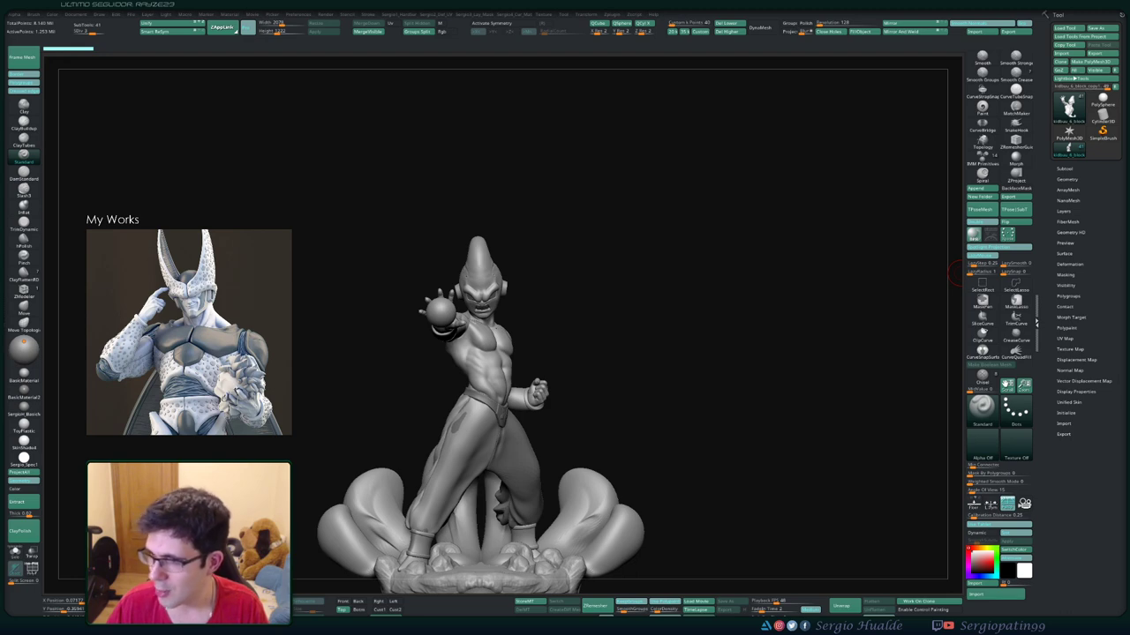
Orbit the Kid Buu statue to look it over from above the round base
{"action": "left_click_drag", "start_coordinate": [534, 182], "coordinate": [557, 183]}
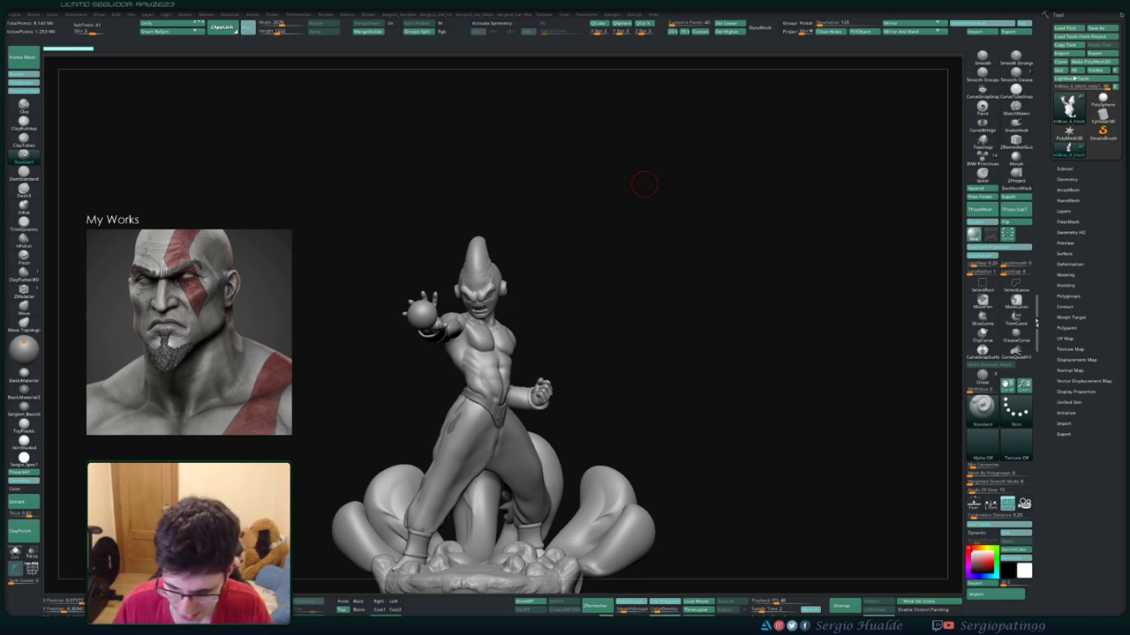
{"action": "mouse_move", "coordinate": [587, 321]}
{"action": "left_mouse_down"}
{"action": "mouse_move", "coordinate": [572, 353]}
{"action": "mouse_move", "coordinate": [550, 240]}
{"action": "mouse_move", "coordinate": [618, 247]}
{"action": "left_mouse_up"}
Expand the Subtool list and solo the kidbuu_7_blockpose_copy1 piece
{"action": "left_click", "coordinate": [1064, 168]}
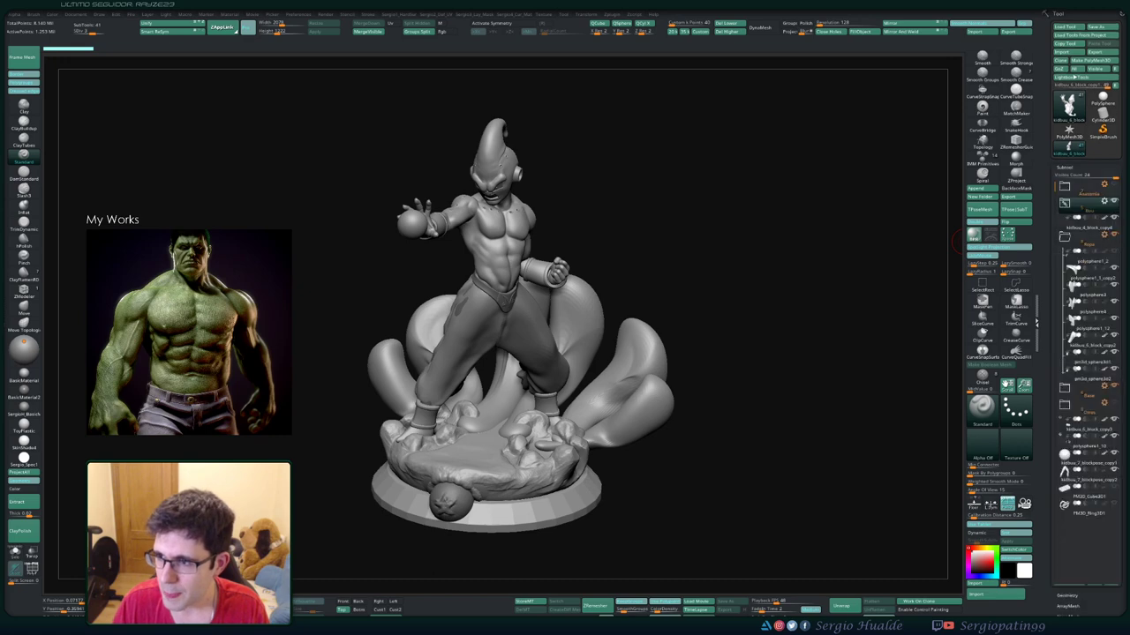
{"action": "left_click", "coordinate": [1086, 228]}
{"action": "mouse_move", "coordinate": [1064, 455]}
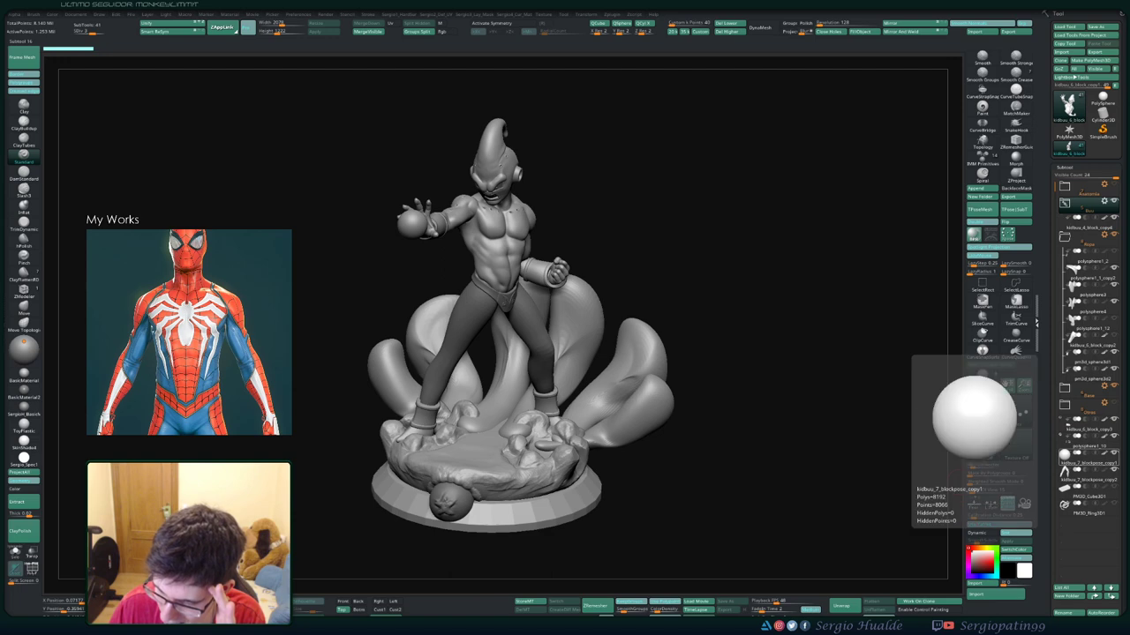
{"action": "left_click", "coordinate": [1090, 463]}
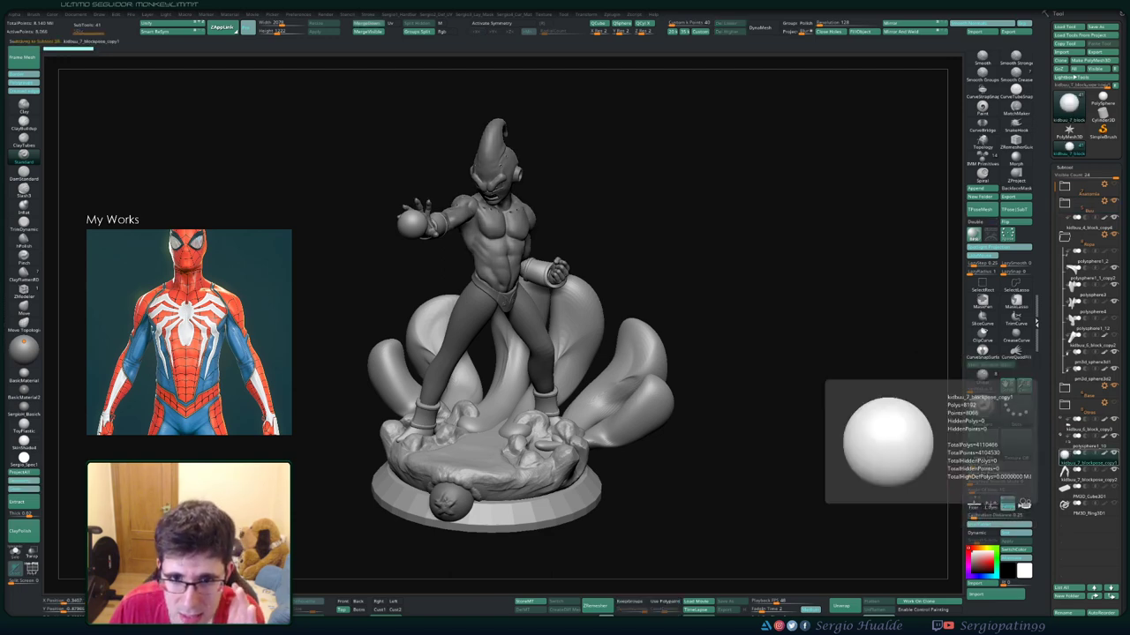
{"action": "key", "text": "alt+s"}
{"action": "key", "text": "alt+s"}
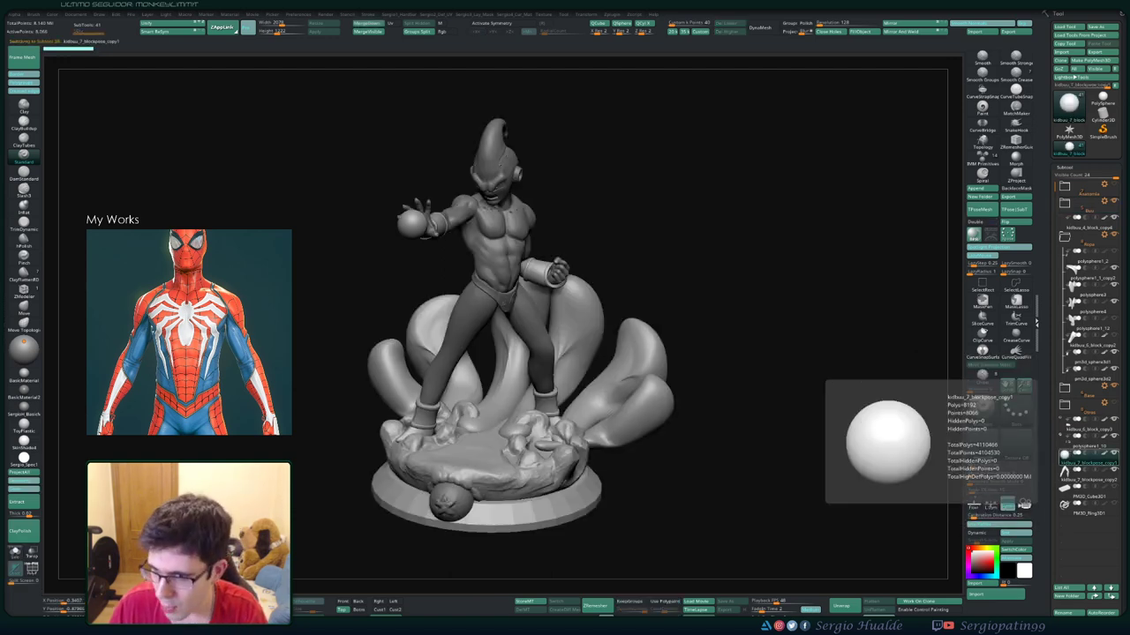
Select the legs subtool so only the two legs show, viewed from the back
{"action": "left_click", "coordinate": [476, 348], "text": "alt"}
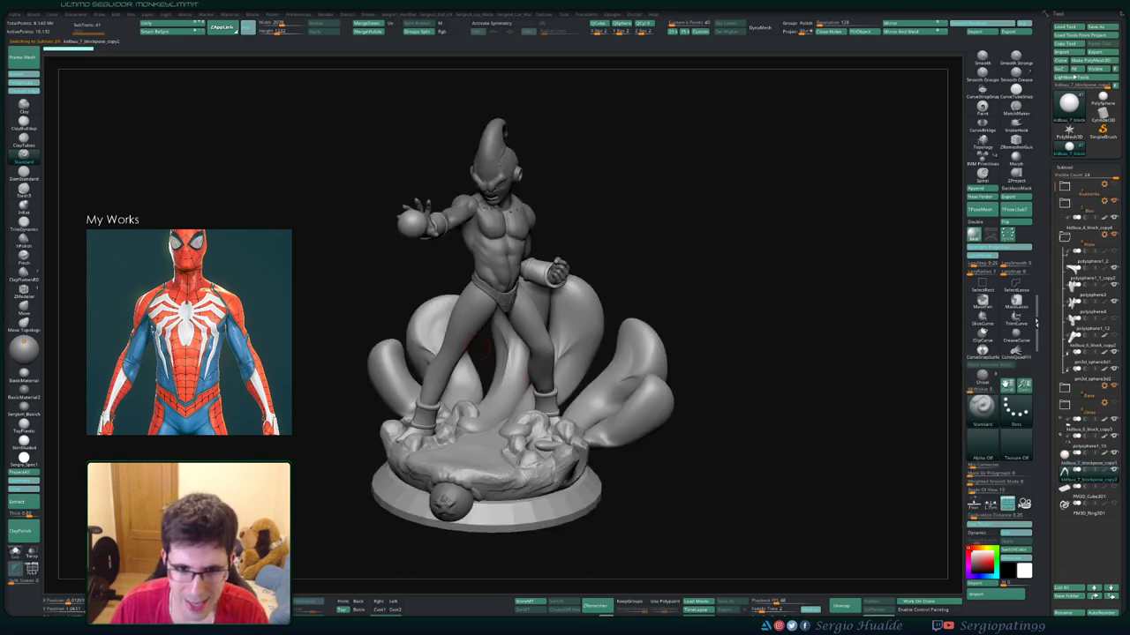
{"action": "left_click_drag", "start_coordinate": [477, 348], "coordinate": [954, 450]}
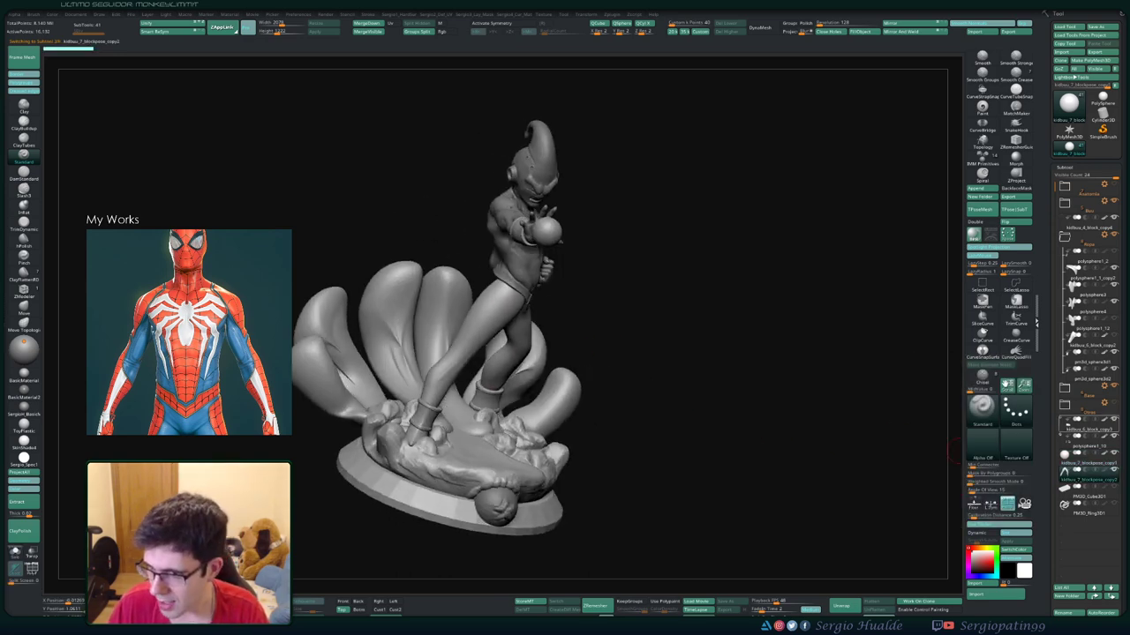
{"action": "key", "text": "alt+s"}
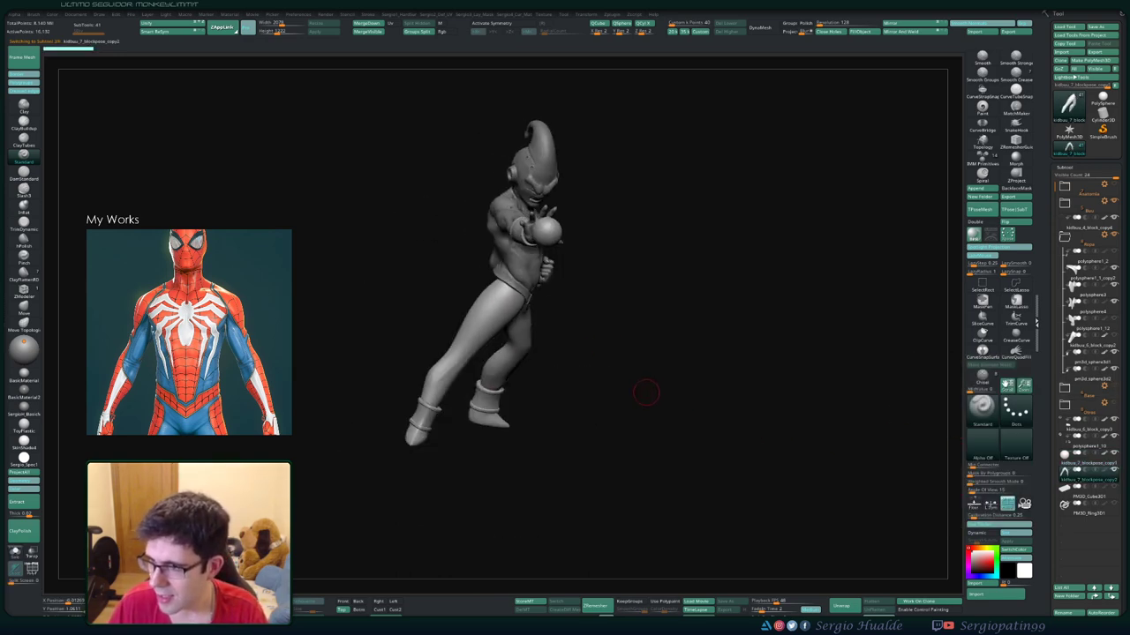
{"action": "mouse_move", "coordinate": [645, 392]}
{"action": "left_mouse_down"}
{"action": "mouse_move", "coordinate": [663, 392]}
{"action": "mouse_move", "coordinate": [649, 370]}
{"action": "mouse_move", "coordinate": [618, 371]}
{"action": "left_mouse_up"}
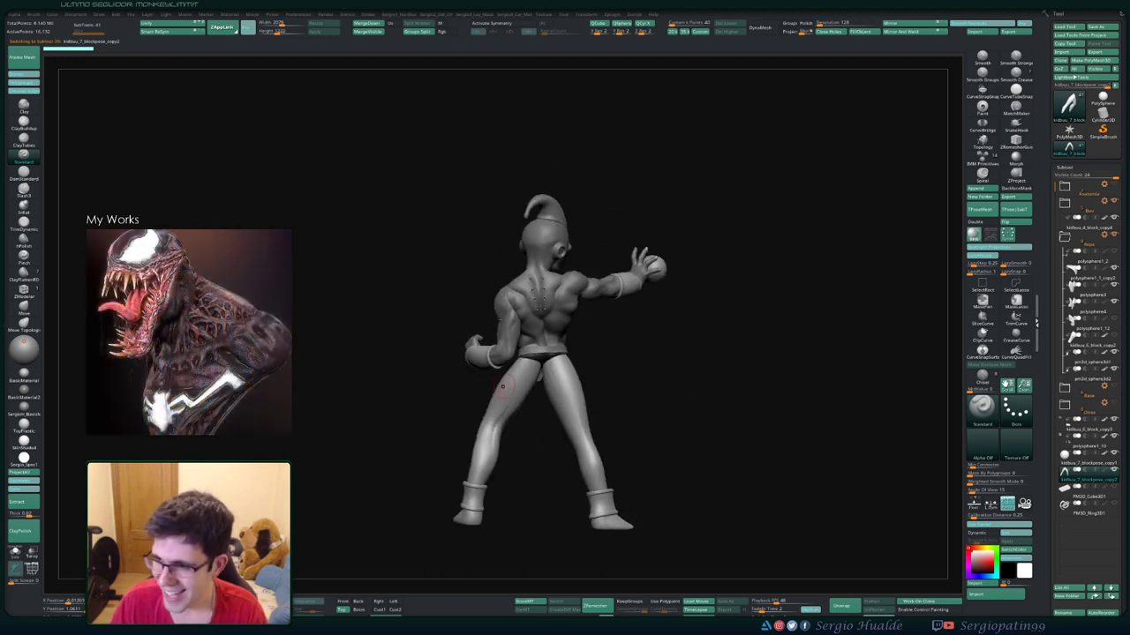
{"action": "mouse_move", "coordinate": [618, 371]}
{"action": "right_mouse_down", "text": "ctrl"}
{"action": "mouse_move", "coordinate": [618, 335]}
{"action": "mouse_move", "coordinate": [569, 374]}
{"action": "right_mouse_up", "text": "ctrl"}
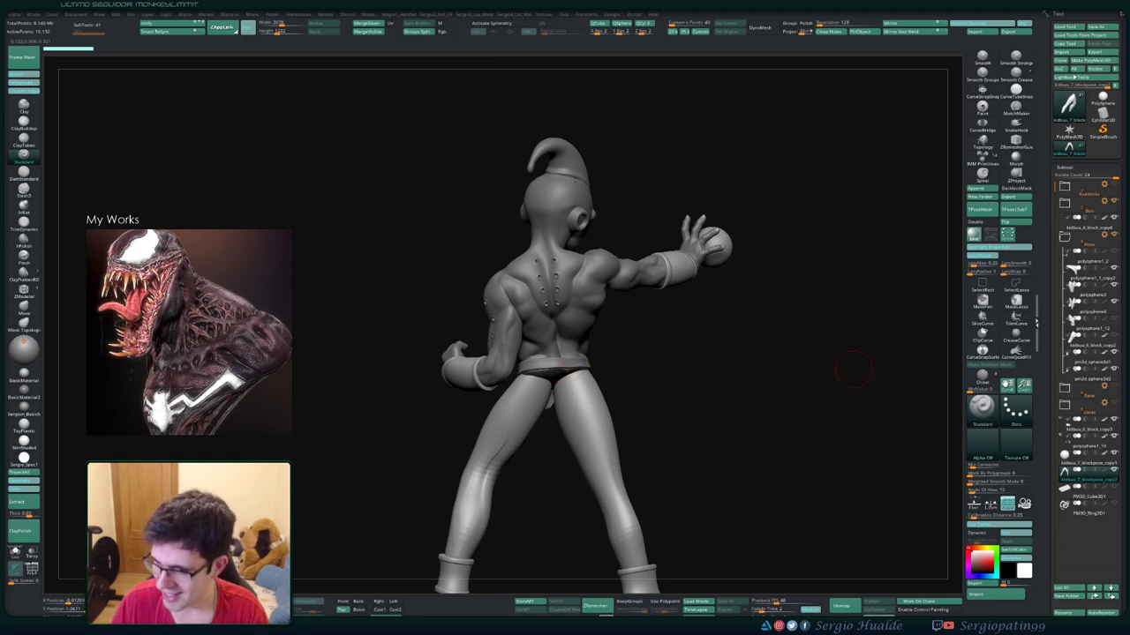
{"action": "left_click_drag", "start_coordinate": [854, 368], "coordinate": [618, 370]}
DynaMesh the soloed legs, fuse and smooth their tops into one hip, then turn Solo off
{"action": "left_click", "coordinate": [602, 369], "text": "ctrl+shift"}
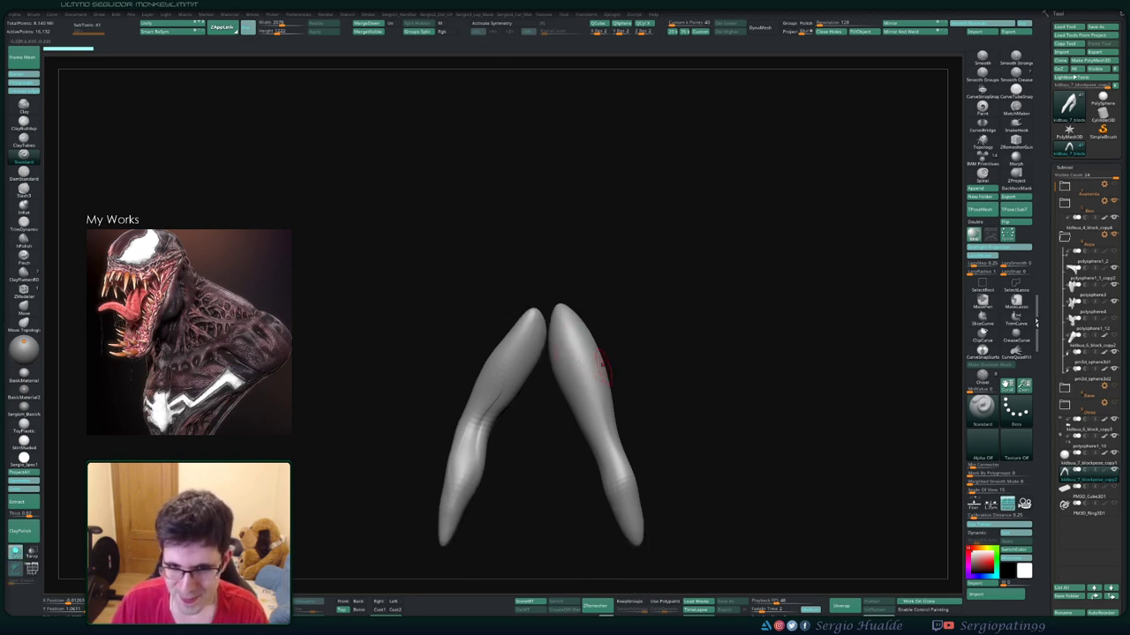
{"action": "right_click_drag", "start_coordinate": [603, 369], "coordinate": [620, 374]}
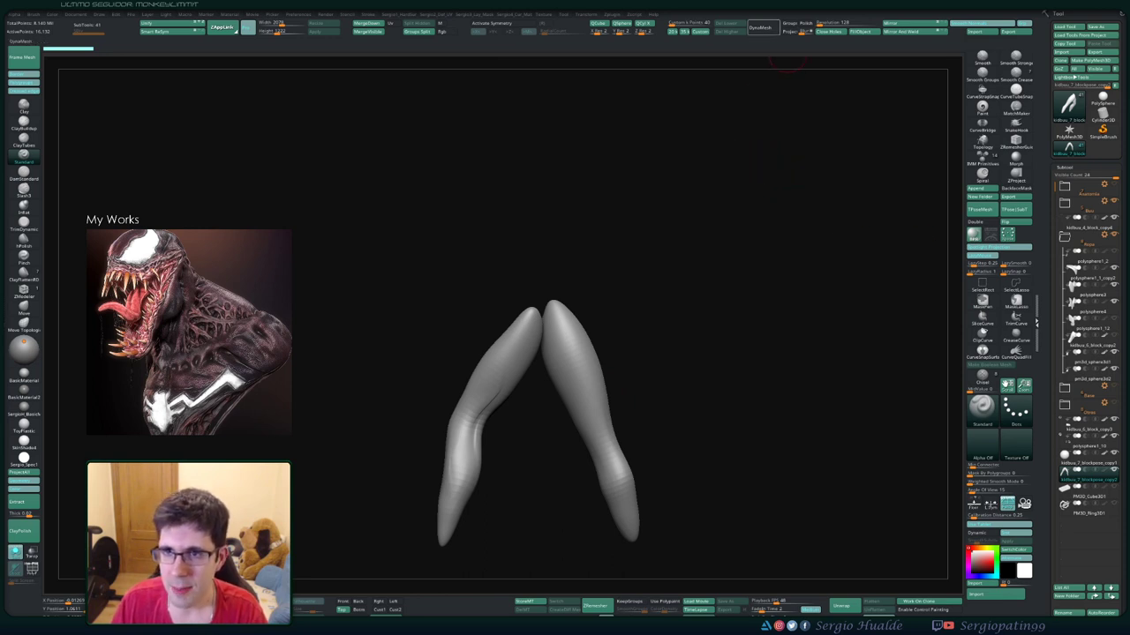
{"action": "left_click", "coordinate": [764, 26]}
{"action": "right_click_drag", "start_coordinate": [629, 329], "coordinate": [585, 335]}
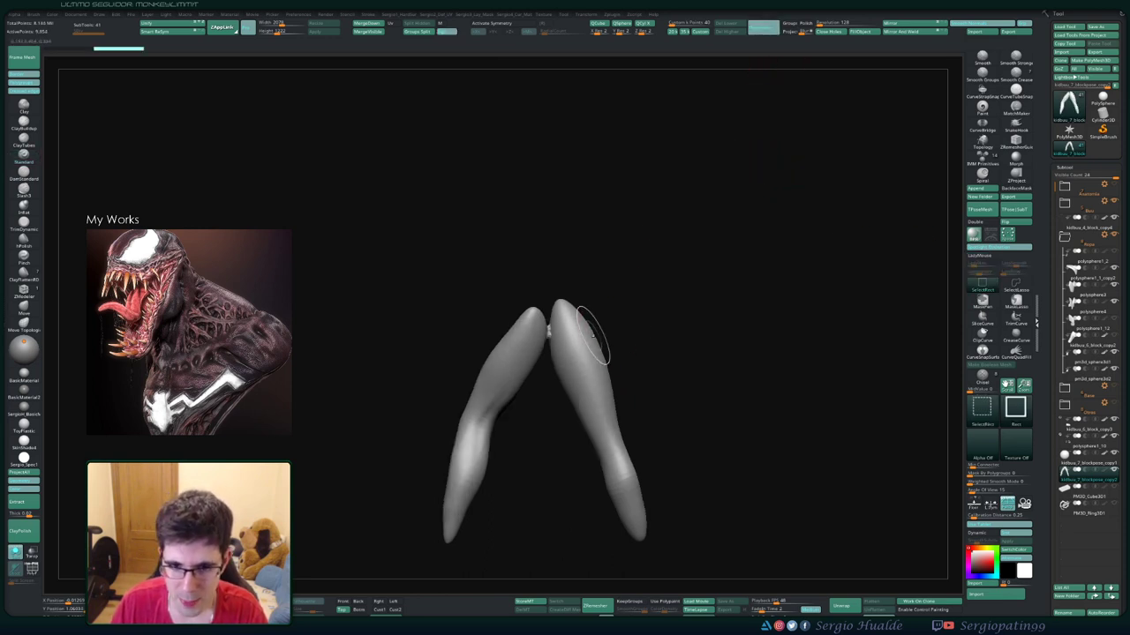
{"action": "left_click_drag", "start_coordinate": [620, 300], "coordinate": [582, 336], "text": "ctrl"}
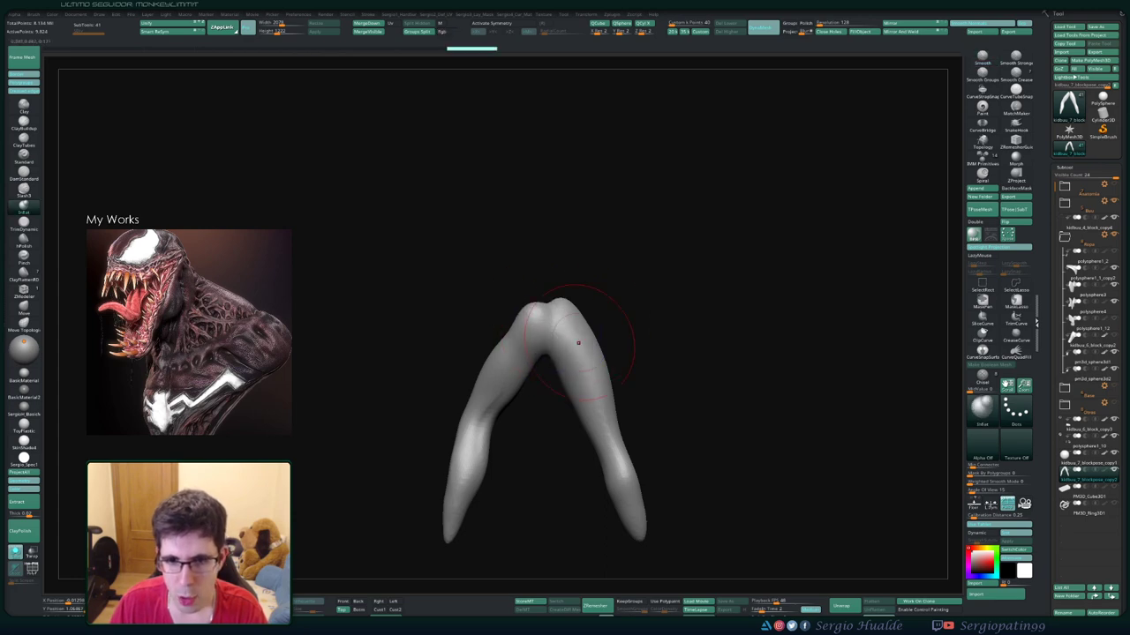
{"action": "left_click_drag", "start_coordinate": [556, 322], "coordinate": [603, 335], "text": "shift"}
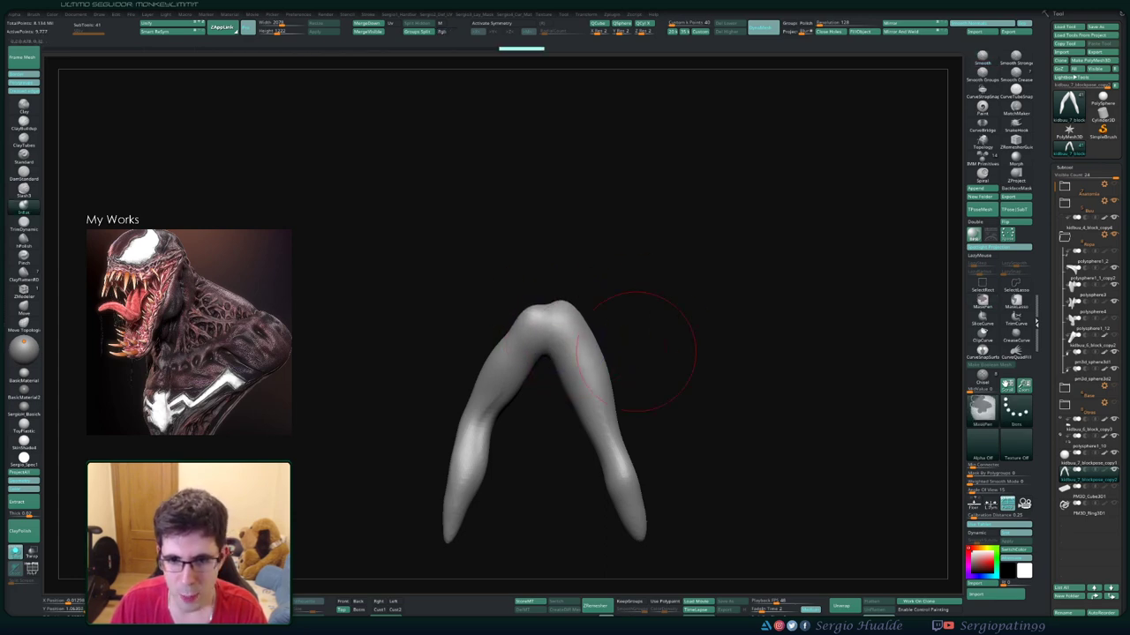
{"action": "right_click_drag", "start_coordinate": [602, 332], "coordinate": [604, 350]}
{"action": "key", "text": "shift+s"}
{"action": "mouse_move", "coordinate": [651, 315]}
{"action": "right_mouse_down"}
{"action": "mouse_move", "coordinate": [650, 353]}
{"action": "mouse_move", "coordinate": [697, 309]}
{"action": "mouse_move", "coordinate": [609, 366]}
{"action": "mouse_move", "coordinate": [544, 367]}
{"action": "mouse_move", "coordinate": [543, 340]}
{"action": "right_mouse_up"}
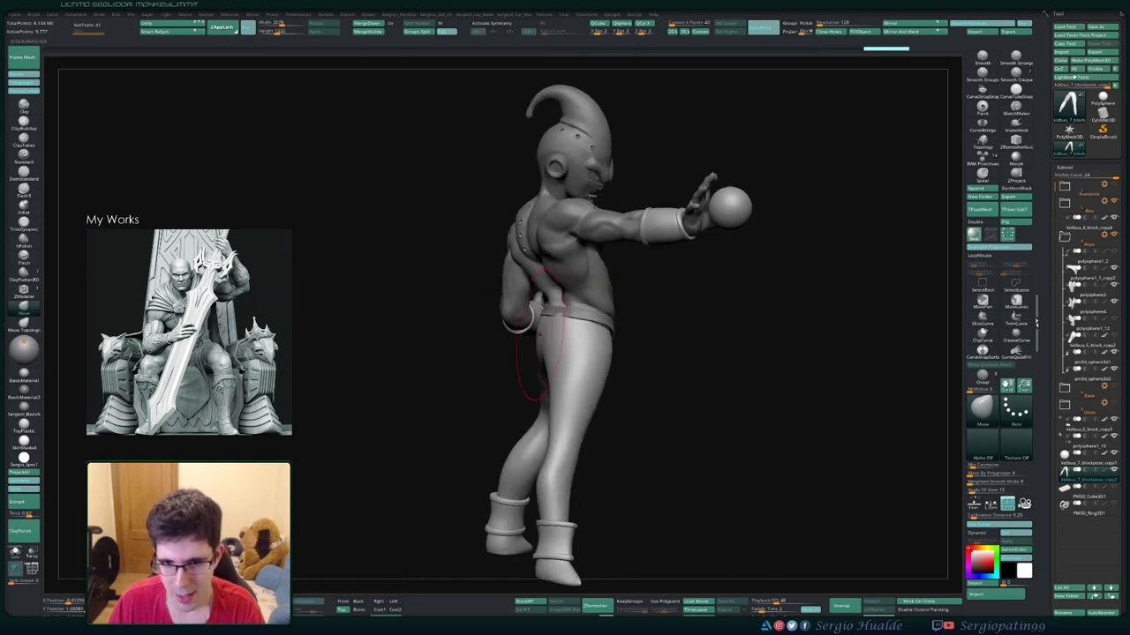
Switch to the DamStandard brush with its alpha set to Off
{"action": "mouse_move", "coordinate": [558, 333]}
{"action": "left_mouse_down"}
{"action": "mouse_move", "coordinate": [554, 360]}
{"action": "mouse_move", "coordinate": [602, 349]}
{"action": "left_mouse_up"}
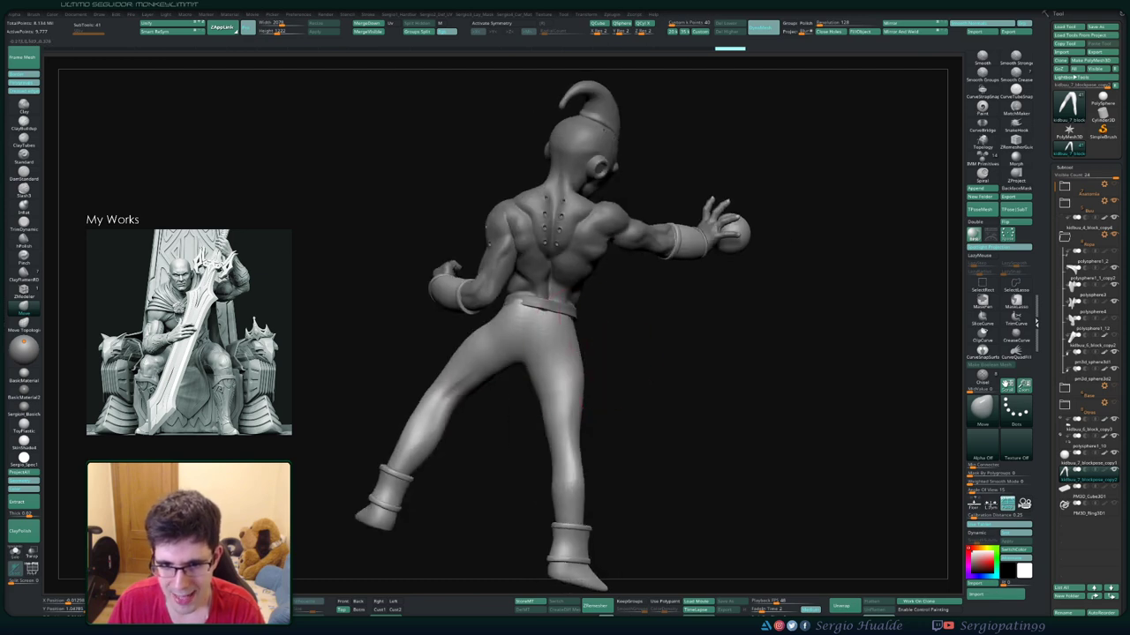
{"action": "mouse_move", "coordinate": [576, 382]}
{"action": "right_mouse_down"}
{"action": "mouse_move", "coordinate": [548, 365]}
{"action": "mouse_move", "coordinate": [516, 370]}
{"action": "mouse_move", "coordinate": [565, 361]}
{"action": "mouse_move", "coordinate": [557, 348]}
{"action": "mouse_move", "coordinate": [569, 339]}
{"action": "mouse_move", "coordinate": [603, 344]}
{"action": "mouse_move", "coordinate": [590, 304]}
{"action": "right_mouse_up"}
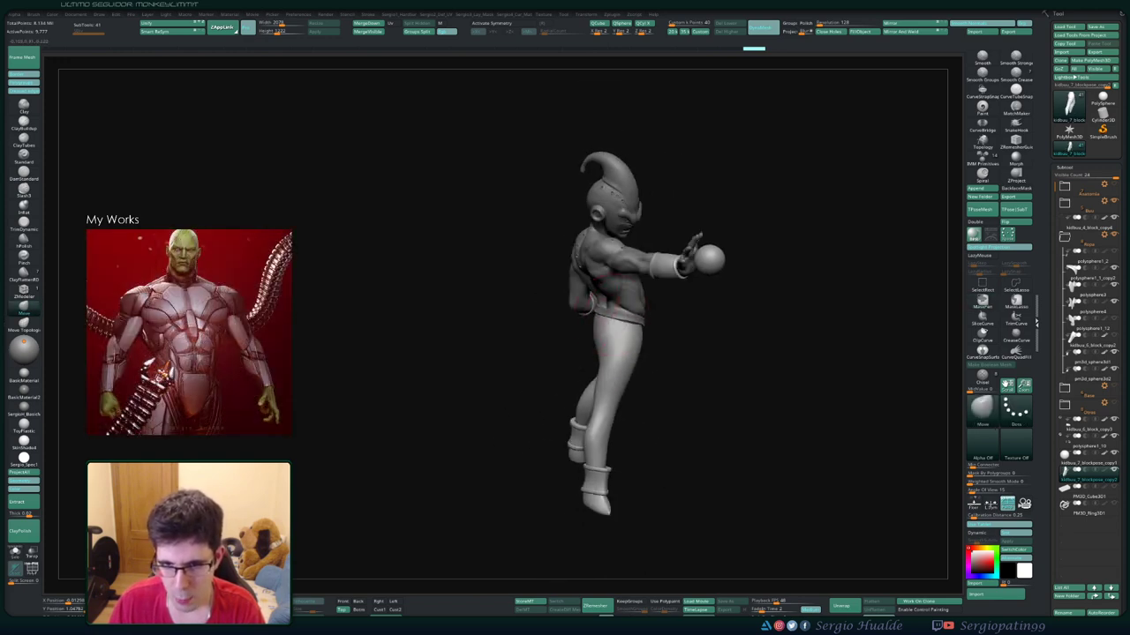
{"action": "right_click_drag", "start_coordinate": [603, 349], "coordinate": [609, 393]}
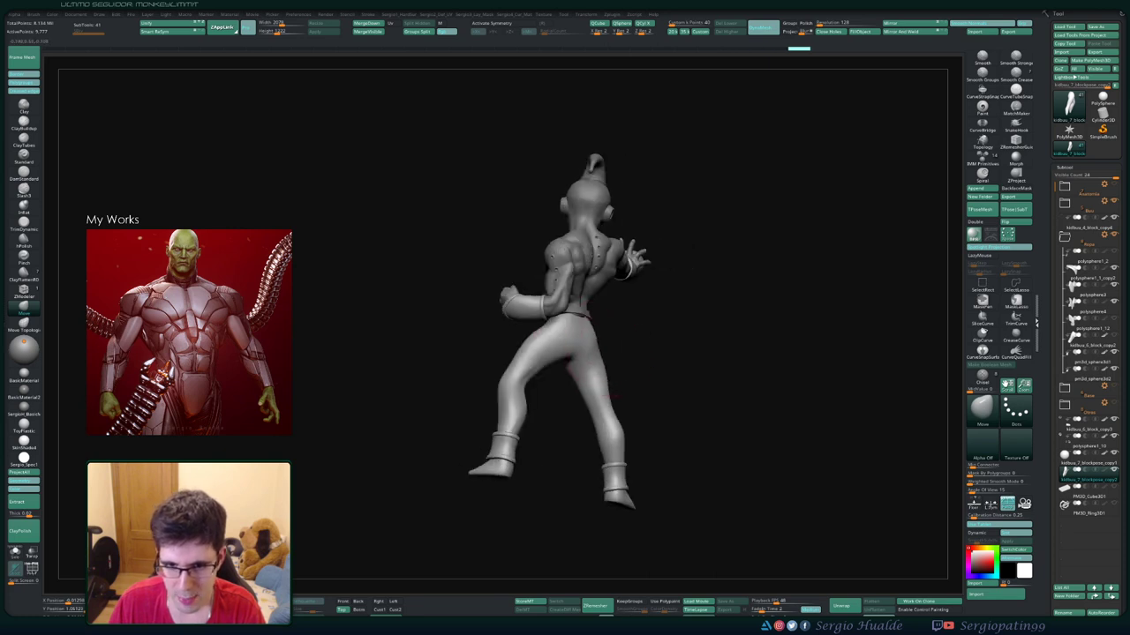
{"action": "mouse_move", "coordinate": [561, 358]}
{"action": "right_mouse_down"}
{"action": "mouse_move", "coordinate": [613, 346]}
{"action": "mouse_move", "coordinate": [556, 389]}
{"action": "mouse_move", "coordinate": [565, 362]}
{"action": "mouse_move", "coordinate": [525, 365]}
{"action": "right_mouse_up"}
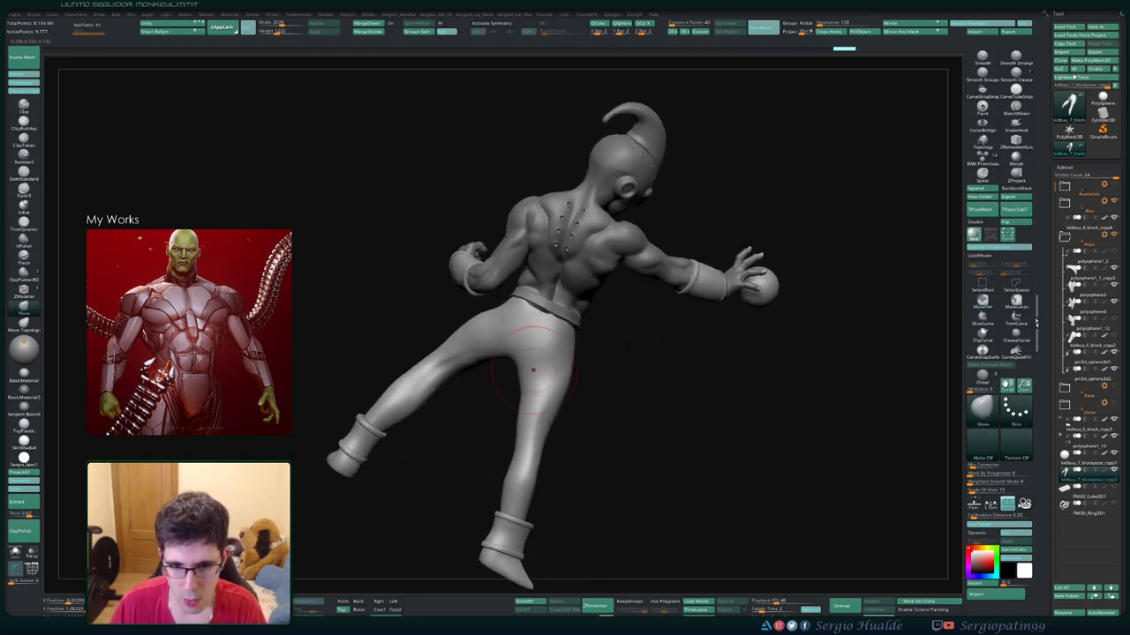
{"action": "key", "text": "b"}
{"action": "key", "text": "d"}
{"action": "key", "text": "s"}
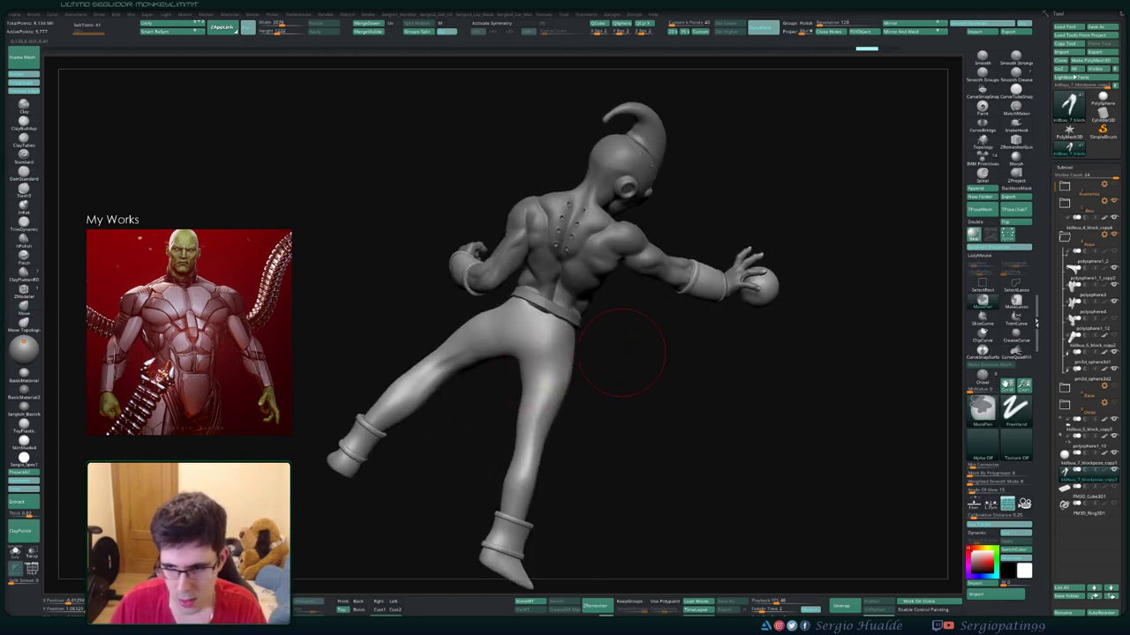
{"action": "left_click", "coordinate": [981, 439]}
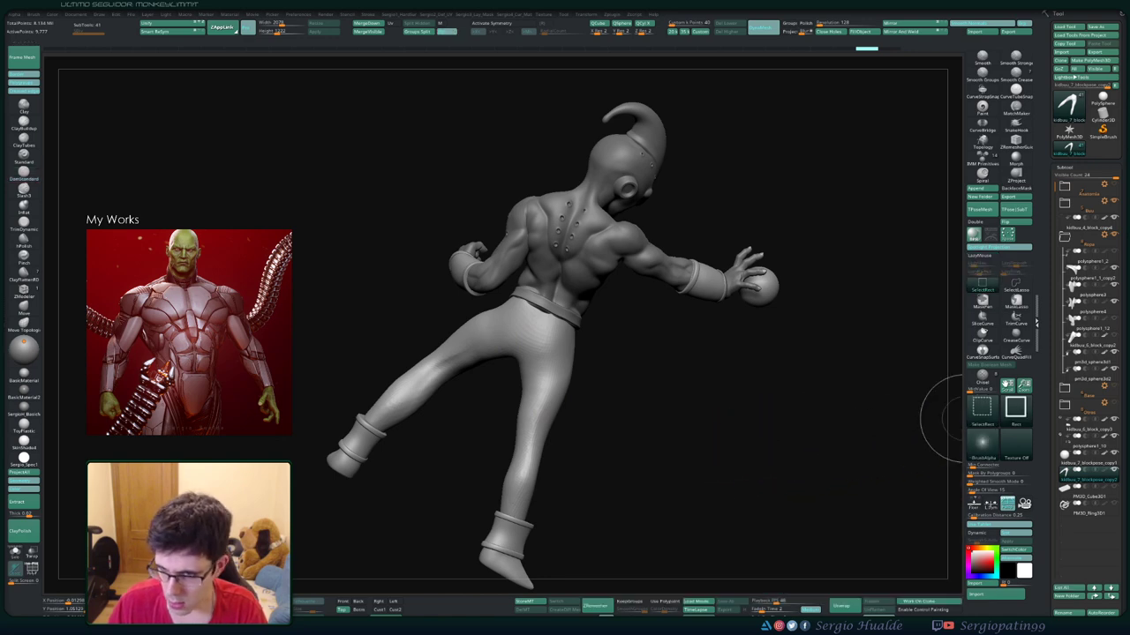
{"action": "left_click", "coordinate": [981, 440], "text": "ctrl+shift"}
{"action": "left_click", "coordinate": [599, 453]}
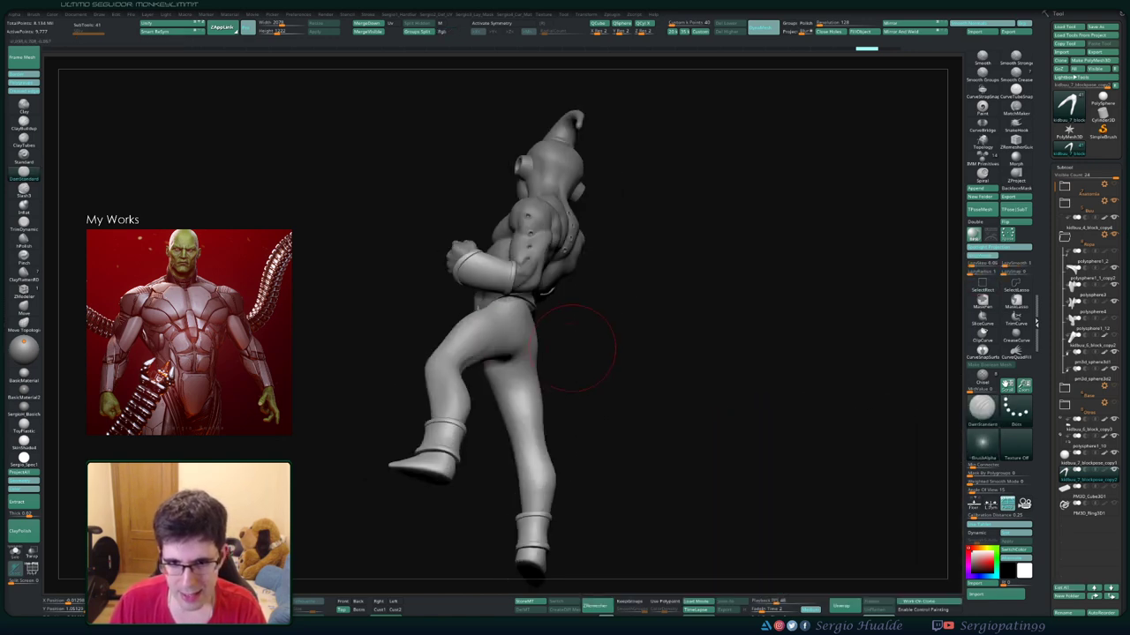
Zoom in on the hips and carve the crease under the buttock
{"action": "right_click_drag", "start_coordinate": [529, 365], "coordinate": [618, 370]}
{"action": "right_click_drag", "start_coordinate": [529, 344], "coordinate": [532, 356], "text": "ctrl"}
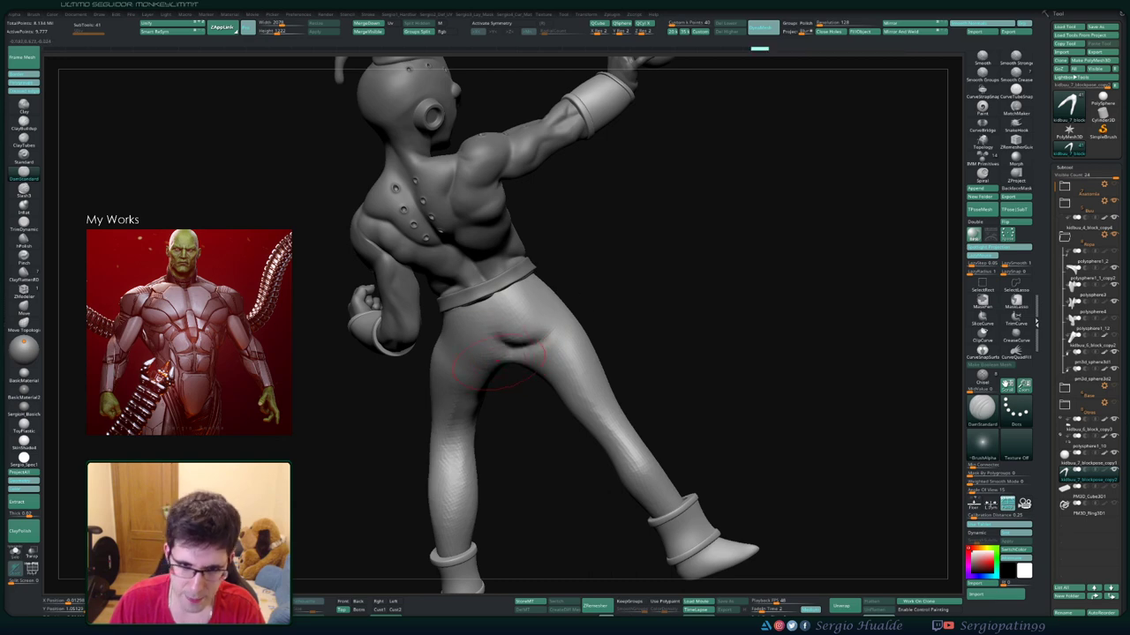
{"action": "right_click_drag", "start_coordinate": [498, 358], "coordinate": [474, 387]}
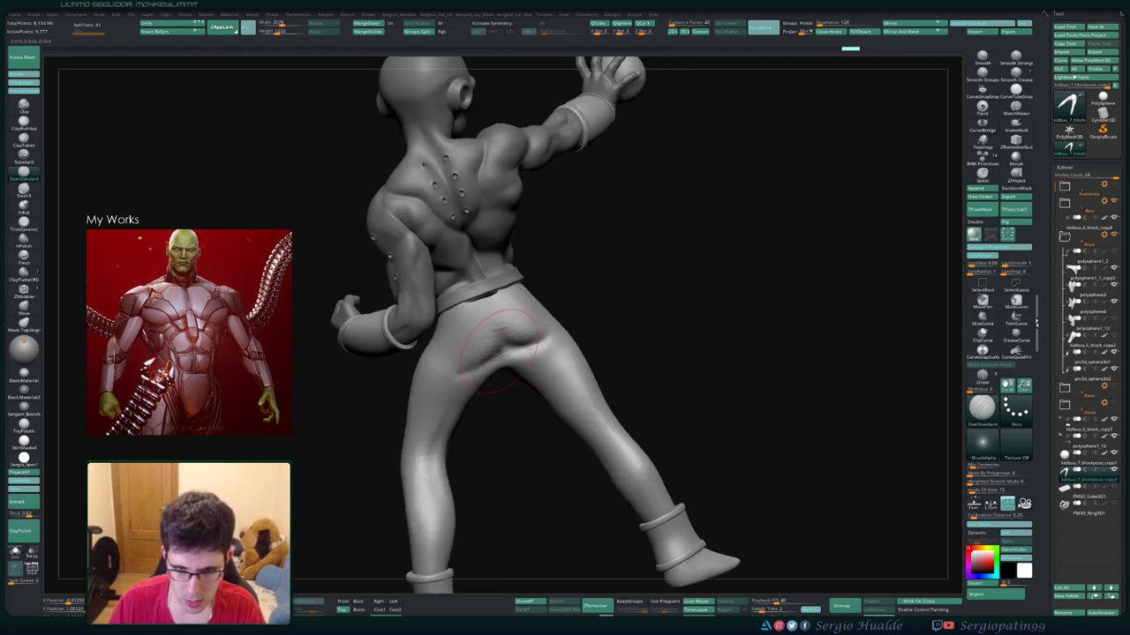
{"action": "right_click_drag", "start_coordinate": [526, 335], "coordinate": [531, 361]}
Switch to the Clay brush and build up the hip and buttock, smoothing with Shift
{"action": "key", "text": "b"}
{"action": "key", "text": "c"}
{"action": "key", "text": "l"}
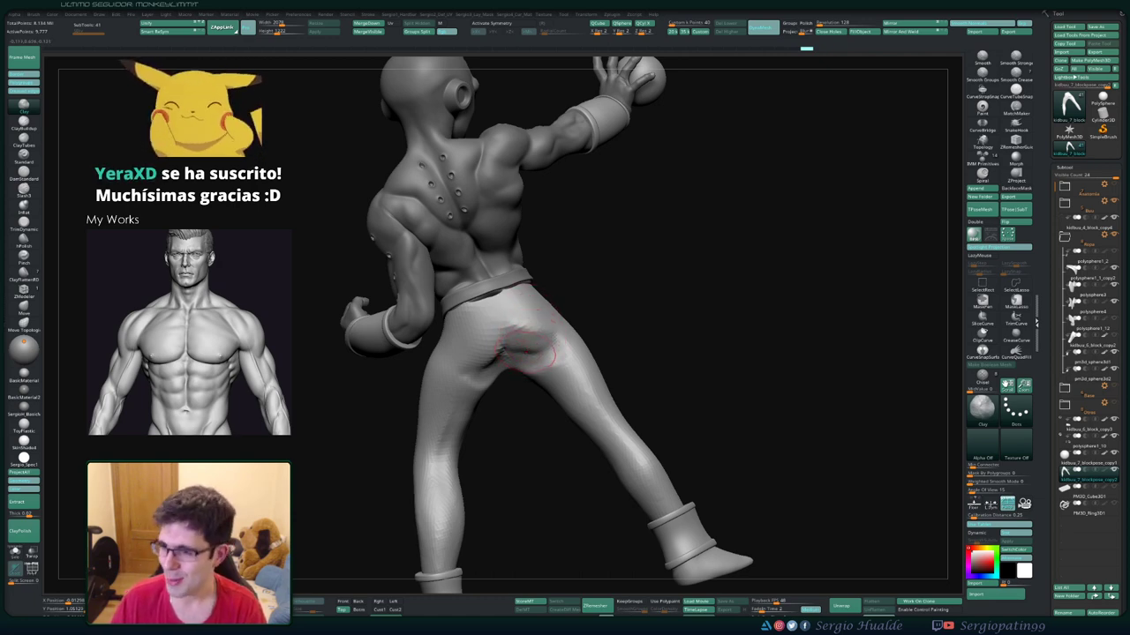
{"action": "mouse_move", "coordinate": [527, 347]}
{"action": "right_mouse_down"}
{"action": "mouse_move", "coordinate": [565, 345]}
{"action": "mouse_move", "coordinate": [527, 340]}
{"action": "right_mouse_up"}
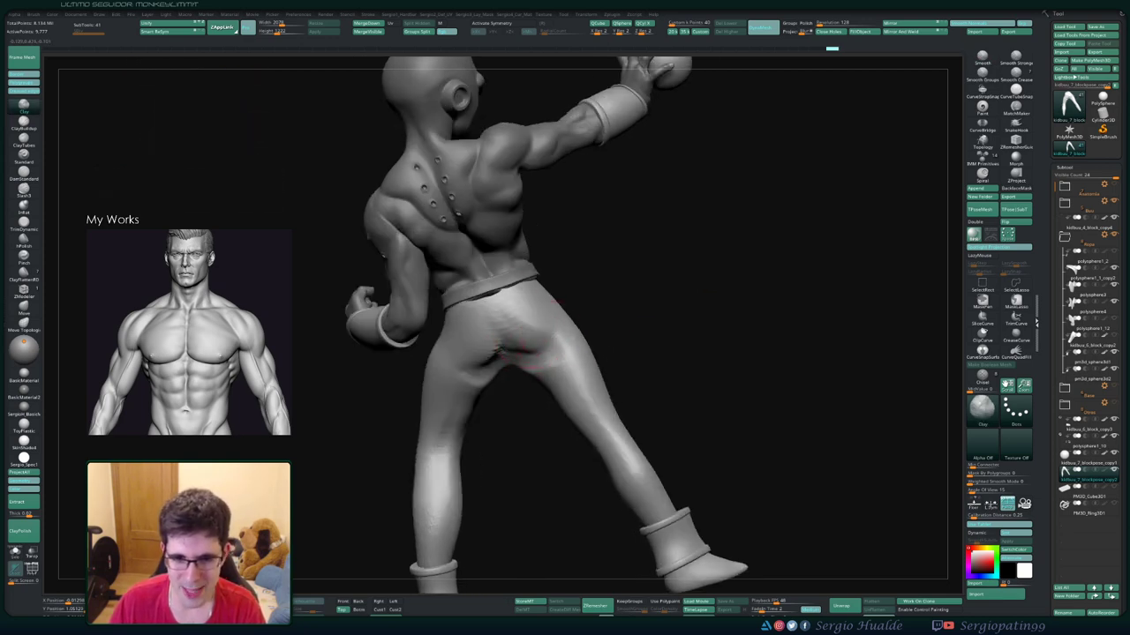
{"action": "key", "text": "shift"}
{"action": "right_click_drag", "start_coordinate": [483, 339], "coordinate": [488, 348]}
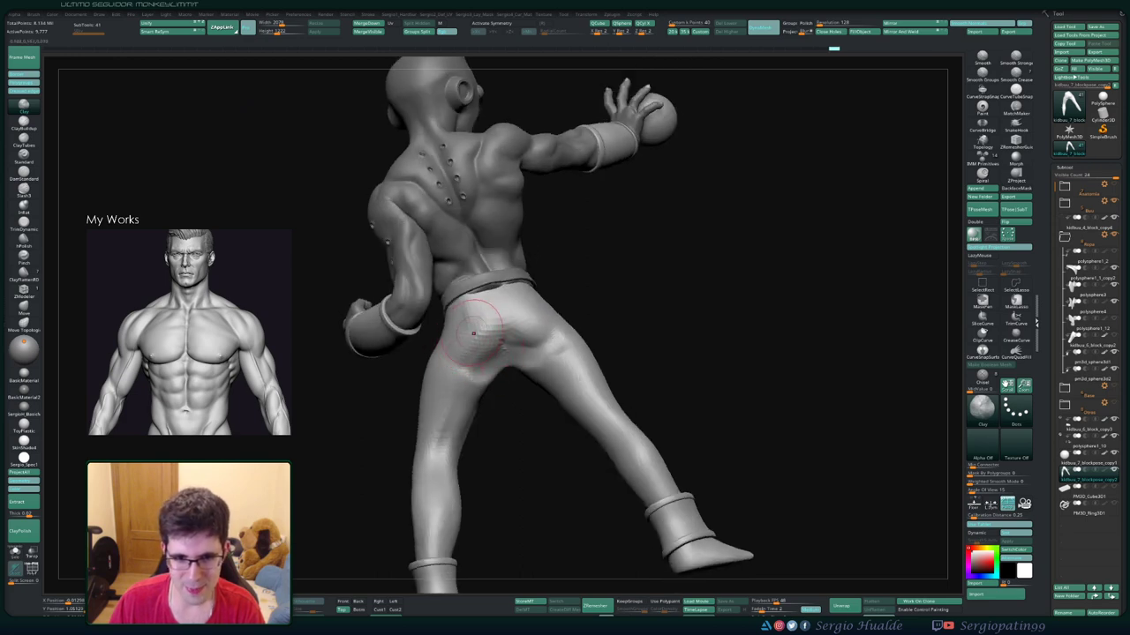
{"action": "key", "text": "shift"}
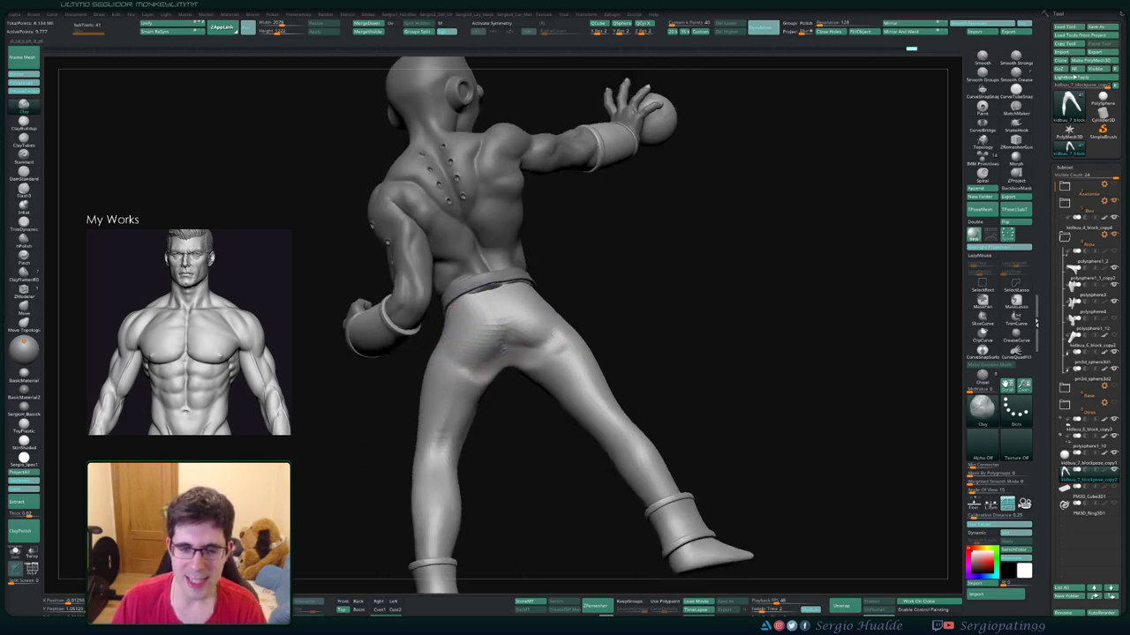
Work around to the rear and smooth the back of the thigh and buttock
{"action": "right_click_drag", "start_coordinate": [525, 319], "coordinate": [532, 340]}
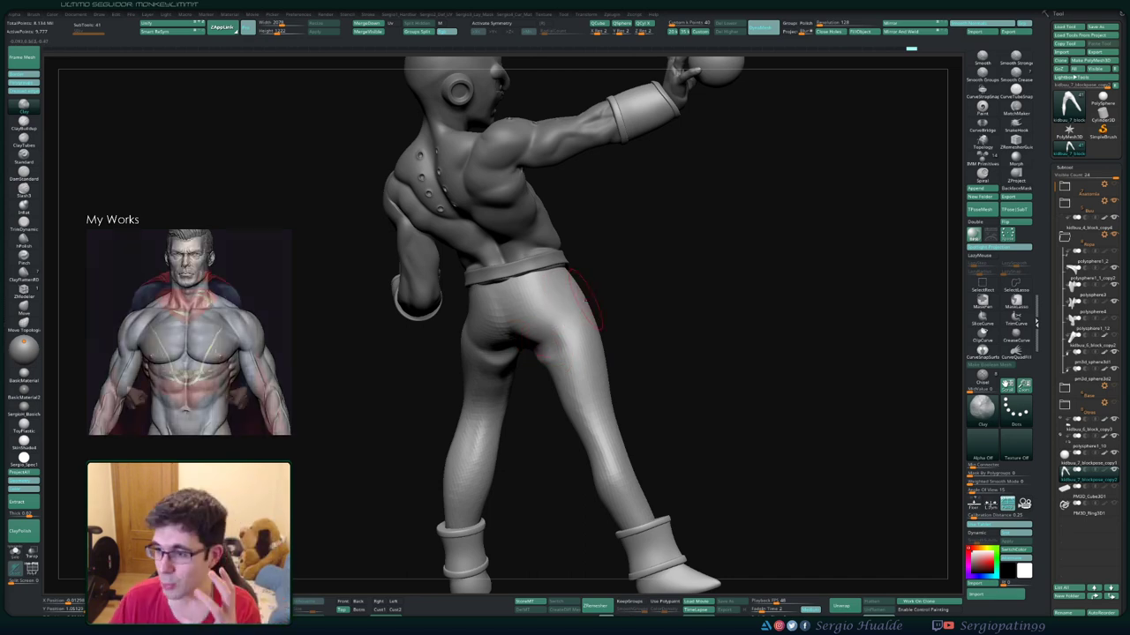
{"action": "right_click_drag", "start_coordinate": [650, 312], "coordinate": [839, 317]}
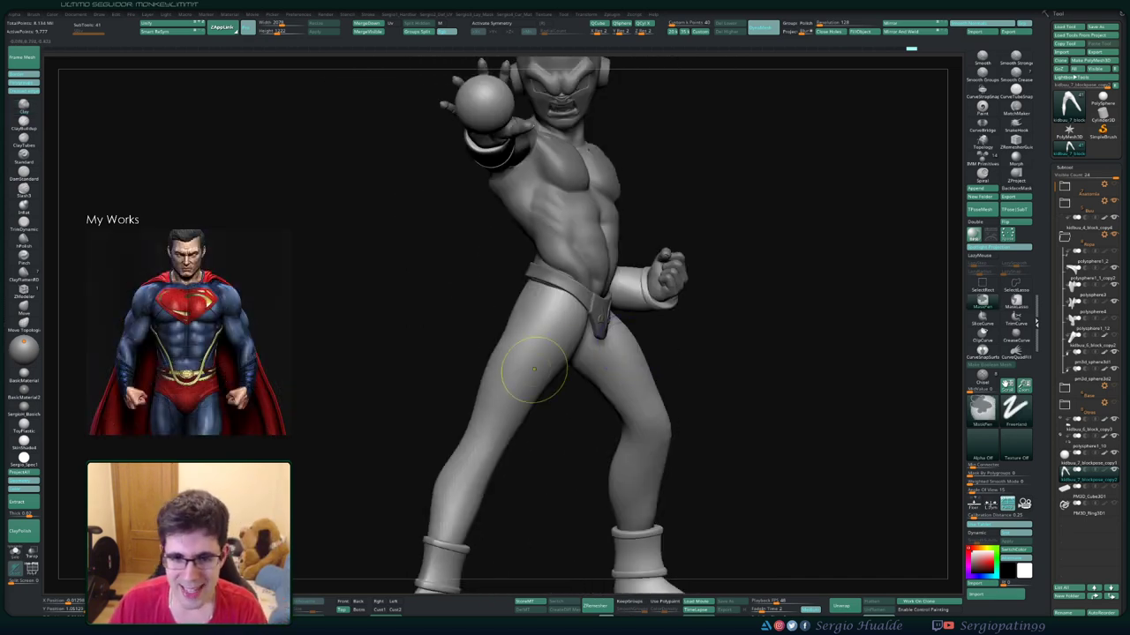
{"action": "right_click_drag", "start_coordinate": [538, 388], "coordinate": [536, 364]}
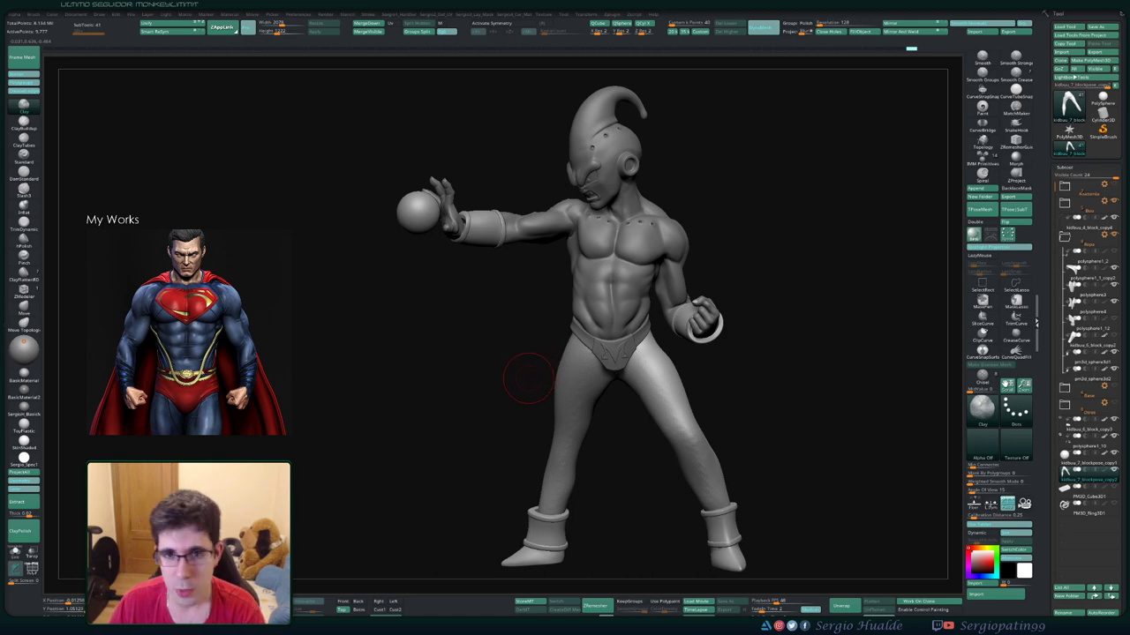
{"action": "left_click_drag", "start_coordinate": [537, 368], "coordinate": [750, 371]}
{"action": "left_click_drag", "start_coordinate": [618, 380], "coordinate": [503, 391]}
{"action": "scroll", "coordinate": [503, 384], "scroll_direction": "up", "scroll_amount": 3}
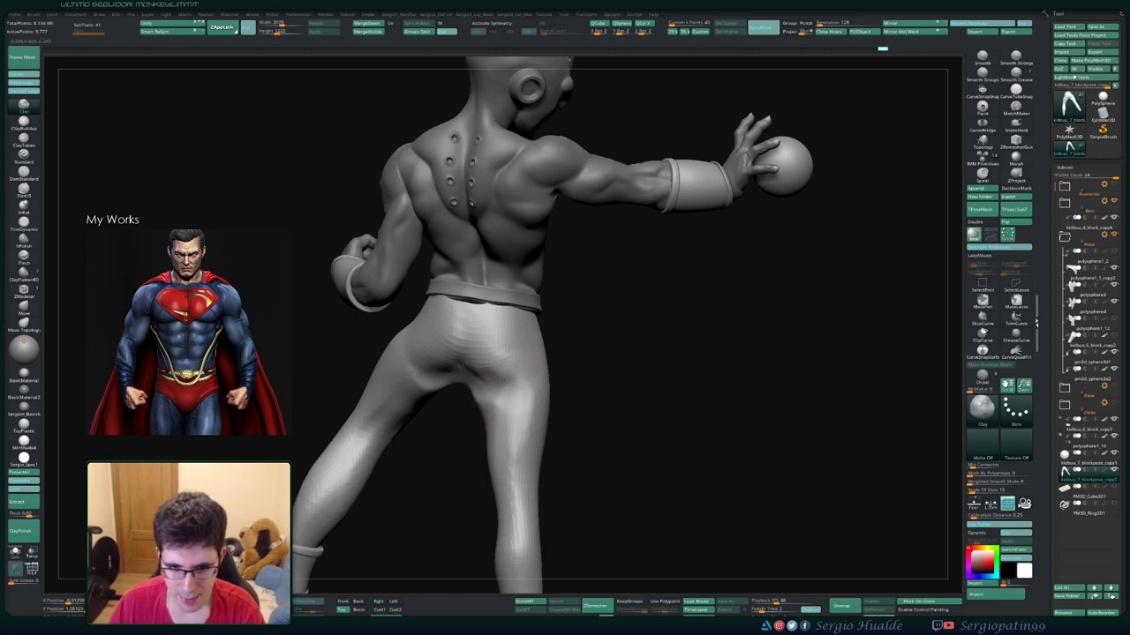
{"action": "key", "text": "shift"}
{"action": "mouse_move", "coordinate": [522, 381]}
{"action": "left_mouse_down"}
{"action": "mouse_move", "coordinate": [469, 407]}
{"action": "mouse_move", "coordinate": [430, 382]}
{"action": "mouse_move", "coordinate": [490, 422]}
{"action": "mouse_move", "coordinate": [521, 388]}
{"action": "mouse_move", "coordinate": [467, 419]}
{"action": "left_mouse_up"}
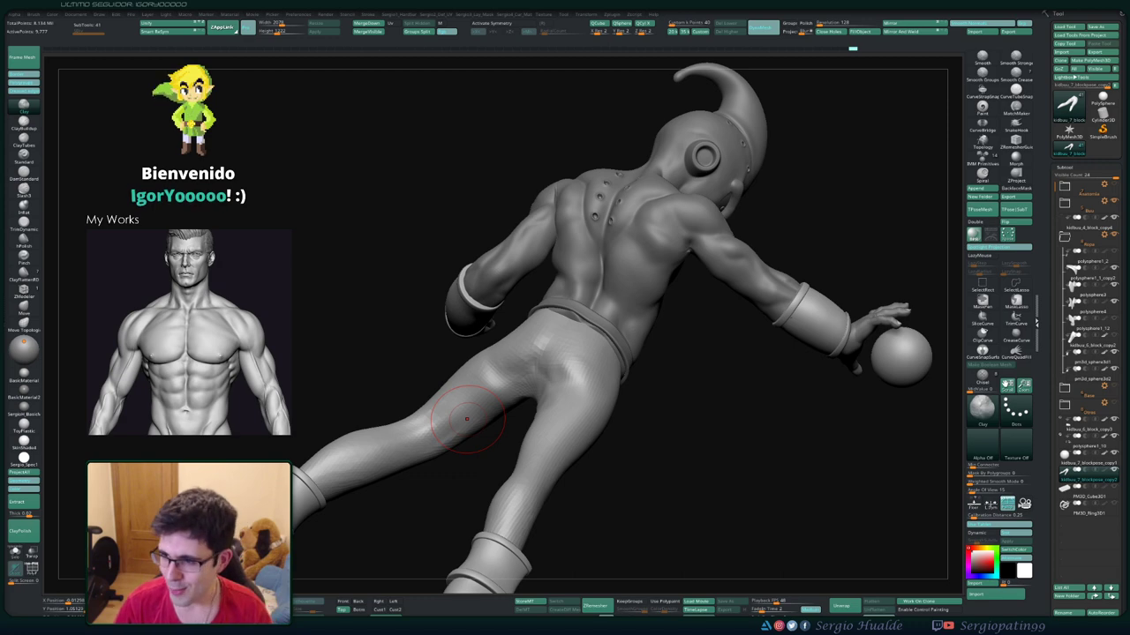
Smooth the buttocks up to the waist from the back view
{"action": "mouse_move", "coordinate": [687, 414]}
{"action": "left_mouse_down"}
{"action": "mouse_move", "coordinate": [618, 402]}
{"action": "mouse_move", "coordinate": [570, 375]}
{"action": "left_mouse_up"}
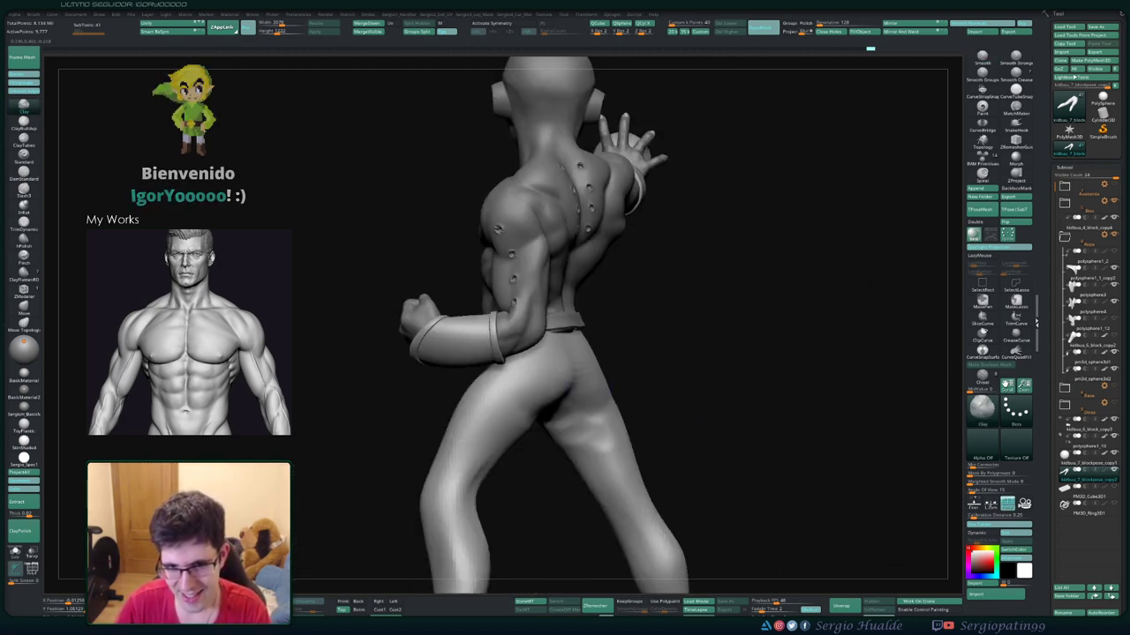
{"action": "key", "text": "shift"}
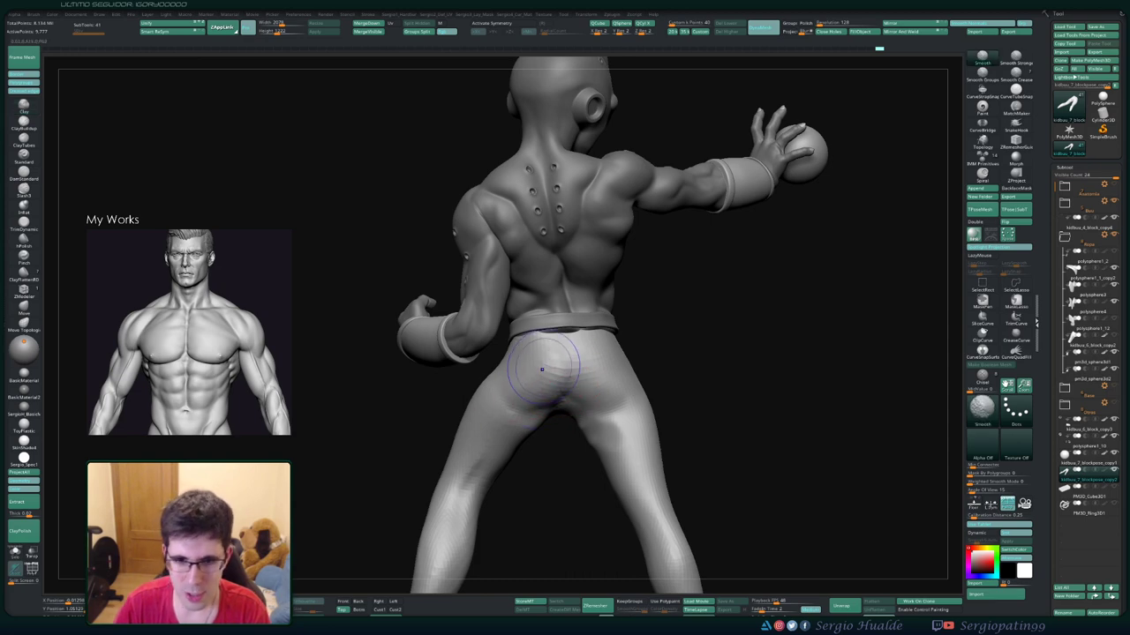
{"action": "key", "text": "shift"}
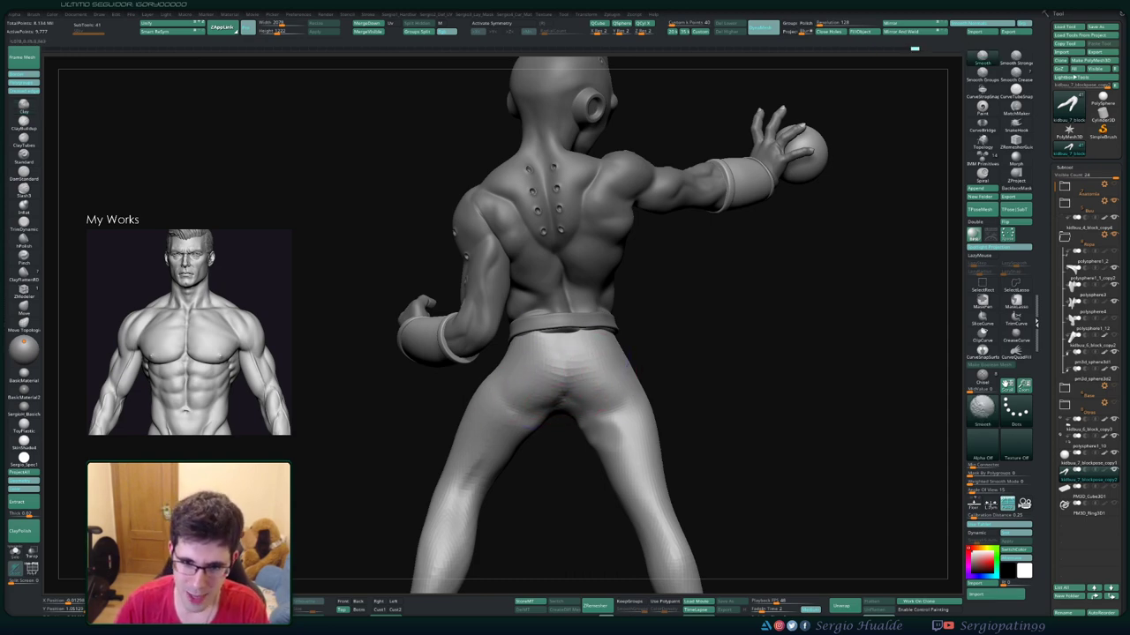
{"action": "left_click_drag", "start_coordinate": [477, 419], "coordinate": [574, 365]}
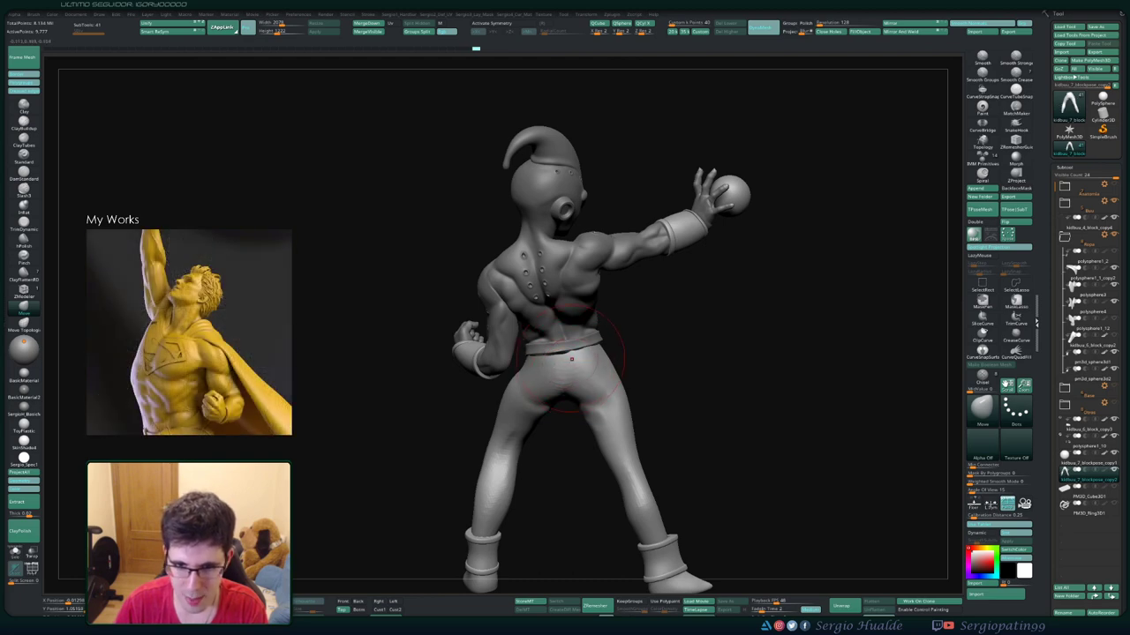
{"action": "mouse_move", "coordinate": [571, 359]}
{"action": "left_mouse_down"}
{"action": "mouse_move", "coordinate": [589, 368]}
{"action": "mouse_move", "coordinate": [581, 376]}
{"action": "left_mouse_up"}
Build up the back of the legs with the Clay brush and smooth it
{"action": "key", "text": "b"}
{"action": "key", "text": "c"}
{"action": "key", "text": "l"}
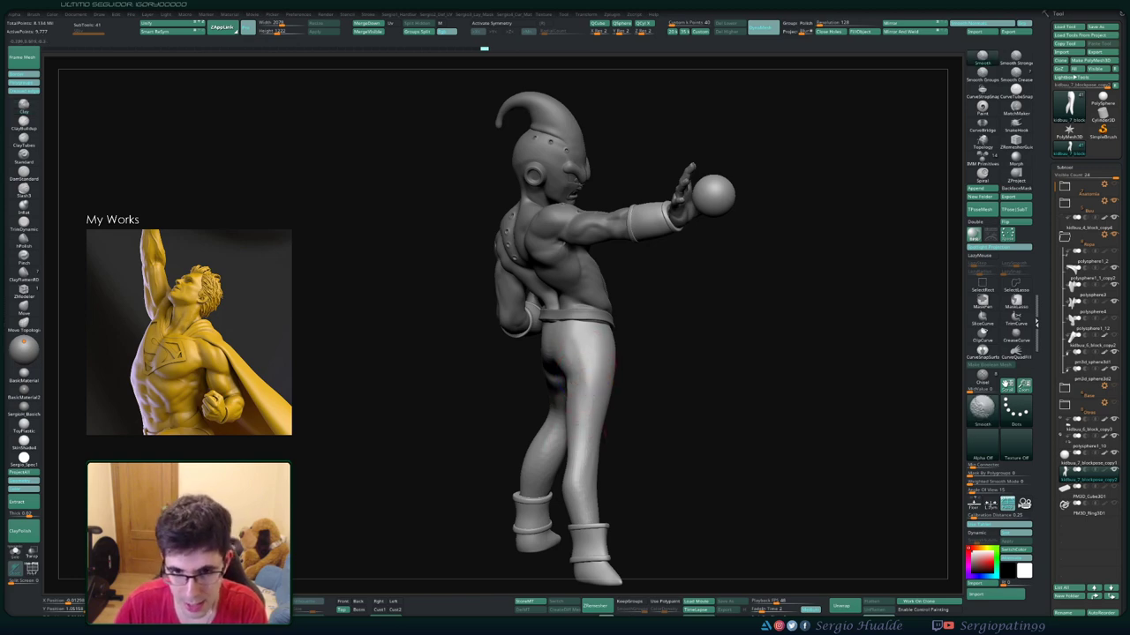
{"action": "mouse_move", "coordinate": [579, 410]}
{"action": "left_mouse_down"}
{"action": "mouse_move", "coordinate": [620, 407]}
{"action": "mouse_move", "coordinate": [570, 408]}
{"action": "mouse_move", "coordinate": [578, 379]}
{"action": "mouse_move", "coordinate": [556, 393]}
{"action": "mouse_move", "coordinate": [547, 432]}
{"action": "mouse_move", "coordinate": [592, 397]}
{"action": "mouse_move", "coordinate": [587, 370]}
{"action": "mouse_move", "coordinate": [613, 340]}
{"action": "mouse_move", "coordinate": [639, 385]}
{"action": "mouse_move", "coordinate": [615, 386]}
{"action": "mouse_move", "coordinate": [609, 350]}
{"action": "mouse_move", "coordinate": [588, 350]}
{"action": "left_mouse_up"}
{"action": "key", "text": "shift"}
Briefly select the boot subtool, then go back to the Kid Buu body
{"action": "key", "text": "space"}
{"action": "left_click", "coordinate": [548, 432], "text": "alt"}
{"action": "left_click", "coordinate": [587, 371], "text": "alt"}
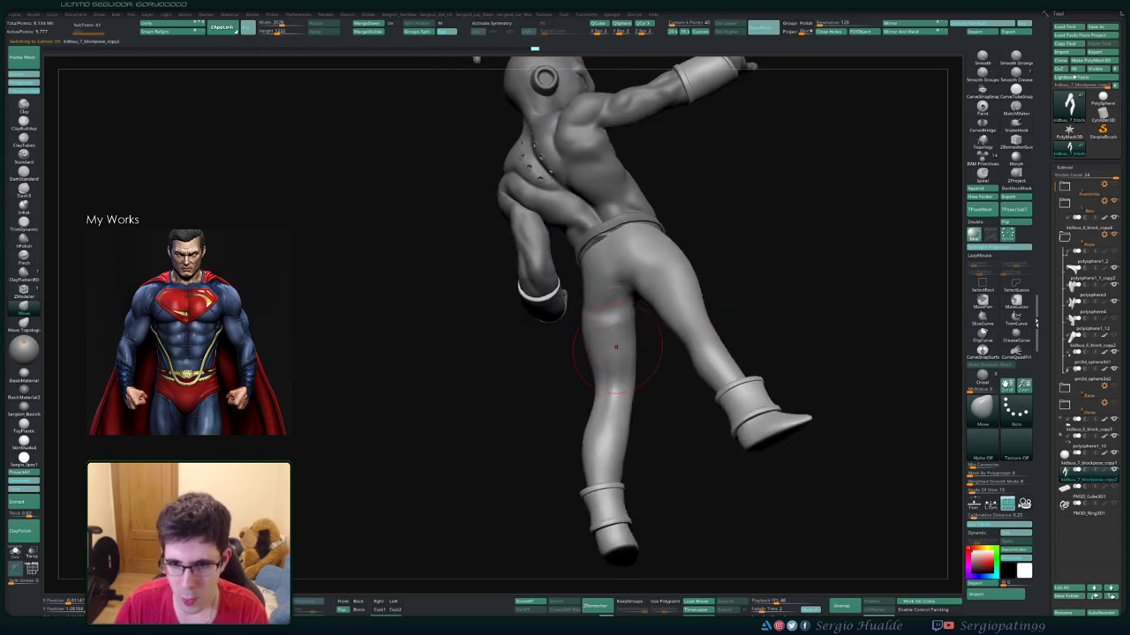
Reshape the thighs with Move and smooth them from front three-quarter views
{"action": "key", "text": "shift"}
{"action": "mouse_move", "coordinate": [630, 300]}
{"action": "left_mouse_down"}
{"action": "mouse_move", "coordinate": [622, 459]}
{"action": "mouse_move", "coordinate": [608, 468]}
{"action": "mouse_move", "coordinate": [599, 386]}
{"action": "mouse_move", "coordinate": [580, 441]}
{"action": "mouse_move", "coordinate": [607, 435]}
{"action": "left_mouse_up"}
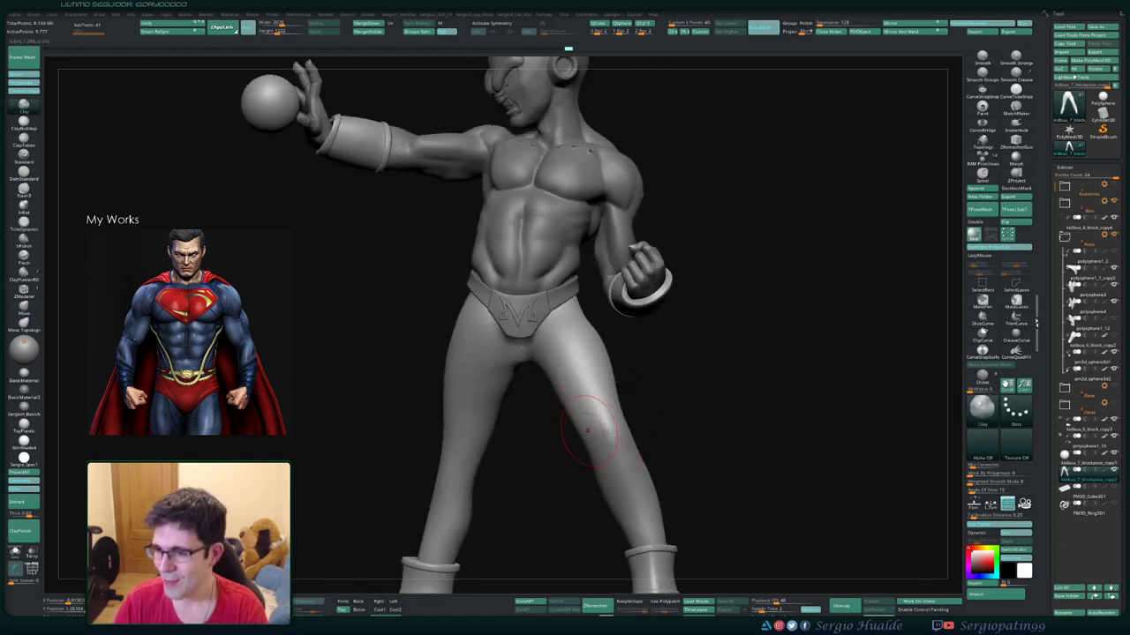
{"action": "mouse_move", "coordinate": [600, 419]}
{"action": "left_mouse_down"}
{"action": "mouse_move", "coordinate": [592, 455]}
{"action": "mouse_move", "coordinate": [638, 477]}
{"action": "left_mouse_up"}
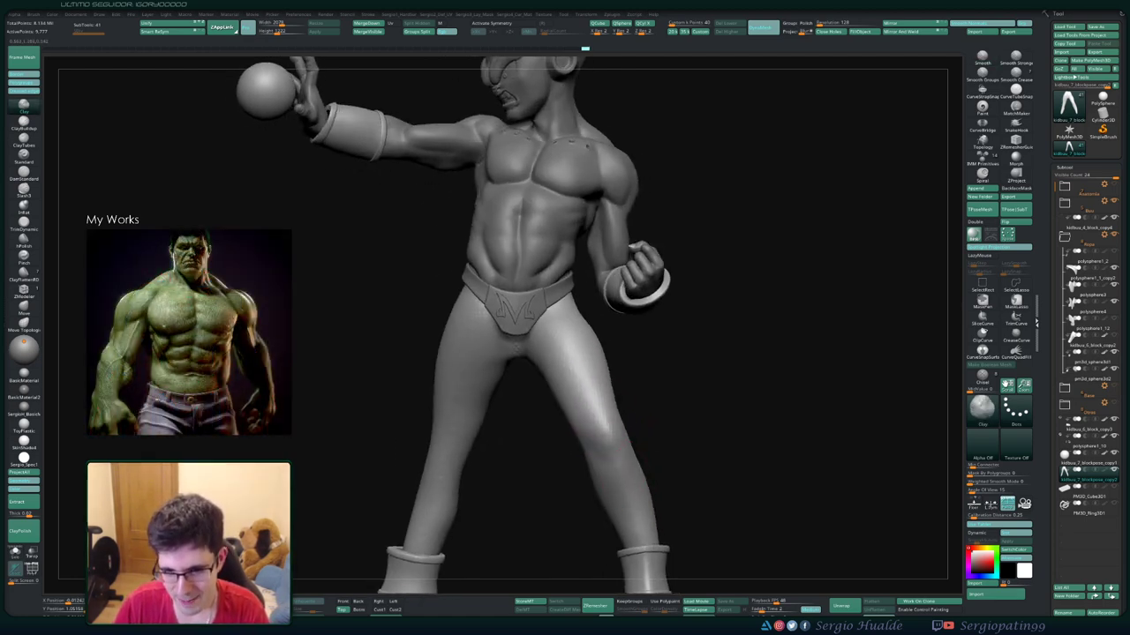
{"action": "key", "text": "shift"}
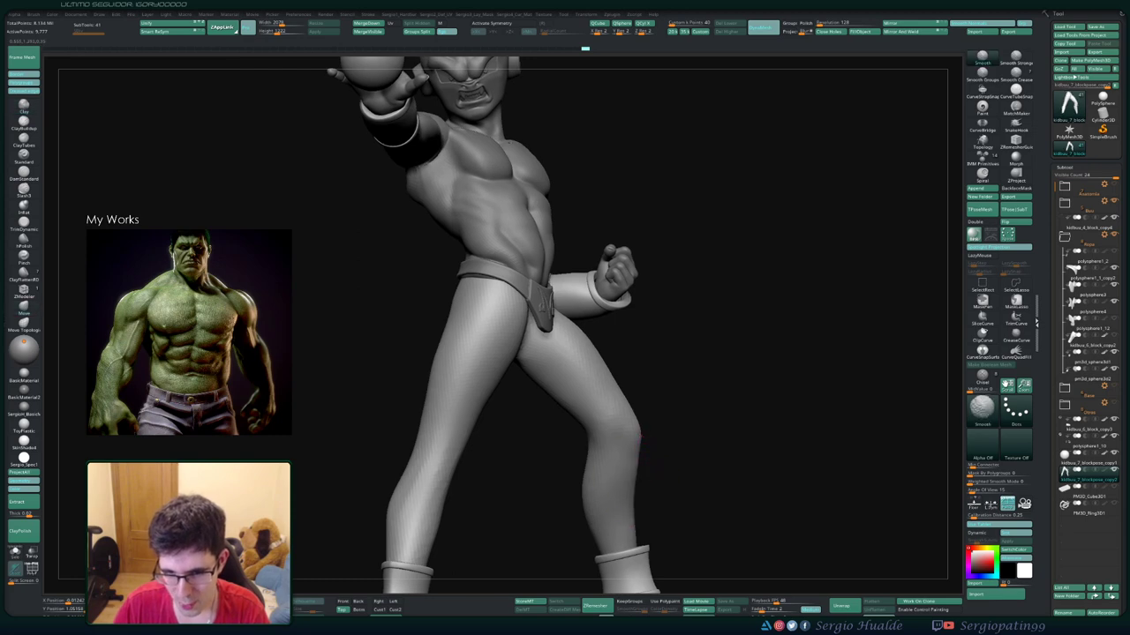
{"action": "mouse_move", "coordinate": [646, 515]}
{"action": "left_mouse_down"}
{"action": "mouse_move", "coordinate": [617, 424]}
{"action": "mouse_move", "coordinate": [592, 388]}
{"action": "left_mouse_up"}
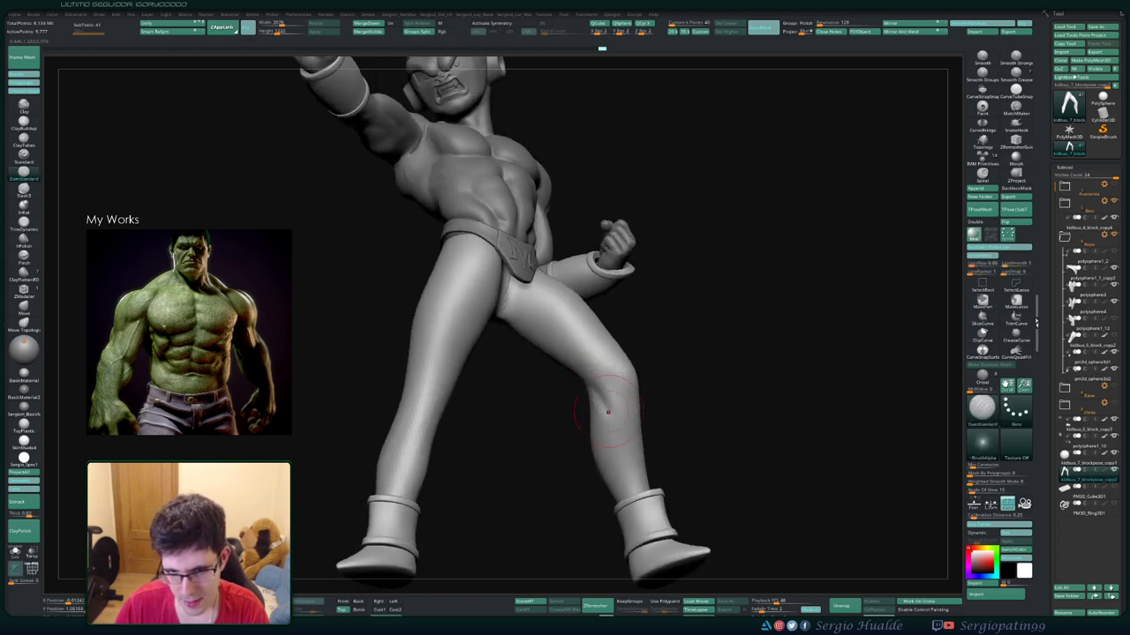
{"action": "mouse_move", "coordinate": [611, 483]}
{"action": "left_mouse_down"}
{"action": "mouse_move", "coordinate": [564, 451]}
{"action": "mouse_move", "coordinate": [635, 412]}
{"action": "mouse_move", "coordinate": [637, 386]}
{"action": "left_mouse_up"}
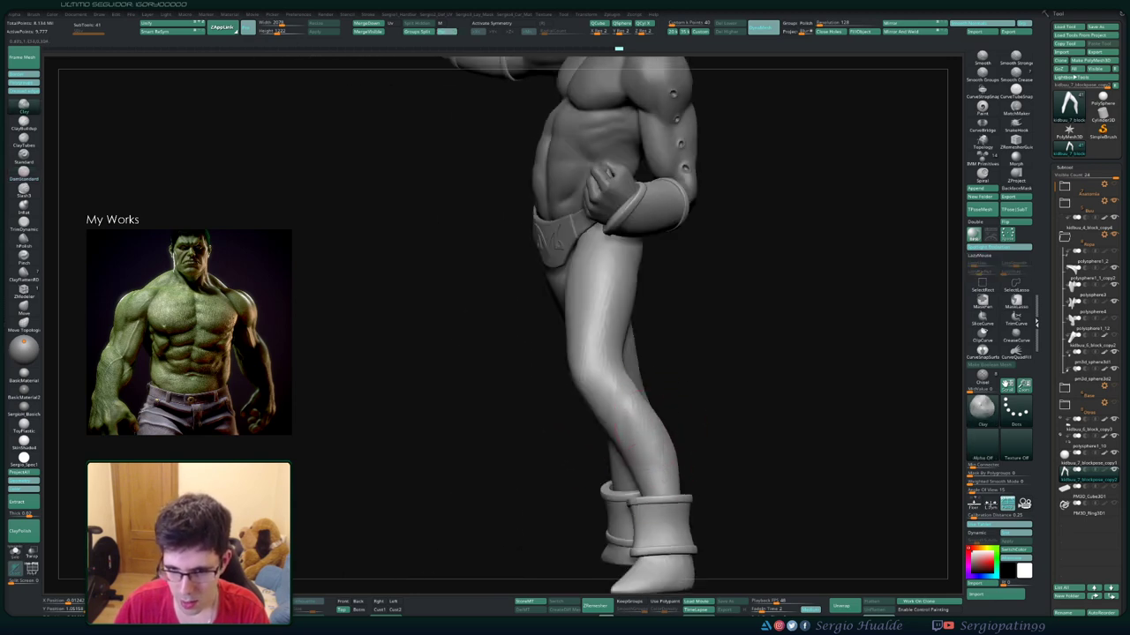
{"action": "left_click_drag", "start_coordinate": [625, 438], "coordinate": [670, 415]}
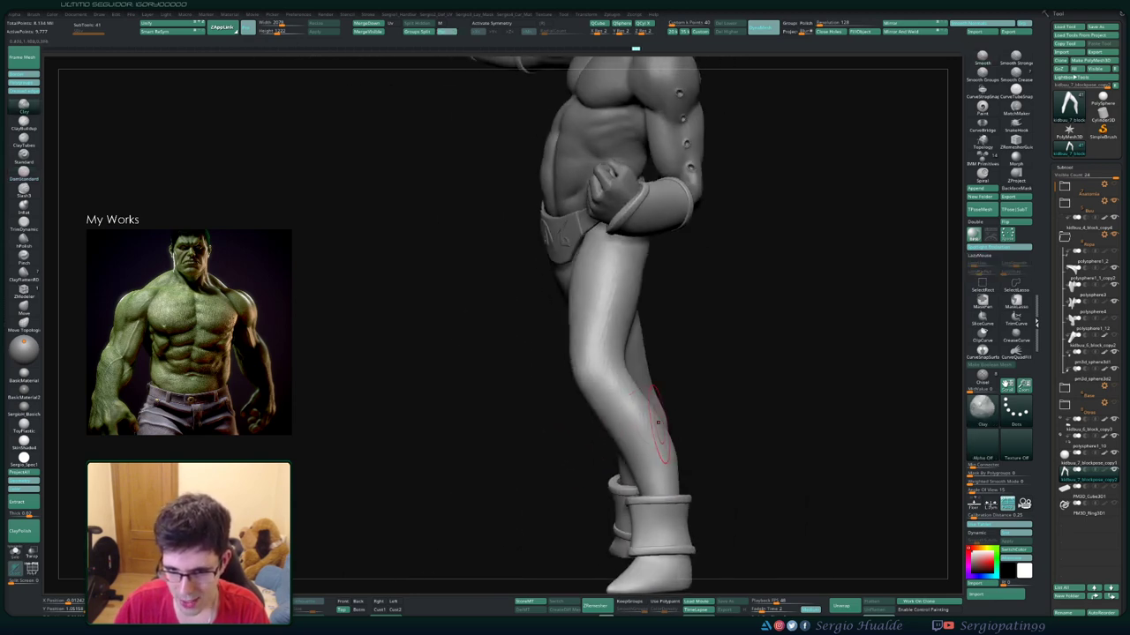
Frame the figure and carve knee and buttock creases with DamStandard from the side
{"action": "key", "text": "f"}
{"action": "mouse_move", "coordinate": [750, 441]}
{"action": "left_mouse_down"}
{"action": "mouse_move", "coordinate": [635, 450]}
{"action": "mouse_move", "coordinate": [600, 472]}
{"action": "left_mouse_up"}
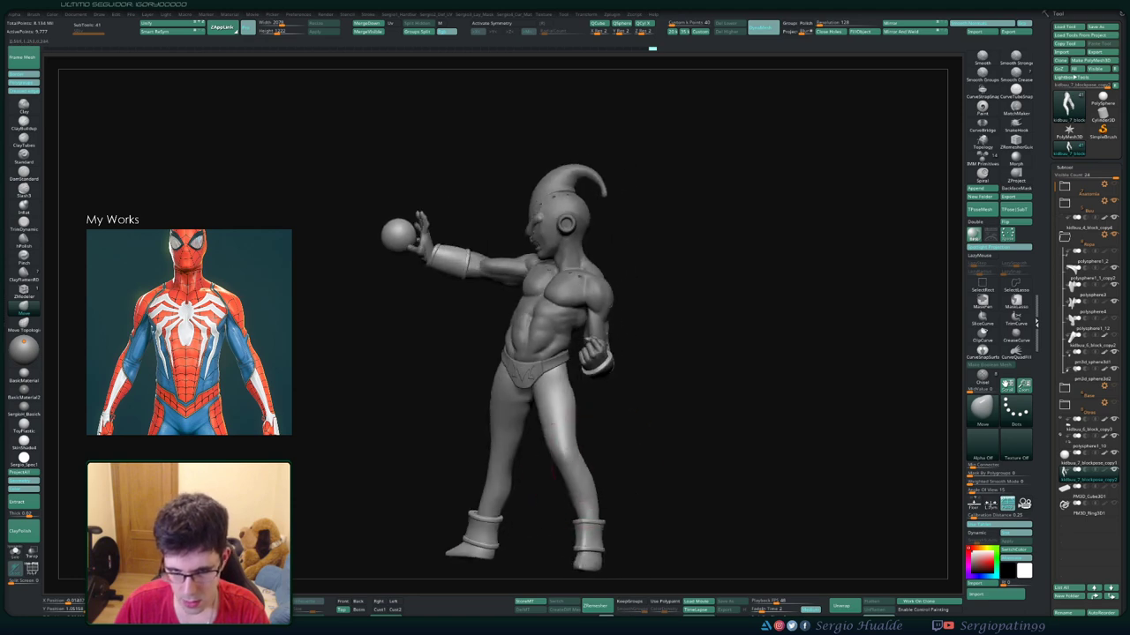
{"action": "left_click_drag", "start_coordinate": [628, 467], "coordinate": [578, 486]}
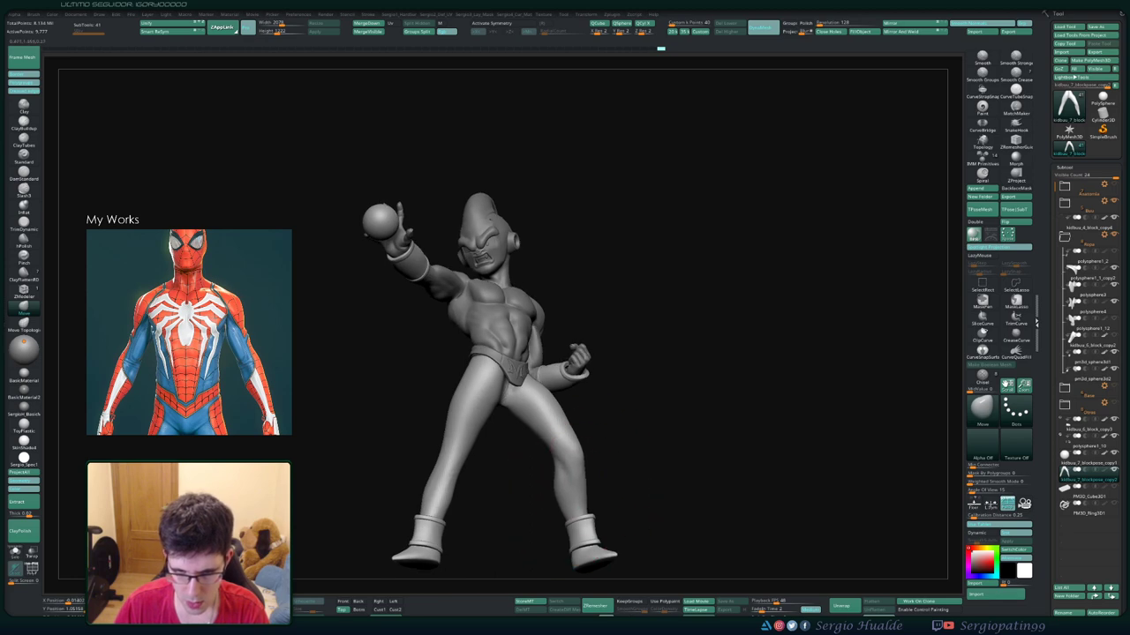
{"action": "mouse_move", "coordinate": [574, 444]}
{"action": "left_mouse_down"}
{"action": "mouse_move", "coordinate": [521, 459]}
{"action": "mouse_move", "coordinate": [548, 404]}
{"action": "left_mouse_up"}
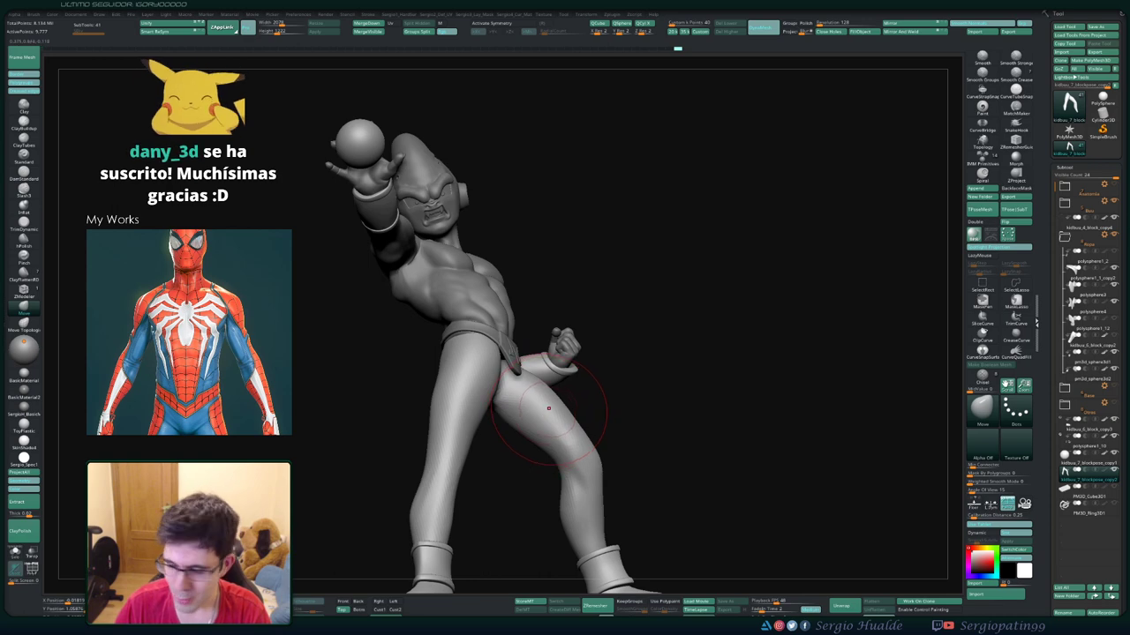
{"action": "mouse_move", "coordinate": [545, 415]}
{"action": "right_mouse_down"}
{"action": "mouse_move", "coordinate": [557, 452]}
{"action": "mouse_move", "coordinate": [612, 380]}
{"action": "mouse_move", "coordinate": [706, 375]}
{"action": "mouse_move", "coordinate": [580, 409]}
{"action": "mouse_move", "coordinate": [572, 377]}
{"action": "mouse_move", "coordinate": [604, 394]}
{"action": "right_mouse_up"}
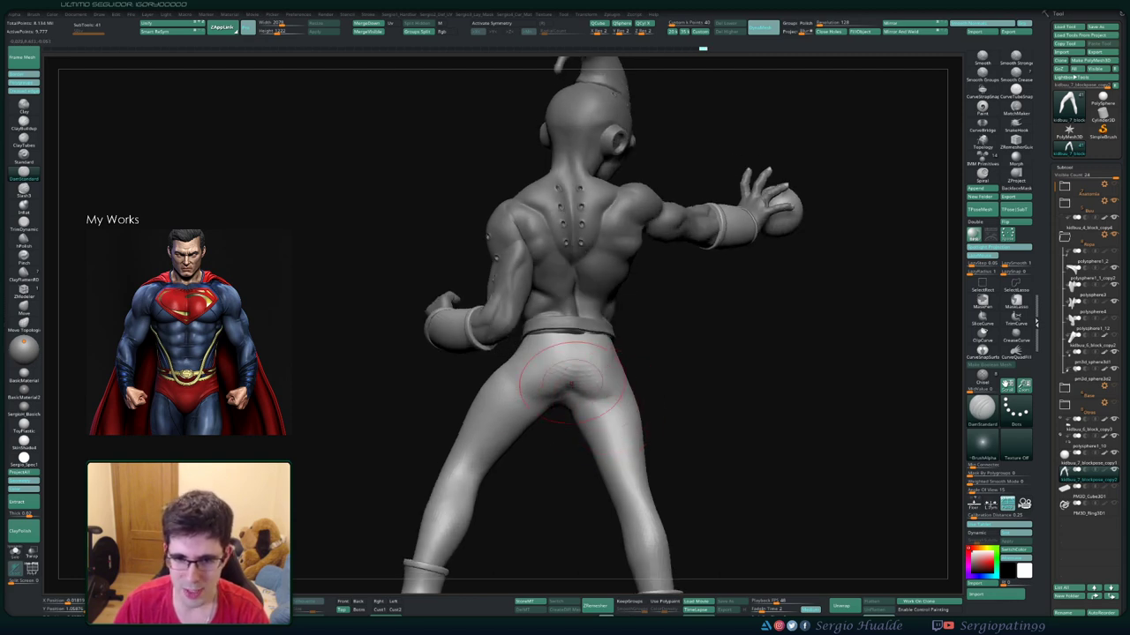
Smooth the buttock crease and round out the hip from a back three-quarter view
{"action": "right_click_drag", "start_coordinate": [587, 405], "coordinate": [565, 394]}
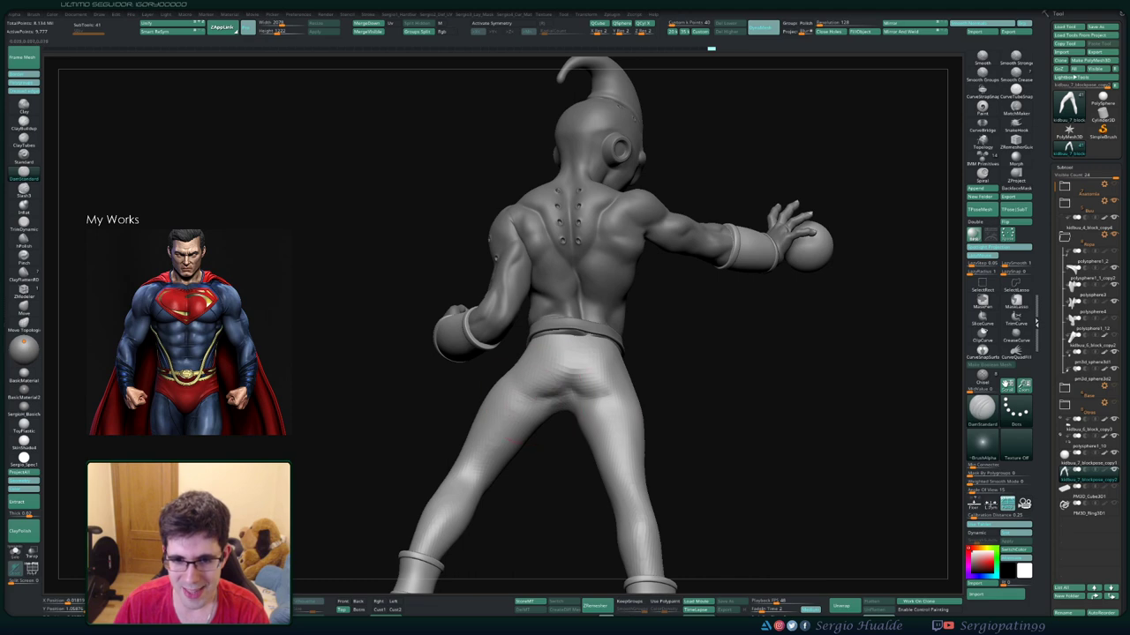
{"action": "key", "text": "shift"}
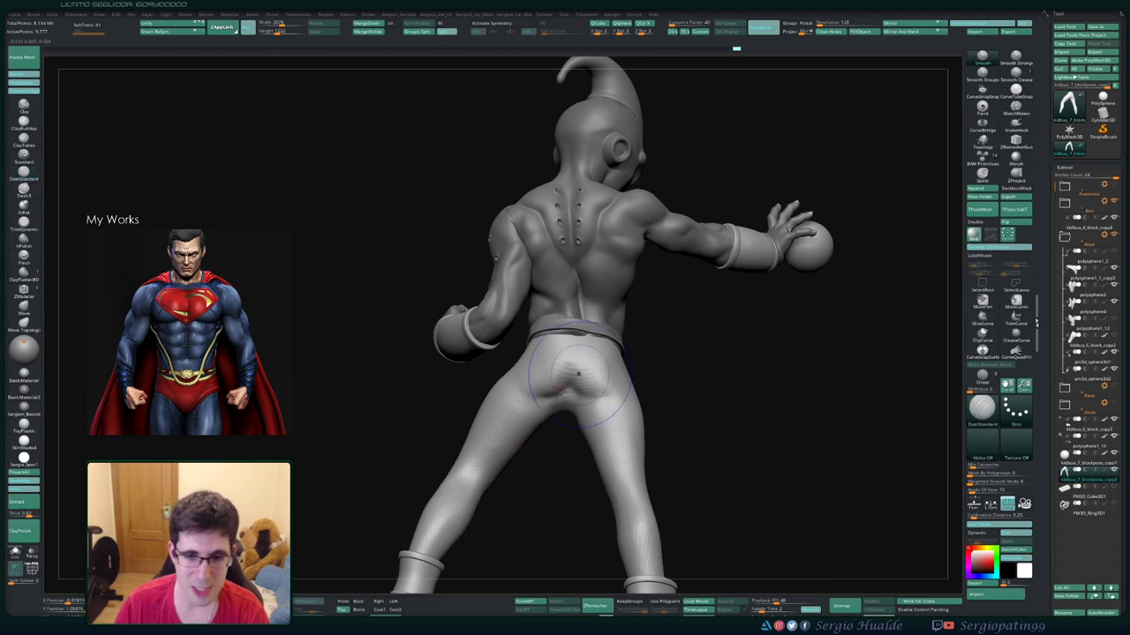
{"action": "mouse_move", "coordinate": [557, 389]}
{"action": "right_mouse_down"}
{"action": "mouse_move", "coordinate": [587, 410]}
{"action": "mouse_move", "coordinate": [593, 395]}
{"action": "mouse_move", "coordinate": [609, 401]}
{"action": "mouse_move", "coordinate": [569, 419]}
{"action": "right_mouse_up"}
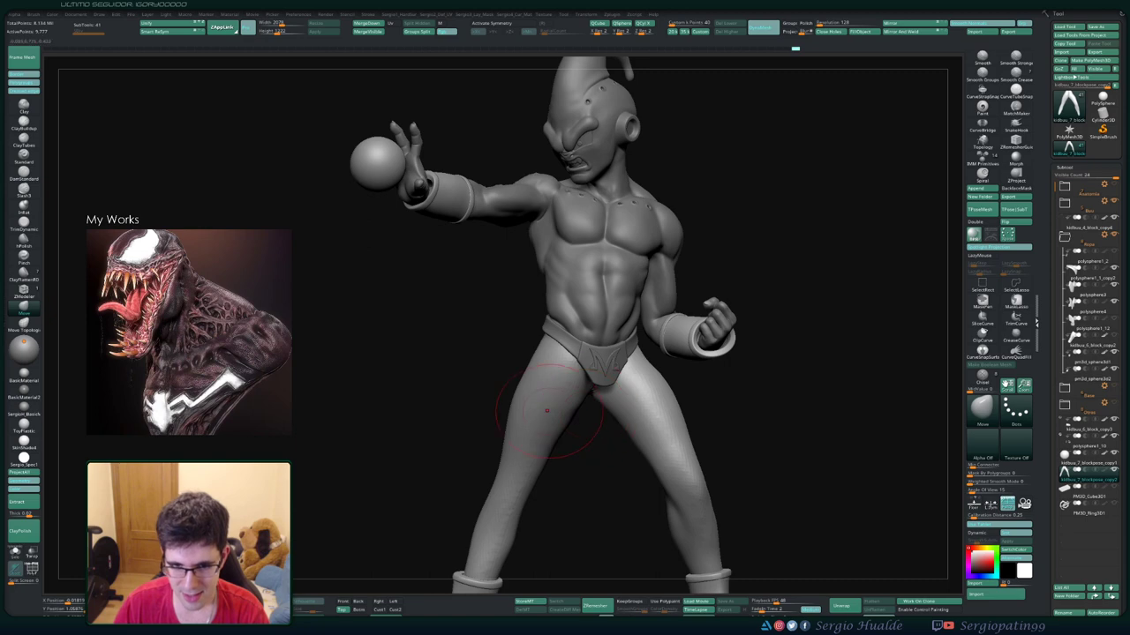
Rework the thigh and shin proportions with the Move brush from side and front views
{"action": "mouse_move", "coordinate": [582, 426]}
{"action": "right_mouse_down"}
{"action": "mouse_move", "coordinate": [586, 412]}
{"action": "mouse_move", "coordinate": [586, 434]}
{"action": "mouse_move", "coordinate": [599, 434]}
{"action": "right_mouse_up"}
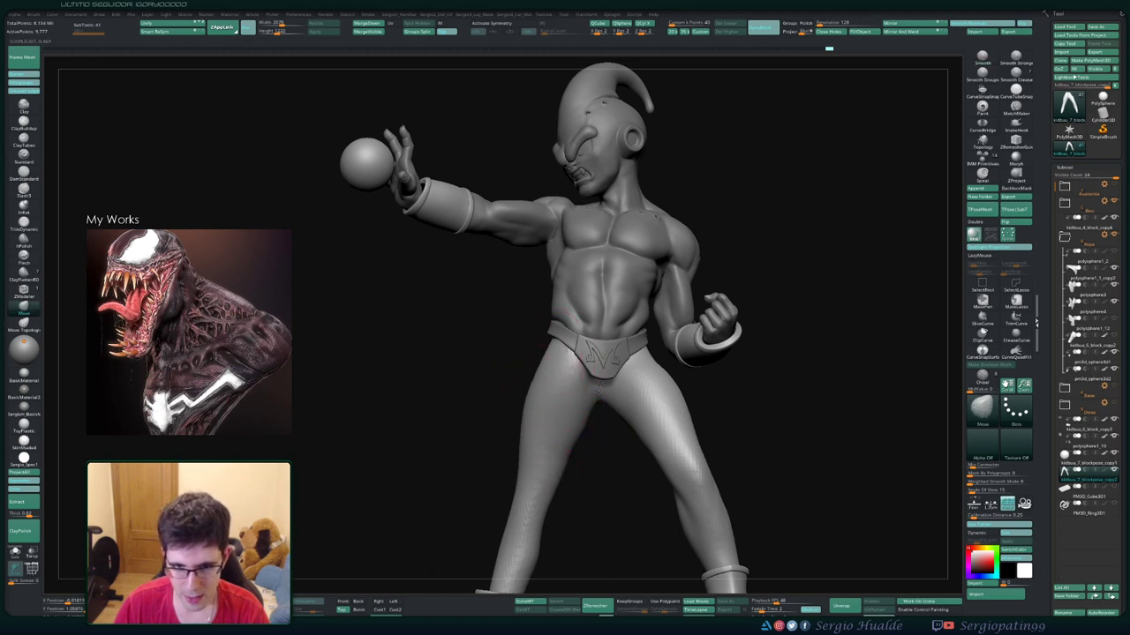
{"action": "mouse_move", "coordinate": [548, 455]}
{"action": "right_mouse_down"}
{"action": "mouse_move", "coordinate": [536, 461]}
{"action": "mouse_move", "coordinate": [583, 388]}
{"action": "mouse_move", "coordinate": [554, 397]}
{"action": "right_mouse_up"}
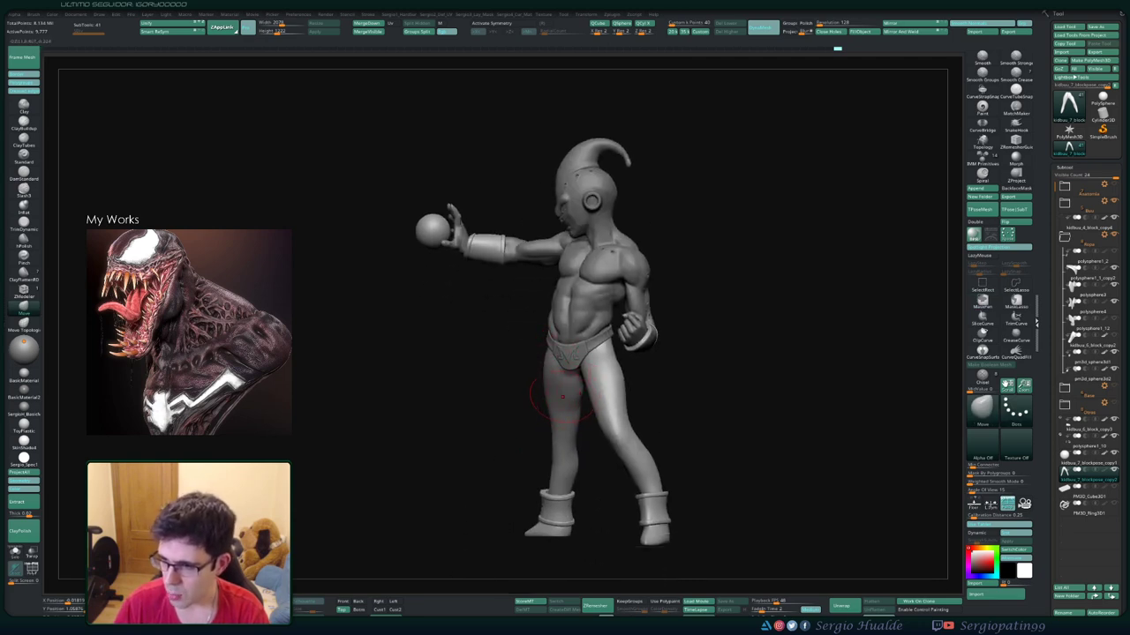
{"action": "mouse_move", "coordinate": [566, 395]}
{"action": "right_mouse_down"}
{"action": "mouse_move", "coordinate": [662, 392]}
{"action": "mouse_move", "coordinate": [575, 384]}
{"action": "mouse_move", "coordinate": [569, 328]}
{"action": "right_mouse_up"}
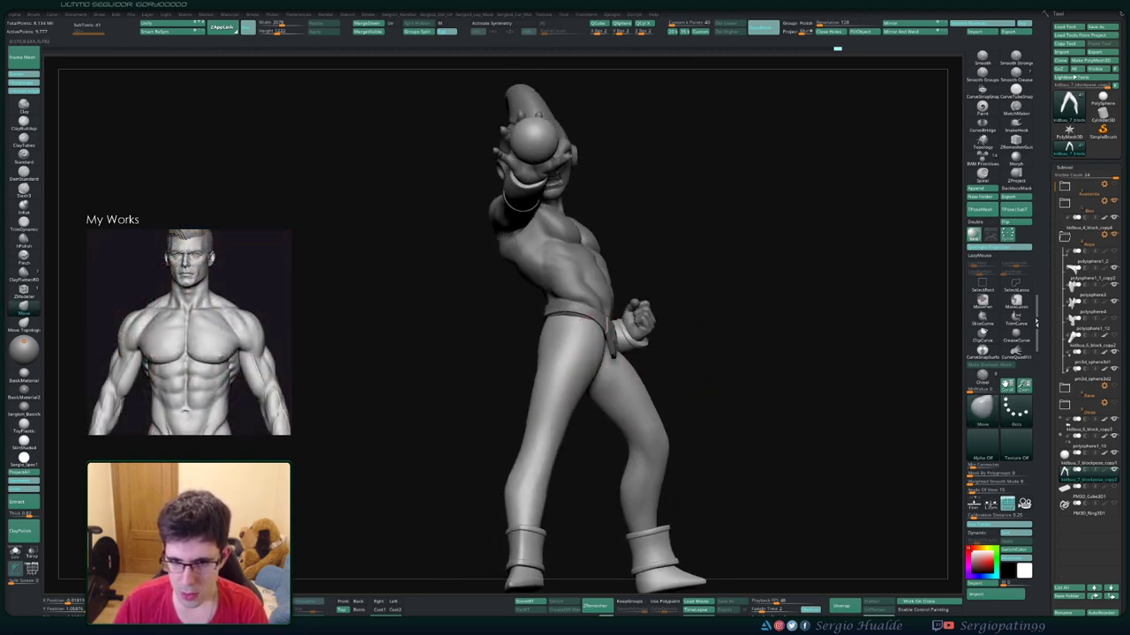
{"action": "left_click", "coordinate": [569, 328], "text": "alt"}
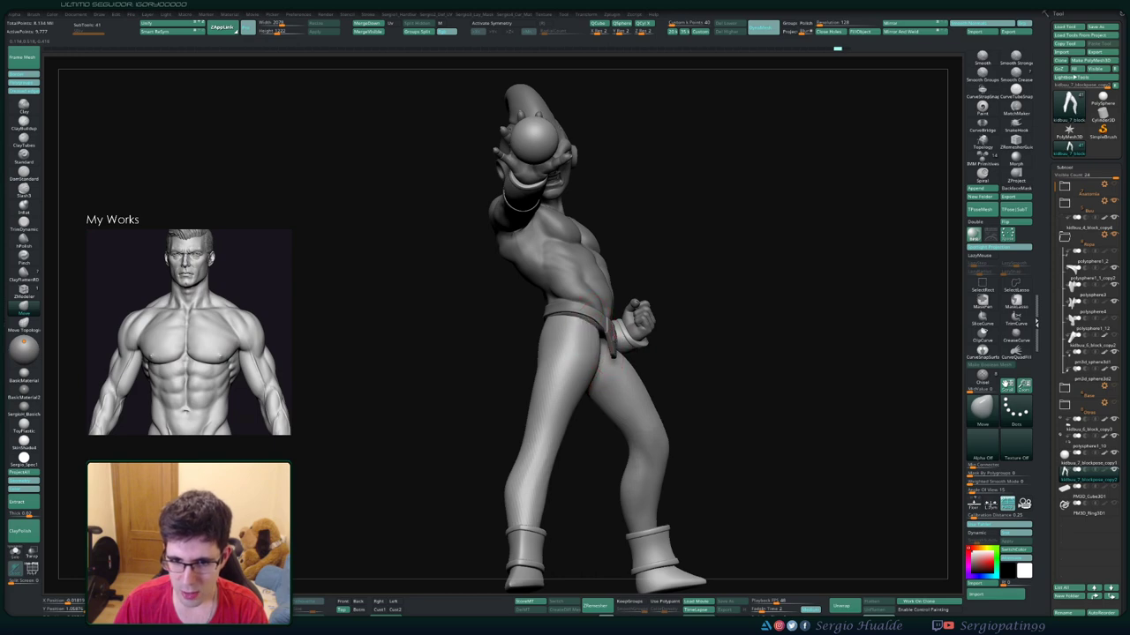
{"action": "mouse_move", "coordinate": [591, 334]}
{"action": "right_mouse_down"}
{"action": "mouse_move", "coordinate": [529, 411]}
{"action": "mouse_move", "coordinate": [584, 414]}
{"action": "right_mouse_up"}
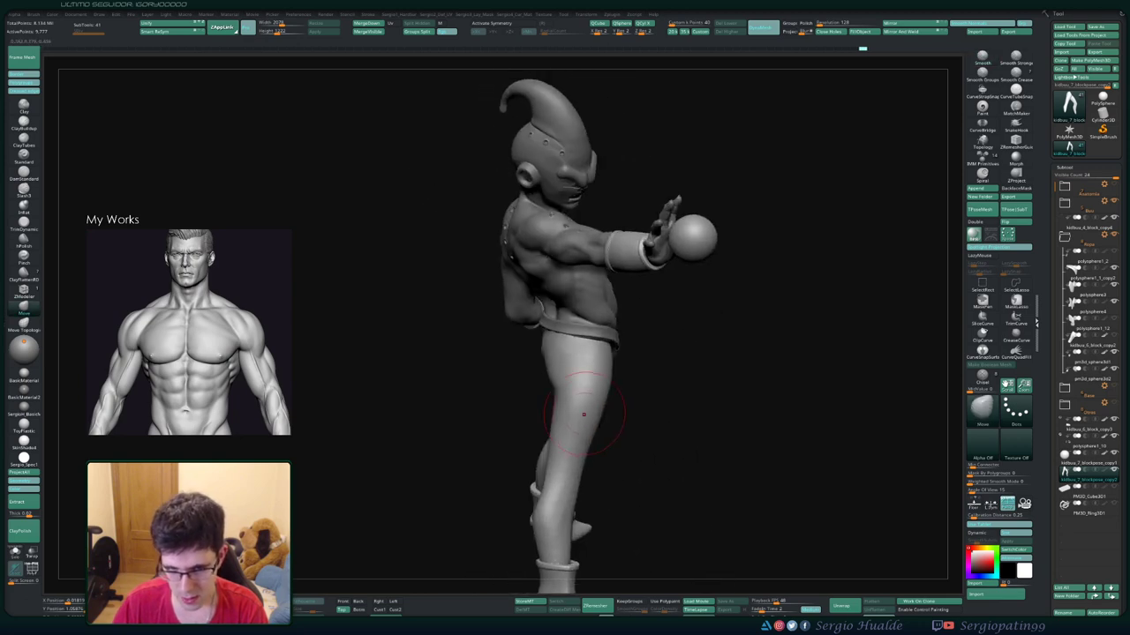
{"action": "mouse_move", "coordinate": [564, 472]}
{"action": "right_mouse_down"}
{"action": "mouse_move", "coordinate": [567, 430]}
{"action": "mouse_move", "coordinate": [614, 394]}
{"action": "mouse_move", "coordinate": [585, 379]}
{"action": "mouse_move", "coordinate": [713, 312]}
{"action": "right_mouse_up"}
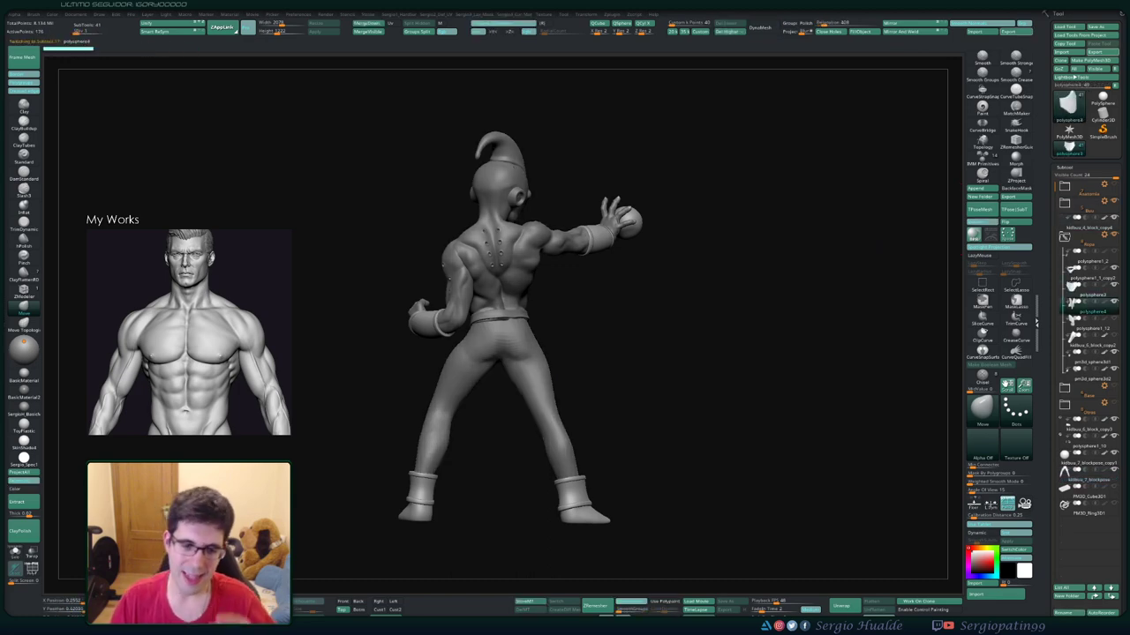
Select the left boot and toggle polygroup visibility to isolate the boots
{"action": "left_click", "coordinate": [419, 494], "text": "alt"}
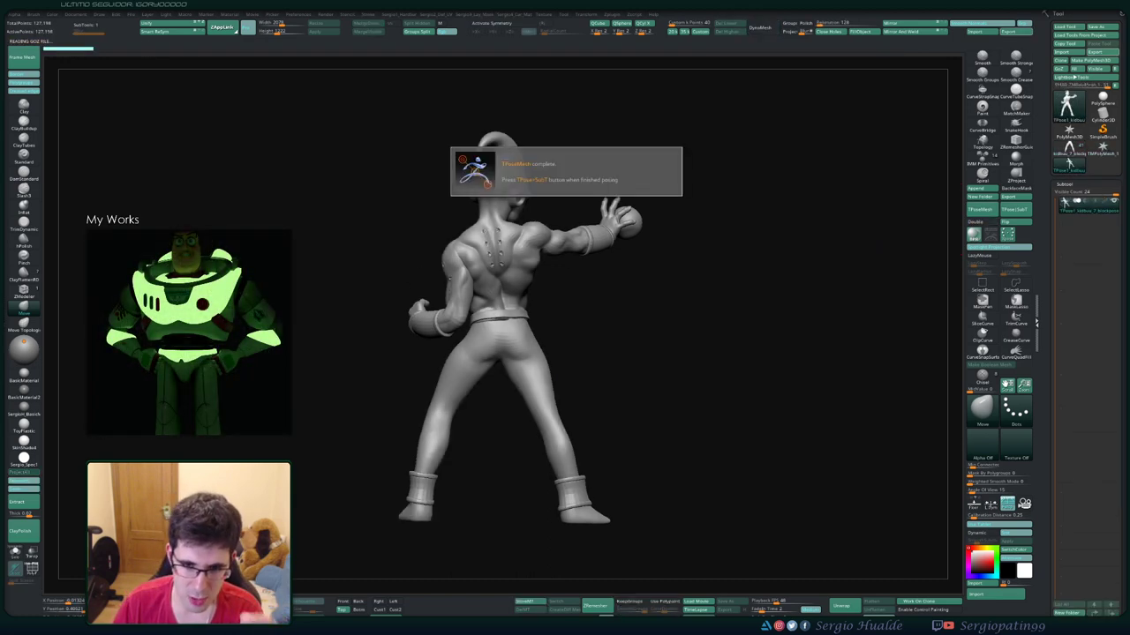
{"action": "mouse_move", "coordinate": [596, 355]}
{"action": "left_mouse_down"}
{"action": "mouse_move", "coordinate": [539, 362]}
{"action": "mouse_move", "coordinate": [550, 409]}
{"action": "left_mouse_up"}
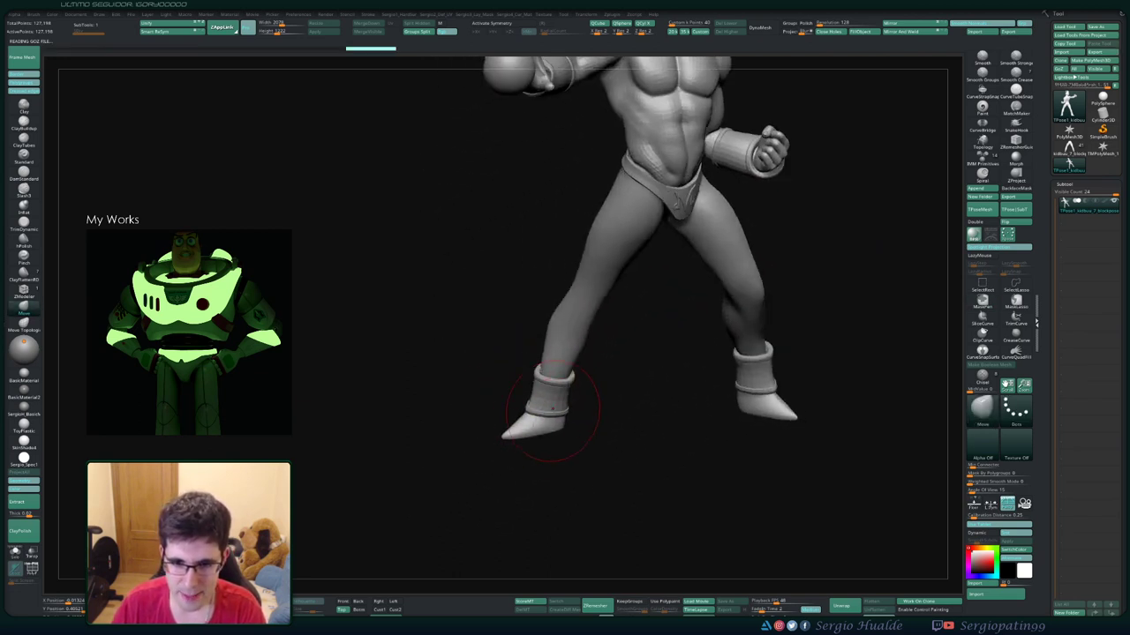
{"action": "left_click", "coordinate": [549, 409], "text": "ctrl+shift"}
{"action": "left_click", "coordinate": [554, 407], "text": "ctrl+shift"}
{"action": "left_click", "coordinate": [553, 407], "text": "ctrl+alt+shift"}
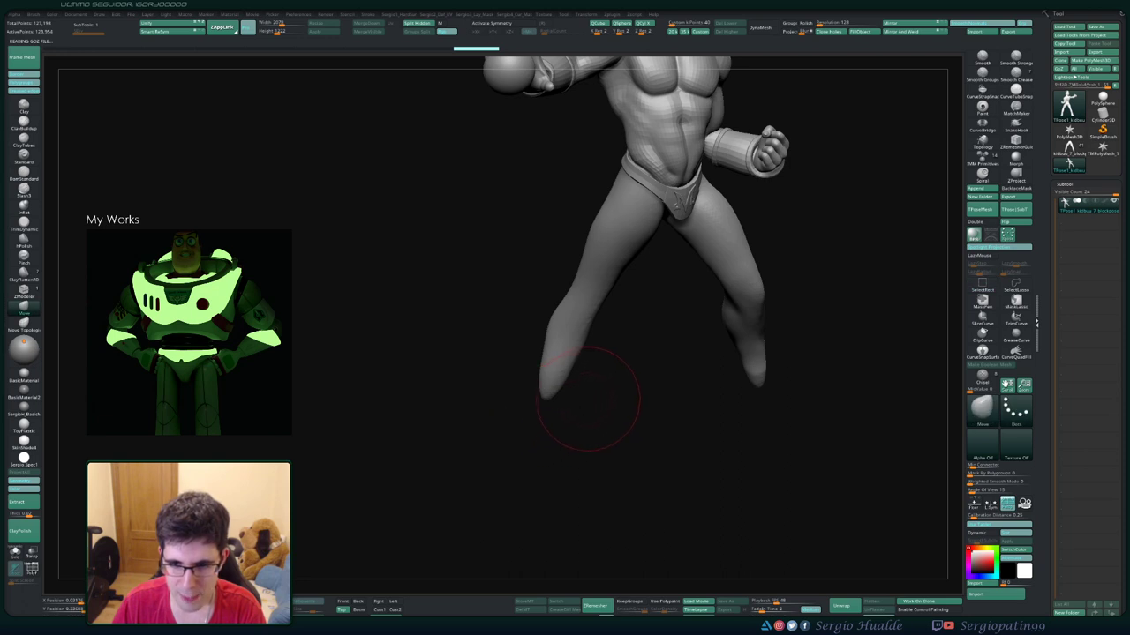
{"action": "left_click", "coordinate": [624, 391], "text": "ctrl+shift"}
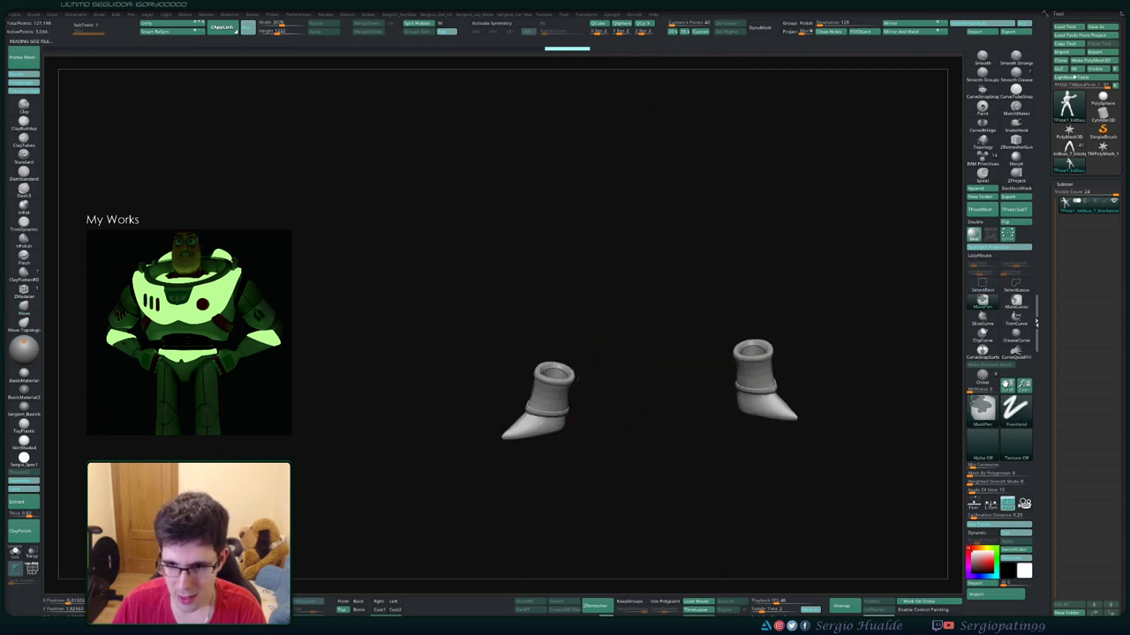
{"action": "left_click", "coordinate": [663, 420], "text": "ctrl+shift"}
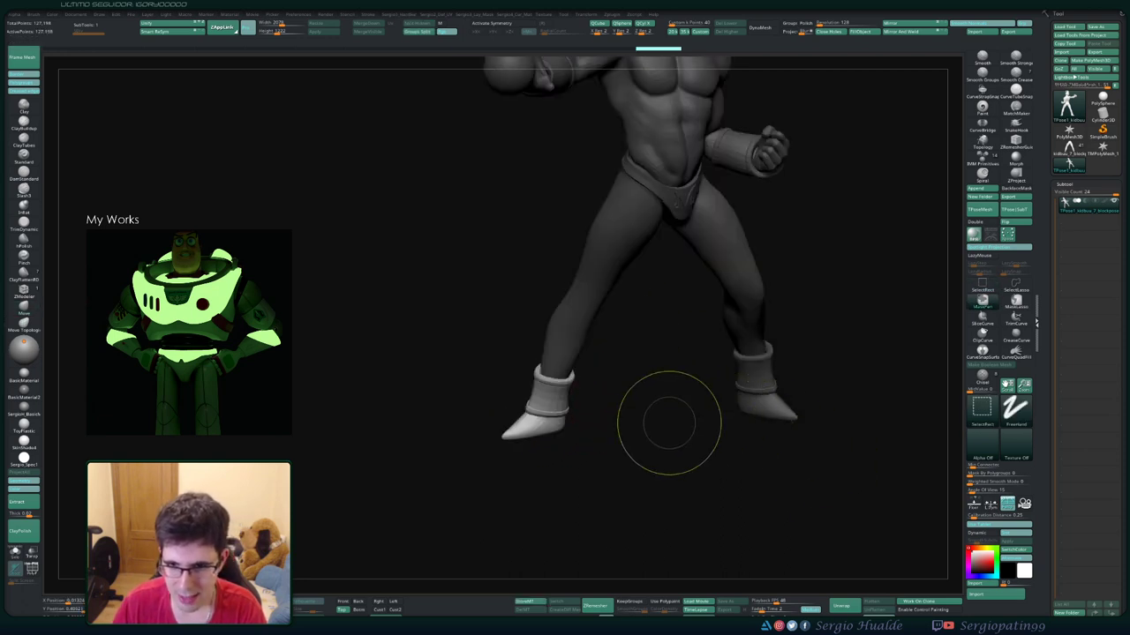
{"action": "mouse_move", "coordinate": [663, 421]}
{"action": "left_mouse_down"}
{"action": "mouse_move", "coordinate": [723, 388]}
{"action": "mouse_move", "coordinate": [671, 423]}
{"action": "left_mouse_up"}
Rotate the pointed boot tip about 18 degrees with the Gizmo
{"action": "key", "text": "w"}
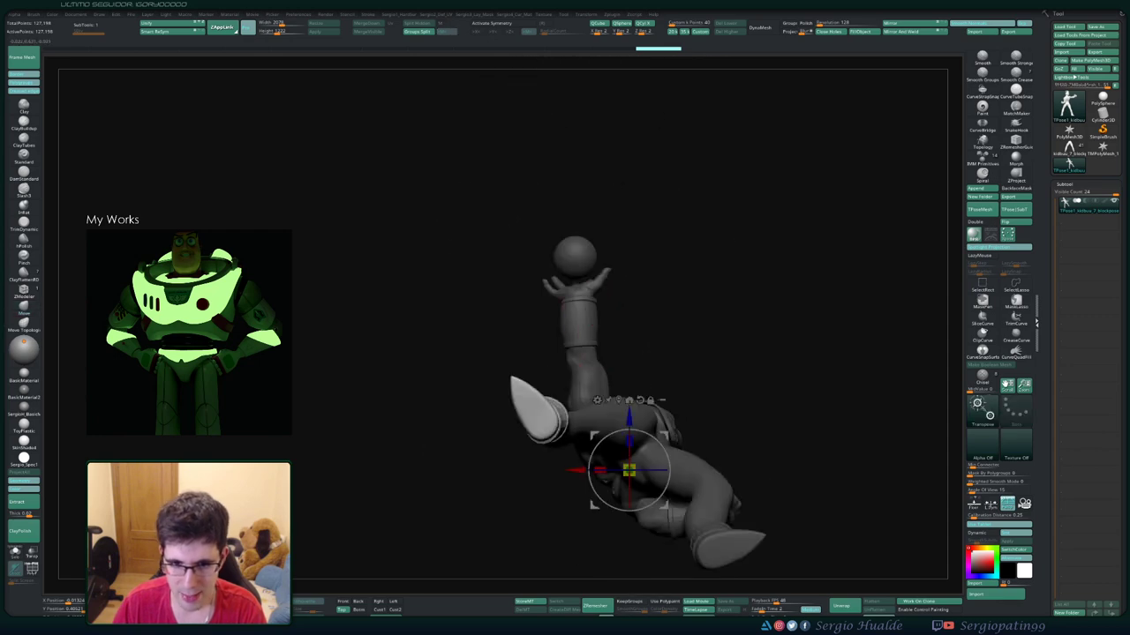
{"action": "left_click", "coordinate": [536, 418]}
{"action": "mouse_move", "coordinate": [510, 395]}
{"action": "left_mouse_down"}
{"action": "mouse_move", "coordinate": [522, 385]}
{"action": "mouse_move", "coordinate": [587, 407]}
{"action": "left_mouse_up"}
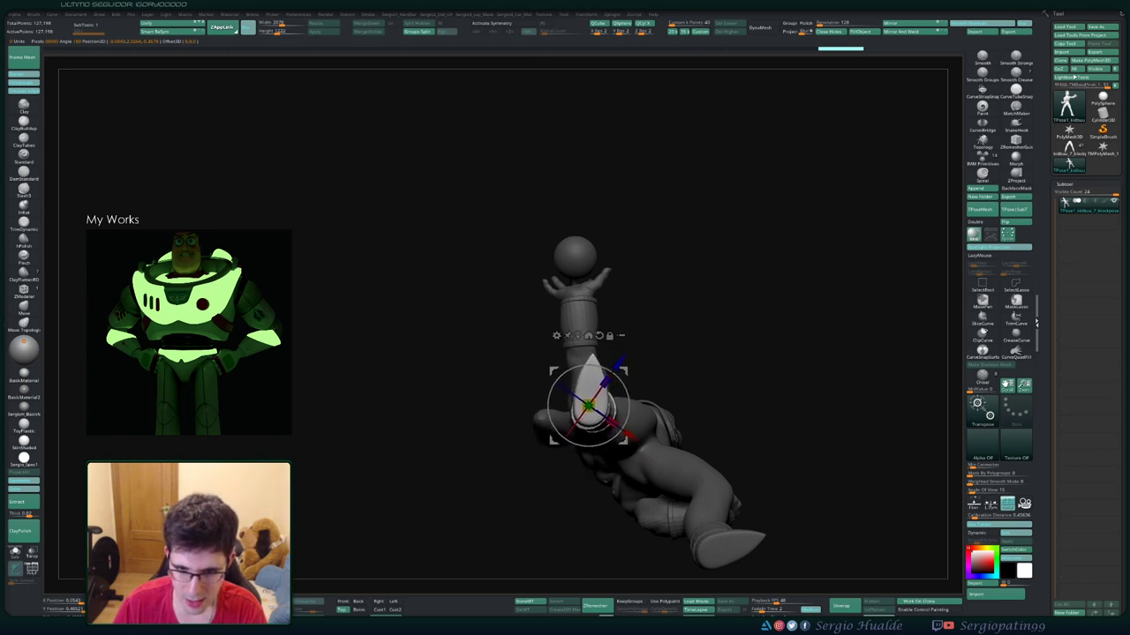
{"action": "left_click_drag", "start_coordinate": [660, 328], "coordinate": [571, 428]}
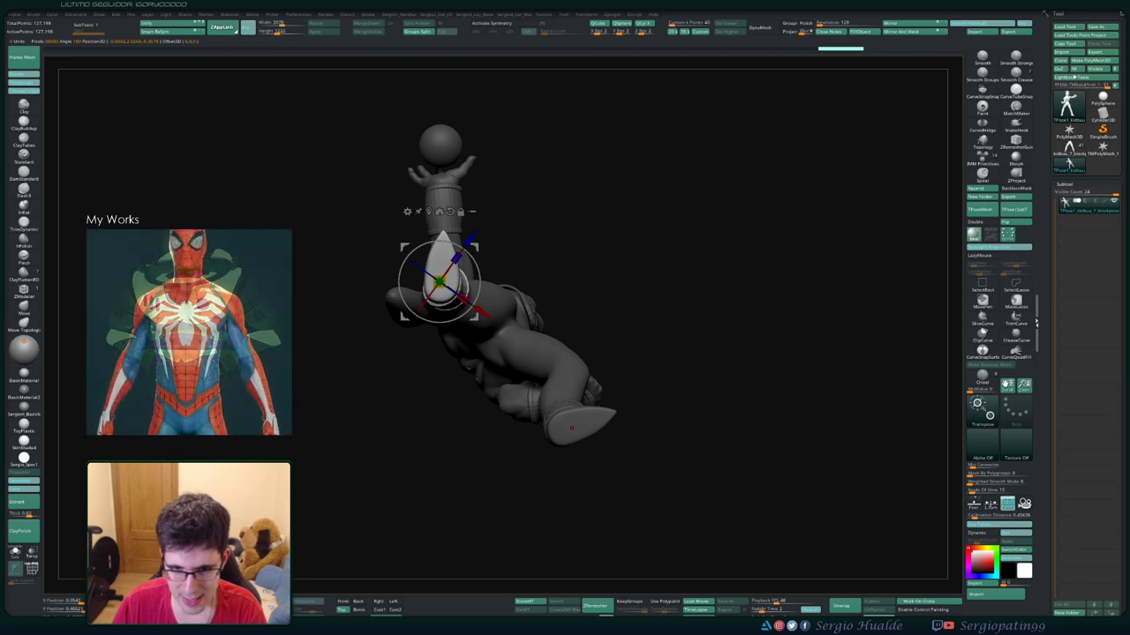
Mask the body and shift the boot cap slightly right with the Gizmo
{"action": "left_click", "coordinate": [585, 466], "text": "ctrl+shift"}
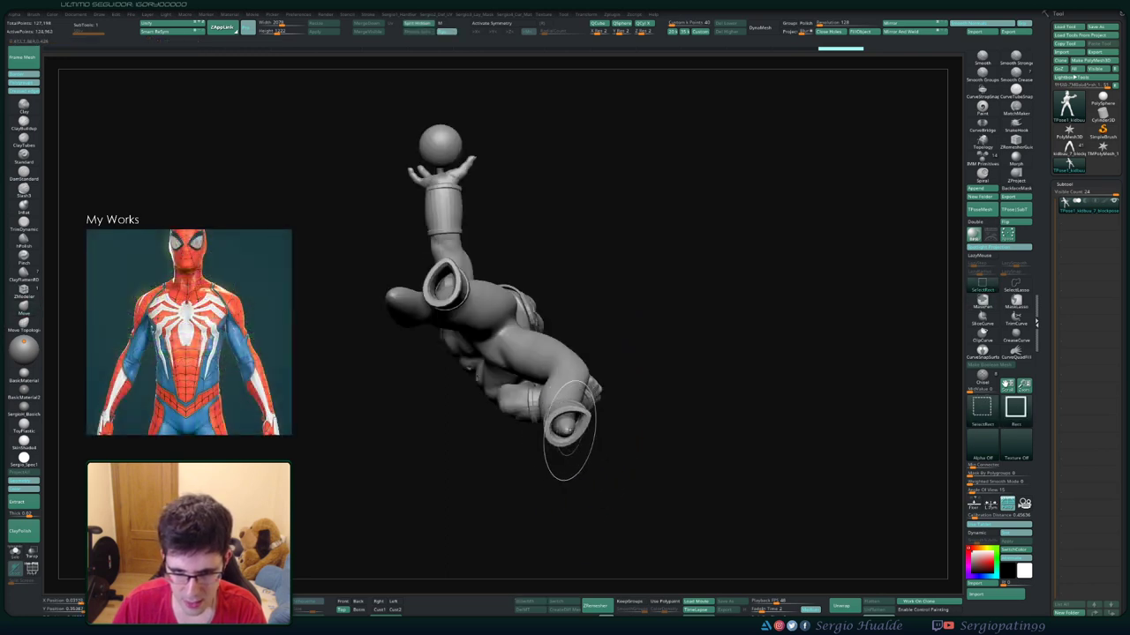
{"action": "left_click_drag", "start_coordinate": [597, 441], "coordinate": [618, 415], "text": "ctrl+shift"}
{"action": "left_click_drag", "start_coordinate": [645, 365], "coordinate": [516, 479], "text": "ctrl+shift"}
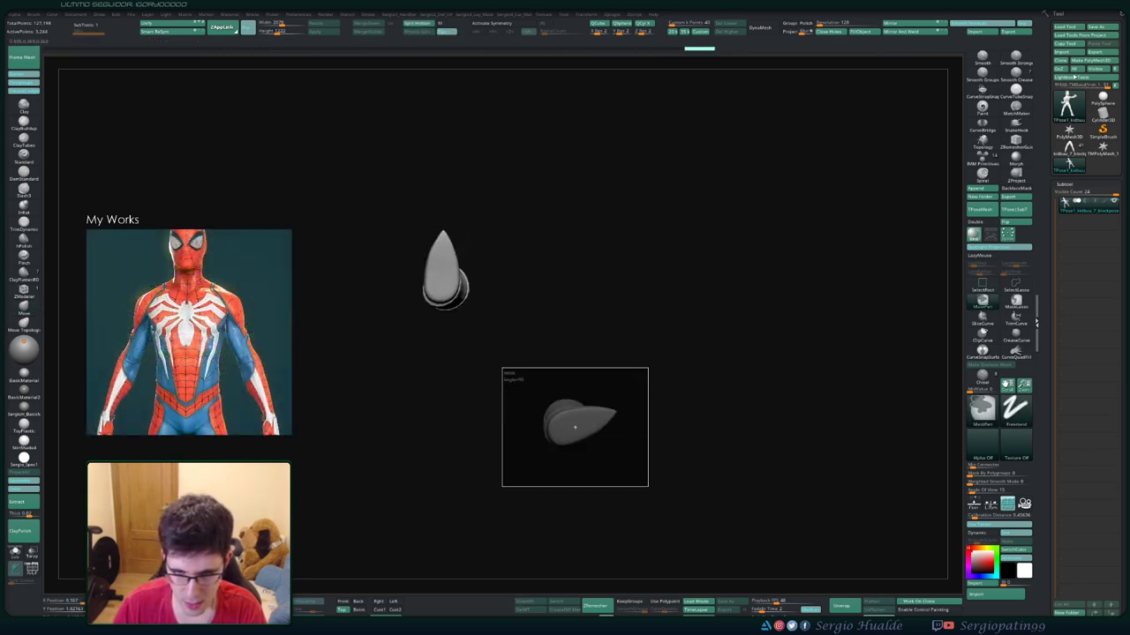
{"action": "key", "text": "w"}
{"action": "left_click", "coordinate": [596, 424], "text": "ctrl"}
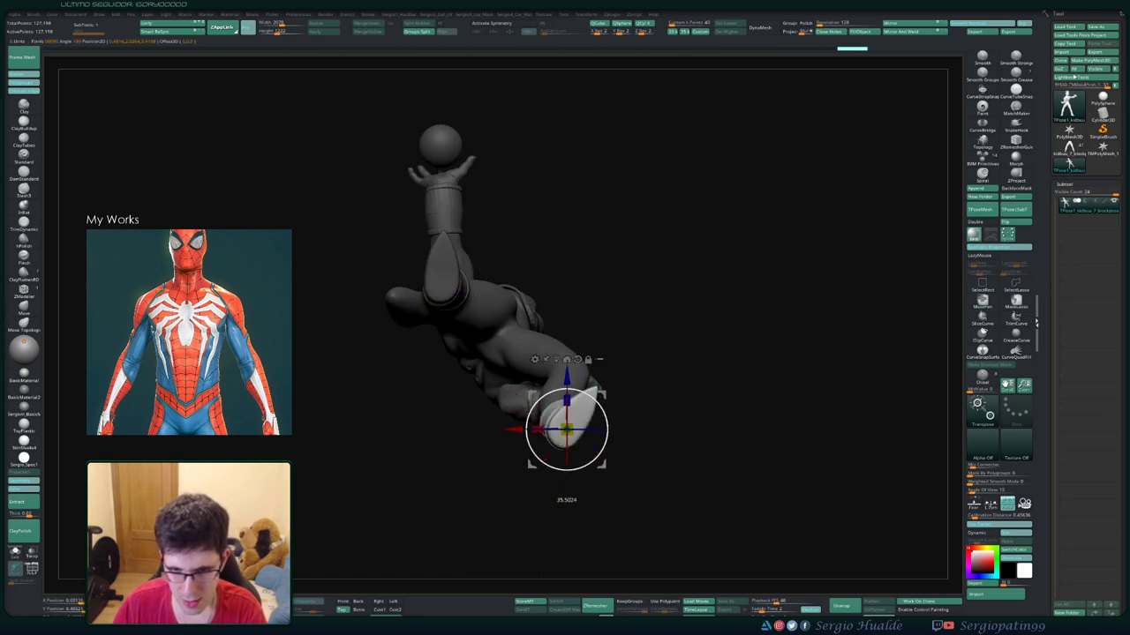
{"action": "left_click_drag", "start_coordinate": [566, 430], "coordinate": [569, 429]}
{"action": "key", "text": "q"}
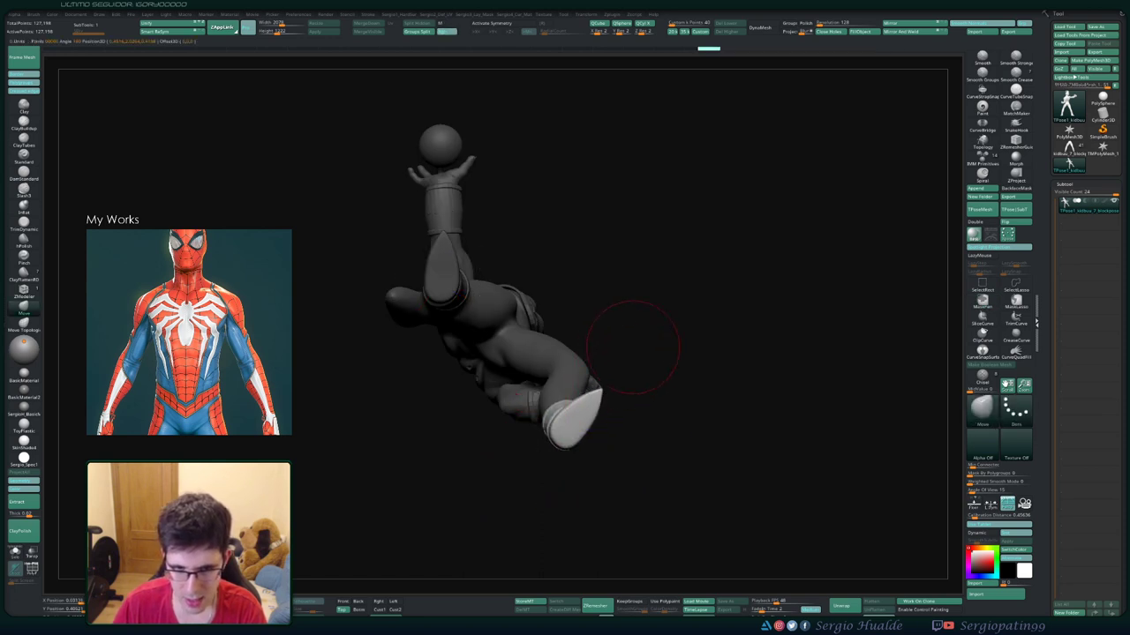
{"action": "left_click_drag", "start_coordinate": [630, 327], "coordinate": [724, 265]}
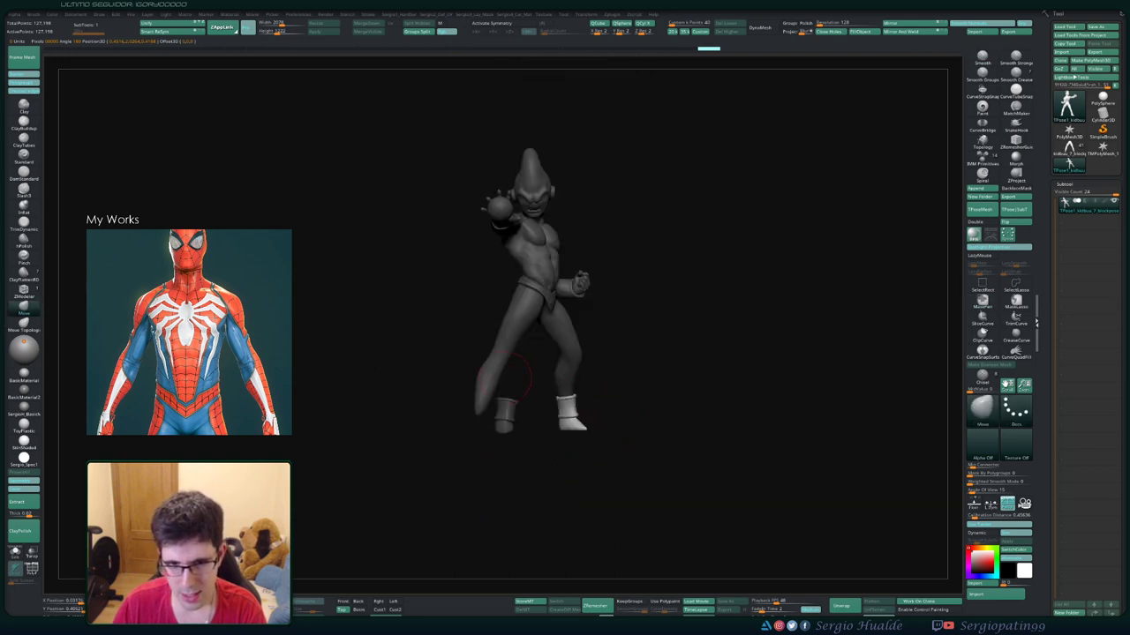
{"action": "right_click_drag", "start_coordinate": [527, 438], "coordinate": [922, 313], "text": "ctrl"}
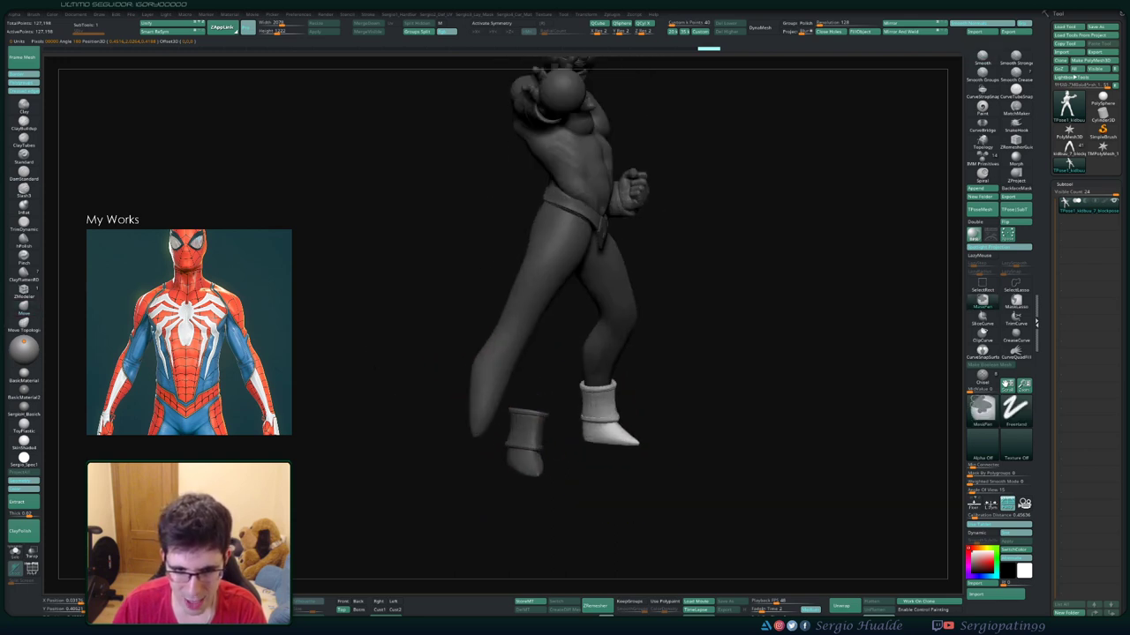
Clear the mask from the whole Buu figure, switch to MaskLasso, and inspect the legs and hips
{"action": "right_click_drag", "start_coordinate": [681, 366], "coordinate": [622, 331], "text": "alt"}
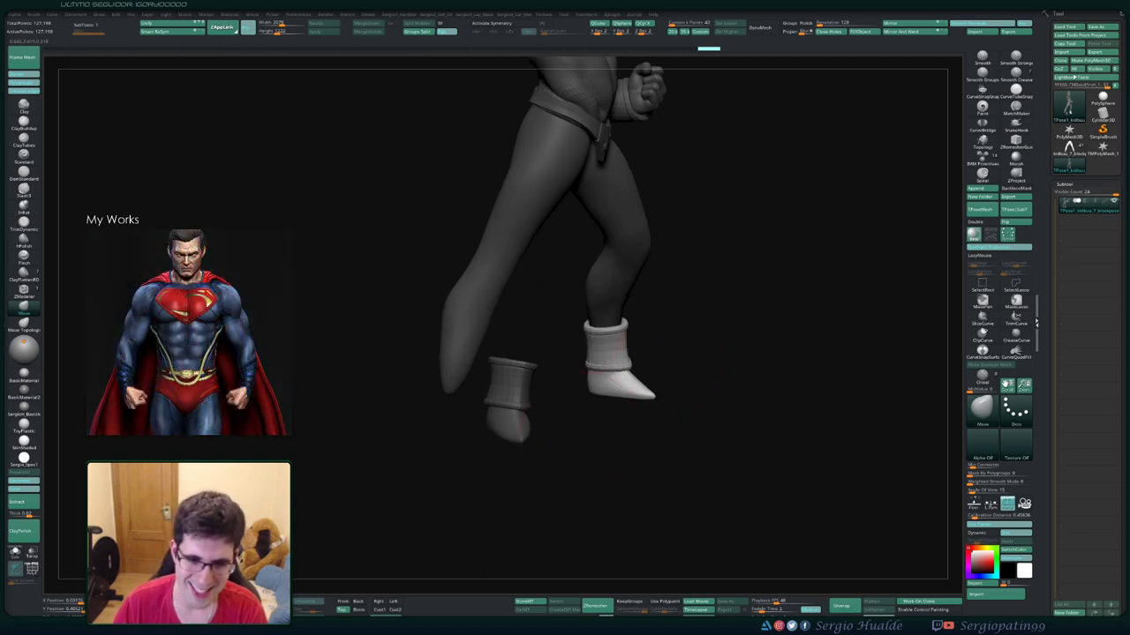
{"action": "right_click_drag", "start_coordinate": [649, 393], "coordinate": [547, 331]}
{"action": "left_click", "coordinate": [543, 324], "text": "ctrl"}
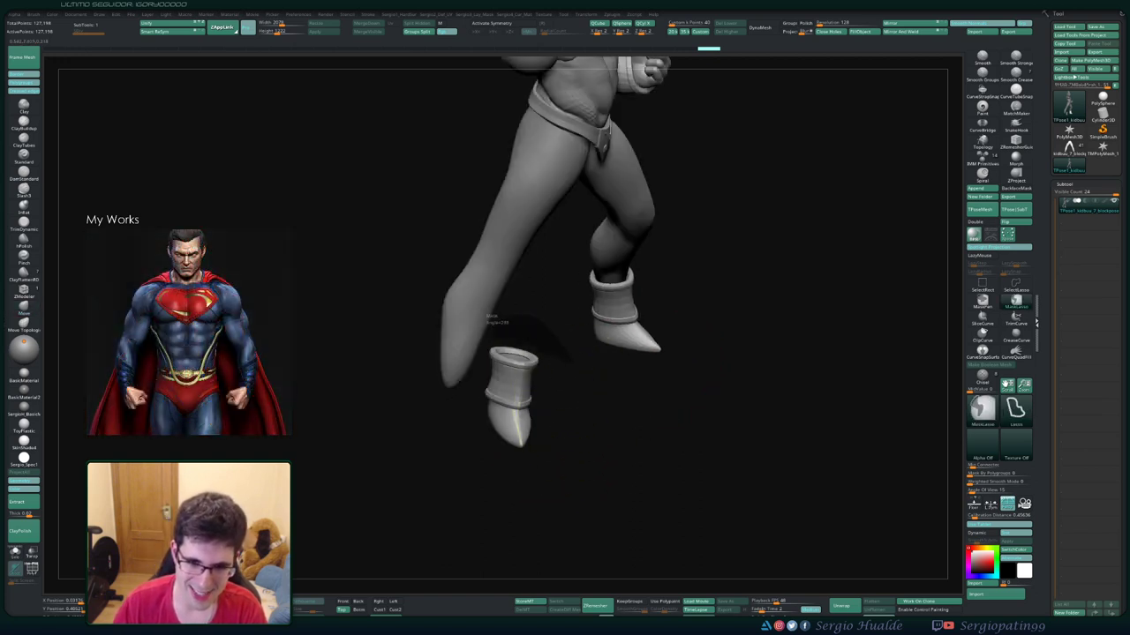
{"action": "right_click_drag", "start_coordinate": [580, 391], "coordinate": [576, 471], "text": "alt"}
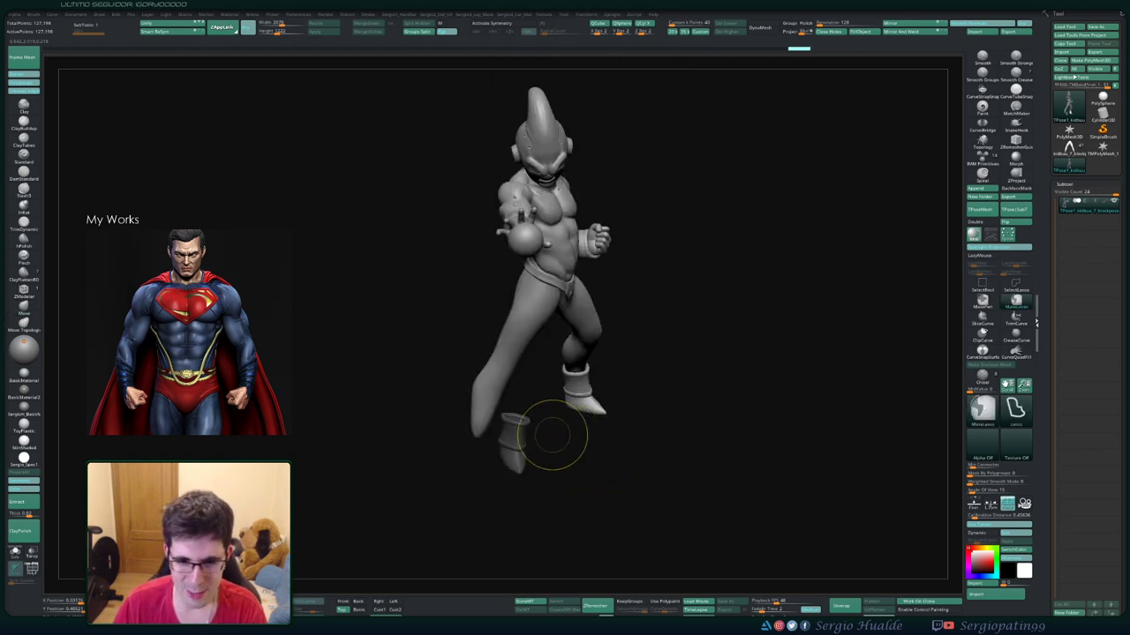
{"action": "right_click_drag", "start_coordinate": [492, 428], "coordinate": [508, 436]}
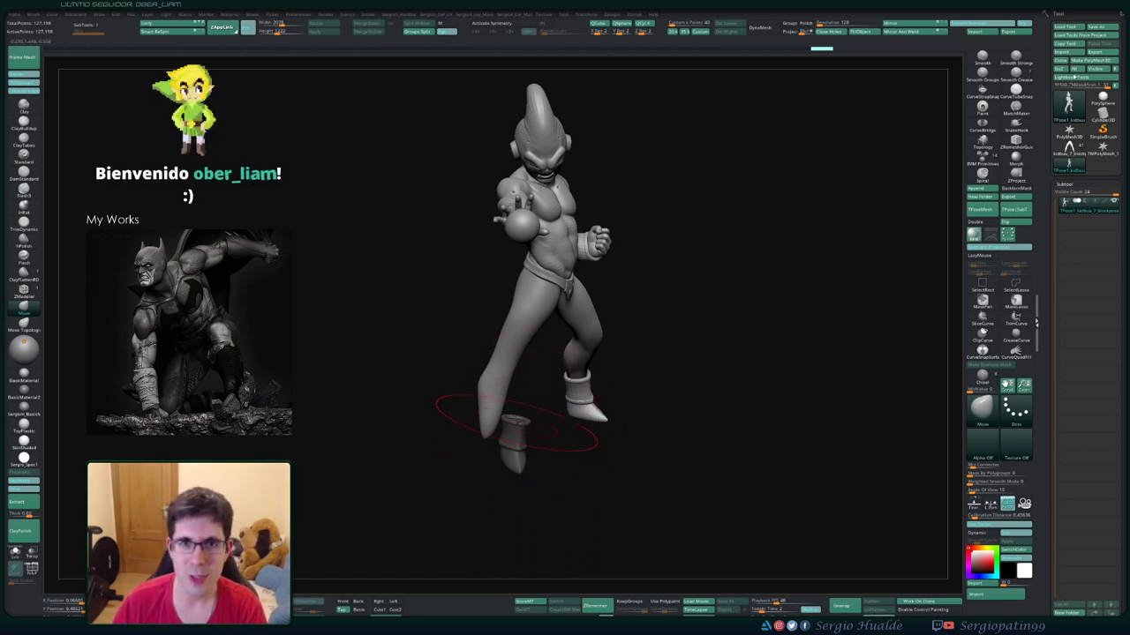
{"action": "scroll", "coordinate": [494, 430], "scroll_direction": "up", "scroll_amount": 3}
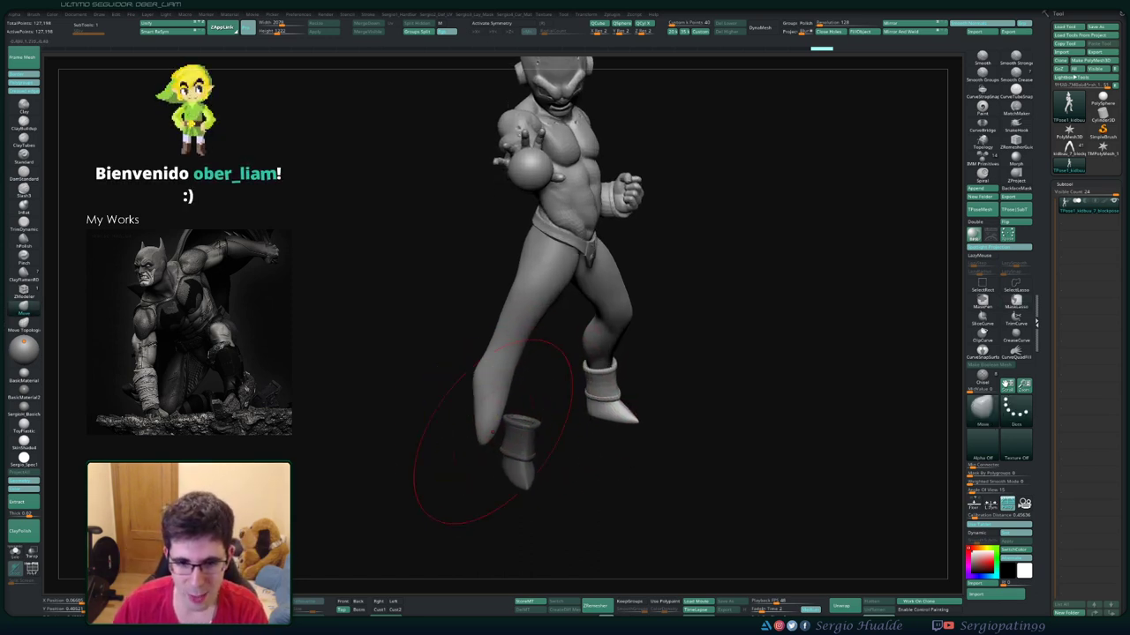
Isolate the legs briefly, then straighten and nudge the lower left leg
{"action": "mouse_move", "coordinate": [467, 429]}
{"action": "left_mouse_down"}
{"action": "mouse_move", "coordinate": [574, 433]}
{"action": "mouse_move", "coordinate": [484, 453]}
{"action": "left_mouse_up"}
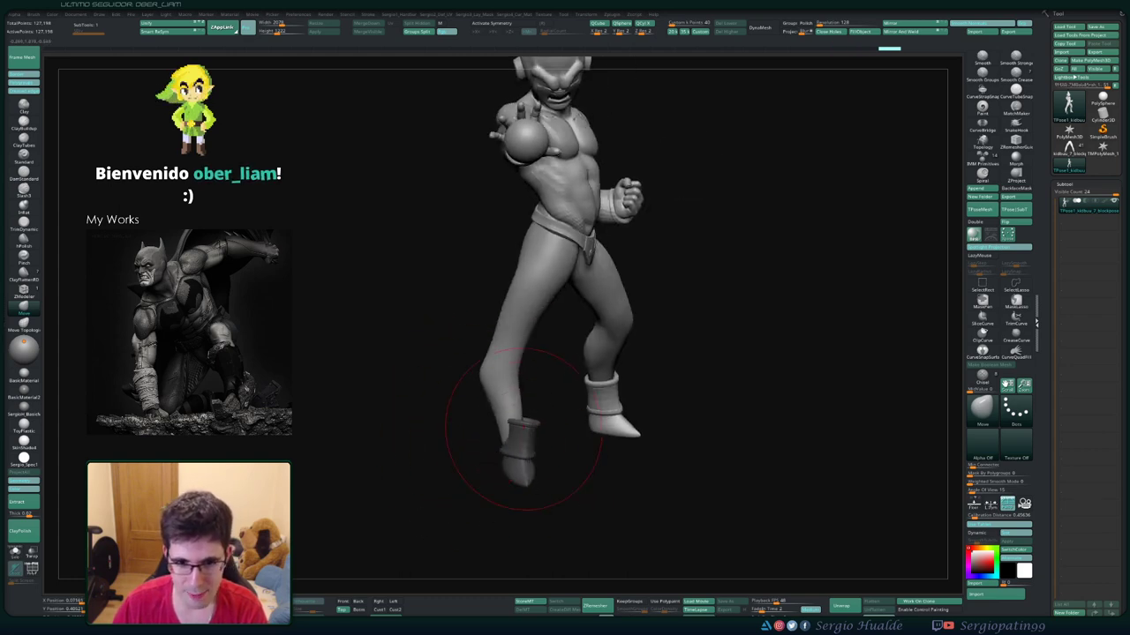
{"action": "left_click_drag", "start_coordinate": [554, 375], "coordinate": [535, 373]}
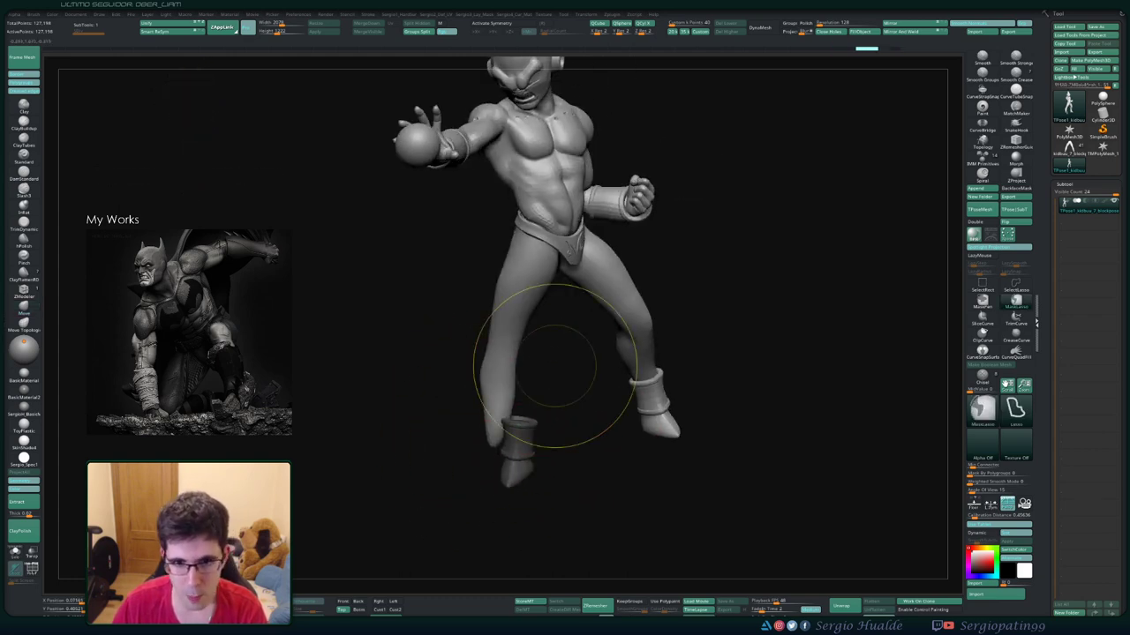
{"action": "left_click", "coordinate": [565, 373], "text": "ctrl+shift"}
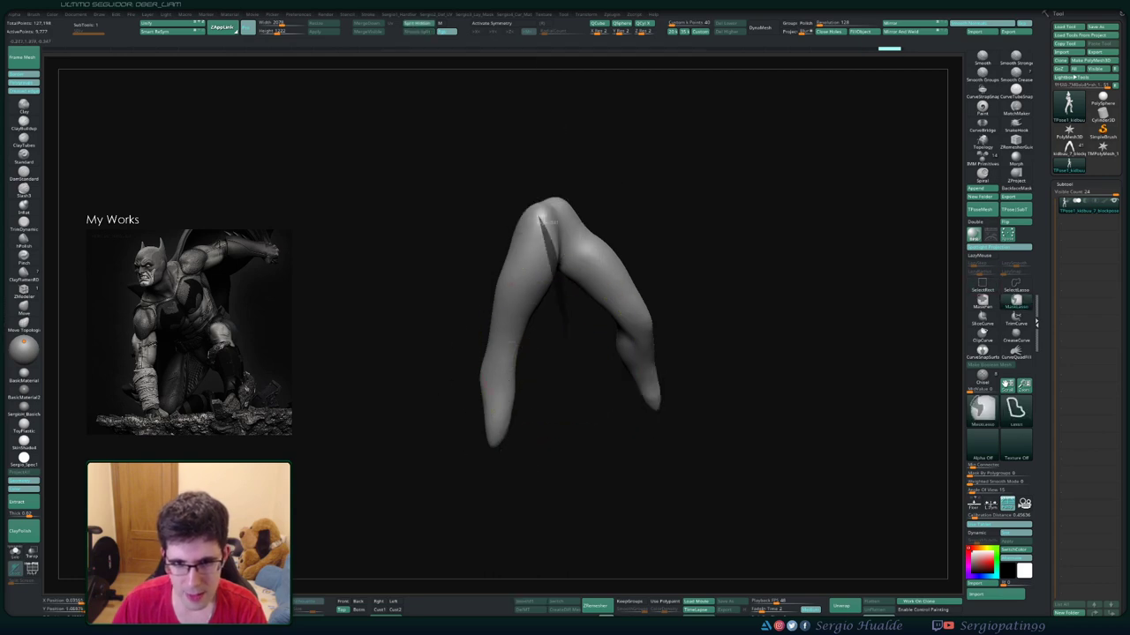
{"action": "left_click_drag", "start_coordinate": [547, 214], "coordinate": [494, 441], "text": "ctrl+shift"}
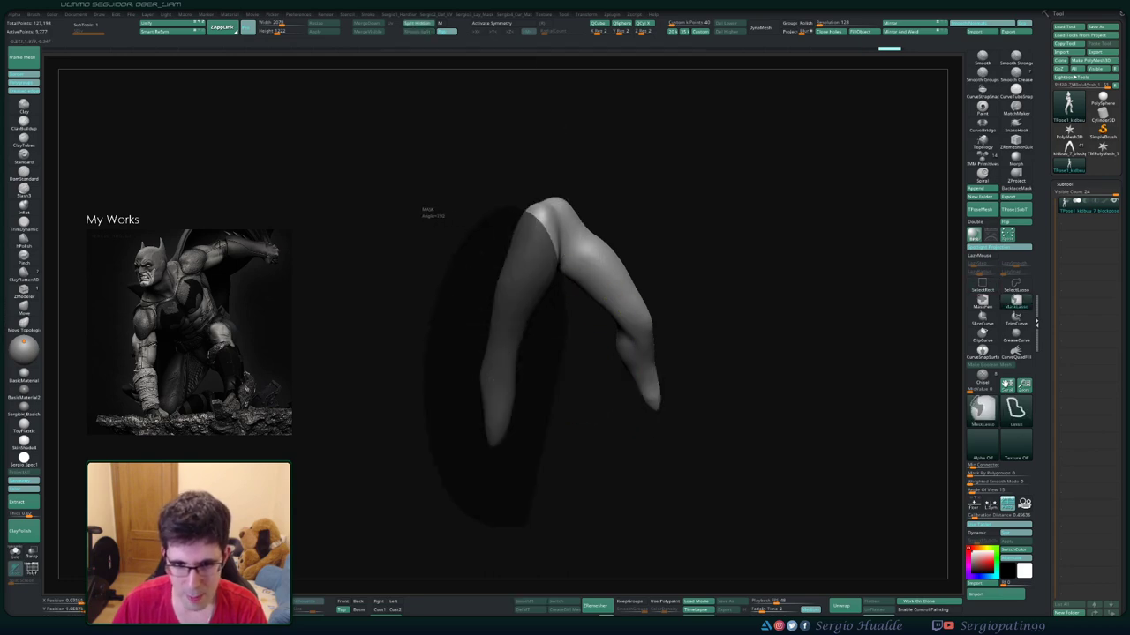
{"action": "left_click", "coordinate": [554, 391], "text": "ctrl+shift"}
{"action": "left_click_drag", "start_coordinate": [535, 415], "coordinate": [504, 415]}
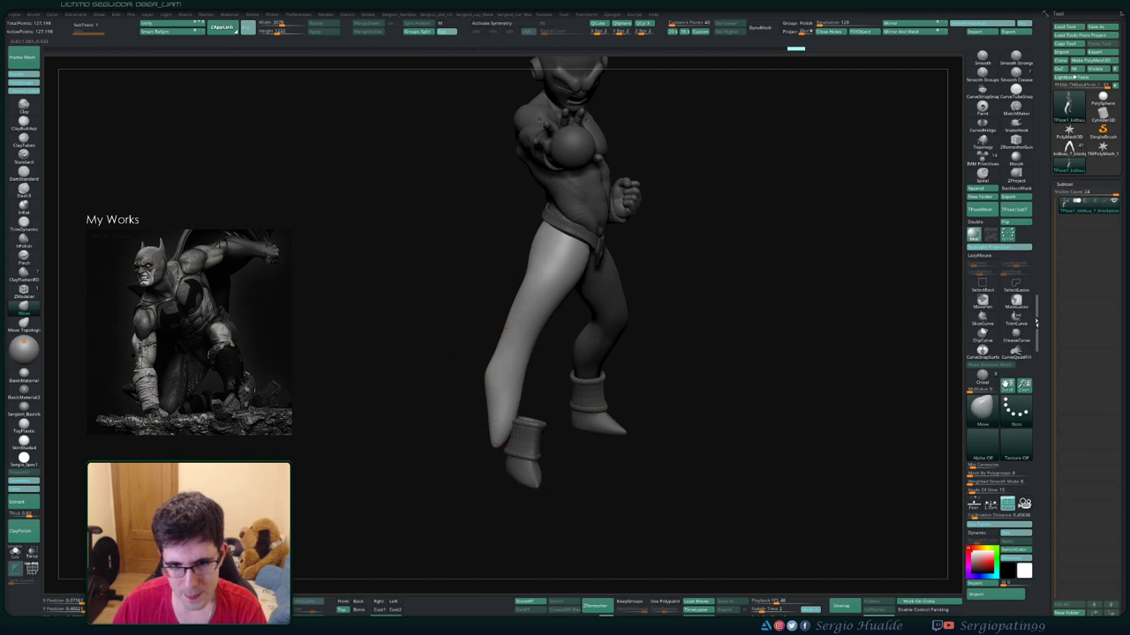
{"action": "left_click_drag", "start_coordinate": [504, 330], "coordinate": [517, 328]}
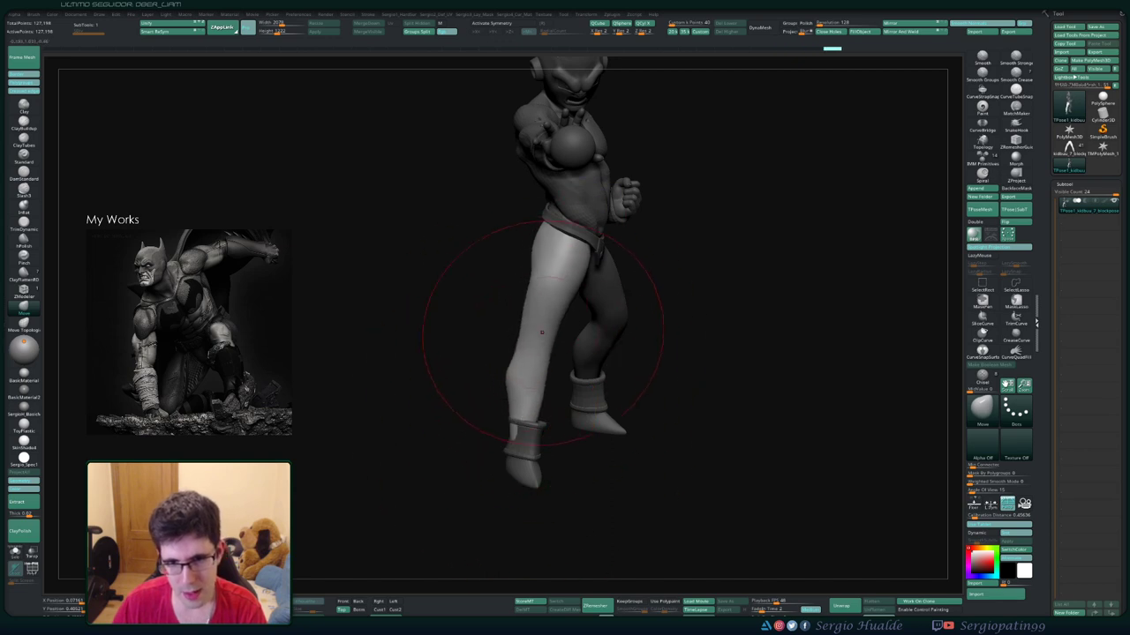
{"action": "mouse_move", "coordinate": [517, 327]}
{"action": "right_mouse_down"}
{"action": "mouse_move", "coordinate": [582, 327]}
{"action": "mouse_move", "coordinate": [529, 429]}
{"action": "mouse_move", "coordinate": [643, 353]}
{"action": "mouse_move", "coordinate": [605, 415]}
{"action": "mouse_move", "coordinate": [635, 406]}
{"action": "mouse_move", "coordinate": [661, 373]}
{"action": "mouse_move", "coordinate": [562, 389]}
{"action": "right_mouse_up"}
Resize the brush and toggle visibility of the pants and legs back to the full model
{"action": "key", "text": "s"}
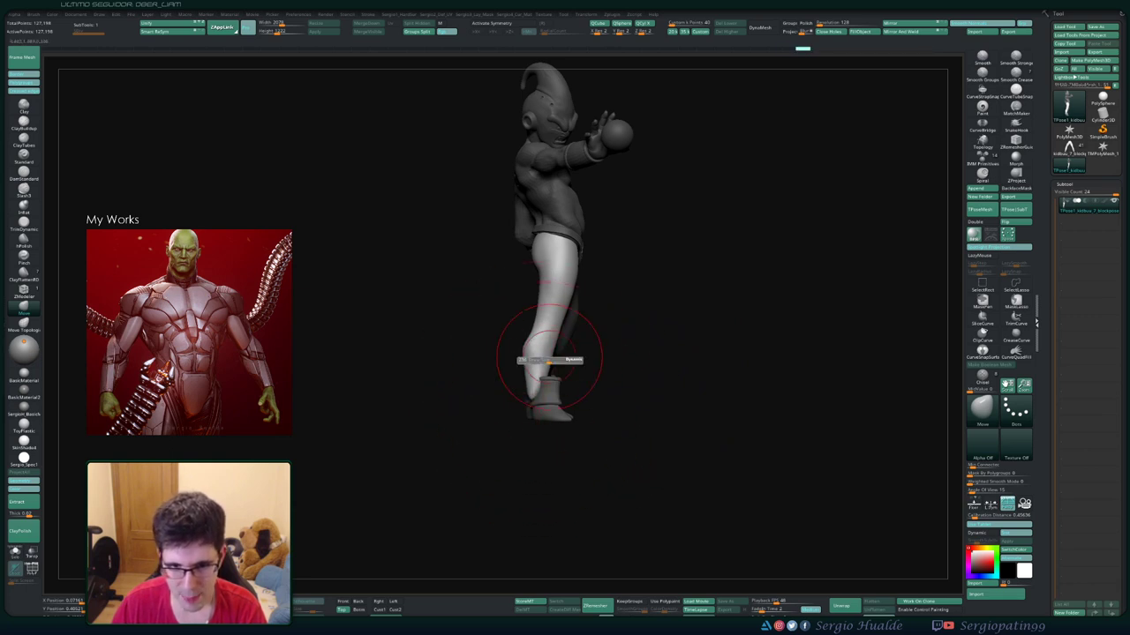
{"action": "mouse_move", "coordinate": [556, 345]}
{"action": "right_mouse_down", "text": "alt"}
{"action": "mouse_move", "coordinate": [565, 371]}
{"action": "mouse_move", "coordinate": [582, 335]}
{"action": "right_mouse_up", "text": "alt"}
{"action": "left_click", "coordinate": [559, 330], "text": "ctrl+shift"}
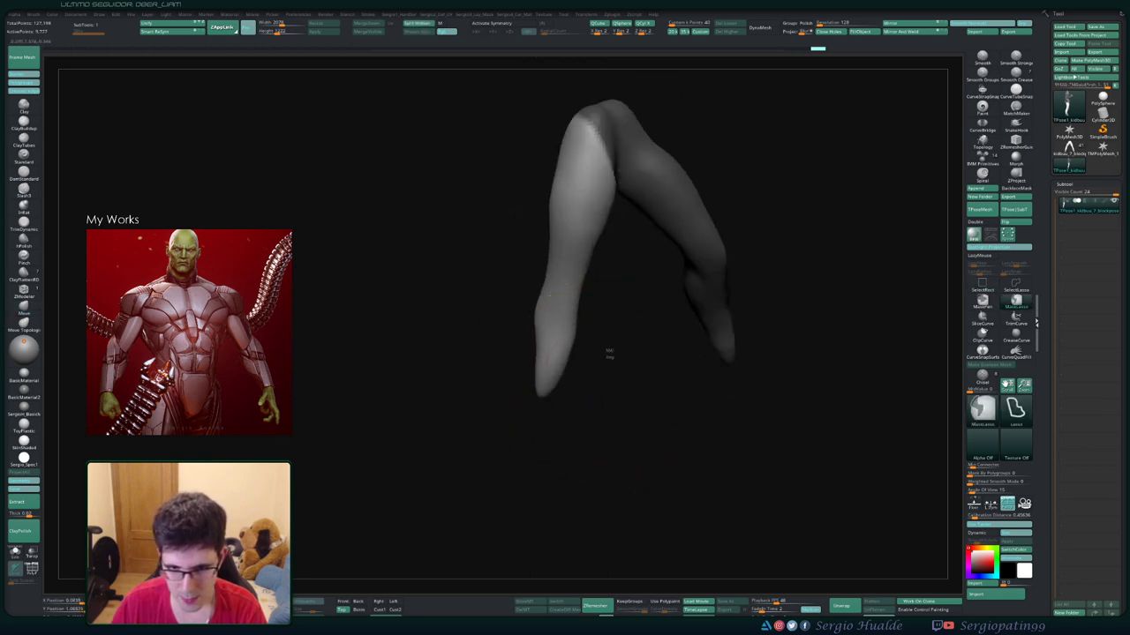
{"action": "left_click_drag", "start_coordinate": [608, 355], "coordinate": [609, 357], "text": "ctrl+shift"}
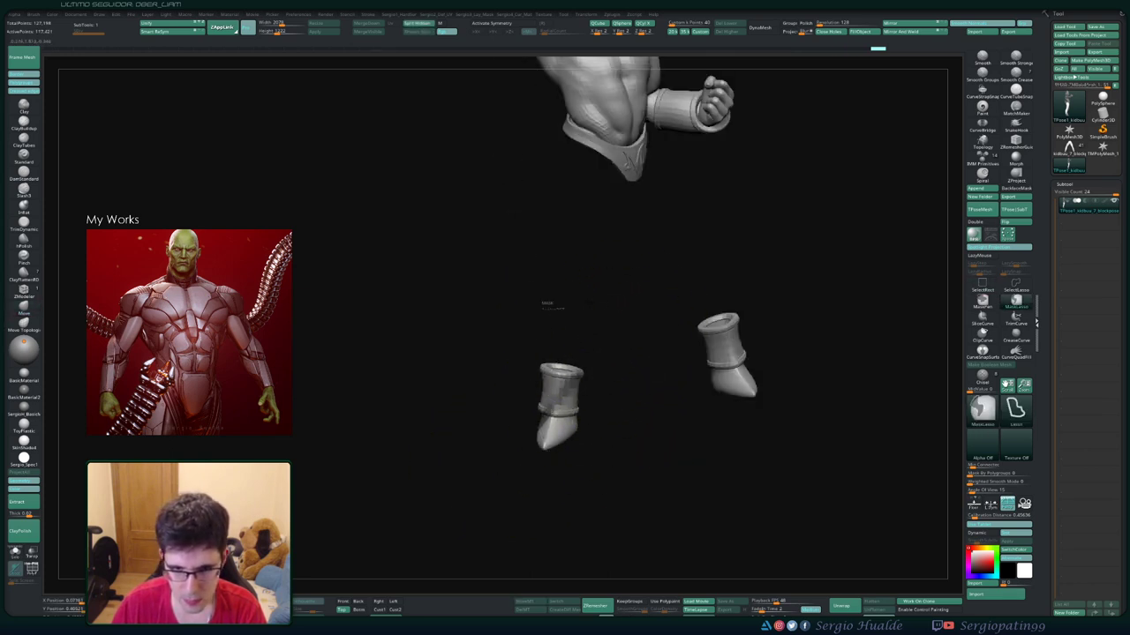
{"action": "left_click", "coordinate": [611, 424], "text": "ctrl+shift"}
Rotate each boot to a new angle with the transform gizmo
{"action": "left_click_drag", "start_coordinate": [590, 421], "coordinate": [630, 416]}
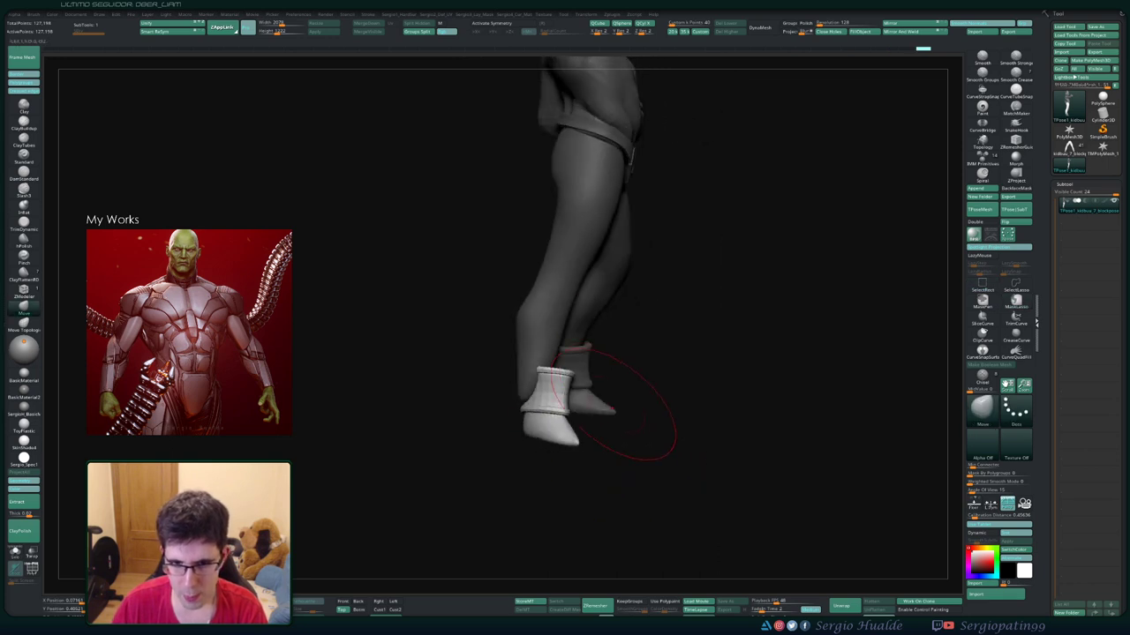
{"action": "key", "text": "w"}
{"action": "left_click_drag", "start_coordinate": [549, 388], "coordinate": [565, 415]}
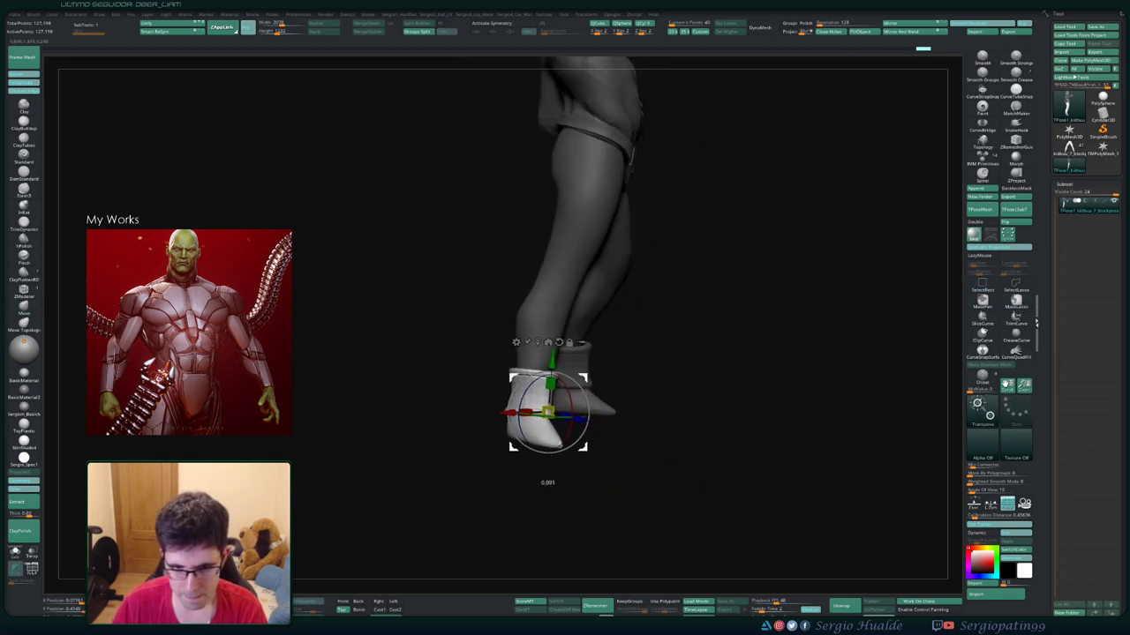
{"action": "left_click_drag", "start_coordinate": [723, 353], "coordinate": [835, 341]}
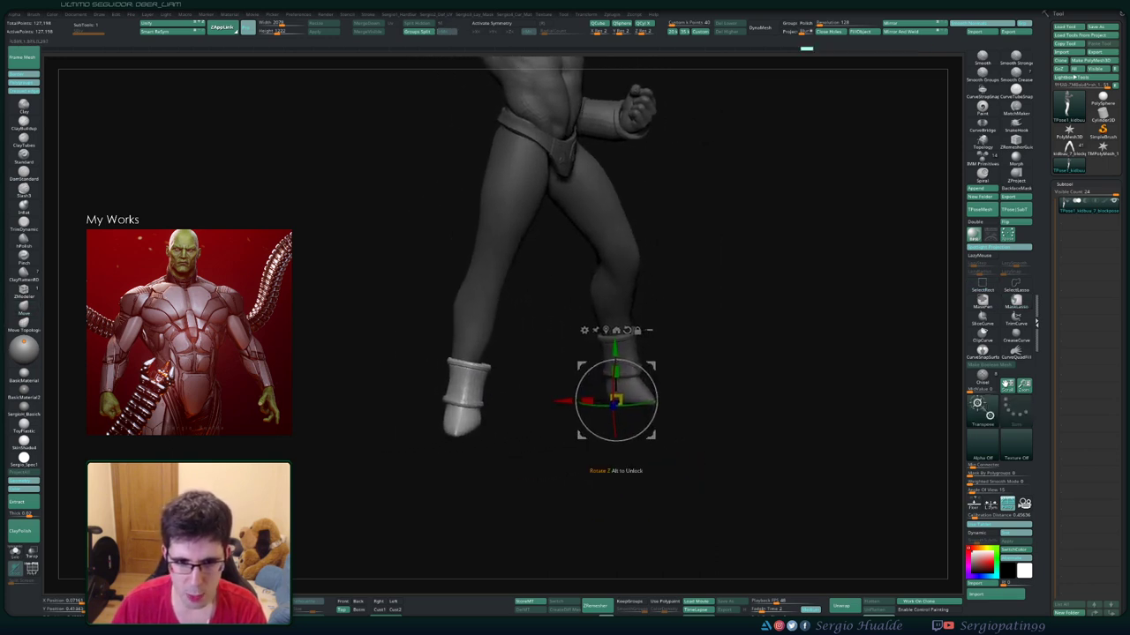
{"action": "left_click", "coordinate": [465, 388], "text": "ctrl+shift"}
{"action": "left_click_drag", "start_coordinate": [499, 358], "coordinate": [494, 398]}
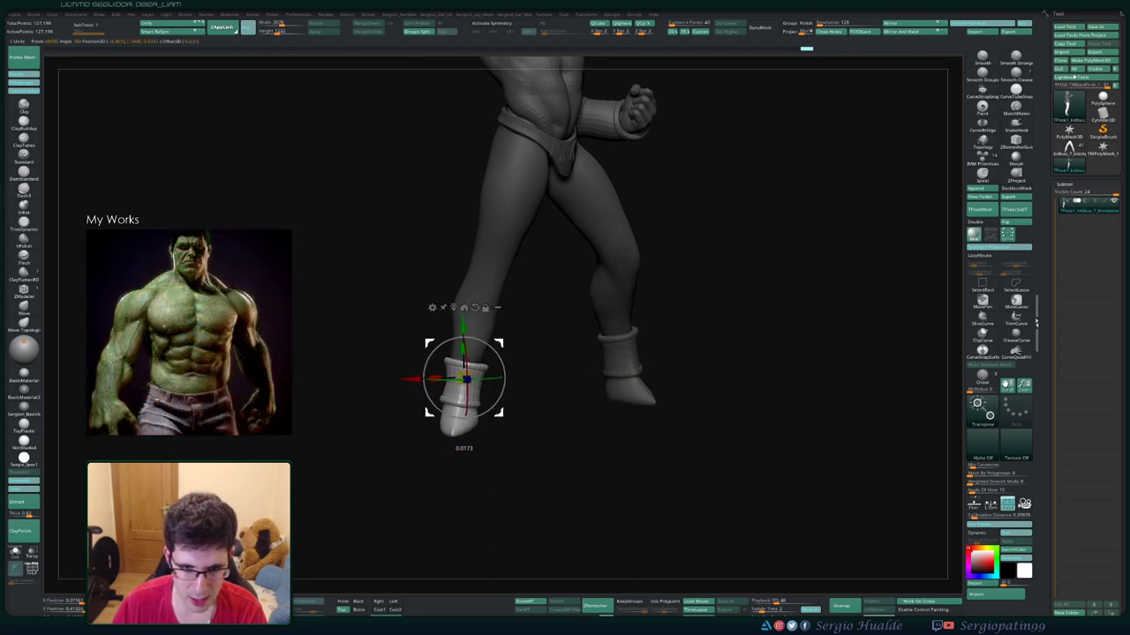
{"action": "mouse_move", "coordinate": [768, 353]}
{"action": "left_mouse_down"}
{"action": "mouse_move", "coordinate": [847, 353]}
{"action": "mouse_move", "coordinate": [891, 327]}
{"action": "mouse_move", "coordinate": [918, 326]}
{"action": "mouse_move", "coordinate": [917, 371]}
{"action": "left_mouse_up"}
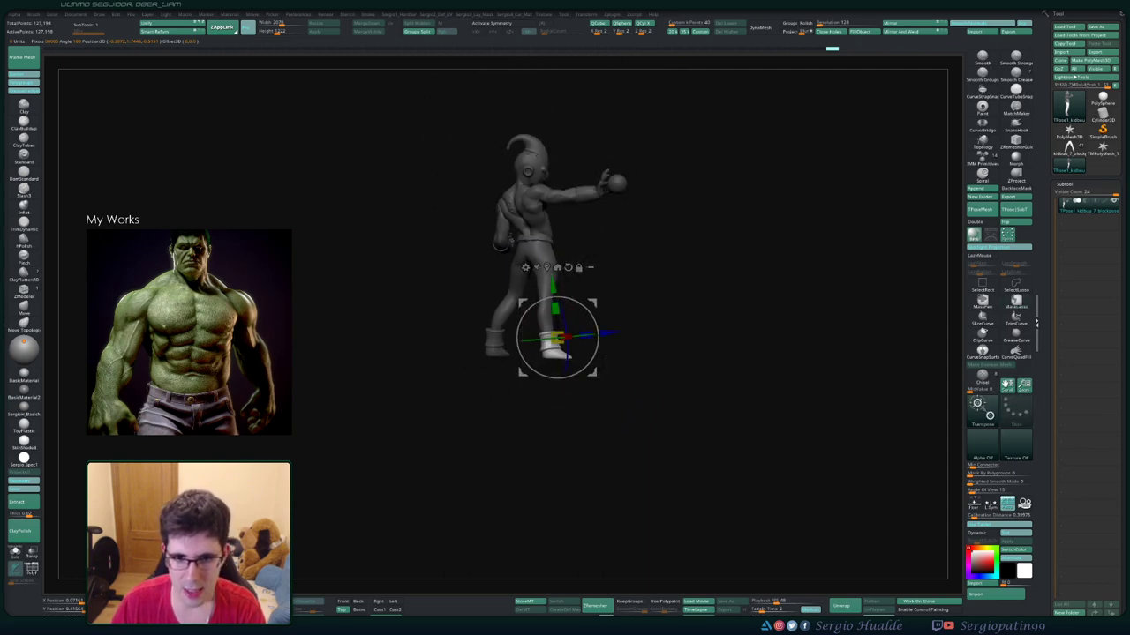
{"action": "key", "text": "q"}
Nudge the boot slightly into place and frame the whole character
{"action": "mouse_move", "coordinate": [609, 335]}
{"action": "left_mouse_down"}
{"action": "mouse_move", "coordinate": [698, 335]}
{"action": "mouse_move", "coordinate": [607, 344]}
{"action": "mouse_move", "coordinate": [635, 344]}
{"action": "mouse_move", "coordinate": [635, 424]}
{"action": "left_mouse_up"}
{"action": "key", "text": "w"}
{"action": "left_click_drag", "start_coordinate": [556, 335], "coordinate": [560, 334]}
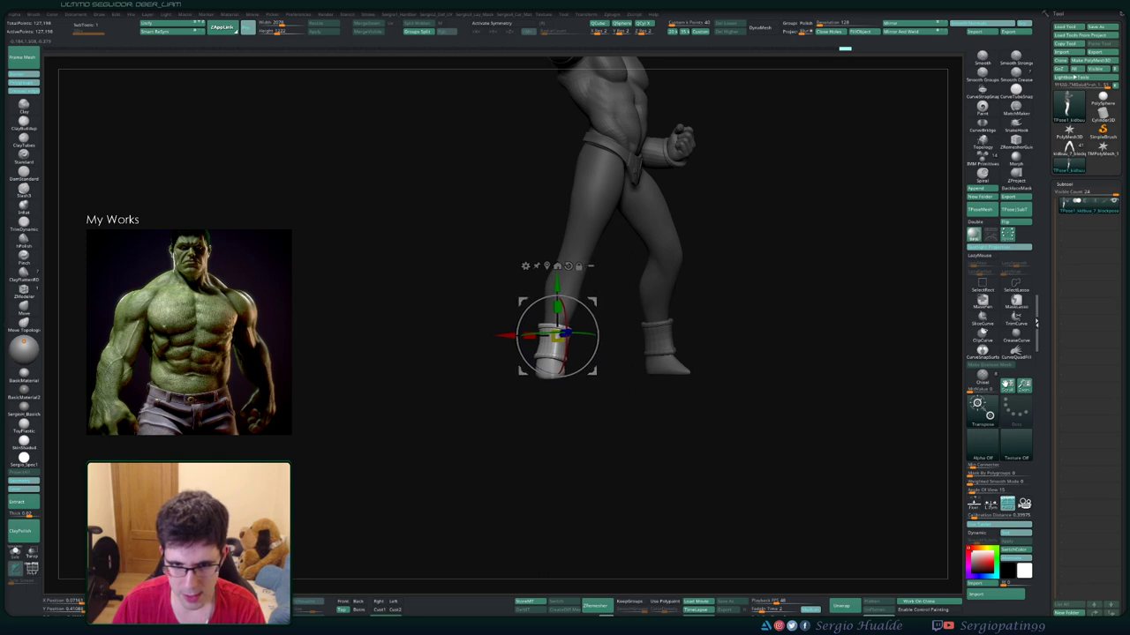
{"action": "key", "text": "q"}
{"action": "key", "text": "f"}
{"action": "left_click_drag", "start_coordinate": [750, 353], "coordinate": [679, 344]}
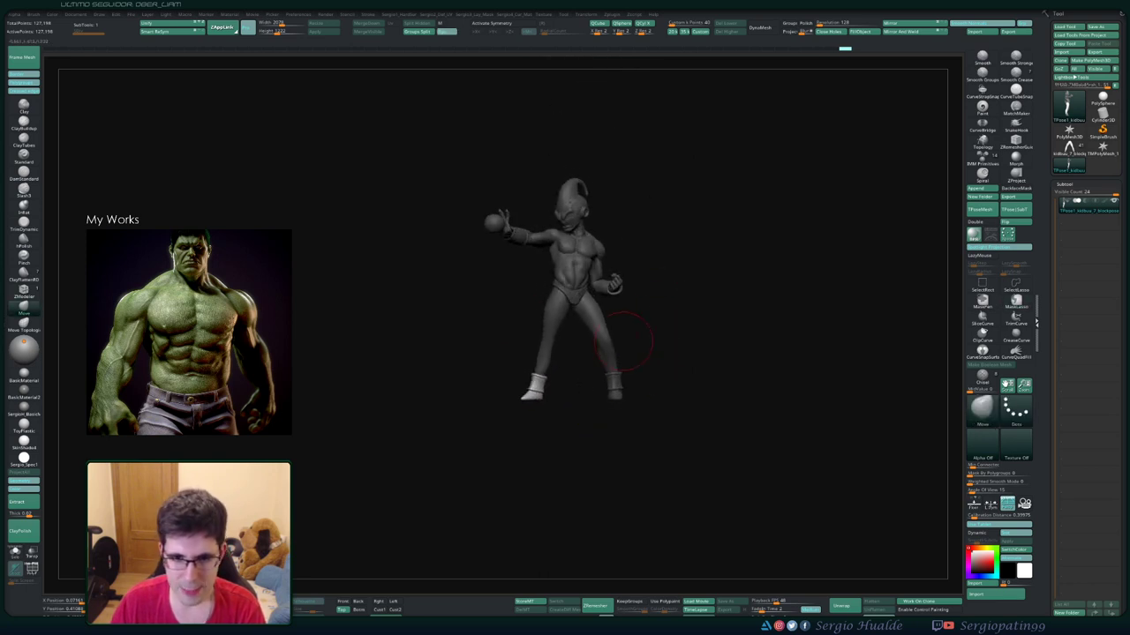
{"action": "mouse_move", "coordinate": [614, 328]}
{"action": "left_mouse_down"}
{"action": "mouse_move", "coordinate": [671, 335]}
{"action": "mouse_move", "coordinate": [567, 391]}
{"action": "mouse_move", "coordinate": [752, 514]}
{"action": "mouse_move", "coordinate": [617, 441]}
{"action": "mouse_move", "coordinate": [605, 415]}
{"action": "mouse_move", "coordinate": [630, 379]}
{"action": "mouse_move", "coordinate": [657, 366]}
{"action": "mouse_move", "coordinate": [628, 388]}
{"action": "left_mouse_up"}
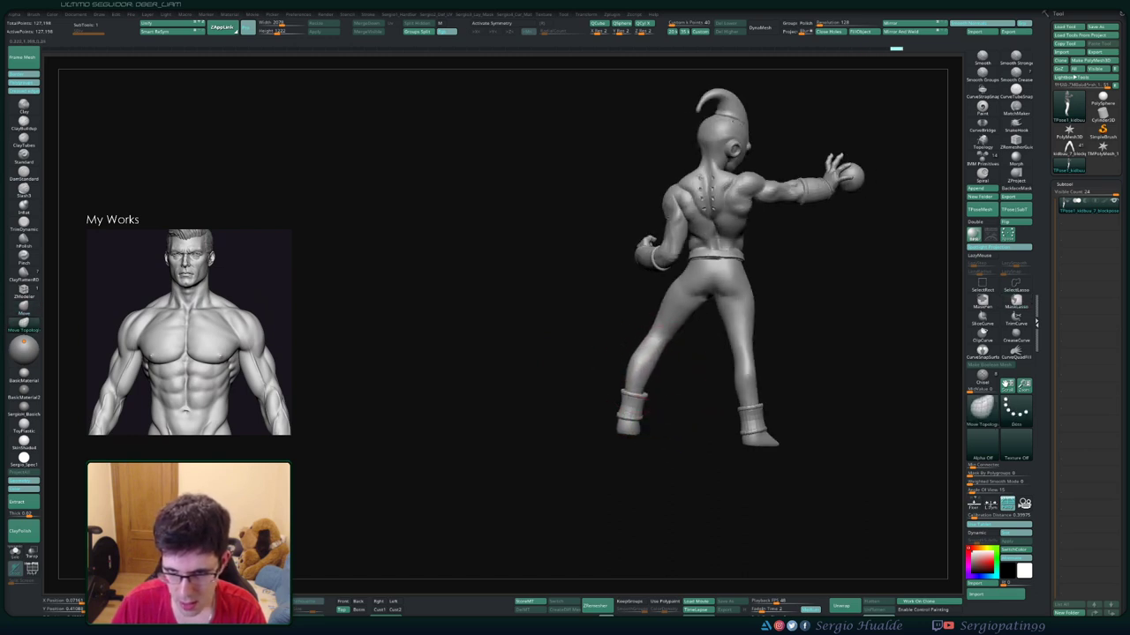
{"action": "mouse_move", "coordinate": [635, 353]}
{"action": "left_mouse_down"}
{"action": "mouse_move", "coordinate": [618, 362]}
{"action": "mouse_move", "coordinate": [660, 347]}
{"action": "mouse_move", "coordinate": [653, 357]}
{"action": "mouse_move", "coordinate": [644, 346]}
{"action": "mouse_move", "coordinate": [666, 366]}
{"action": "mouse_move", "coordinate": [653, 377]}
{"action": "left_mouse_up"}
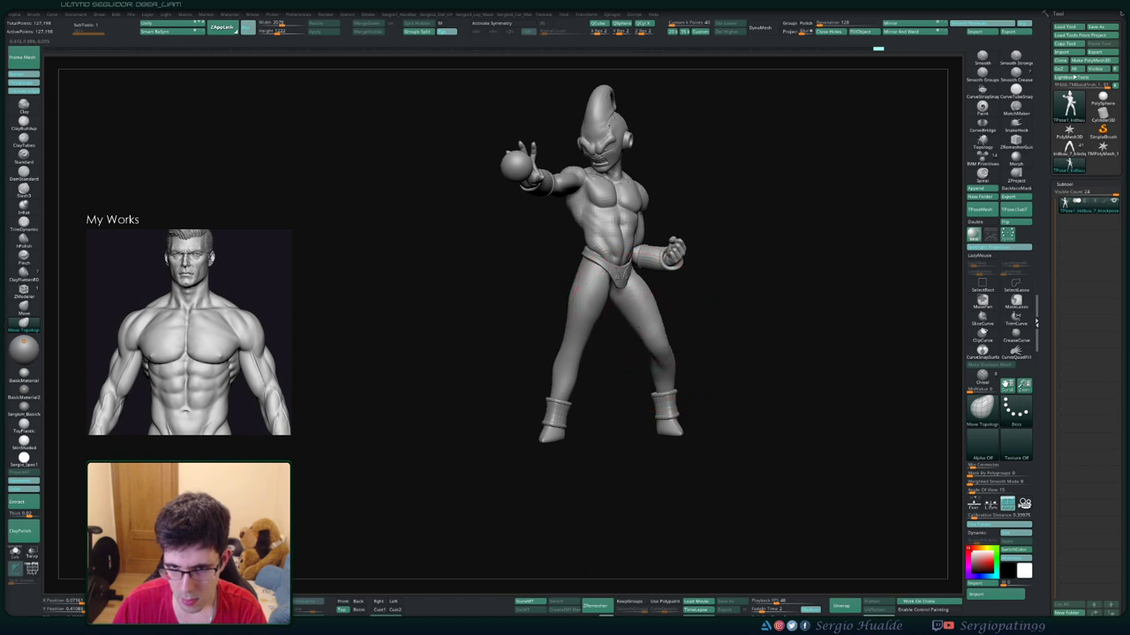
{"action": "left_click_drag", "start_coordinate": [642, 322], "coordinate": [659, 320]}
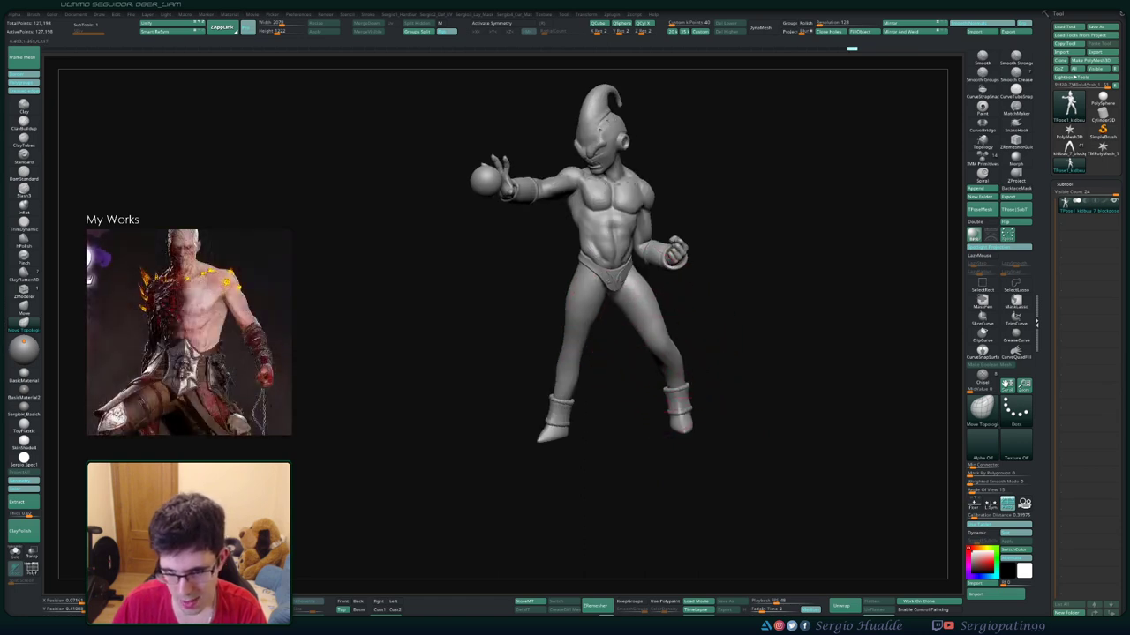
Mask the whole body while leaving the feet unmasked
{"action": "left_click_drag", "start_coordinate": [688, 402], "coordinate": [685, 413]}
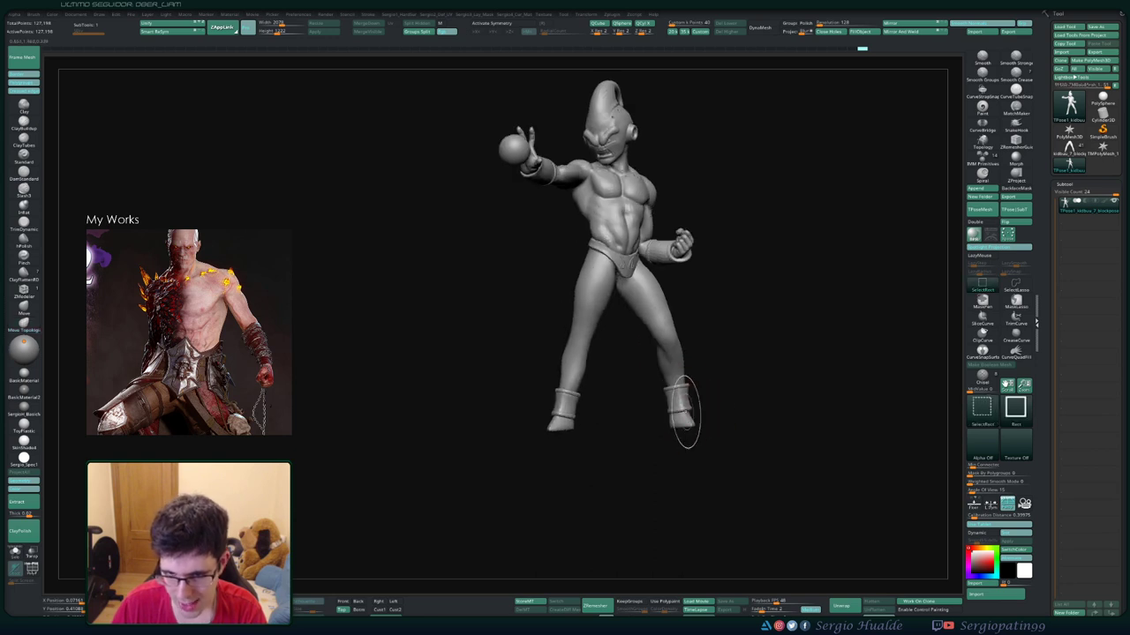
{"action": "left_click", "coordinate": [685, 412], "text": "ctrl+shift"}
{"action": "left_click", "coordinate": [686, 415], "text": "ctrl+shift"}
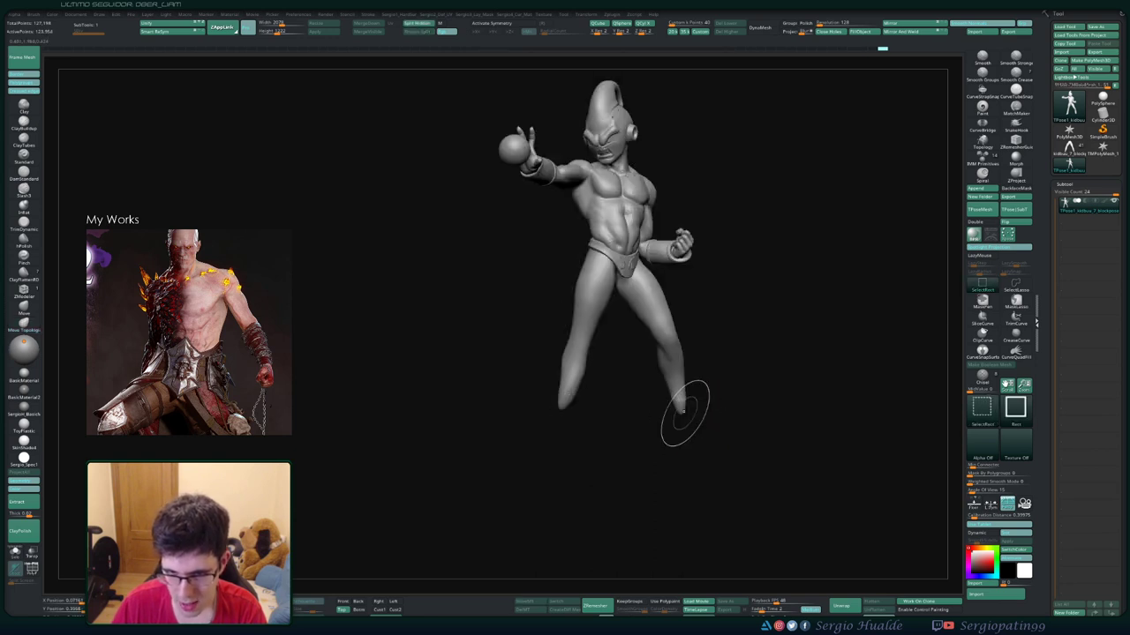
{"action": "left_click", "coordinate": [713, 401], "text": "ctrl"}
{"action": "left_click", "coordinate": [719, 394], "text": "ctrl+shift"}
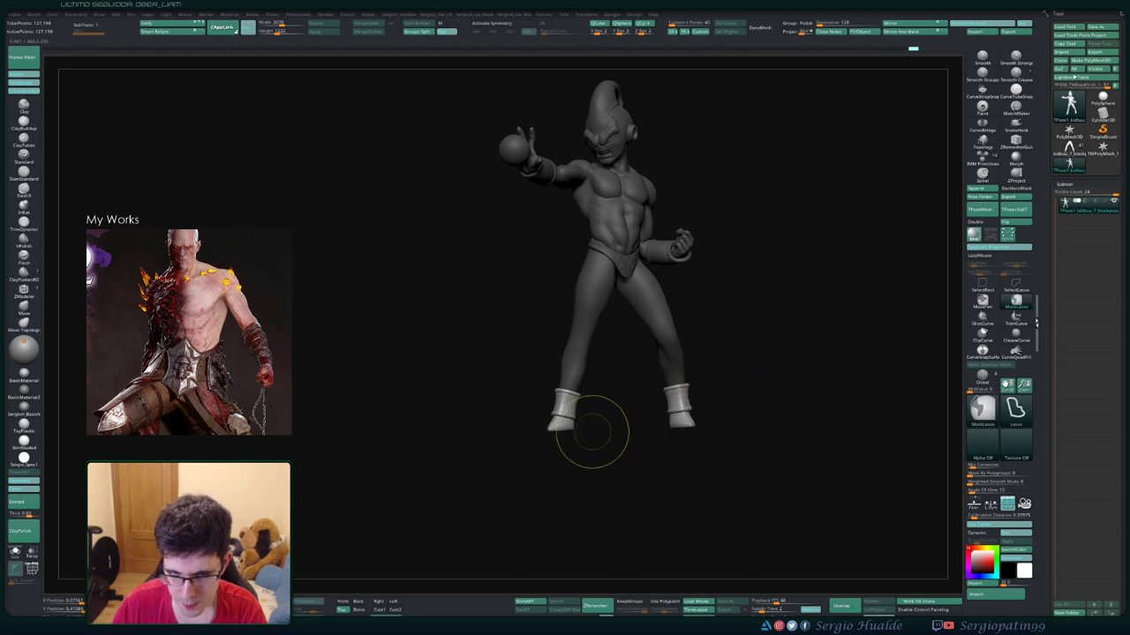
Rotate the unmasked foot at the toe with the gizmo, then check it from the front
{"action": "mouse_move", "coordinate": [683, 413]}
{"action": "right_mouse_down"}
{"action": "mouse_move", "coordinate": [457, 441]}
{"action": "mouse_move", "coordinate": [642, 408]}
{"action": "right_mouse_up"}
{"action": "key", "text": "w"}
{"action": "left_click_drag", "start_coordinate": [653, 402], "coordinate": [645, 408]}
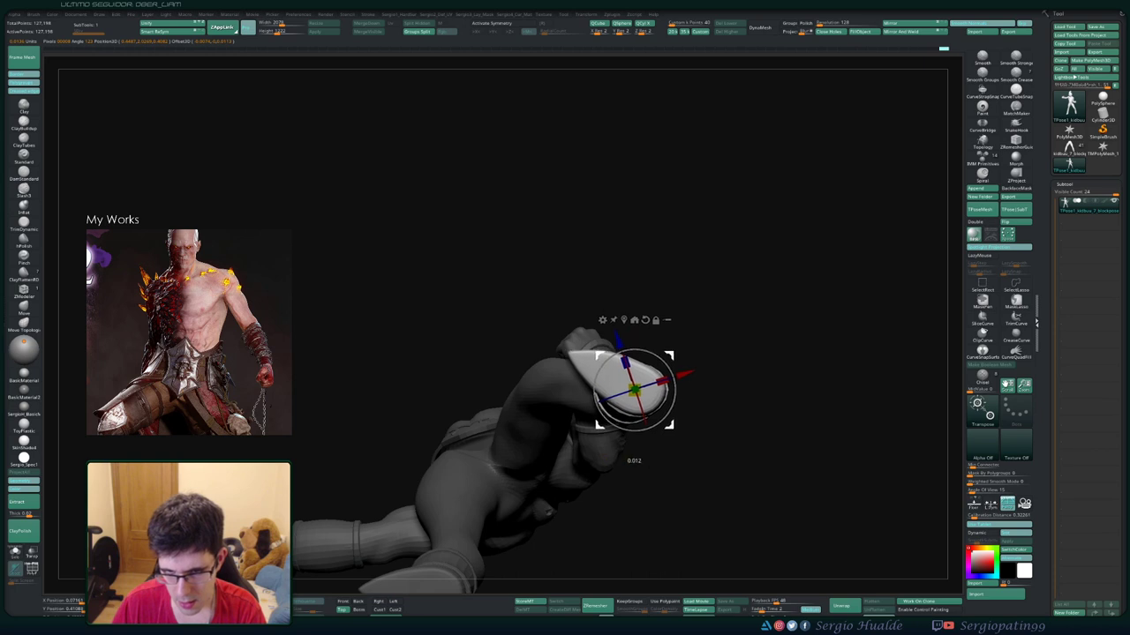
{"action": "key", "text": "q"}
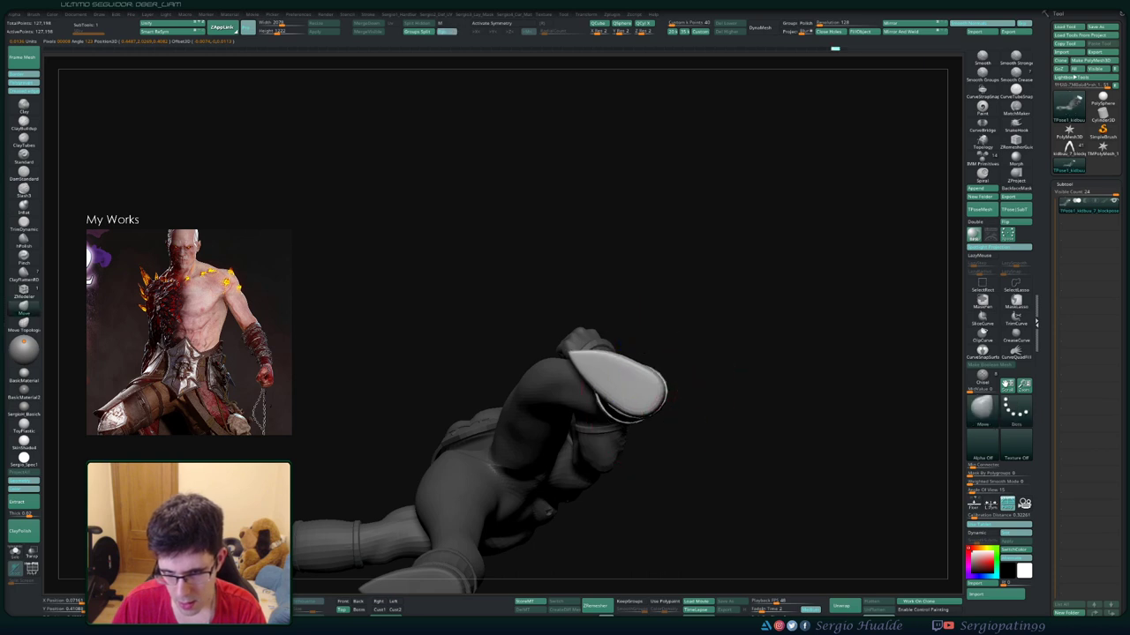
{"action": "mouse_move", "coordinate": [693, 371]}
{"action": "right_mouse_down"}
{"action": "mouse_move", "coordinate": [706, 578]}
{"action": "mouse_move", "coordinate": [701, 410]}
{"action": "right_mouse_up"}
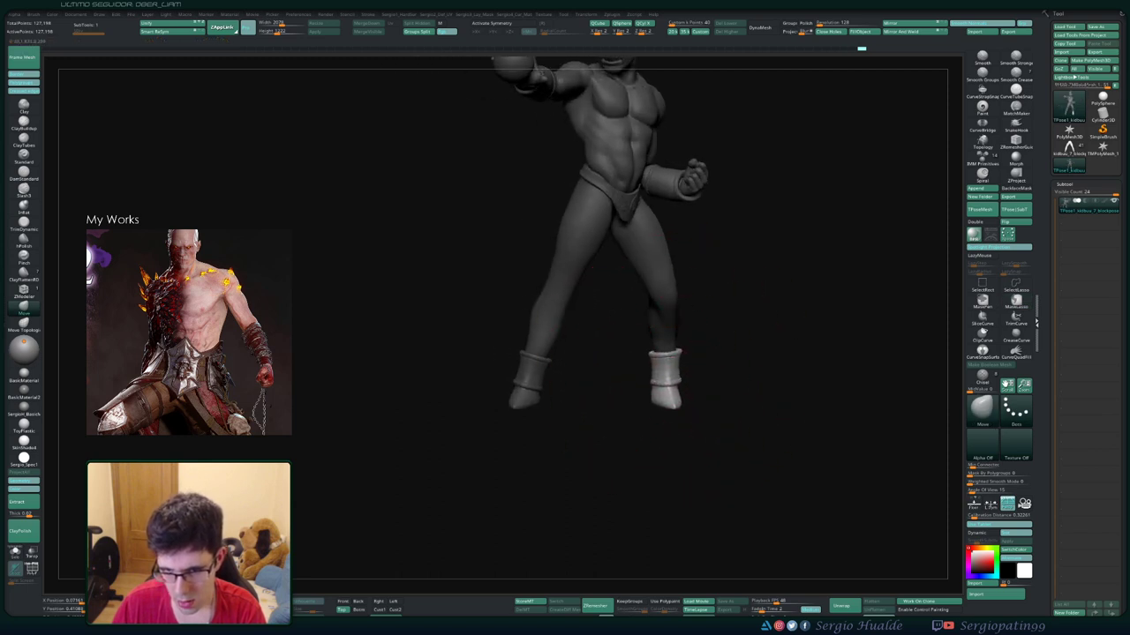
{"action": "mouse_move", "coordinate": [657, 388]}
{"action": "right_mouse_down"}
{"action": "mouse_move", "coordinate": [693, 393]}
{"action": "mouse_move", "coordinate": [706, 415]}
{"action": "mouse_move", "coordinate": [715, 304]}
{"action": "right_mouse_up"}
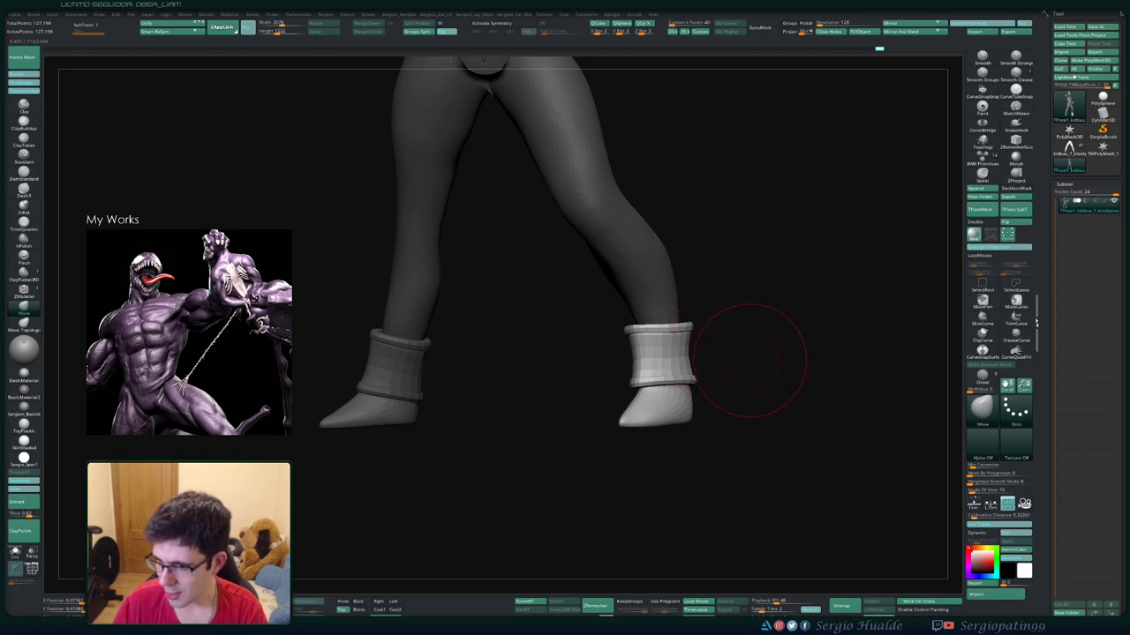
Inspect the right boot, then clear, re-mask, hide and unhide the legs
{"action": "right_click_drag", "start_coordinate": [755, 363], "coordinate": [821, 353]}
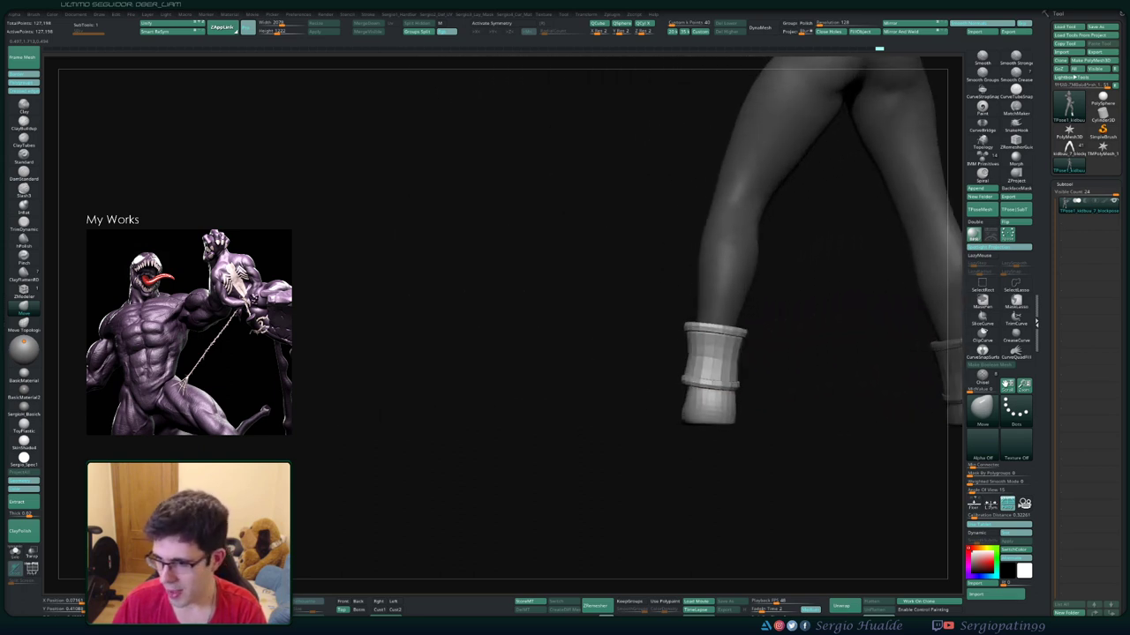
{"action": "mouse_move", "coordinate": [698, 353]}
{"action": "right_mouse_down"}
{"action": "mouse_move", "coordinate": [704, 344]}
{"action": "mouse_move", "coordinate": [728, 377]}
{"action": "mouse_move", "coordinate": [705, 375]}
{"action": "right_mouse_up"}
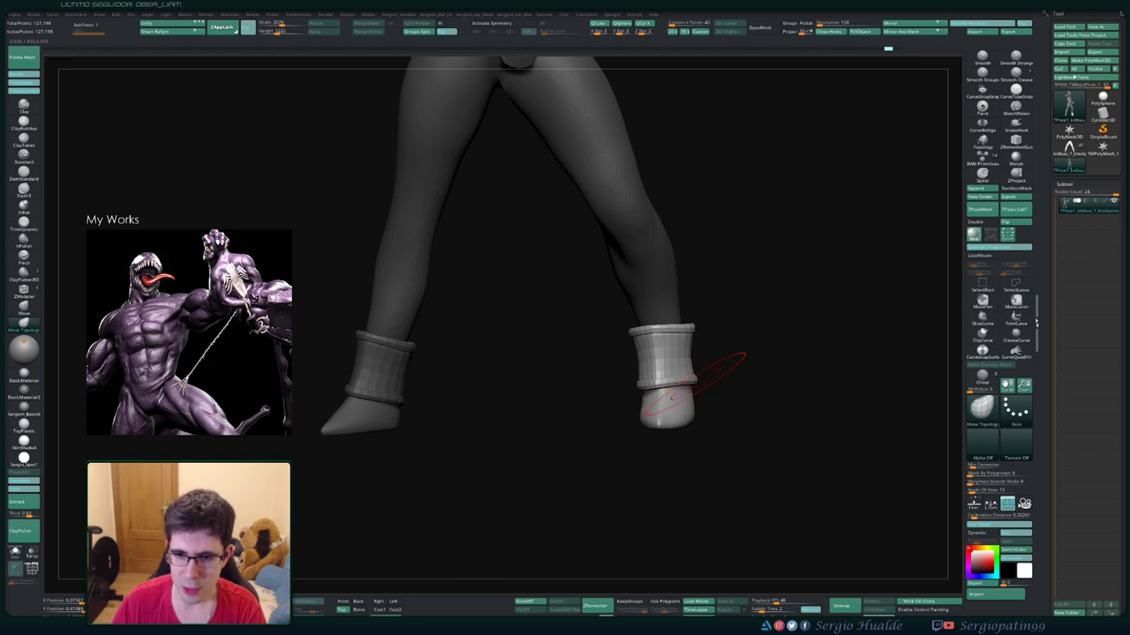
{"action": "key", "text": "w"}
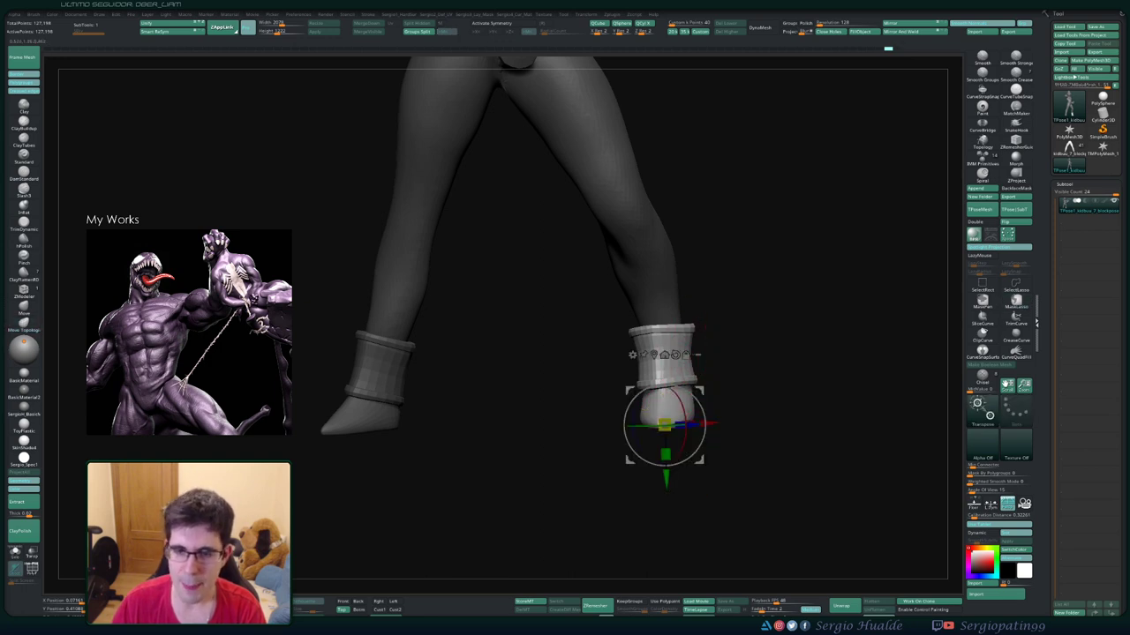
{"action": "left_click", "coordinate": [732, 336], "text": "ctrl"}
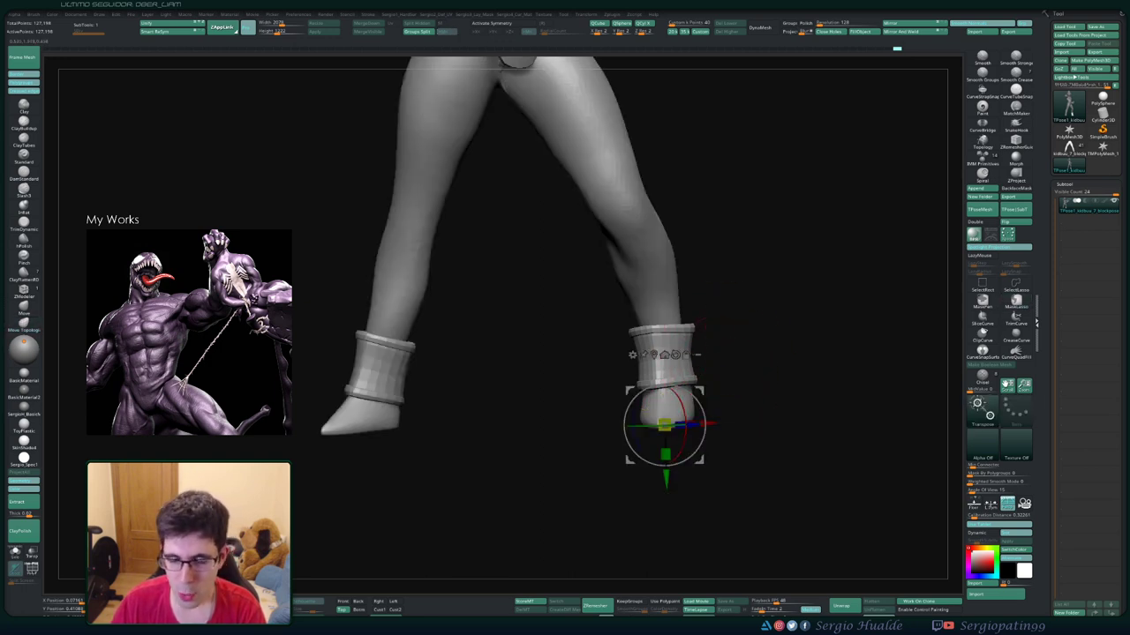
{"action": "left_click", "coordinate": [667, 422], "text": "ctrl"}
{"action": "left_click", "coordinate": [701, 402], "text": "ctrl+shift"}
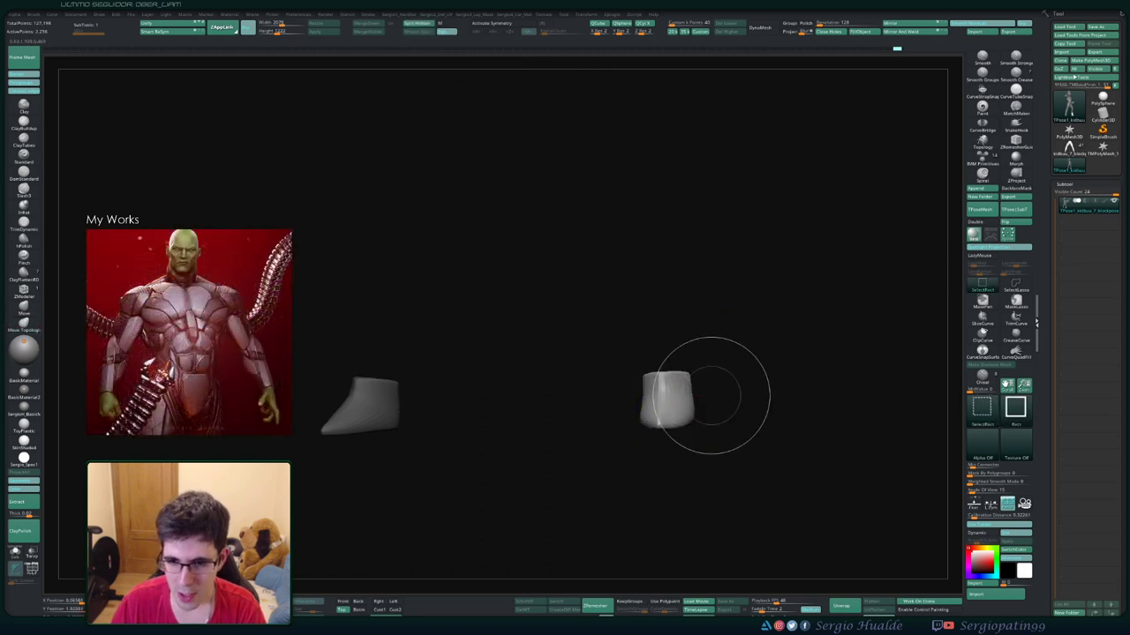
{"action": "left_click", "coordinate": [713, 395], "text": "ctrl+shift"}
Switch to the Move brush, orbit the legs, and frame the whole figure
{"action": "key", "text": "b"}
{"action": "key", "text": "m"}
{"action": "key", "text": "v"}
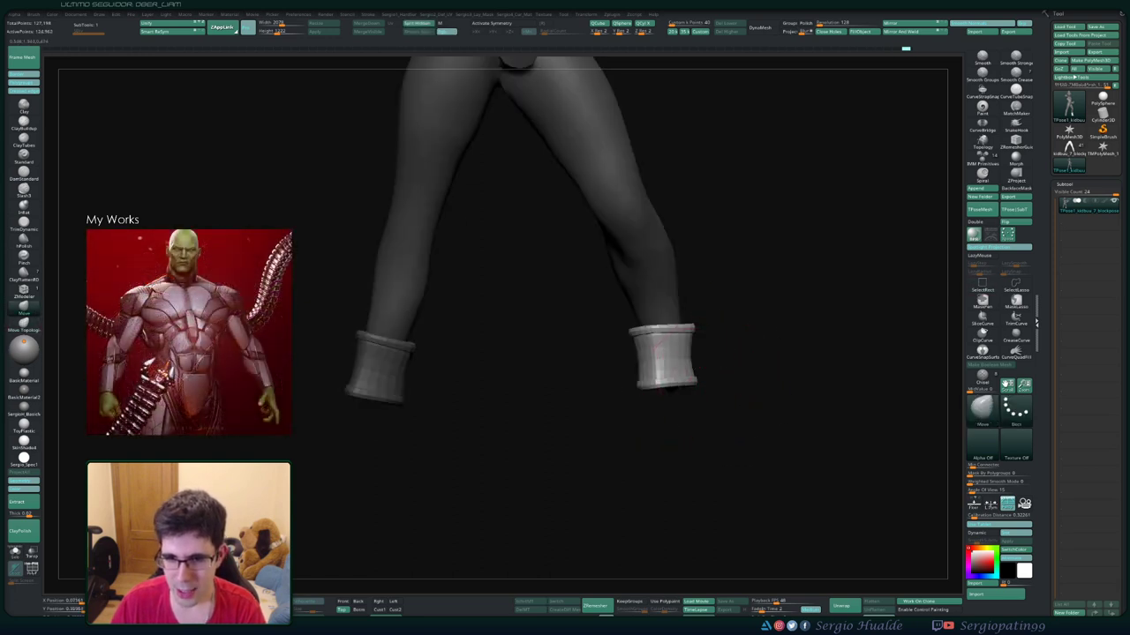
{"action": "left_click_drag", "start_coordinate": [699, 331], "coordinate": [609, 335]}
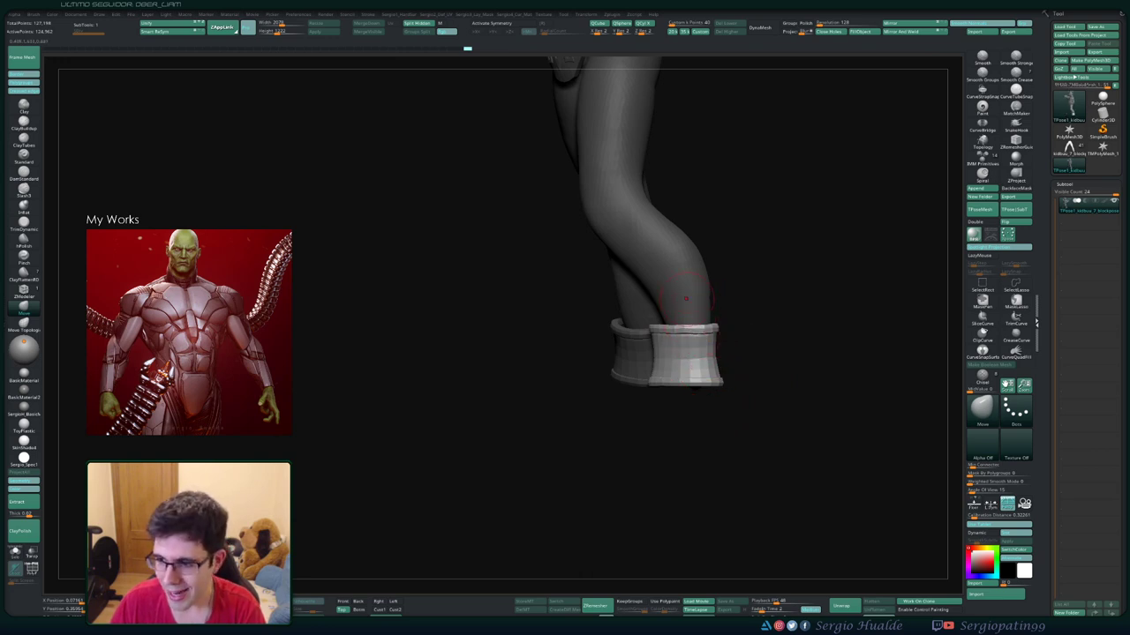
{"action": "left_click_drag", "start_coordinate": [739, 294], "coordinate": [725, 349]}
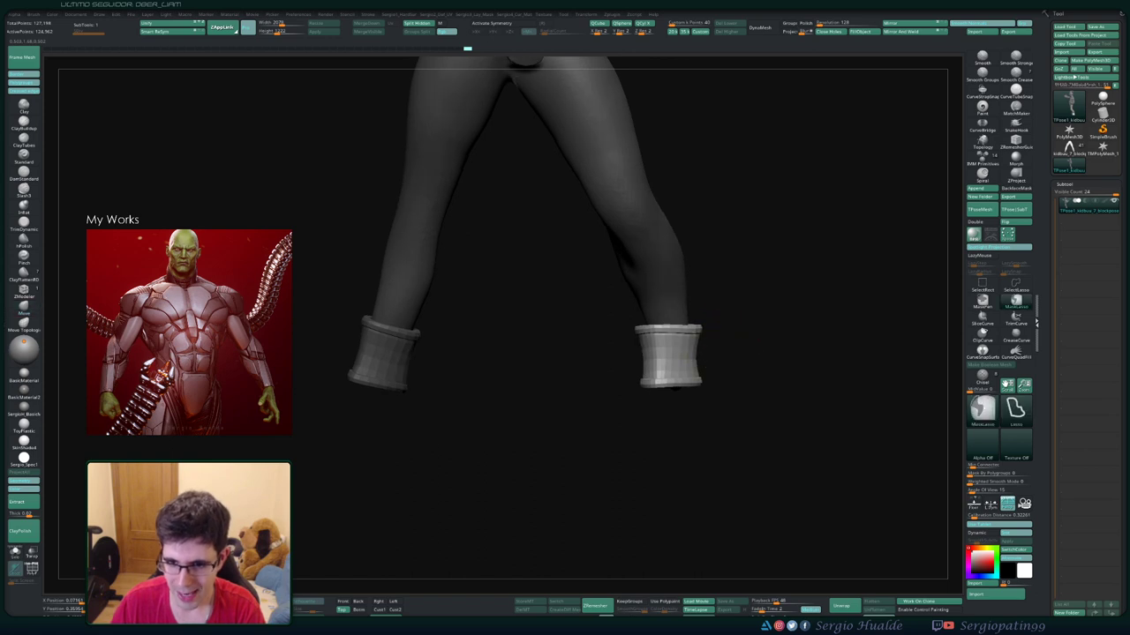
{"action": "key", "text": "f"}
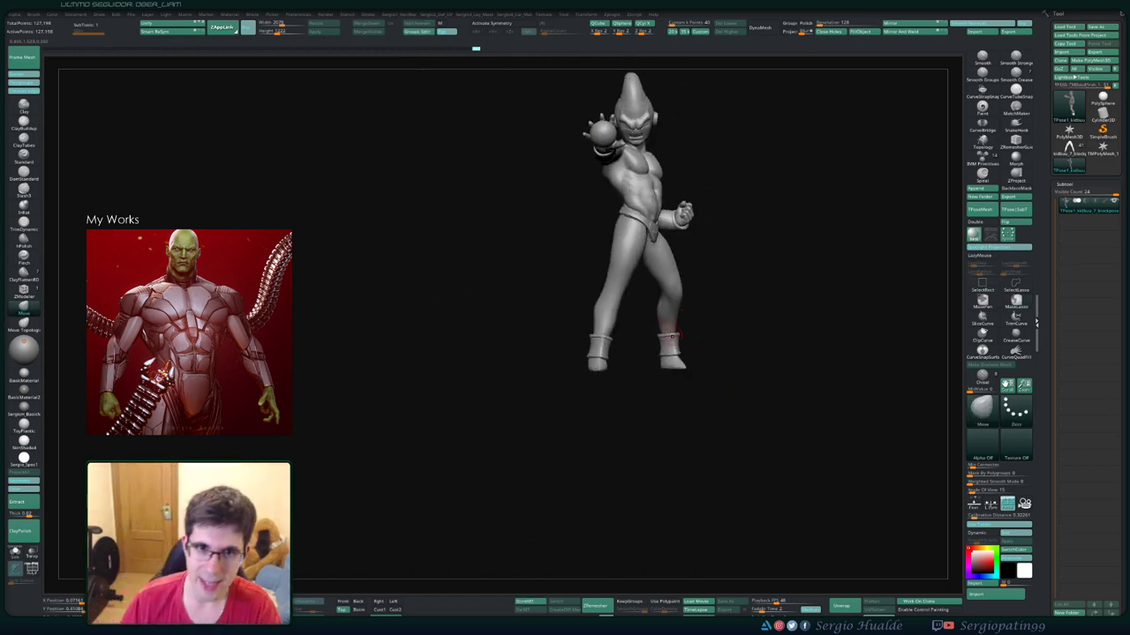
Isolate the legs and hips, lasso-mask the left leg, then unhide the whole character
{"action": "left_click_drag", "start_coordinate": [718, 355], "coordinate": [679, 353]}
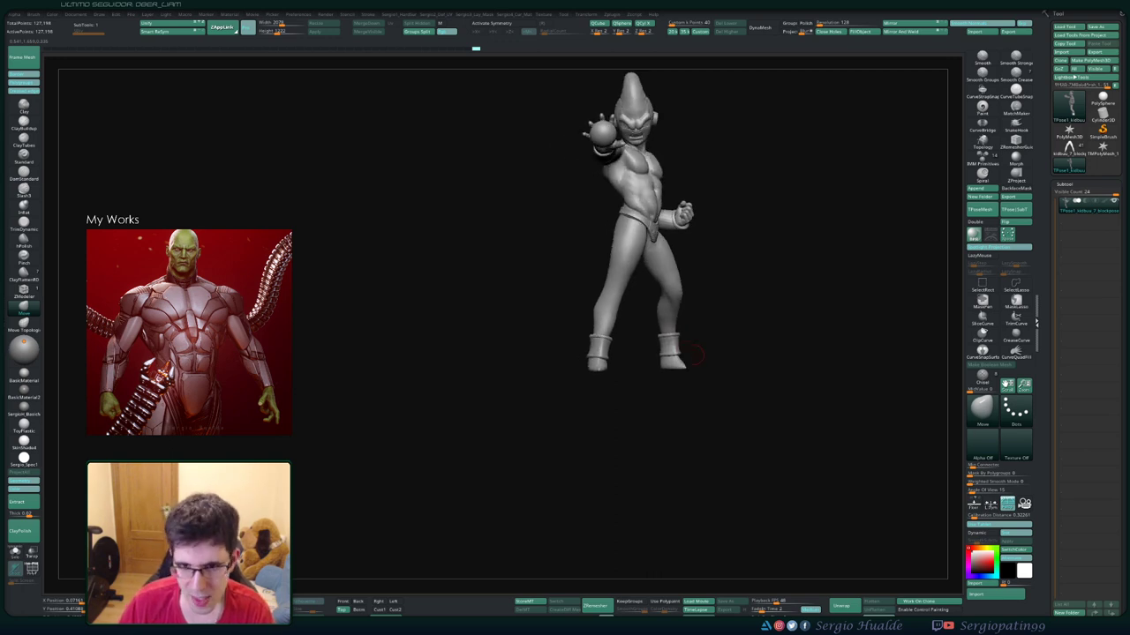
{"action": "mouse_move", "coordinate": [650, 290]}
{"action": "left_mouse_down", "text": "alt"}
{"action": "mouse_move", "coordinate": [601, 352]}
{"action": "mouse_move", "coordinate": [635, 351]}
{"action": "mouse_move", "coordinate": [593, 342]}
{"action": "left_mouse_up", "text": "alt"}
{"action": "left_click", "coordinate": [591, 333], "text": "ctrl+shift"}
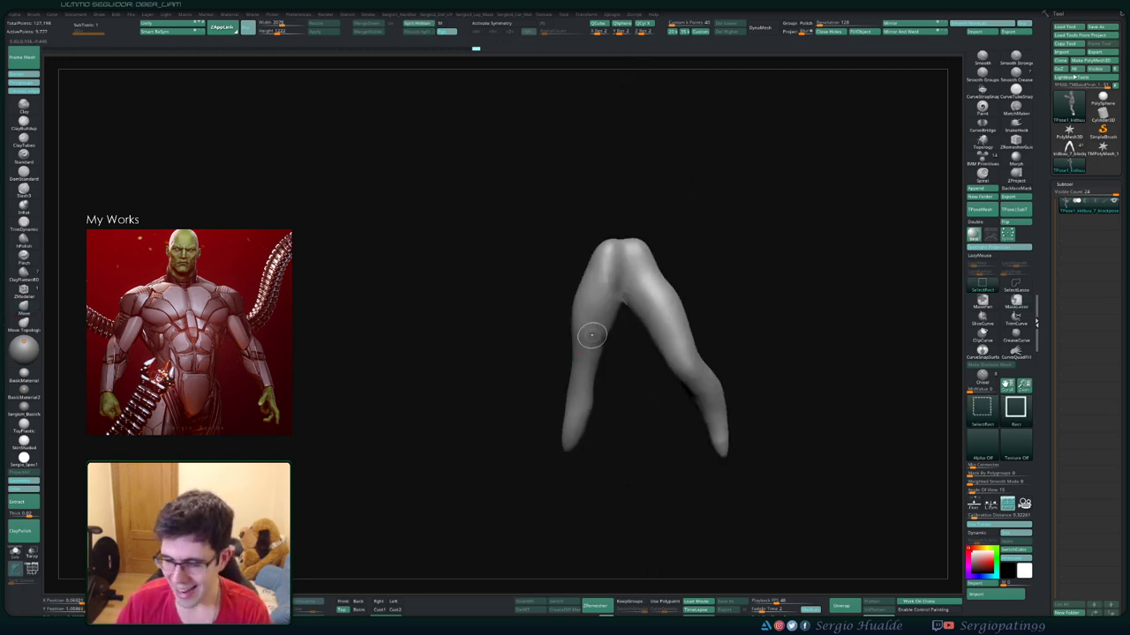
{"action": "left_click_drag", "start_coordinate": [618, 238], "coordinate": [578, 450], "text": "ctrl+shift"}
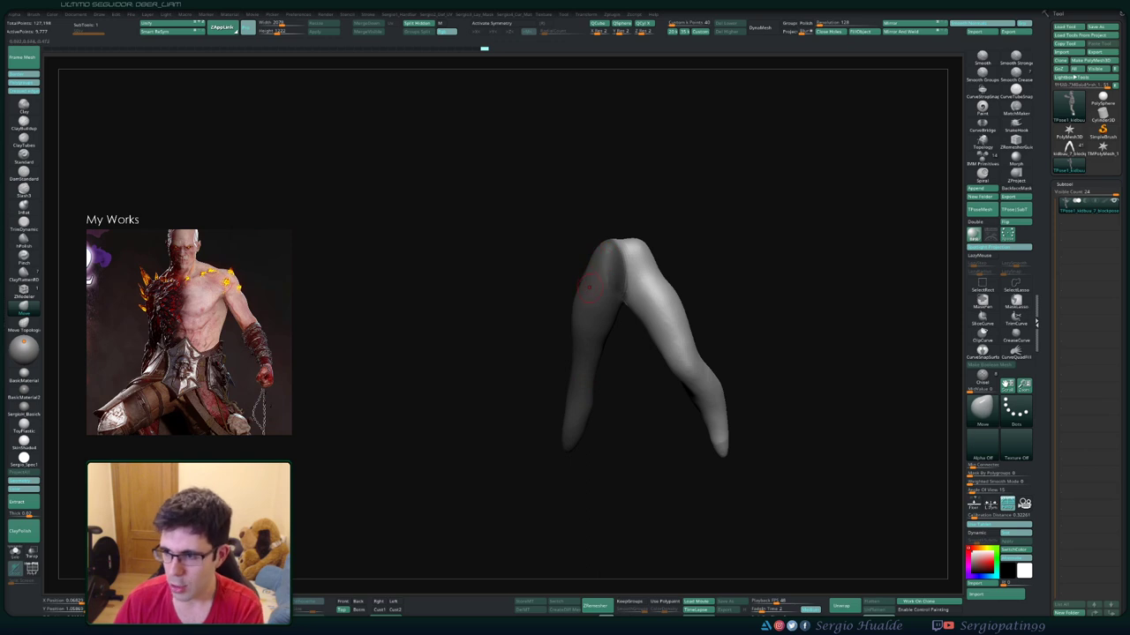
{"action": "left_click", "coordinate": [615, 402], "text": "ctrl+shift"}
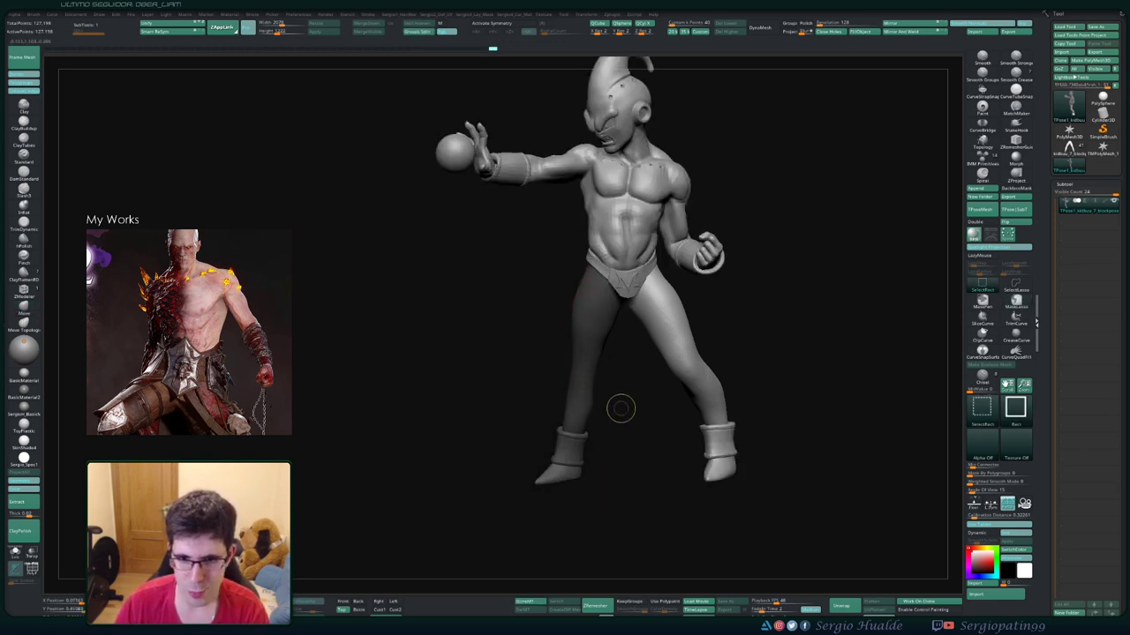
Invert the mask to free the left leg and rotate it around a hip pivot
{"action": "left_click_drag", "start_coordinate": [616, 399], "coordinate": [647, 321]}
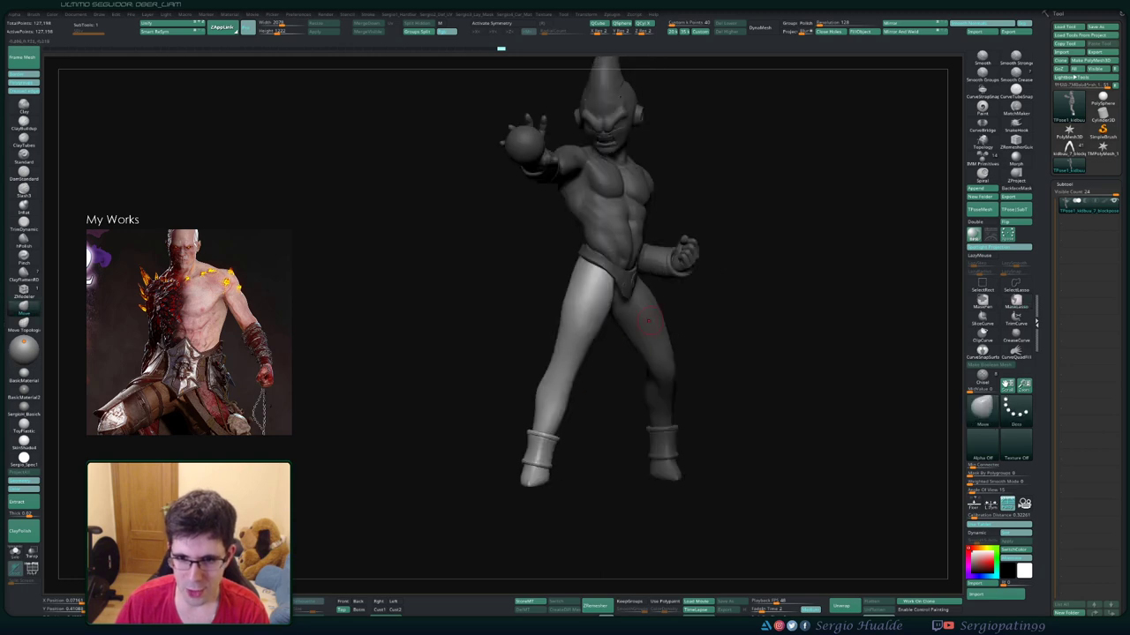
{"action": "key", "text": "ctrl+i"}
{"action": "left_click", "coordinate": [681, 327], "text": "ctrl"}
{"action": "left_click", "coordinate": [688, 324], "text": "ctrl"}
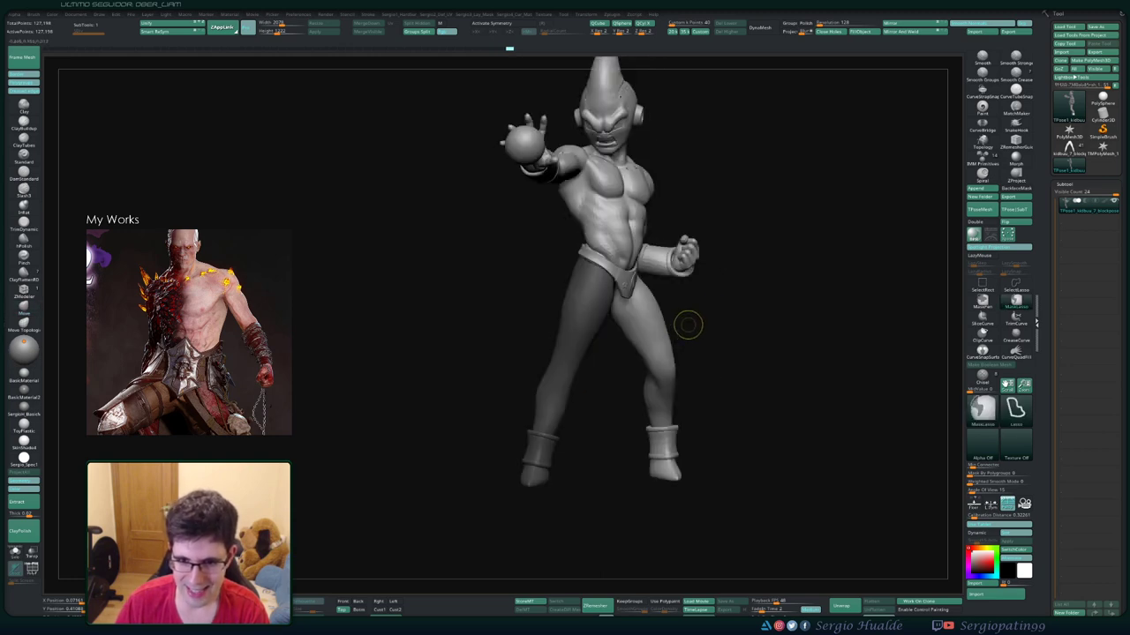
{"action": "left_click", "coordinate": [683, 338], "text": "ctrl"}
{"action": "key", "text": "w"}
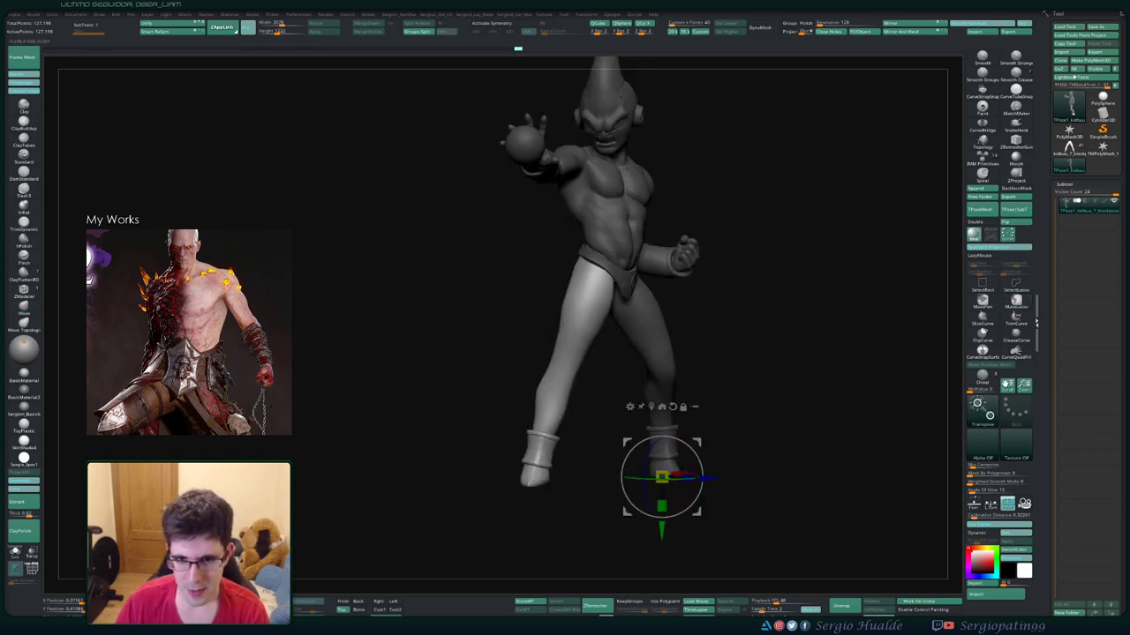
{"action": "left_click_drag", "start_coordinate": [794, 459], "coordinate": [882, 459]}
{"action": "left_click", "coordinate": [676, 265]}
{"action": "left_click_drag", "start_coordinate": [794, 397], "coordinate": [821, 397]}
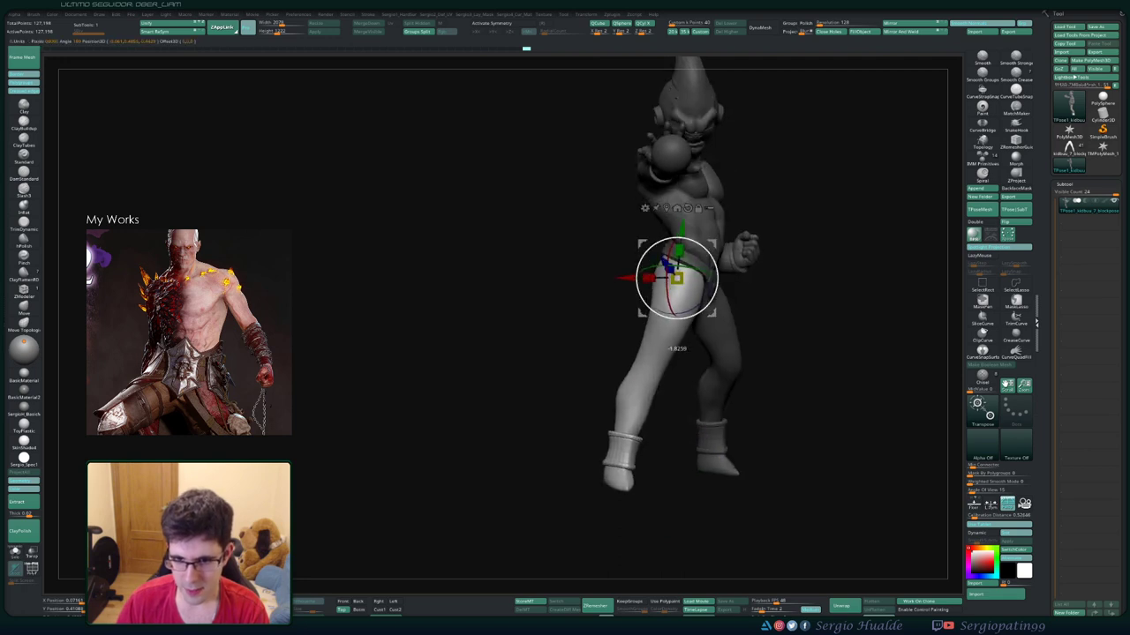
{"action": "left_click_drag", "start_coordinate": [713, 281], "coordinate": [699, 307]}
Undo back through the recent hip rotation and mask edits
{"action": "key", "text": "ctrl+z"}
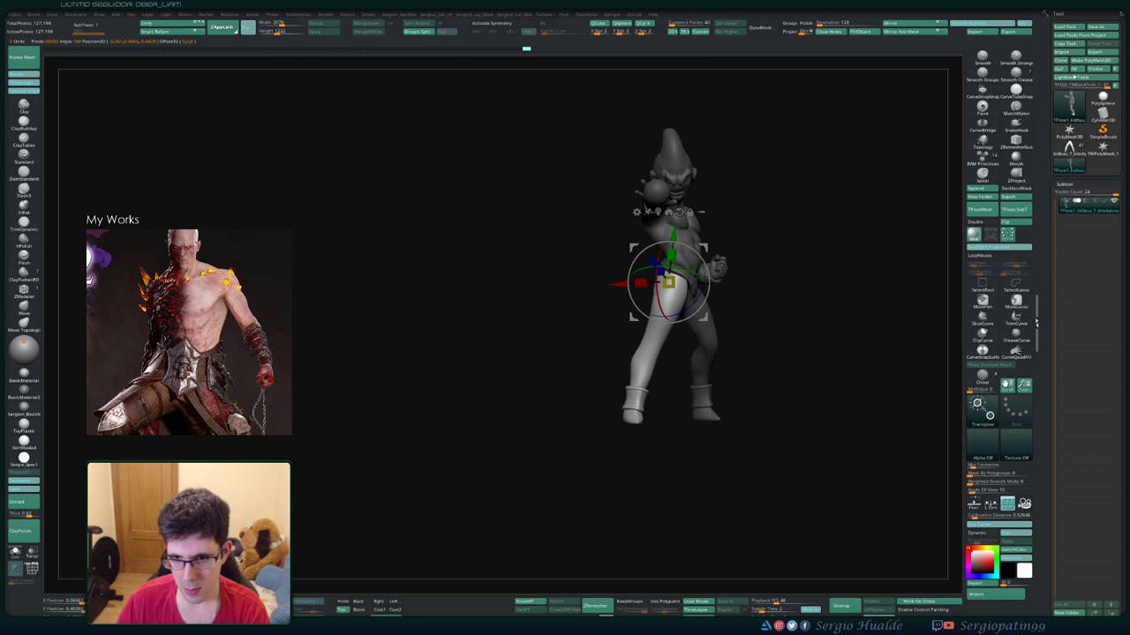
{"action": "key", "text": "ctrl+z"}
{"action": "key", "text": "ctrl+z"}
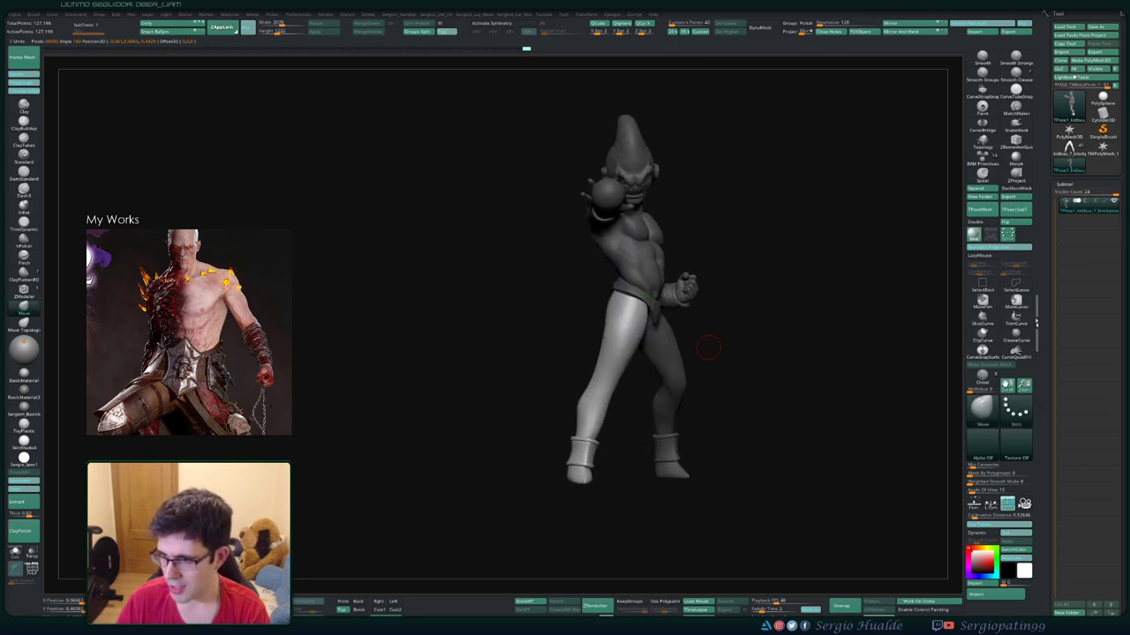
{"action": "key", "text": "ctrl+z"}
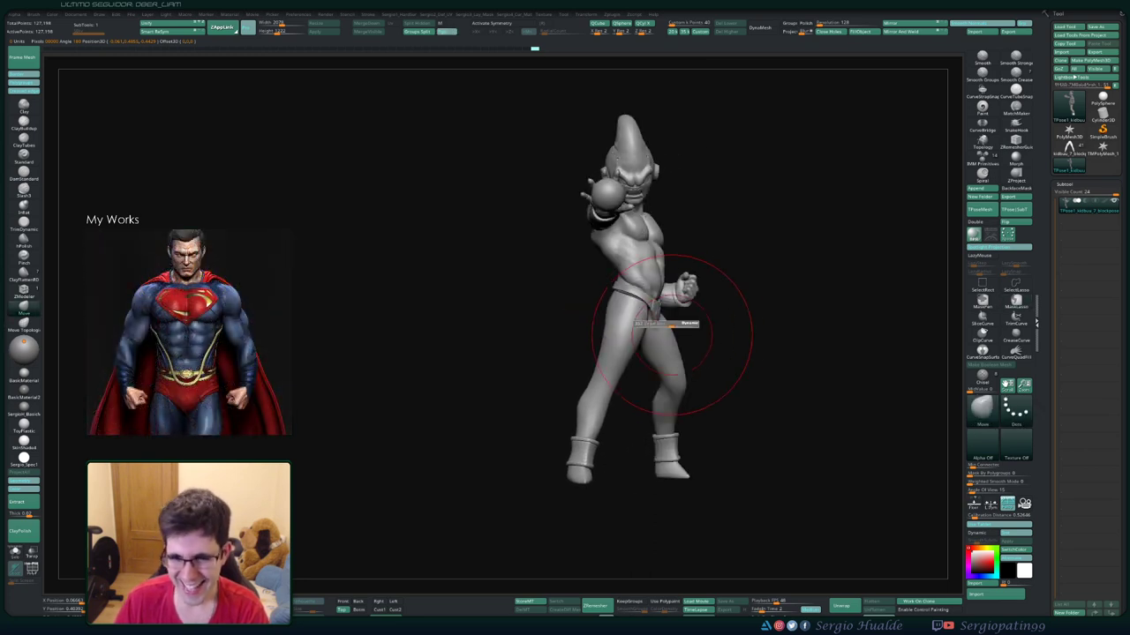
{"action": "key", "text": "ctrl+z"}
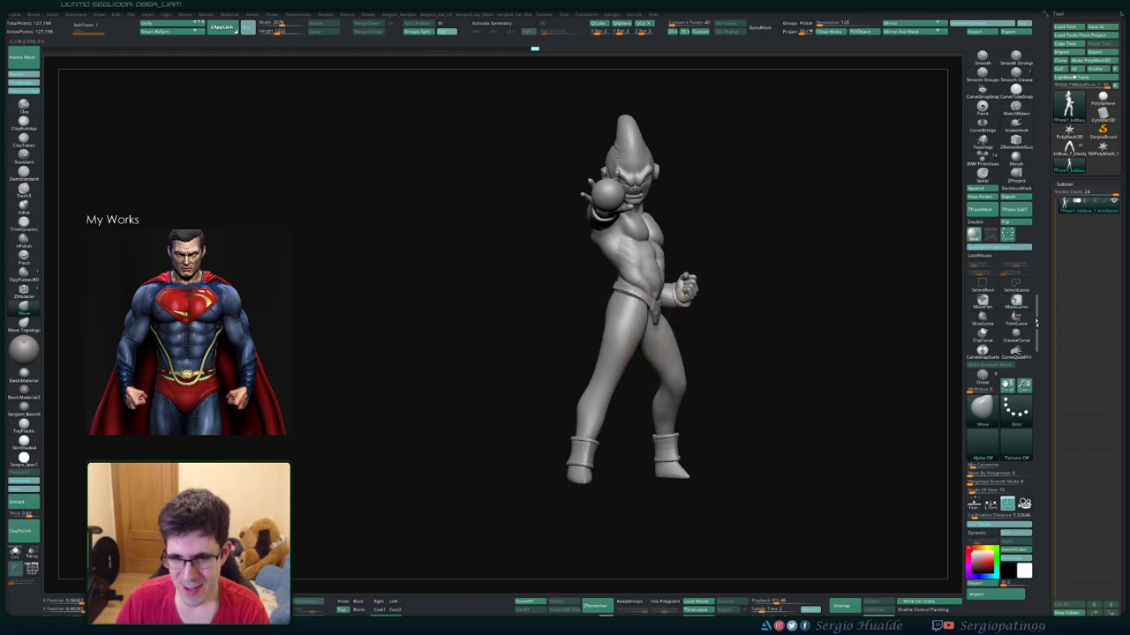
{"action": "key", "text": "ctrl+z"}
{"action": "key", "text": "ctrl+z"}
{"action": "key", "text": "ctrl+z"}
{"action": "key", "text": "ctrl+z"}
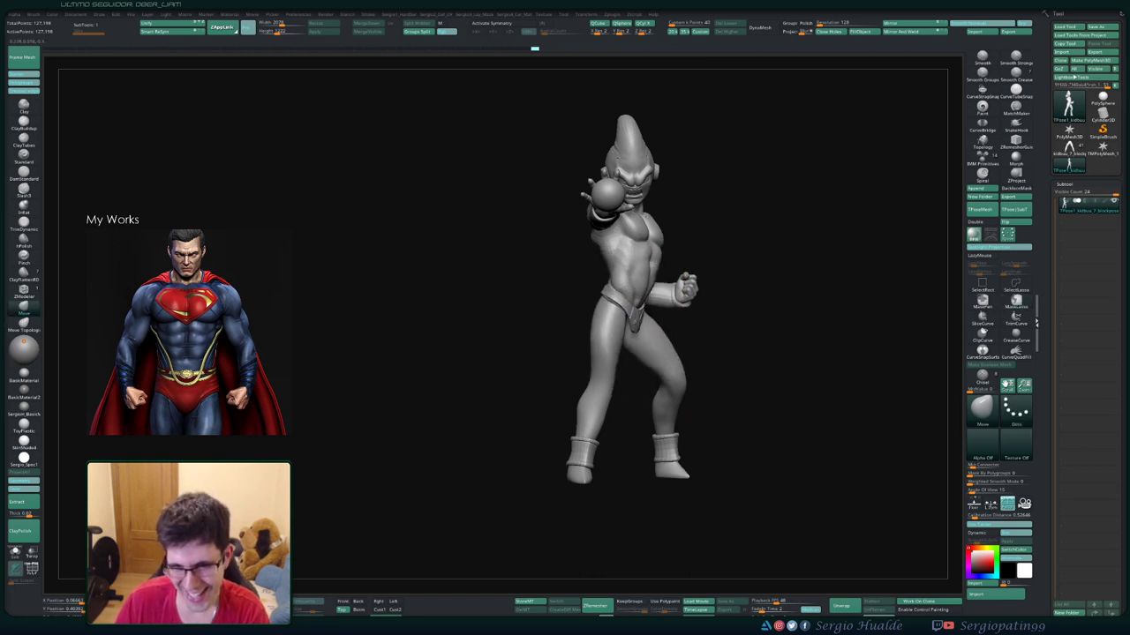
{"action": "key", "text": "ctrl+z"}
{"action": "key", "text": "ctrl+z"}
{"action": "key", "text": "ctrl+z"}
{"action": "key", "text": "ctrl+z"}
{"action": "key", "text": "ctrl+z"}
{"action": "key", "text": "ctrl+z"}
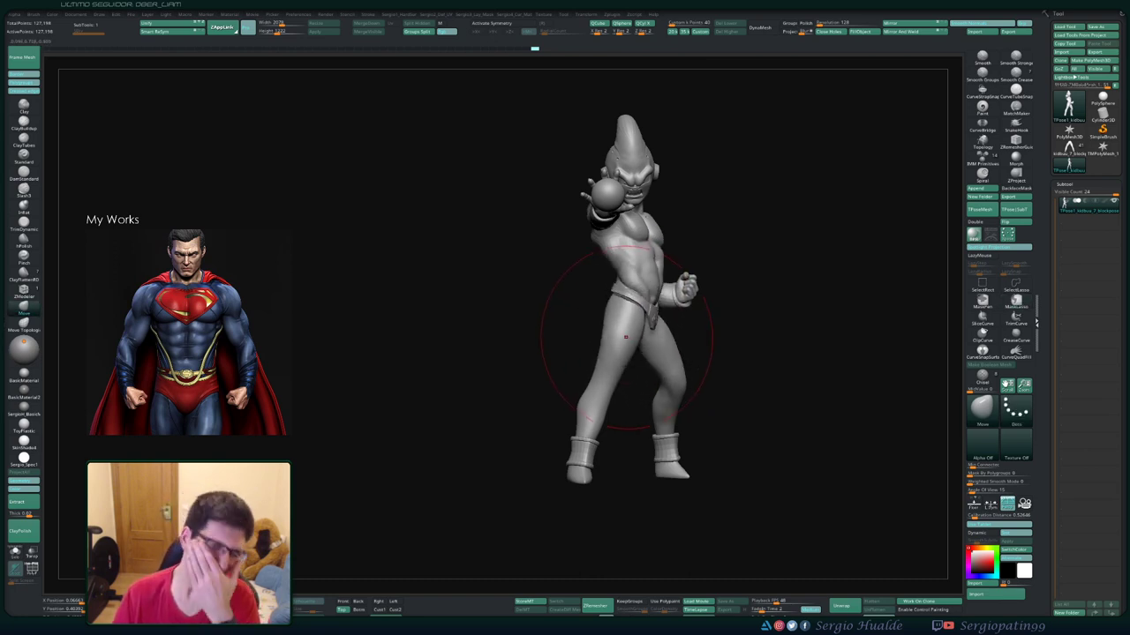
Lasso-mask the head, ball and arm, keeping the hips and lower legs unmasked
{"action": "mouse_move", "coordinate": [600, 352]}
{"action": "right_mouse_down"}
{"action": "mouse_move", "coordinate": [633, 337]}
{"action": "mouse_move", "coordinate": [587, 333]}
{"action": "right_mouse_up"}
{"action": "key", "text": "f"}
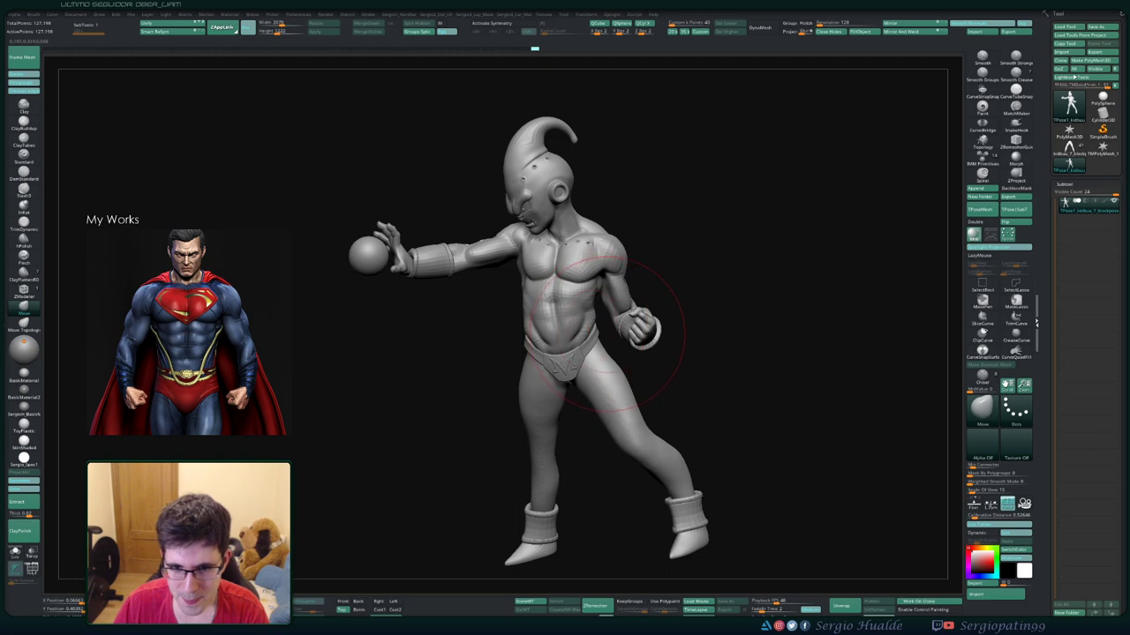
{"action": "left_click_drag", "start_coordinate": [481, 298], "coordinate": [628, 404], "text": "ctrl"}
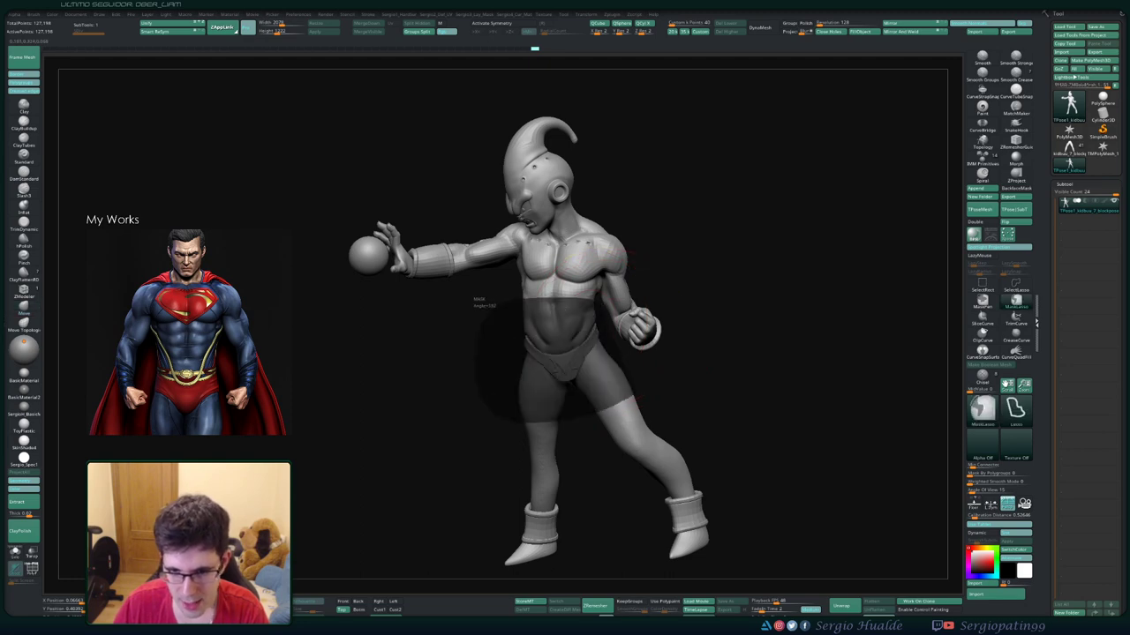
{"action": "right_click_drag", "start_coordinate": [609, 353], "coordinate": [607, 361], "text": "ctrl"}
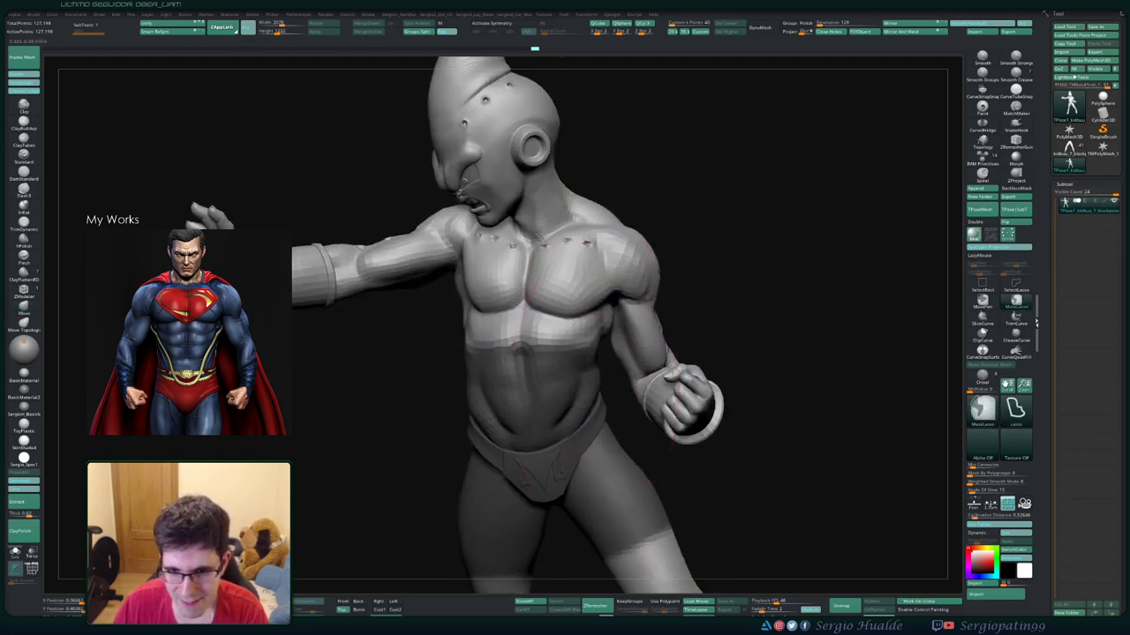
{"action": "left_click_drag", "start_coordinate": [415, 326], "coordinate": [547, 353], "text": "ctrl"}
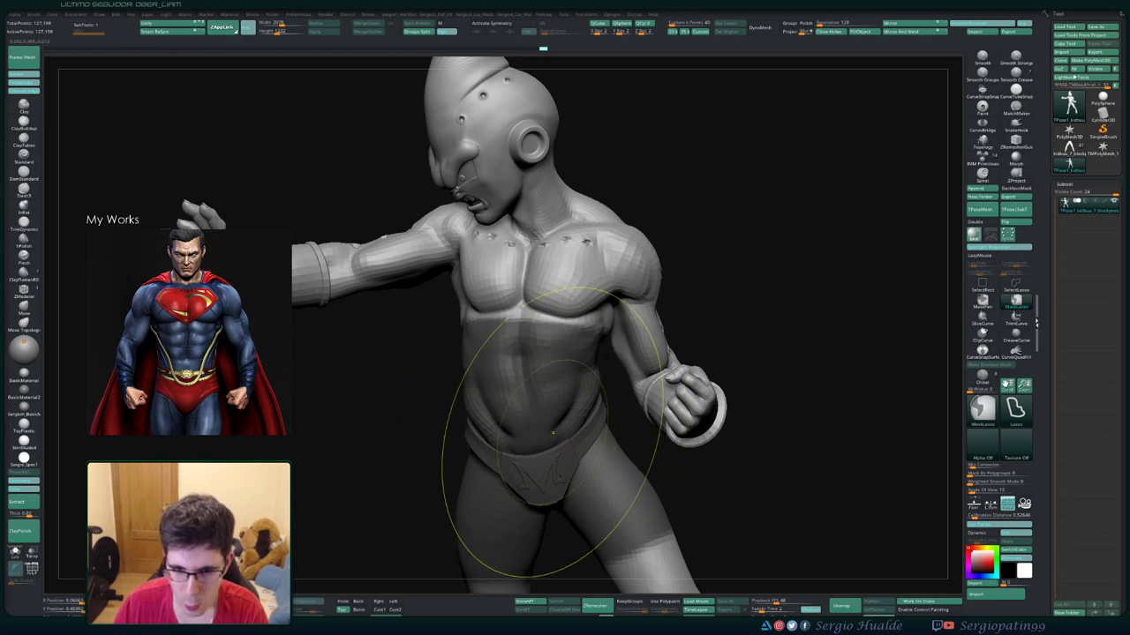
{"action": "right_click_drag", "start_coordinate": [554, 504], "coordinate": [549, 299], "text": "ctrl"}
{"action": "left_click_drag", "start_coordinate": [437, 319], "coordinate": [653, 406], "text": "ctrl"}
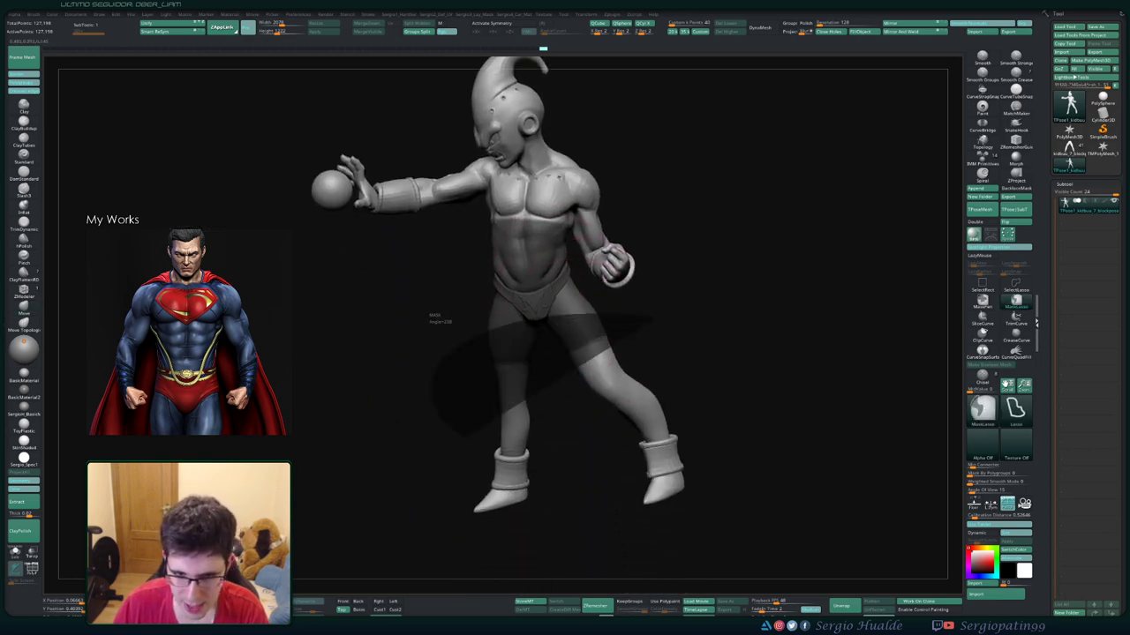
{"action": "right_click_drag", "start_coordinate": [432, 316], "coordinate": [379, 380]}
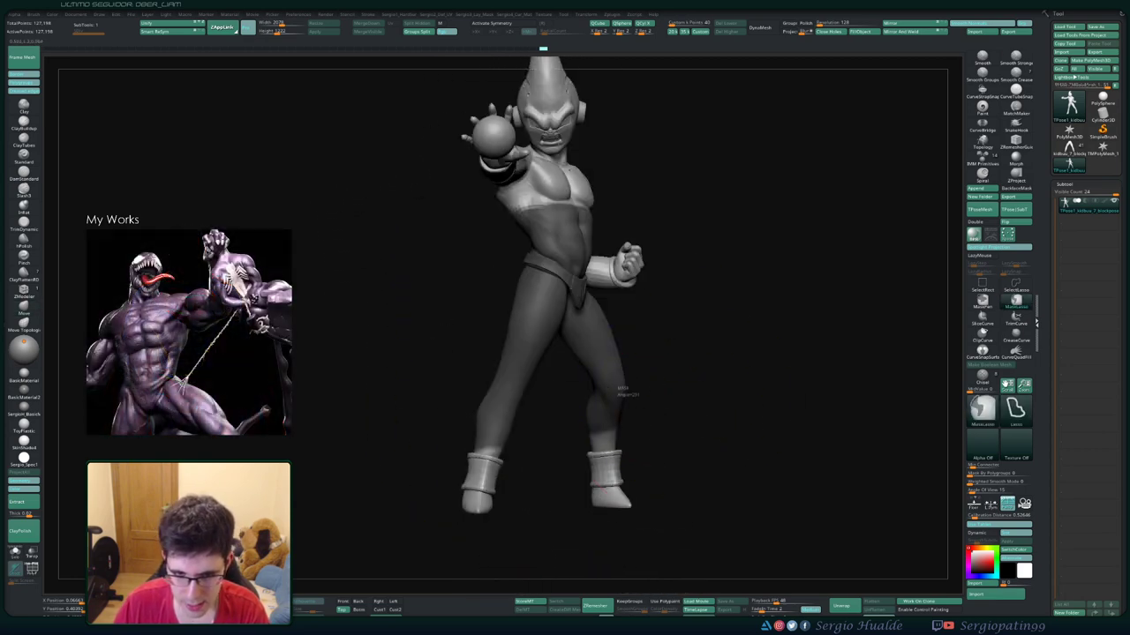
{"action": "mouse_move", "coordinate": [371, 389]}
{"action": "left_mouse_down", "text": "ctrl"}
{"action": "mouse_move", "coordinate": [663, 365]}
{"action": "mouse_move", "coordinate": [650, 297]}
{"action": "left_mouse_up", "text": "ctrl"}
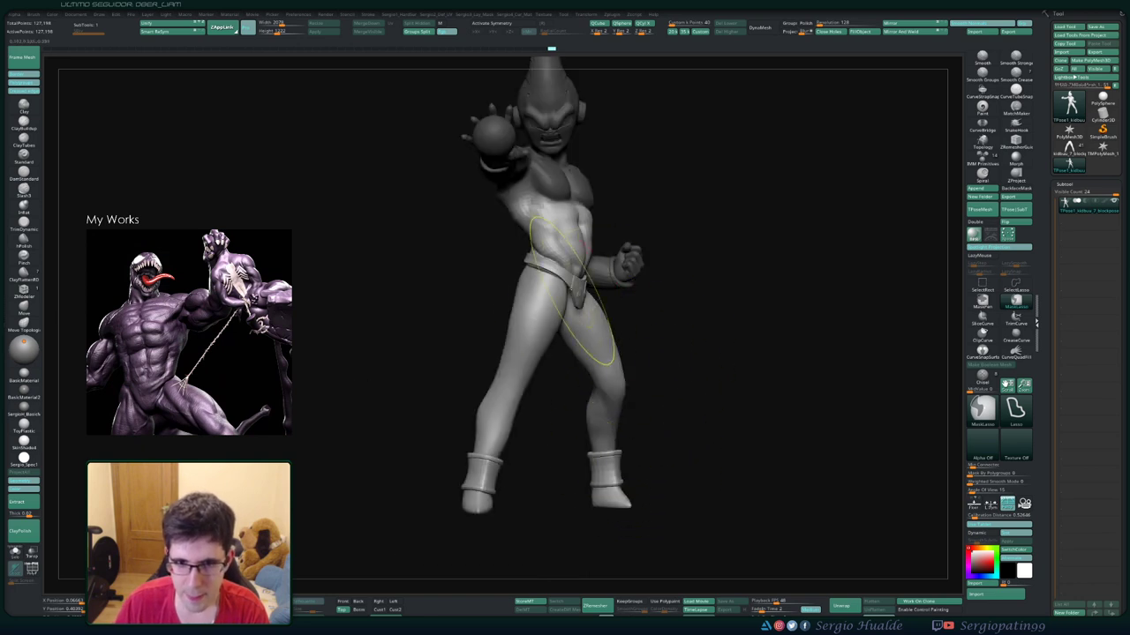
{"action": "mouse_move", "coordinate": [542, 264]}
{"action": "right_mouse_down", "text": "alt"}
{"action": "mouse_move", "coordinate": [541, 318]}
{"action": "mouse_move", "coordinate": [552, 264]}
{"action": "mouse_move", "coordinate": [563, 377]}
{"action": "right_mouse_up", "text": "alt"}
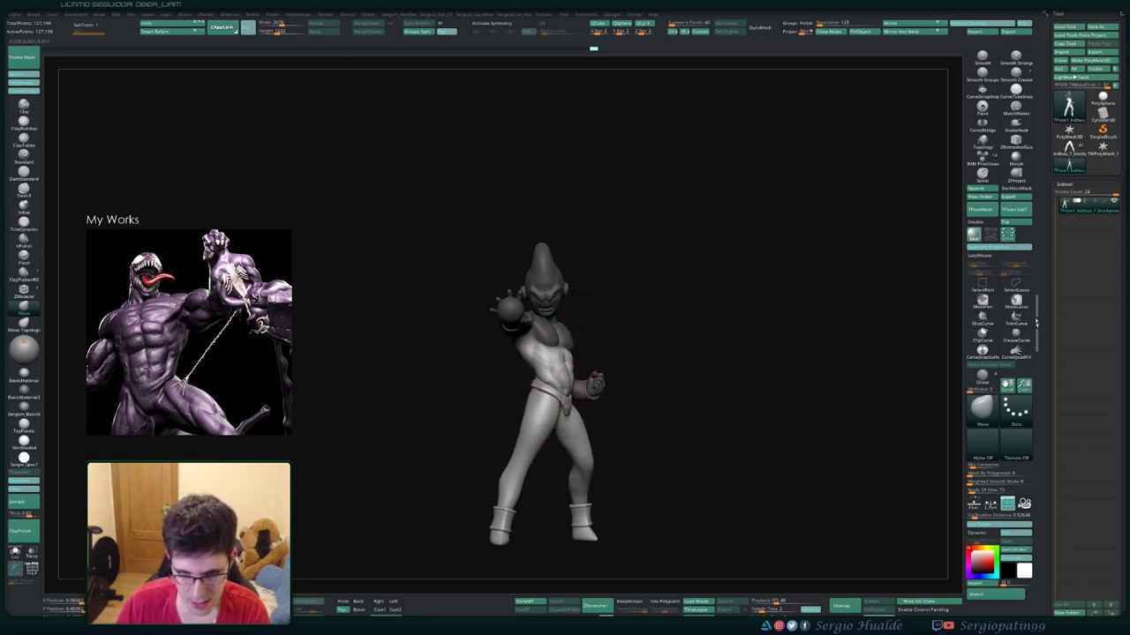
Reshape the hips and abdomen with the Move brush, checking the side profile
{"action": "left_click_drag", "start_coordinate": [587, 388], "coordinate": [605, 340]}
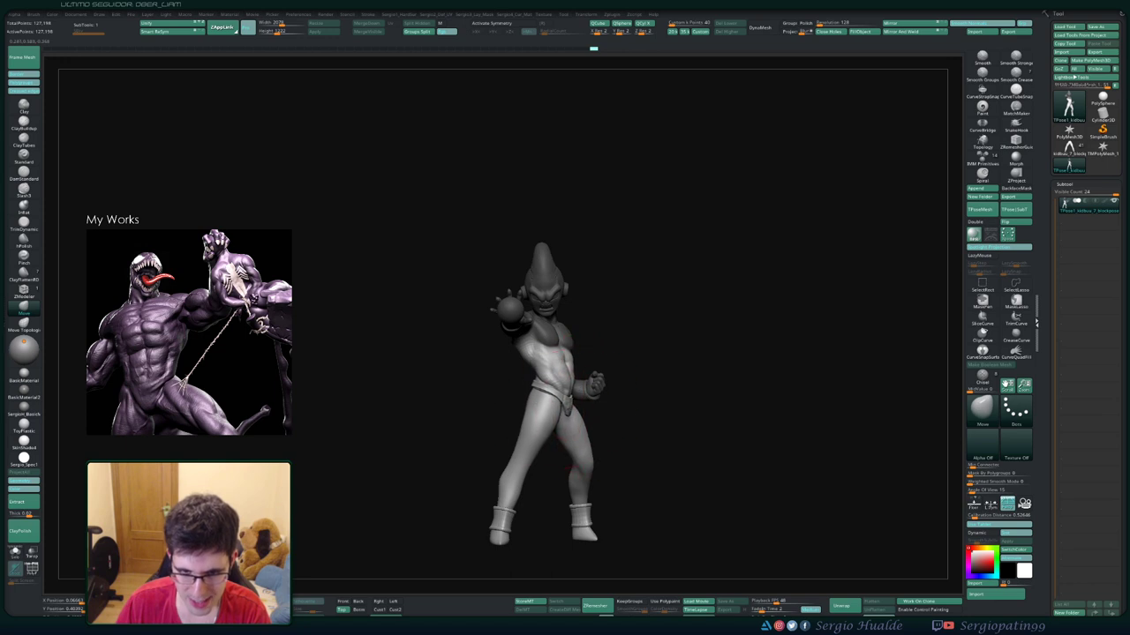
{"action": "left_click_drag", "start_coordinate": [578, 472], "coordinate": [565, 402]}
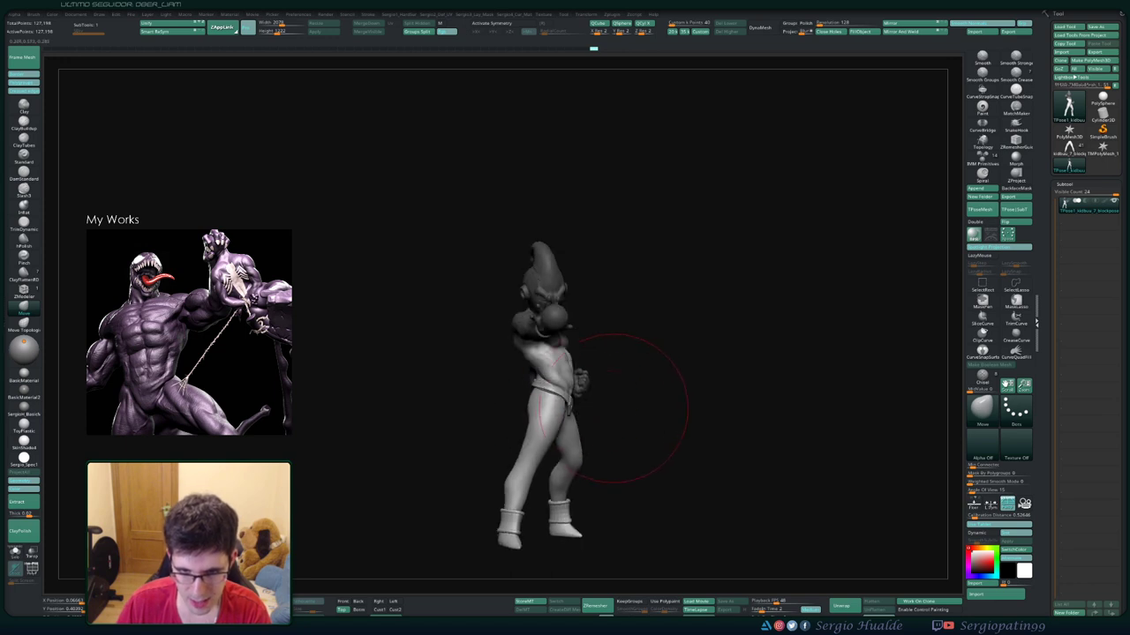
{"action": "right_click_drag", "start_coordinate": [564, 402], "coordinate": [557, 393]}
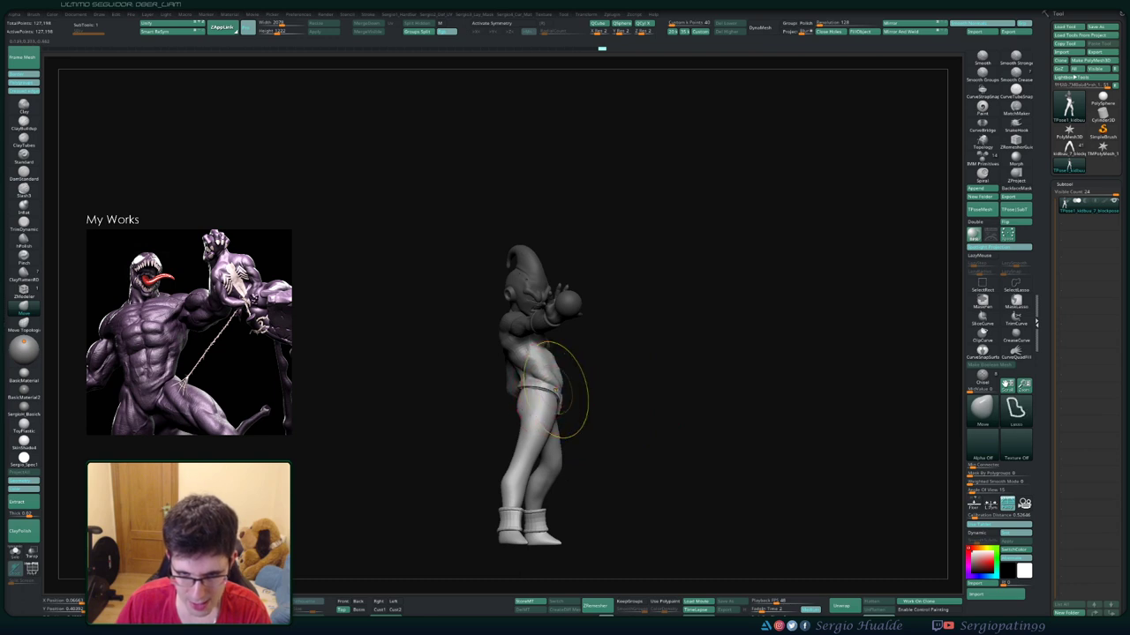
{"action": "mouse_move", "coordinate": [554, 388]}
{"action": "right_mouse_down"}
{"action": "mouse_move", "coordinate": [459, 401]}
{"action": "mouse_move", "coordinate": [472, 405]}
{"action": "right_mouse_up"}
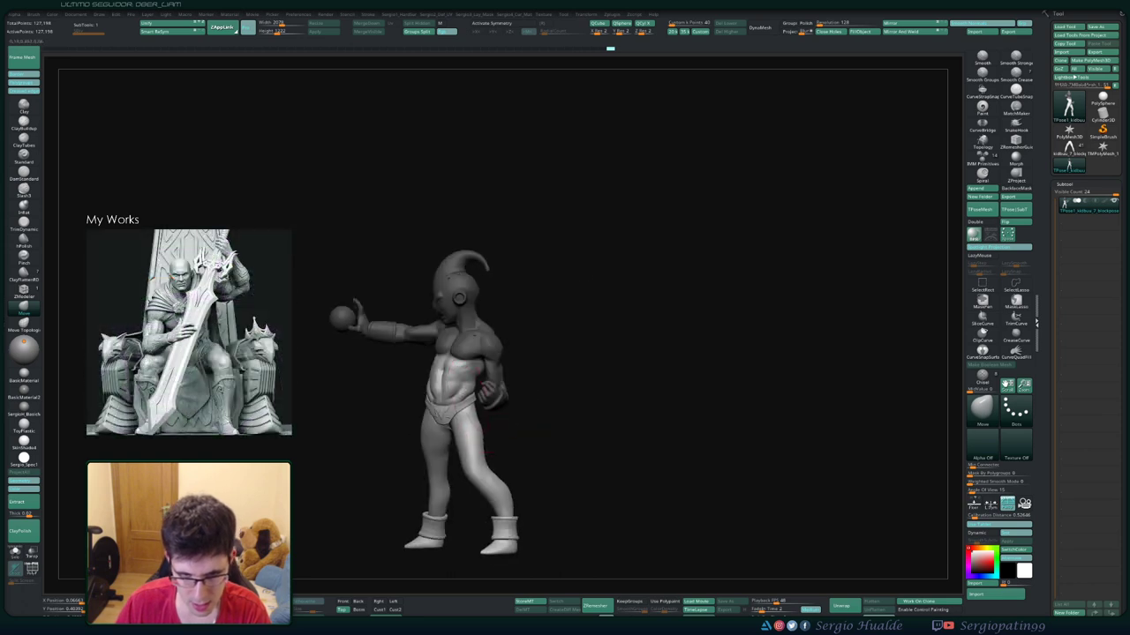
{"action": "right_click_drag", "start_coordinate": [486, 431], "coordinate": [509, 400]}
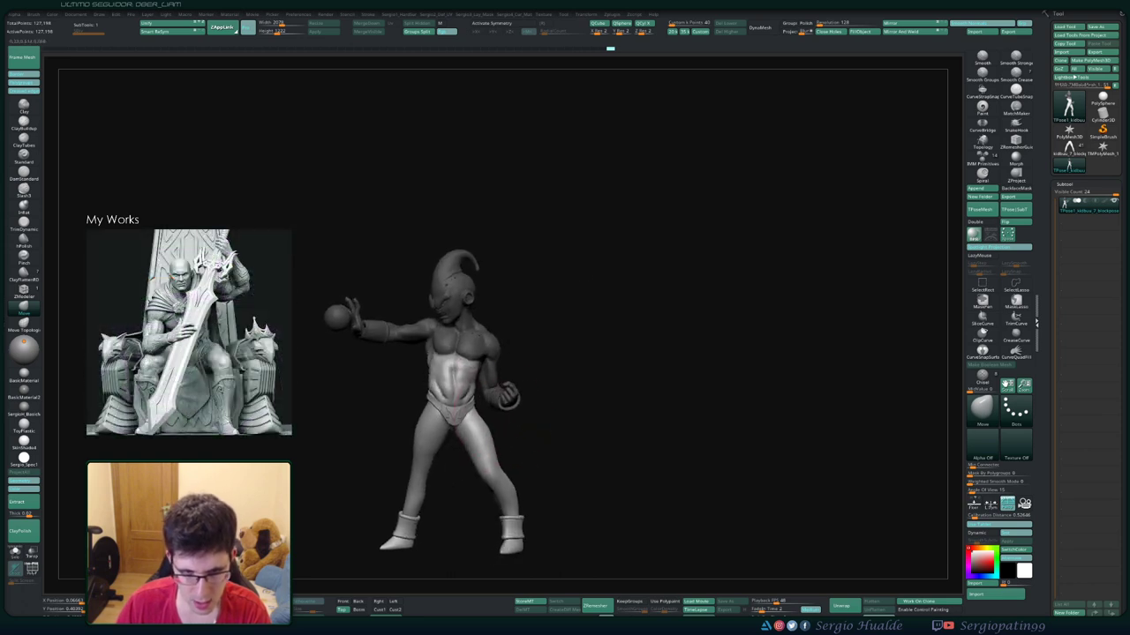
{"action": "left_click_drag", "start_coordinate": [468, 388], "coordinate": [455, 381]}
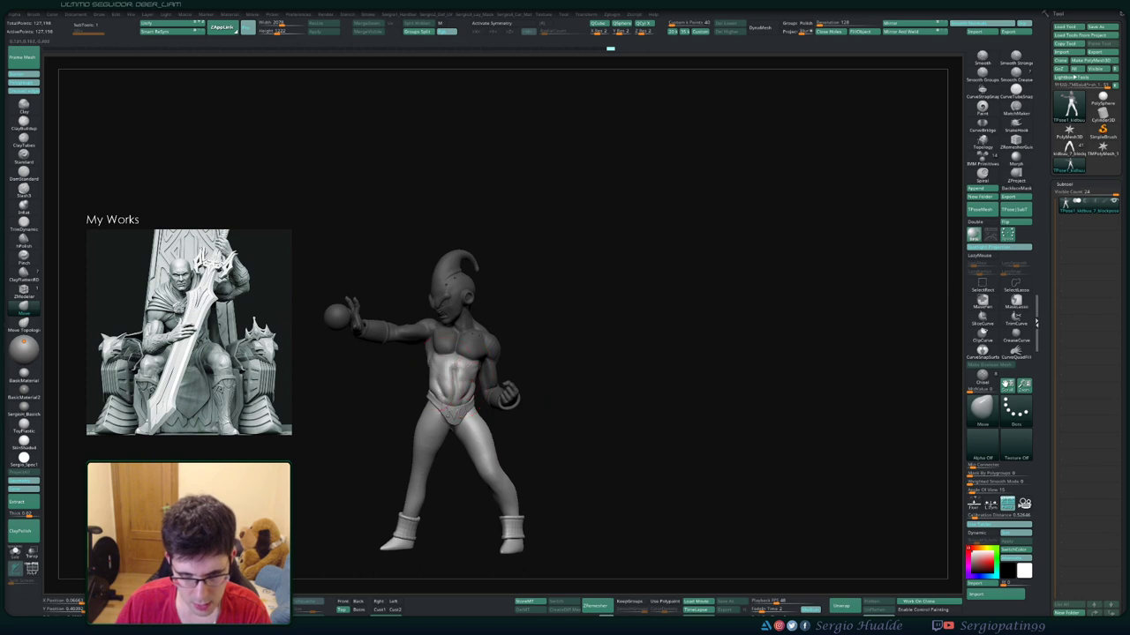
{"action": "right_click_drag", "start_coordinate": [523, 395], "coordinate": [554, 379]}
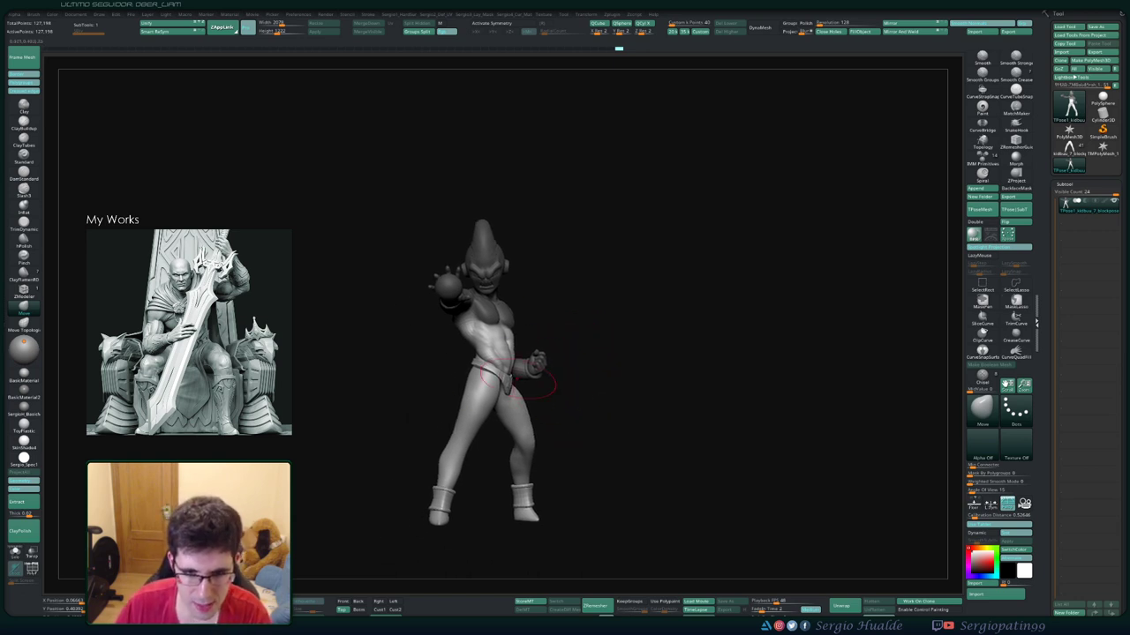
{"action": "right_click_drag", "start_coordinate": [535, 417], "coordinate": [476, 459]}
Clear the mask, select the DamStandard brush, and isolate the legs
{"action": "left_click", "coordinate": [462, 466], "text": "ctrl"}
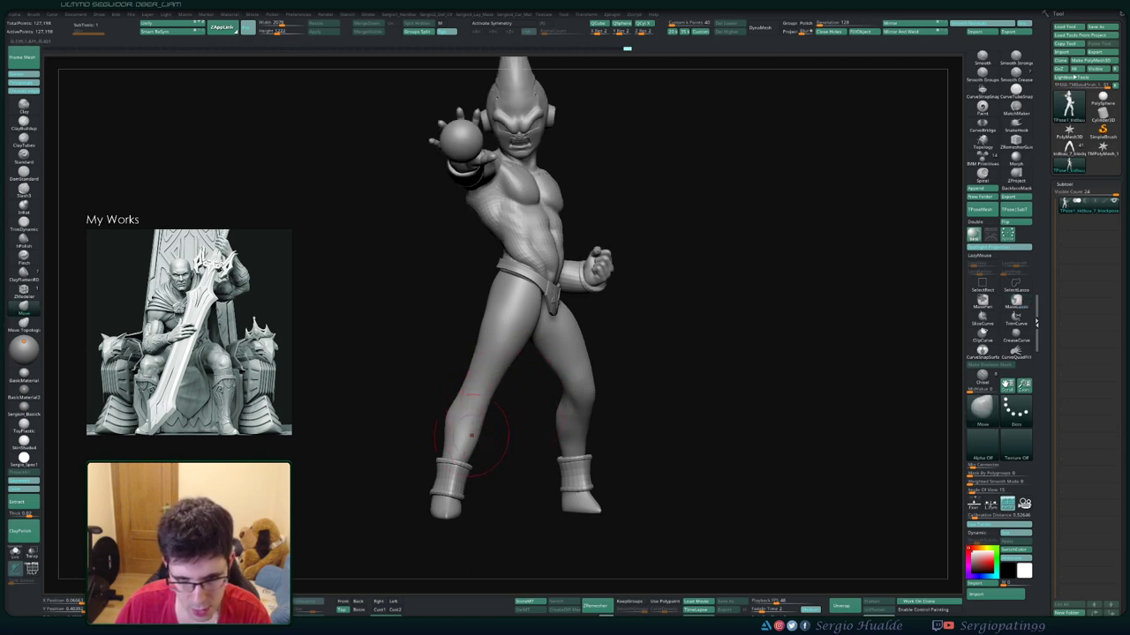
{"action": "scroll", "coordinate": [459, 401], "scroll_direction": "up", "scroll_amount": 2}
{"action": "key", "text": "b"}
{"action": "key", "text": "d"}
{"action": "key", "text": "s"}
{"action": "scroll", "coordinate": [477, 408], "scroll_direction": "up", "scroll_amount": 2}
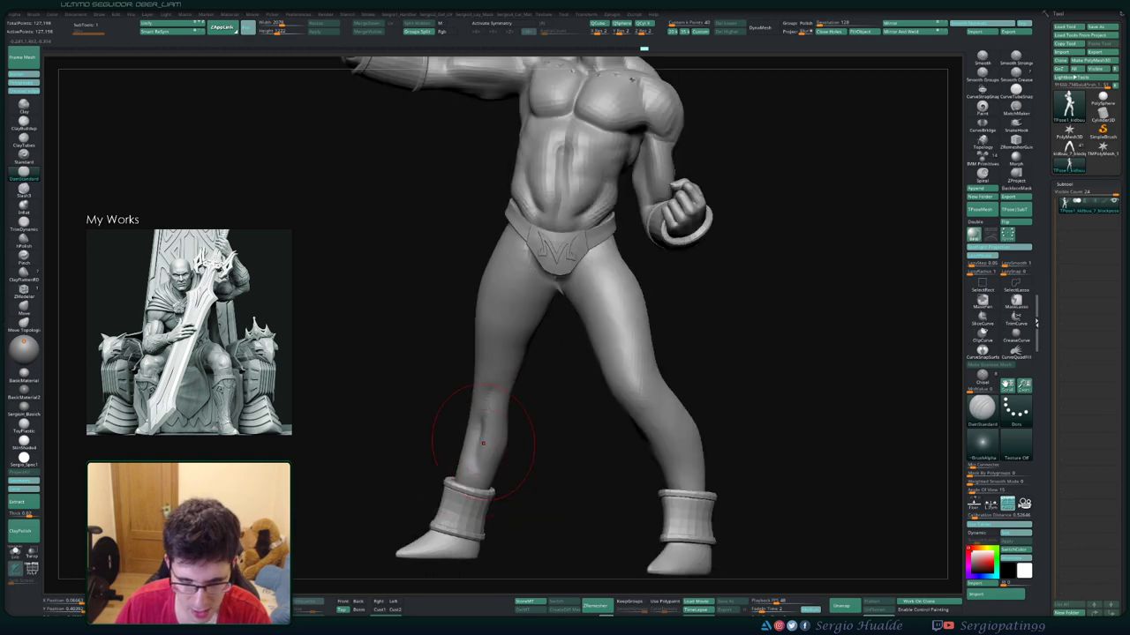
{"action": "left_click", "coordinate": [494, 470], "text": "ctrl+shift"}
Smooth the isolated lower left leg's surface, then unhide the full figure
{"action": "left_click_drag", "start_coordinate": [776, 397], "coordinate": [830, 388]}
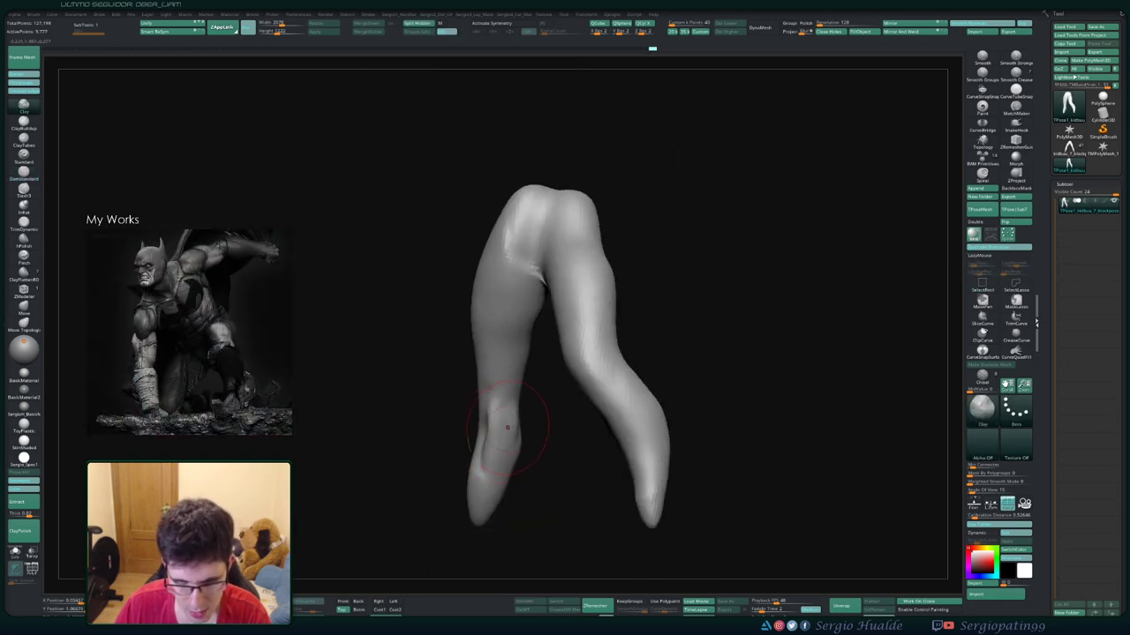
{"action": "right_click_drag", "start_coordinate": [512, 408], "coordinate": [500, 419]}
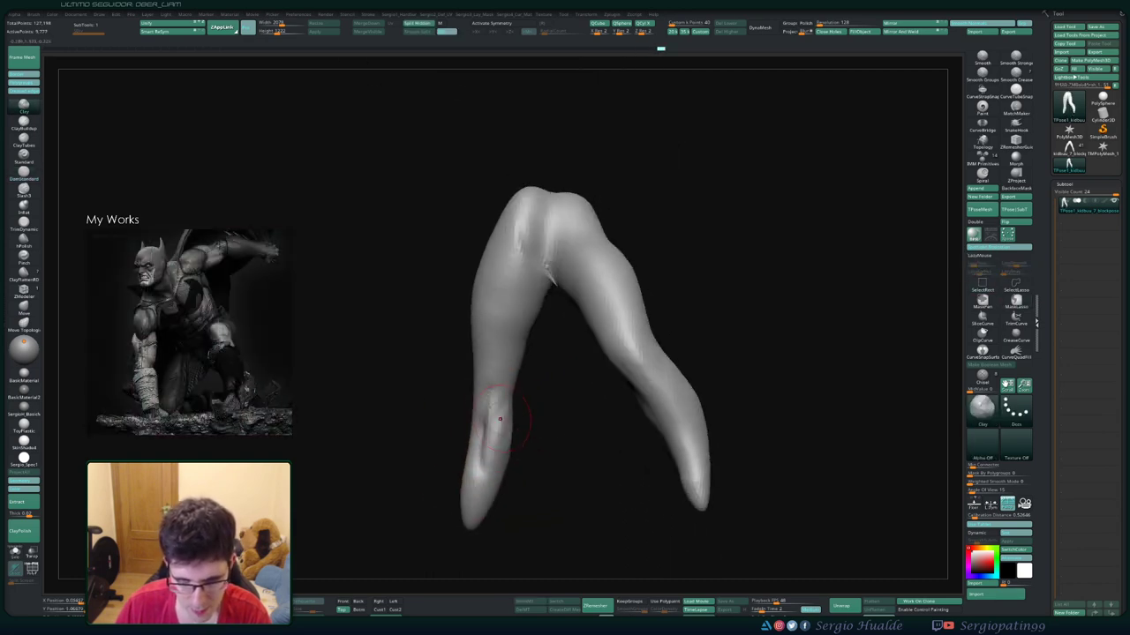
{"action": "left_click_drag", "start_coordinate": [508, 401], "coordinate": [501, 436], "text": "shift"}
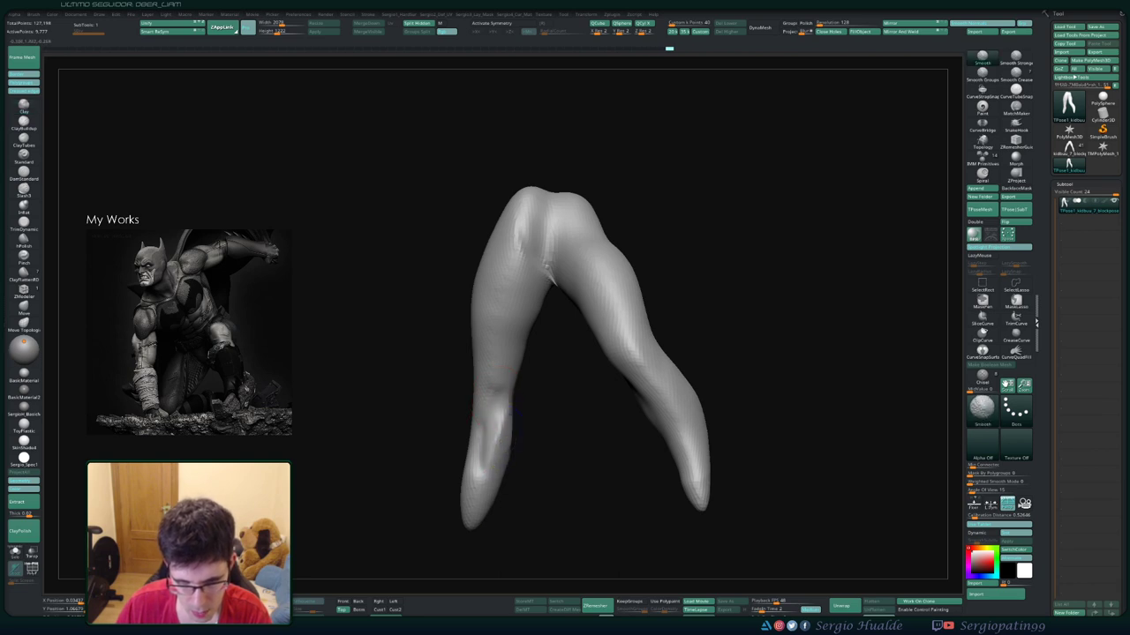
{"action": "mouse_move", "coordinate": [502, 436]}
{"action": "right_mouse_down"}
{"action": "mouse_move", "coordinate": [506, 456]}
{"action": "mouse_move", "coordinate": [491, 449]}
{"action": "right_mouse_up"}
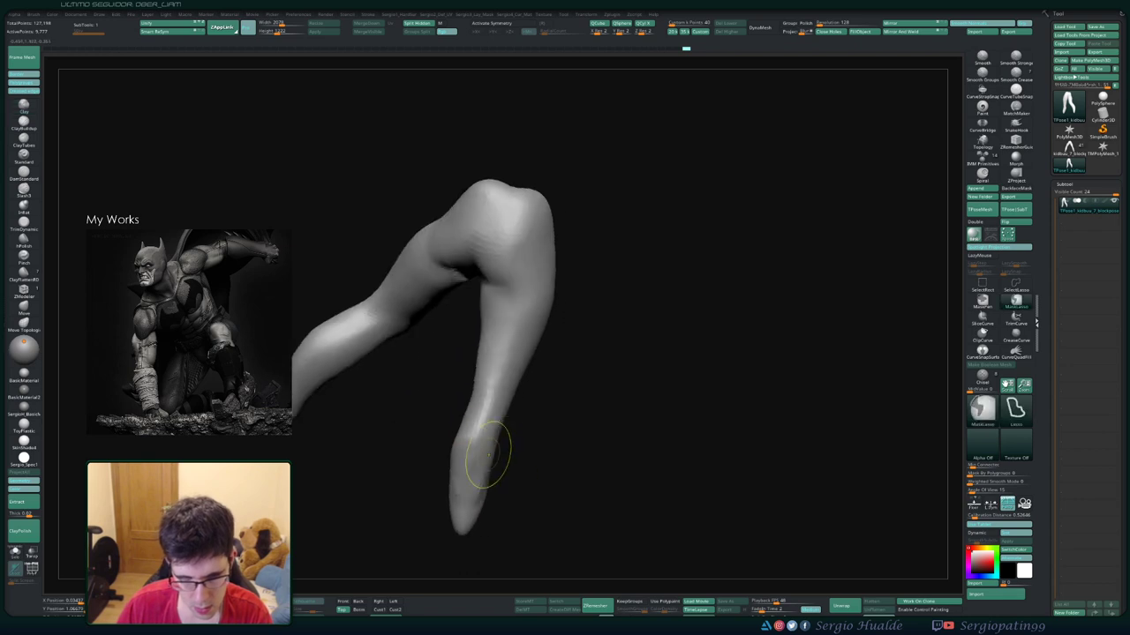
{"action": "left_click_drag", "start_coordinate": [488, 484], "coordinate": [481, 488], "text": "shift"}
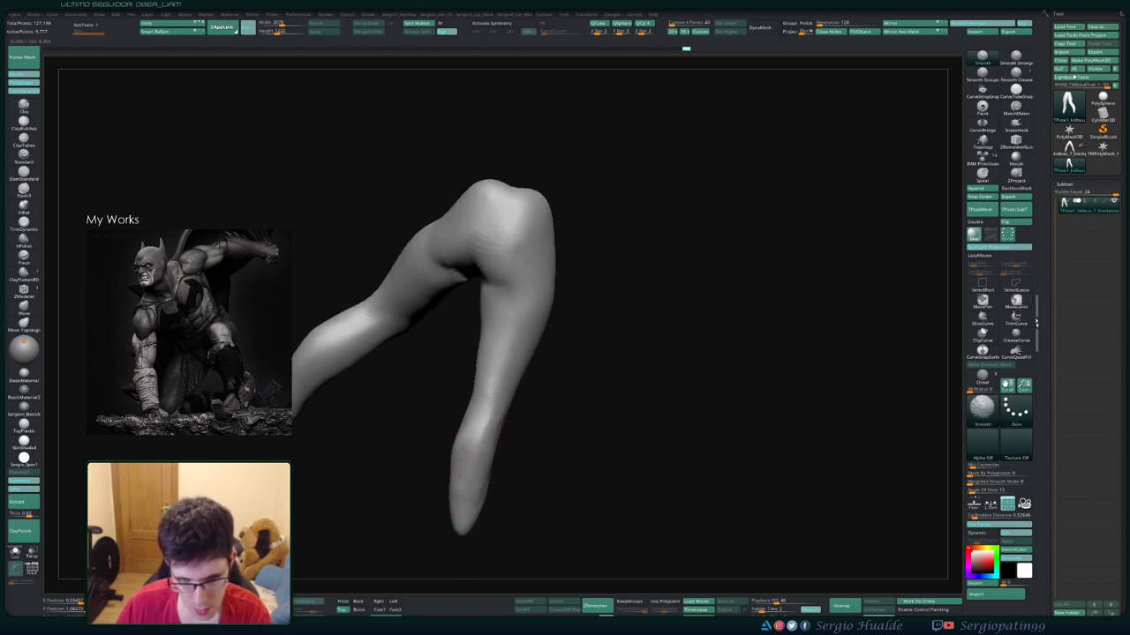
{"action": "mouse_move", "coordinate": [482, 488]}
{"action": "right_mouse_down"}
{"action": "mouse_move", "coordinate": [517, 464]}
{"action": "mouse_move", "coordinate": [500, 474]}
{"action": "mouse_move", "coordinate": [484, 454]}
{"action": "mouse_move", "coordinate": [510, 451]}
{"action": "mouse_move", "coordinate": [492, 442]}
{"action": "right_mouse_up"}
{"action": "left_click", "coordinate": [531, 432], "text": "ctrl+shift"}
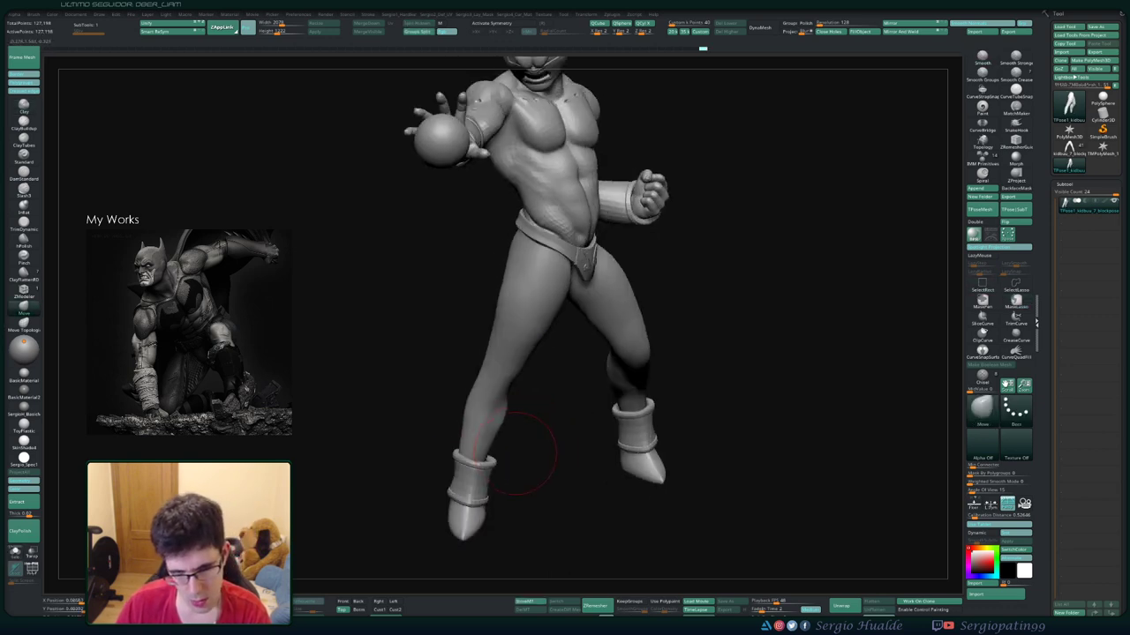
Try Move Topological, settle on the Clay Buildup brush, frame the figure, and isolate the legs
{"action": "key", "text": "b"}
{"action": "key", "text": "m"}
{"action": "key", "text": "t"}
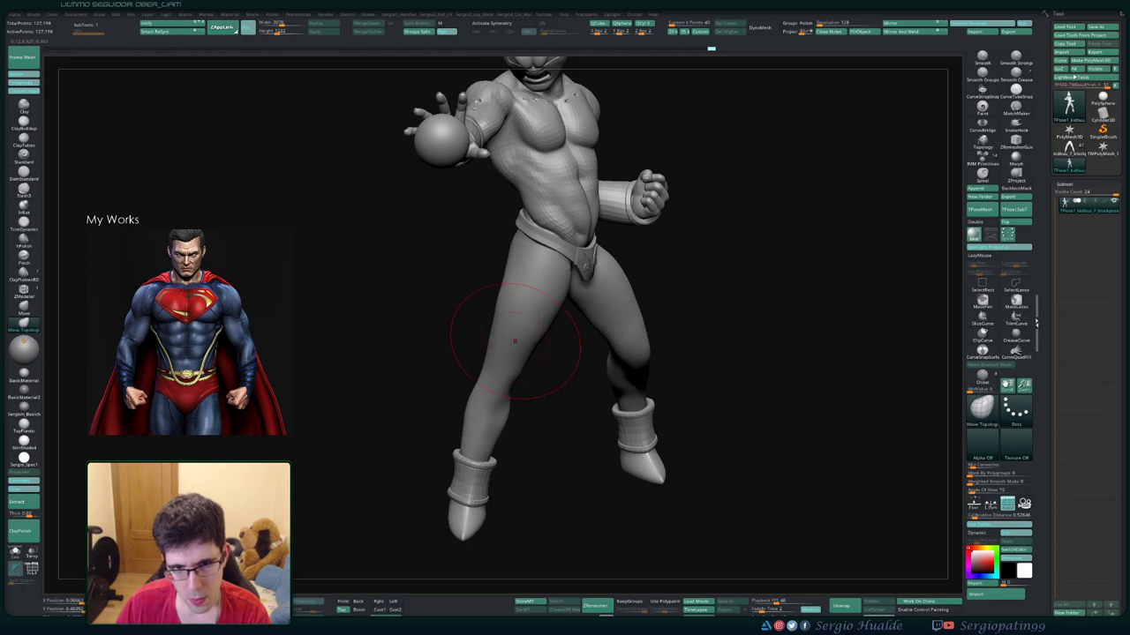
{"action": "mouse_move", "coordinate": [515, 340]}
{"action": "right_mouse_down"}
{"action": "mouse_move", "coordinate": [481, 309]}
{"action": "mouse_move", "coordinate": [534, 411]}
{"action": "mouse_move", "coordinate": [516, 357]}
{"action": "right_mouse_up"}
{"action": "key", "text": "b"}
{"action": "key", "text": "c"}
{"action": "key", "text": "l"}
{"action": "key", "text": "f"}
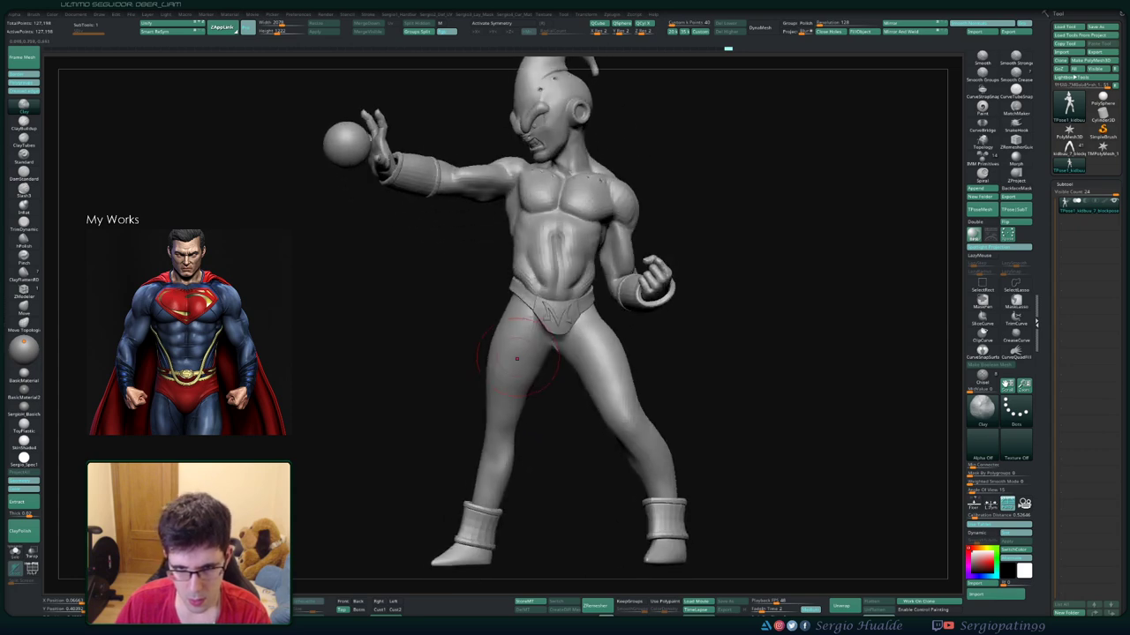
{"action": "left_click", "coordinate": [510, 358], "text": "ctrl+shift"}
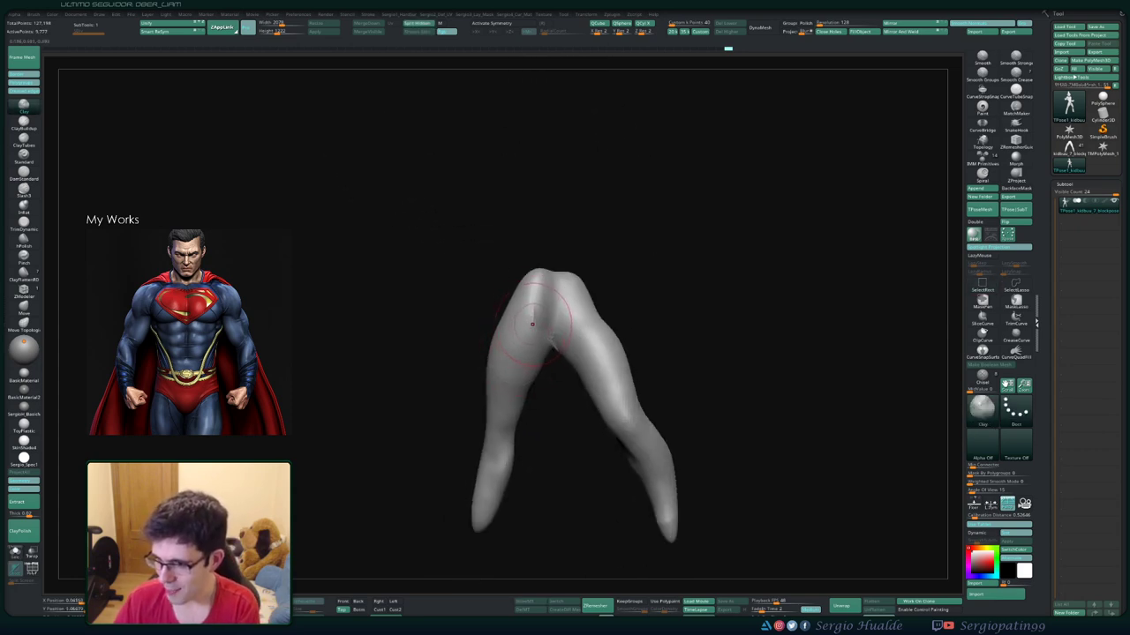
Orbit around the isolated legs' hip and inner thigh, and lasso-mask a band across the lower leg
{"action": "right_click_drag", "start_coordinate": [532, 324], "coordinate": [530, 348]}
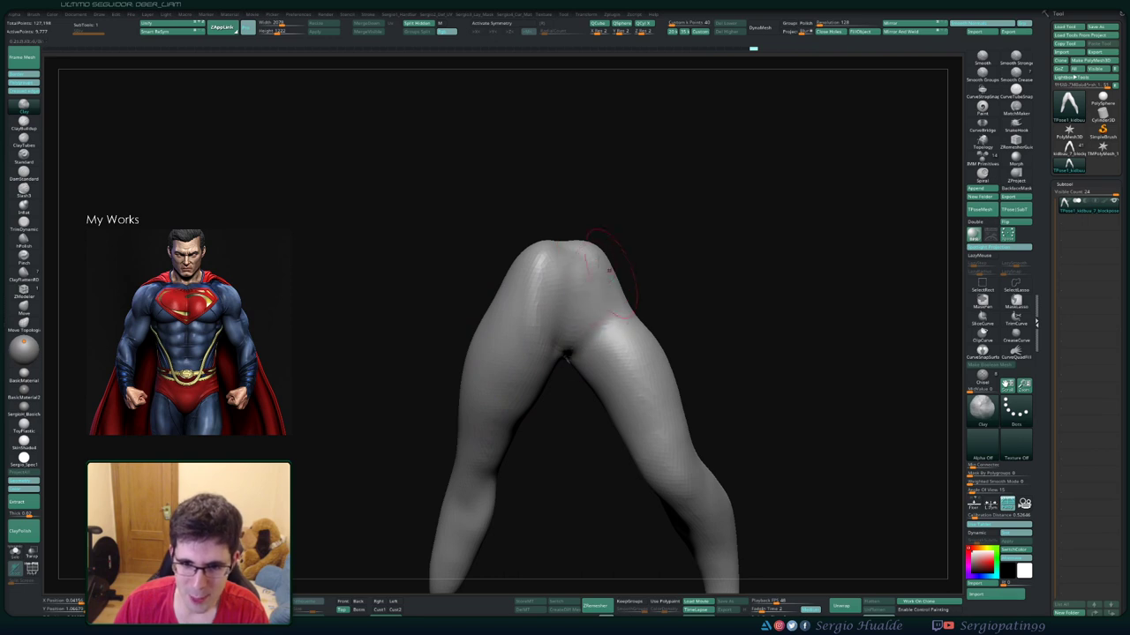
{"action": "mouse_move", "coordinate": [609, 270]}
{"action": "right_mouse_down", "text": "alt"}
{"action": "mouse_move", "coordinate": [583, 362]}
{"action": "mouse_move", "coordinate": [567, 244]}
{"action": "mouse_move", "coordinate": [494, 251]}
{"action": "right_mouse_up", "text": "alt"}
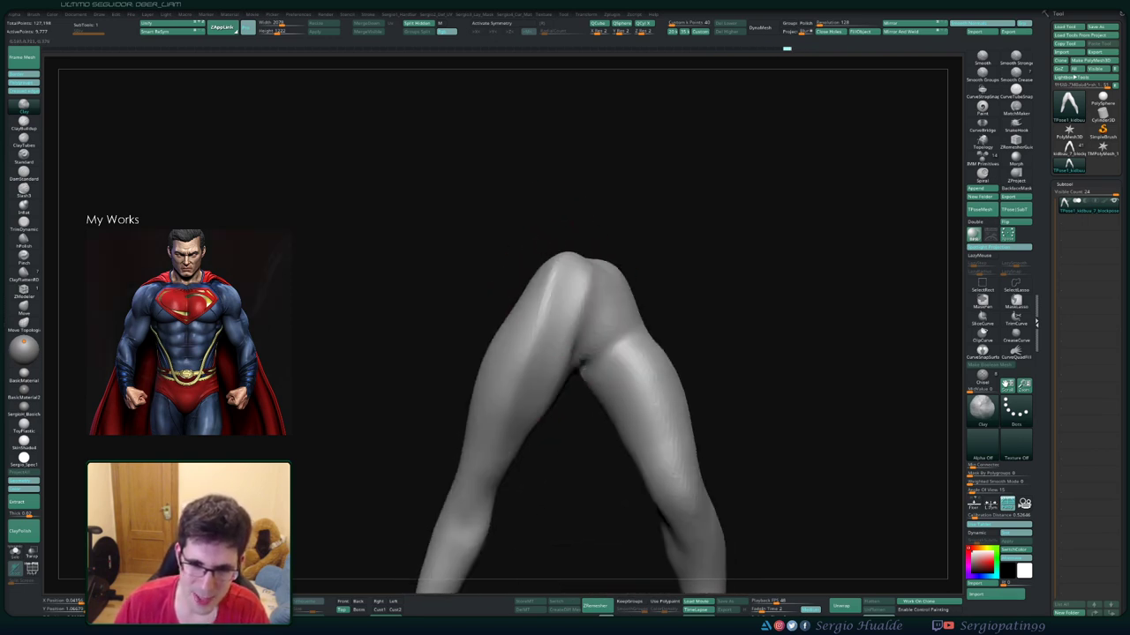
{"action": "key", "text": "ctrl+shift"}
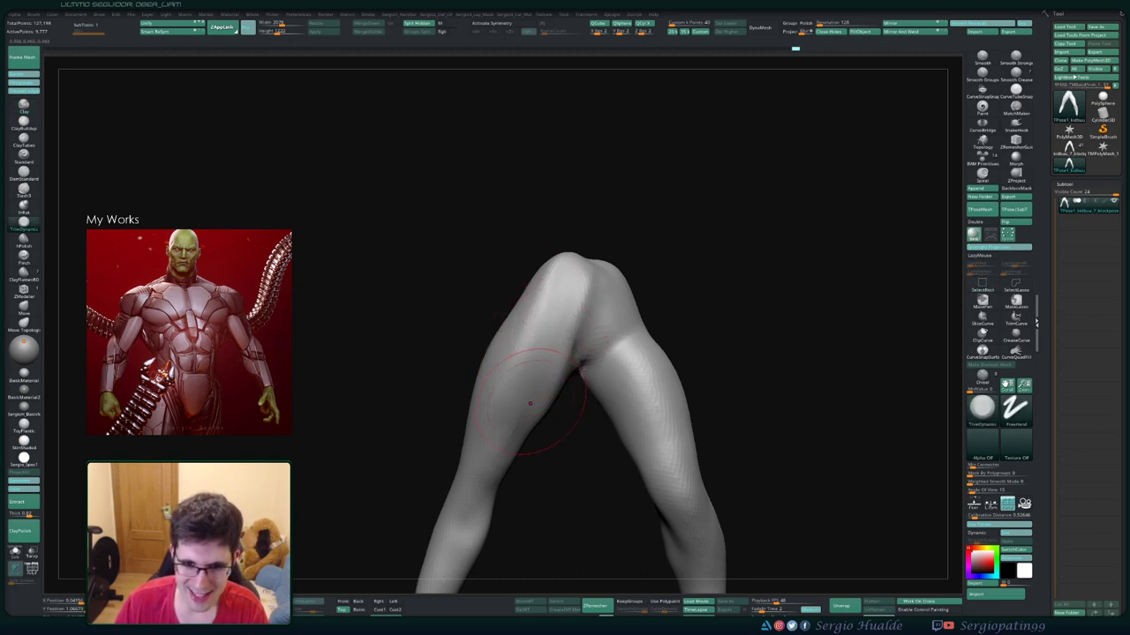
{"action": "mouse_move", "coordinate": [530, 403]}
{"action": "right_mouse_down"}
{"action": "mouse_move", "coordinate": [565, 203]}
{"action": "mouse_move", "coordinate": [545, 248]}
{"action": "right_mouse_up"}
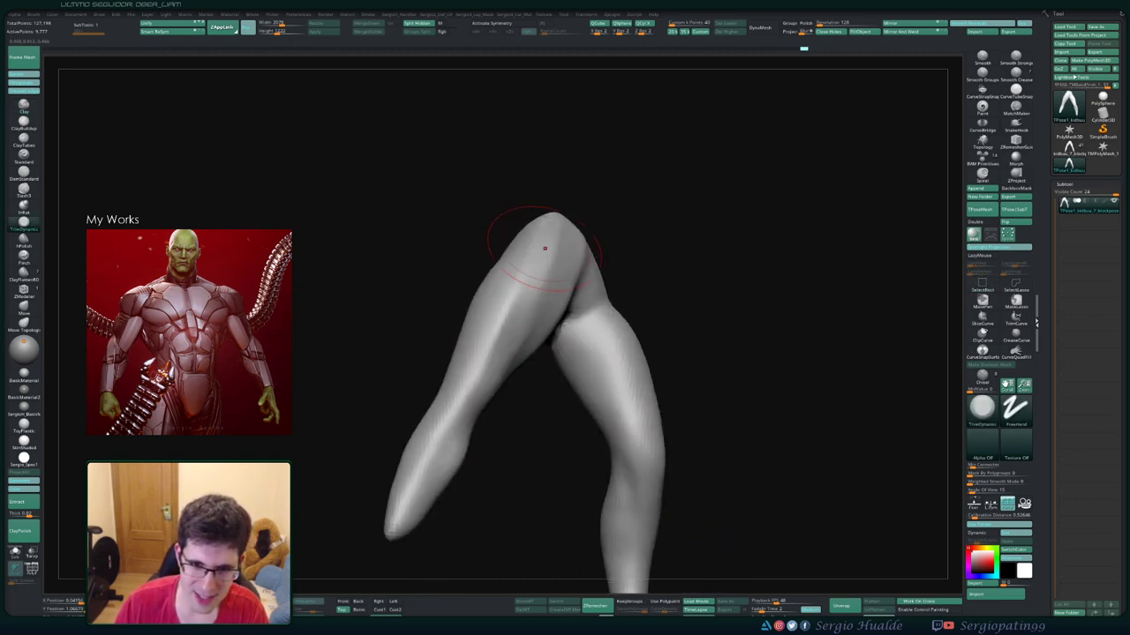
{"action": "right_click_drag", "start_coordinate": [475, 385], "coordinate": [604, 238]}
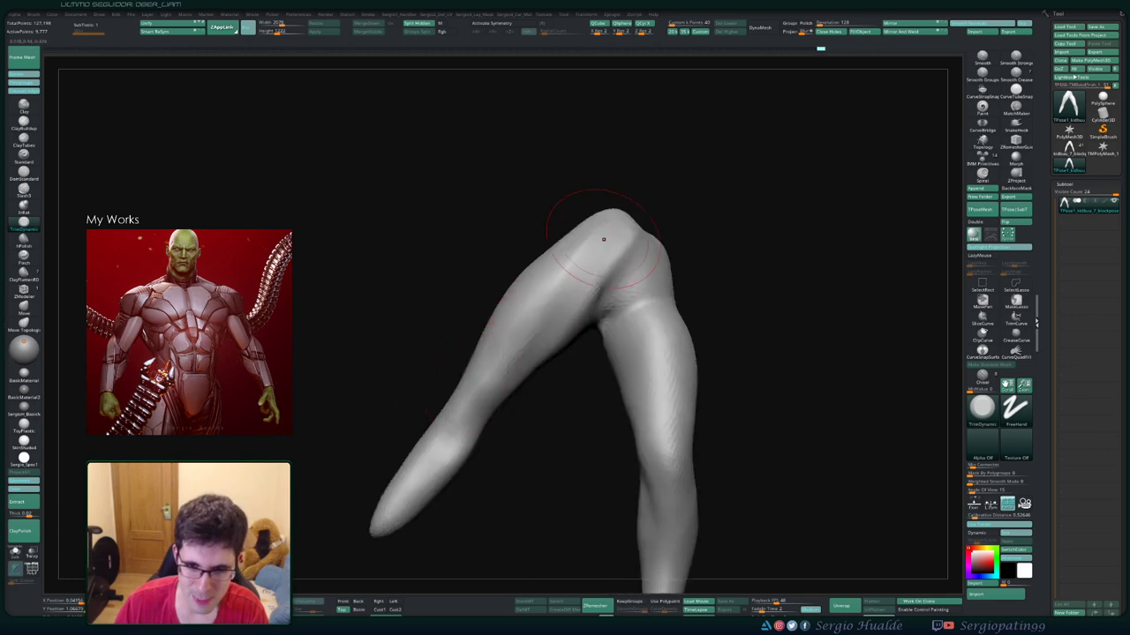
{"action": "right_click_drag", "start_coordinate": [508, 291], "coordinate": [585, 239]}
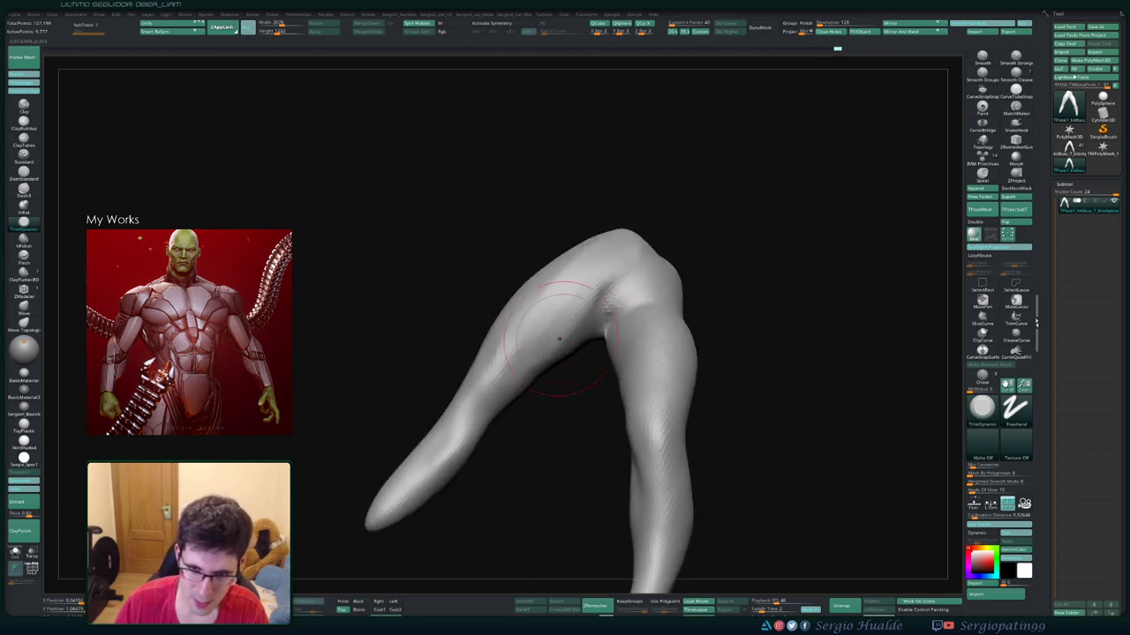
{"action": "right_click_drag", "start_coordinate": [549, 360], "coordinate": [587, 302]}
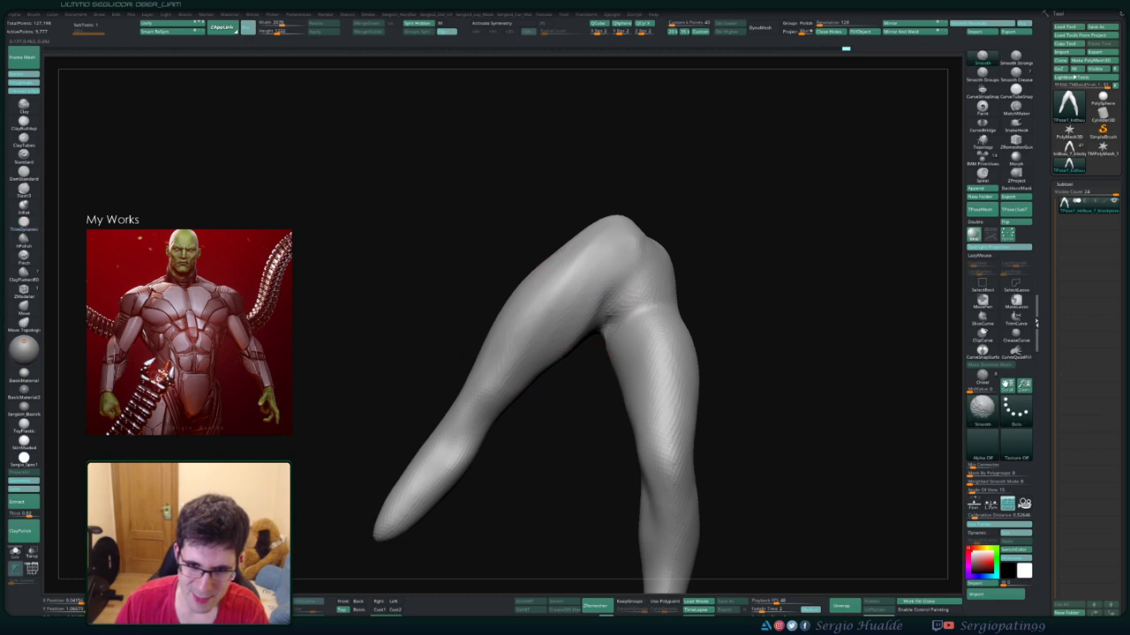
{"action": "right_click_drag", "start_coordinate": [554, 337], "coordinate": [567, 378]}
{"action": "left_click_drag", "start_coordinate": [640, 375], "coordinate": [675, 401], "text": "ctrl"}
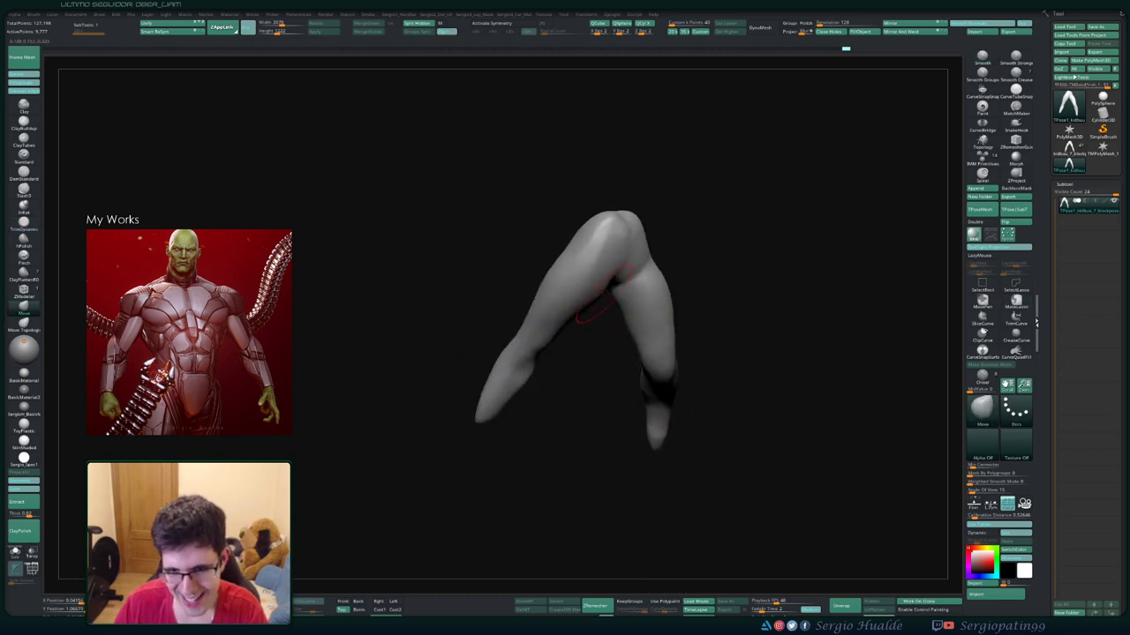
{"action": "right_click_drag", "start_coordinate": [565, 335], "coordinate": [583, 371]}
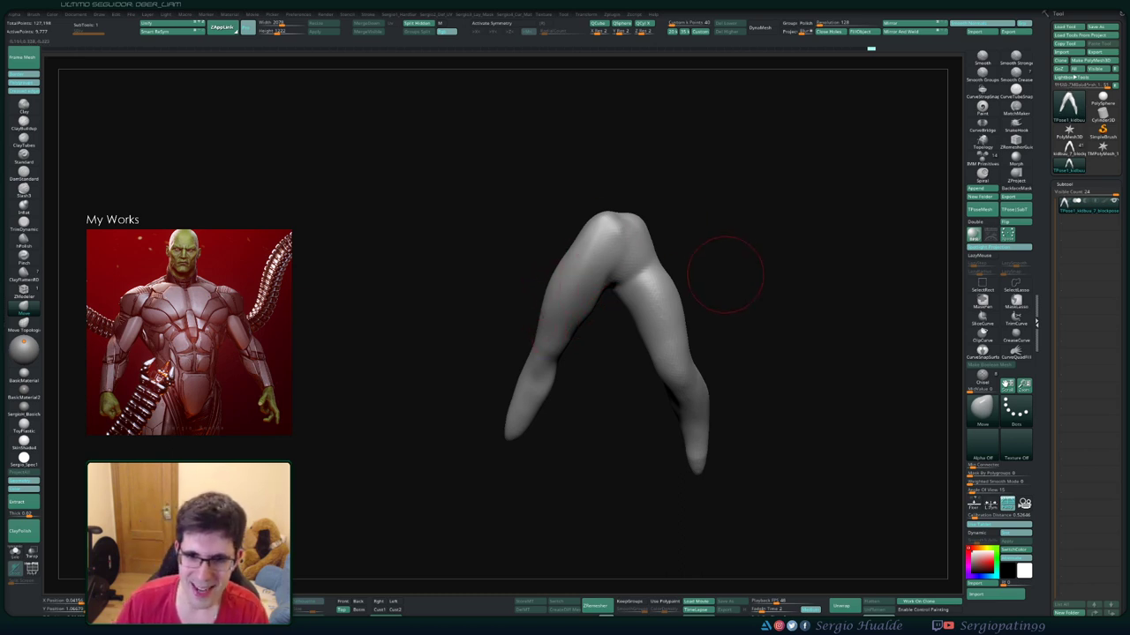
Push the isolated legs' thighs and buttocks into shape with Move, then unhide the full Buu figure
{"action": "mouse_move", "coordinate": [727, 265]}
{"action": "right_mouse_down"}
{"action": "mouse_move", "coordinate": [664, 270]}
{"action": "mouse_move", "coordinate": [610, 235]}
{"action": "right_mouse_up"}
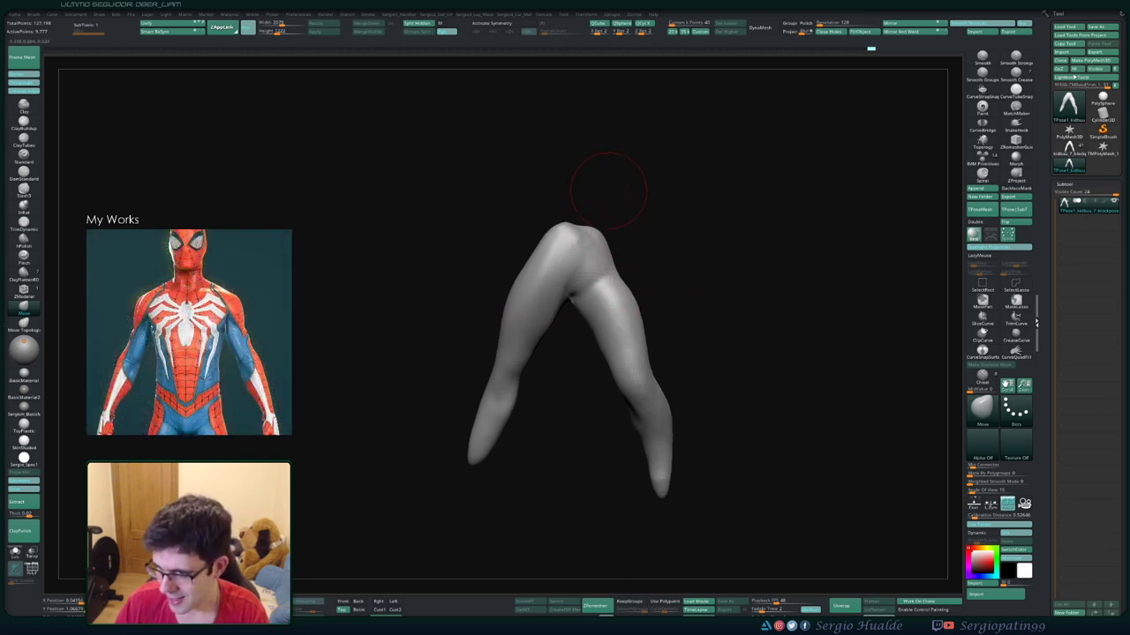
{"action": "right_click_drag", "start_coordinate": [608, 188], "coordinate": [571, 261]}
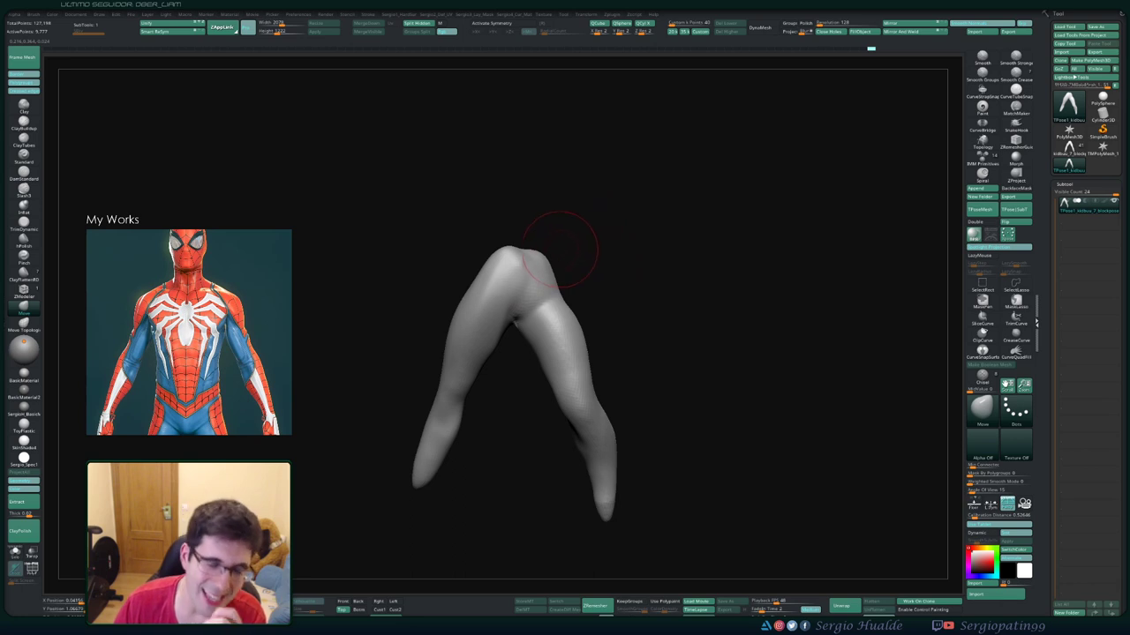
{"action": "right_click_drag", "start_coordinate": [519, 303], "coordinate": [608, 275]}
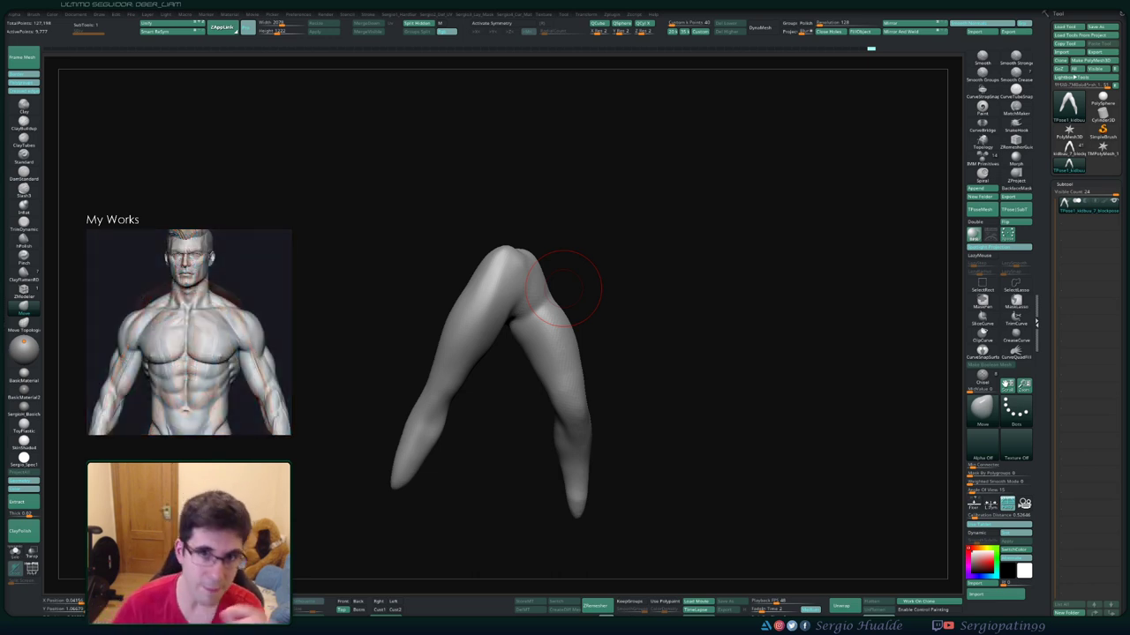
{"action": "left_click_drag", "start_coordinate": [653, 344], "coordinate": [609, 345]}
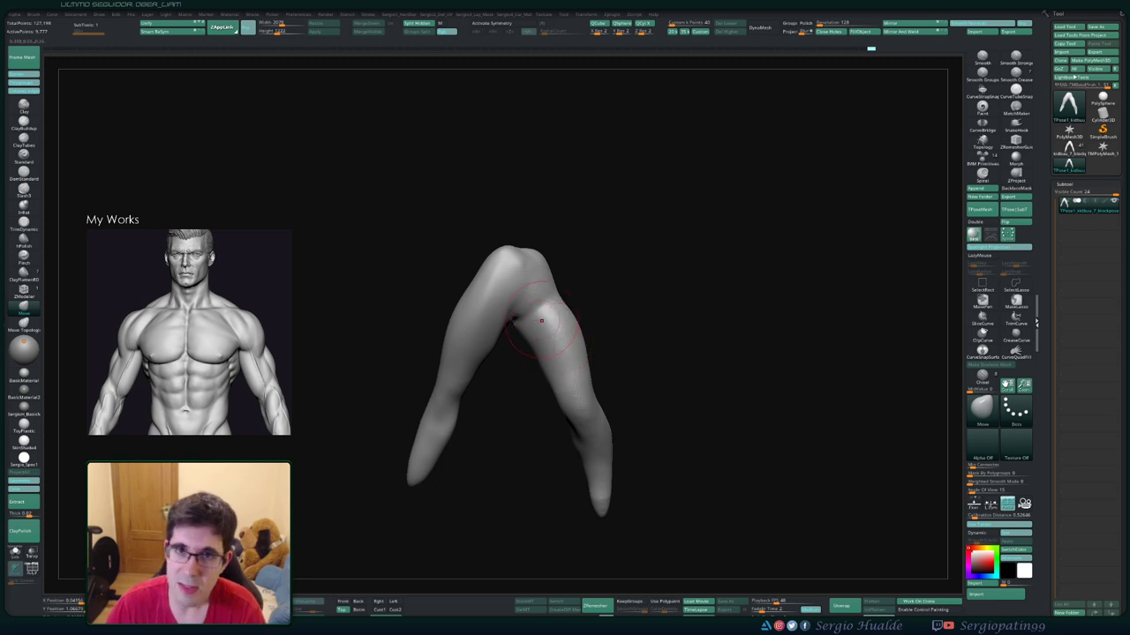
{"action": "right_click_drag", "start_coordinate": [521, 332], "coordinate": [543, 324]}
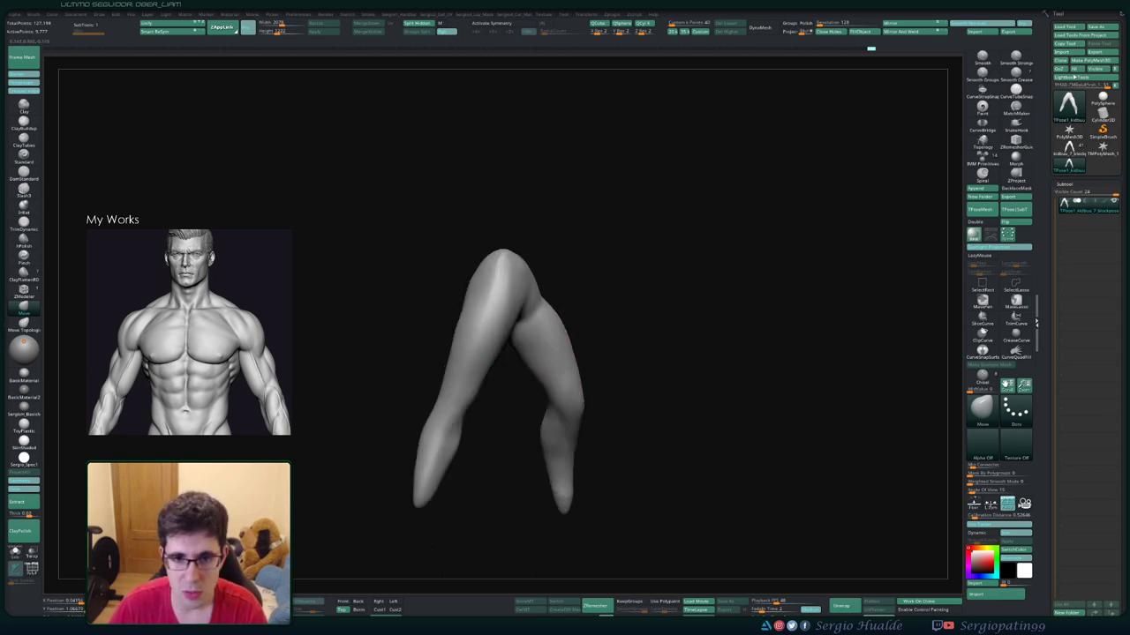
{"action": "left_click", "coordinate": [591, 313], "text": "ctrl+shift"}
Reshape the front thigh with Move Topological and turn on the Polyframe wireframe
{"action": "left_click_drag", "start_coordinate": [597, 345], "coordinate": [618, 344]}
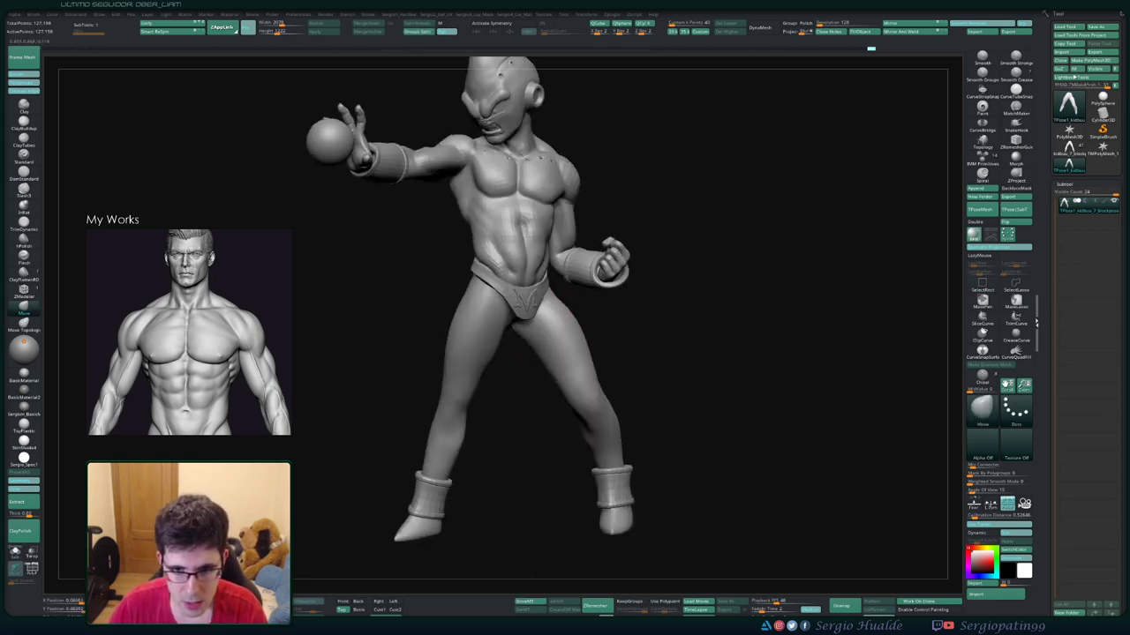
{"action": "right_click_drag", "start_coordinate": [608, 344], "coordinate": [584, 322], "text": "ctrl"}
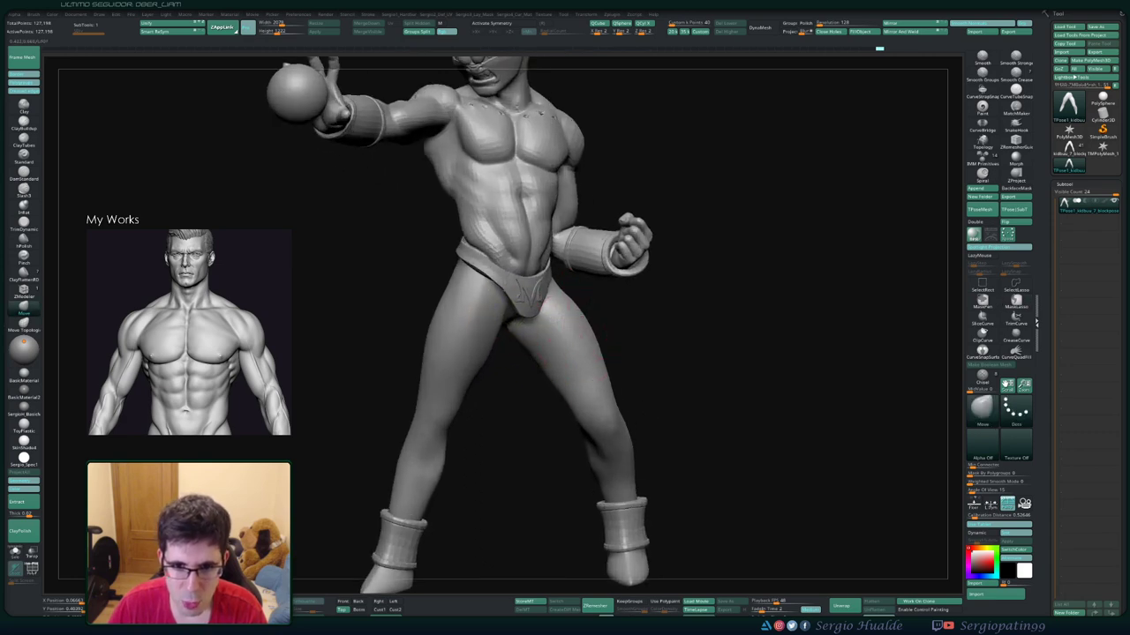
{"action": "key", "text": "b"}
{"action": "key", "text": "m"}
{"action": "key", "text": "t"}
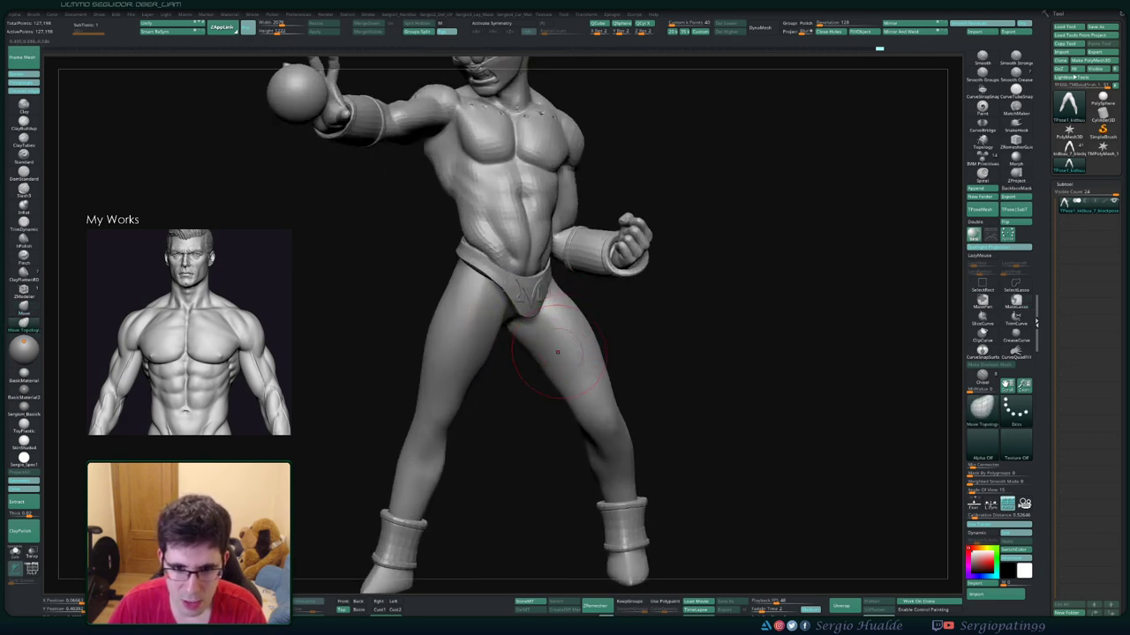
{"action": "right_click_drag", "start_coordinate": [556, 351], "coordinate": [596, 346]}
{"action": "key", "text": "shift+f"}
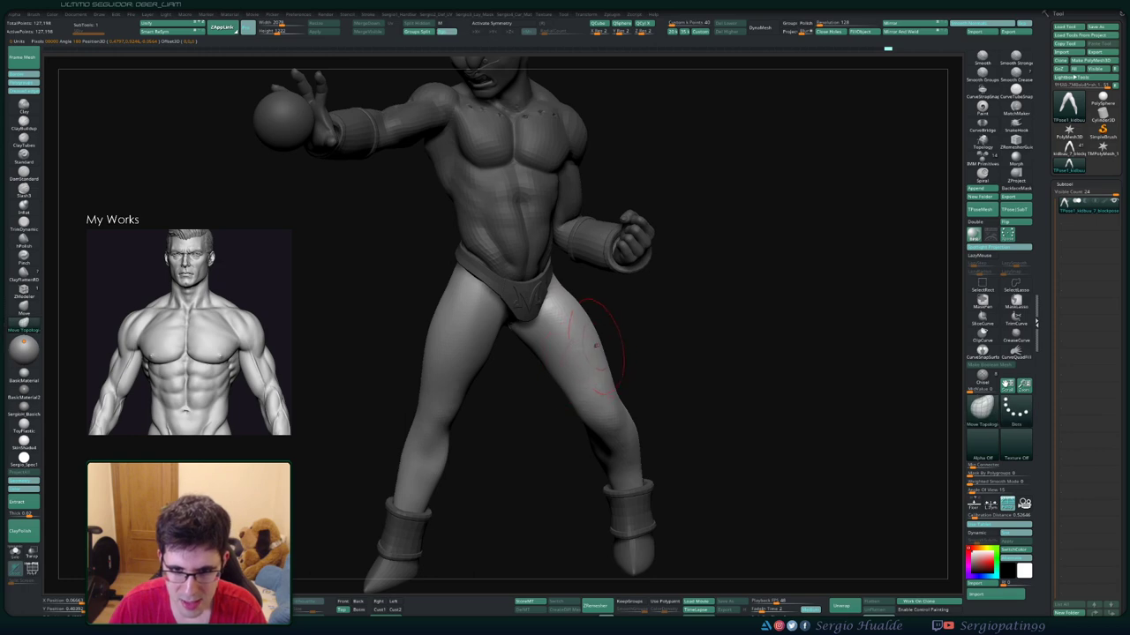
Pick the Clay brush (B-C-L) and turn the figure to view the torso
{"action": "key", "text": "b"}
{"action": "key", "text": "c"}
{"action": "key", "text": "l"}
{"action": "right_click_drag", "start_coordinate": [570, 360], "coordinate": [532, 338]}
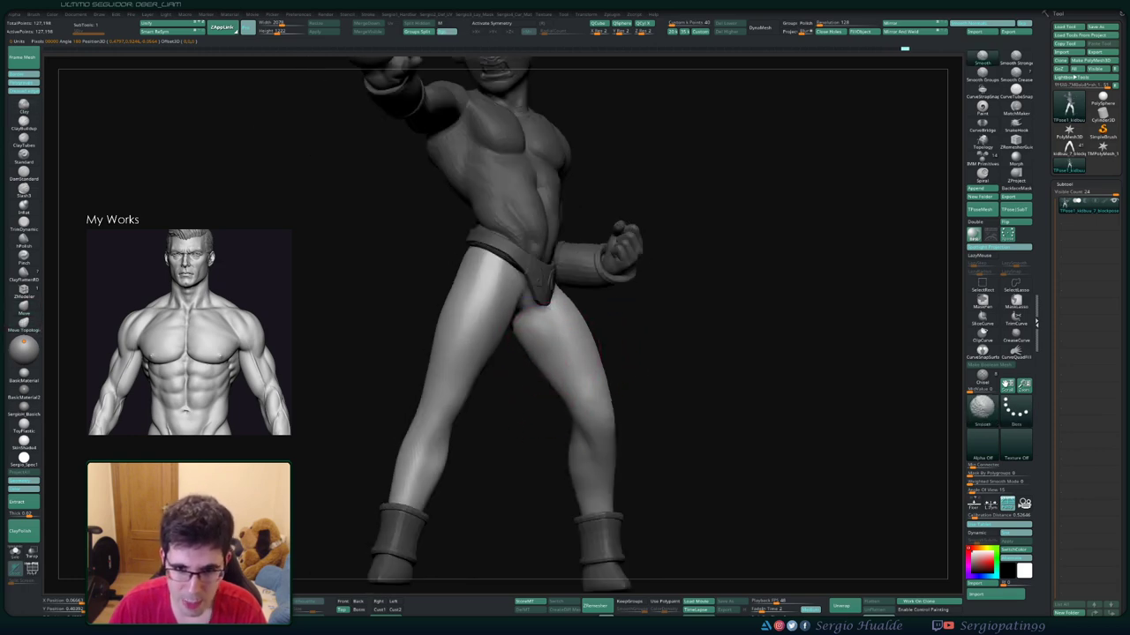
{"action": "mouse_move", "coordinate": [547, 371]}
{"action": "right_mouse_down"}
{"action": "mouse_move", "coordinate": [555, 388]}
{"action": "mouse_move", "coordinate": [545, 369]}
{"action": "right_mouse_up"}
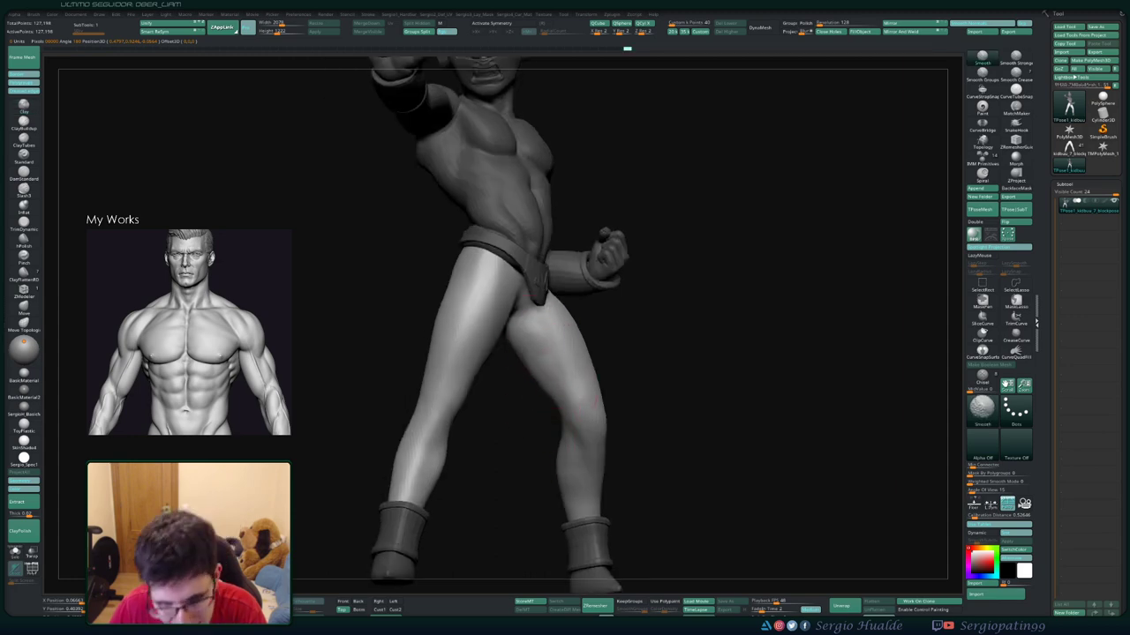
{"action": "mouse_move", "coordinate": [544, 404]}
{"action": "right_mouse_down"}
{"action": "mouse_move", "coordinate": [565, 365]}
{"action": "mouse_move", "coordinate": [559, 346]}
{"action": "mouse_move", "coordinate": [550, 429]}
{"action": "right_mouse_up"}
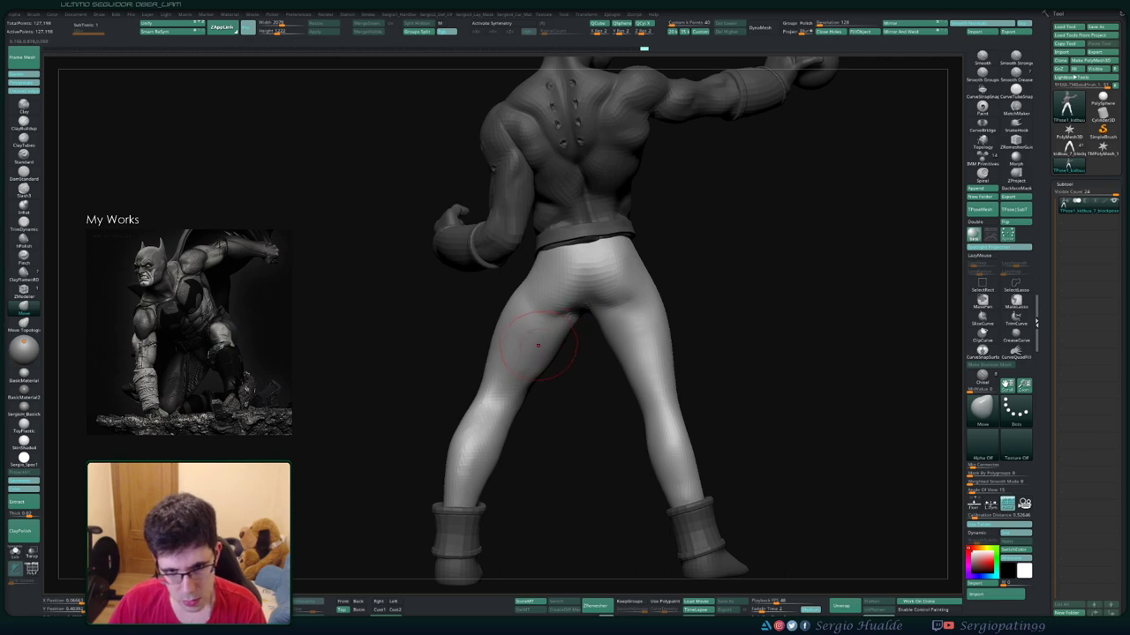
Smooth the back of the thighs and hips from behind
{"action": "right_click_drag", "start_coordinate": [508, 346], "coordinate": [486, 361]}
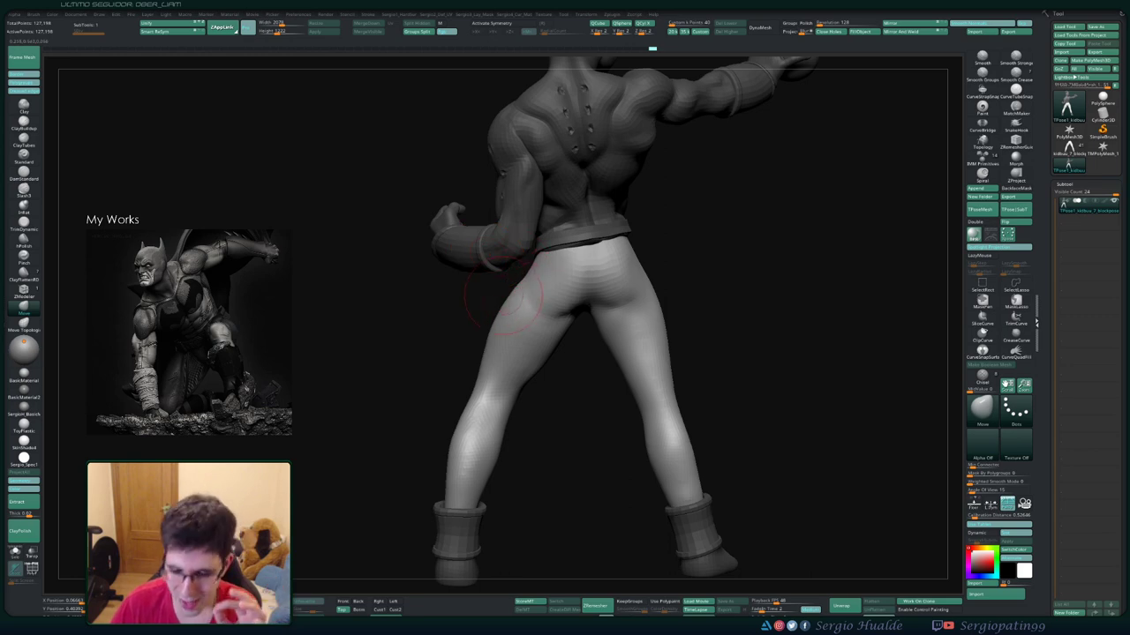
{"action": "mouse_move", "coordinate": [521, 349]}
{"action": "right_mouse_down"}
{"action": "mouse_move", "coordinate": [536, 366]}
{"action": "mouse_move", "coordinate": [481, 356]}
{"action": "right_mouse_up"}
{"action": "key", "text": "shift"}
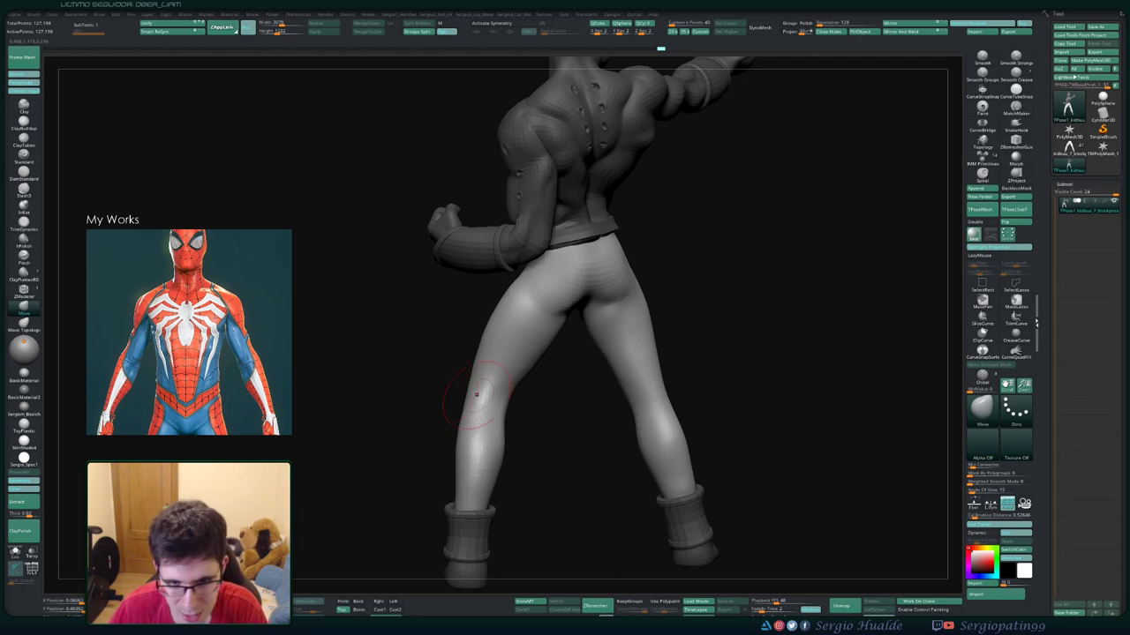
{"action": "mouse_move", "coordinate": [476, 394]}
{"action": "right_mouse_down"}
{"action": "mouse_move", "coordinate": [425, 397]}
{"action": "mouse_move", "coordinate": [427, 362]}
{"action": "mouse_move", "coordinate": [433, 419]}
{"action": "mouse_move", "coordinate": [454, 426]}
{"action": "right_mouse_up"}
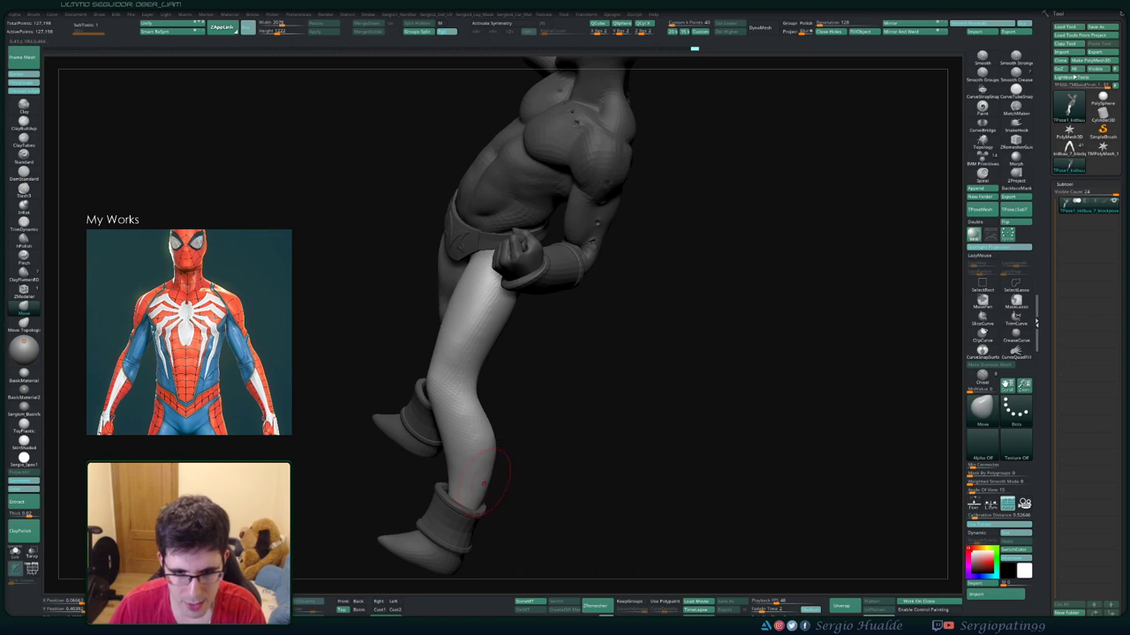
{"action": "mouse_move", "coordinate": [476, 477]}
{"action": "right_mouse_down"}
{"action": "mouse_move", "coordinate": [475, 428]}
{"action": "mouse_move", "coordinate": [512, 454]}
{"action": "right_mouse_up"}
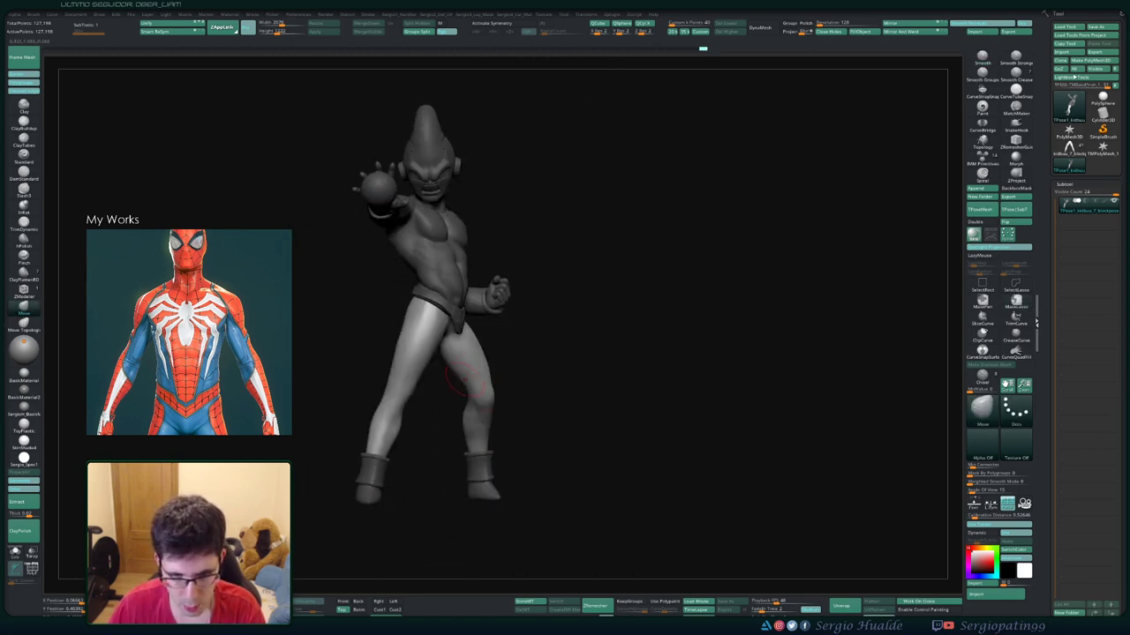
{"action": "mouse_move", "coordinate": [459, 379]}
{"action": "right_mouse_down"}
{"action": "mouse_move", "coordinate": [498, 383]}
{"action": "mouse_move", "coordinate": [481, 378]}
{"action": "mouse_move", "coordinate": [488, 335]}
{"action": "right_mouse_up"}
Build up the hip and thigh surface with the Clay brush
{"action": "key", "text": "b"}
{"action": "key", "text": "c"}
{"action": "key", "text": "l"}
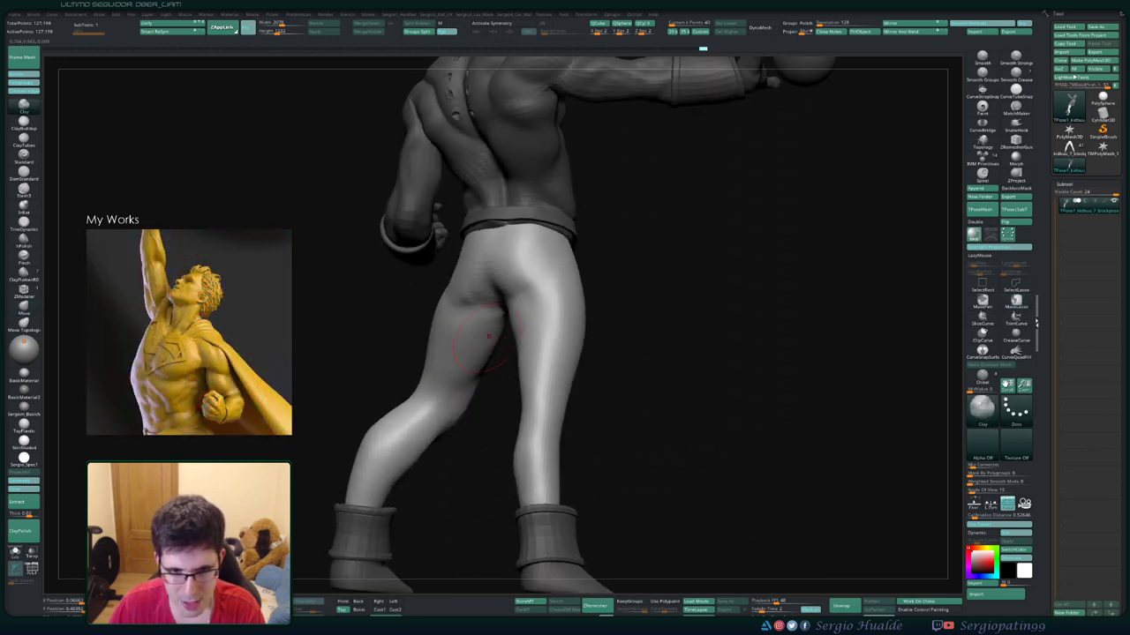
{"action": "left_click_drag", "start_coordinate": [476, 366], "coordinate": [500, 304], "text": "shift"}
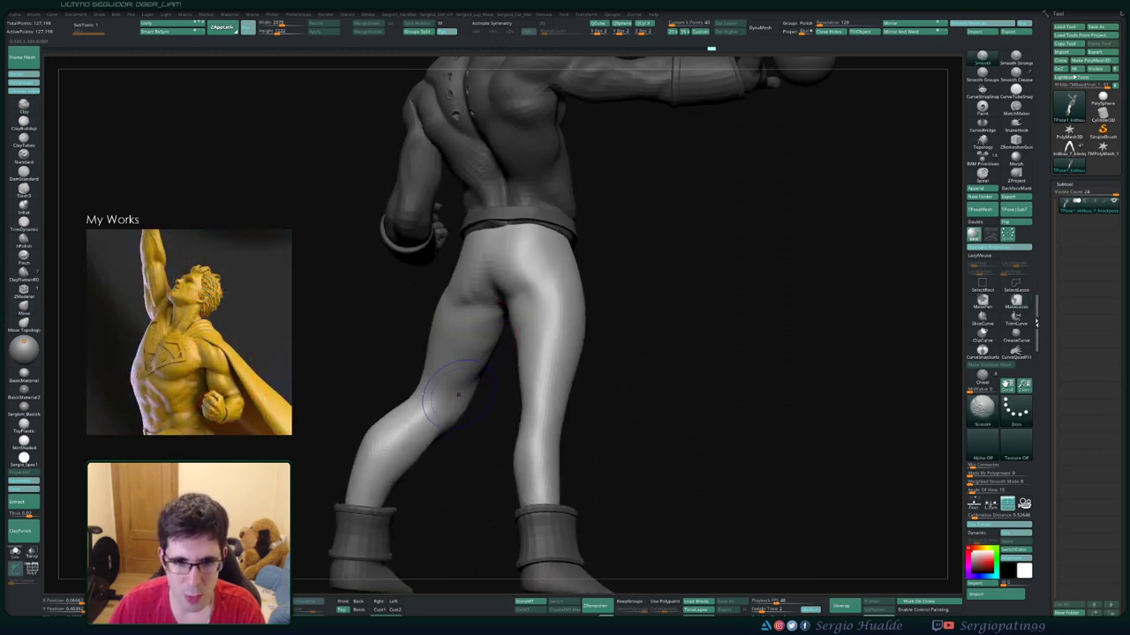
{"action": "right_click_drag", "start_coordinate": [458, 395], "coordinate": [501, 362]}
Alternate Move and Clay brushes on the hips and buttocks, then frame the whole figure
{"action": "key", "text": "b"}
{"action": "key", "text": "m"}
{"action": "key", "text": "v"}
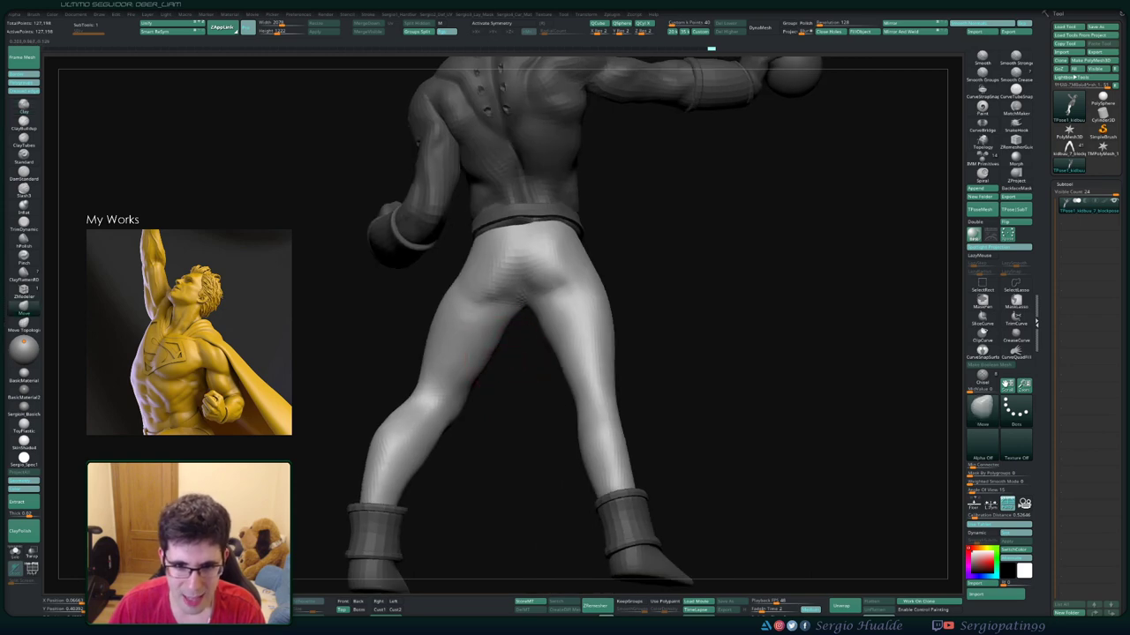
{"action": "key", "text": "b"}
{"action": "key", "text": "c"}
{"action": "key", "text": "l"}
{"action": "right_click_drag", "start_coordinate": [481, 353], "coordinate": [512, 300]}
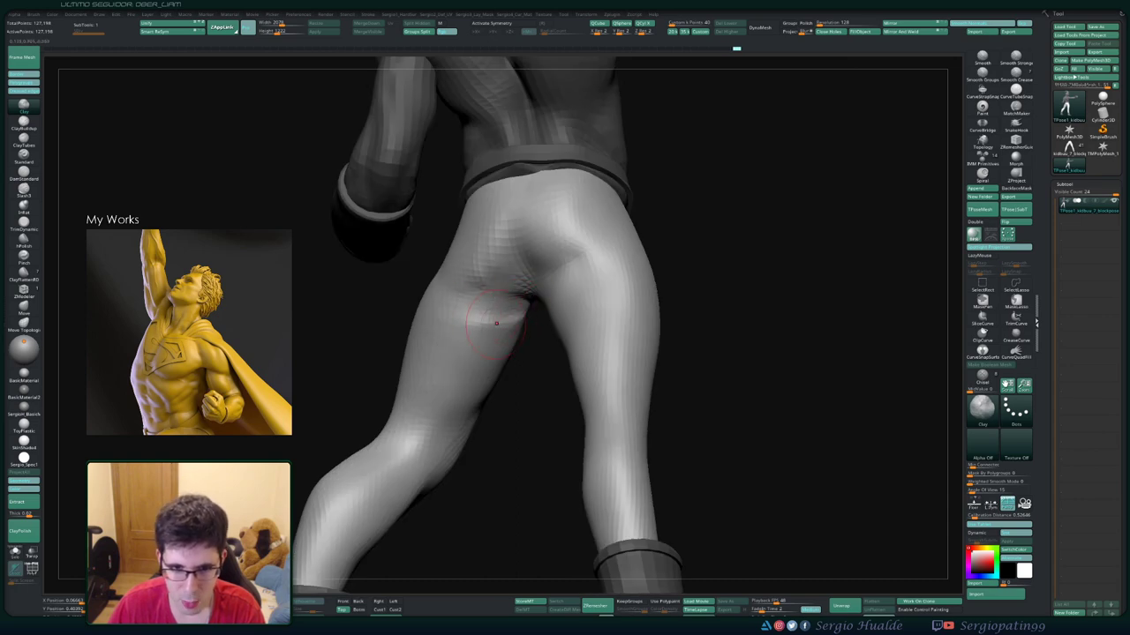
{"action": "mouse_move", "coordinate": [483, 339]}
{"action": "right_mouse_down"}
{"action": "mouse_move", "coordinate": [485, 318]}
{"action": "mouse_move", "coordinate": [501, 309]}
{"action": "mouse_move", "coordinate": [476, 419]}
{"action": "mouse_move", "coordinate": [540, 360]}
{"action": "right_mouse_up"}
{"action": "key", "text": "f"}
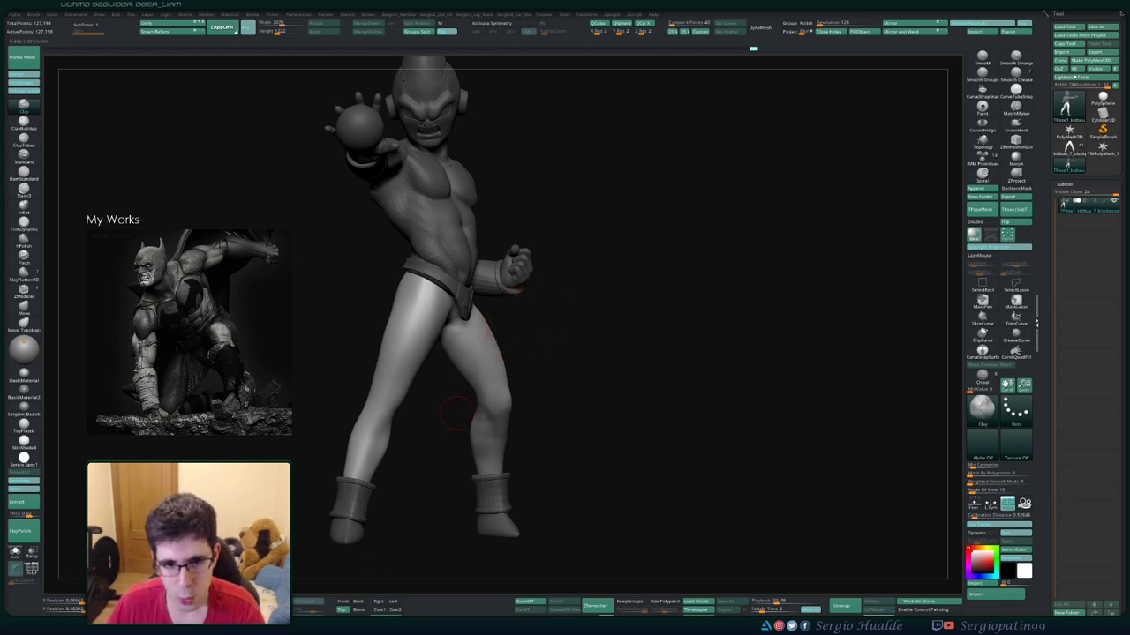
Zoom in, reduce the brush Draw Size, and reframe the figure in a front view
{"action": "left_click_drag", "start_coordinate": [455, 412], "coordinate": [490, 412]}
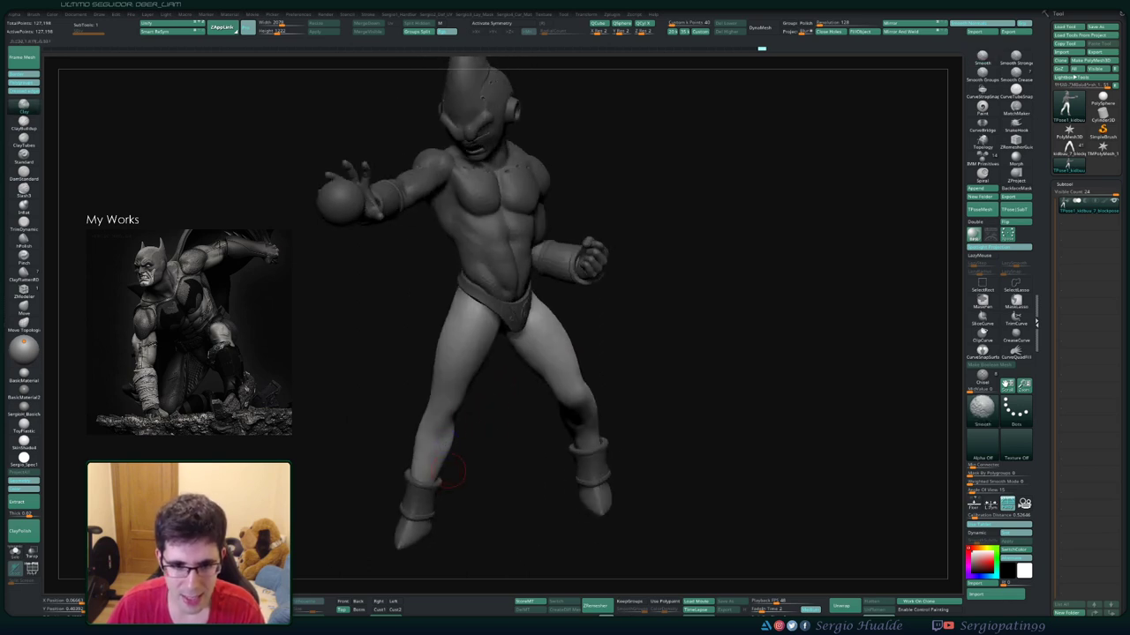
{"action": "scroll", "coordinate": [446, 444], "scroll_direction": "up", "scroll_amount": 3}
{"action": "scroll", "coordinate": [455, 450], "scroll_direction": "up", "scroll_amount": 3}
{"action": "key", "text": "s"}
{"action": "left_click_drag", "start_coordinate": [469, 460], "coordinate": [458, 448]}
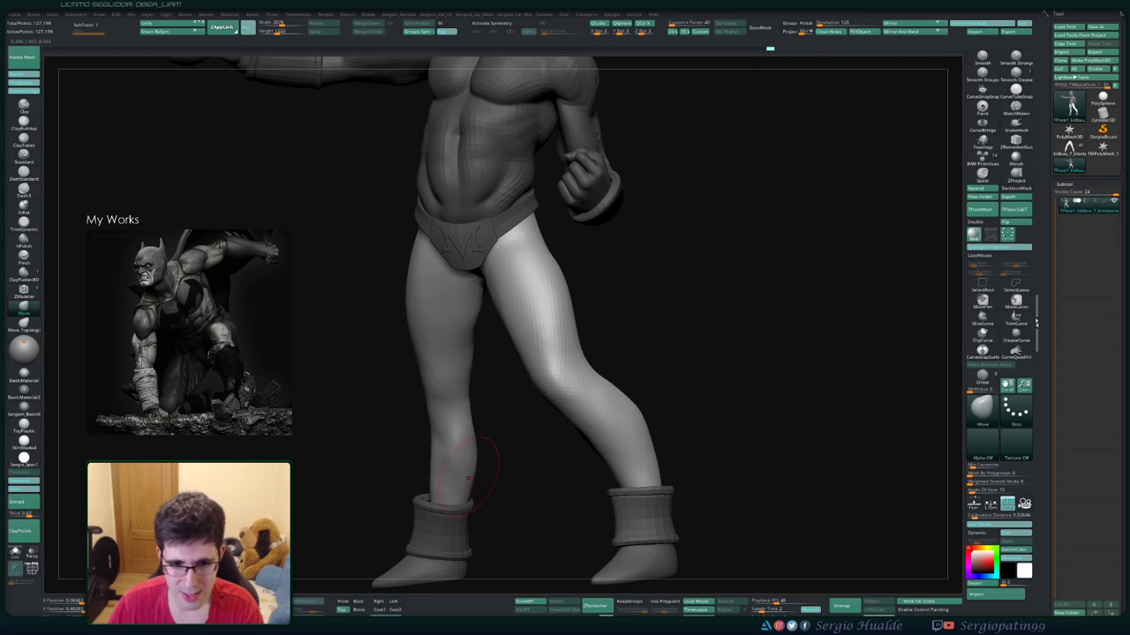
{"action": "mouse_move", "coordinate": [475, 468]}
{"action": "left_mouse_down"}
{"action": "mouse_move", "coordinate": [484, 461]}
{"action": "mouse_move", "coordinate": [444, 490]}
{"action": "left_mouse_up"}
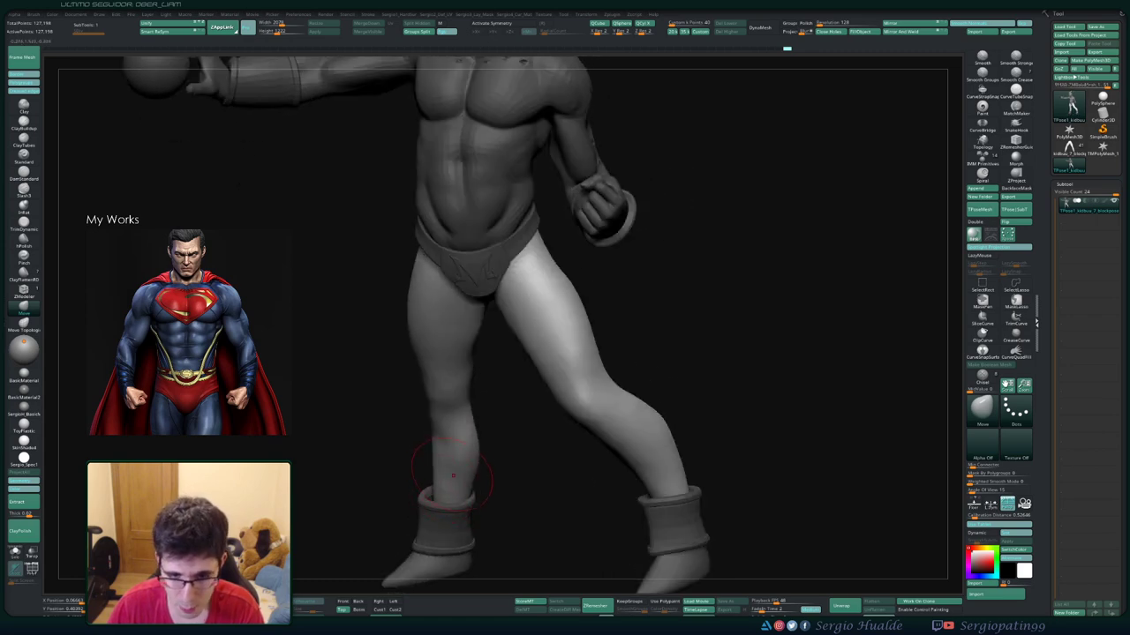
{"action": "mouse_move", "coordinate": [463, 468]}
{"action": "left_mouse_down"}
{"action": "mouse_move", "coordinate": [488, 458]}
{"action": "mouse_move", "coordinate": [521, 481]}
{"action": "mouse_move", "coordinate": [496, 419]}
{"action": "mouse_move", "coordinate": [533, 476]}
{"action": "mouse_move", "coordinate": [565, 415]}
{"action": "left_mouse_up"}
{"action": "left_click_drag", "start_coordinate": [706, 353], "coordinate": [732, 353]}
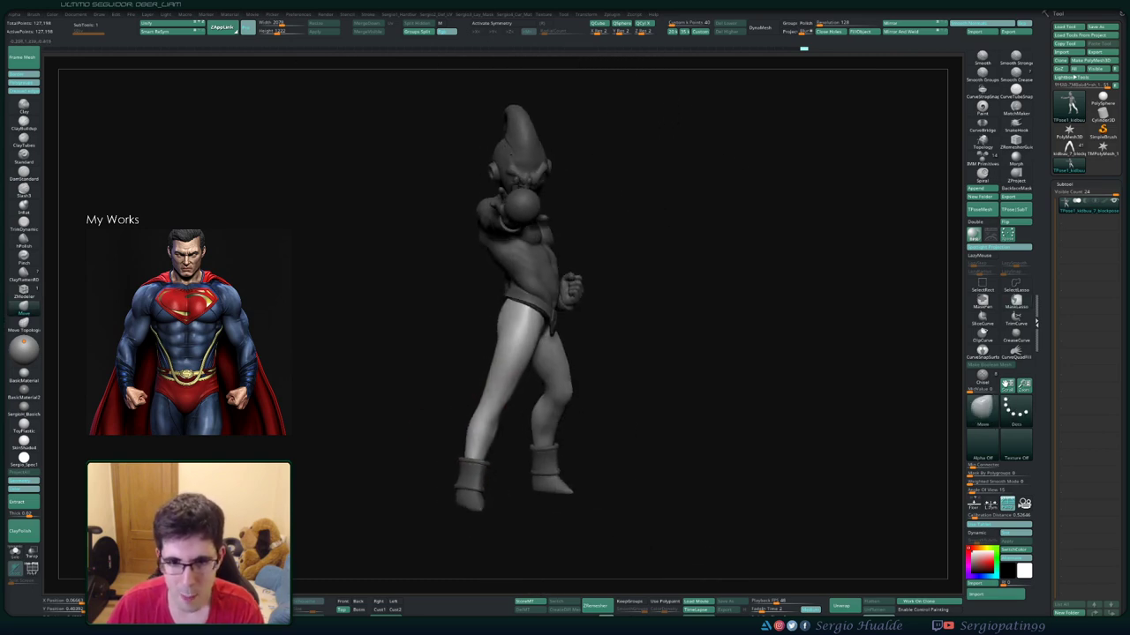
{"action": "left_click_drag", "start_coordinate": [424, 406], "coordinate": [501, 402]}
{"action": "left_click_drag", "start_coordinate": [505, 361], "coordinate": [484, 396], "text": "alt"}
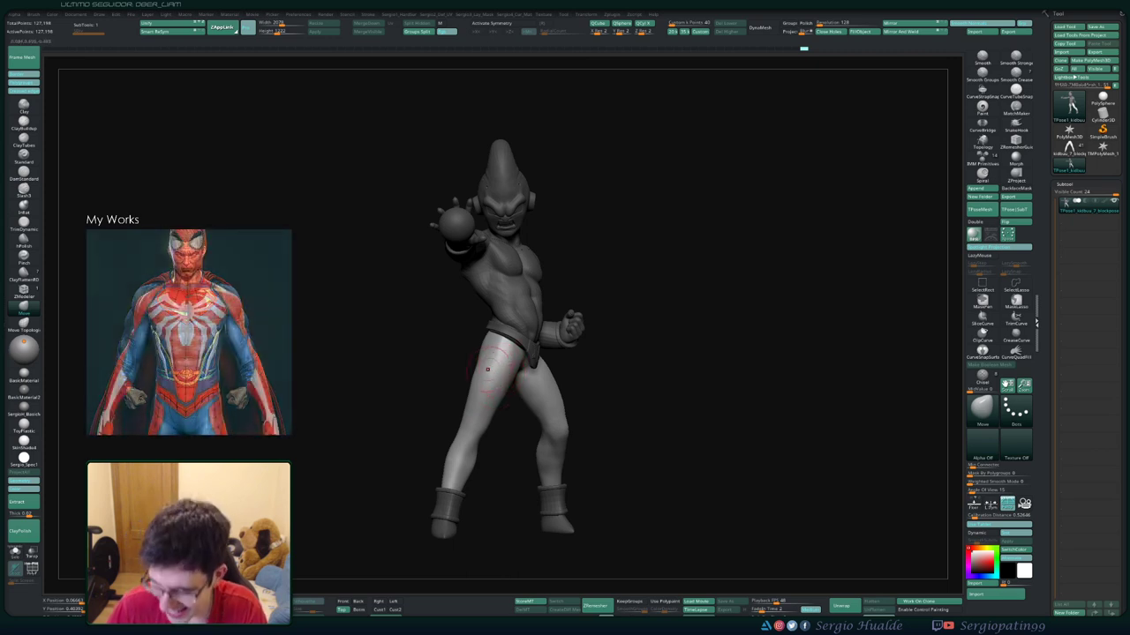
{"action": "mouse_move", "coordinate": [497, 386]}
{"action": "left_mouse_down"}
{"action": "mouse_move", "coordinate": [547, 388]}
{"action": "mouse_move", "coordinate": [498, 407]}
{"action": "left_mouse_up"}
Mask the whole model with MaskLasso, leaving one leg unmasked
{"action": "key", "text": "f"}
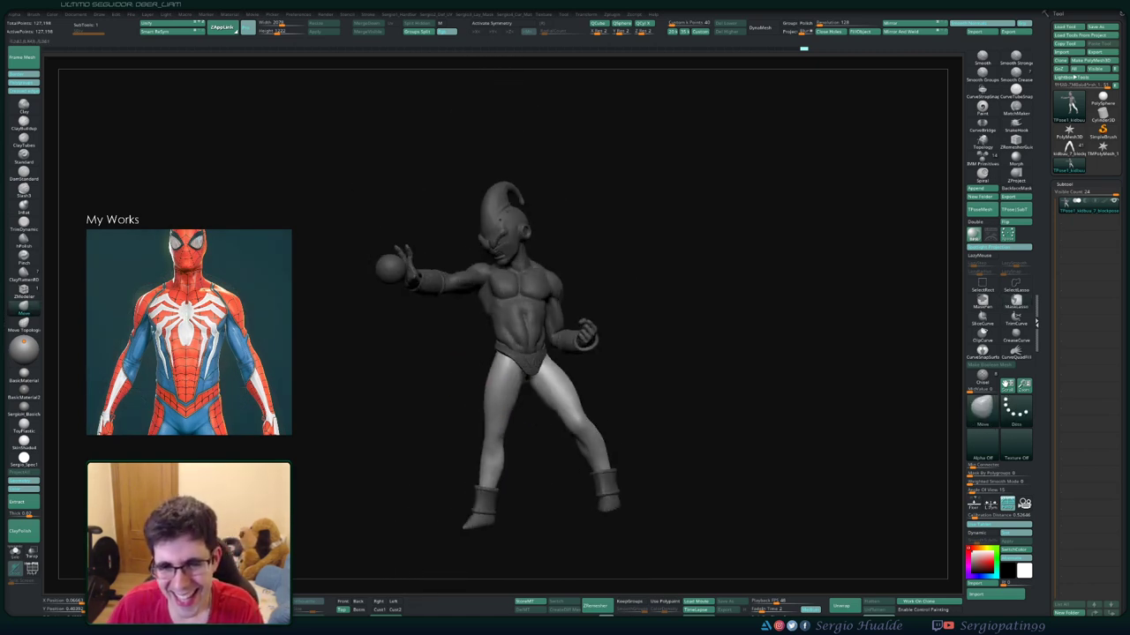
{"action": "mouse_move", "coordinate": [671, 370]}
{"action": "left_mouse_down"}
{"action": "mouse_move", "coordinate": [706, 315]}
{"action": "mouse_move", "coordinate": [540, 233]}
{"action": "mouse_move", "coordinate": [653, 538]}
{"action": "left_mouse_up"}
{"action": "left_click_drag", "start_coordinate": [794, 397], "coordinate": [618, 397]}
{"action": "left_click_drag", "start_coordinate": [759, 353], "coordinate": [666, 284]}
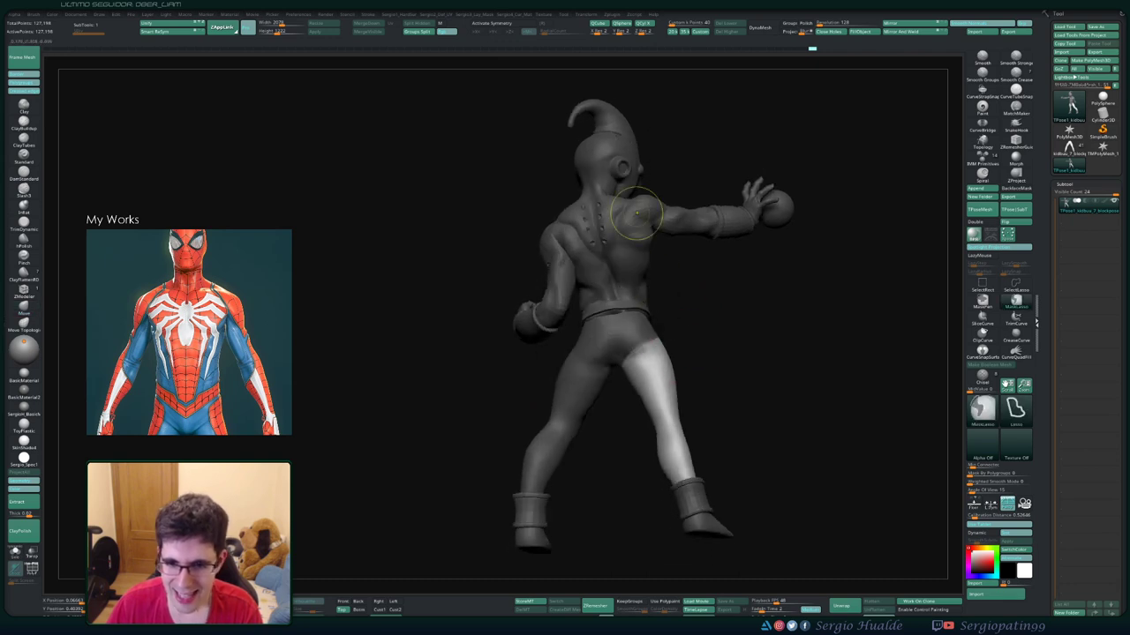
{"action": "mouse_move", "coordinate": [688, 291]}
{"action": "left_mouse_down"}
{"action": "mouse_move", "coordinate": [576, 358]}
{"action": "mouse_move", "coordinate": [594, 382]}
{"action": "left_mouse_up"}
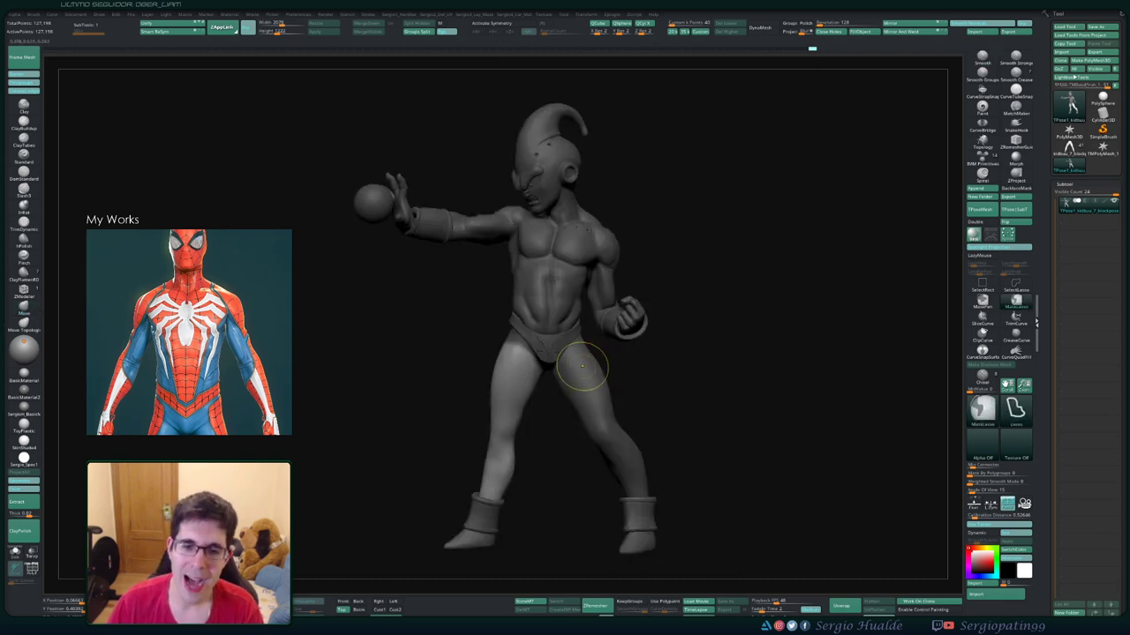
{"action": "left_click", "coordinate": [638, 383], "text": "ctrl"}
{"action": "left_click_drag", "start_coordinate": [406, 534], "coordinate": [578, 437], "text": "ctrl+alt"}
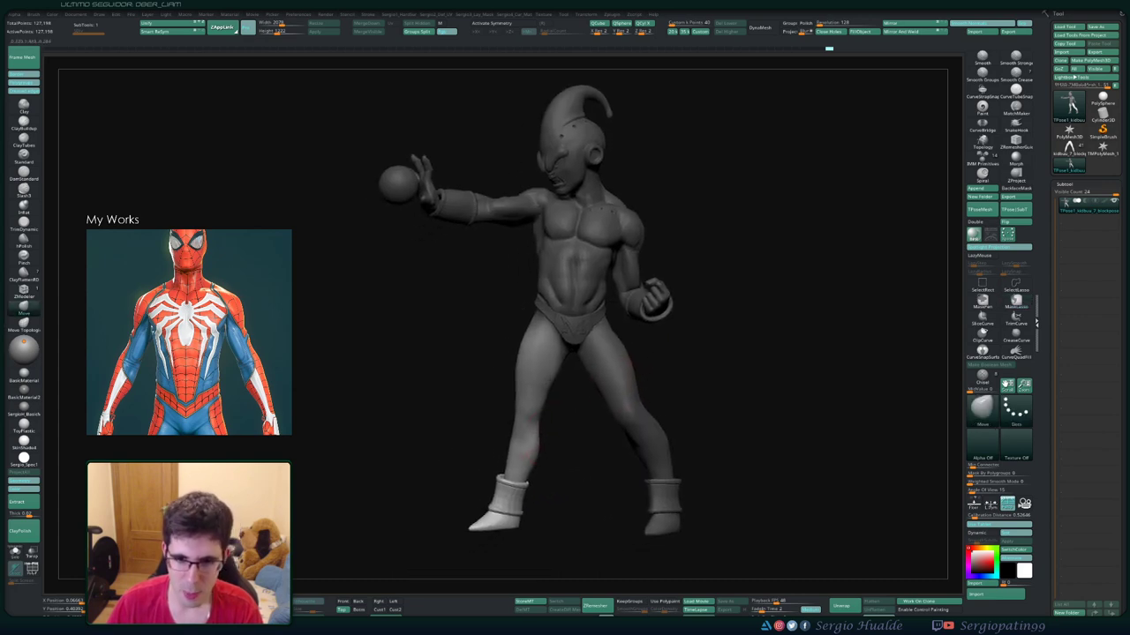
{"action": "mouse_move", "coordinate": [776, 353]}
{"action": "left_mouse_down"}
{"action": "mouse_move", "coordinate": [723, 353]}
{"action": "mouse_move", "coordinate": [758, 353]}
{"action": "left_mouse_up"}
Rotate the unmasked leg slightly at the hip with the Transpose gizmo
{"action": "key", "text": "w"}
{"action": "left_click", "coordinate": [577, 323], "text": "alt"}
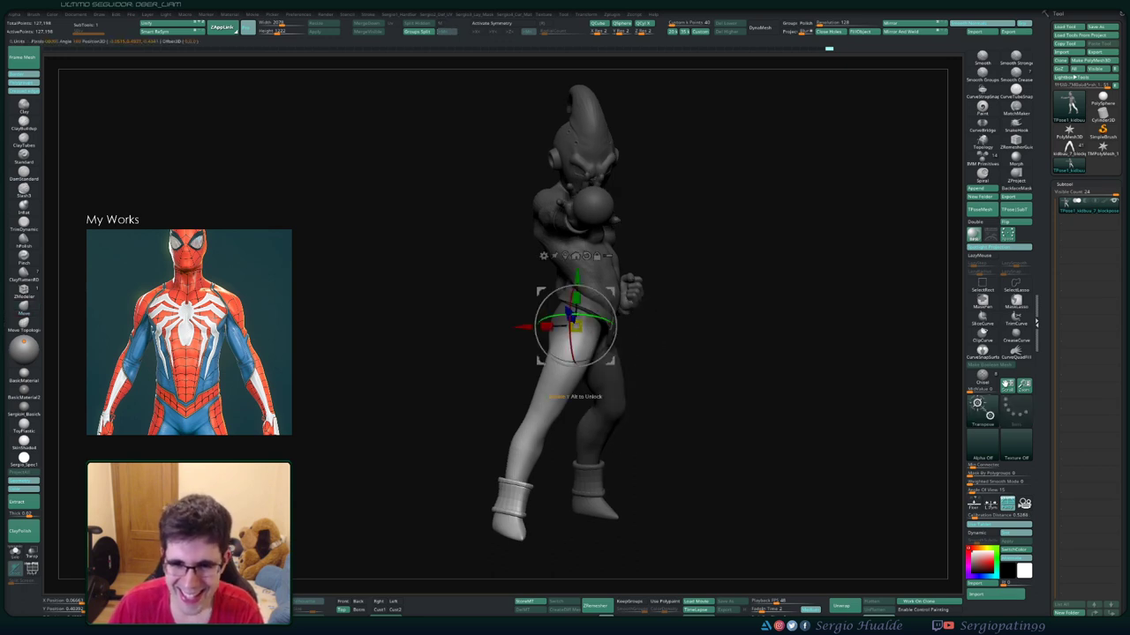
{"action": "left_click_drag", "start_coordinate": [574, 363], "coordinate": [574, 395]}
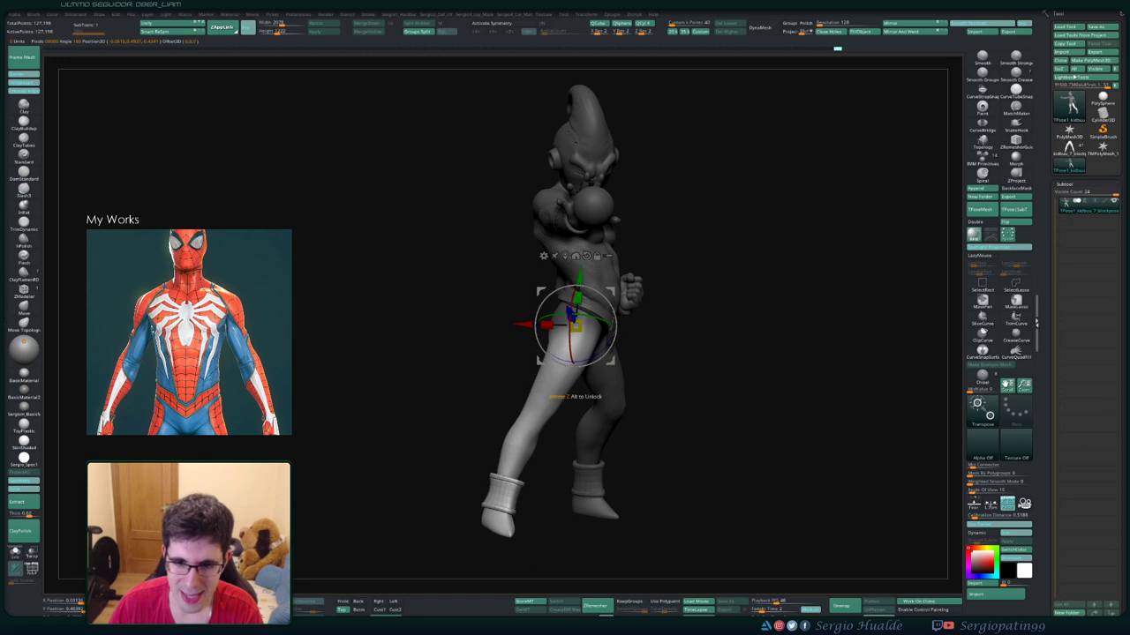
{"action": "left_click_drag", "start_coordinate": [574, 393], "coordinate": [575, 393]}
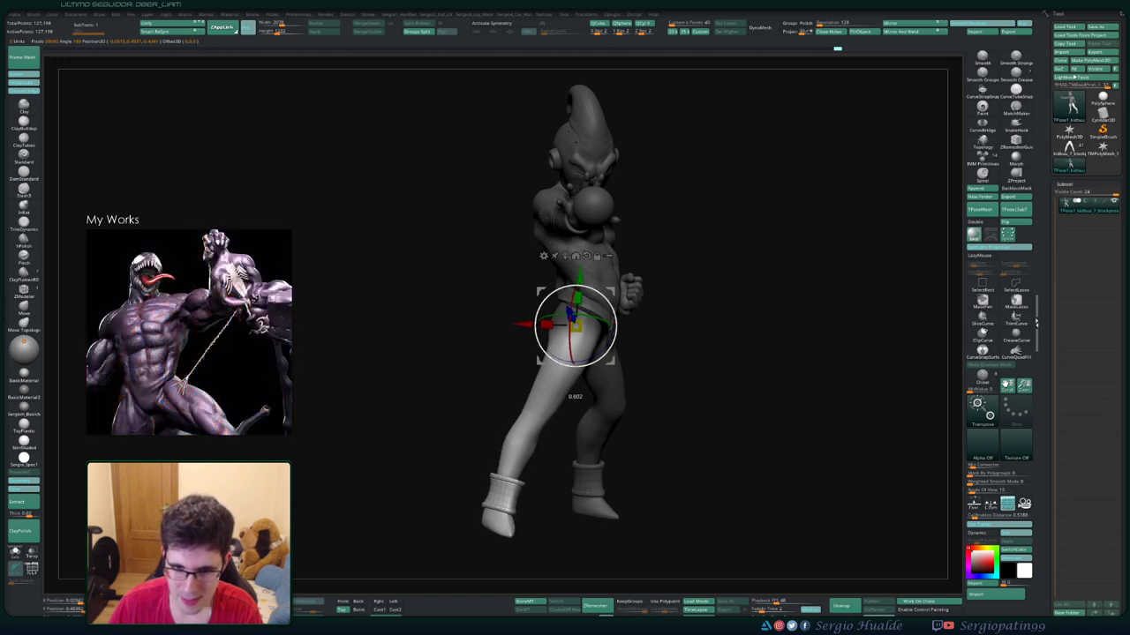
{"action": "key", "text": "q"}
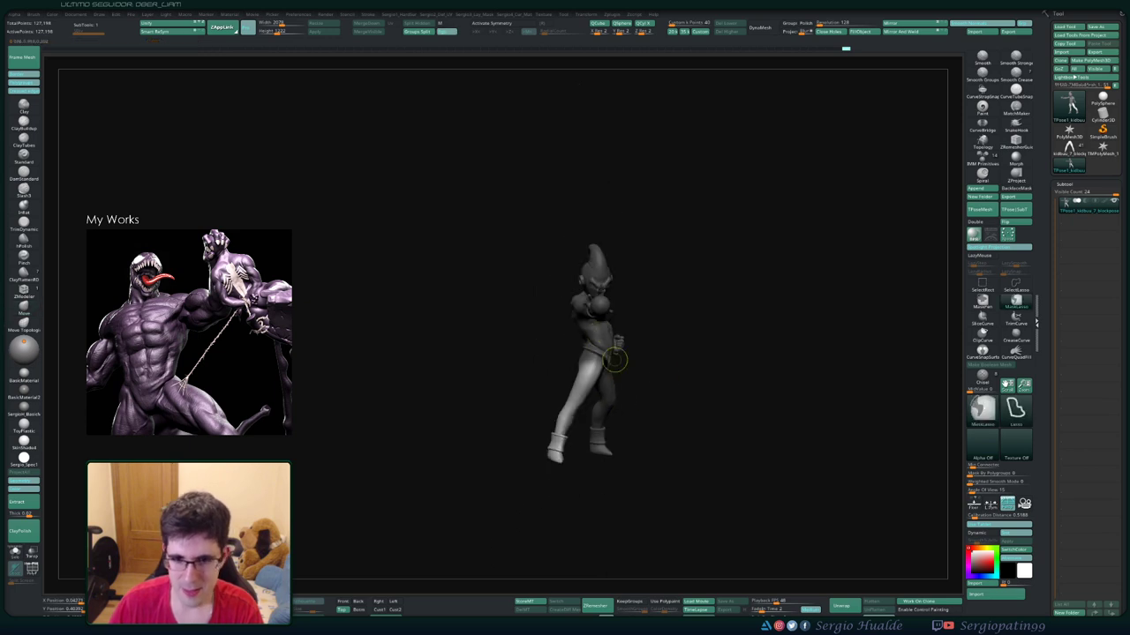
Orbit to the back of the legs, picking Move Topological and then Clay
{"action": "mouse_move", "coordinate": [607, 333]}
{"action": "right_mouse_down"}
{"action": "mouse_move", "coordinate": [652, 380]}
{"action": "mouse_move", "coordinate": [529, 381]}
{"action": "mouse_move", "coordinate": [676, 408]}
{"action": "mouse_move", "coordinate": [591, 413]}
{"action": "right_mouse_up"}
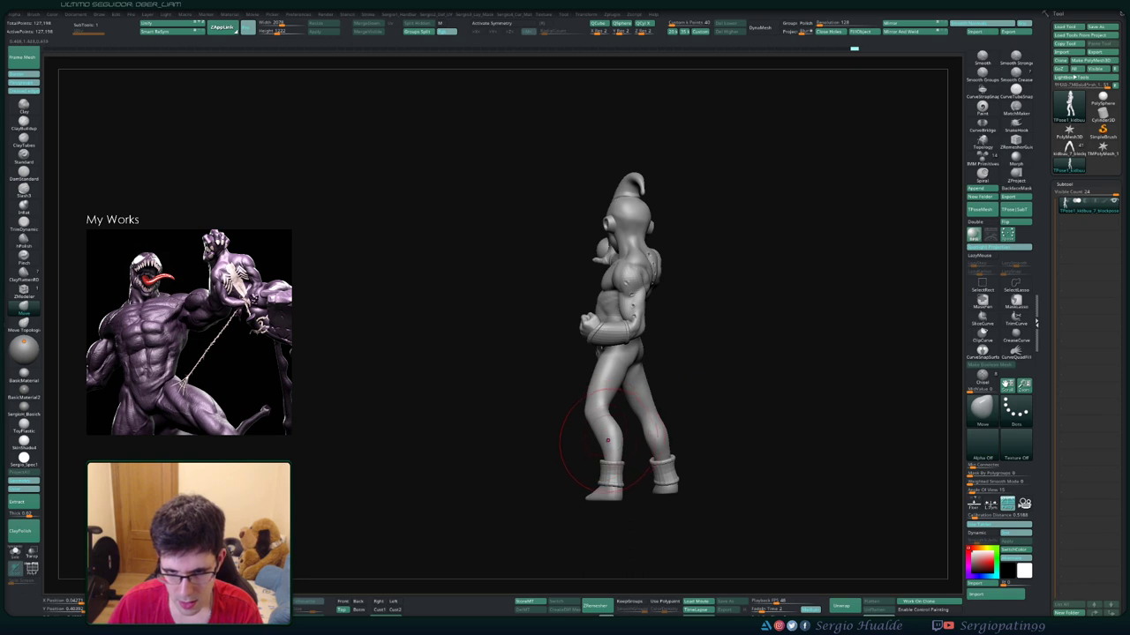
{"action": "key", "text": "b"}
{"action": "key", "text": "m"}
{"action": "key", "text": "t"}
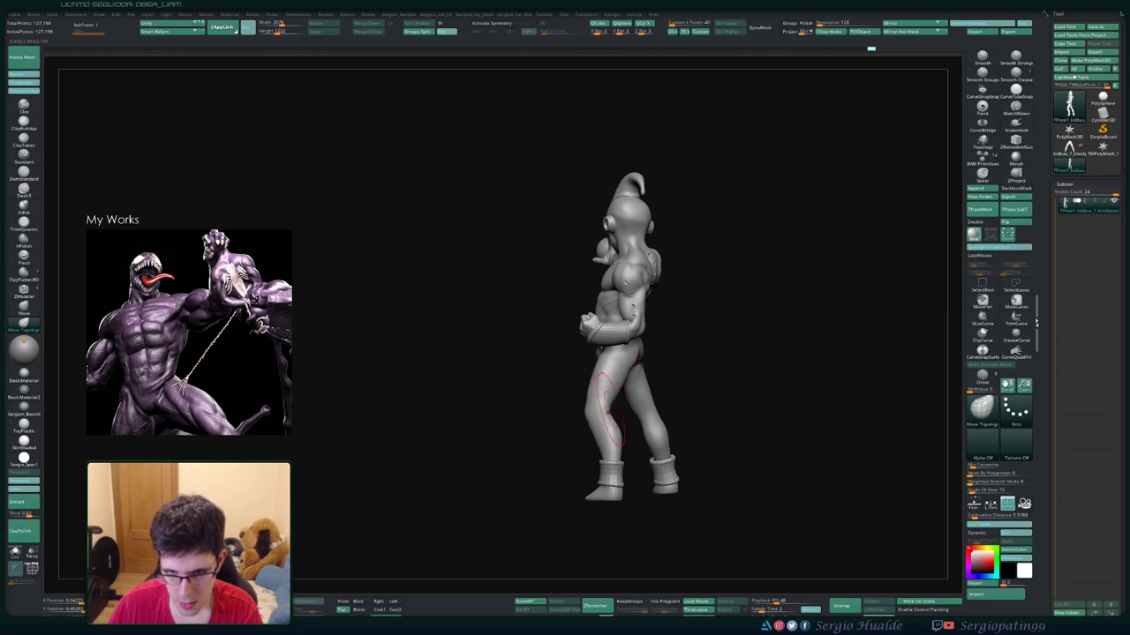
{"action": "mouse_move", "coordinate": [603, 398]}
{"action": "left_mouse_down"}
{"action": "mouse_move", "coordinate": [623, 388]}
{"action": "mouse_move", "coordinate": [622, 345]}
{"action": "left_mouse_up"}
{"action": "key", "text": "b"}
{"action": "key", "text": "c"}
{"action": "key", "text": "l"}
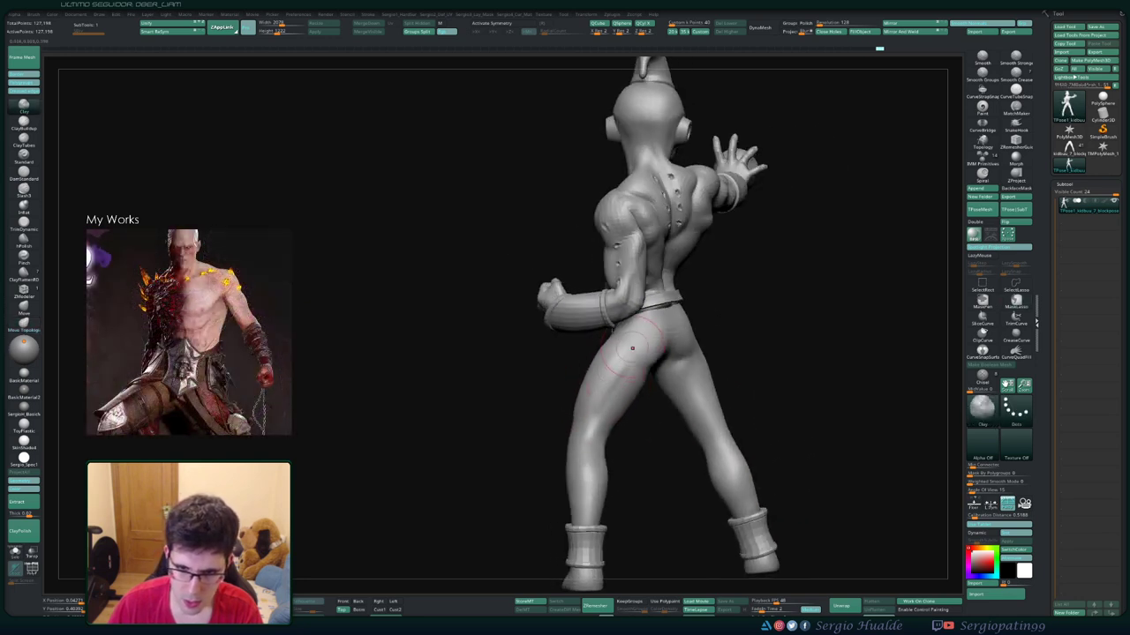
Carve crease detail around the forward knee with DamStandard
{"action": "key", "text": "shift"}
{"action": "mouse_move", "coordinate": [590, 449]}
{"action": "right_mouse_down"}
{"action": "mouse_move", "coordinate": [566, 434]}
{"action": "mouse_move", "coordinate": [555, 467]}
{"action": "right_mouse_up"}
{"action": "key", "text": "b"}
{"action": "key", "text": "d"}
{"action": "key", "text": "s"}
{"action": "left_click_drag", "start_coordinate": [530, 428], "coordinate": [542, 485]}
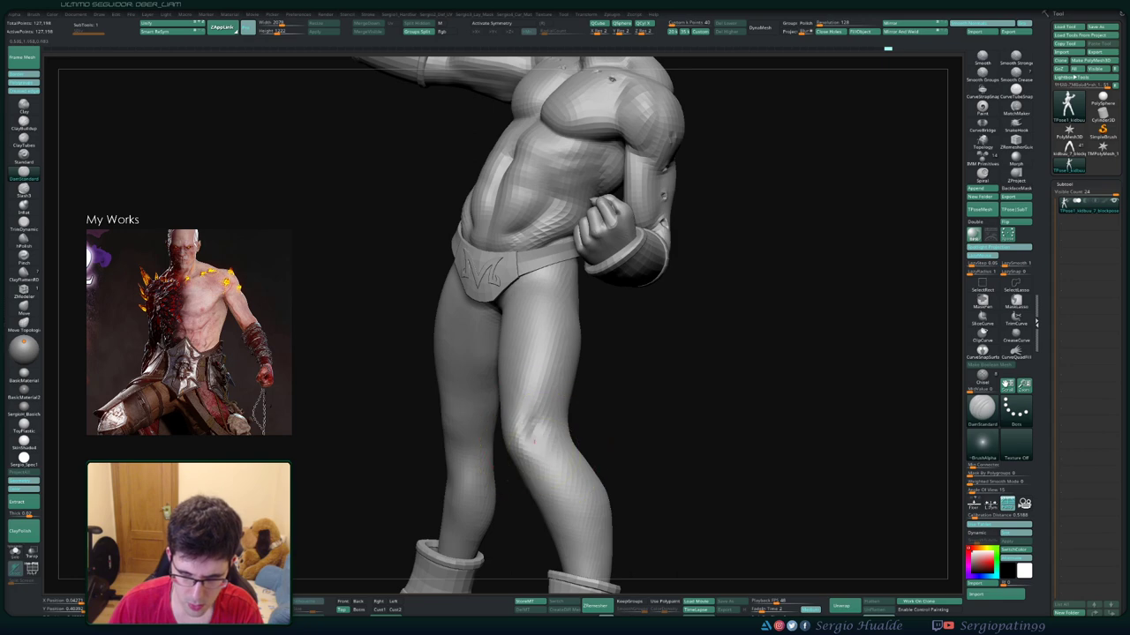
{"action": "left_click_drag", "start_coordinate": [525, 415], "coordinate": [547, 494]}
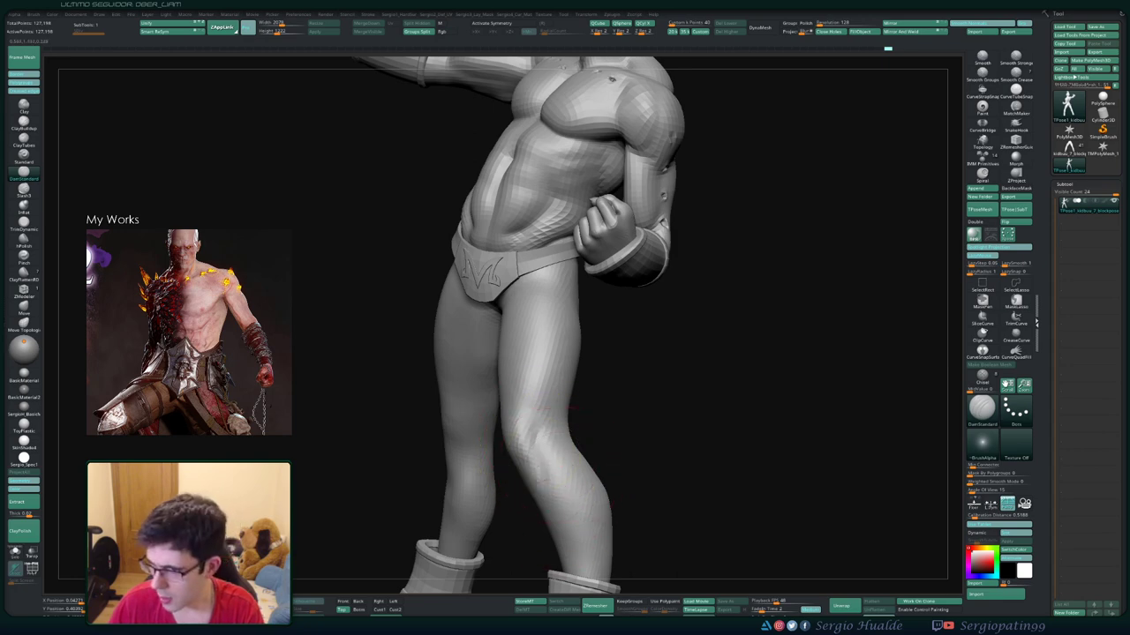
{"action": "mouse_move", "coordinate": [547, 408]}
{"action": "right_mouse_down"}
{"action": "mouse_move", "coordinate": [559, 427]}
{"action": "mouse_move", "coordinate": [523, 415]}
{"action": "right_mouse_up"}
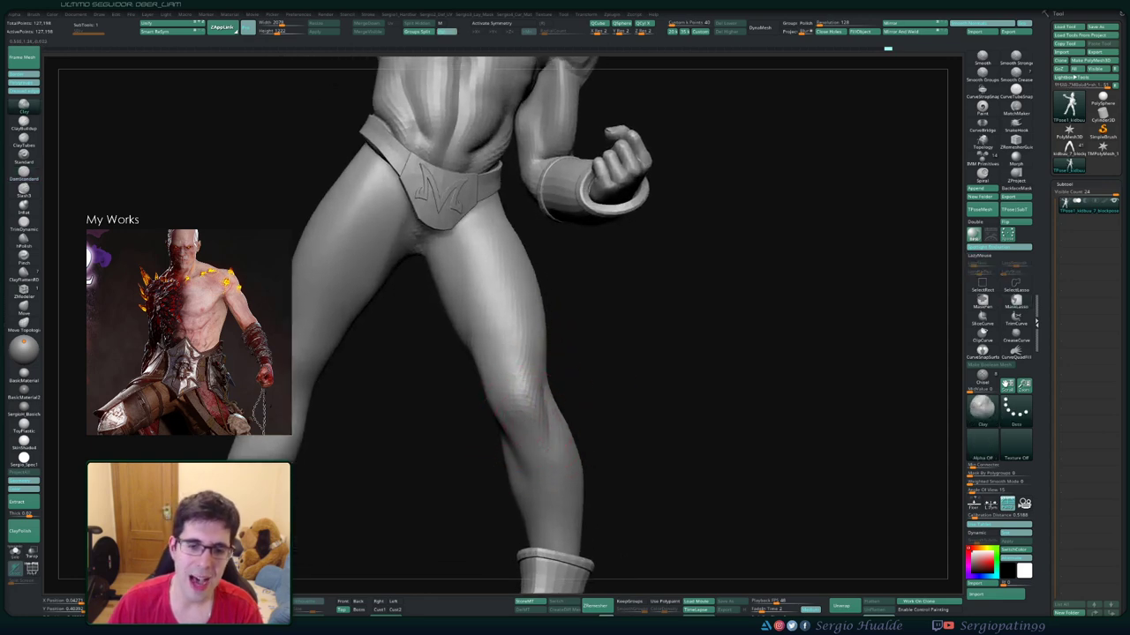
Smooth the calf and shin from several angles, adjusting brush size
{"action": "key", "text": "shift"}
{"action": "mouse_move", "coordinate": [538, 414]}
{"action": "right_mouse_down"}
{"action": "mouse_move", "coordinate": [504, 433]}
{"action": "mouse_move", "coordinate": [496, 411]}
{"action": "right_mouse_up"}
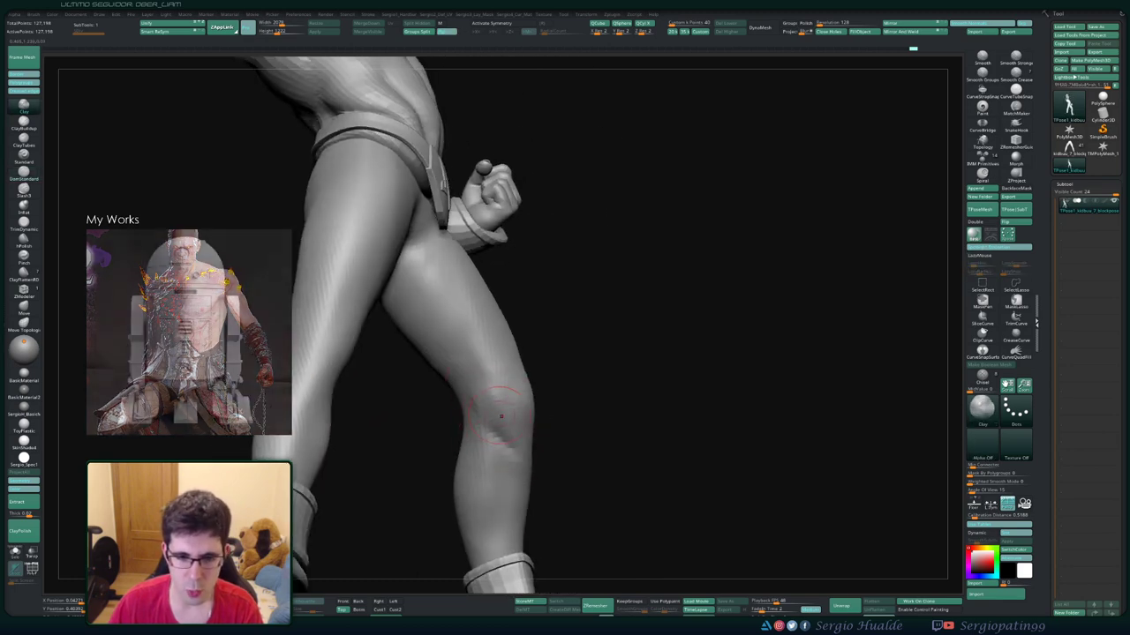
{"action": "mouse_move", "coordinate": [510, 441]}
{"action": "right_mouse_down"}
{"action": "mouse_move", "coordinate": [499, 410]}
{"action": "mouse_move", "coordinate": [511, 421]}
{"action": "right_mouse_up"}
{"action": "key", "text": "s"}
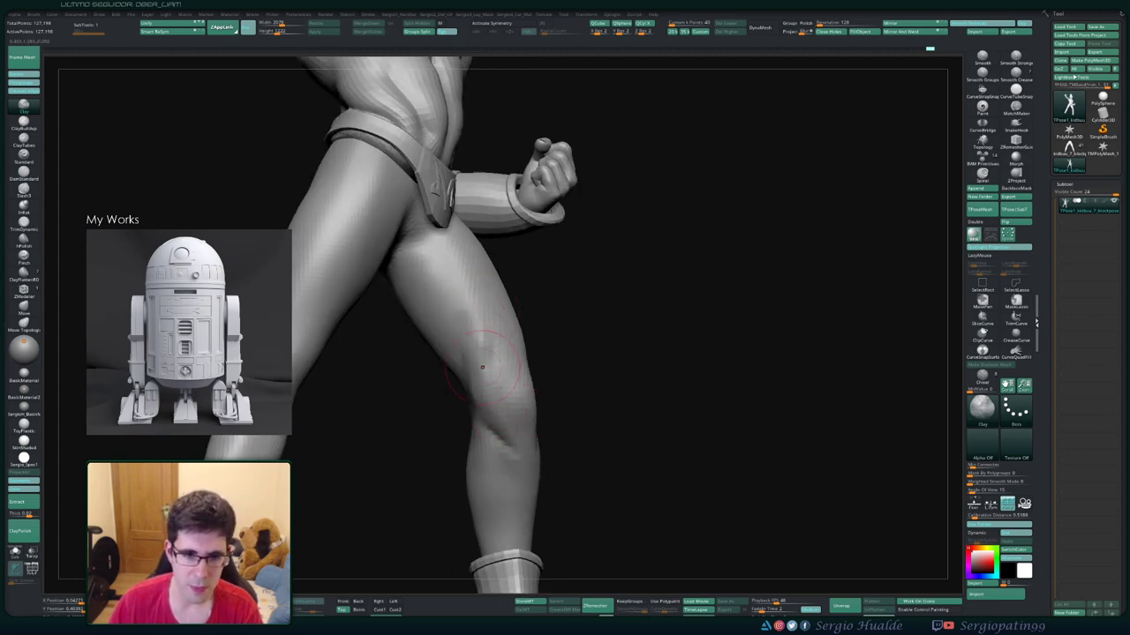
{"action": "right_click_drag", "start_coordinate": [467, 315], "coordinate": [479, 320]}
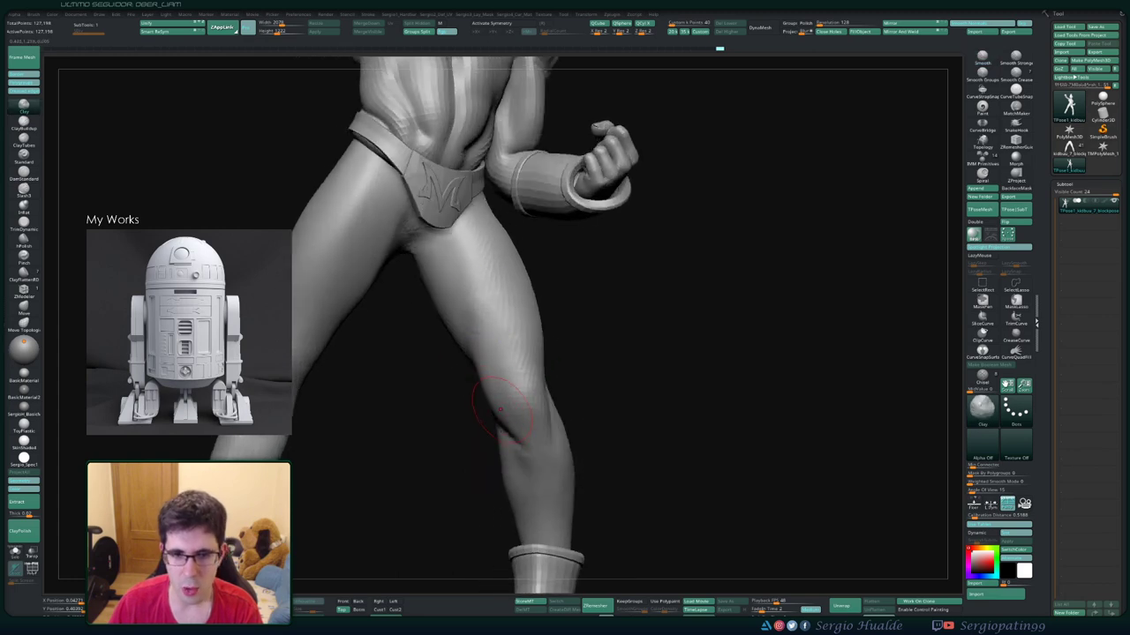
{"action": "right_click_drag", "start_coordinate": [499, 409], "coordinate": [485, 371]}
{"action": "key", "text": "s"}
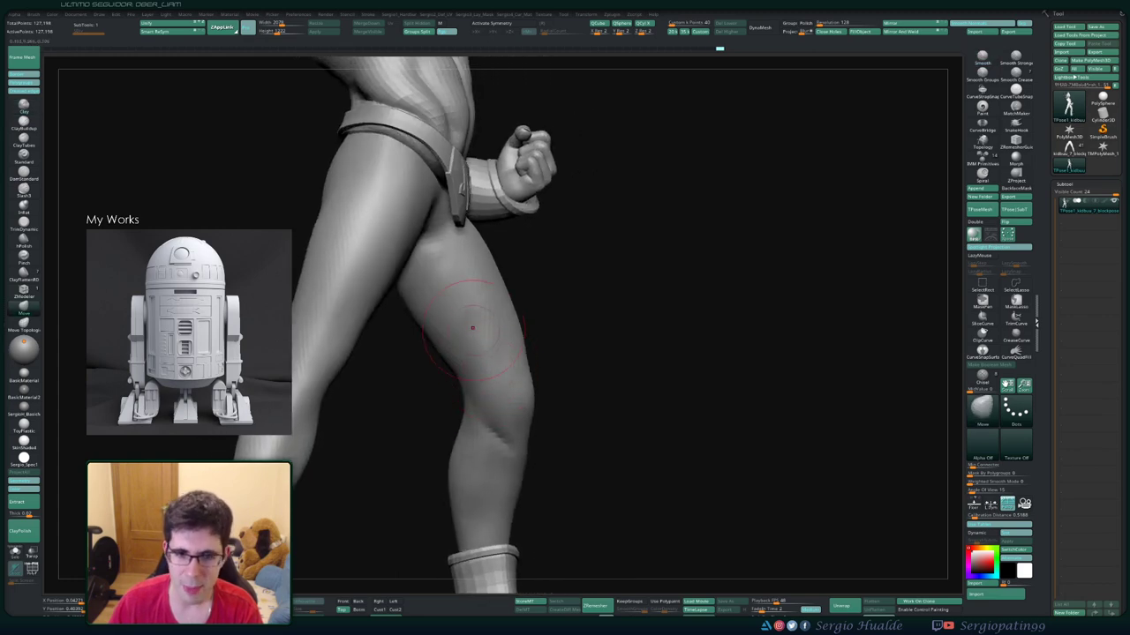
{"action": "key", "text": "shift"}
{"action": "right_click_drag", "start_coordinate": [438, 251], "coordinate": [454, 277]}
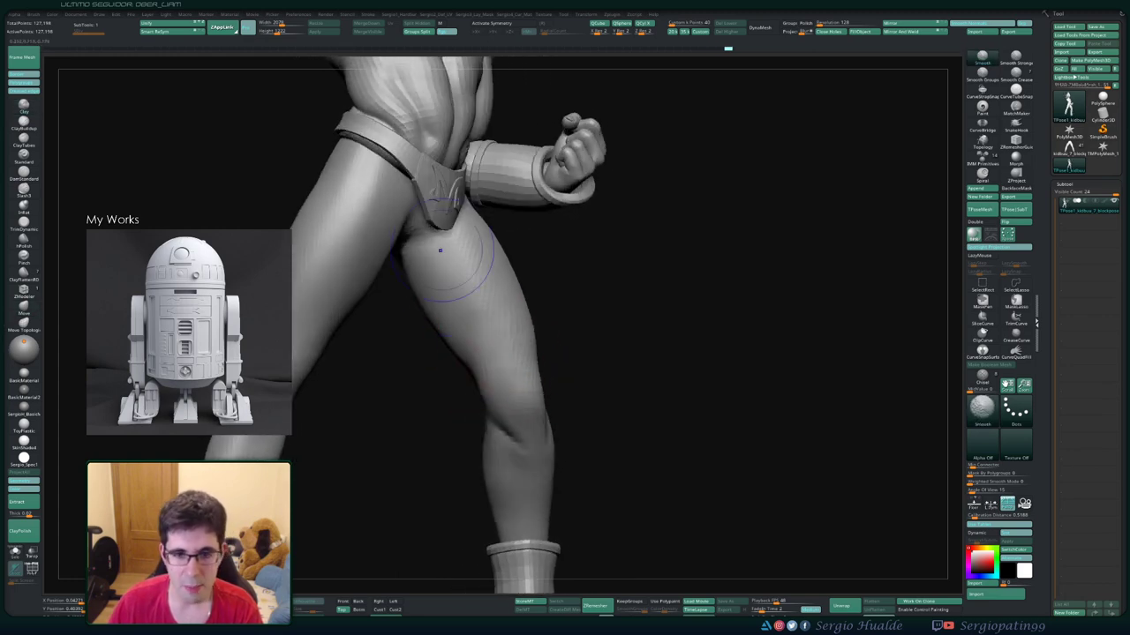
{"action": "mouse_move", "coordinate": [466, 403]}
{"action": "right_mouse_down"}
{"action": "mouse_move", "coordinate": [514, 388]}
{"action": "mouse_move", "coordinate": [486, 455]}
{"action": "mouse_move", "coordinate": [504, 378]}
{"action": "mouse_move", "coordinate": [514, 392]}
{"action": "mouse_move", "coordinate": [495, 380]}
{"action": "right_mouse_up"}
Zoom out and turn the figure to a front three-quarter view to check the legs
{"action": "key", "text": "ctrl"}
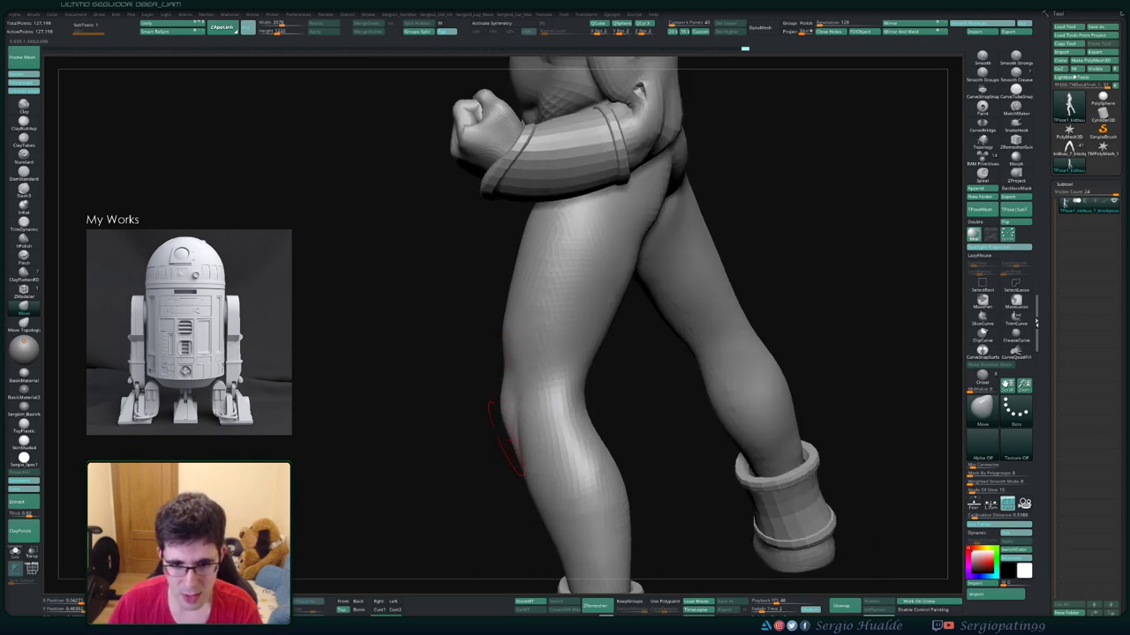
{"action": "mouse_move", "coordinate": [505, 432]}
{"action": "right_mouse_down"}
{"action": "mouse_move", "coordinate": [517, 454]}
{"action": "mouse_move", "coordinate": [586, 452]}
{"action": "mouse_move", "coordinate": [548, 481]}
{"action": "right_mouse_up"}
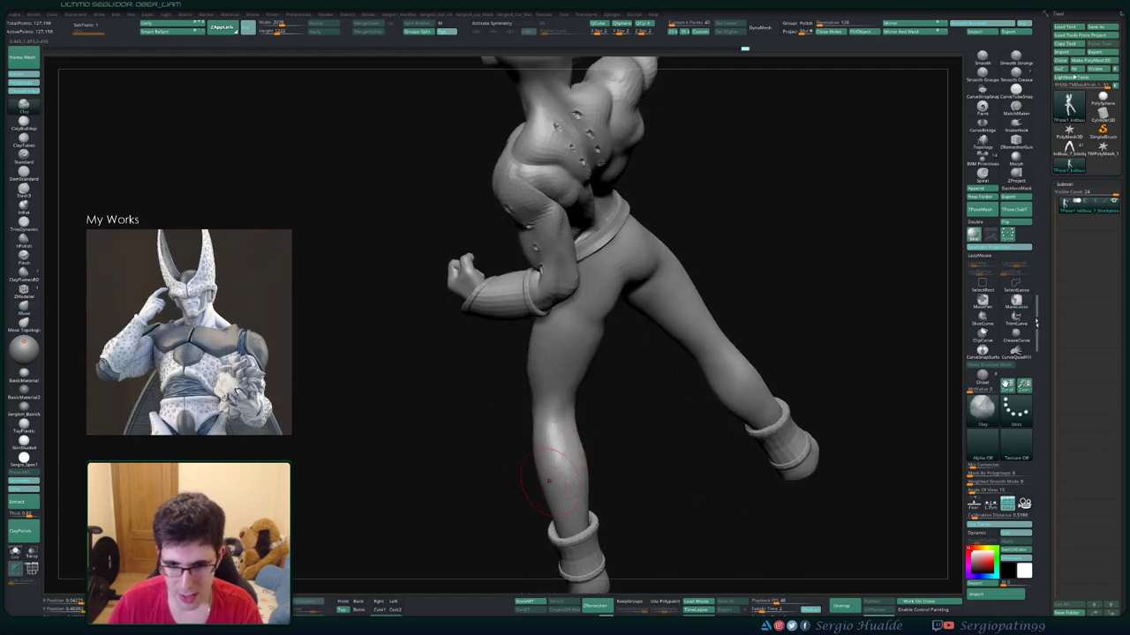
{"action": "mouse_move", "coordinate": [562, 521]}
{"action": "right_mouse_down"}
{"action": "mouse_move", "coordinate": [543, 450]}
{"action": "mouse_move", "coordinate": [569, 485]}
{"action": "mouse_move", "coordinate": [537, 477]}
{"action": "right_mouse_up"}
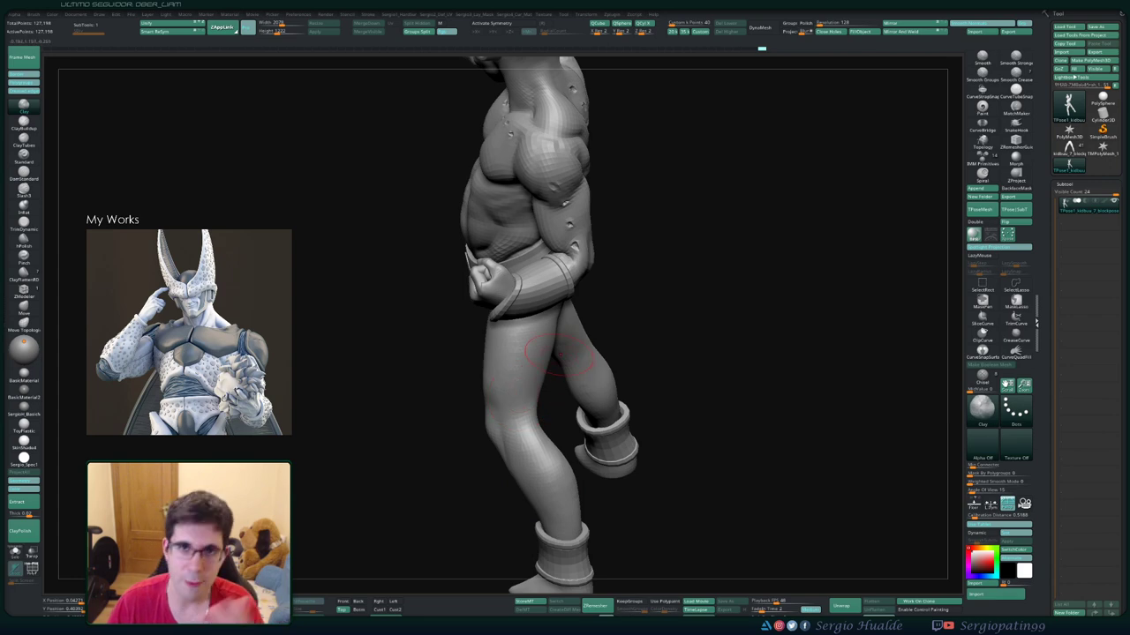
{"action": "mouse_move", "coordinate": [521, 394]}
{"action": "right_mouse_down"}
{"action": "mouse_move", "coordinate": [591, 397]}
{"action": "mouse_move", "coordinate": [573, 371]}
{"action": "mouse_move", "coordinate": [562, 418]}
{"action": "right_mouse_up"}
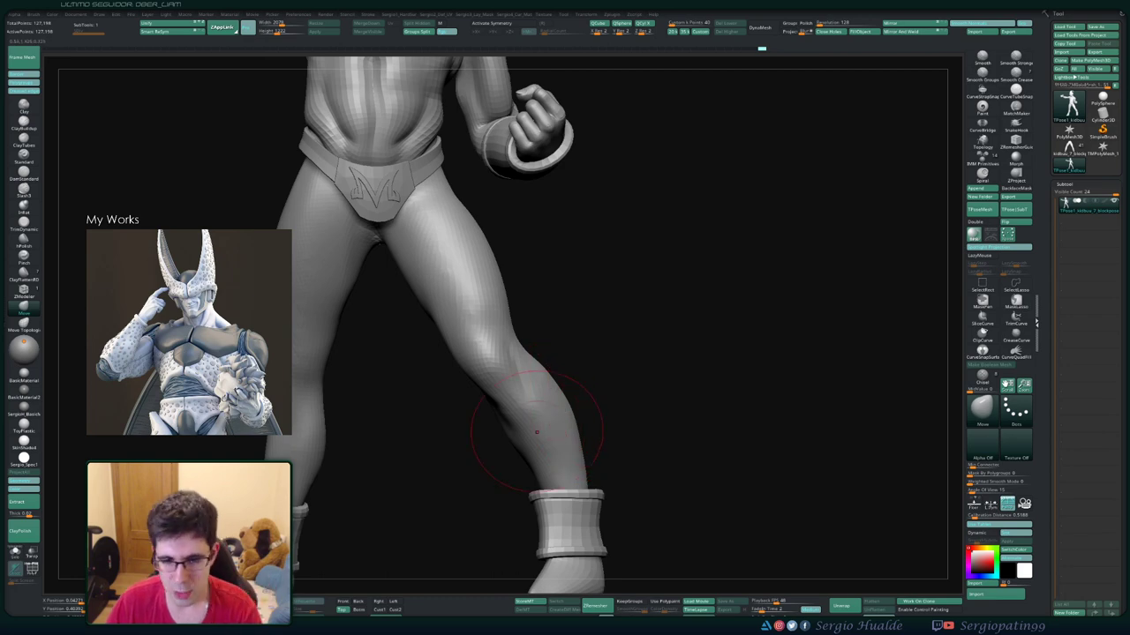
Reshape the forward knee with a smaller Move Topological brush
{"action": "mouse_move", "coordinate": [541, 416]}
{"action": "right_mouse_down"}
{"action": "mouse_move", "coordinate": [504, 415]}
{"action": "mouse_move", "coordinate": [518, 474]}
{"action": "right_mouse_up"}
{"action": "key", "text": "b"}
{"action": "key", "text": "m"}
{"action": "key", "text": "t"}
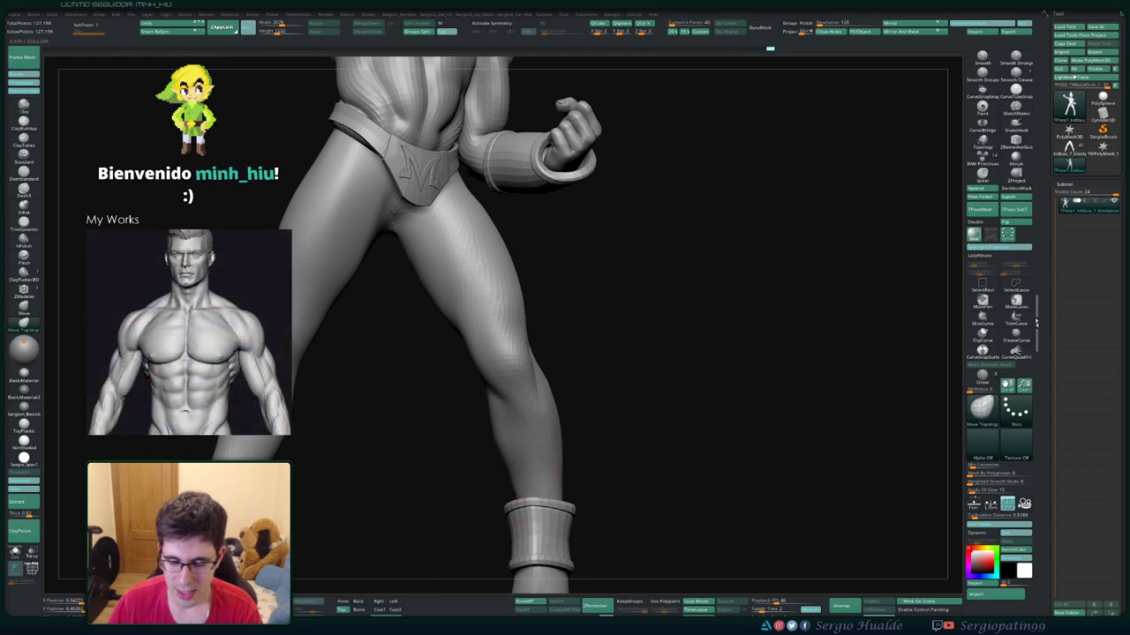
{"action": "key", "text": "s"}
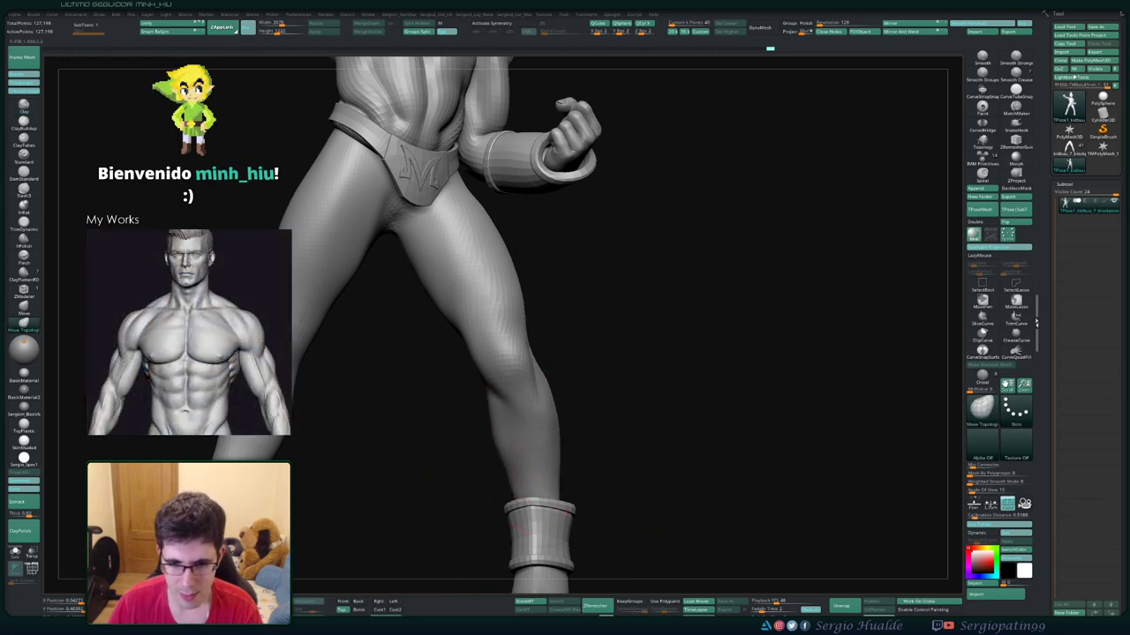
{"action": "mouse_move", "coordinate": [554, 466]}
{"action": "right_mouse_down"}
{"action": "mouse_move", "coordinate": [528, 405]}
{"action": "mouse_move", "coordinate": [529, 458]}
{"action": "right_mouse_up"}
{"action": "left_click_drag", "start_coordinate": [503, 401], "coordinate": [565, 402], "text": "ctrl"}
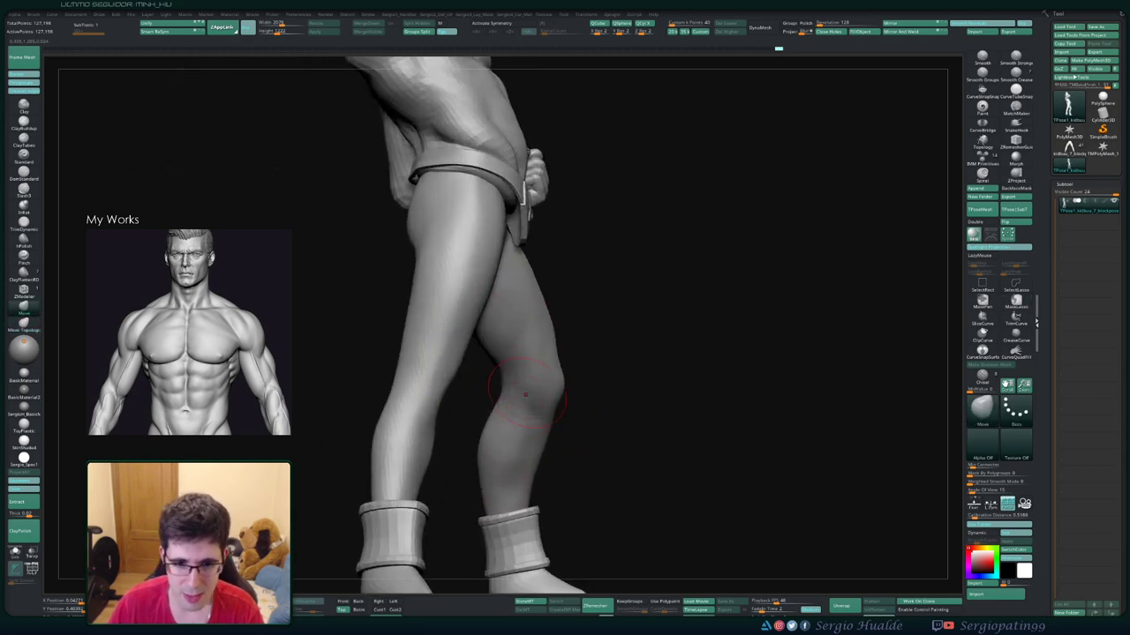
{"action": "right_click_drag", "start_coordinate": [527, 367], "coordinate": [532, 381]}
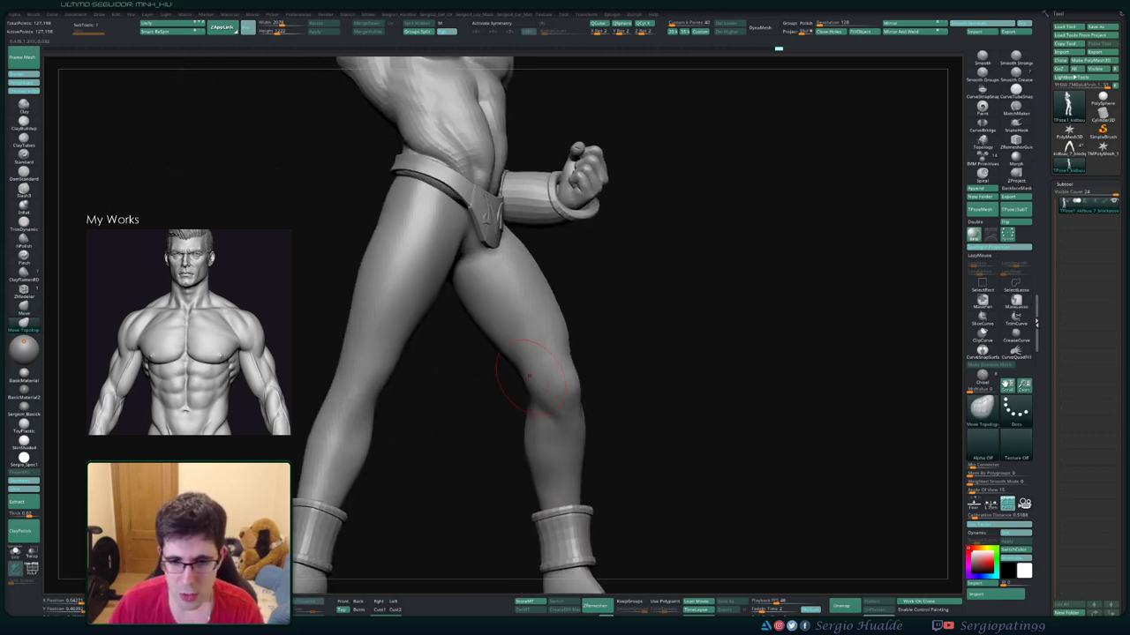
Build up the shin with Clay and smooth its surface
{"action": "key", "text": "b"}
{"action": "key", "text": "c"}
{"action": "key", "text": "l"}
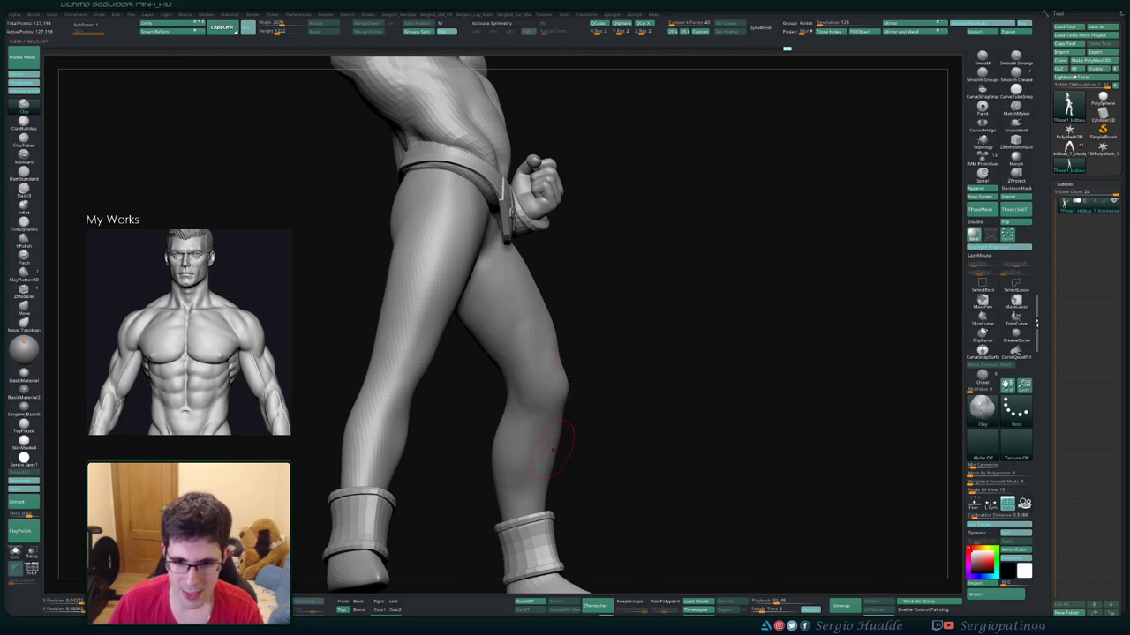
{"action": "key", "text": "shift"}
{"action": "right_click_drag", "start_coordinate": [523, 302], "coordinate": [529, 309]}
{"action": "mouse_move", "coordinate": [530, 370]}
{"action": "right_mouse_down"}
{"action": "mouse_move", "coordinate": [547, 378]}
{"action": "mouse_move", "coordinate": [563, 318]}
{"action": "mouse_move", "coordinate": [556, 295]}
{"action": "mouse_move", "coordinate": [586, 390]}
{"action": "mouse_move", "coordinate": [564, 379]}
{"action": "mouse_move", "coordinate": [477, 253]}
{"action": "mouse_move", "coordinate": [549, 396]}
{"action": "mouse_move", "coordinate": [596, 347]}
{"action": "right_mouse_up"}
{"action": "key", "text": "shift"}
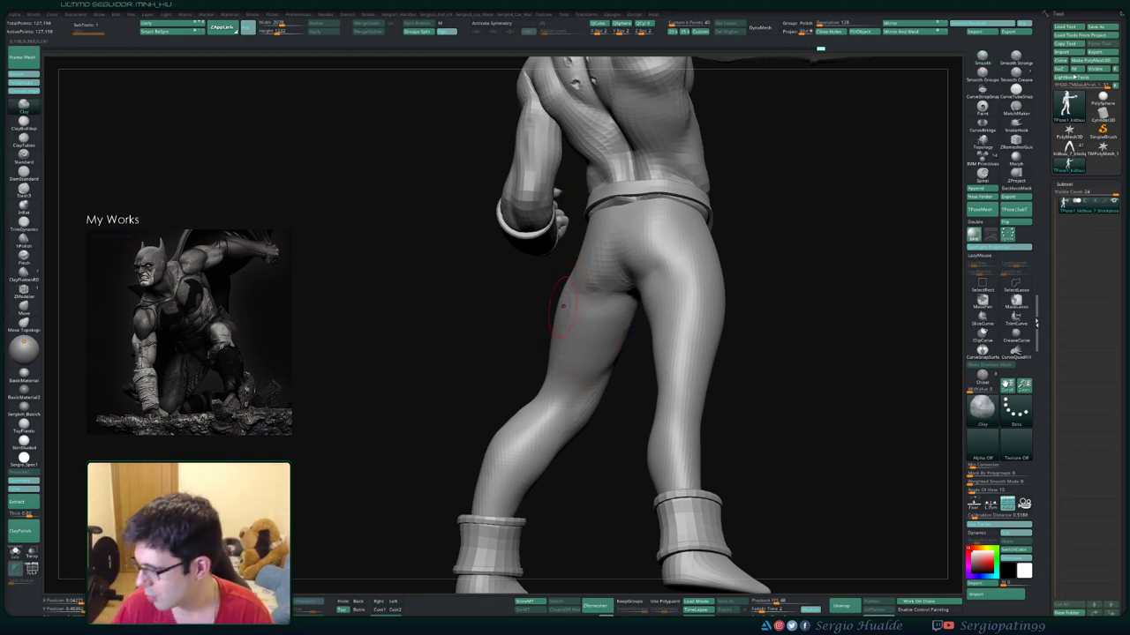
Sculpt the buttocks with Clay from the back and review the whole figure
{"action": "right_click_drag", "start_coordinate": [588, 219], "coordinate": [617, 221]}
{"action": "right_click_drag", "start_coordinate": [597, 360], "coordinate": [637, 292]}
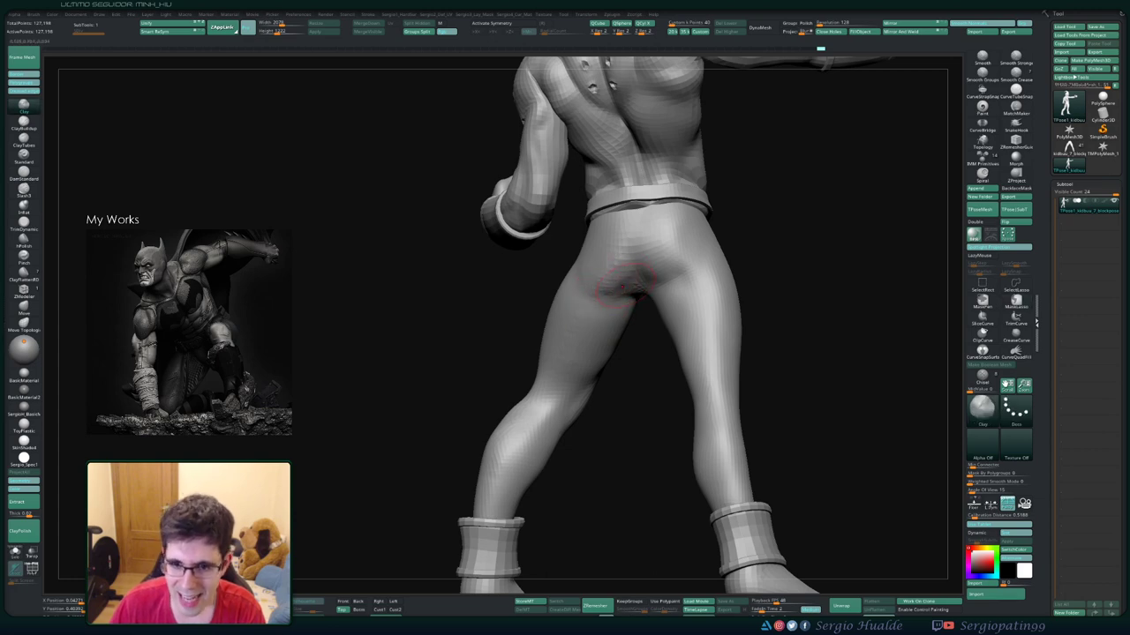
{"action": "mouse_move", "coordinate": [625, 280]}
{"action": "right_mouse_down", "text": "alt"}
{"action": "mouse_move", "coordinate": [577, 327]}
{"action": "mouse_move", "coordinate": [666, 181]}
{"action": "right_mouse_up", "text": "alt"}
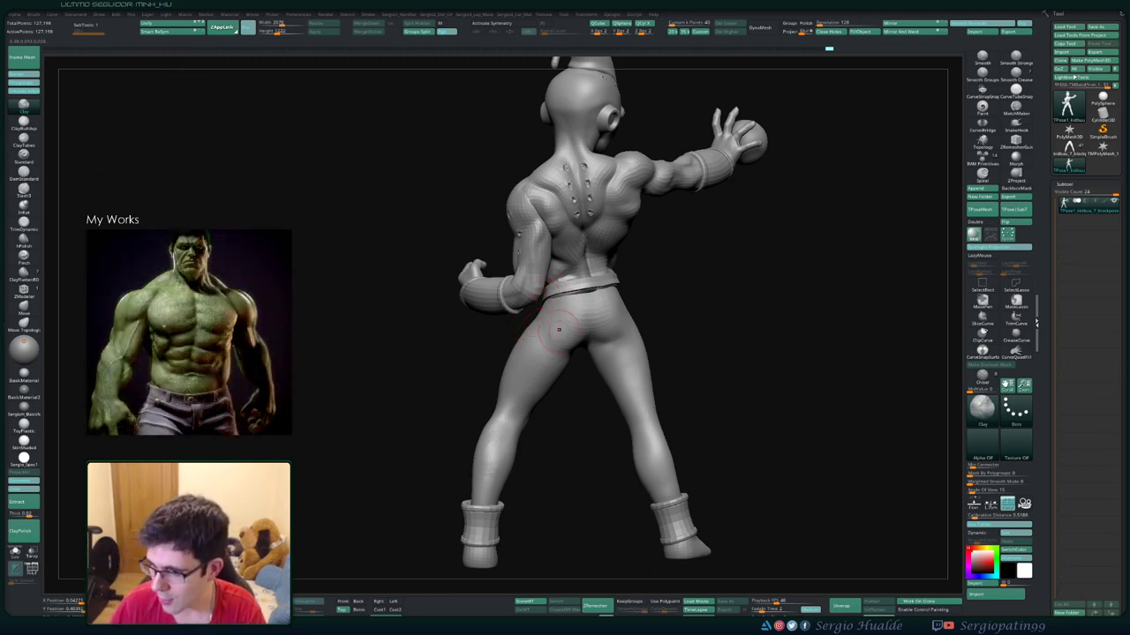
{"action": "mouse_move", "coordinate": [699, 344]}
{"action": "left_mouse_down"}
{"action": "mouse_move", "coordinate": [618, 353]}
{"action": "mouse_move", "coordinate": [586, 383]}
{"action": "mouse_move", "coordinate": [575, 368]}
{"action": "mouse_move", "coordinate": [494, 408]}
{"action": "left_mouse_up"}
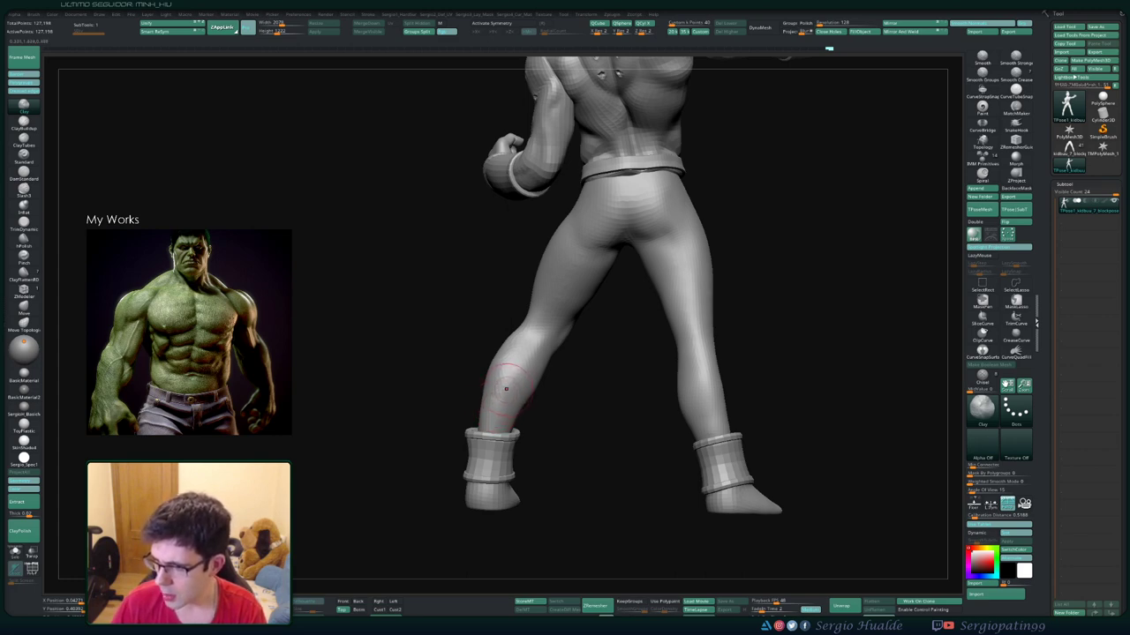
{"action": "left_click_drag", "start_coordinate": [465, 383], "coordinate": [530, 363]}
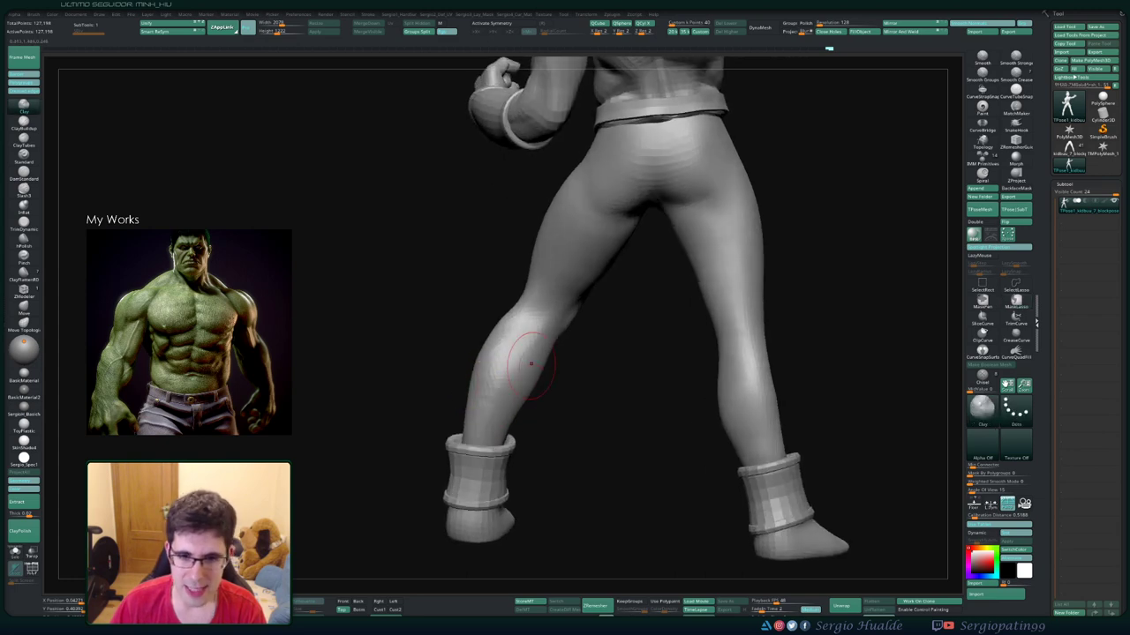
Smooth the back of the shins, then select DamStandard for the knee
{"action": "left_click_drag", "start_coordinate": [505, 407], "coordinate": [523, 334], "text": "shift"}
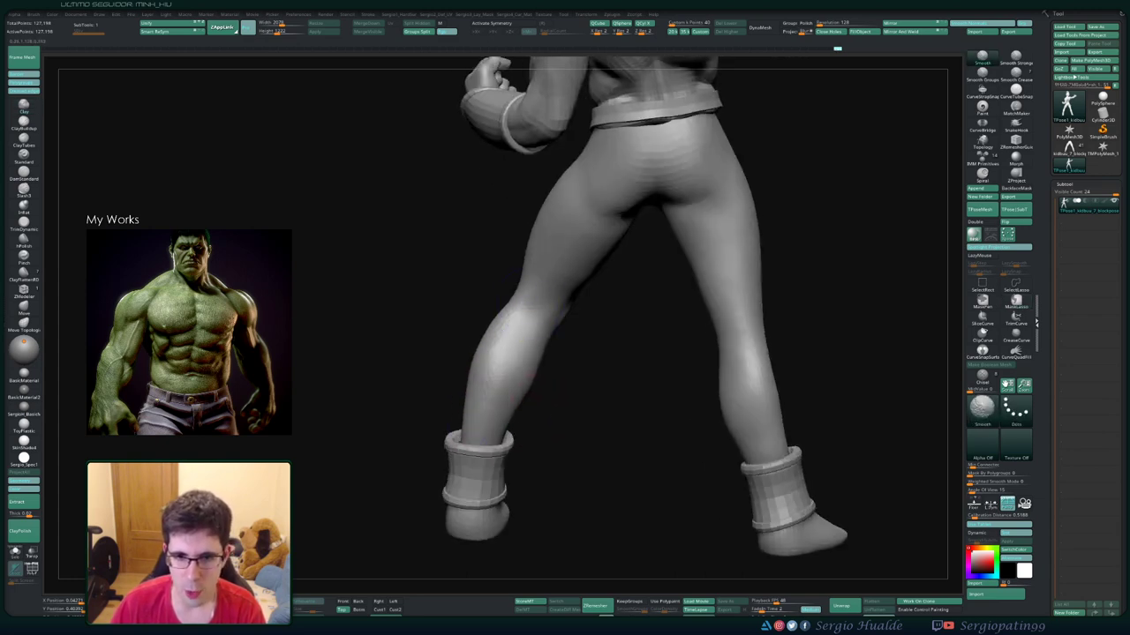
{"action": "mouse_move", "coordinate": [466, 427]}
{"action": "left_mouse_down"}
{"action": "mouse_move", "coordinate": [617, 371]}
{"action": "mouse_move", "coordinate": [501, 391]}
{"action": "left_mouse_up"}
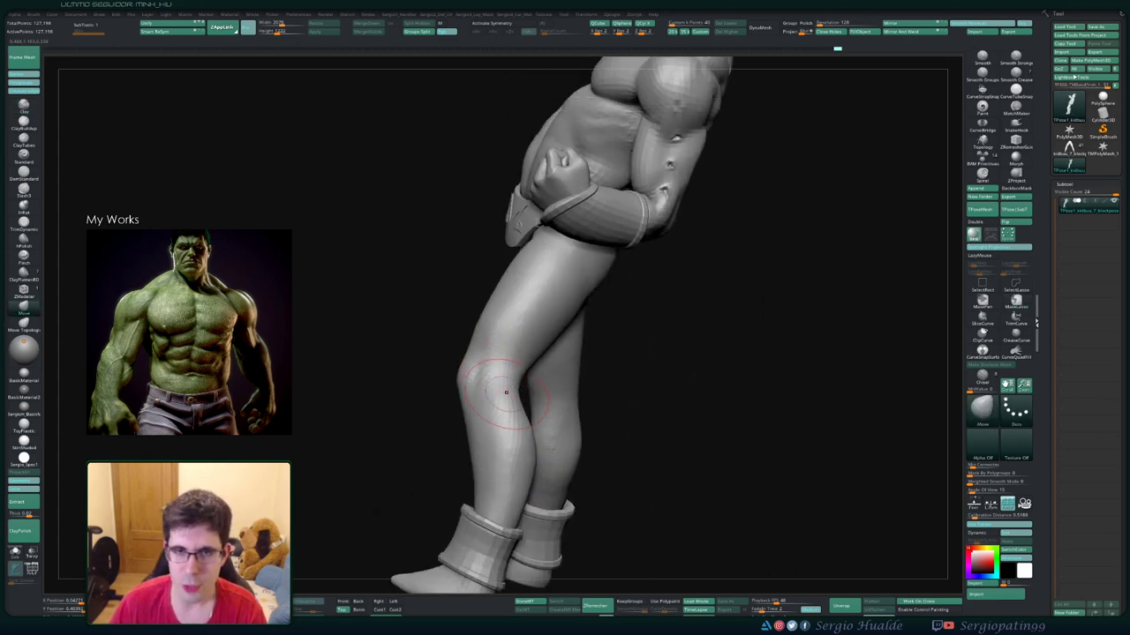
{"action": "left_click_drag", "start_coordinate": [506, 392], "coordinate": [420, 407]}
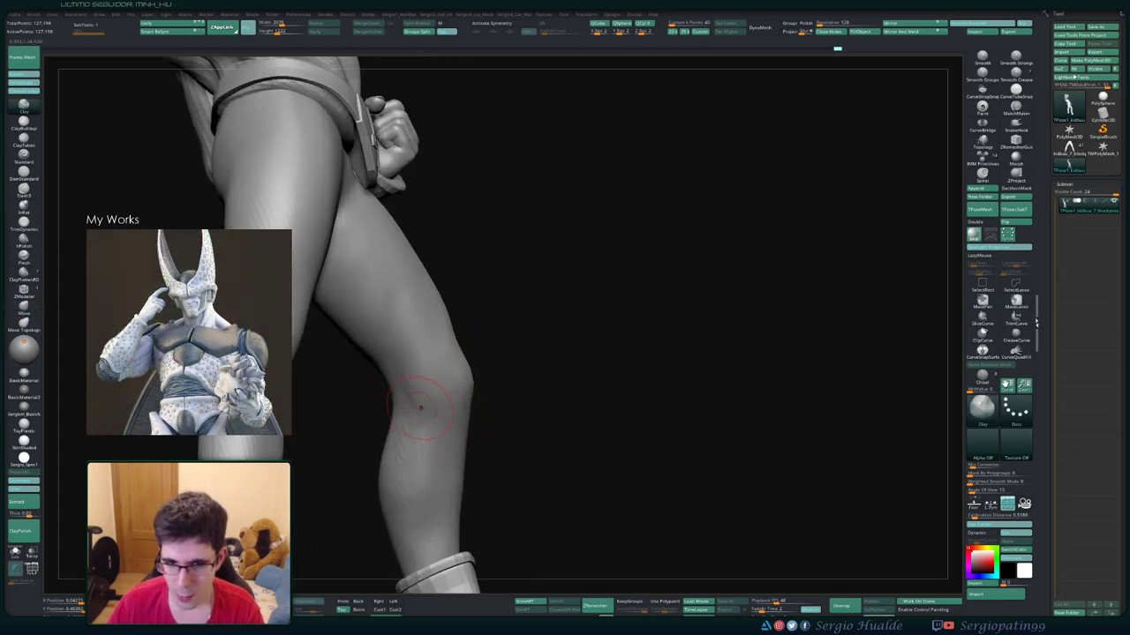
{"action": "mouse_move", "coordinate": [454, 447]}
{"action": "left_mouse_down"}
{"action": "mouse_move", "coordinate": [422, 415]}
{"action": "mouse_move", "coordinate": [415, 250]}
{"action": "mouse_move", "coordinate": [517, 403]}
{"action": "mouse_move", "coordinate": [506, 458]}
{"action": "mouse_move", "coordinate": [398, 442]}
{"action": "mouse_move", "coordinate": [386, 392]}
{"action": "mouse_move", "coordinate": [411, 386]}
{"action": "left_mouse_up"}
{"action": "key", "text": "d"}
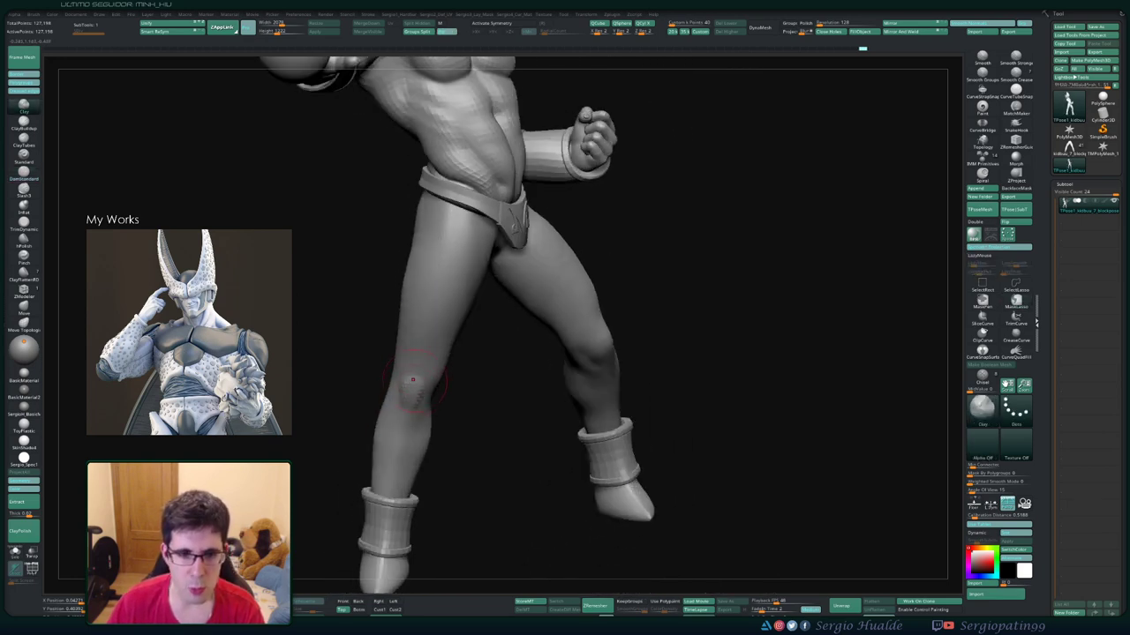
Carve creases into the left knee with DamStandard and build muscle with Clay
{"action": "mouse_move", "coordinate": [413, 417]}
{"action": "left_mouse_down"}
{"action": "mouse_move", "coordinate": [429, 391]}
{"action": "mouse_move", "coordinate": [437, 401]}
{"action": "left_mouse_up"}
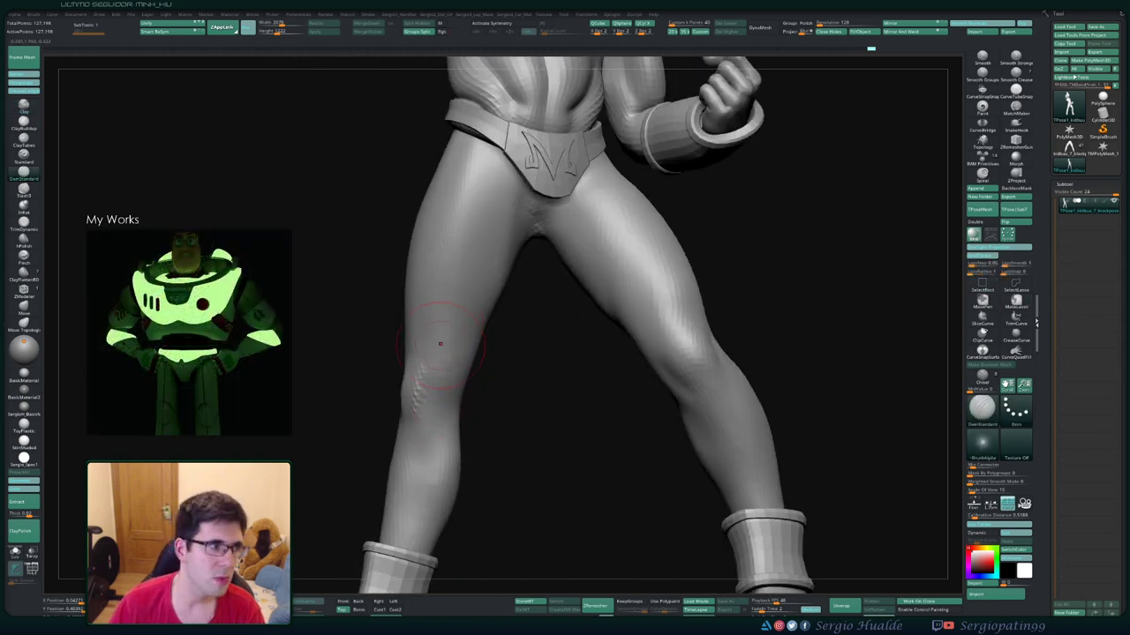
{"action": "left_click_drag", "start_coordinate": [440, 370], "coordinate": [457, 392]}
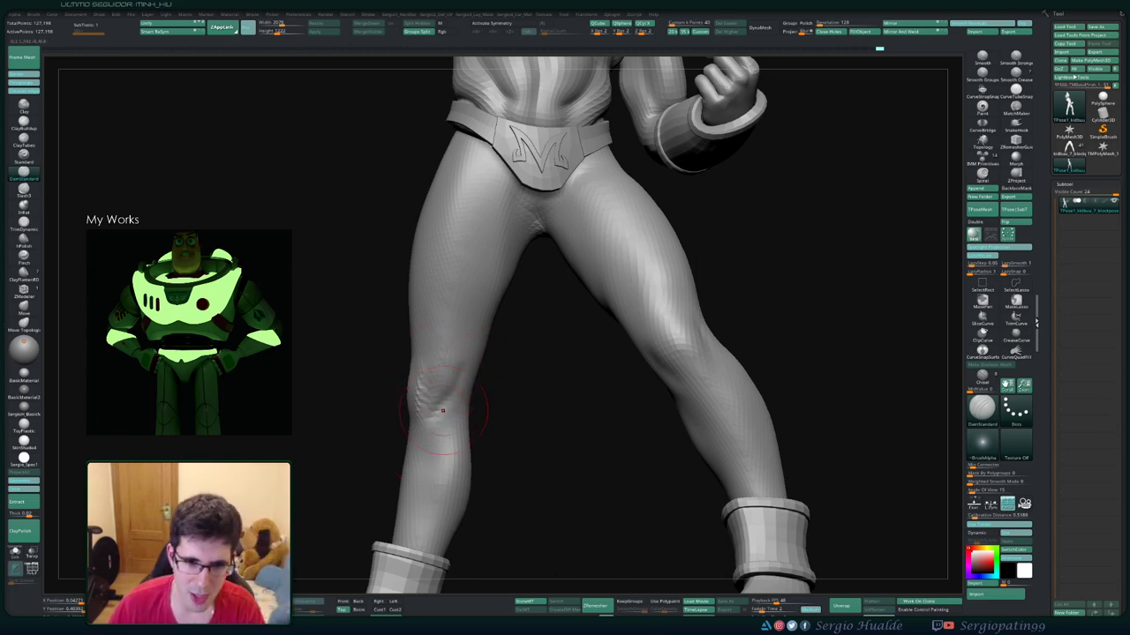
{"action": "left_click_drag", "start_coordinate": [423, 461], "coordinate": [429, 421]}
{"action": "key", "text": "b"}
{"action": "key", "text": "c"}
{"action": "key", "text": "l"}
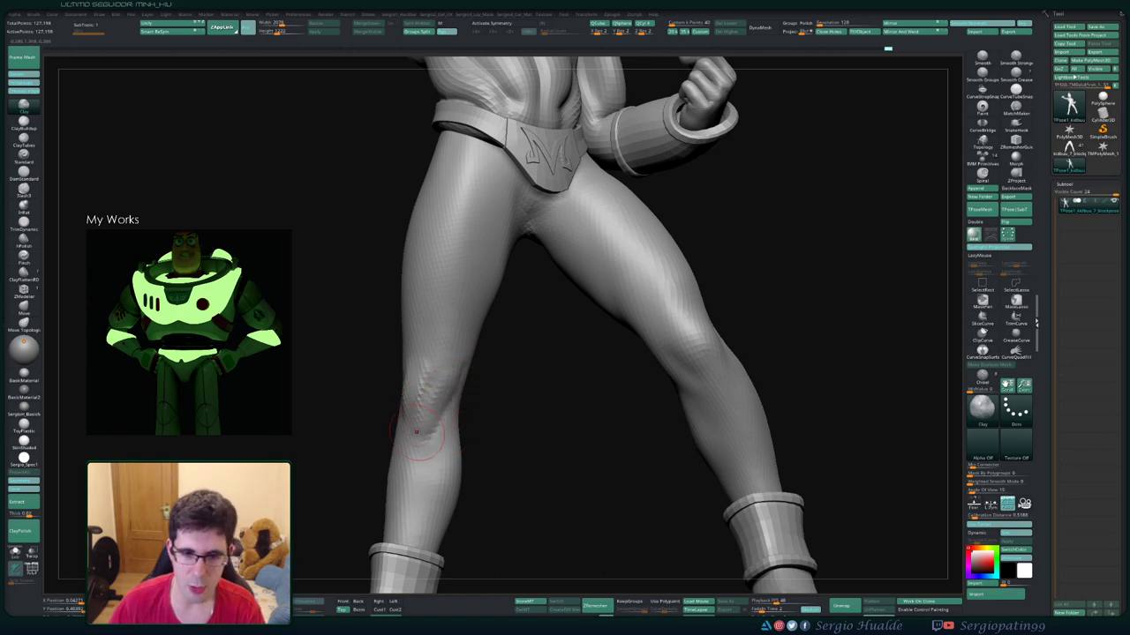
{"action": "mouse_move", "coordinate": [415, 432]}
{"action": "left_mouse_down"}
{"action": "mouse_move", "coordinate": [380, 423]}
{"action": "mouse_move", "coordinate": [448, 376]}
{"action": "left_mouse_up"}
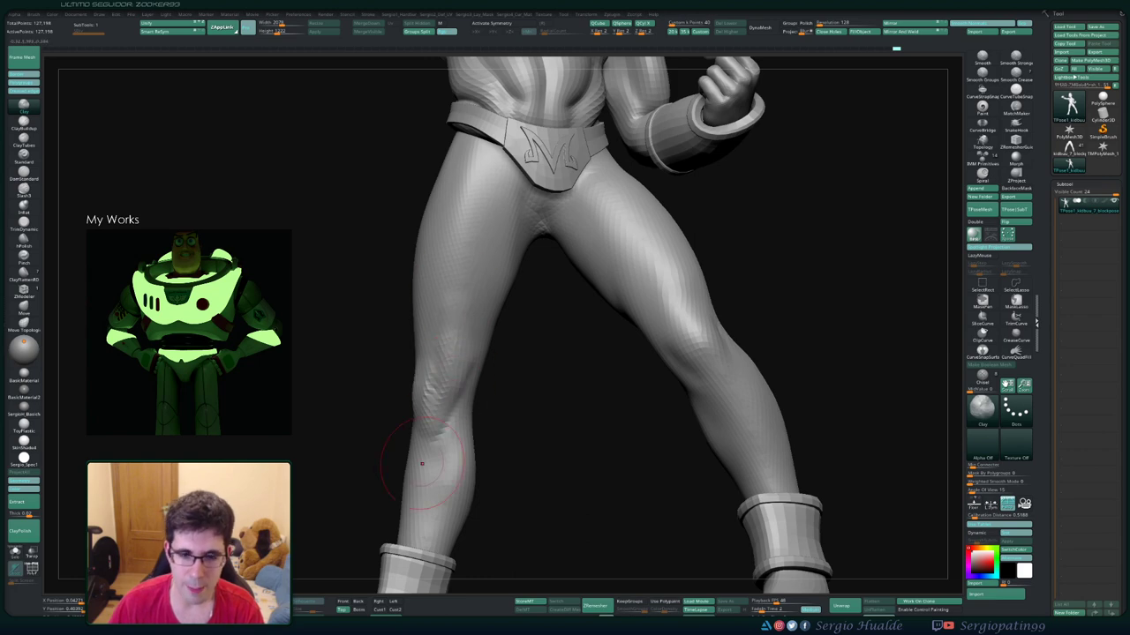
{"action": "mouse_move", "coordinate": [422, 464]}
{"action": "left_mouse_down"}
{"action": "mouse_move", "coordinate": [452, 406]}
{"action": "mouse_move", "coordinate": [455, 274]}
{"action": "left_mouse_up"}
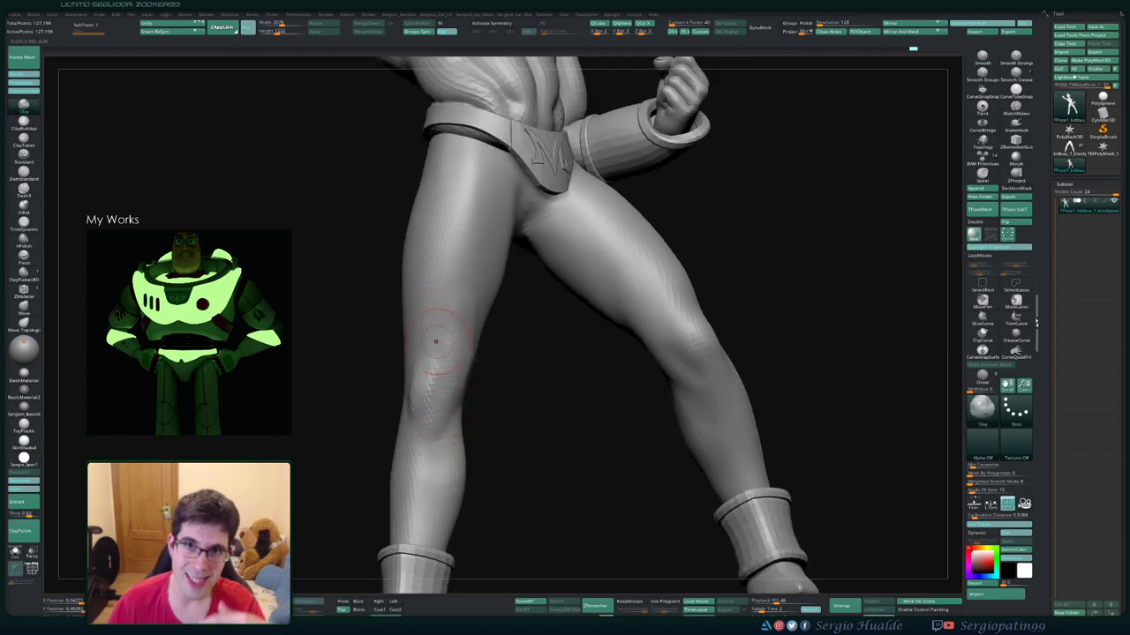
{"action": "mouse_move", "coordinate": [433, 377]}
{"action": "left_mouse_down"}
{"action": "mouse_move", "coordinate": [433, 438]}
{"action": "mouse_move", "coordinate": [437, 415]}
{"action": "mouse_move", "coordinate": [459, 414]}
{"action": "mouse_move", "coordinate": [449, 401]}
{"action": "left_mouse_up"}
Smooth the knee with a resized brush, then zoom out to a frontal view
{"action": "key", "text": "s"}
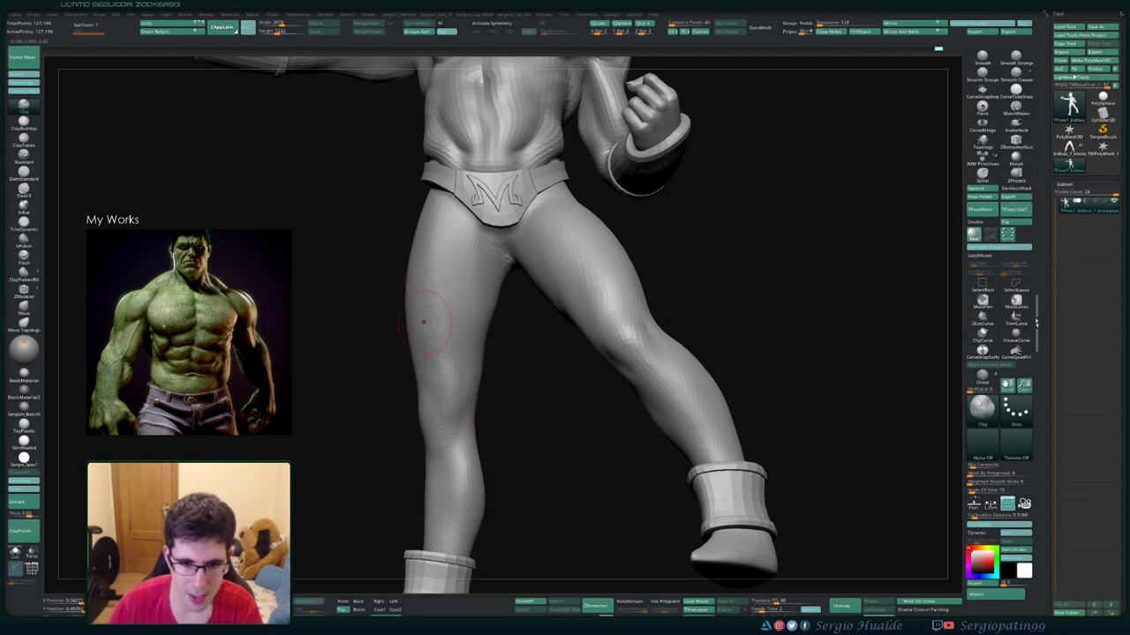
{"action": "key", "text": "shift"}
{"action": "mouse_move", "coordinate": [442, 310]}
{"action": "right_mouse_down", "text": "ctrl"}
{"action": "mouse_move", "coordinate": [440, 399]}
{"action": "mouse_move", "coordinate": [467, 397]}
{"action": "mouse_move", "coordinate": [491, 354]}
{"action": "right_mouse_up", "text": "ctrl"}
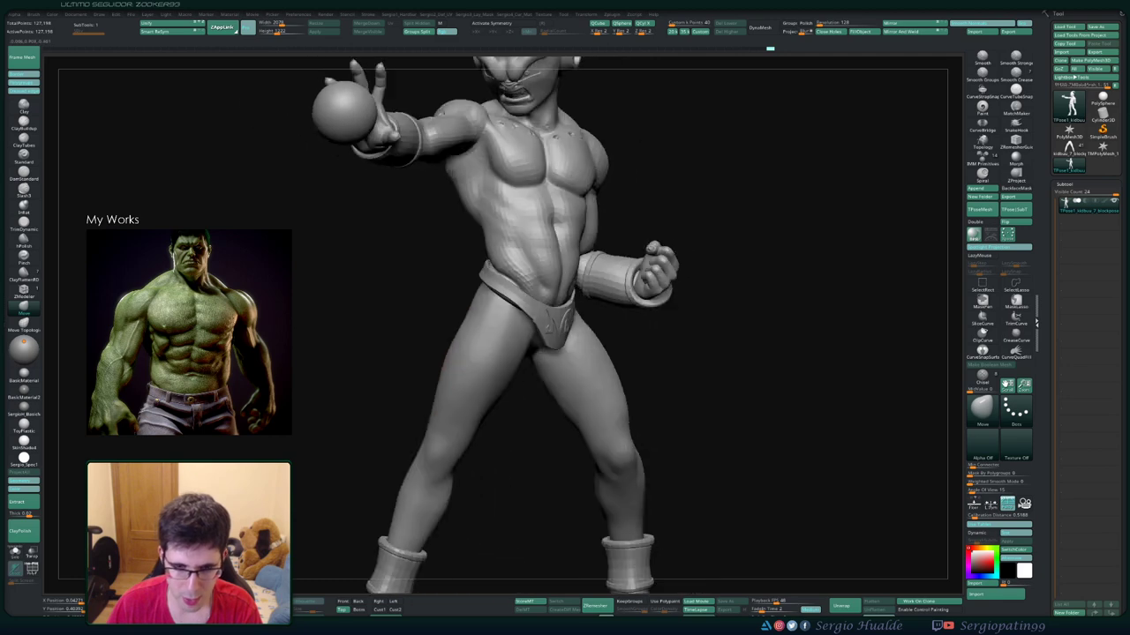
{"action": "right_click_drag", "start_coordinate": [480, 358], "coordinate": [530, 326]}
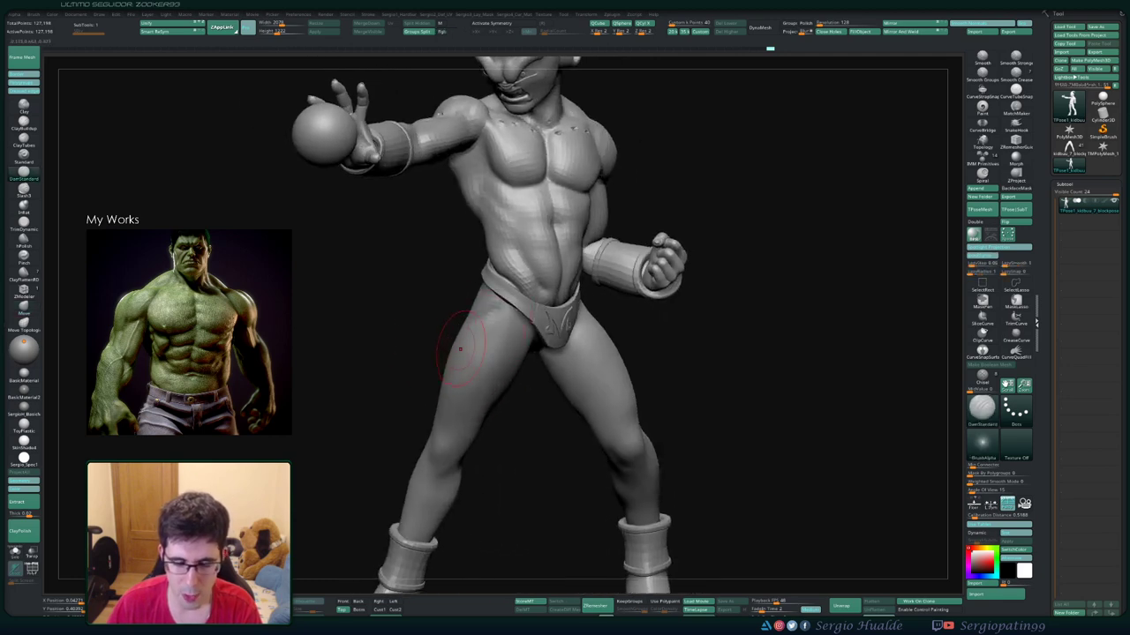
Isolate the legs, zoom in on them, and switch to the Clay brush (BCL)
{"action": "left_click", "coordinate": [460, 348], "text": "ctrl+shift"}
{"action": "right_click_drag", "start_coordinate": [466, 302], "coordinate": [511, 307]}
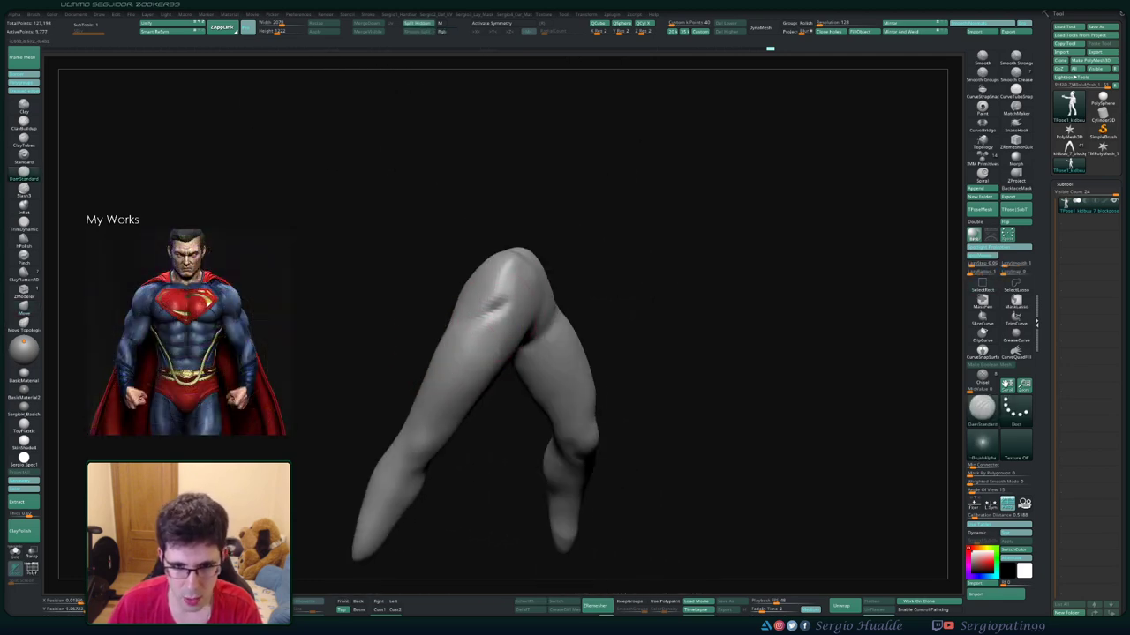
{"action": "key", "text": "b"}
{"action": "key", "text": "c"}
{"action": "key", "text": "l"}
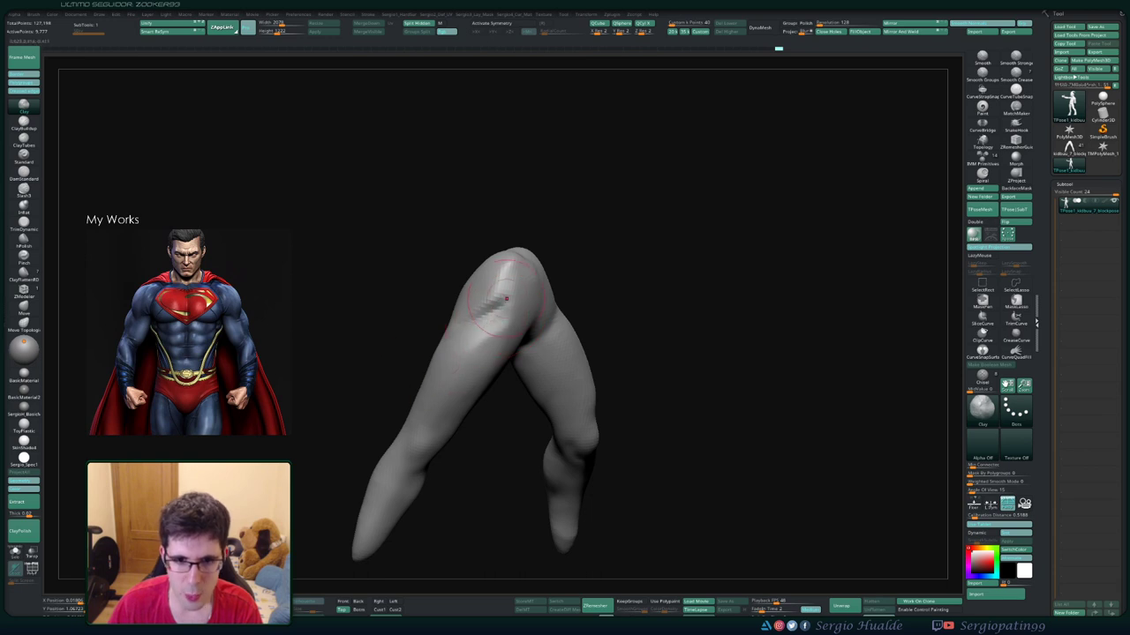
{"action": "key", "text": "b"}
{"action": "key", "text": "c"}
{"action": "key", "text": "l"}
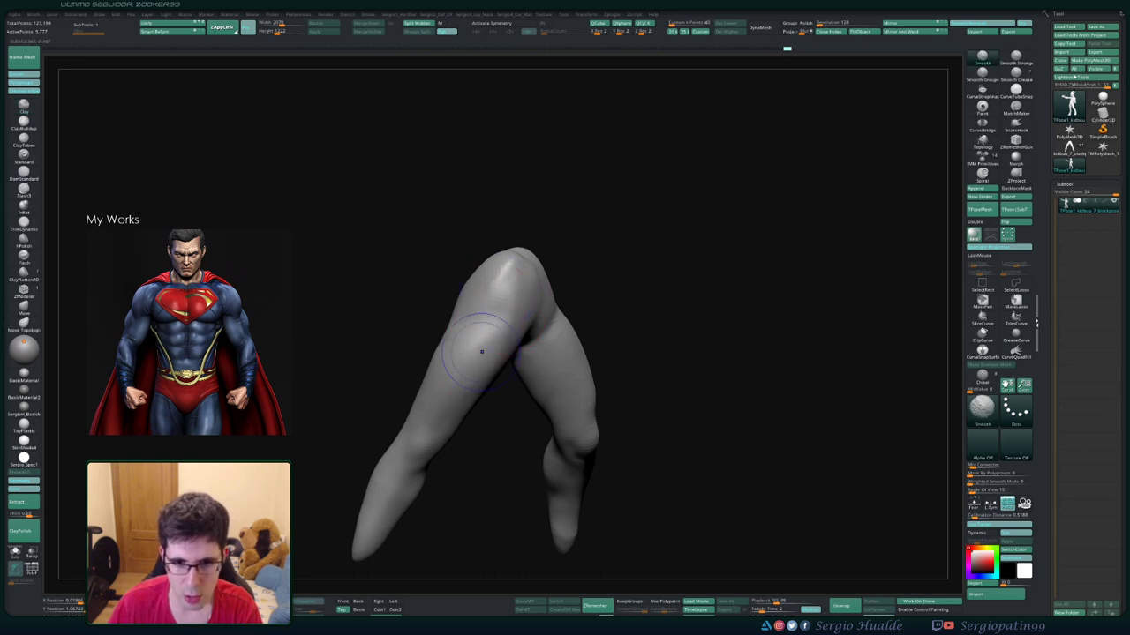
{"action": "right_click_drag", "start_coordinate": [480, 352], "coordinate": [462, 338]}
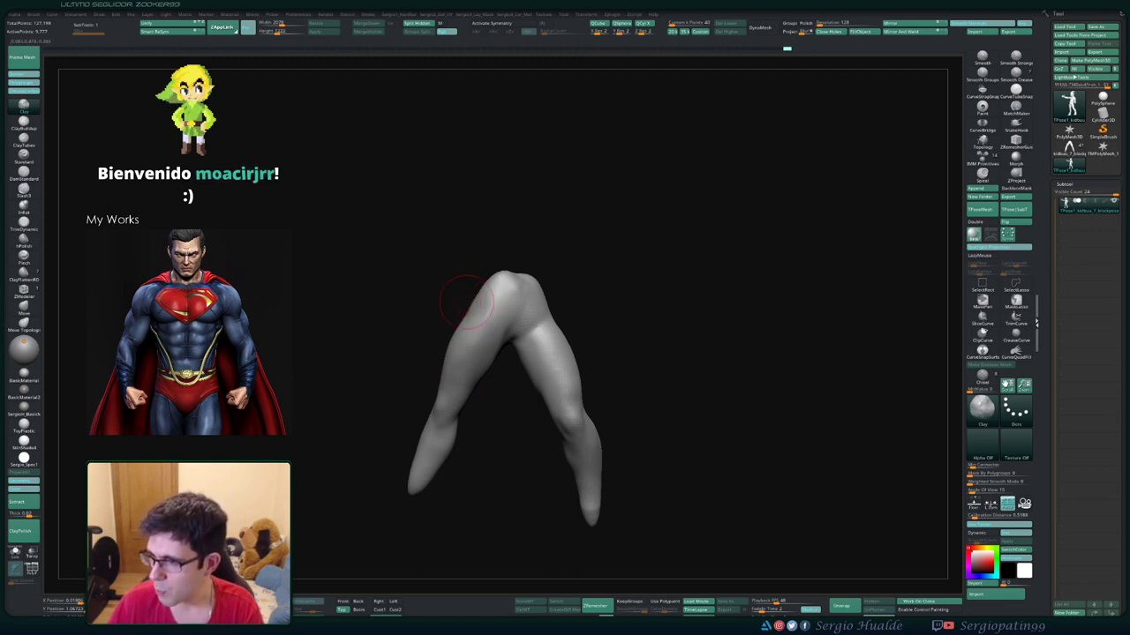
Sculpt a Clay stroke along the inner thigh, then undo it
{"action": "key", "text": "ctrl"}
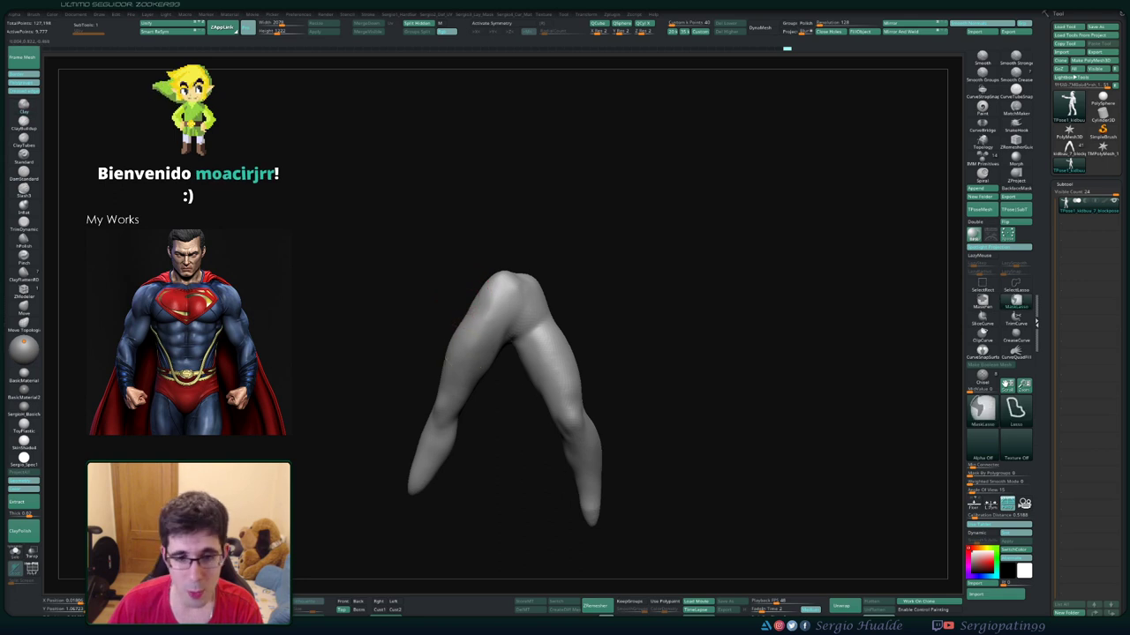
{"action": "left_click_drag", "start_coordinate": [750, 397], "coordinate": [662, 388]}
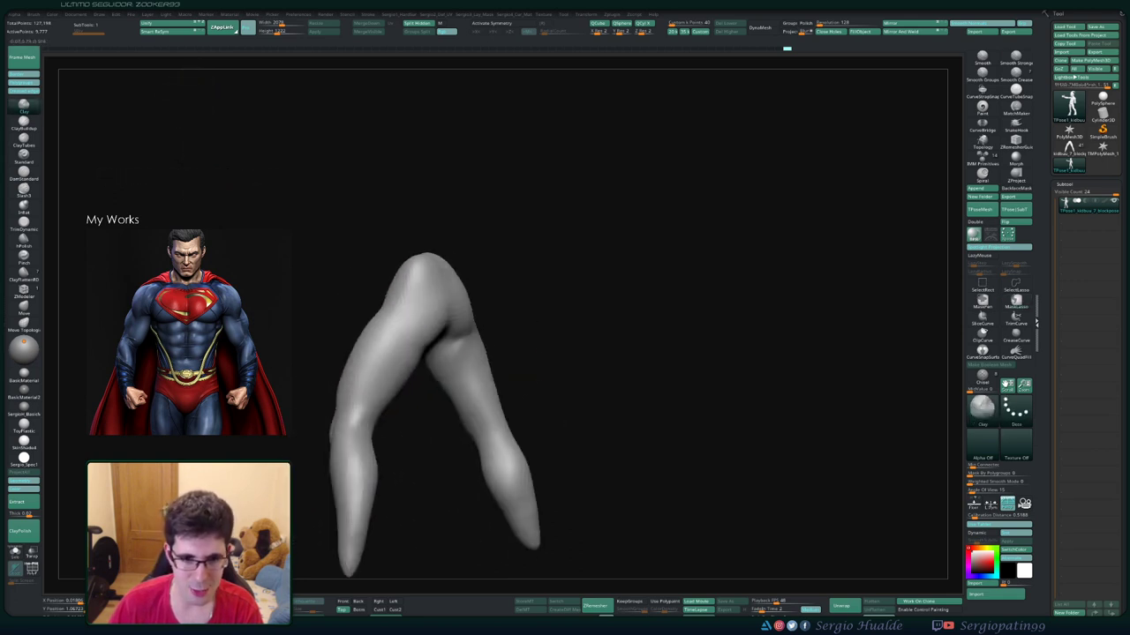
{"action": "scroll", "coordinate": [467, 366], "scroll_direction": "up", "scroll_amount": 3}
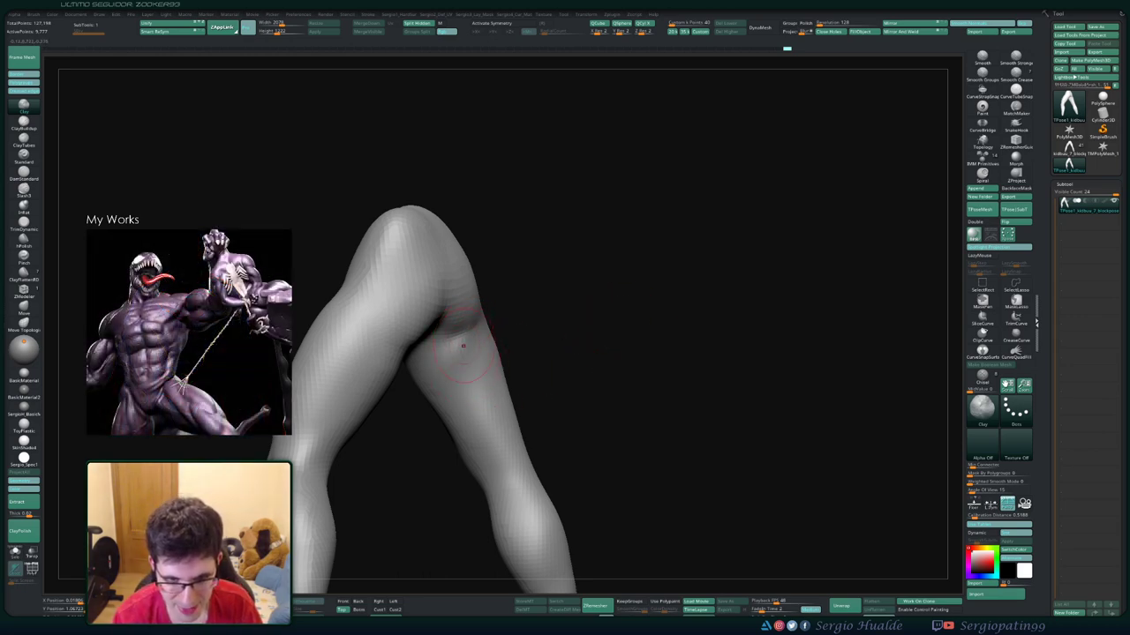
{"action": "left_click_drag", "start_coordinate": [465, 372], "coordinate": [441, 297]}
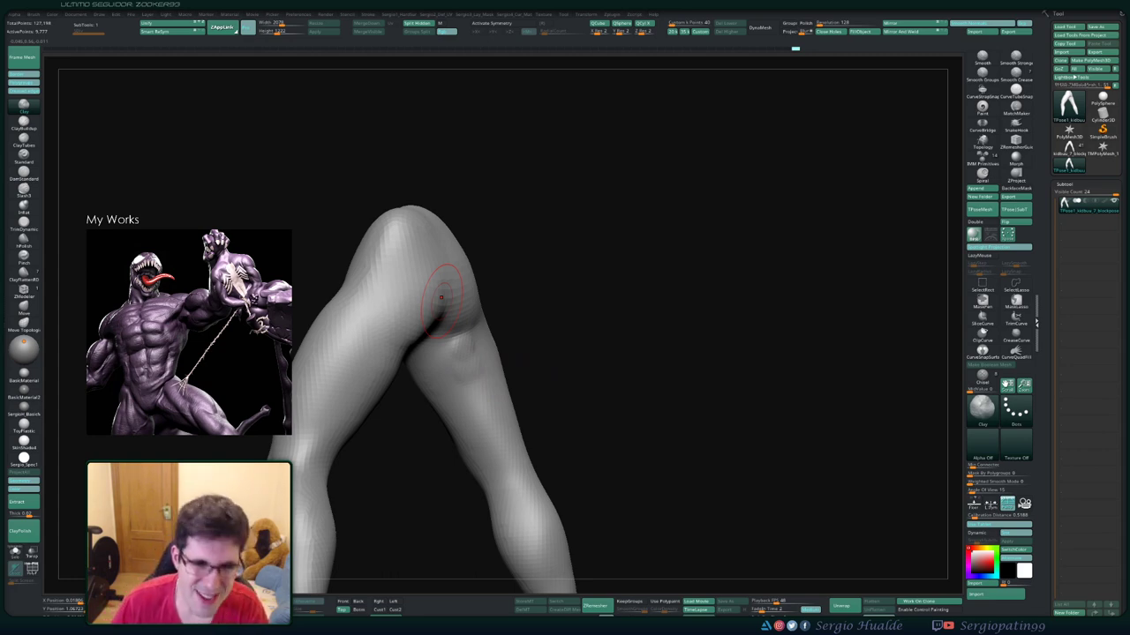
{"action": "key", "text": "ctrl+z"}
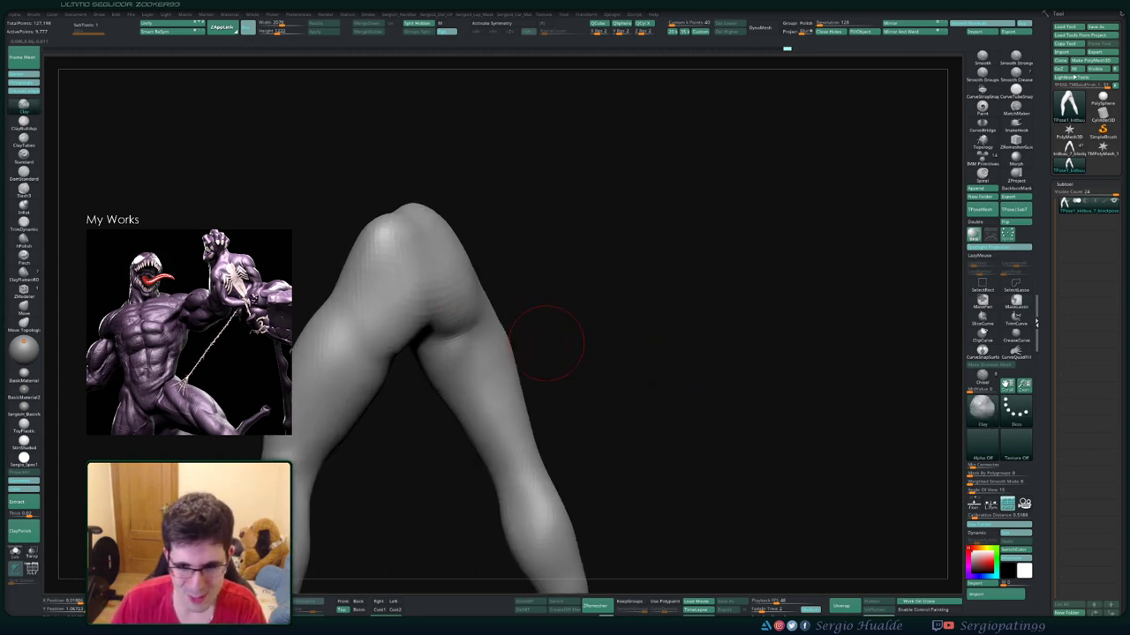
Add a fresh Clay stroke on the inner thigh and unhide the rest of the figure
{"action": "left_click_drag", "start_coordinate": [516, 379], "coordinate": [481, 362]}
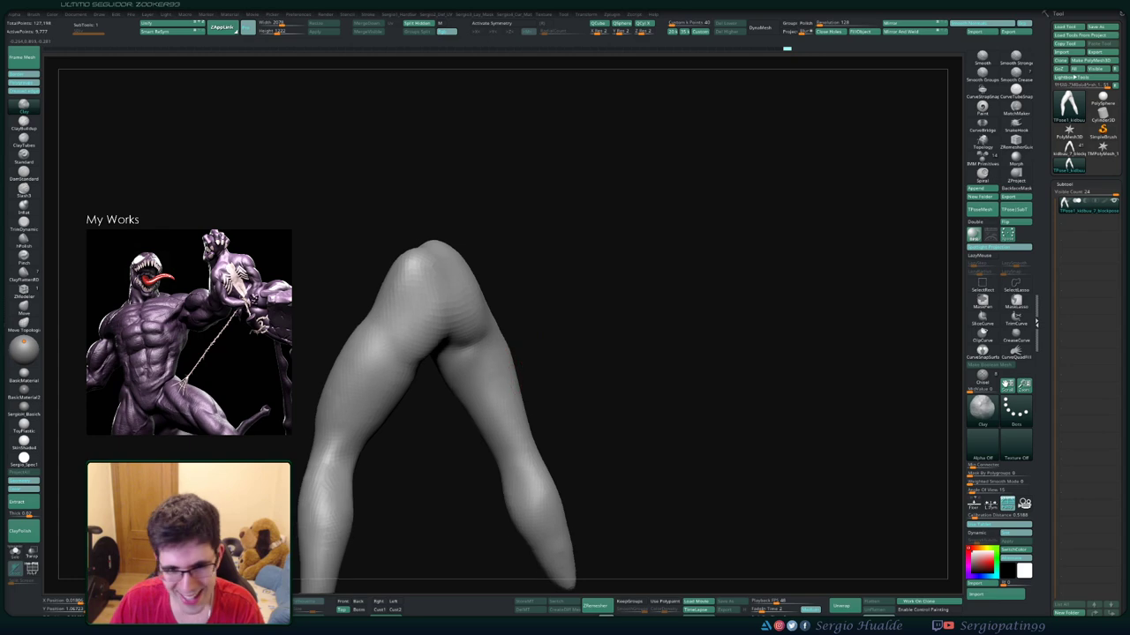
{"action": "left_click", "coordinate": [484, 378]}
{"action": "left_click_drag", "start_coordinate": [484, 378], "coordinate": [517, 331]}
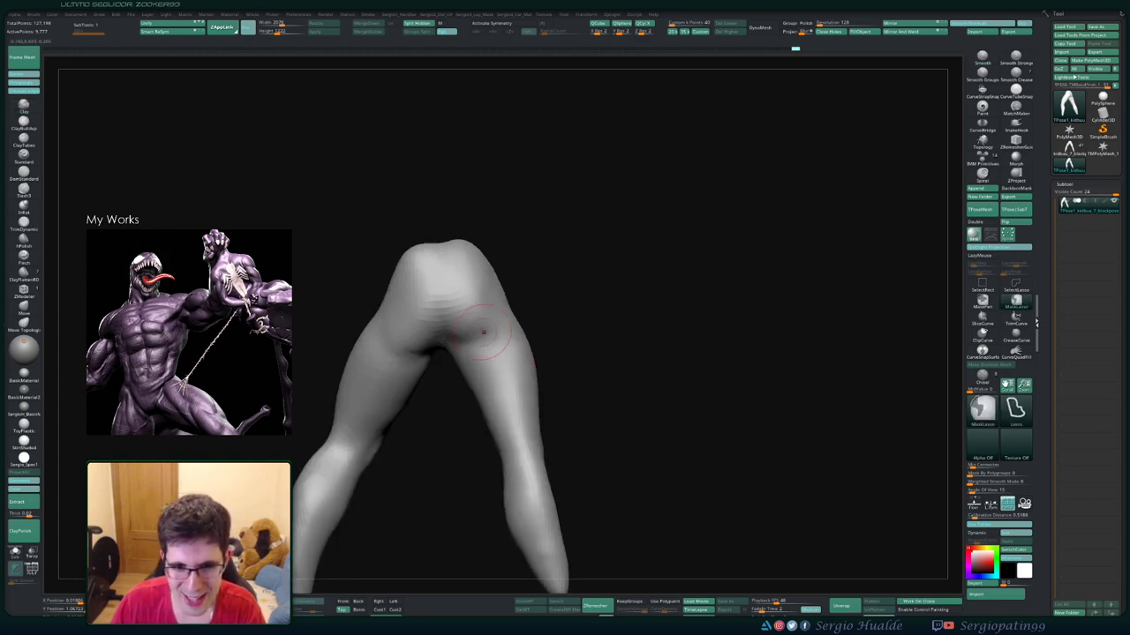
{"action": "mouse_move", "coordinate": [608, 384]}
{"action": "left_mouse_down"}
{"action": "mouse_move", "coordinate": [580, 369]}
{"action": "mouse_move", "coordinate": [608, 363]}
{"action": "left_mouse_up"}
{"action": "left_click", "coordinate": [591, 375], "text": "ctrl+shift"}
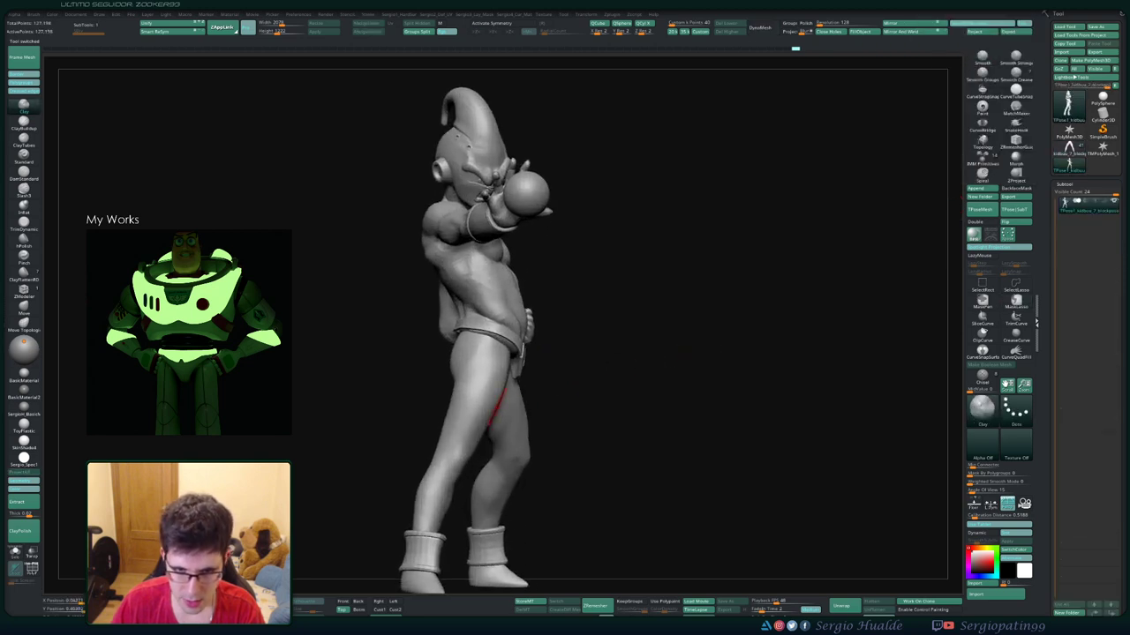
Toggle Transpose (W) back to sculpt mode (Q), then review the buttocks and calves from rear and side views
{"action": "key", "text": "w"}
{"action": "key", "text": "q"}
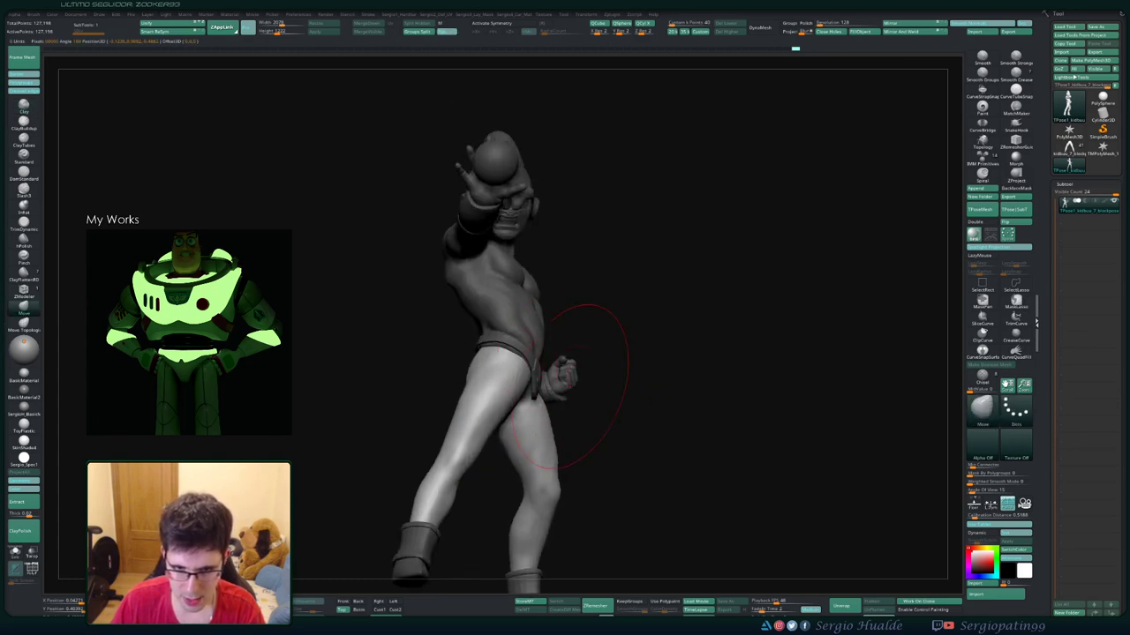
{"action": "right_click_drag", "start_coordinate": [578, 385], "coordinate": [550, 387]}
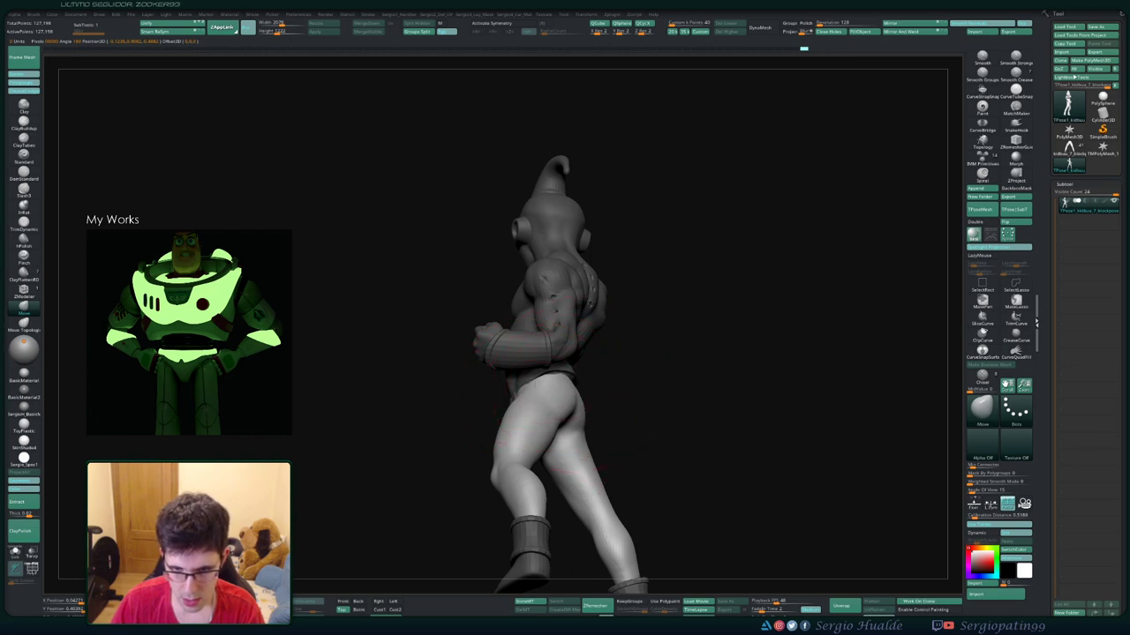
{"action": "mouse_move", "coordinate": [578, 388]}
{"action": "right_mouse_down"}
{"action": "mouse_move", "coordinate": [578, 445]}
{"action": "mouse_move", "coordinate": [581, 431]}
{"action": "mouse_move", "coordinate": [565, 453]}
{"action": "mouse_move", "coordinate": [534, 445]}
{"action": "mouse_move", "coordinate": [529, 432]}
{"action": "mouse_move", "coordinate": [547, 459]}
{"action": "mouse_move", "coordinate": [563, 412]}
{"action": "mouse_move", "coordinate": [530, 470]}
{"action": "mouse_move", "coordinate": [524, 436]}
{"action": "right_mouse_up"}
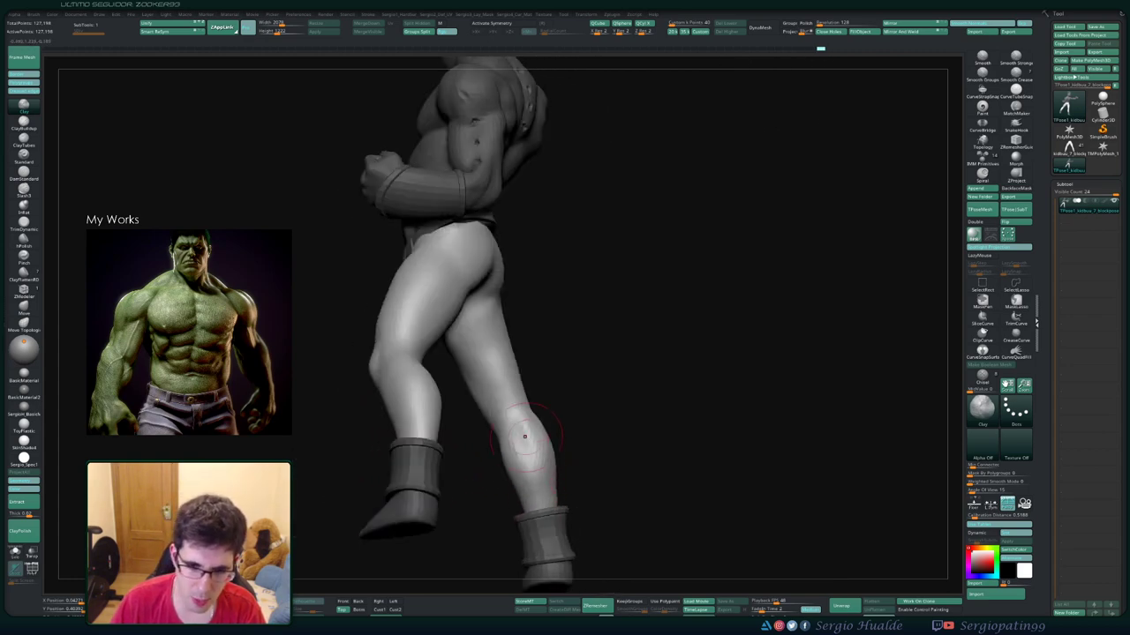
{"action": "right_click_drag", "start_coordinate": [534, 481], "coordinate": [534, 388]}
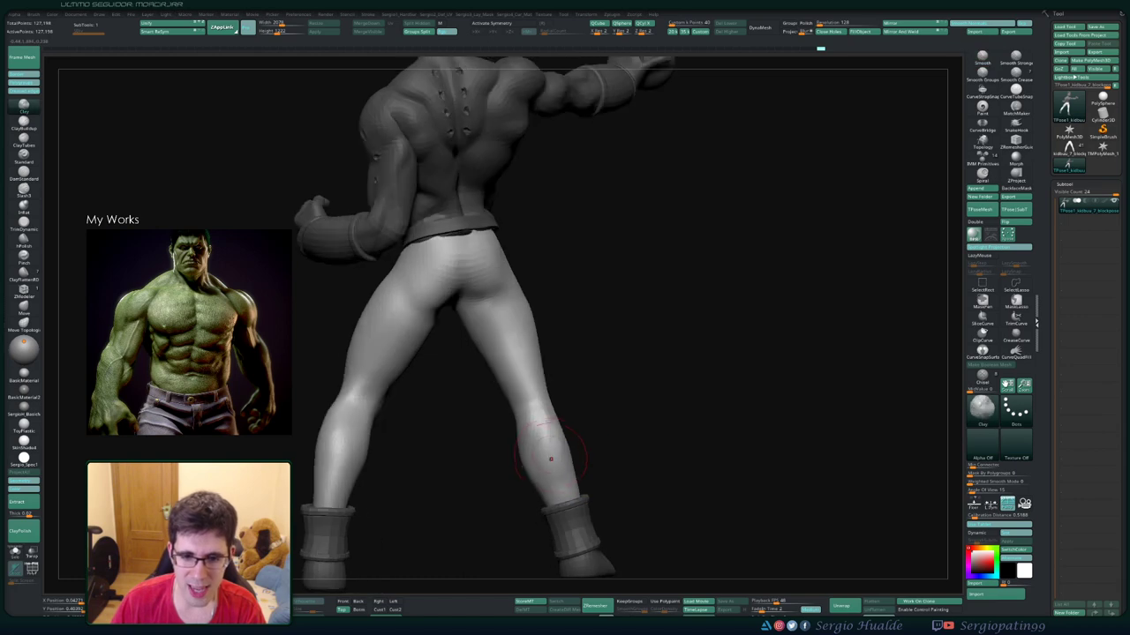
{"action": "right_click_drag", "start_coordinate": [525, 445], "coordinate": [529, 464]}
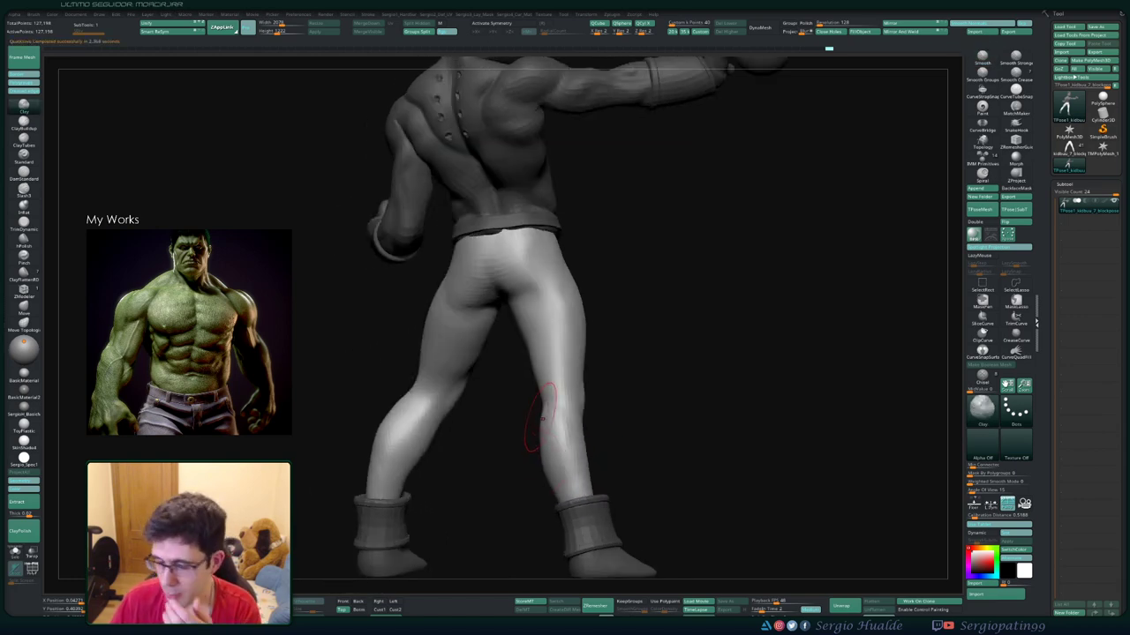
{"action": "mouse_move", "coordinate": [529, 463]}
{"action": "right_mouse_down"}
{"action": "mouse_move", "coordinate": [532, 446]}
{"action": "mouse_move", "coordinate": [564, 473]}
{"action": "mouse_move", "coordinate": [556, 455]}
{"action": "mouse_move", "coordinate": [536, 463]}
{"action": "mouse_move", "coordinate": [548, 481]}
{"action": "right_mouse_up"}
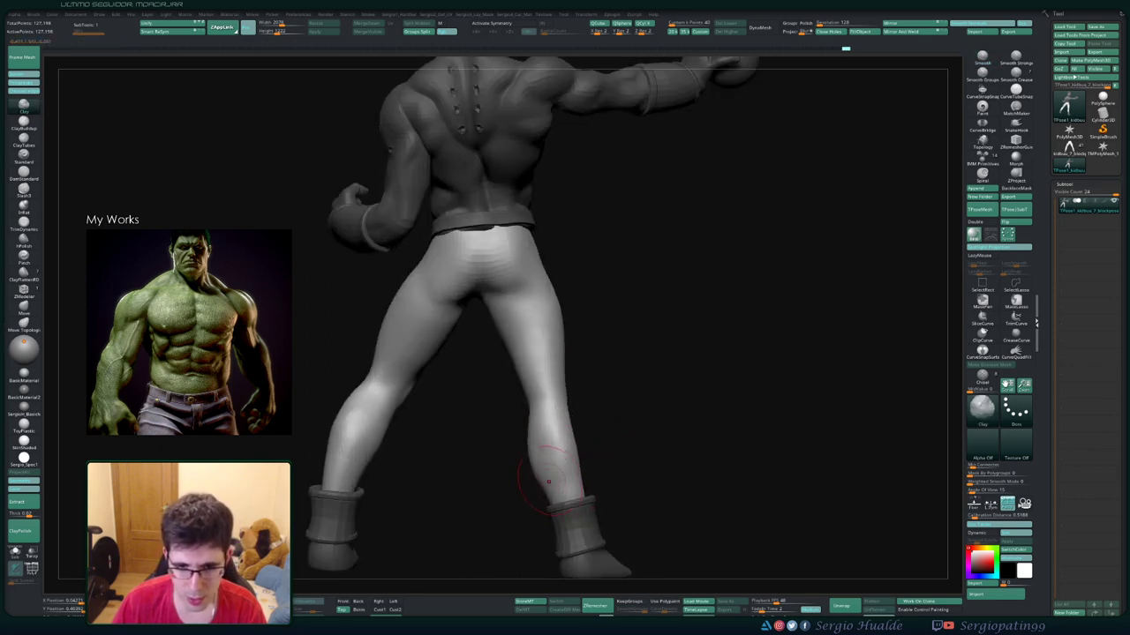
{"action": "right_click_drag", "start_coordinate": [547, 389], "coordinate": [553, 458]}
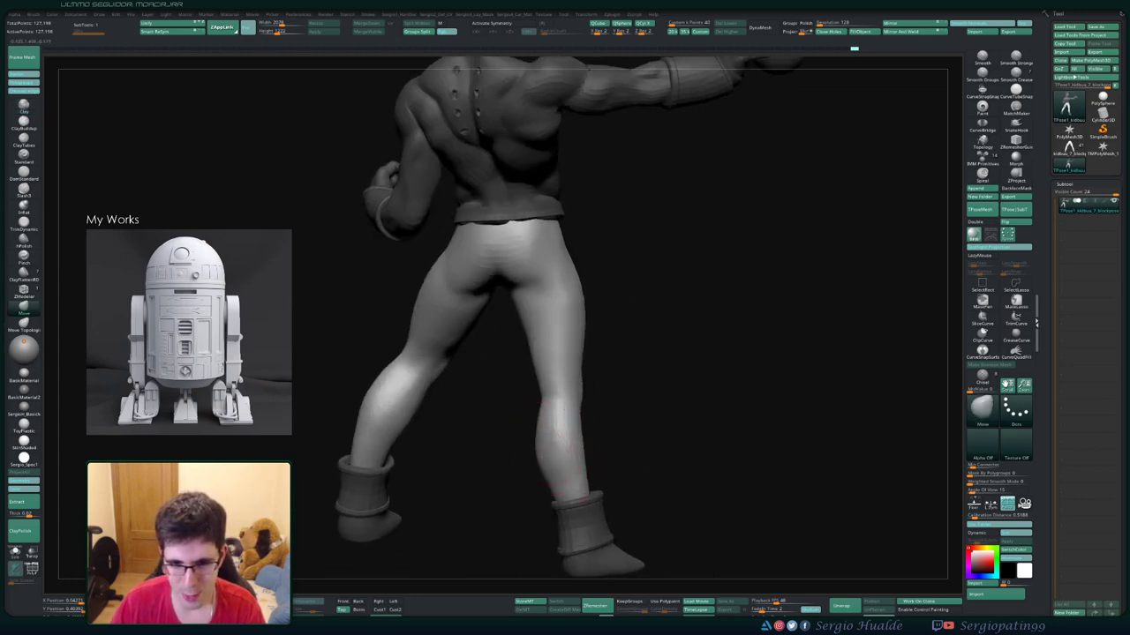
{"action": "mouse_move", "coordinate": [540, 406]}
{"action": "right_mouse_down"}
{"action": "mouse_move", "coordinate": [585, 449]}
{"action": "mouse_move", "coordinate": [547, 441]}
{"action": "mouse_move", "coordinate": [534, 456]}
{"action": "right_mouse_up"}
Switch to the DamStandard brush (BDS) and frame the whole figure facing forward
{"action": "key", "text": "b"}
{"action": "key", "text": "d"}
{"action": "key", "text": "s"}
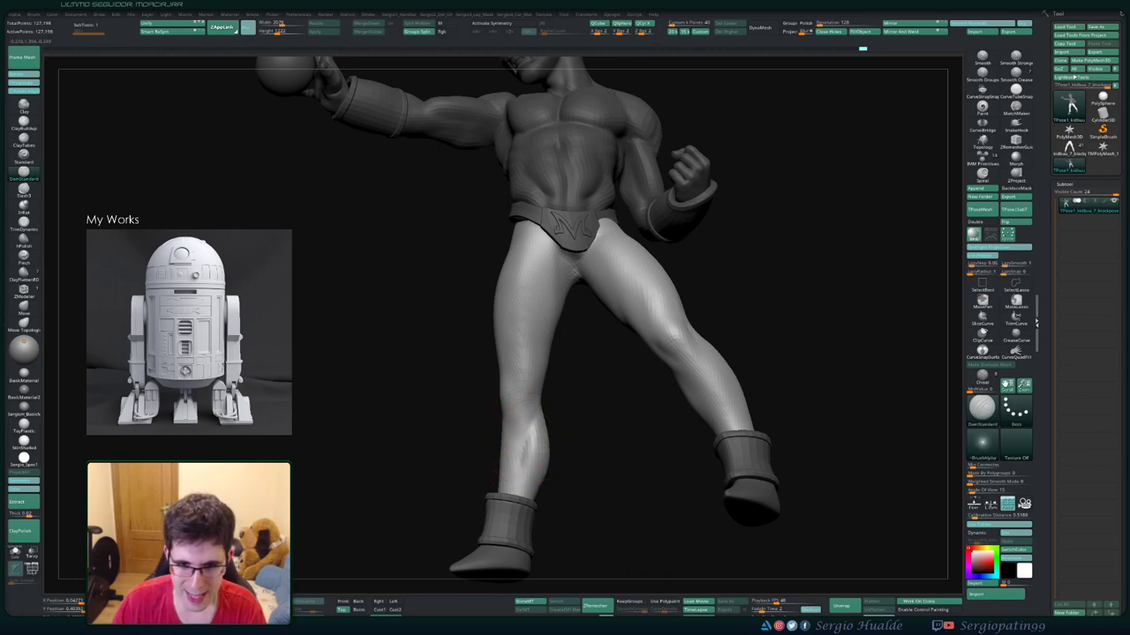
{"action": "right_click_drag", "start_coordinate": [532, 429], "coordinate": [529, 415]}
{"action": "mouse_move", "coordinate": [530, 498]}
{"action": "right_mouse_down"}
{"action": "mouse_move", "coordinate": [535, 453]}
{"action": "mouse_move", "coordinate": [624, 453]}
{"action": "mouse_move", "coordinate": [574, 441]}
{"action": "mouse_move", "coordinate": [550, 415]}
{"action": "mouse_move", "coordinate": [497, 459]}
{"action": "mouse_move", "coordinate": [523, 452]}
{"action": "right_mouse_up"}
{"action": "key", "text": "f"}
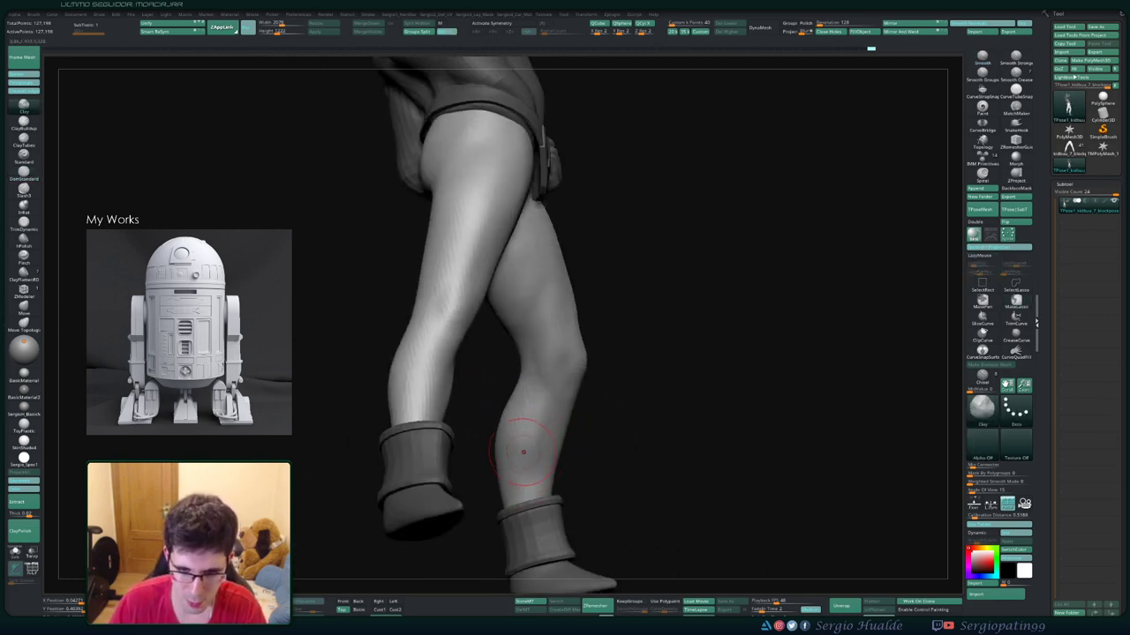
Smooth the upper legs and sculpt definition along the thigh and knee
{"action": "key", "text": "shift"}
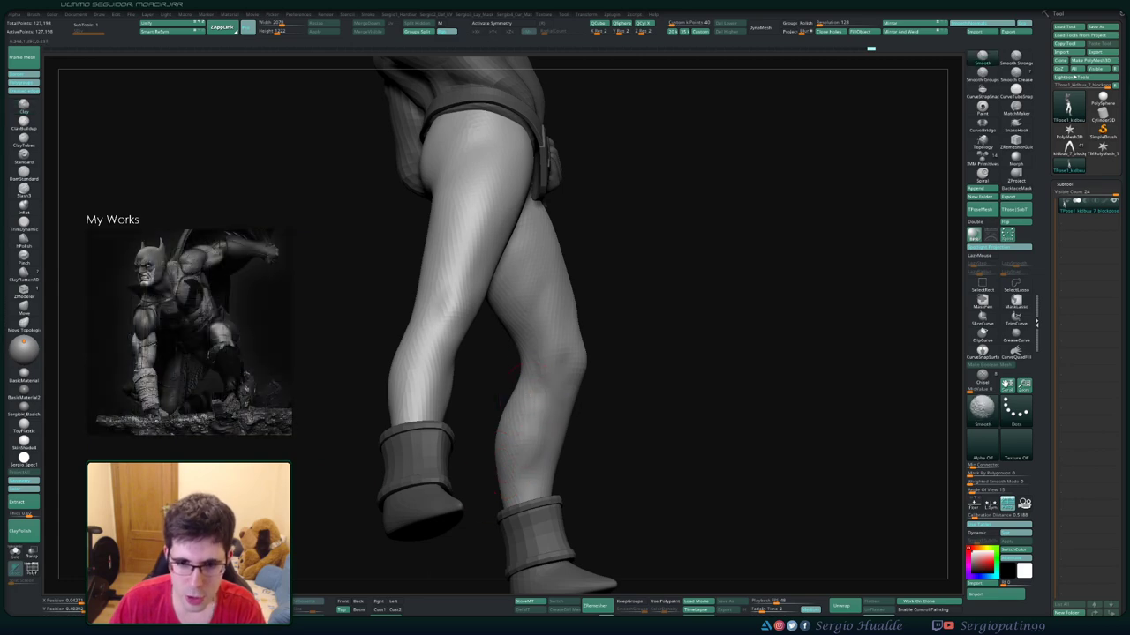
{"action": "right_click_drag", "start_coordinate": [533, 427], "coordinate": [531, 430]}
{"action": "left_click_drag", "start_coordinate": [534, 476], "coordinate": [530, 386]}
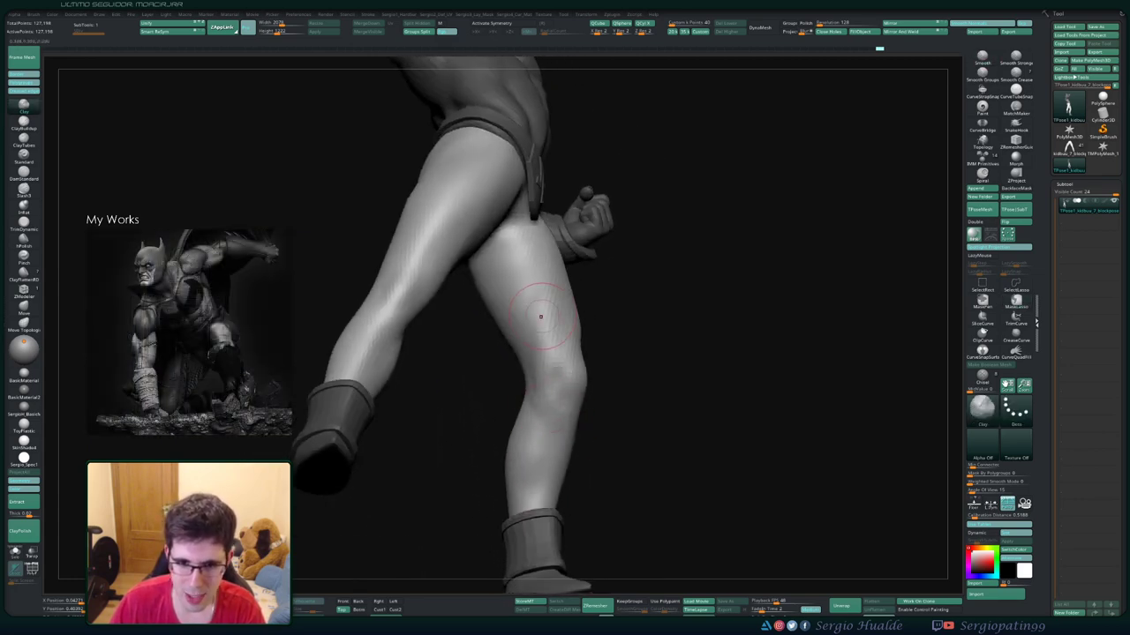
{"action": "left_click_drag", "start_coordinate": [540, 316], "coordinate": [543, 318]}
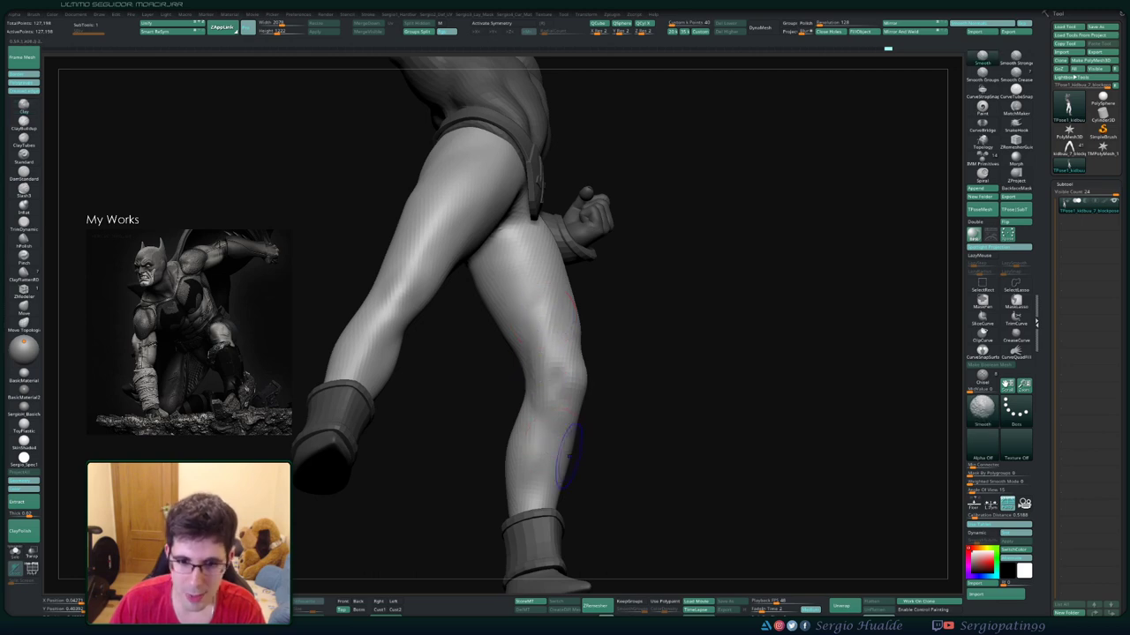
{"action": "mouse_move", "coordinate": [551, 382]}
{"action": "left_mouse_down"}
{"action": "mouse_move", "coordinate": [559, 430]}
{"action": "mouse_move", "coordinate": [547, 458]}
{"action": "left_mouse_up"}
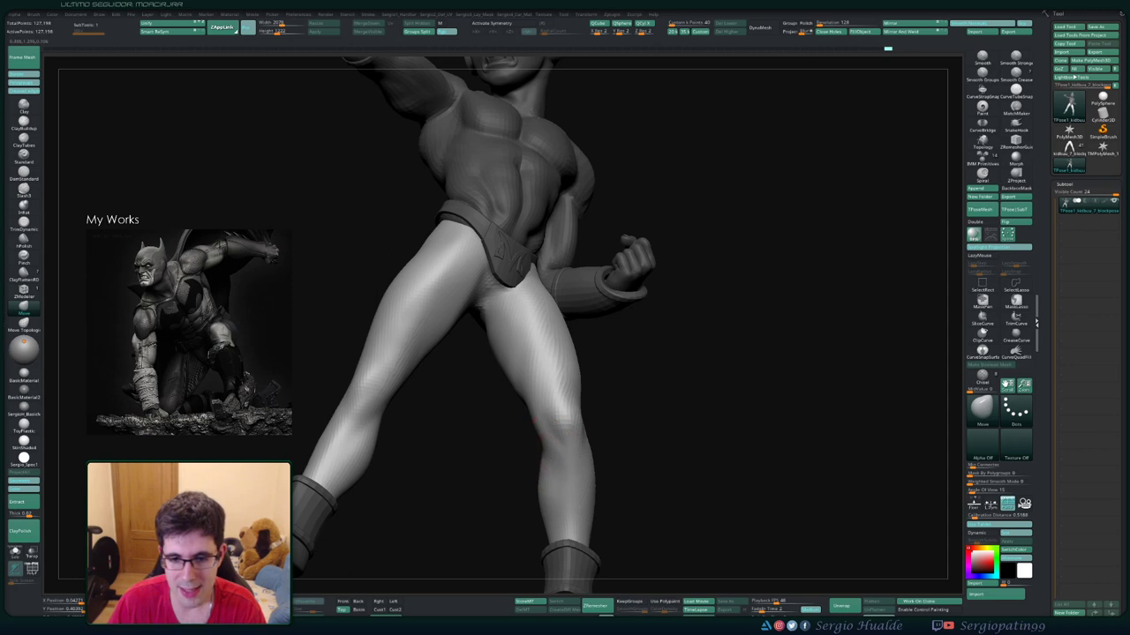
{"action": "mouse_move", "coordinate": [547, 458]}
{"action": "left_mouse_down"}
{"action": "mouse_move", "coordinate": [528, 379]}
{"action": "mouse_move", "coordinate": [548, 491]}
{"action": "left_mouse_up"}
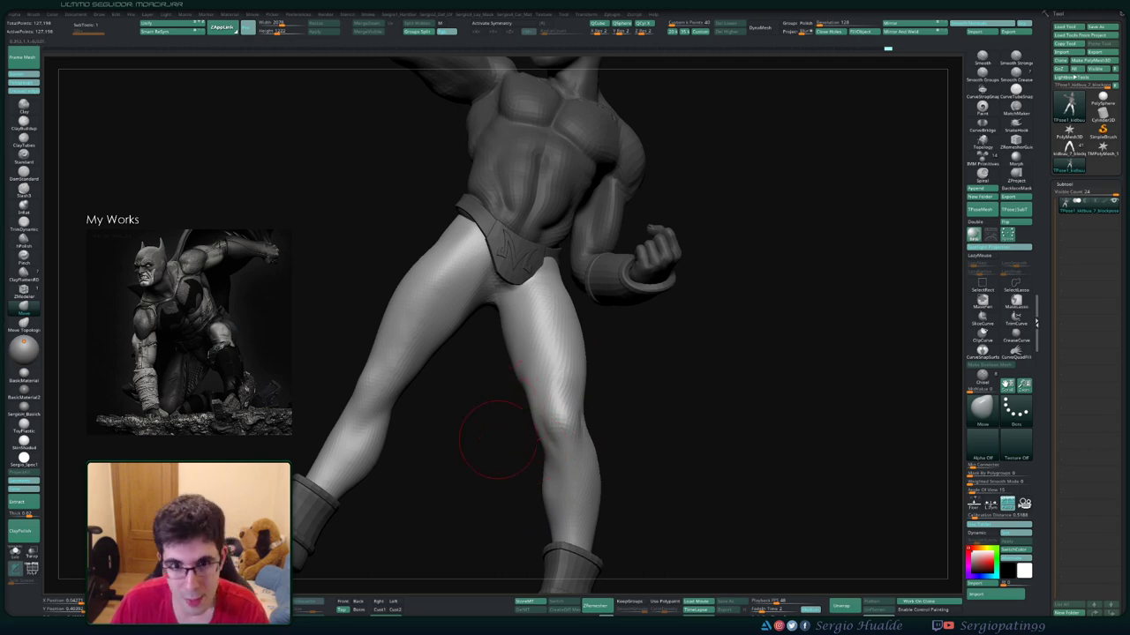
Smooth the leg strokes again, then frame the full figure from an upright front view
{"action": "mouse_move", "coordinate": [480, 466]}
{"action": "left_mouse_down"}
{"action": "mouse_move", "coordinate": [605, 433]}
{"action": "mouse_move", "coordinate": [592, 400]}
{"action": "mouse_move", "coordinate": [604, 391]}
{"action": "left_mouse_up"}
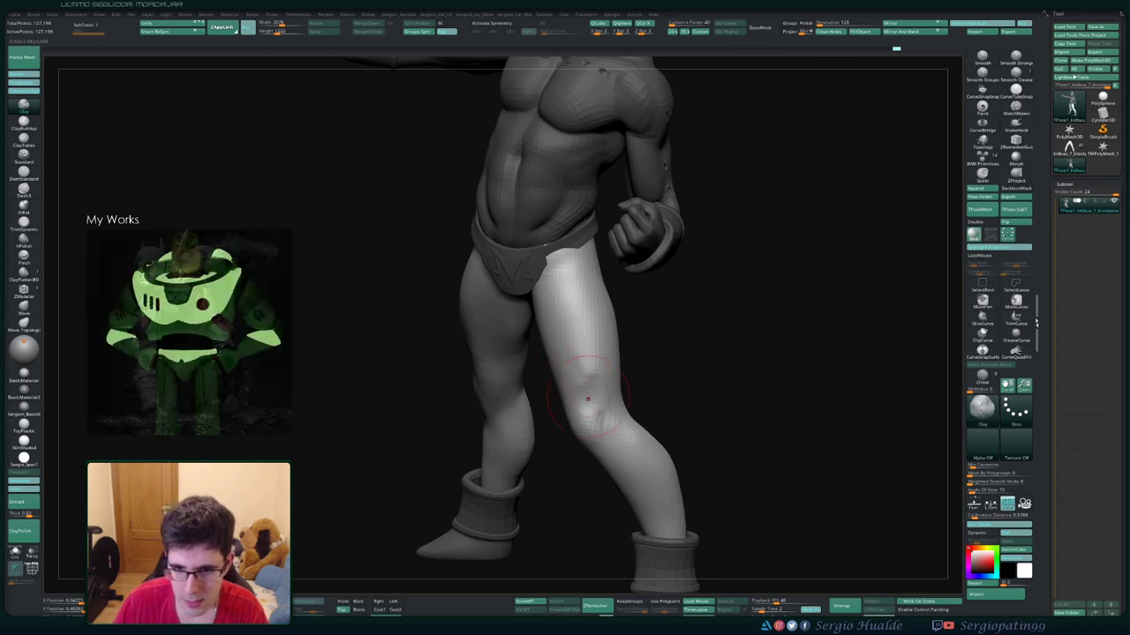
{"action": "key", "text": "shift"}
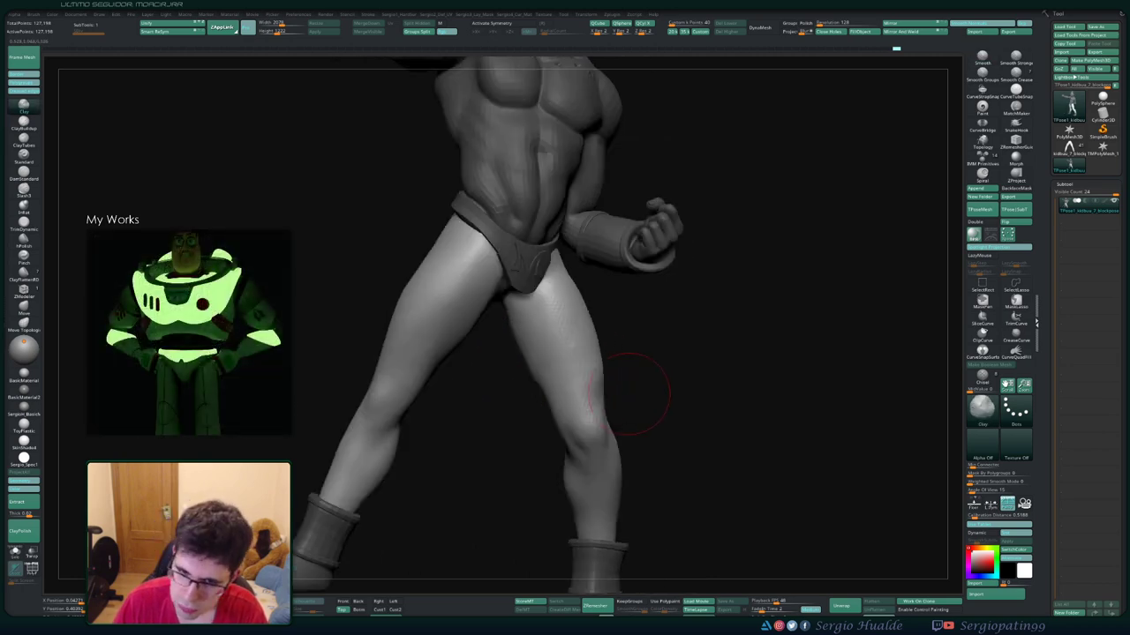
{"action": "left_click_drag", "start_coordinate": [604, 391], "coordinate": [582, 371]}
{"action": "key", "text": "f"}
{"action": "left_click_drag", "start_coordinate": [724, 336], "coordinate": [688, 326]}
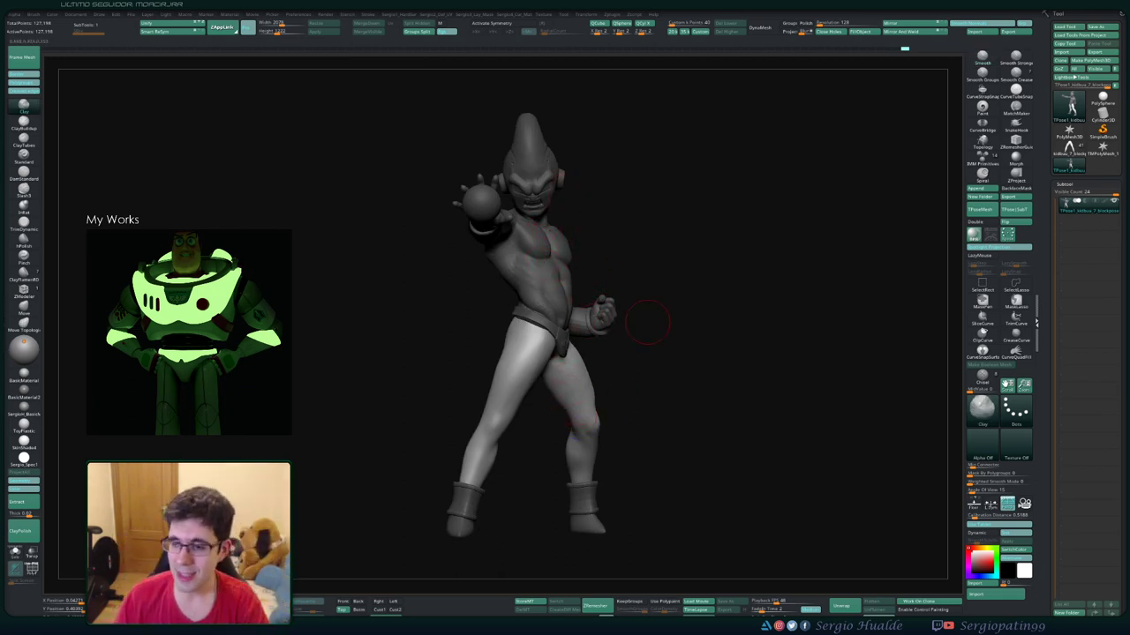
Zoom in and sculpt the knee and thigh forms from the side
{"action": "left_click_drag", "start_coordinate": [599, 324], "coordinate": [609, 450]}
{"action": "scroll", "coordinate": [609, 451], "scroll_direction": "up", "scroll_amount": 3}
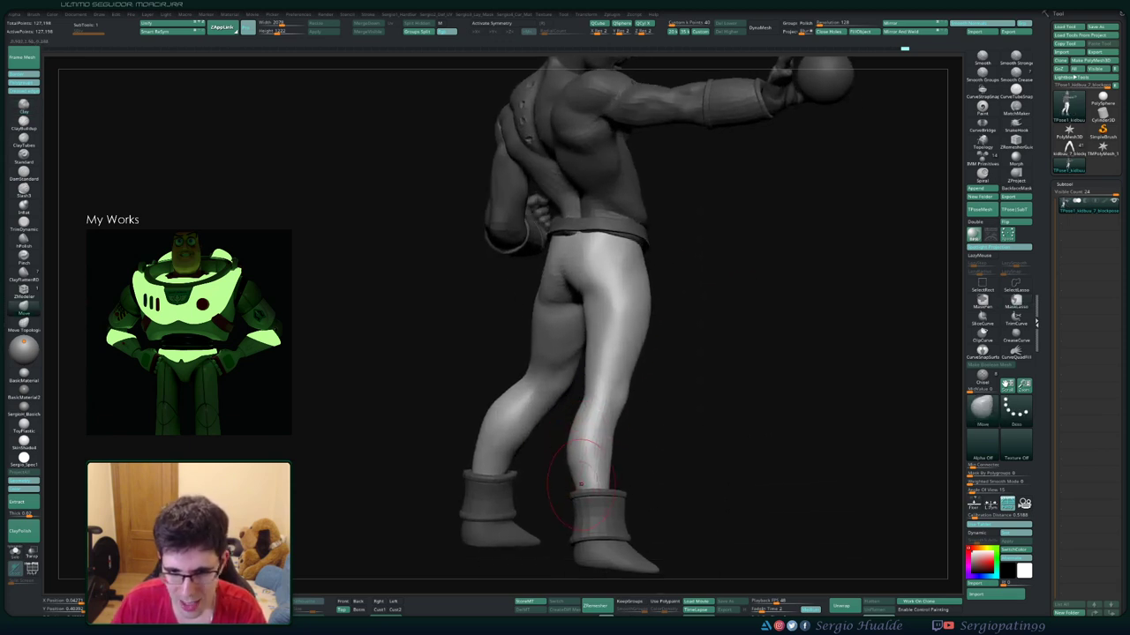
{"action": "mouse_move", "coordinate": [643, 479]}
{"action": "left_mouse_down"}
{"action": "mouse_move", "coordinate": [602, 488]}
{"action": "mouse_move", "coordinate": [617, 454]}
{"action": "mouse_move", "coordinate": [635, 308]}
{"action": "mouse_move", "coordinate": [618, 416]}
{"action": "left_mouse_up"}
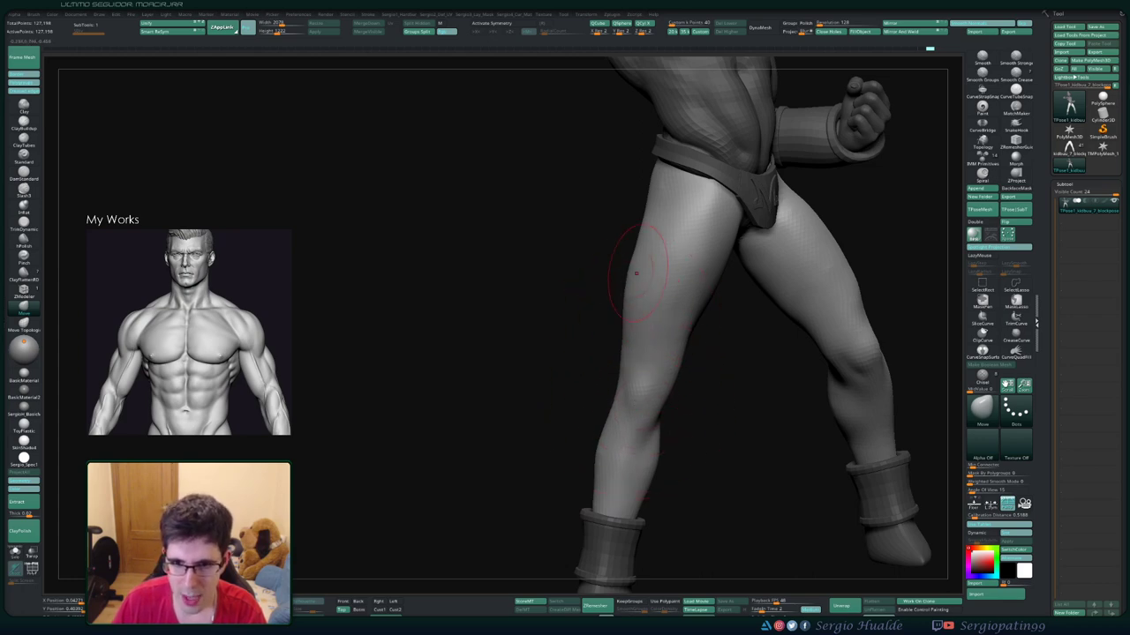
{"action": "right_click_drag", "start_coordinate": [617, 274], "coordinate": [617, 315]}
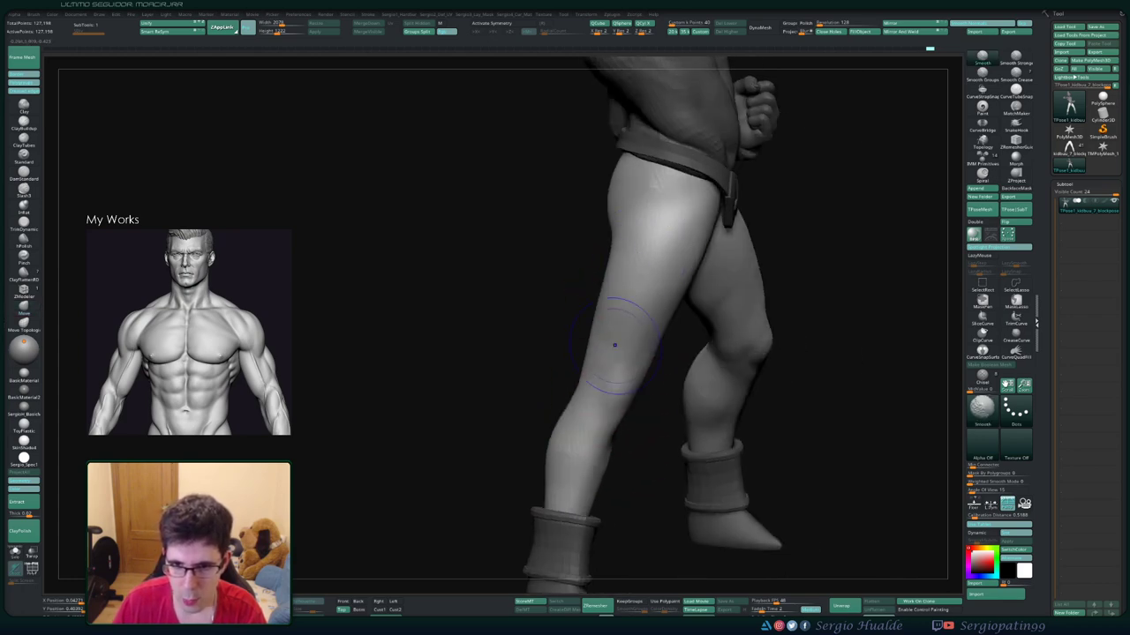
{"action": "mouse_move", "coordinate": [660, 232]}
{"action": "right_mouse_down"}
{"action": "mouse_move", "coordinate": [644, 274]}
{"action": "mouse_move", "coordinate": [671, 291]}
{"action": "mouse_move", "coordinate": [647, 322]}
{"action": "right_mouse_up"}
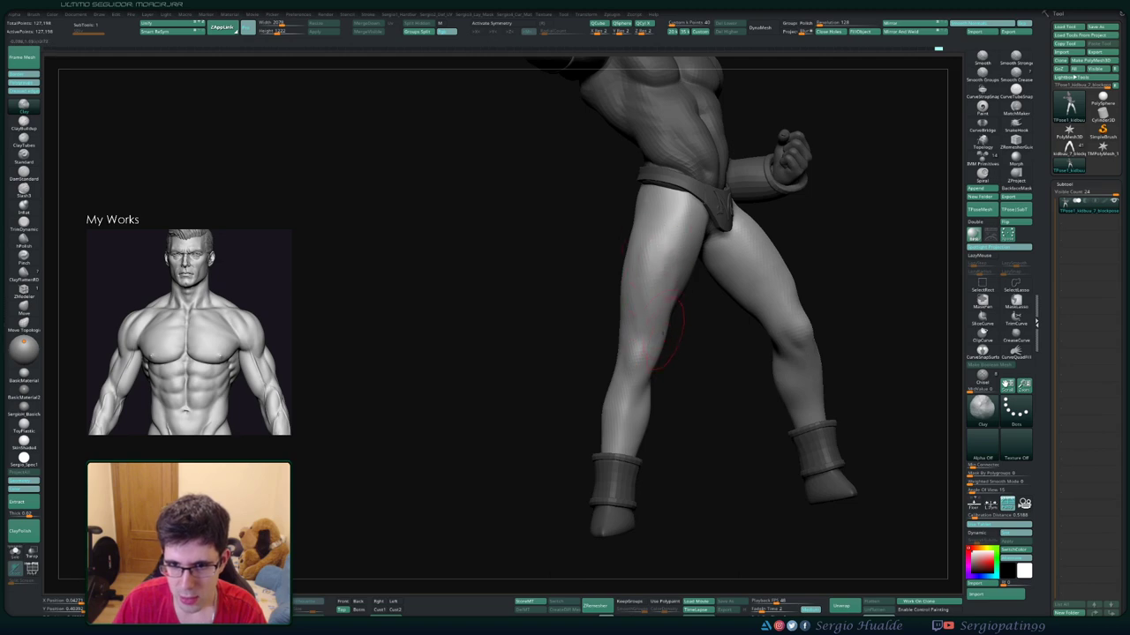
Smooth the shin into a continuous contour to the boot cuff, then show the whole figure
{"action": "key", "text": "shift"}
{"action": "mouse_move", "coordinate": [658, 308]}
{"action": "left_mouse_down"}
{"action": "mouse_move", "coordinate": [594, 357]}
{"action": "mouse_move", "coordinate": [604, 332]}
{"action": "left_mouse_up"}
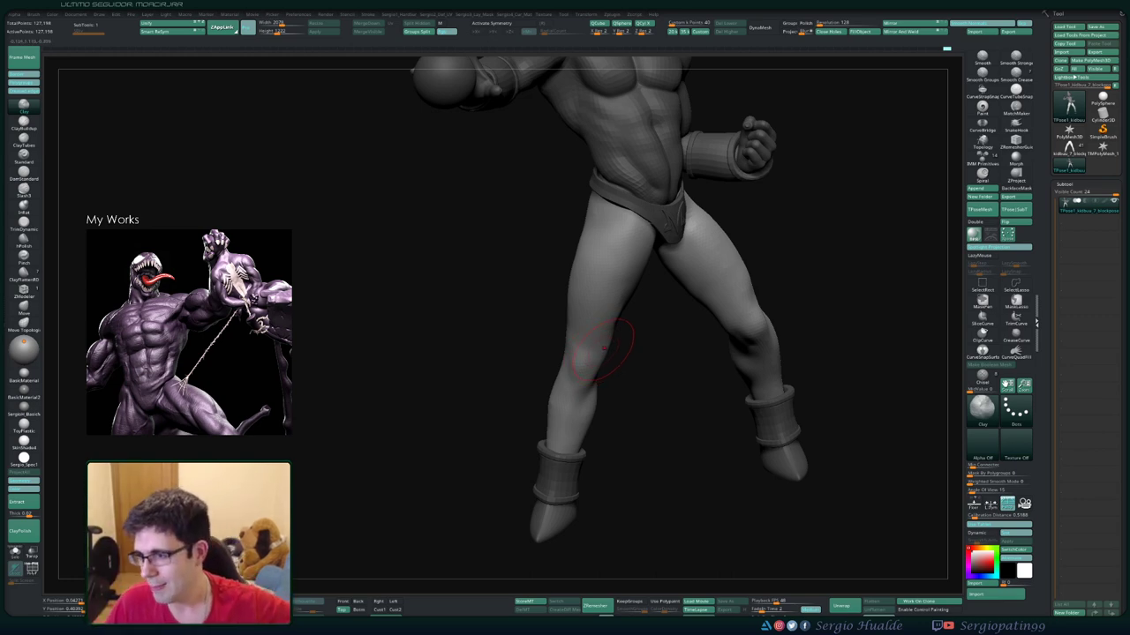
{"action": "left_click_drag", "start_coordinate": [718, 394], "coordinate": [674, 364]}
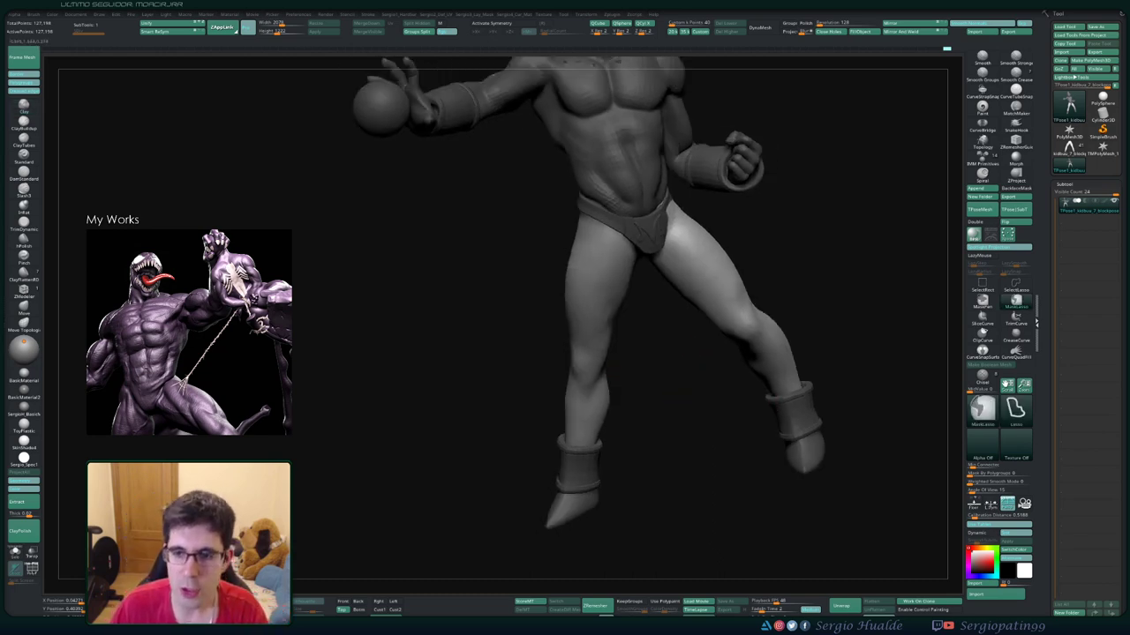
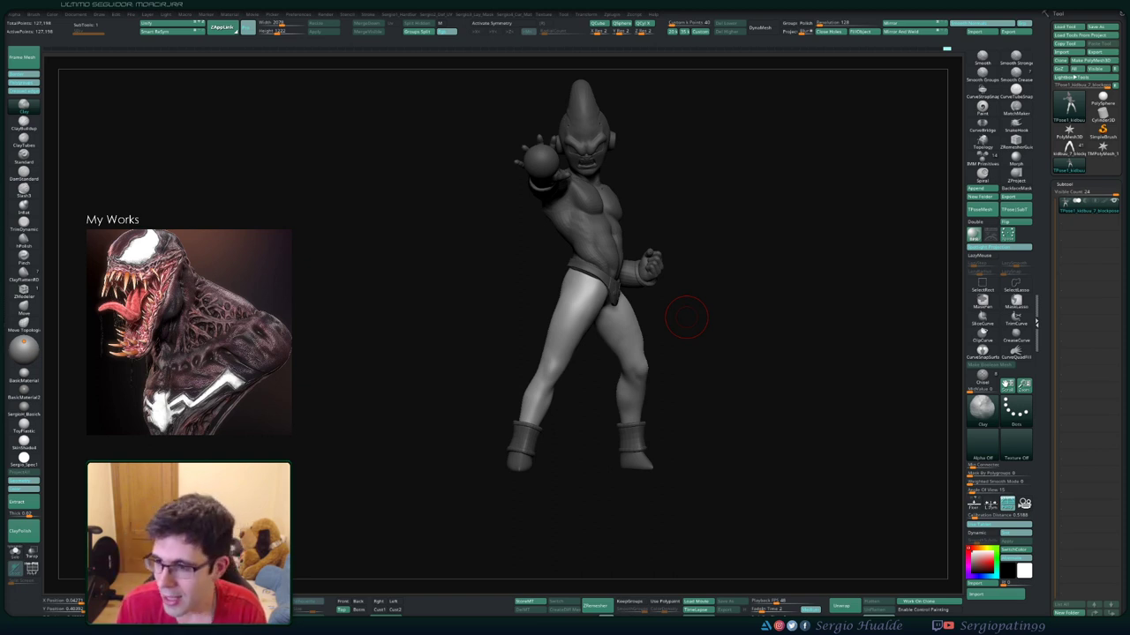
Zoom in and isolate the legs by hiding the torso
{"action": "left_click_drag", "start_coordinate": [877, 384], "coordinate": [567, 354]}
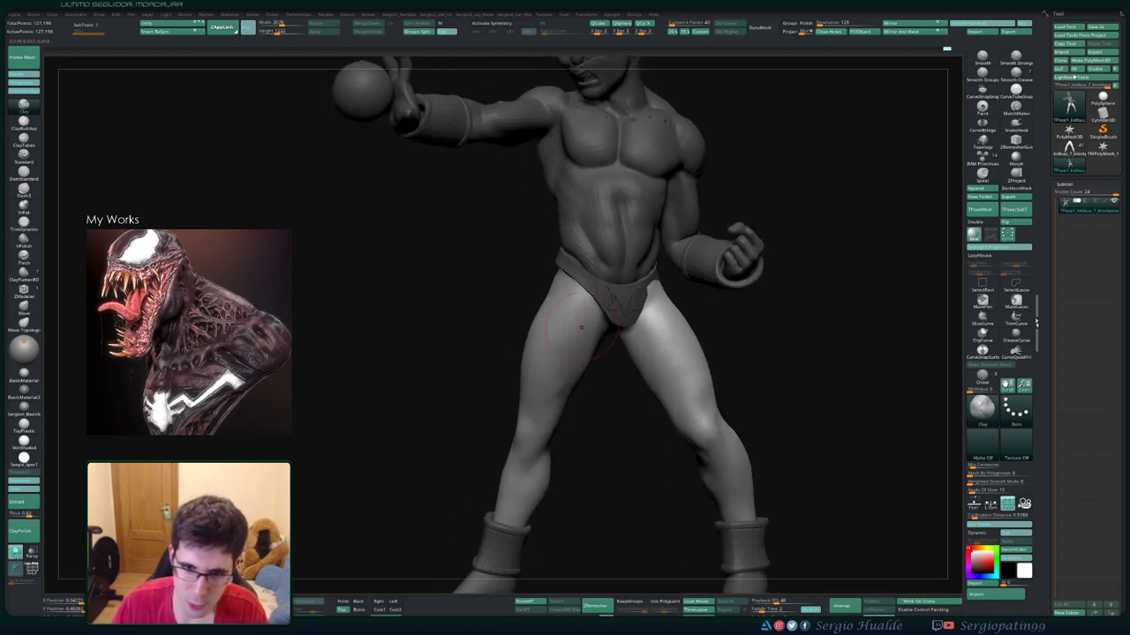
{"action": "left_click", "coordinate": [571, 344], "text": "ctrl+shift"}
{"action": "key", "text": "space"}
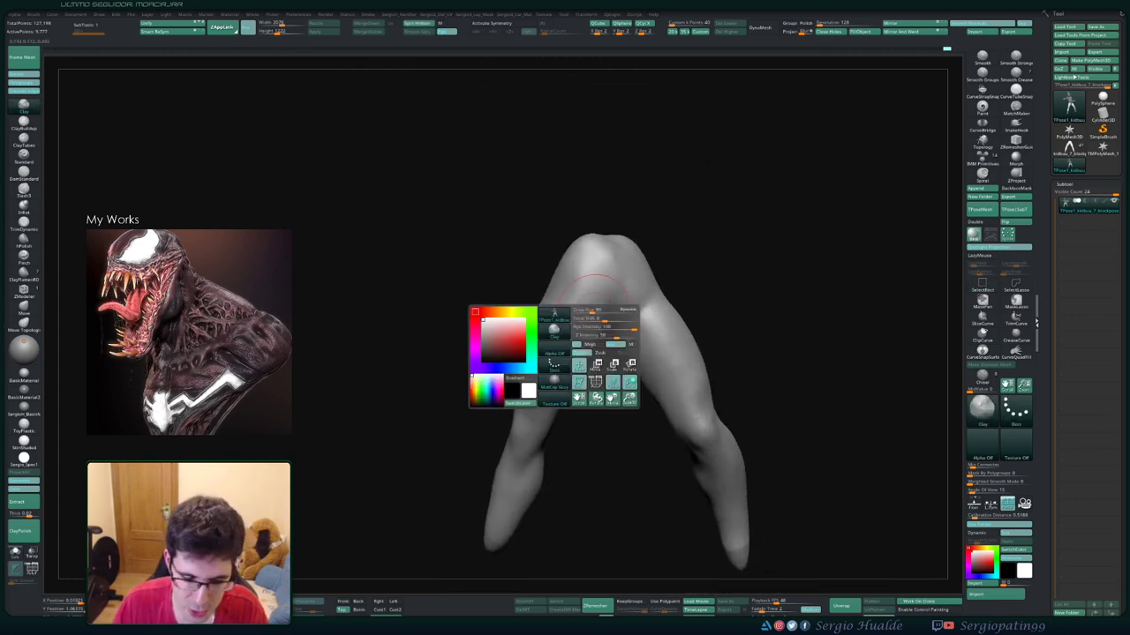
Flatten the crotch area with the TrimDynamic brush
{"action": "key", "text": "b"}
{"action": "key", "text": "t"}
{"action": "key", "text": "d"}
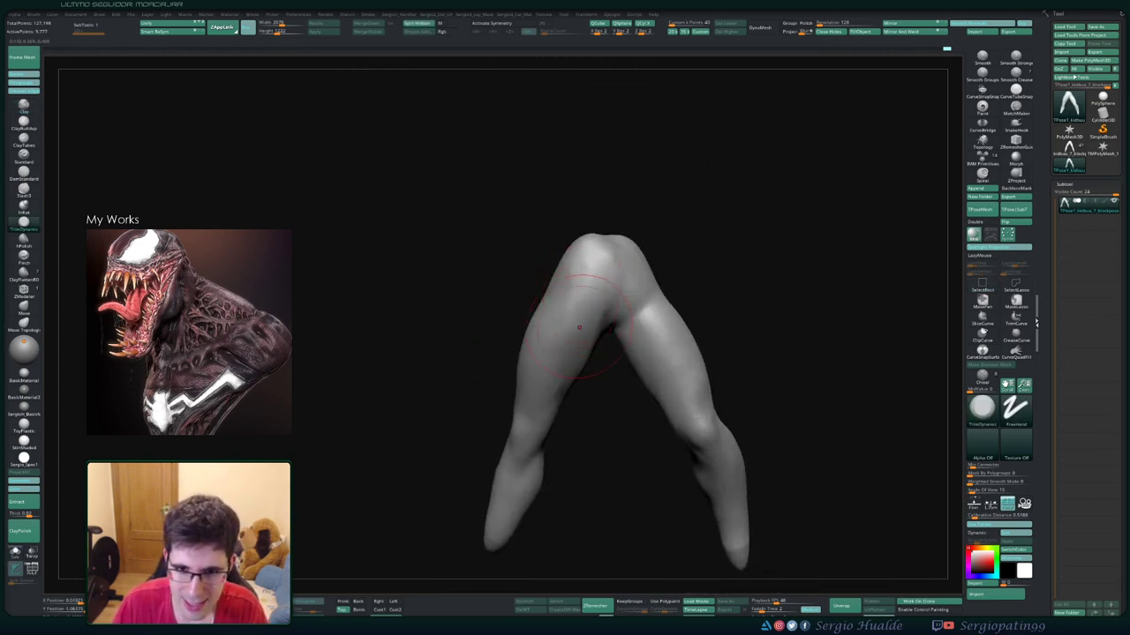
{"action": "left_click_drag", "start_coordinate": [583, 265], "coordinate": [584, 284]}
{"action": "mouse_move", "coordinate": [573, 315]}
{"action": "right_mouse_down"}
{"action": "mouse_move", "coordinate": [581, 279]}
{"action": "mouse_move", "coordinate": [550, 328]}
{"action": "right_mouse_up"}
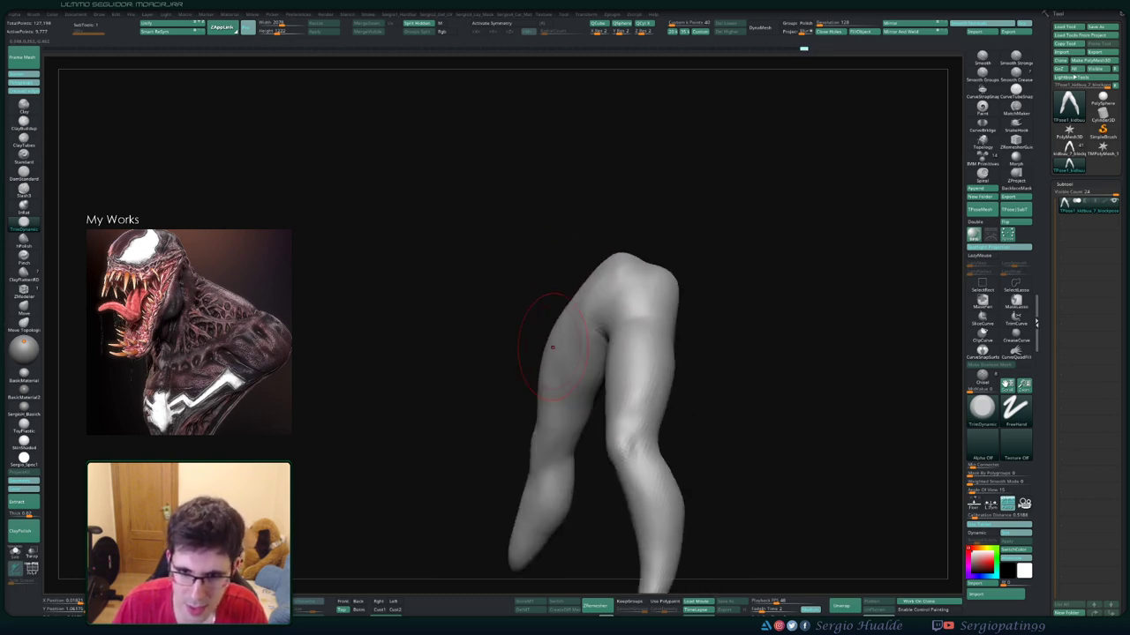
Reshape and smooth the upper thighs with Move, then reveal the whole character
{"action": "key", "text": "b"}
{"action": "key", "text": "m"}
{"action": "key", "text": "v"}
{"action": "left_click_drag", "start_coordinate": [759, 353], "coordinate": [794, 335]}
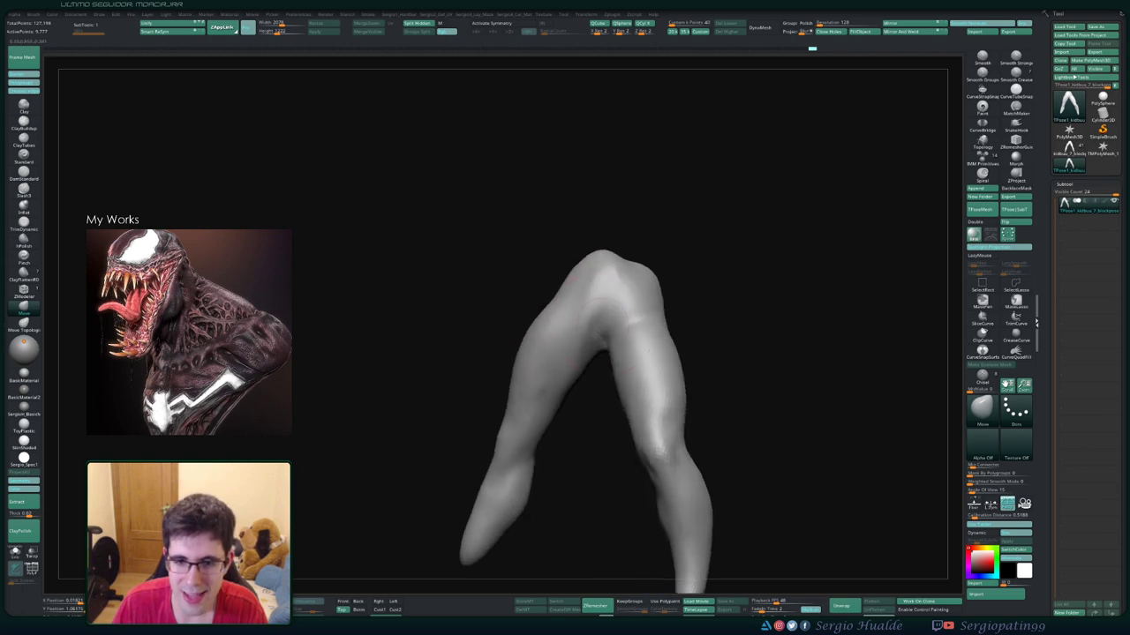
{"action": "left_click_drag", "start_coordinate": [590, 291], "coordinate": [631, 353], "text": "shift"}
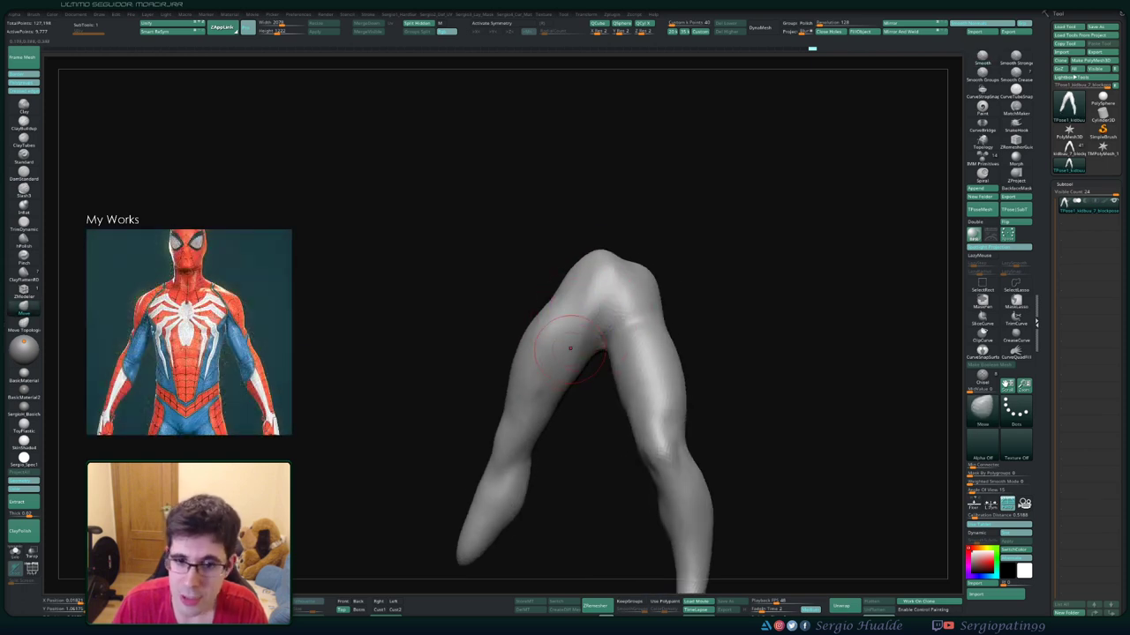
{"action": "left_click_drag", "start_coordinate": [724, 291], "coordinate": [580, 303]}
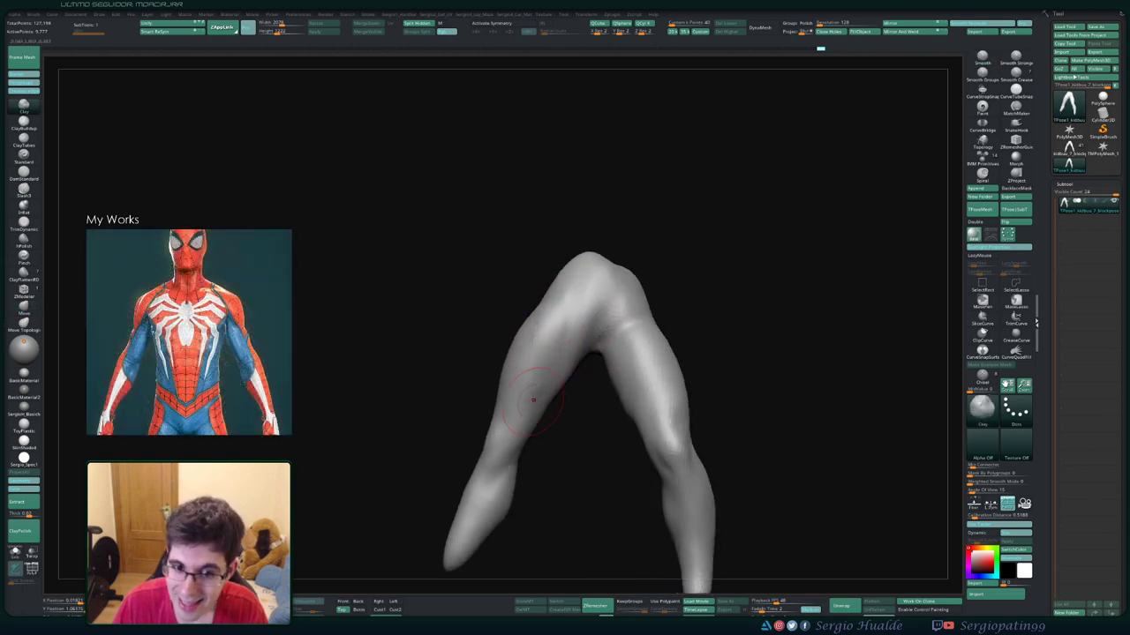
{"action": "mouse_move", "coordinate": [542, 353]}
{"action": "left_mouse_down"}
{"action": "mouse_move", "coordinate": [557, 325]}
{"action": "mouse_move", "coordinate": [533, 382]}
{"action": "mouse_move", "coordinate": [569, 258]}
{"action": "mouse_move", "coordinate": [545, 256]}
{"action": "mouse_move", "coordinate": [530, 323]}
{"action": "left_mouse_up"}
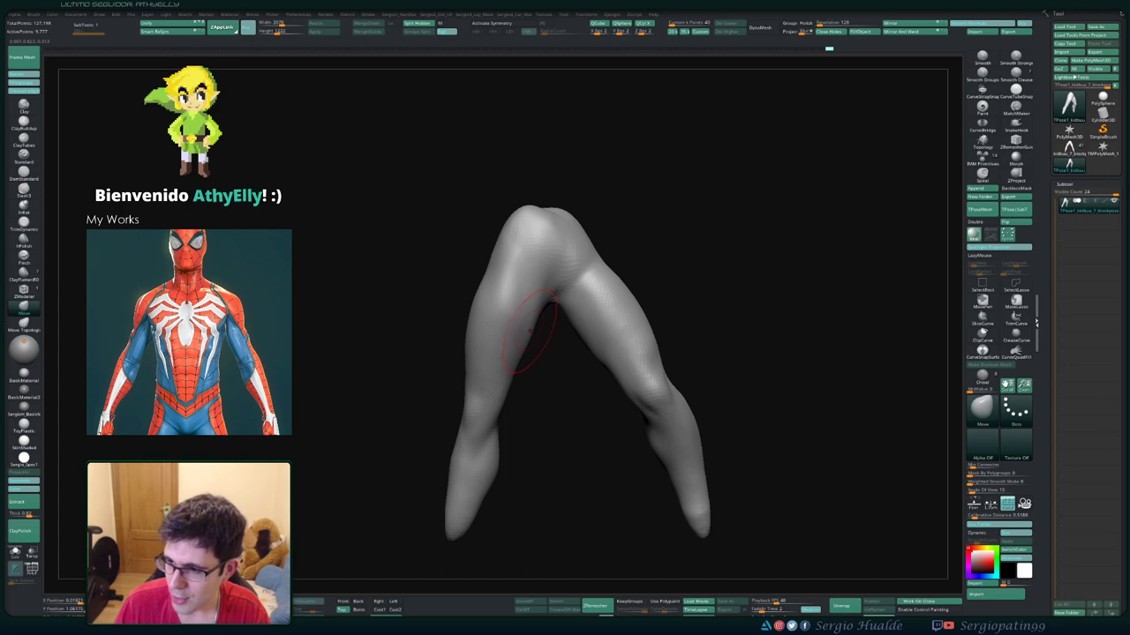
{"action": "mouse_move", "coordinate": [530, 333]}
{"action": "left_mouse_down"}
{"action": "mouse_move", "coordinate": [496, 303]}
{"action": "mouse_move", "coordinate": [496, 381]}
{"action": "left_mouse_up"}
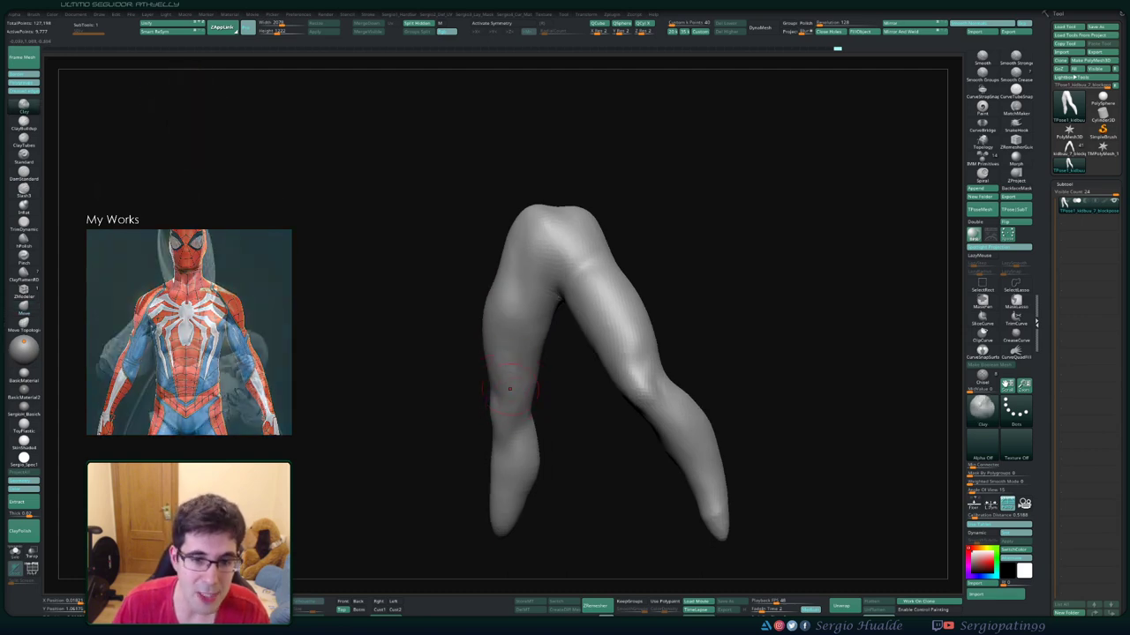
{"action": "mouse_move", "coordinate": [503, 375]}
{"action": "left_mouse_down"}
{"action": "mouse_move", "coordinate": [538, 379]}
{"action": "mouse_move", "coordinate": [529, 391]}
{"action": "left_mouse_up"}
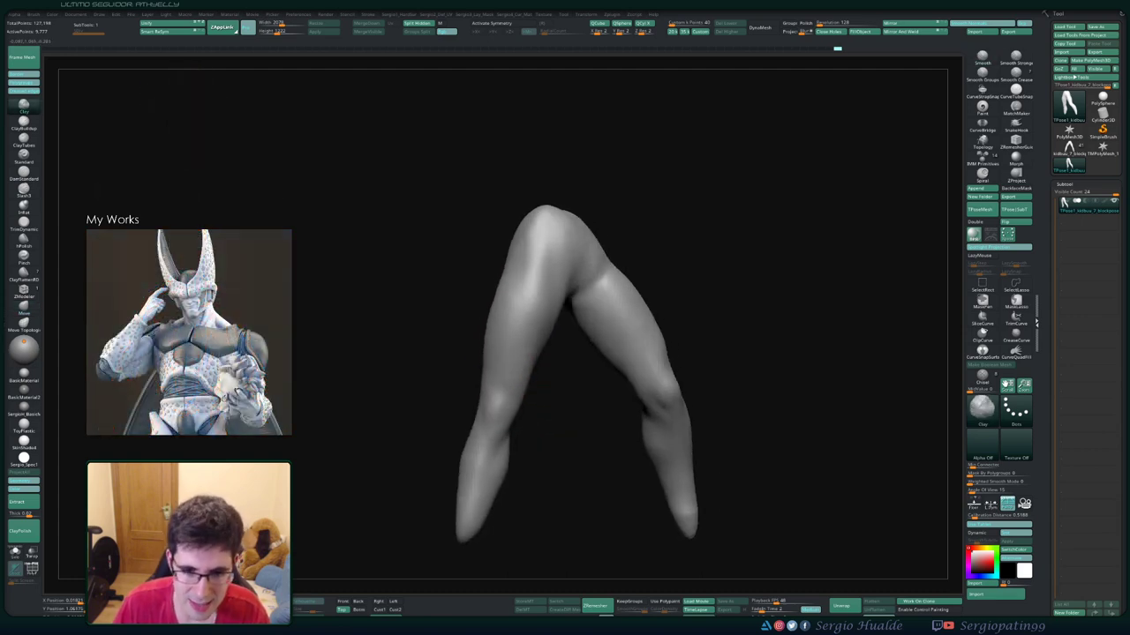
{"action": "left_click", "coordinate": [565, 398], "text": "ctrl+shift"}
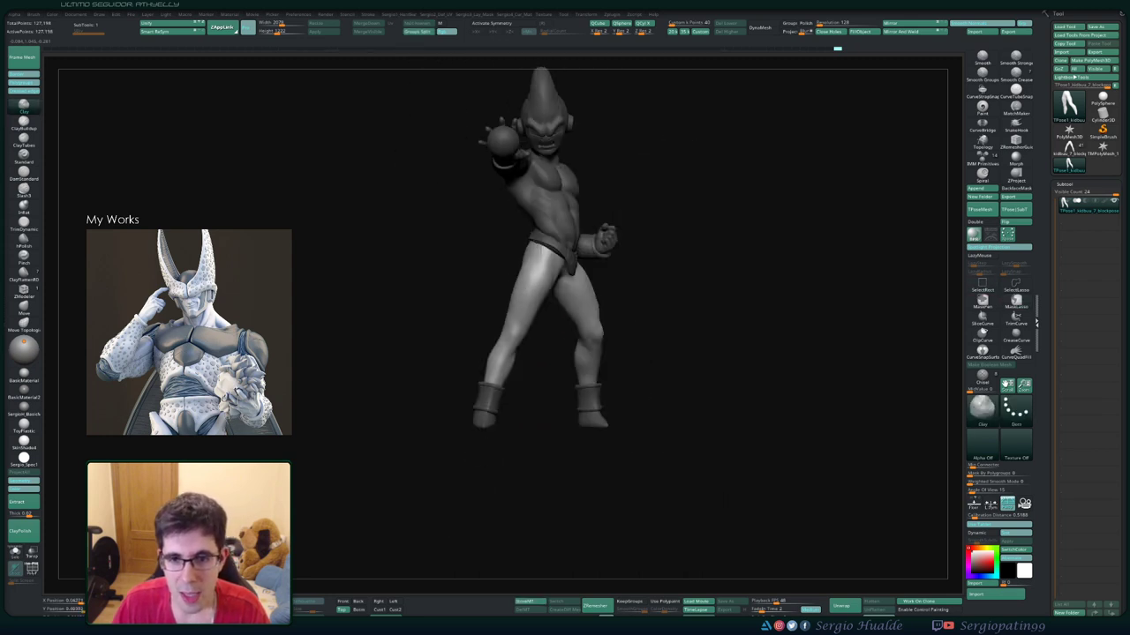
Isolate the legs again and frame them in view
{"action": "mouse_move", "coordinate": [706, 389]}
{"action": "left_mouse_down"}
{"action": "mouse_move", "coordinate": [742, 379]}
{"action": "mouse_move", "coordinate": [741, 335]}
{"action": "left_mouse_up"}
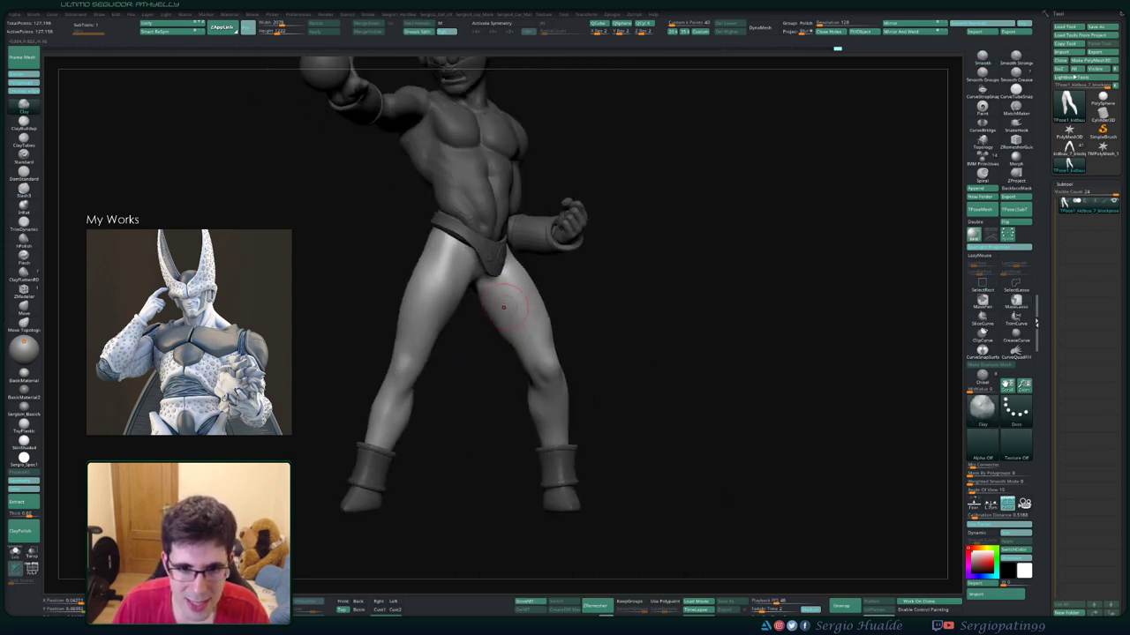
{"action": "left_click", "coordinate": [505, 307], "text": "ctrl+shift"}
{"action": "key", "text": "f"}
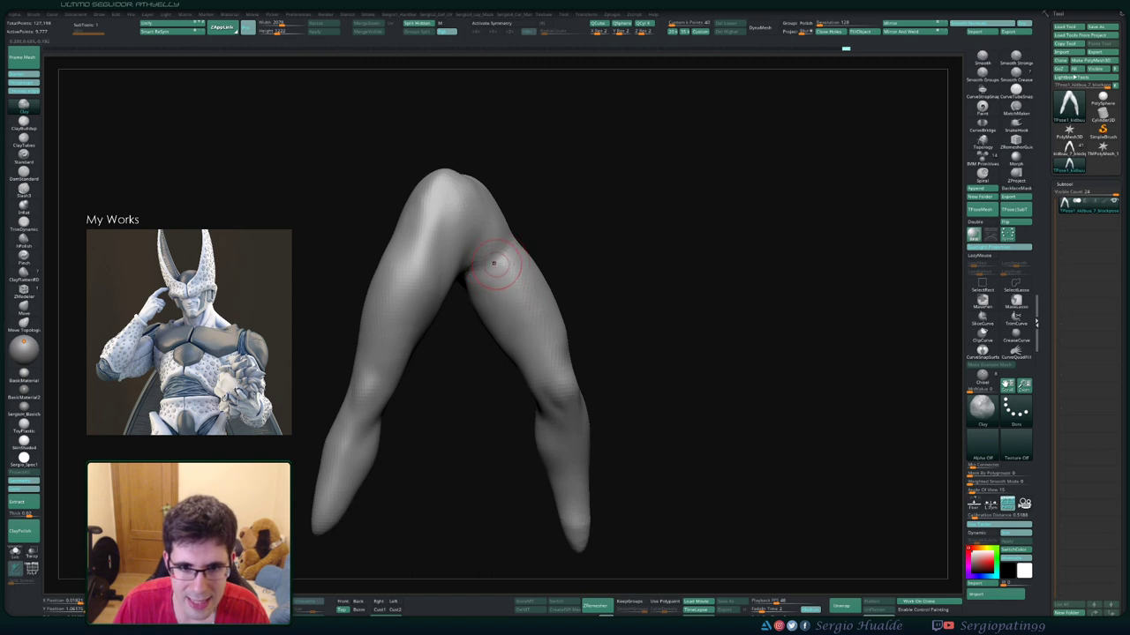
Smooth the inner thigh and carve a crease near the crotch with DamStandard
{"action": "left_click_drag", "start_coordinate": [499, 269], "coordinate": [493, 266]}
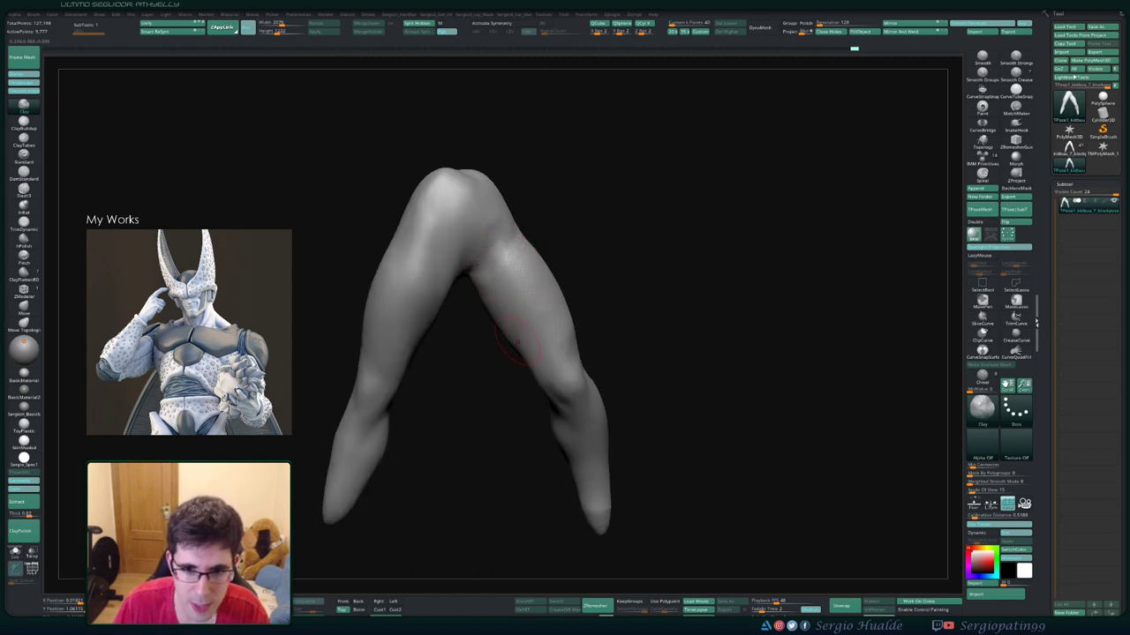
{"action": "right_click_drag", "start_coordinate": [536, 350], "coordinate": [524, 315]}
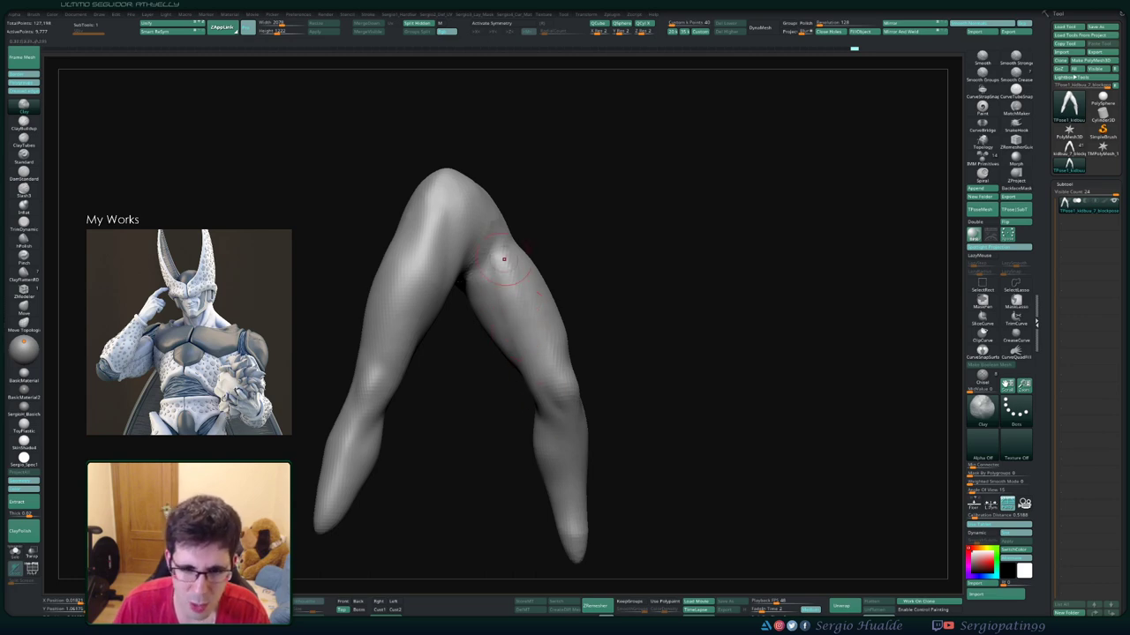
{"action": "right_click_drag", "start_coordinate": [503, 259], "coordinate": [508, 284]}
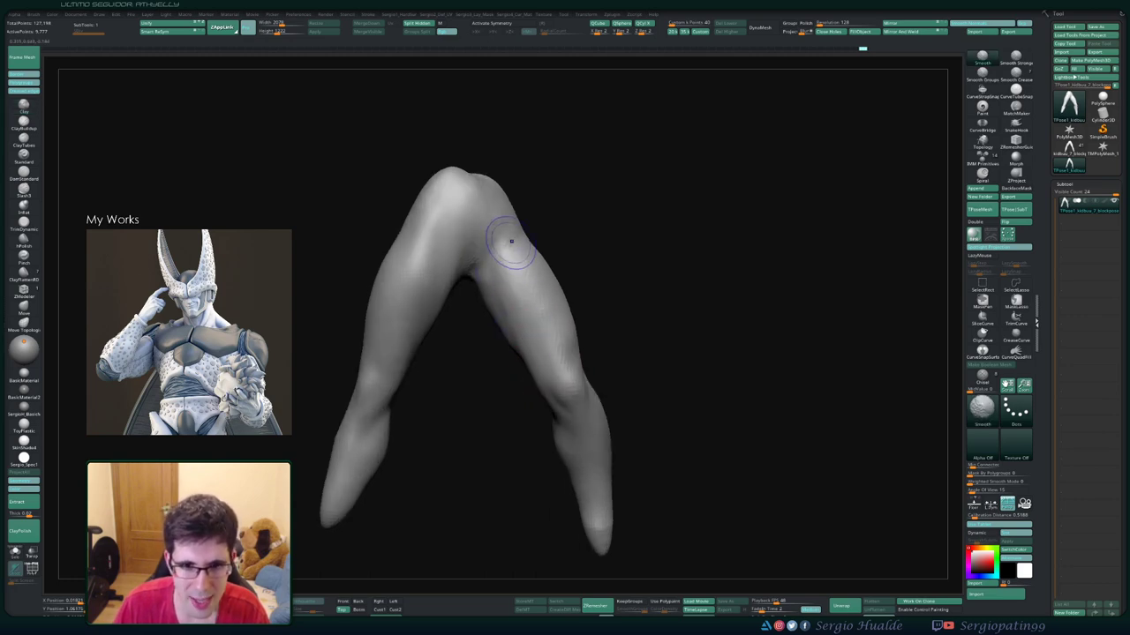
{"action": "left_click_drag", "start_coordinate": [510, 240], "coordinate": [505, 252], "text": "shift"}
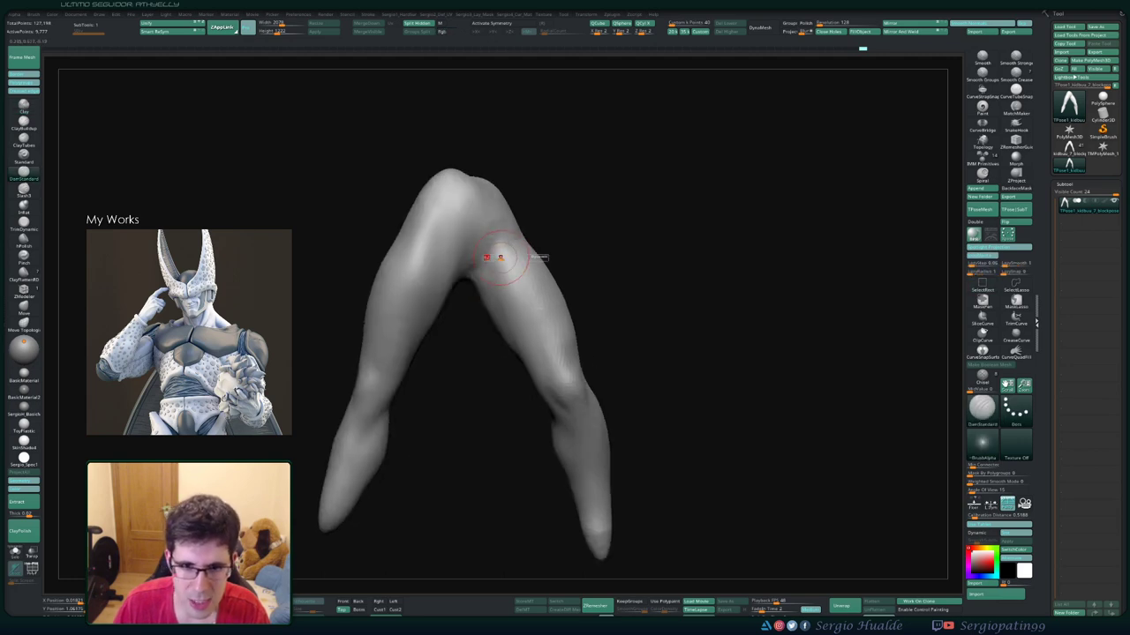
{"action": "right_click_drag", "start_coordinate": [466, 309], "coordinate": [491, 314]}
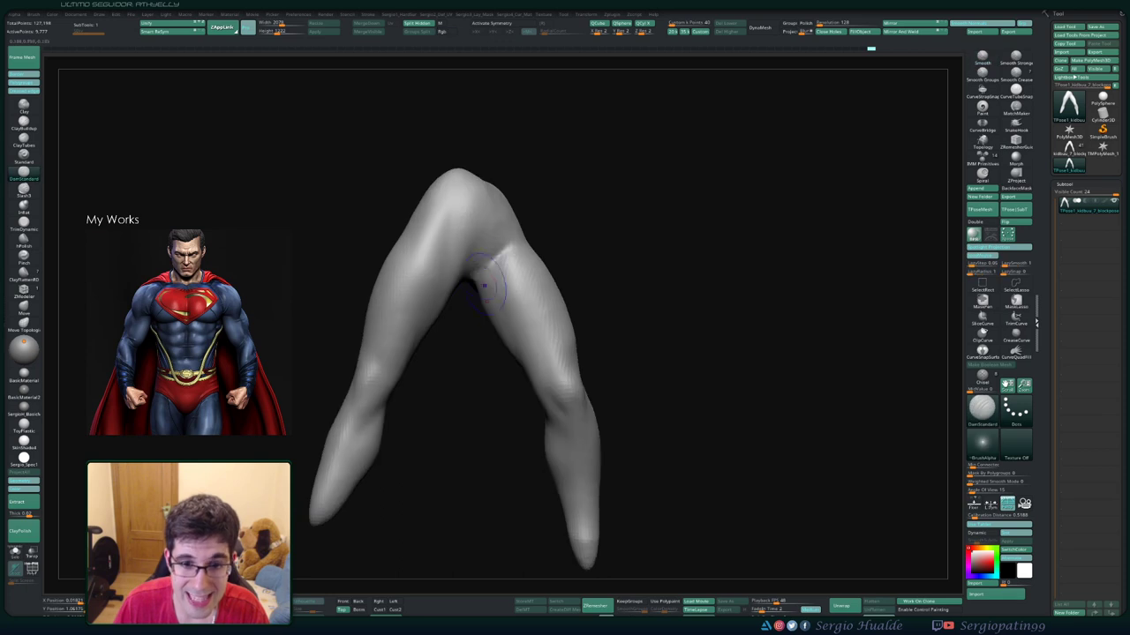
{"action": "mouse_move", "coordinate": [503, 353]}
{"action": "right_mouse_down", "text": "ctrl"}
{"action": "mouse_move", "coordinate": [503, 379]}
{"action": "mouse_move", "coordinate": [507, 344]}
{"action": "mouse_move", "coordinate": [530, 361]}
{"action": "mouse_move", "coordinate": [524, 377]}
{"action": "right_mouse_up", "text": "ctrl"}
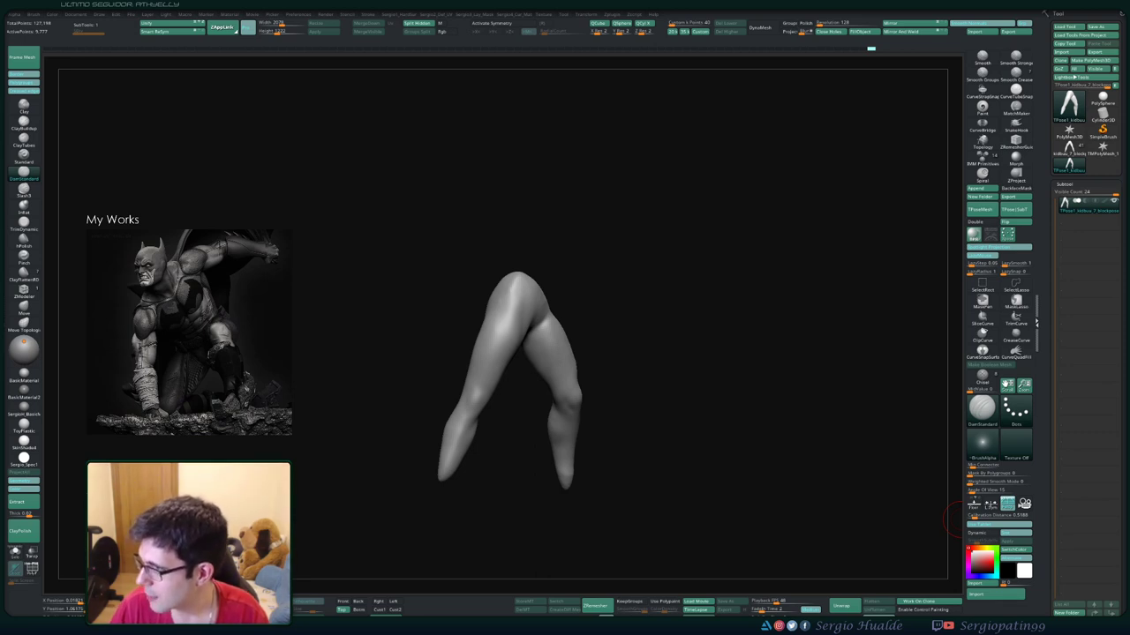
Undo the last change, frame the right leg, then unhide and frame the full character
{"action": "key", "text": "ctrl+z"}
{"action": "key", "text": "ctrl+z"}
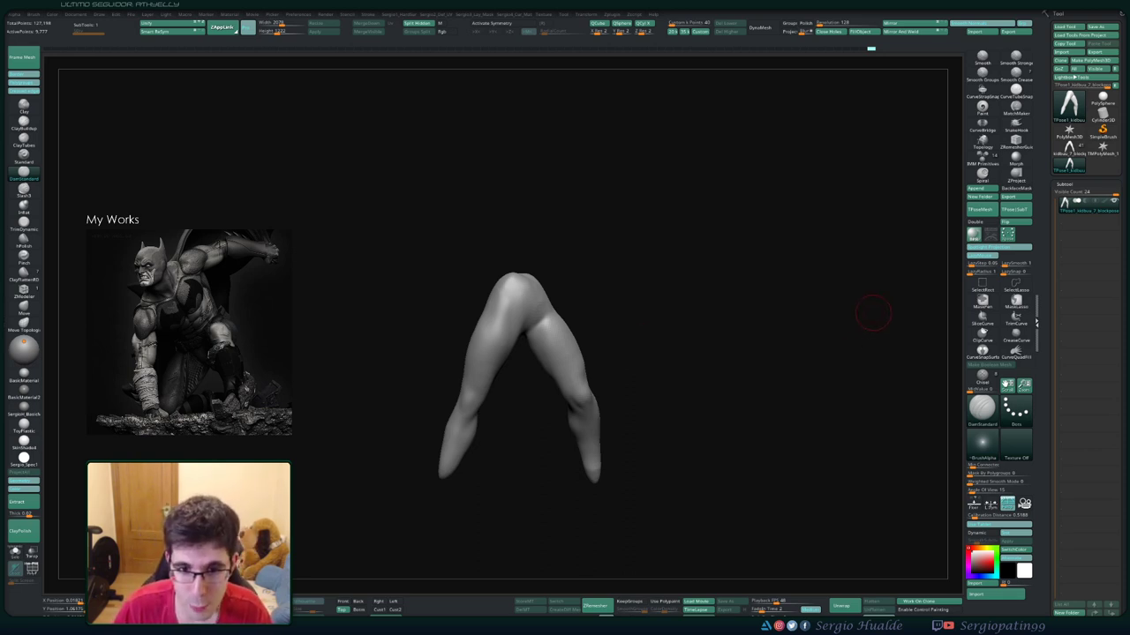
{"action": "left_click_drag", "start_coordinate": [873, 313], "coordinate": [769, 360]}
{"action": "left_click_drag", "start_coordinate": [617, 338], "coordinate": [622, 320]}
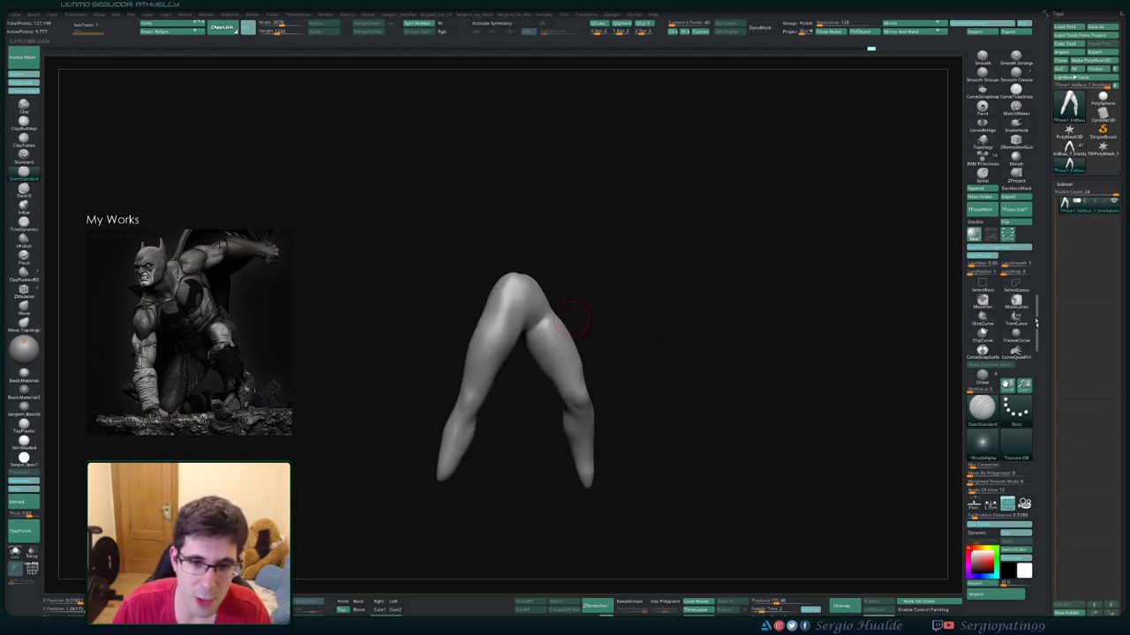
{"action": "key", "text": "f"}
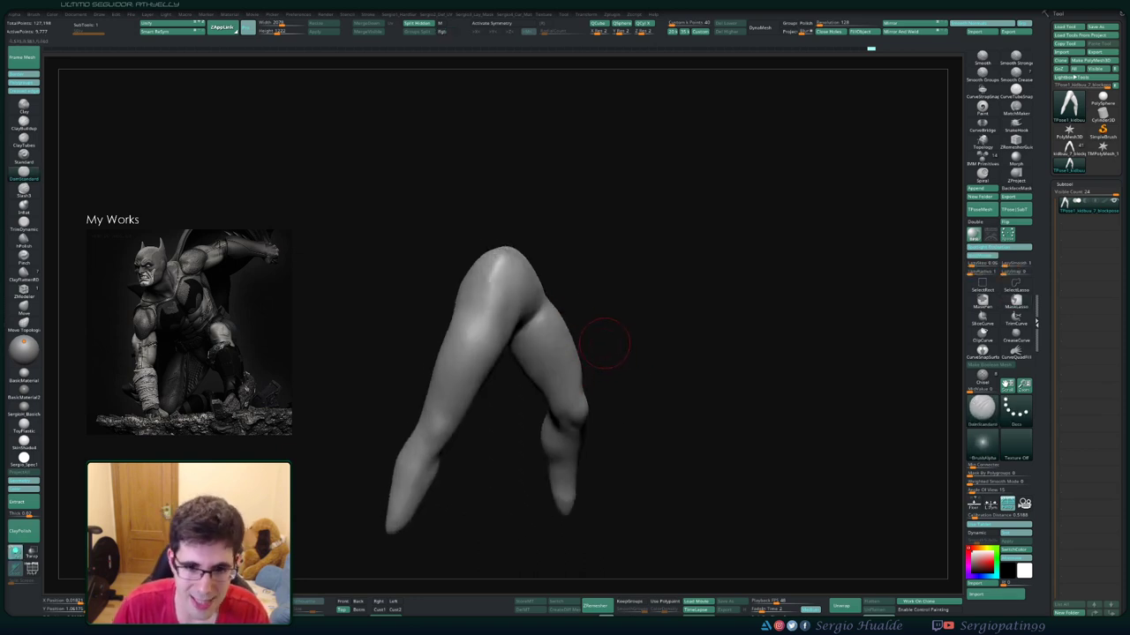
{"action": "left_click", "coordinate": [631, 354], "text": "ctrl+shift"}
{"action": "key", "text": "f"}
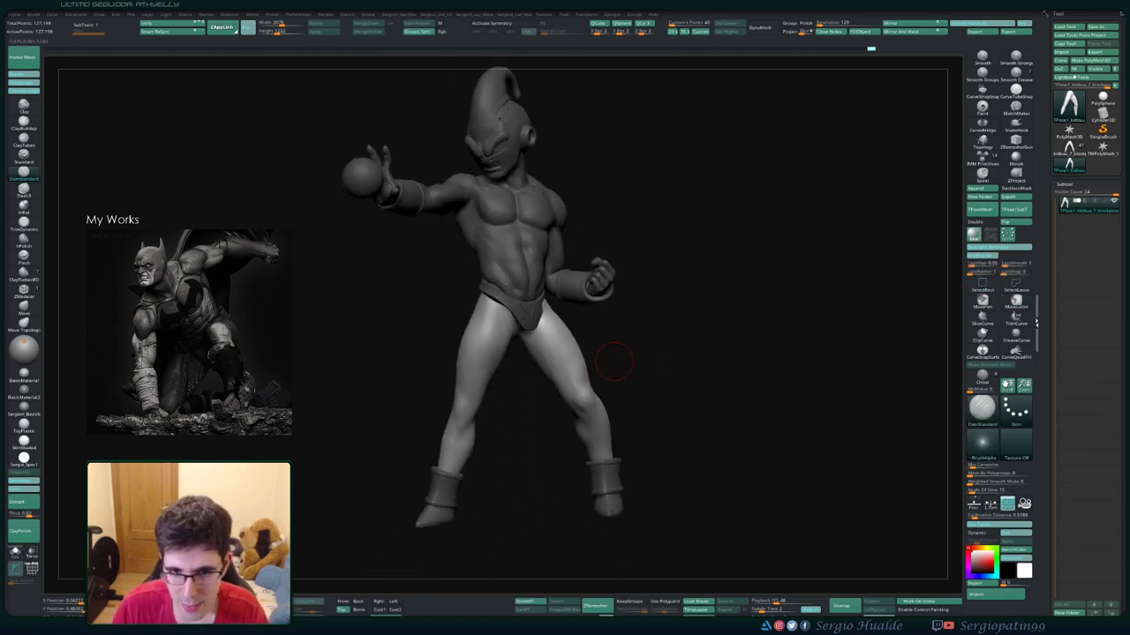
{"action": "left_click_drag", "start_coordinate": [608, 366], "coordinate": [653, 362]}
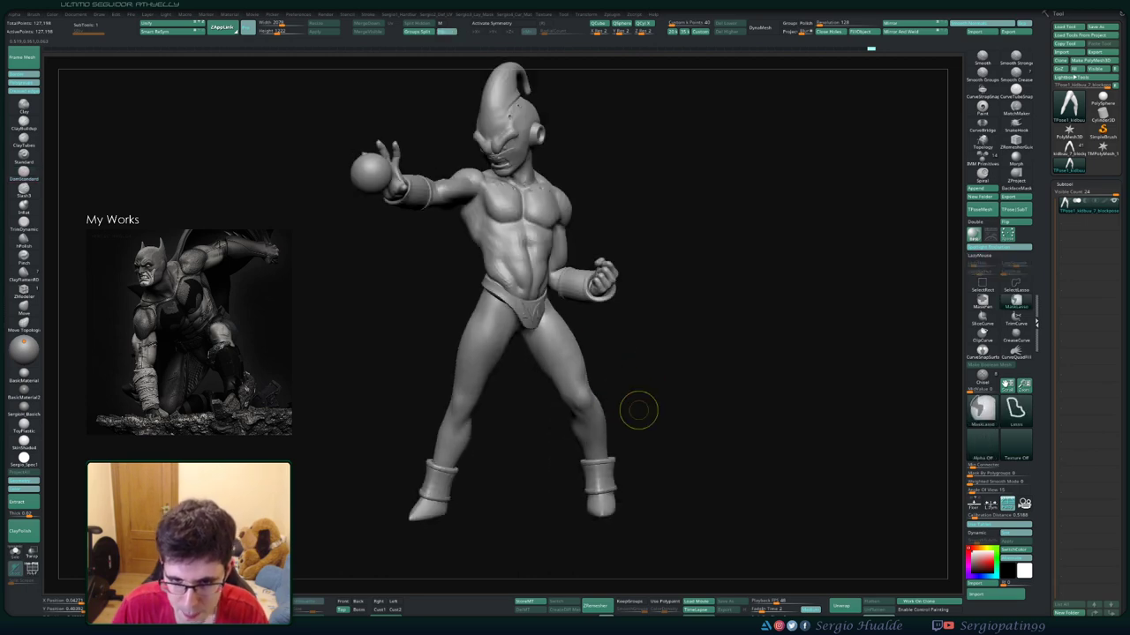
{"action": "left_click_drag", "start_coordinate": [639, 409], "coordinate": [597, 441]}
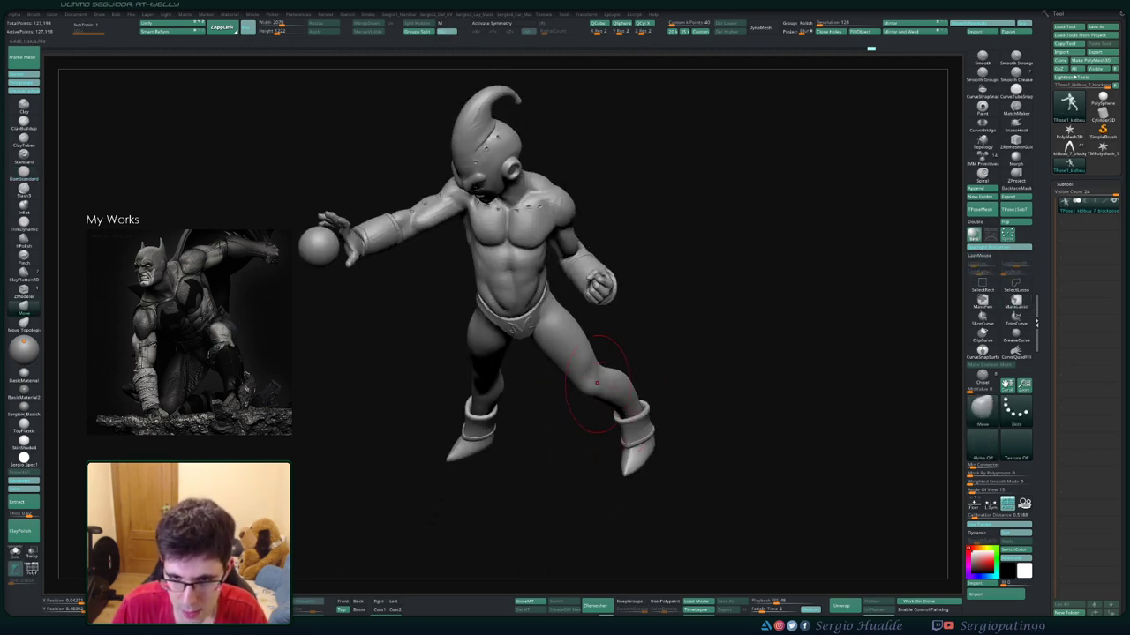
{"action": "right_click_drag", "start_coordinate": [608, 378], "coordinate": [609, 389]}
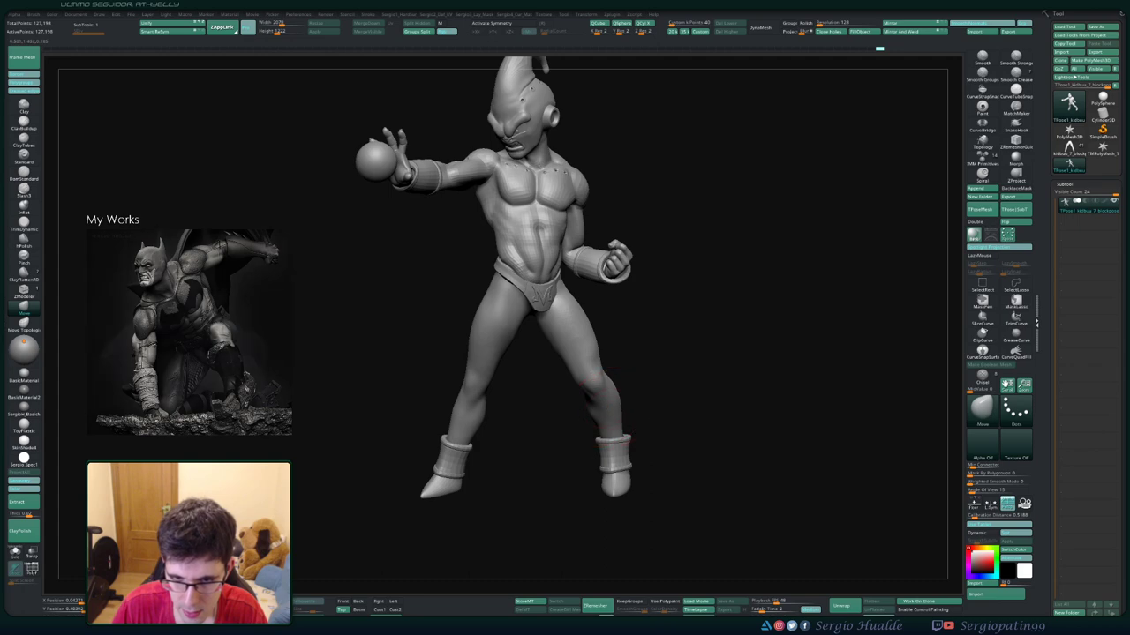
{"action": "key", "text": "b"}
{"action": "key", "text": "m"}
{"action": "key", "text": "t"}
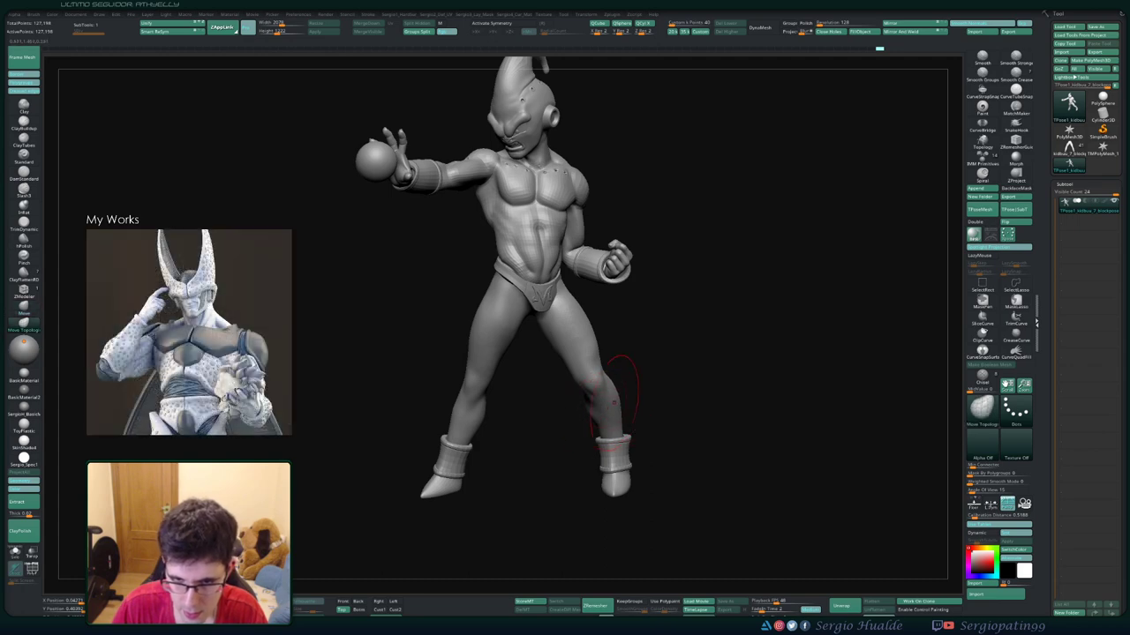
{"action": "mouse_move", "coordinate": [653, 388]}
{"action": "right_mouse_down"}
{"action": "mouse_move", "coordinate": [612, 378]}
{"action": "mouse_move", "coordinate": [618, 365]}
{"action": "mouse_move", "coordinate": [666, 362]}
{"action": "mouse_move", "coordinate": [607, 365]}
{"action": "right_mouse_up"}
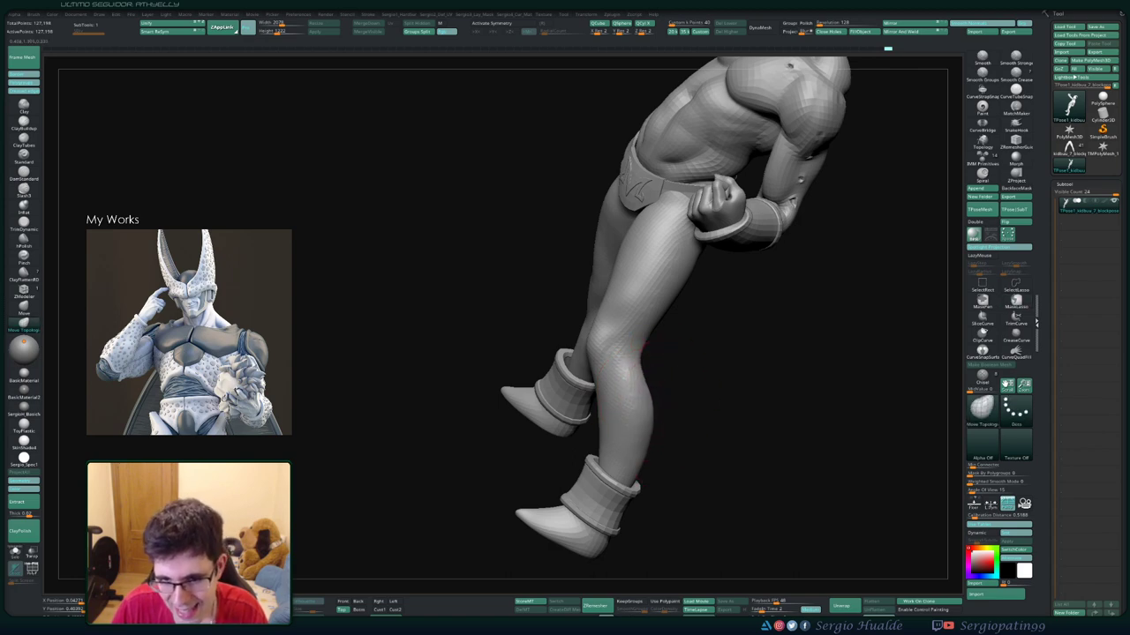
{"action": "right_click_drag", "start_coordinate": [645, 413], "coordinate": [658, 354]}
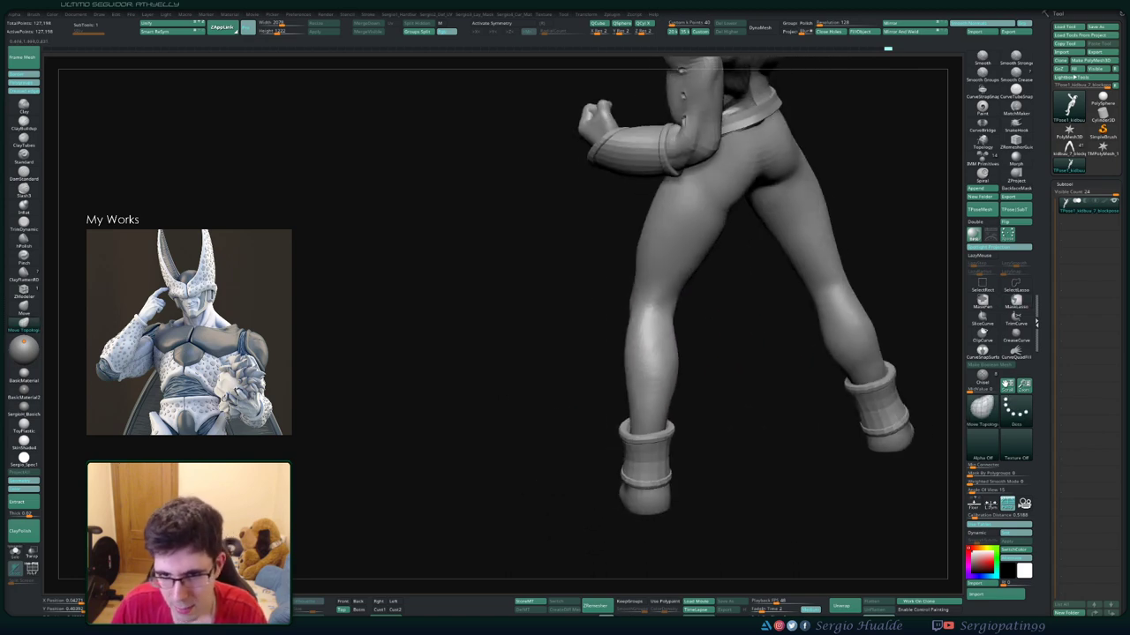
{"action": "right_click_drag", "start_coordinate": [658, 354], "coordinate": [674, 339]}
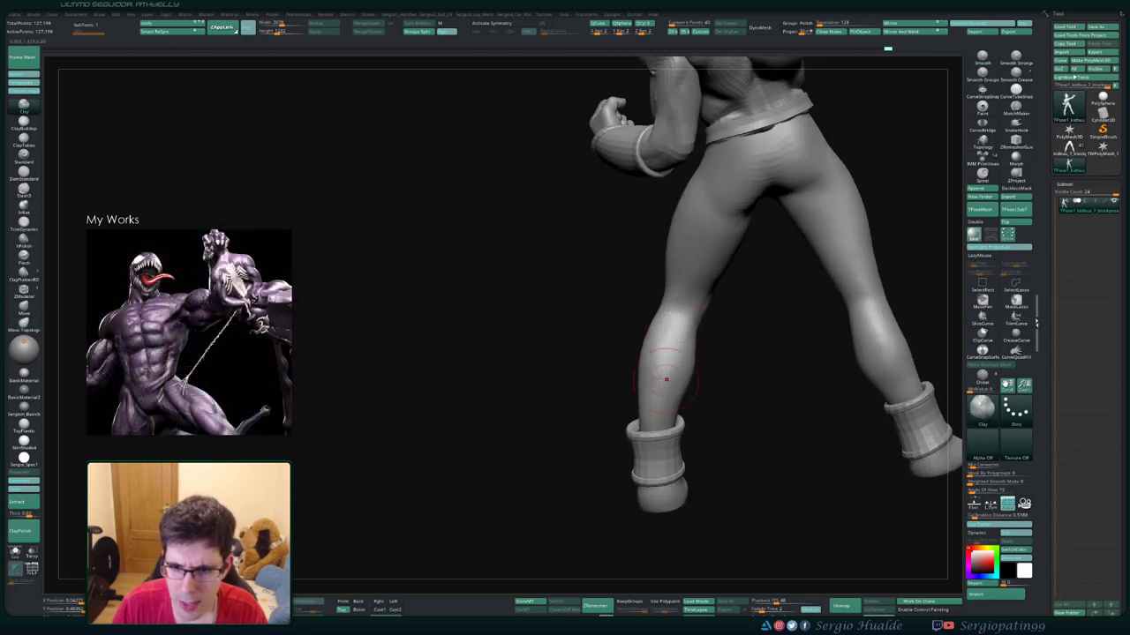
{"action": "right_click_drag", "start_coordinate": [666, 379], "coordinate": [676, 376]}
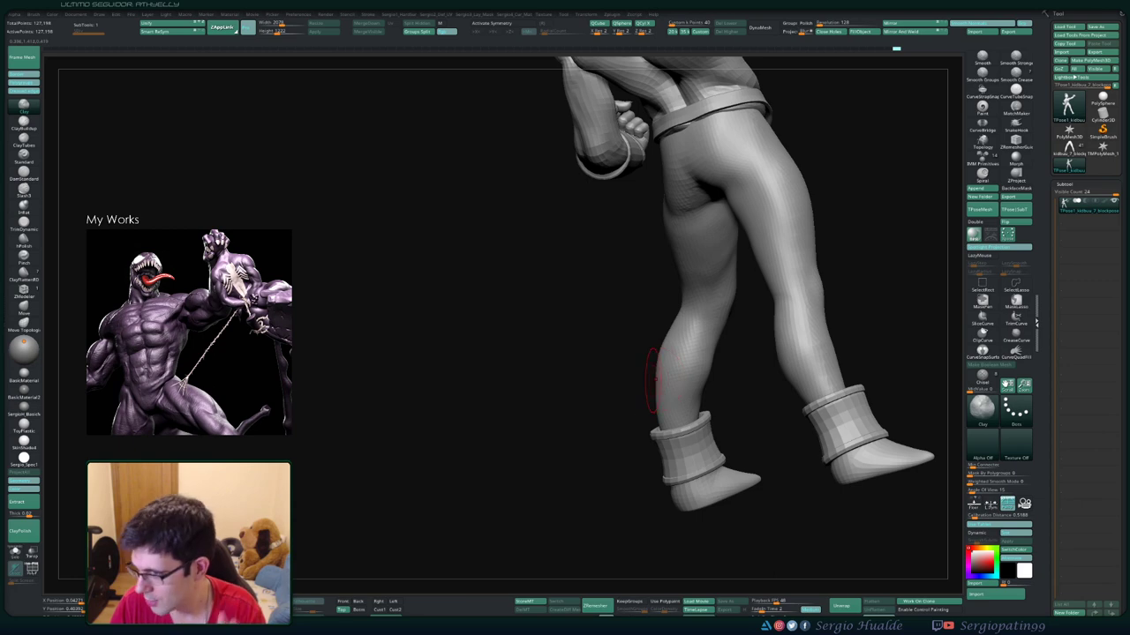
{"action": "mouse_move", "coordinate": [663, 369]}
{"action": "left_mouse_down"}
{"action": "mouse_move", "coordinate": [649, 407]}
{"action": "mouse_move", "coordinate": [664, 381]}
{"action": "left_mouse_up"}
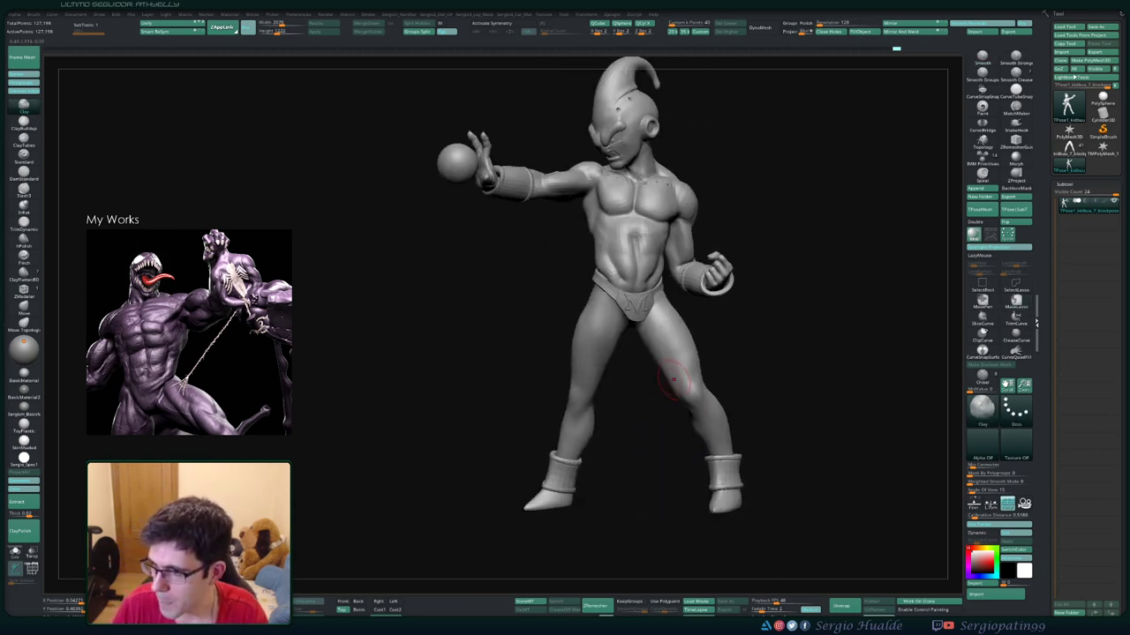
{"action": "left_click_drag", "start_coordinate": [672, 379], "coordinate": [654, 365], "text": "alt"}
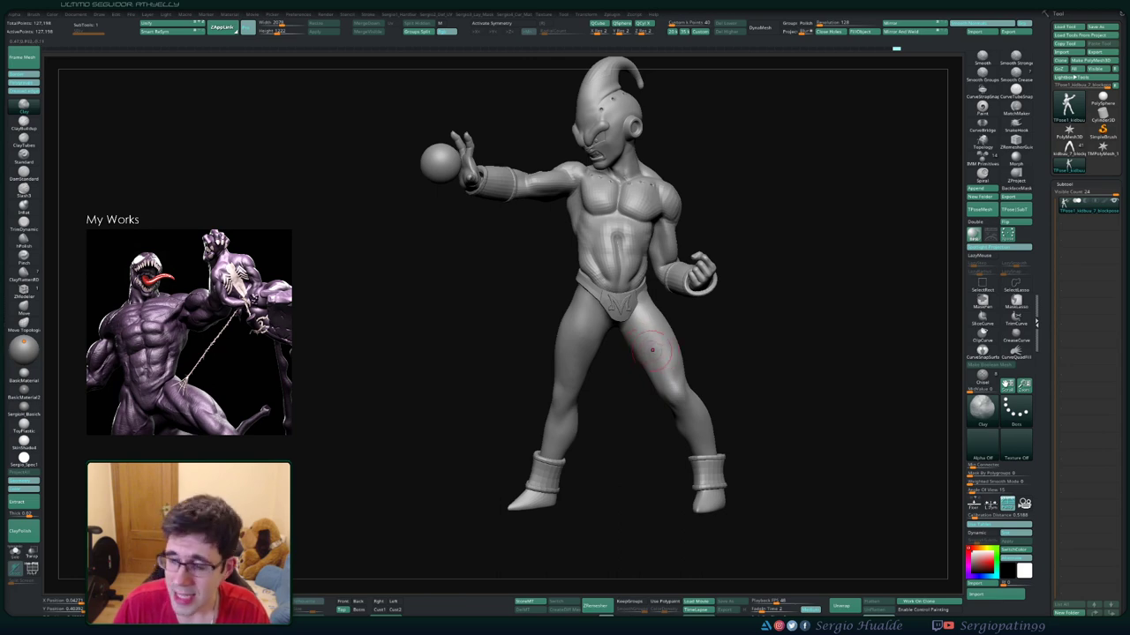
{"action": "mouse_move", "coordinate": [637, 350]}
{"action": "right_mouse_down"}
{"action": "mouse_move", "coordinate": [559, 400]}
{"action": "mouse_move", "coordinate": [584, 404]}
{"action": "mouse_move", "coordinate": [567, 406]}
{"action": "right_mouse_up"}
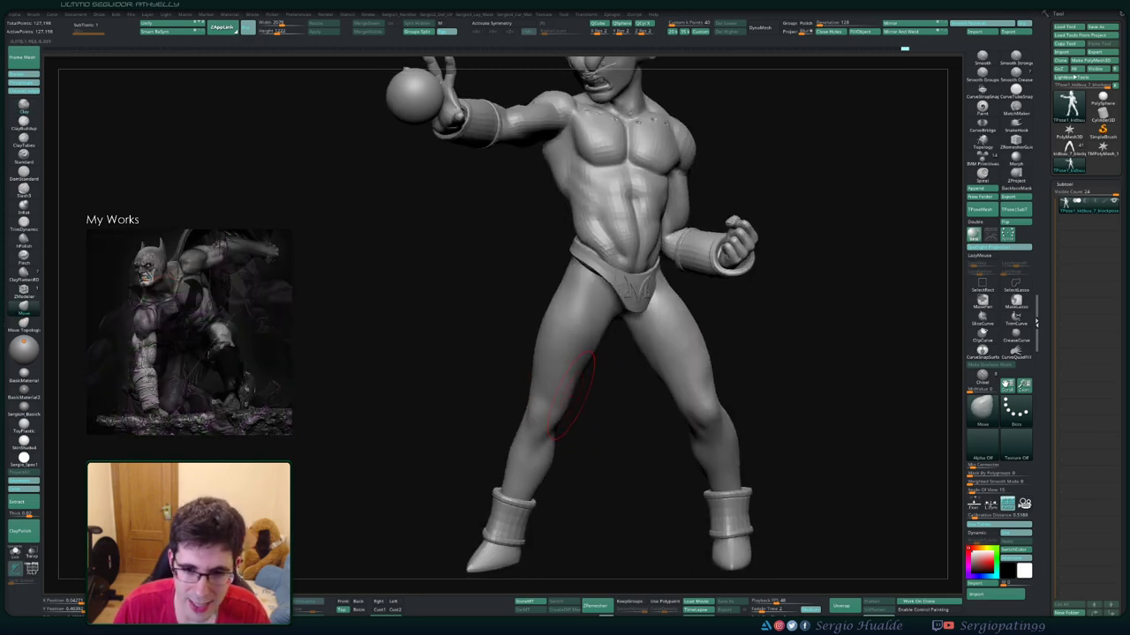
{"action": "right_click_drag", "start_coordinate": [565, 402], "coordinate": [548, 364]}
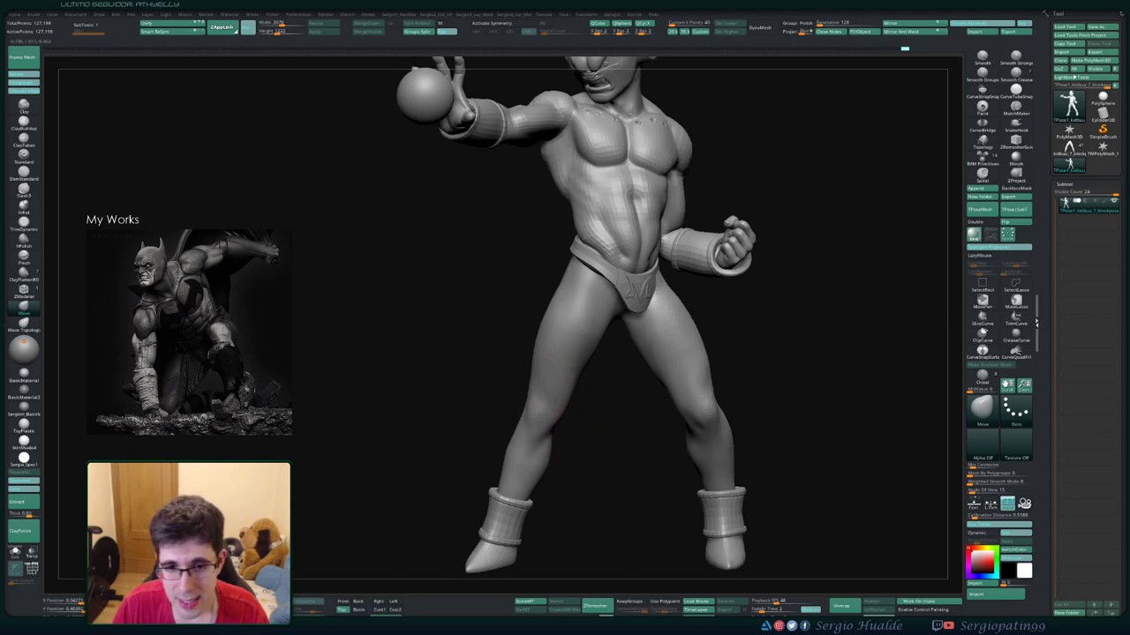
{"action": "key", "text": "b"}
{"action": "key", "text": "m"}
{"action": "key", "text": "t"}
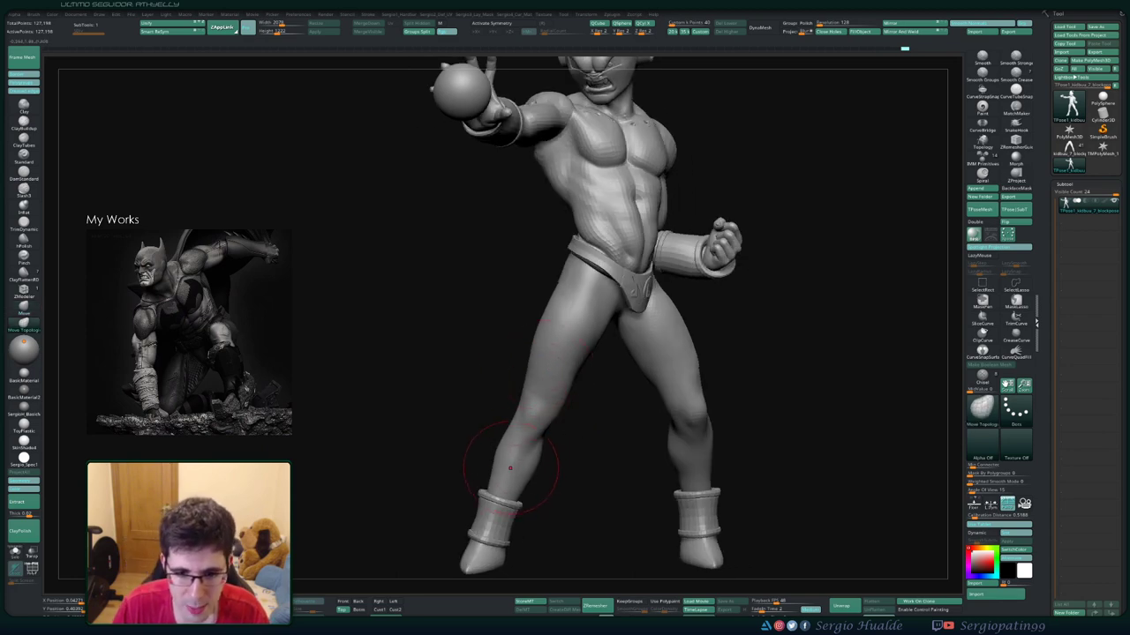
{"action": "right_click_drag", "start_coordinate": [501, 475], "coordinate": [530, 459]}
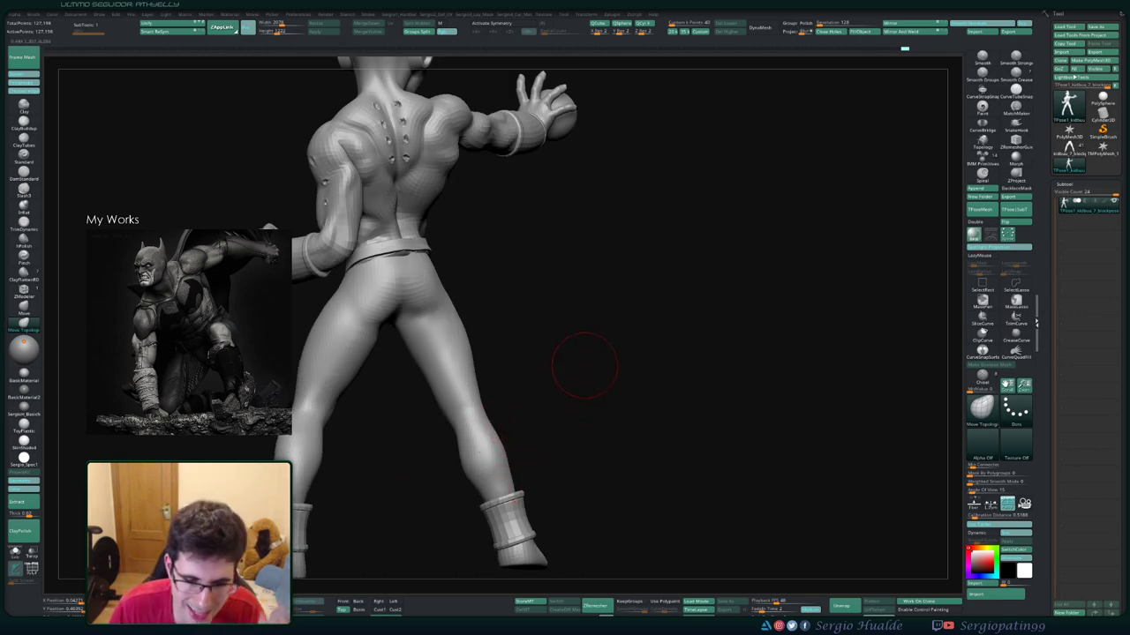
{"action": "mouse_move", "coordinate": [559, 348]}
{"action": "right_mouse_down"}
{"action": "mouse_move", "coordinate": [626, 344]}
{"action": "mouse_move", "coordinate": [549, 454]}
{"action": "mouse_move", "coordinate": [519, 393]}
{"action": "right_mouse_up"}
{"action": "key", "text": "f"}
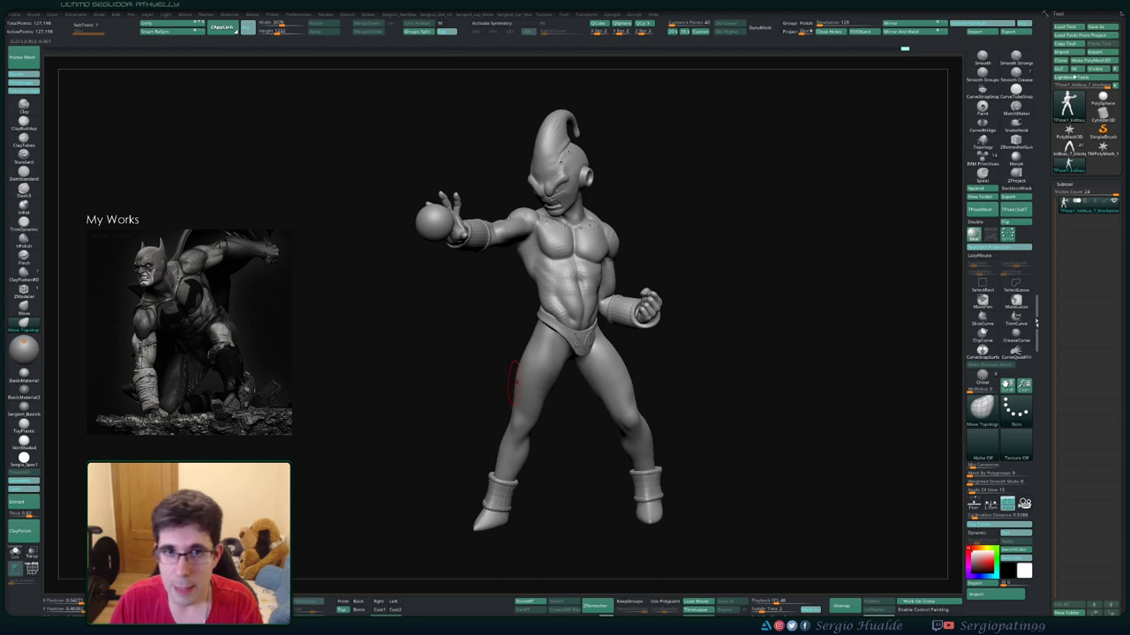
{"action": "mouse_move", "coordinate": [517, 366]}
{"action": "right_mouse_down"}
{"action": "mouse_move", "coordinate": [522, 415]}
{"action": "mouse_move", "coordinate": [490, 444]}
{"action": "mouse_move", "coordinate": [530, 426]}
{"action": "mouse_move", "coordinate": [517, 452]}
{"action": "mouse_move", "coordinate": [503, 437]}
{"action": "mouse_move", "coordinate": [501, 457]}
{"action": "mouse_move", "coordinate": [532, 379]}
{"action": "mouse_move", "coordinate": [516, 367]}
{"action": "mouse_move", "coordinate": [512, 335]}
{"action": "mouse_move", "coordinate": [530, 326]}
{"action": "right_mouse_up"}
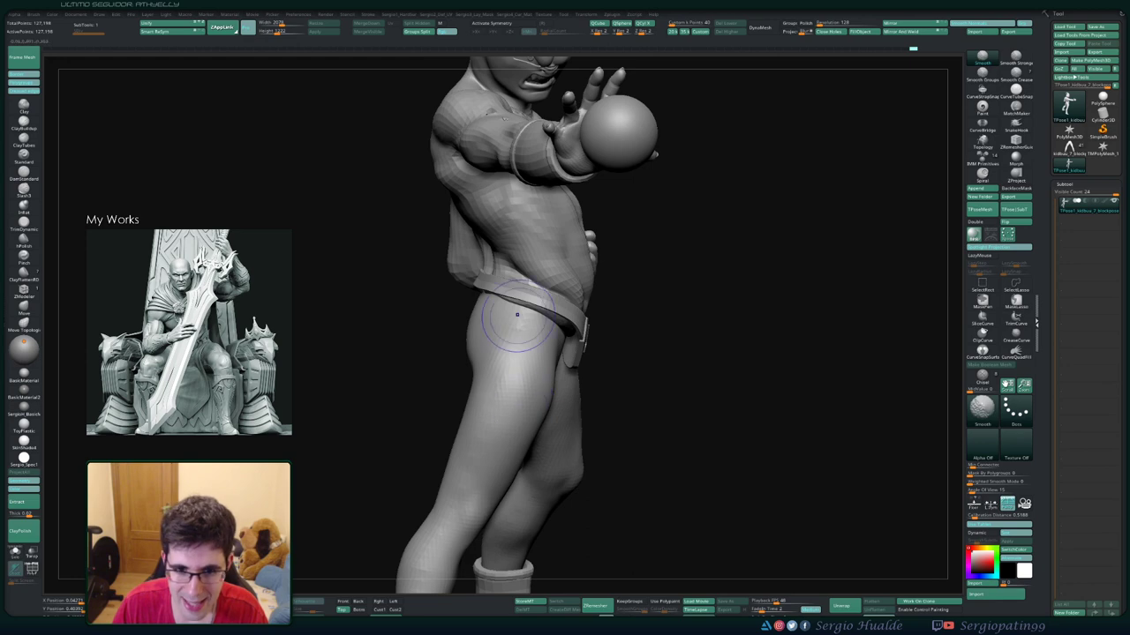
{"action": "key", "text": "f"}
{"action": "mouse_move", "coordinate": [521, 396]}
{"action": "right_mouse_down"}
{"action": "mouse_move", "coordinate": [534, 418]}
{"action": "mouse_move", "coordinate": [516, 383]}
{"action": "mouse_move", "coordinate": [531, 408]}
{"action": "mouse_move", "coordinate": [494, 415]}
{"action": "mouse_move", "coordinate": [641, 423]}
{"action": "mouse_move", "coordinate": [737, 339]}
{"action": "right_mouse_up"}
Mask the whole body except the boots
{"action": "left_click", "coordinate": [522, 479], "text": "ctrl+shift"}
{"action": "left_click", "coordinate": [516, 483], "text": "ctrl+shift"}
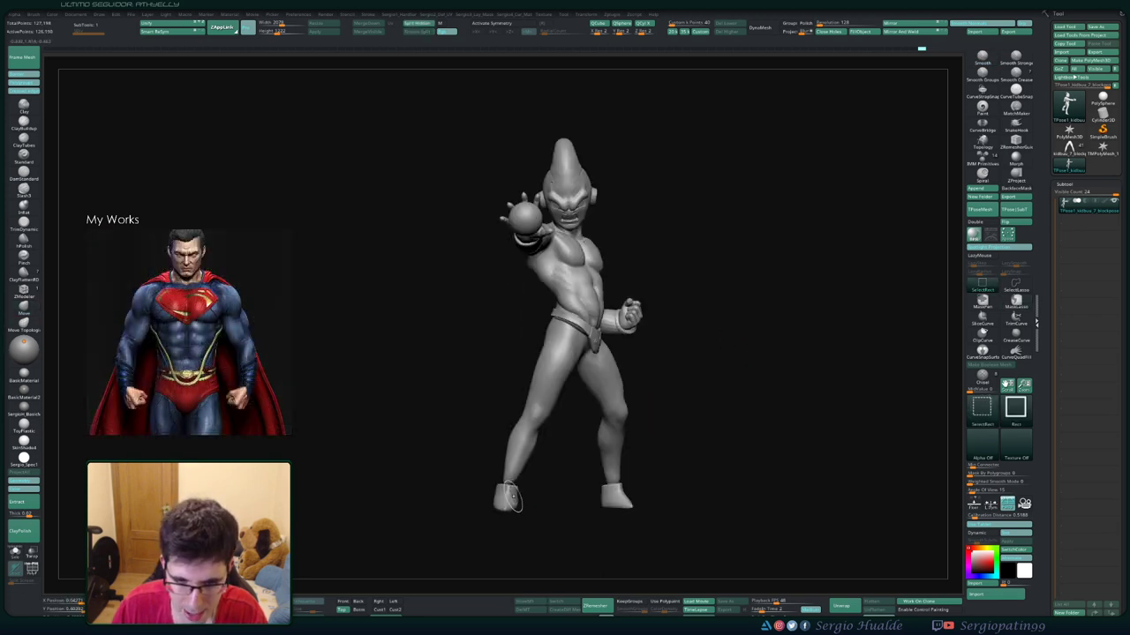
{"action": "left_click", "coordinate": [555, 482], "text": "ctrl"}
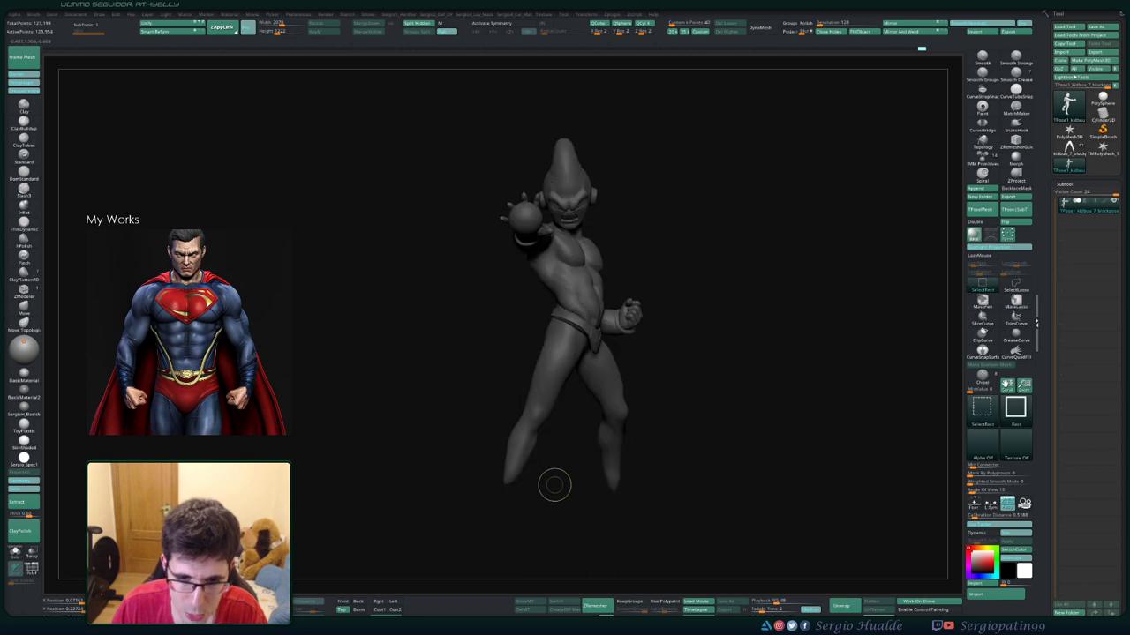
{"action": "left_click", "coordinate": [569, 508], "text": "ctrl+shift"}
Set a Transpose pivot on the boot tip and rotate the boot slightly
{"action": "right_click_drag", "start_coordinate": [611, 522], "coordinate": [671, 441], "text": "ctrl"}
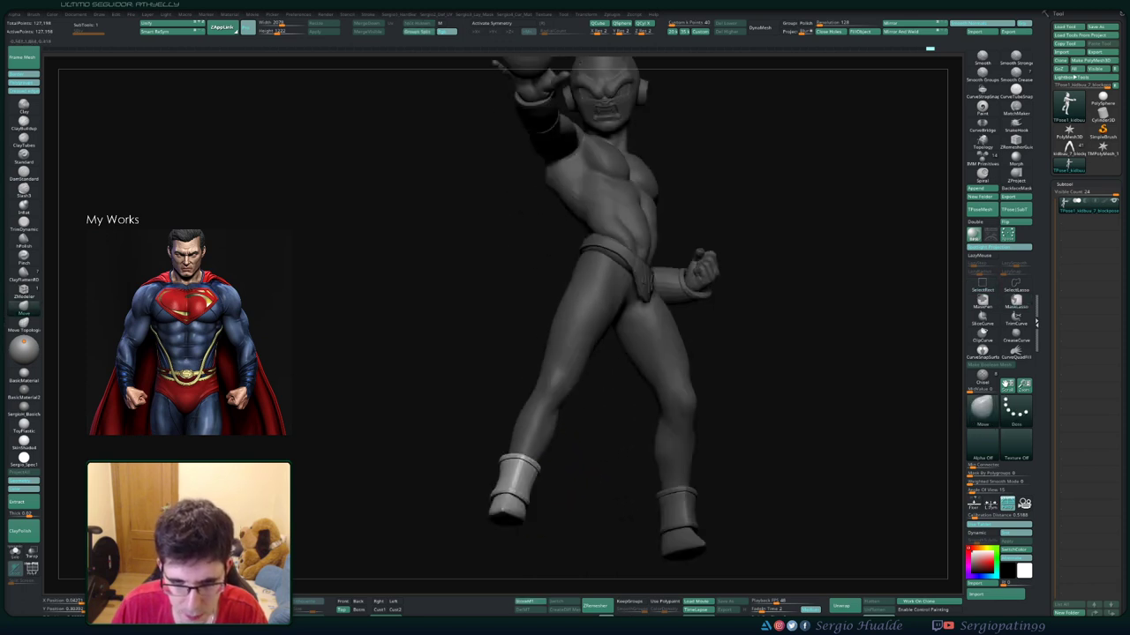
{"action": "left_click_drag", "start_coordinate": [794, 353], "coordinate": [794, 221]}
{"action": "key", "text": "w"}
{"action": "left_click", "coordinate": [504, 542]}
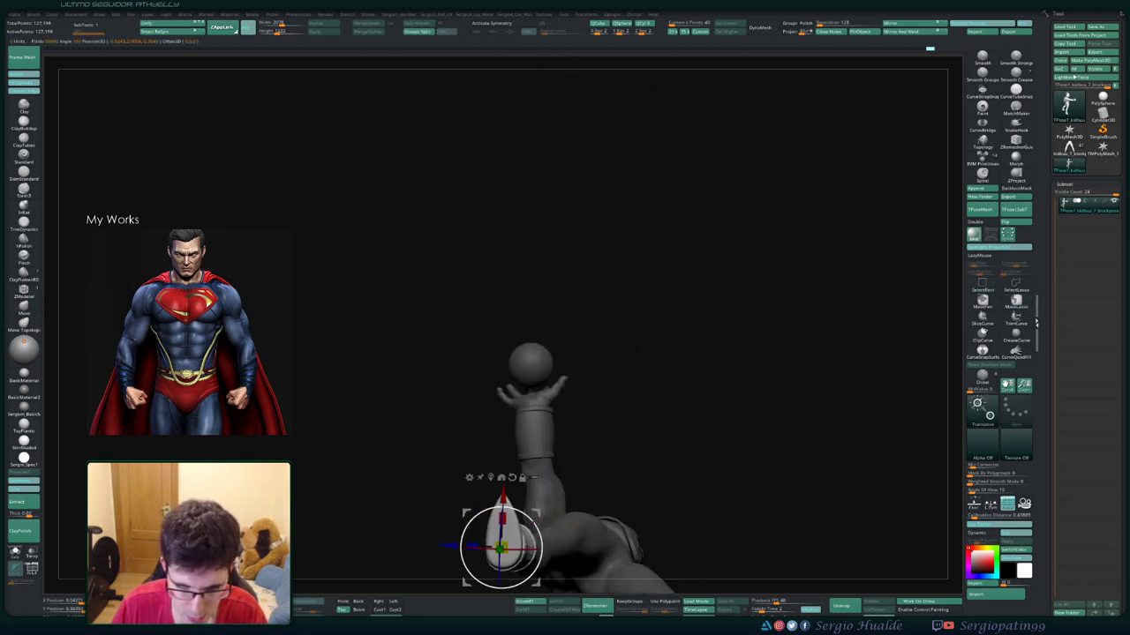
{"action": "left_click_drag", "start_coordinate": [517, 504], "coordinate": [541, 487]}
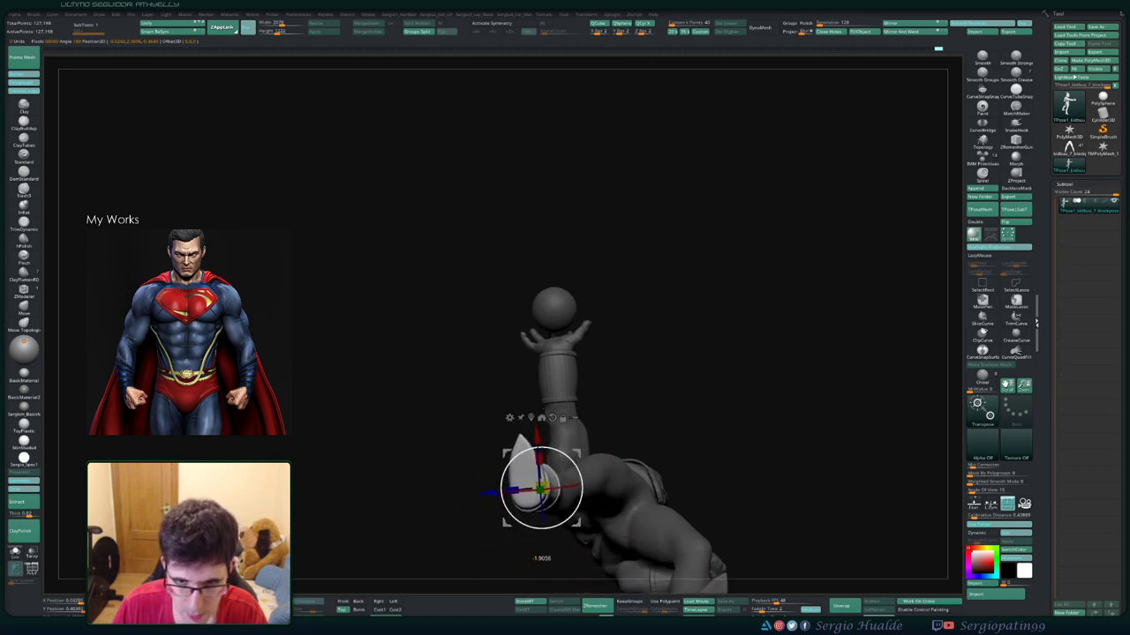
Return to sculpting and frame the whole model facing front
{"action": "key", "text": "q"}
{"action": "left_click_drag", "start_coordinate": [635, 411], "coordinate": [642, 495]}
{"action": "key", "text": "f"}
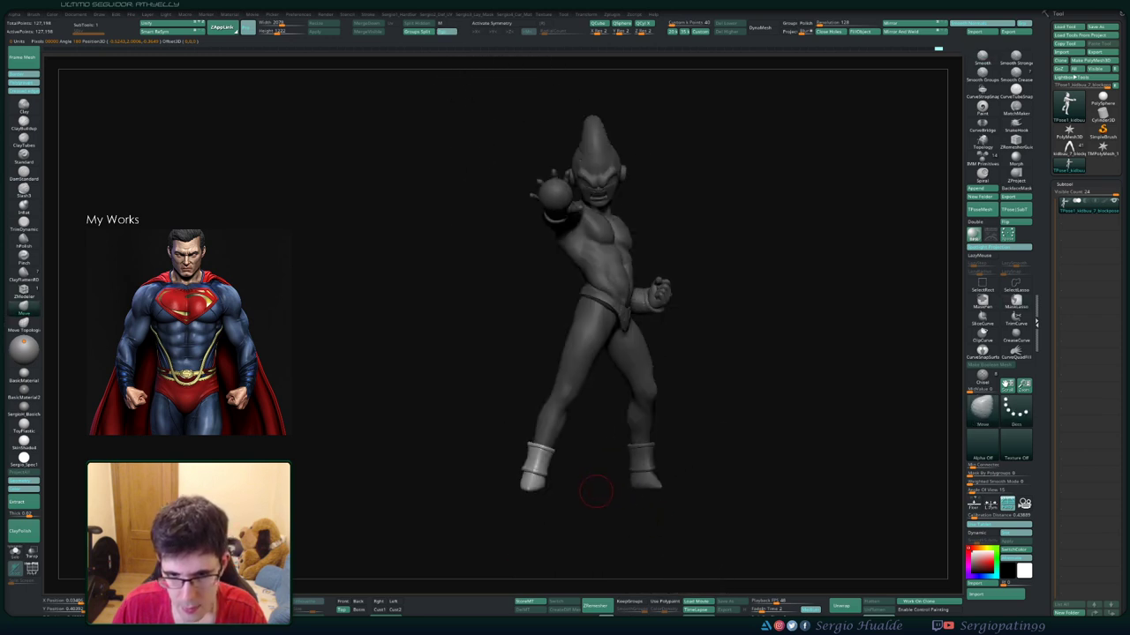
{"action": "mouse_move", "coordinate": [547, 479]}
{"action": "left_mouse_down", "text": "alt"}
{"action": "mouse_move", "coordinate": [618, 443]}
{"action": "mouse_move", "coordinate": [423, 441]}
{"action": "mouse_move", "coordinate": [529, 442]}
{"action": "left_mouse_up", "text": "alt"}
{"action": "left_click_drag", "start_coordinate": [706, 398], "coordinate": [738, 318], "text": "alt"}
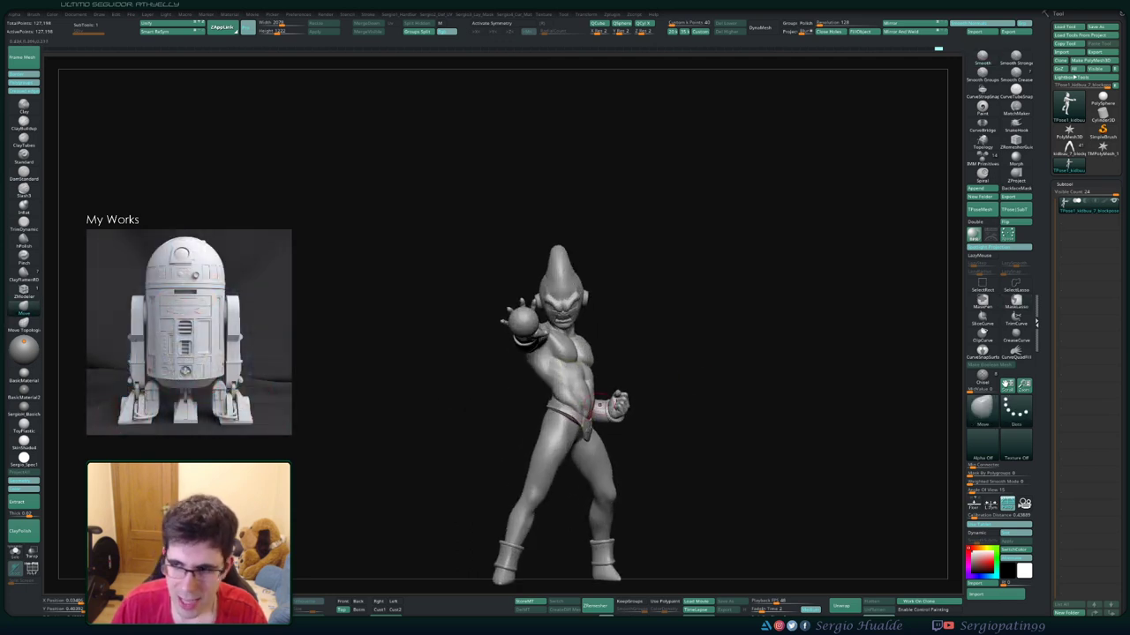
Switch to the T-pose Kid Buu, then back to the posed model with subtools
{"action": "left_click", "coordinate": [1068, 102]}
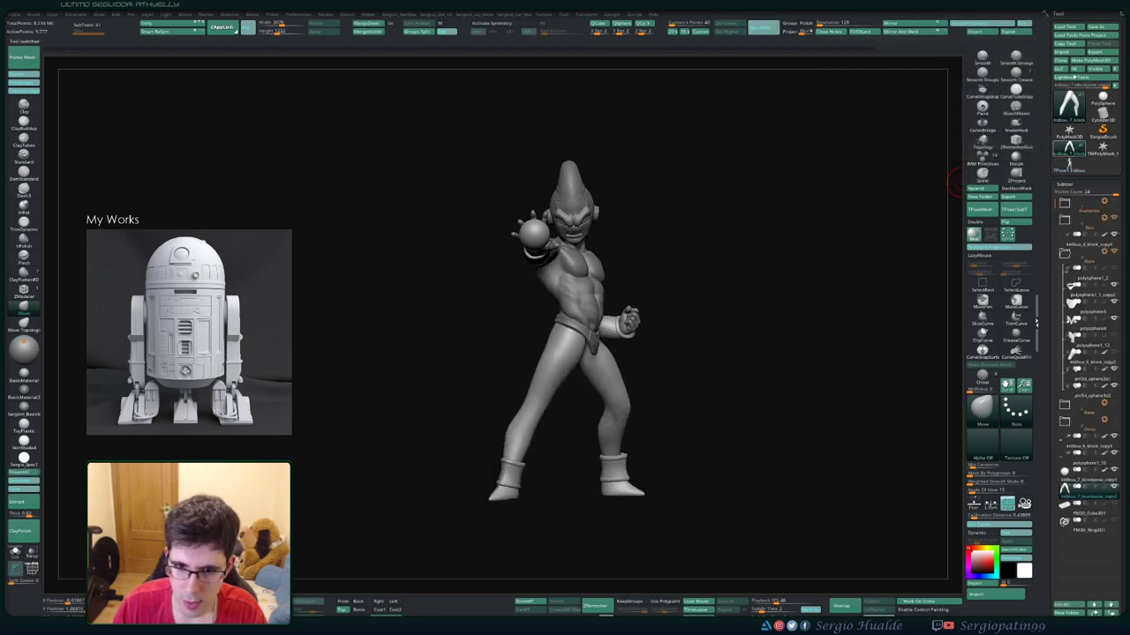
{"action": "left_click_drag", "start_coordinate": [790, 287], "coordinate": [809, 291]}
{"action": "left_click", "coordinate": [1069, 165]}
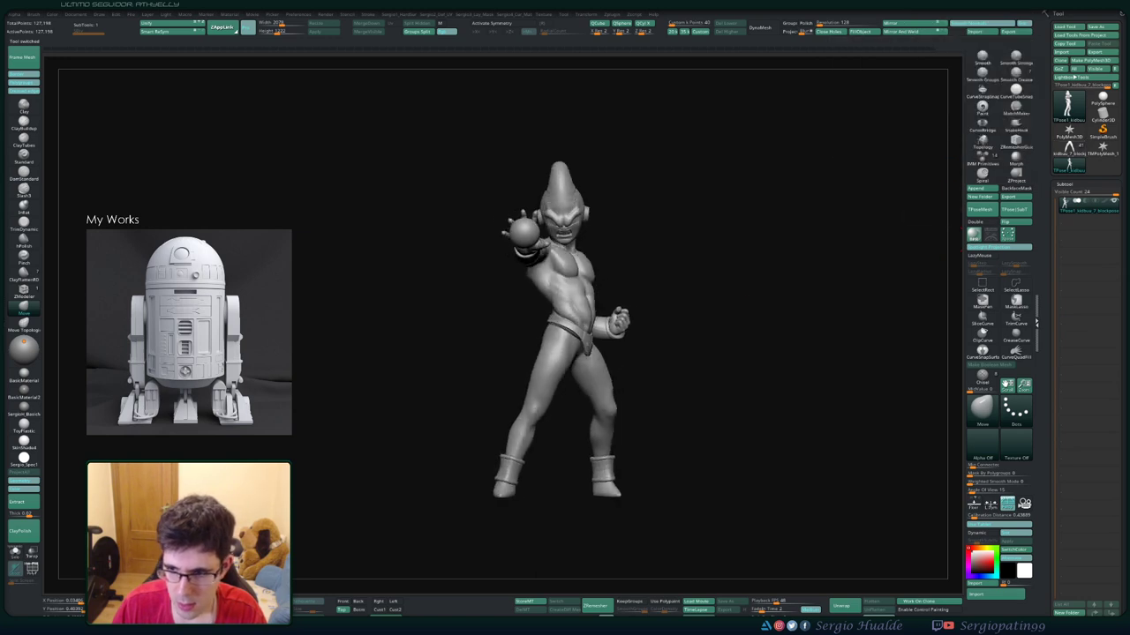
{"action": "left_click_drag", "start_coordinate": [918, 252], "coordinate": [942, 245]}
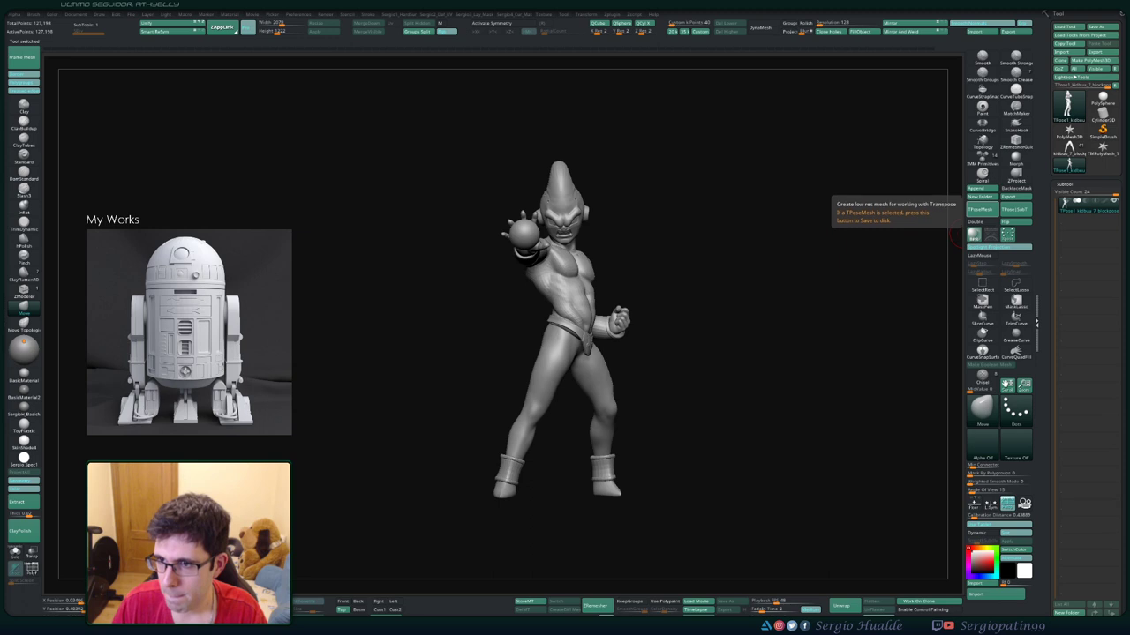
{"action": "left_click", "coordinate": [1015, 209]}
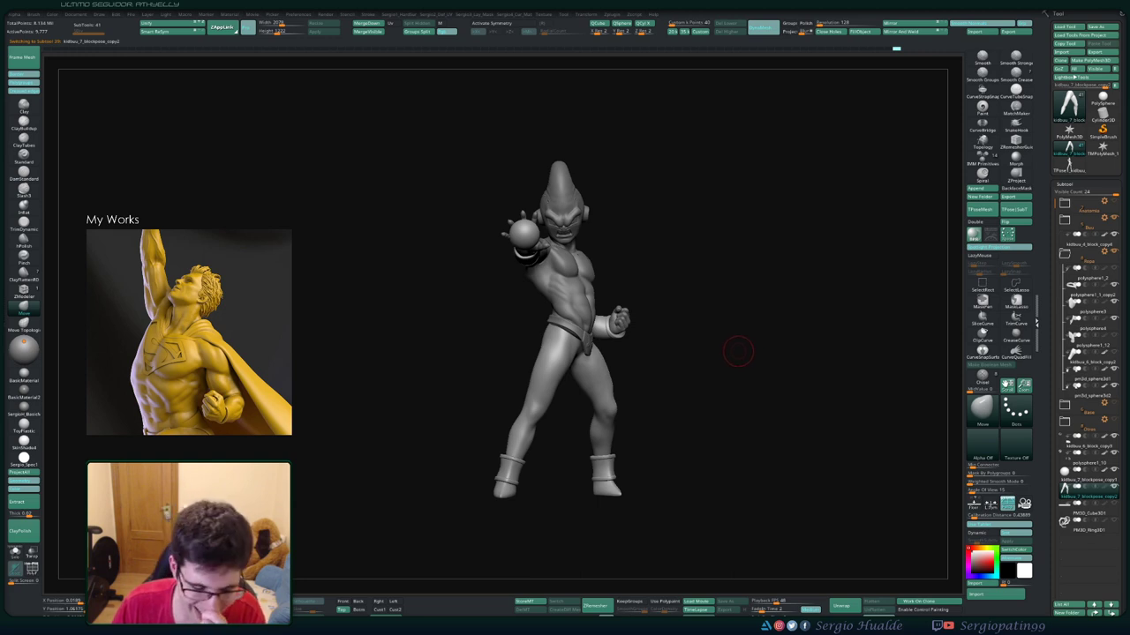
Drag kidbuu_7_blockpose up to sit below kidbuu_6_block_copy2 in the Subtool list
{"action": "left_click_drag", "start_coordinate": [744, 375], "coordinate": [729, 377]}
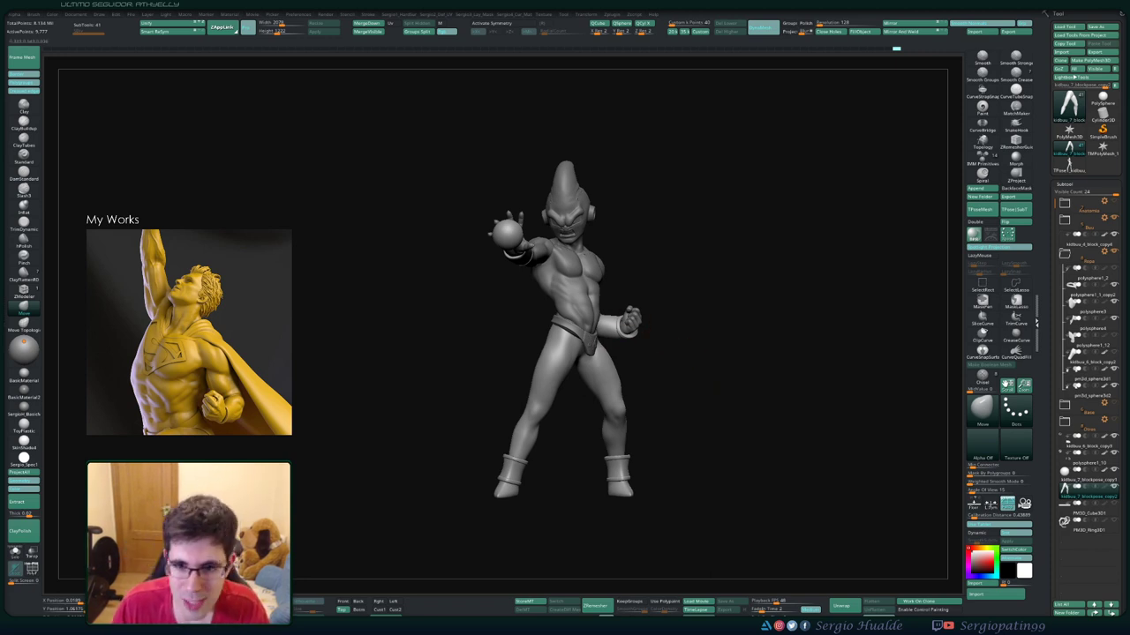
{"action": "mouse_move", "coordinate": [724, 366]}
{"action": "left_mouse_down"}
{"action": "mouse_move", "coordinate": [676, 358]}
{"action": "mouse_move", "coordinate": [592, 395]}
{"action": "mouse_move", "coordinate": [794, 432]}
{"action": "mouse_move", "coordinate": [776, 389]}
{"action": "mouse_move", "coordinate": [758, 393]}
{"action": "left_mouse_up"}
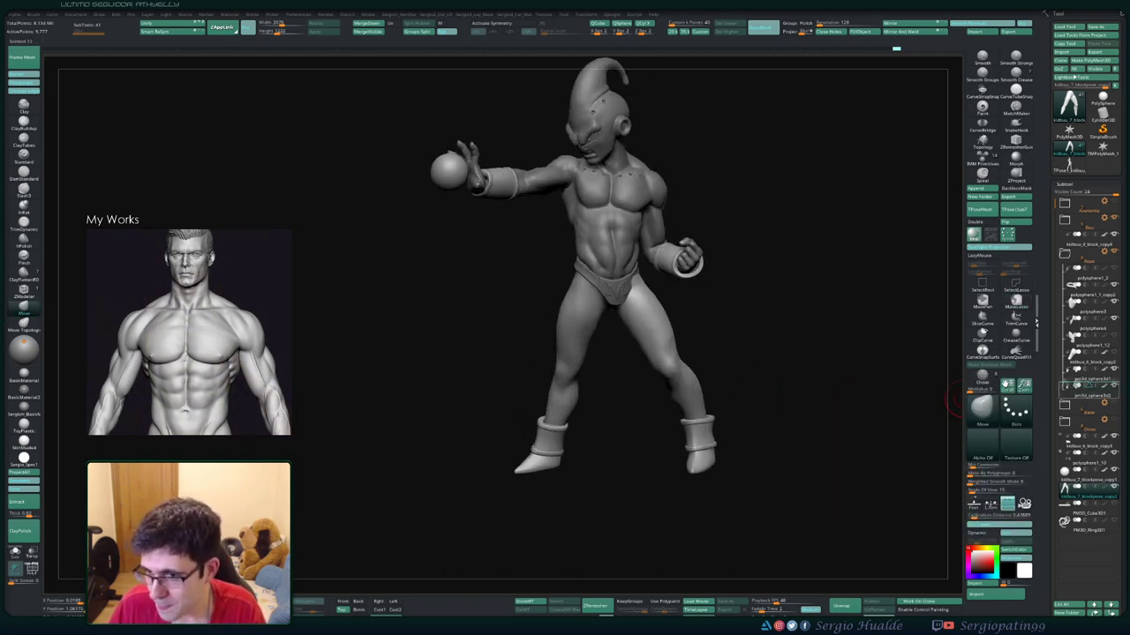
{"action": "left_click_drag", "start_coordinate": [1072, 488], "coordinate": [1072, 372]}
Show the polysphere1_12 baggy pants and smooth the wrinkles at the crotch and upper pants
{"action": "left_click", "coordinate": [1113, 352]}
{"action": "mouse_move", "coordinate": [1091, 362]}
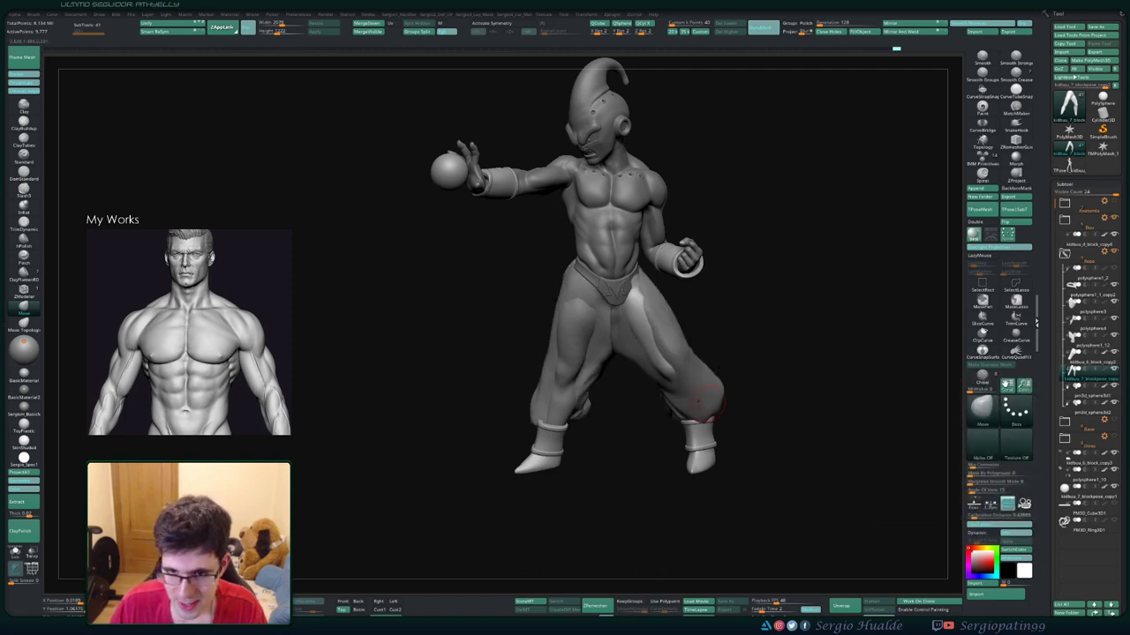
{"action": "left_click_drag", "start_coordinate": [696, 402], "coordinate": [641, 339]}
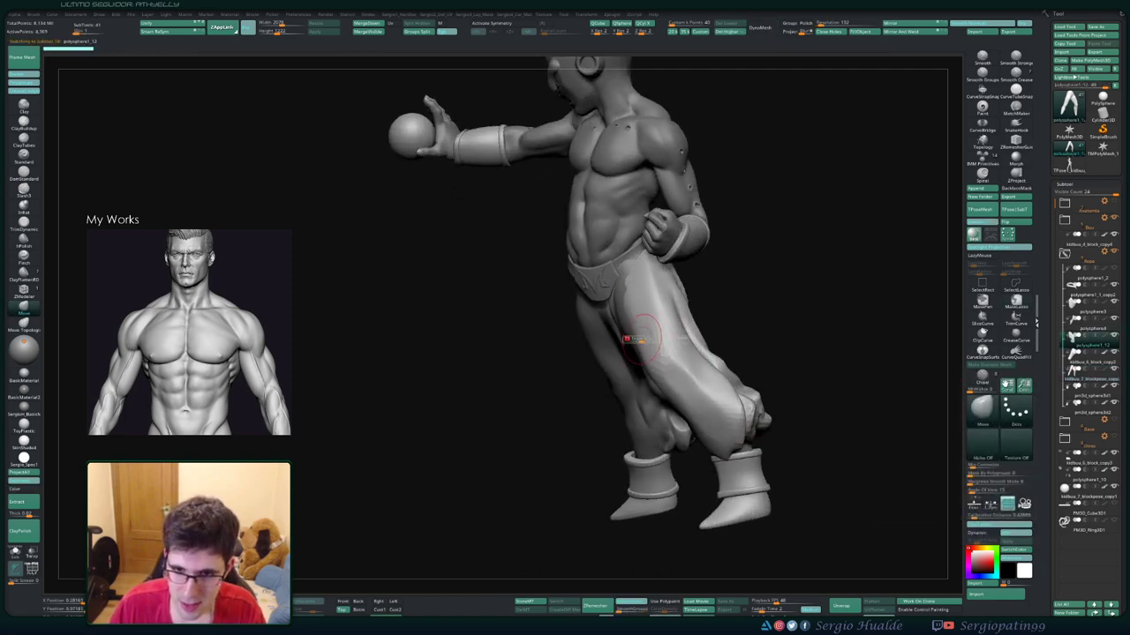
{"action": "mouse_move", "coordinate": [628, 298]}
{"action": "left_mouse_down"}
{"action": "mouse_move", "coordinate": [651, 320]}
{"action": "mouse_move", "coordinate": [586, 324]}
{"action": "mouse_move", "coordinate": [643, 397]}
{"action": "left_mouse_up"}
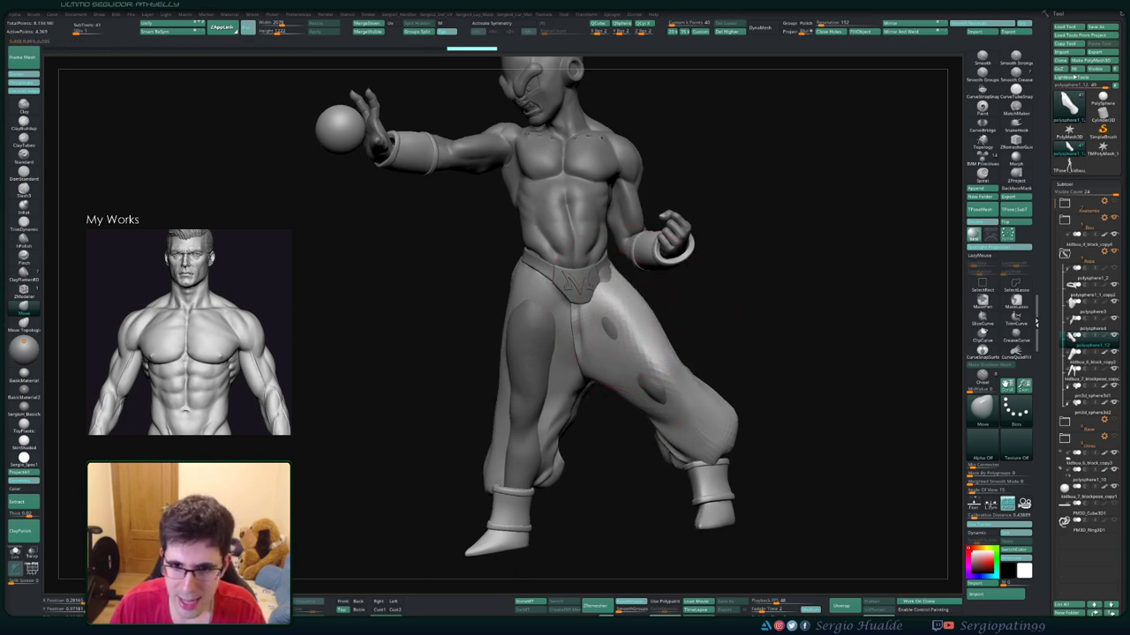
{"action": "mouse_move", "coordinate": [794, 335]}
{"action": "left_mouse_down"}
{"action": "mouse_move", "coordinate": [768, 327]}
{"action": "mouse_move", "coordinate": [838, 353]}
{"action": "left_mouse_up"}
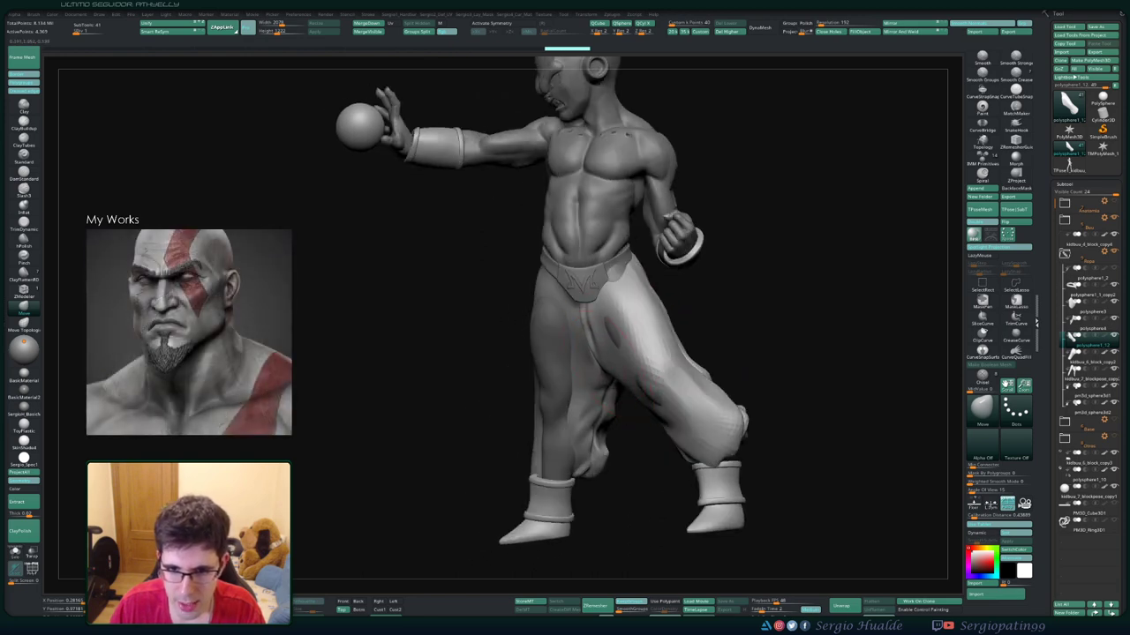
{"action": "mouse_move", "coordinate": [617, 353]}
{"action": "left_mouse_down"}
{"action": "mouse_move", "coordinate": [605, 366]}
{"action": "mouse_move", "coordinate": [609, 337]}
{"action": "mouse_move", "coordinate": [598, 331]}
{"action": "left_mouse_up"}
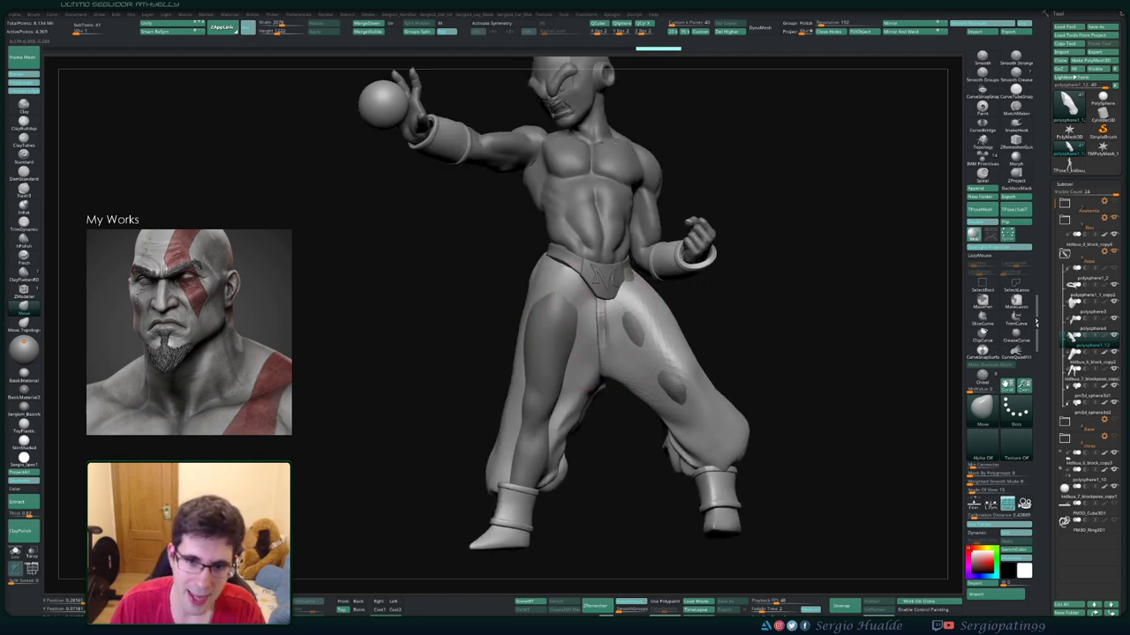
{"action": "left_click_drag", "start_coordinate": [646, 336], "coordinate": [634, 340], "text": "shift"}
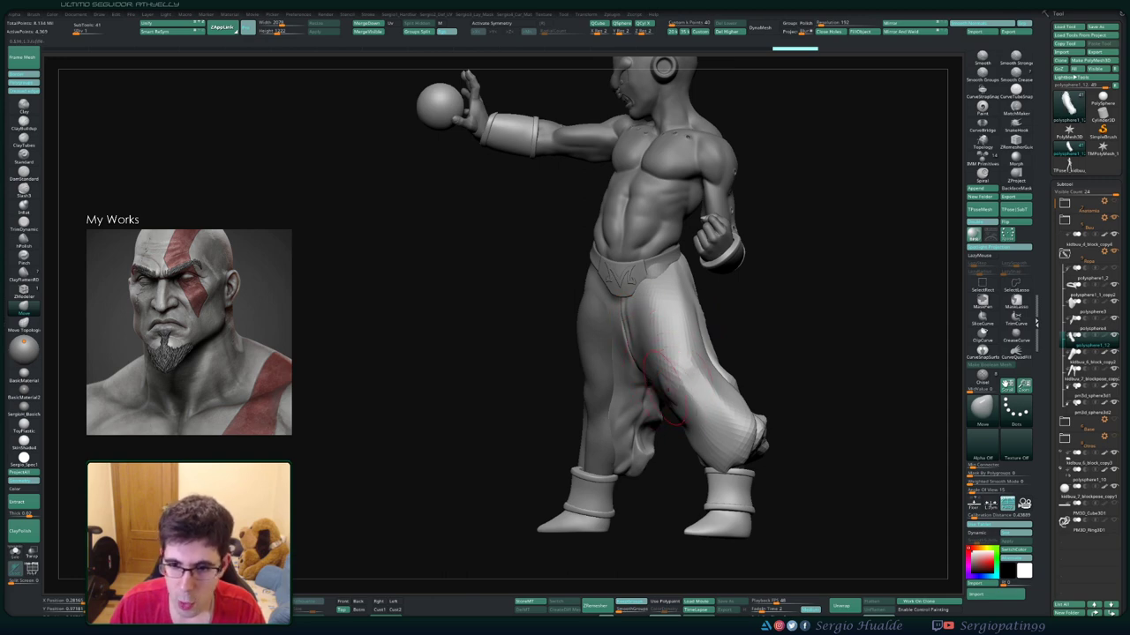
{"action": "left_click_drag", "start_coordinate": [726, 394], "coordinate": [697, 433]}
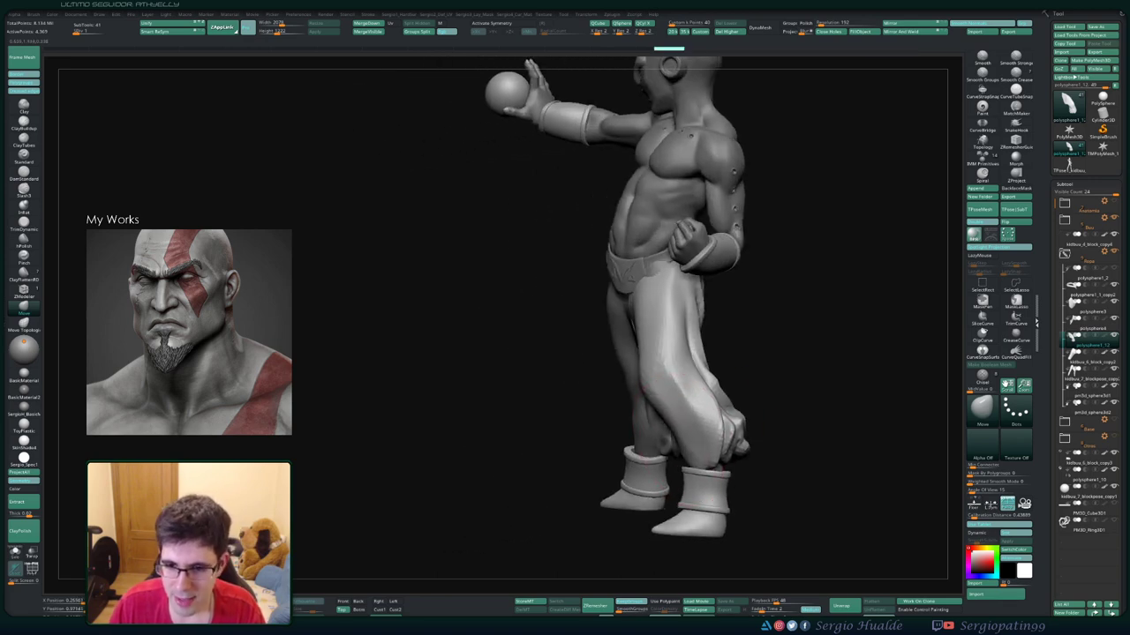
{"action": "mouse_move", "coordinate": [685, 437]}
{"action": "left_mouse_down"}
{"action": "mouse_move", "coordinate": [697, 423]}
{"action": "mouse_move", "coordinate": [697, 463]}
{"action": "mouse_move", "coordinate": [679, 467]}
{"action": "mouse_move", "coordinate": [732, 404]}
{"action": "mouse_move", "coordinate": [688, 346]}
{"action": "left_mouse_up"}
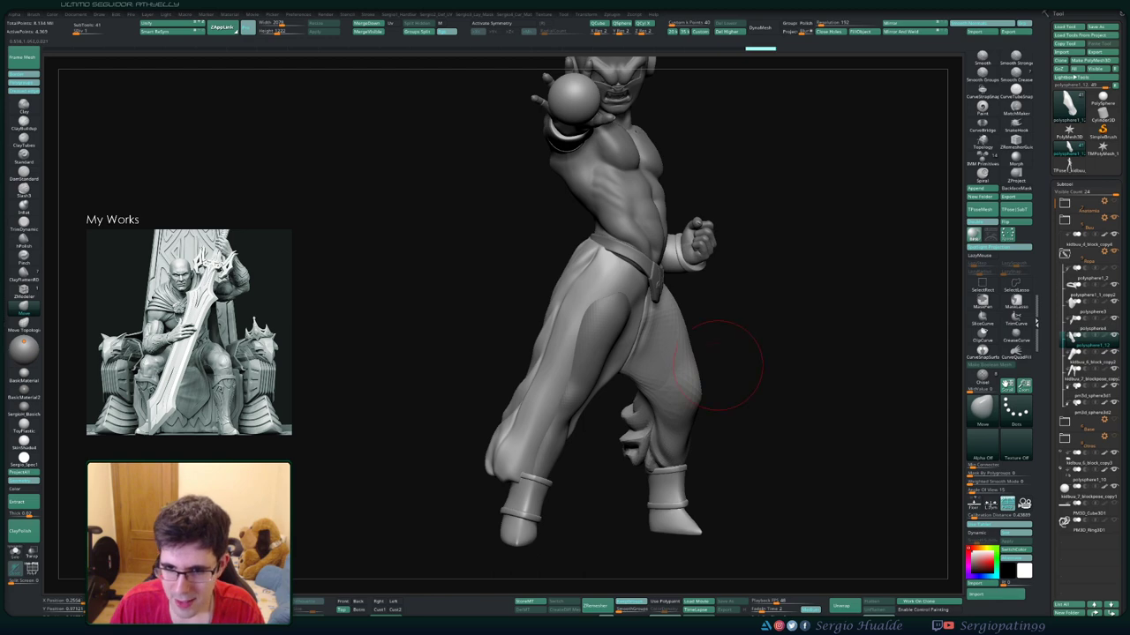
{"action": "mouse_move", "coordinate": [719, 361]}
{"action": "left_mouse_down"}
{"action": "mouse_move", "coordinate": [705, 364]}
{"action": "mouse_move", "coordinate": [689, 323]}
{"action": "left_mouse_up"}
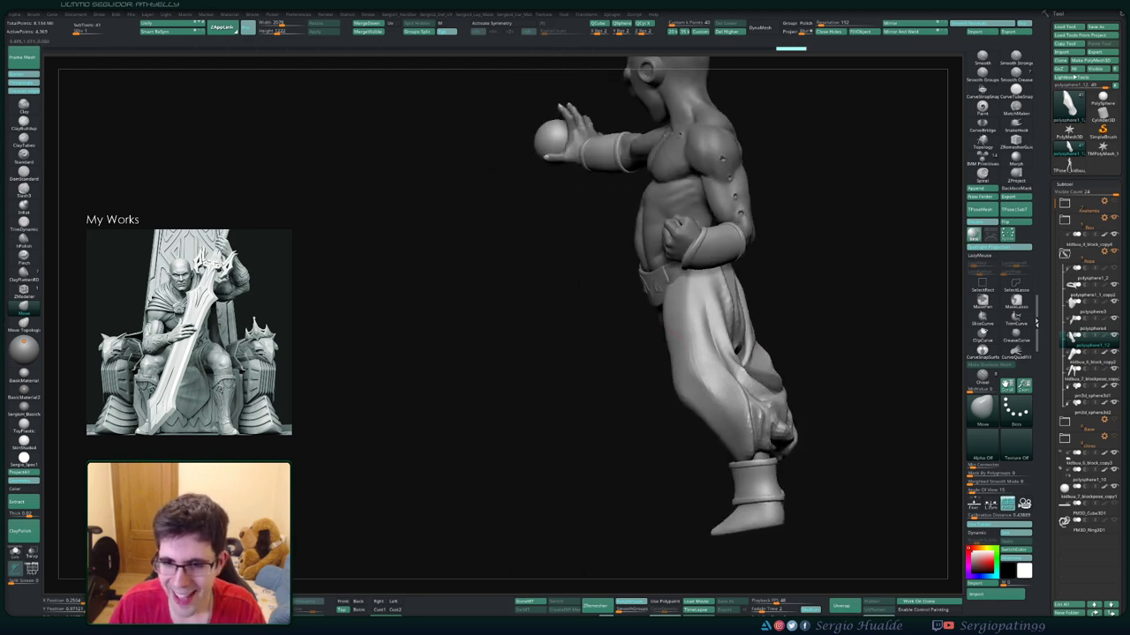
{"action": "key", "text": "shift"}
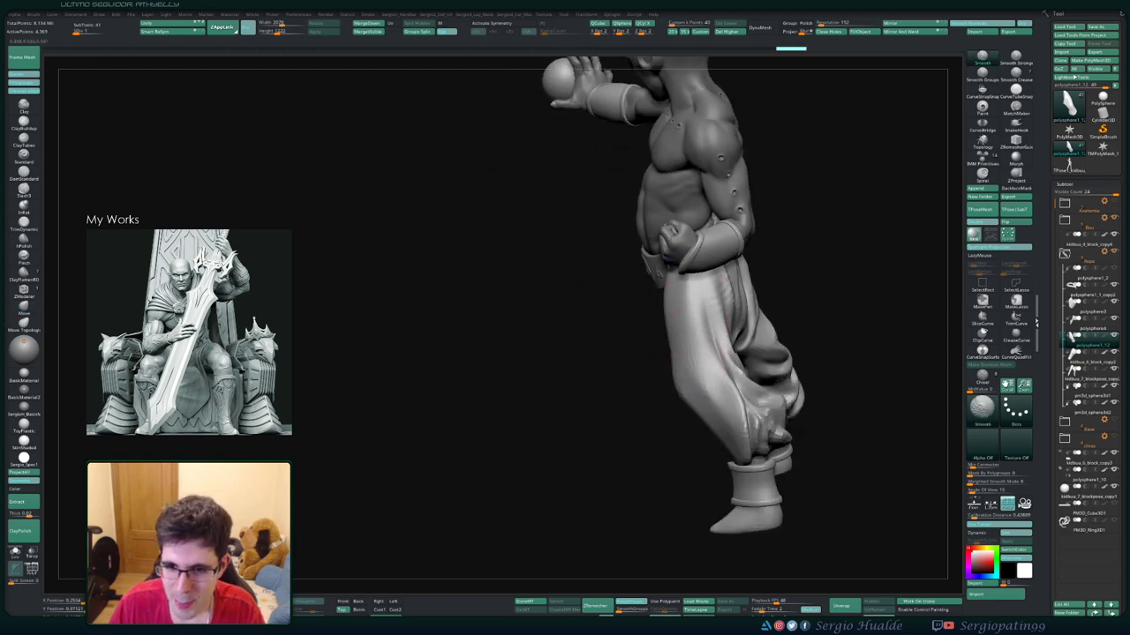
{"action": "mouse_move", "coordinate": [698, 305]}
{"action": "left_mouse_down"}
{"action": "mouse_move", "coordinate": [706, 357]}
{"action": "mouse_move", "coordinate": [695, 422]}
{"action": "mouse_move", "coordinate": [662, 490]}
{"action": "left_mouse_up"}
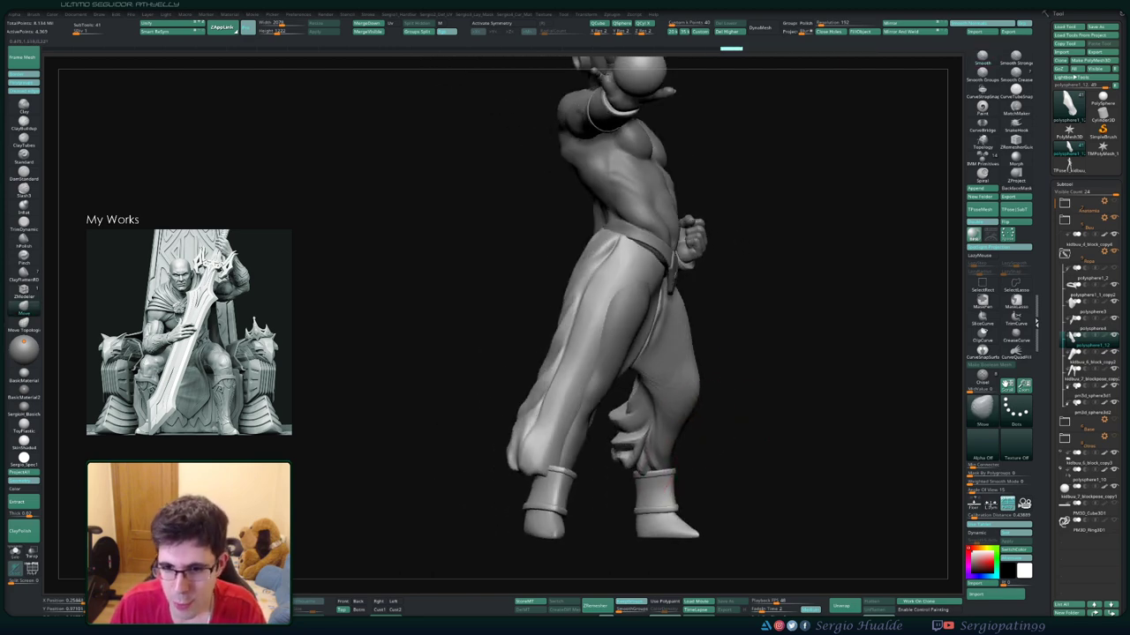
{"action": "mouse_move", "coordinate": [693, 353]}
{"action": "left_mouse_down"}
{"action": "mouse_move", "coordinate": [680, 454]}
{"action": "mouse_move", "coordinate": [697, 445]}
{"action": "mouse_move", "coordinate": [675, 413]}
{"action": "mouse_move", "coordinate": [519, 375]}
{"action": "mouse_move", "coordinate": [680, 391]}
{"action": "mouse_move", "coordinate": [687, 442]}
{"action": "mouse_move", "coordinate": [714, 384]}
{"action": "mouse_move", "coordinate": [679, 396]}
{"action": "mouse_move", "coordinate": [691, 366]}
{"action": "mouse_move", "coordinate": [720, 383]}
{"action": "mouse_move", "coordinate": [711, 362]}
{"action": "left_mouse_up"}
{"action": "key", "text": "b"}
{"action": "key", "text": "i"}
{"action": "key", "text": "n"}
{"action": "key", "text": "shift"}
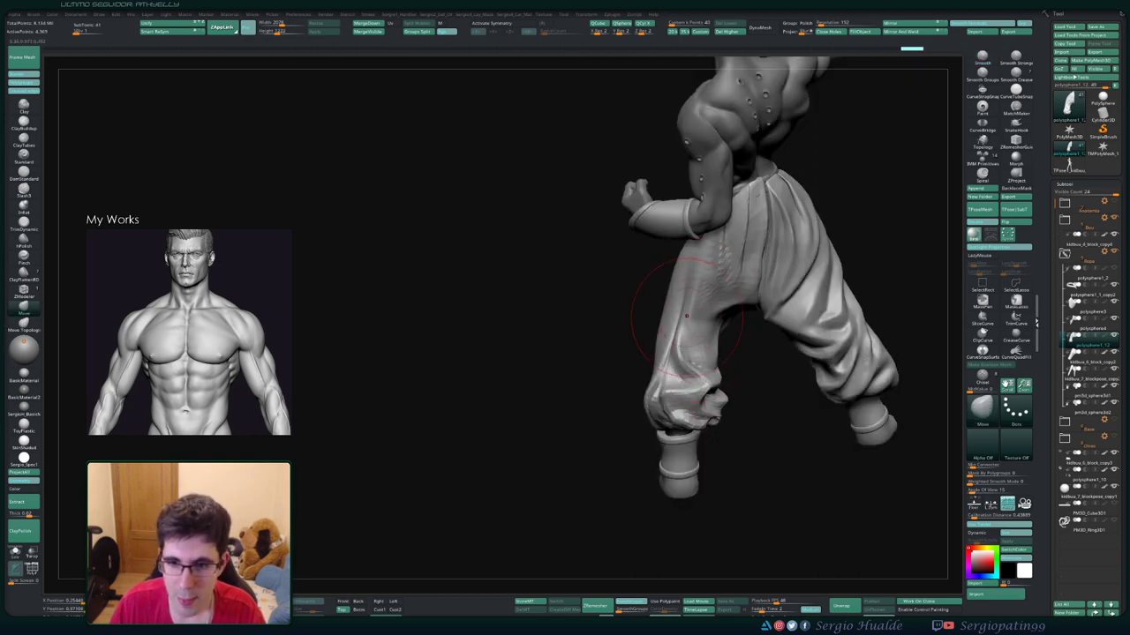
{"action": "mouse_move", "coordinate": [680, 297]}
{"action": "right_mouse_down"}
{"action": "mouse_move", "coordinate": [670, 320]}
{"action": "mouse_move", "coordinate": [696, 296]}
{"action": "mouse_move", "coordinate": [713, 309]}
{"action": "right_mouse_up"}
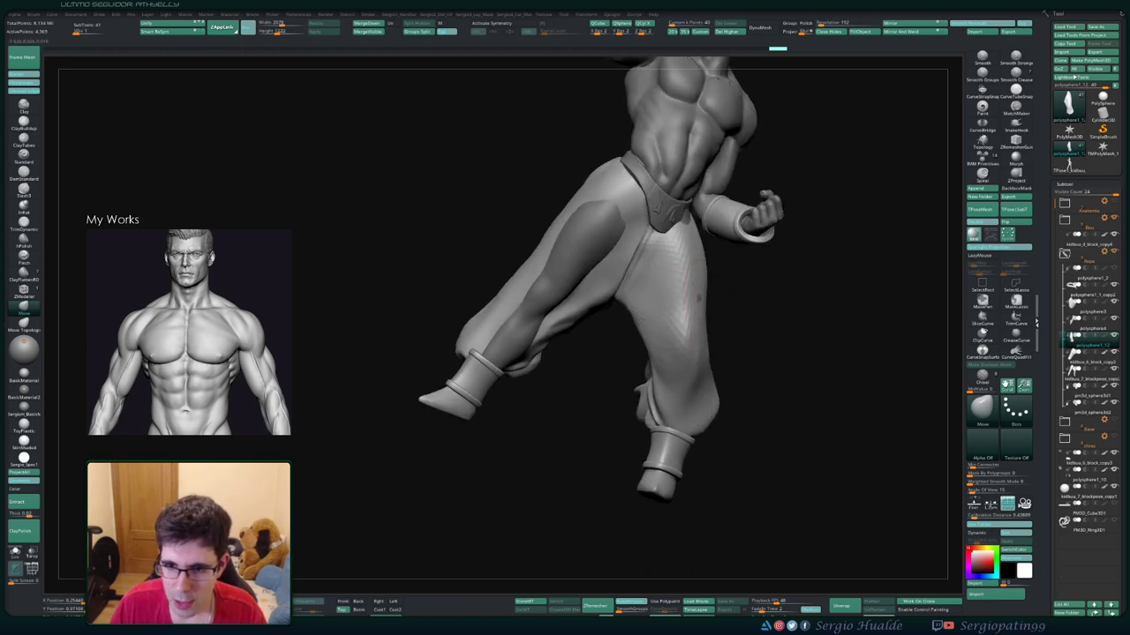
{"action": "right_click_drag", "start_coordinate": [714, 301], "coordinate": [708, 273]}
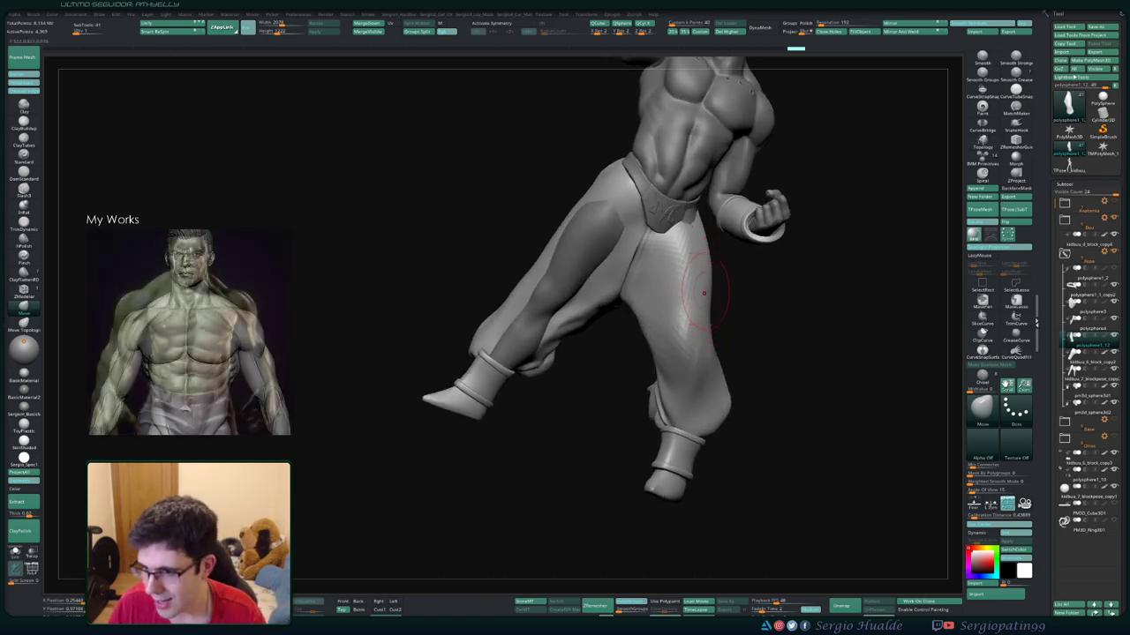
{"action": "right_click_drag", "start_coordinate": [701, 290], "coordinate": [794, 295]}
{"action": "mouse_move", "coordinate": [692, 304]}
{"action": "right_mouse_down"}
{"action": "mouse_move", "coordinate": [720, 300]}
{"action": "mouse_move", "coordinate": [693, 305]}
{"action": "right_mouse_up"}
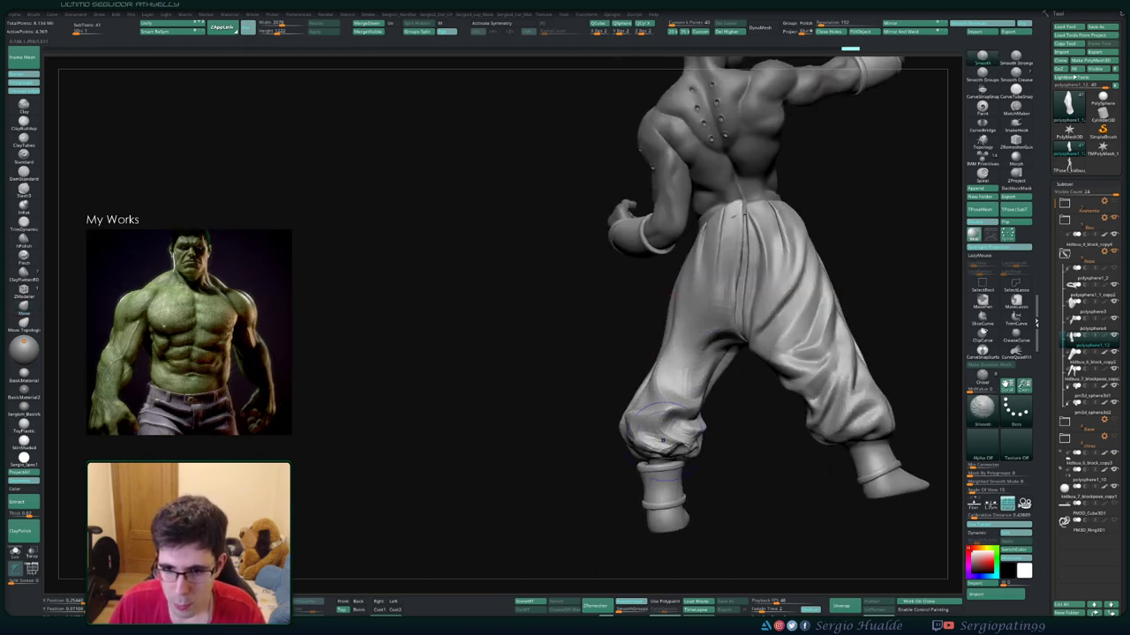
{"action": "mouse_move", "coordinate": [666, 420]}
{"action": "right_mouse_down"}
{"action": "mouse_move", "coordinate": [693, 450]}
{"action": "mouse_move", "coordinate": [625, 466]}
{"action": "right_mouse_up"}
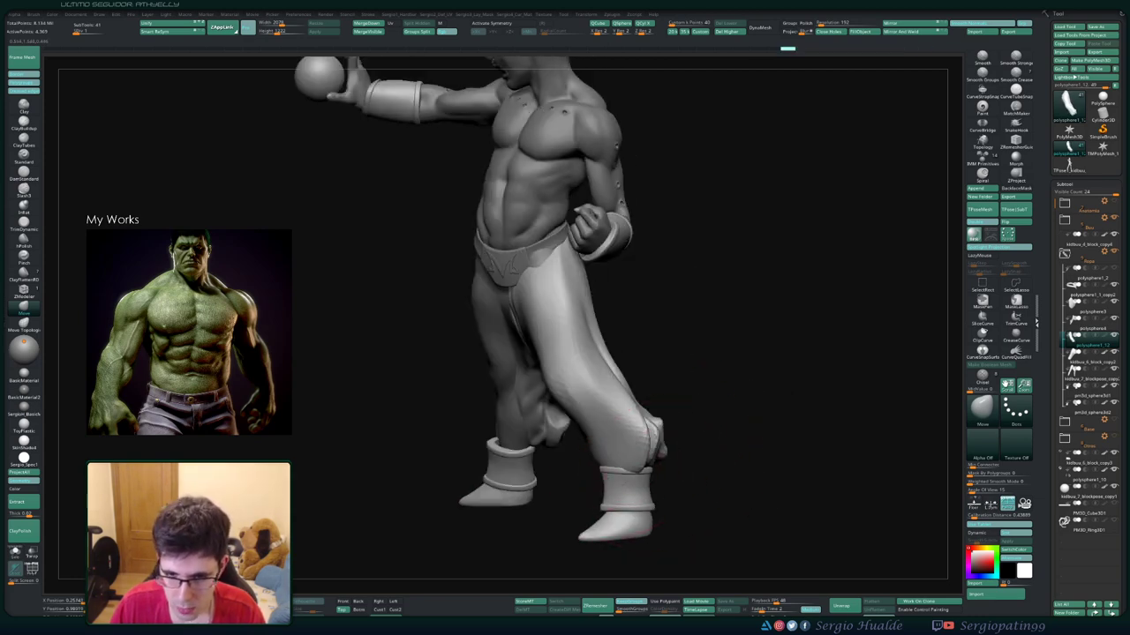
{"action": "mouse_move", "coordinate": [621, 514]}
{"action": "right_mouse_down"}
{"action": "mouse_move", "coordinate": [559, 467]}
{"action": "mouse_move", "coordinate": [613, 405]}
{"action": "mouse_move", "coordinate": [582, 398]}
{"action": "mouse_move", "coordinate": [617, 375]}
{"action": "right_mouse_up"}
Select the pants subtool and switch to Smooth with an enlarged brush
{"action": "left_click", "coordinate": [617, 353], "text": "alt"}
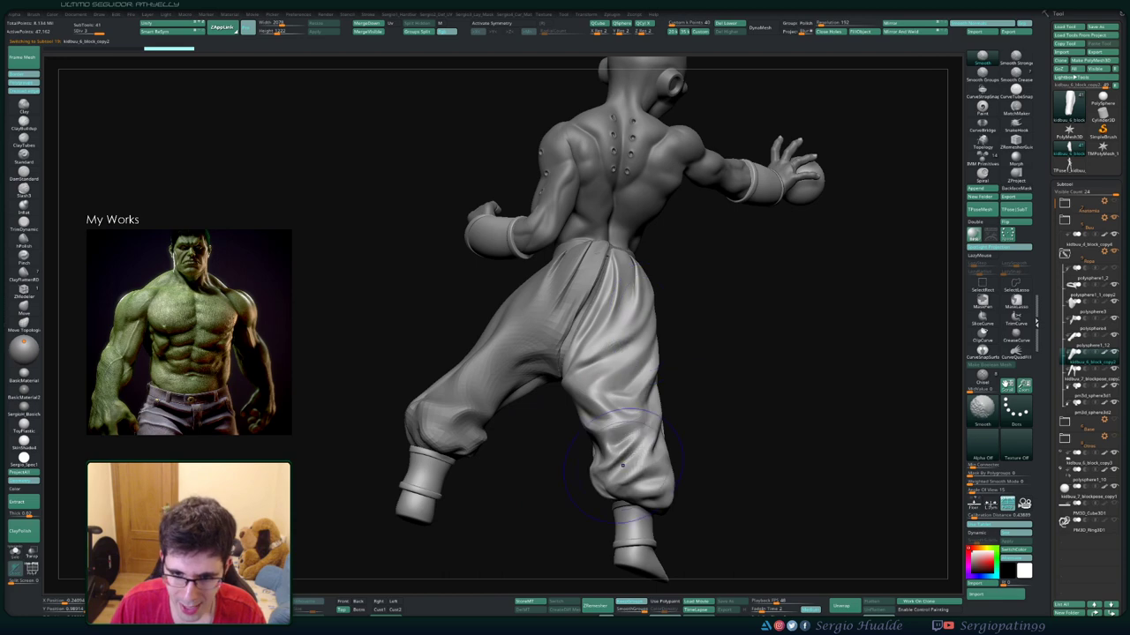
{"action": "right_click_drag", "start_coordinate": [645, 324], "coordinate": [627, 418]}
{"action": "key", "text": "shift"}
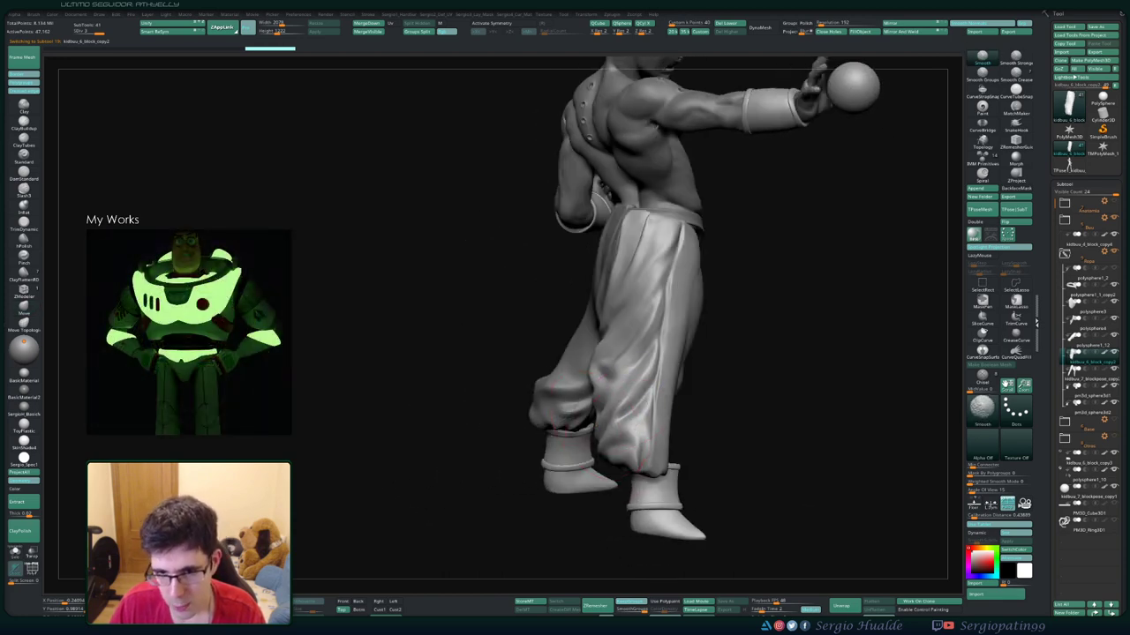
{"action": "mouse_move", "coordinate": [618, 370]}
{"action": "right_mouse_down"}
{"action": "mouse_move", "coordinate": [582, 415]}
{"action": "mouse_move", "coordinate": [620, 446]}
{"action": "mouse_move", "coordinate": [637, 336]}
{"action": "right_mouse_up"}
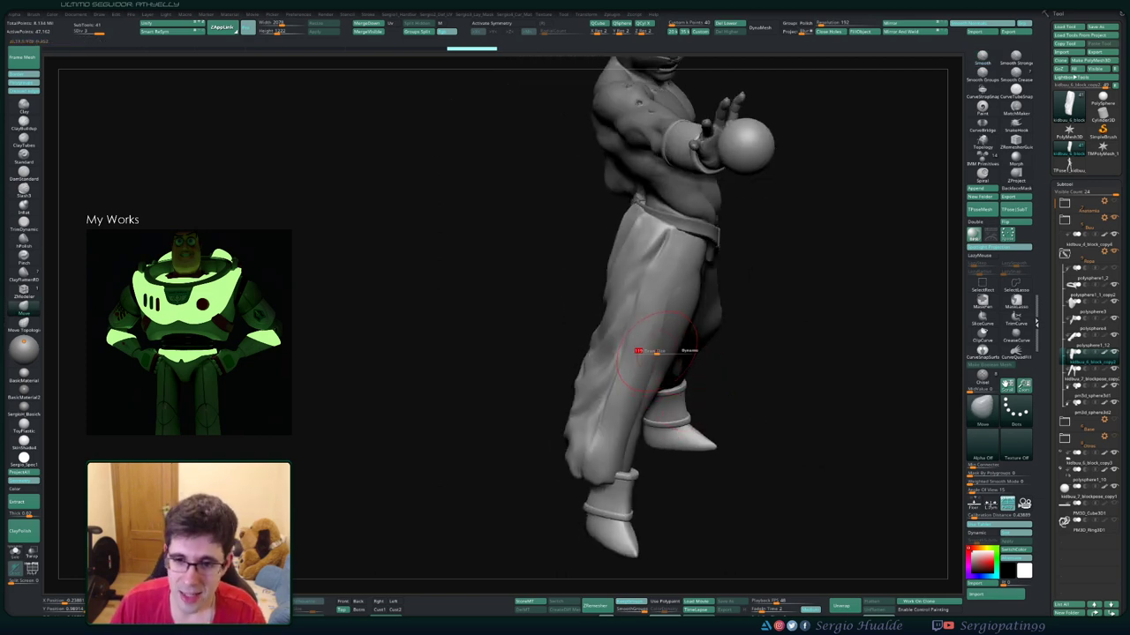
{"action": "left_click_drag", "start_coordinate": [649, 351], "coordinate": [673, 321]}
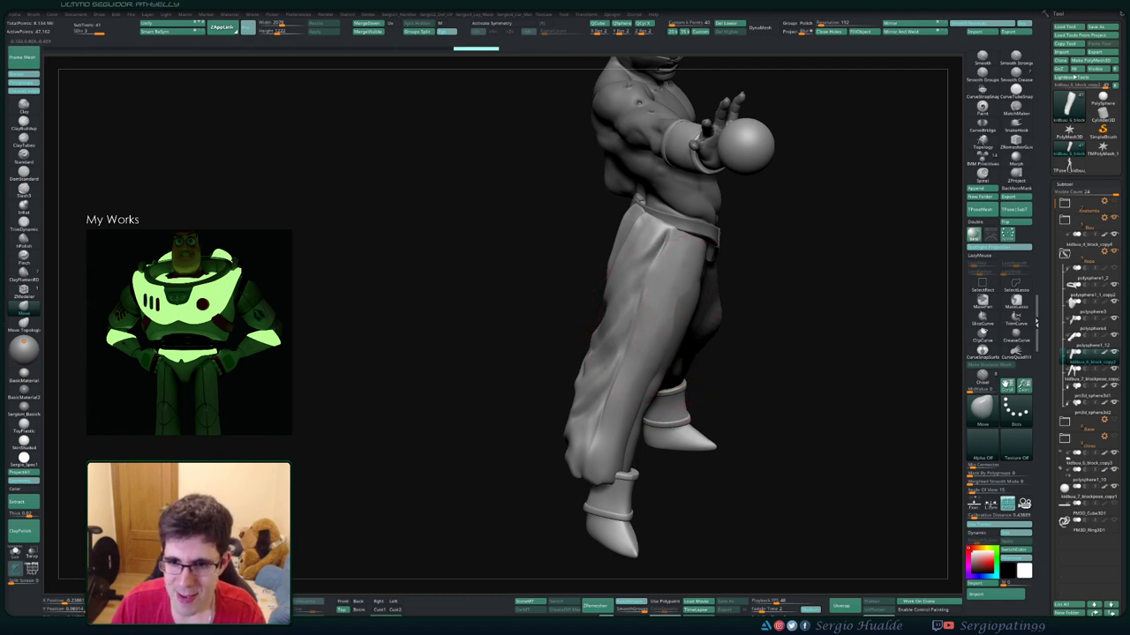
{"action": "right_click_drag", "start_coordinate": [663, 353], "coordinate": [673, 323]}
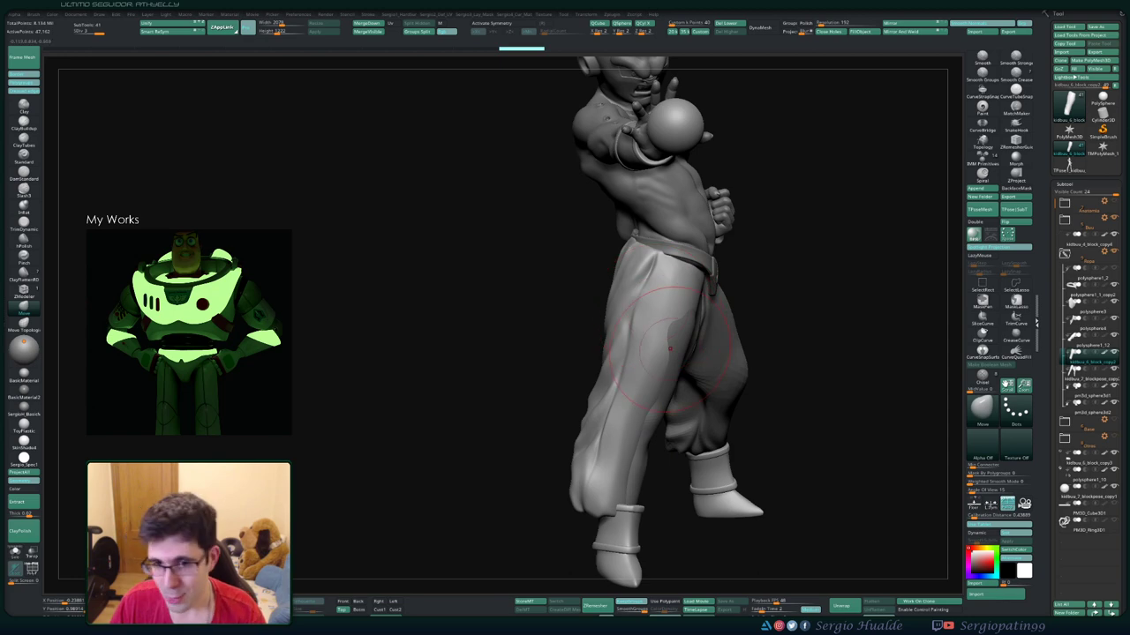
{"action": "right_click_drag", "start_coordinate": [679, 344], "coordinate": [672, 380]}
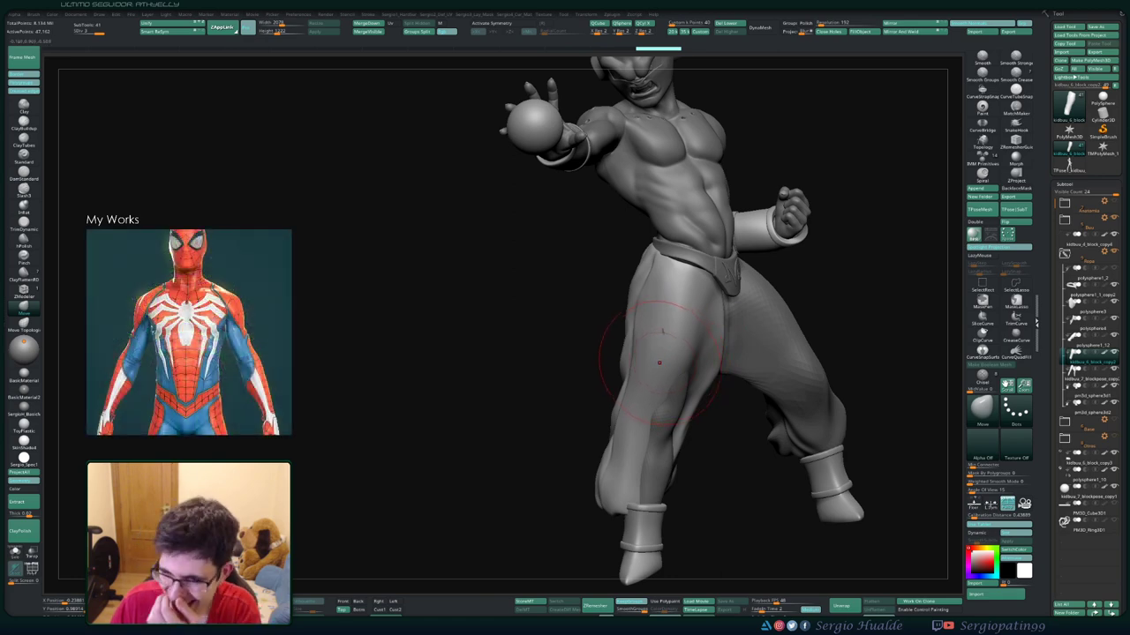
{"action": "right_click_drag", "start_coordinate": [657, 380], "coordinate": [653, 433]}
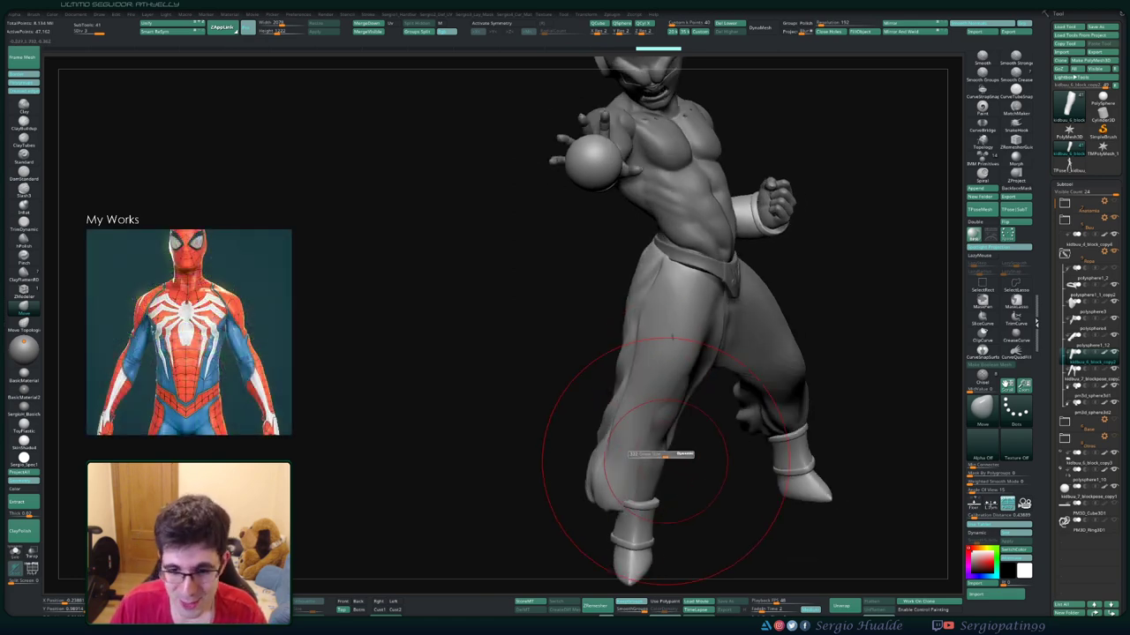
Reshape and smooth the lower pant leg just above the boot
{"action": "left_click_drag", "start_coordinate": [625, 501], "coordinate": [675, 422]}
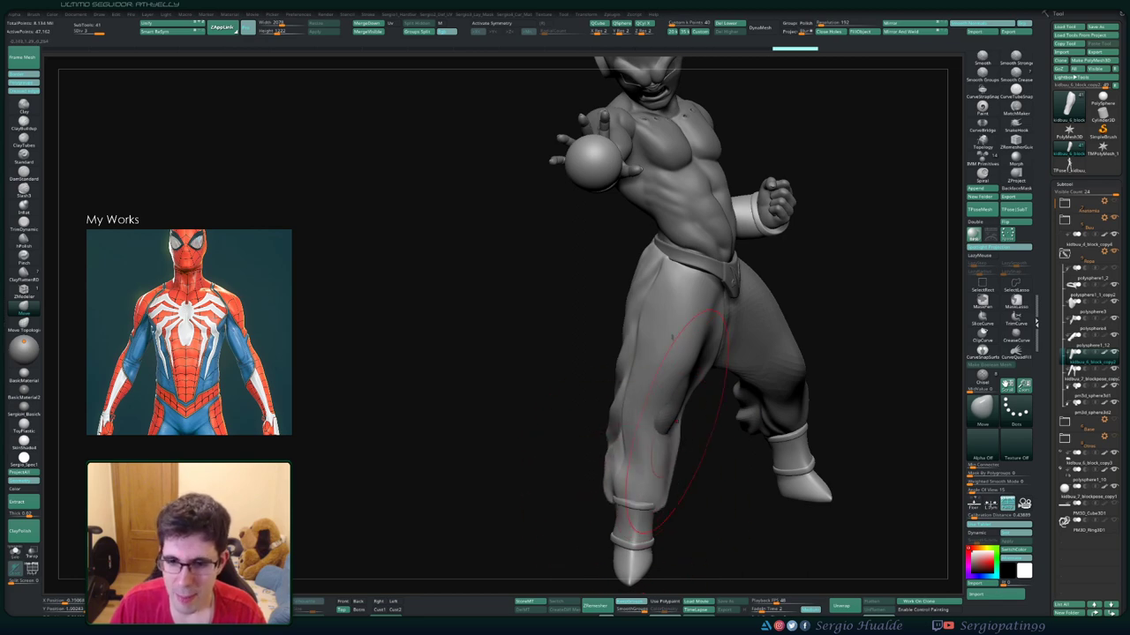
{"action": "right_click_drag", "start_coordinate": [667, 410], "coordinate": [675, 477]}
{"action": "mouse_move", "coordinate": [636, 459]}
{"action": "left_mouse_down"}
{"action": "mouse_move", "coordinate": [637, 490]}
{"action": "mouse_move", "coordinate": [675, 424]}
{"action": "left_mouse_up"}
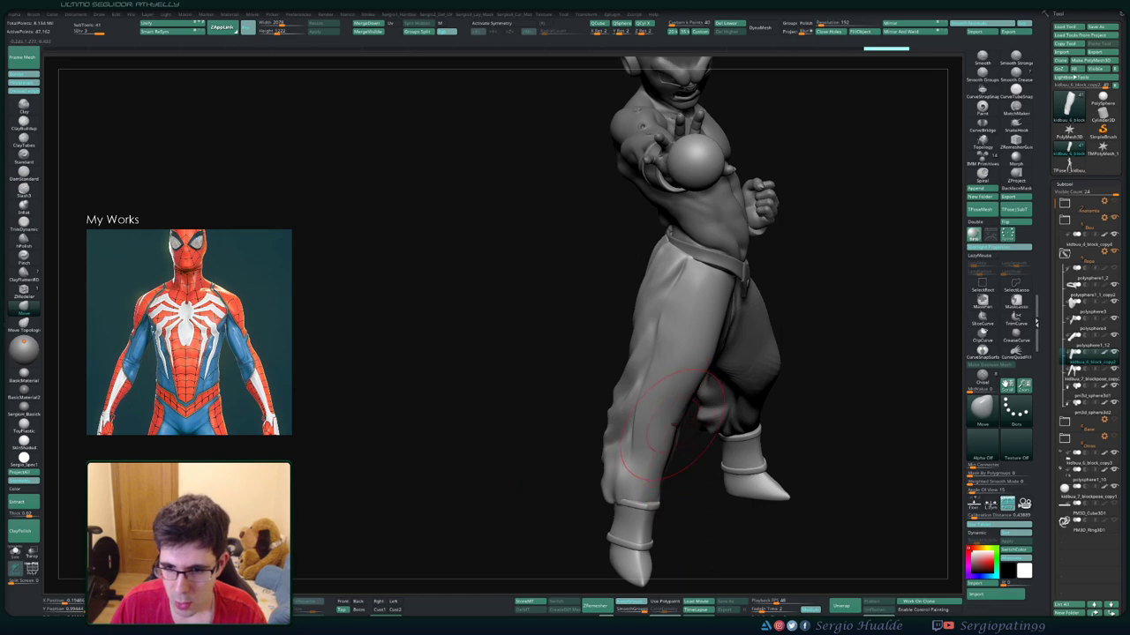
{"action": "mouse_move", "coordinate": [657, 442]}
{"action": "right_mouse_down"}
{"action": "mouse_move", "coordinate": [689, 393]}
{"action": "mouse_move", "coordinate": [713, 417]}
{"action": "right_mouse_up"}
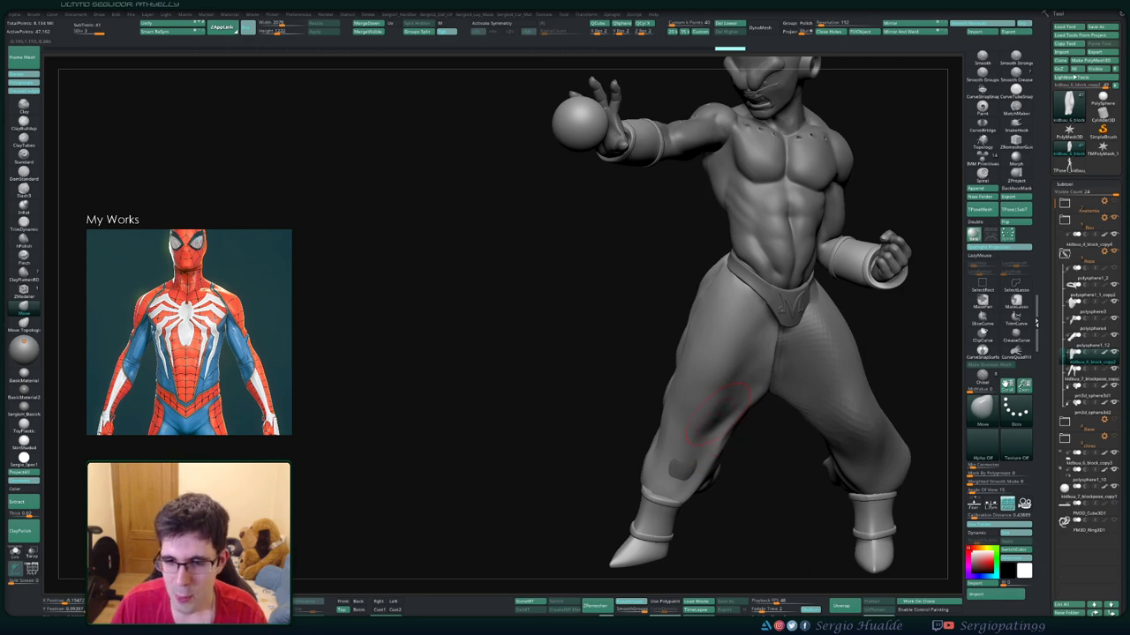
{"action": "mouse_move", "coordinate": [717, 413]}
{"action": "right_mouse_down"}
{"action": "mouse_move", "coordinate": [681, 475]}
{"action": "mouse_move", "coordinate": [609, 512]}
{"action": "mouse_move", "coordinate": [633, 473]}
{"action": "mouse_move", "coordinate": [553, 438]}
{"action": "mouse_move", "coordinate": [609, 346]}
{"action": "mouse_move", "coordinate": [582, 349]}
{"action": "mouse_move", "coordinate": [630, 390]}
{"action": "mouse_move", "coordinate": [601, 336]}
{"action": "mouse_move", "coordinate": [603, 291]}
{"action": "right_mouse_up"}
{"action": "key", "text": "shift"}
Flatten a plane into the pant thigh with TrimDynamic, then orbit with Move to check it
{"action": "key", "text": "b"}
{"action": "key", "text": "t"}
{"action": "key", "text": "d"}
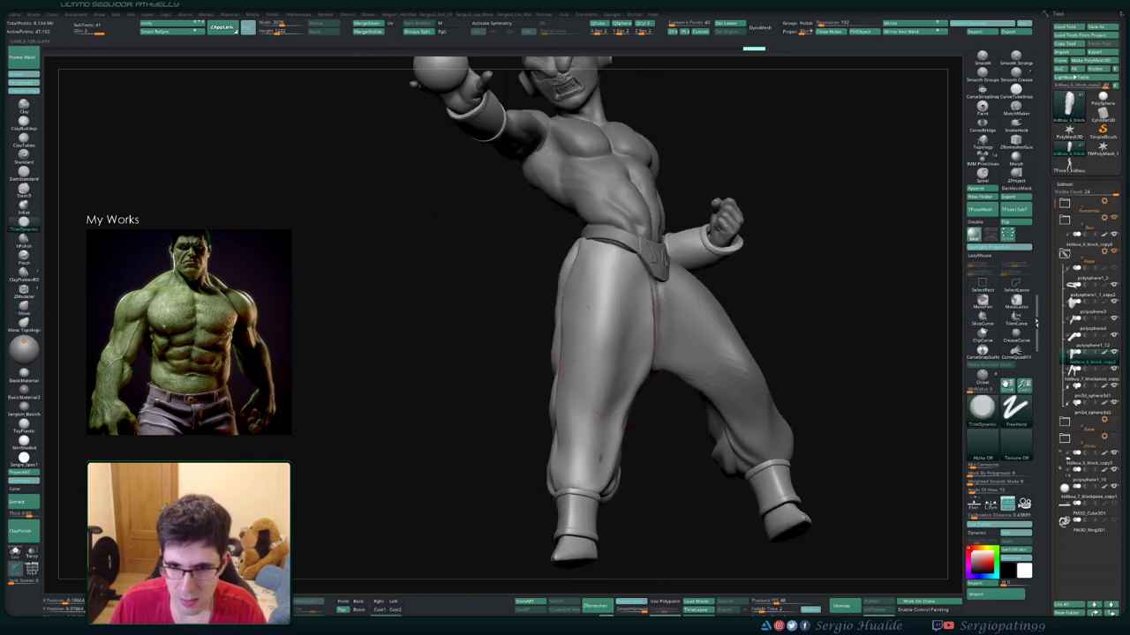
{"action": "left_click_drag", "start_coordinate": [598, 277], "coordinate": [592, 288]}
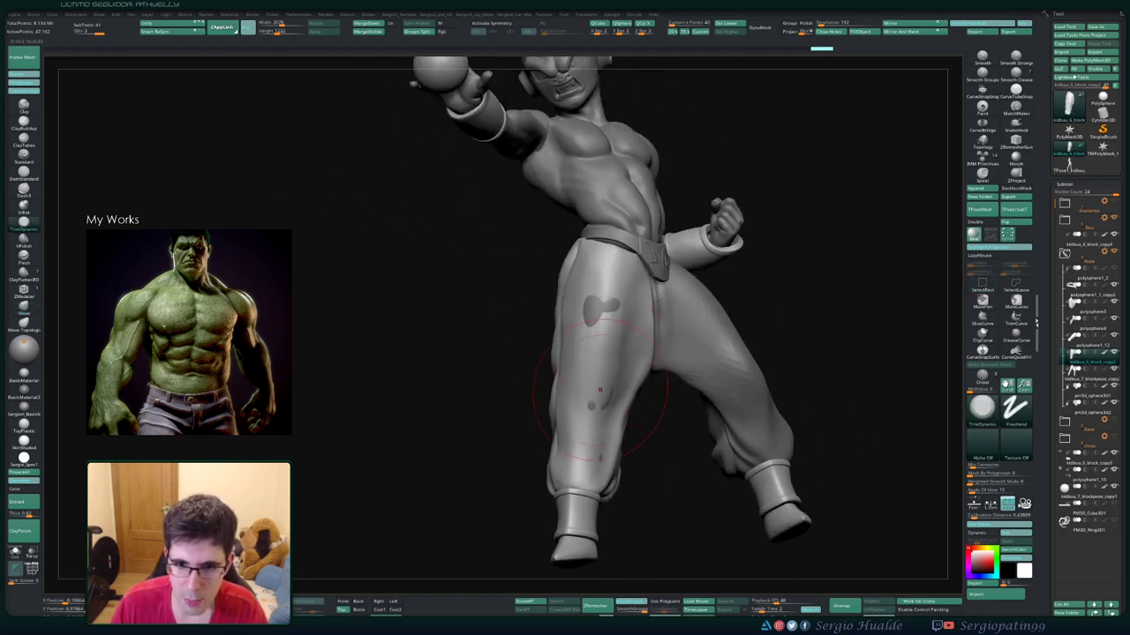
{"action": "key", "text": "b"}
{"action": "key", "text": "m"}
{"action": "key", "text": "v"}
{"action": "mouse_move", "coordinate": [599, 389]}
{"action": "right_mouse_down"}
{"action": "mouse_move", "coordinate": [588, 320]}
{"action": "mouse_move", "coordinate": [626, 343]}
{"action": "mouse_move", "coordinate": [649, 398]}
{"action": "right_mouse_up"}
{"action": "mouse_move", "coordinate": [575, 376]}
{"action": "right_mouse_down"}
{"action": "mouse_move", "coordinate": [651, 356]}
{"action": "mouse_move", "coordinate": [591, 393]}
{"action": "right_mouse_up"}
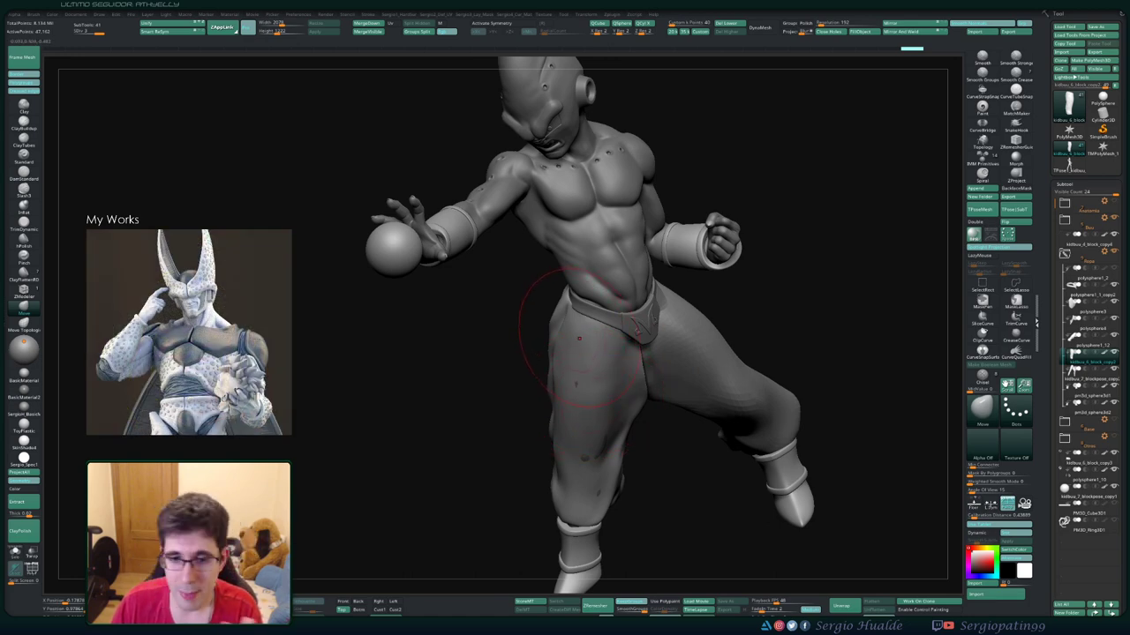
{"action": "right_click_drag", "start_coordinate": [556, 375], "coordinate": [566, 358]}
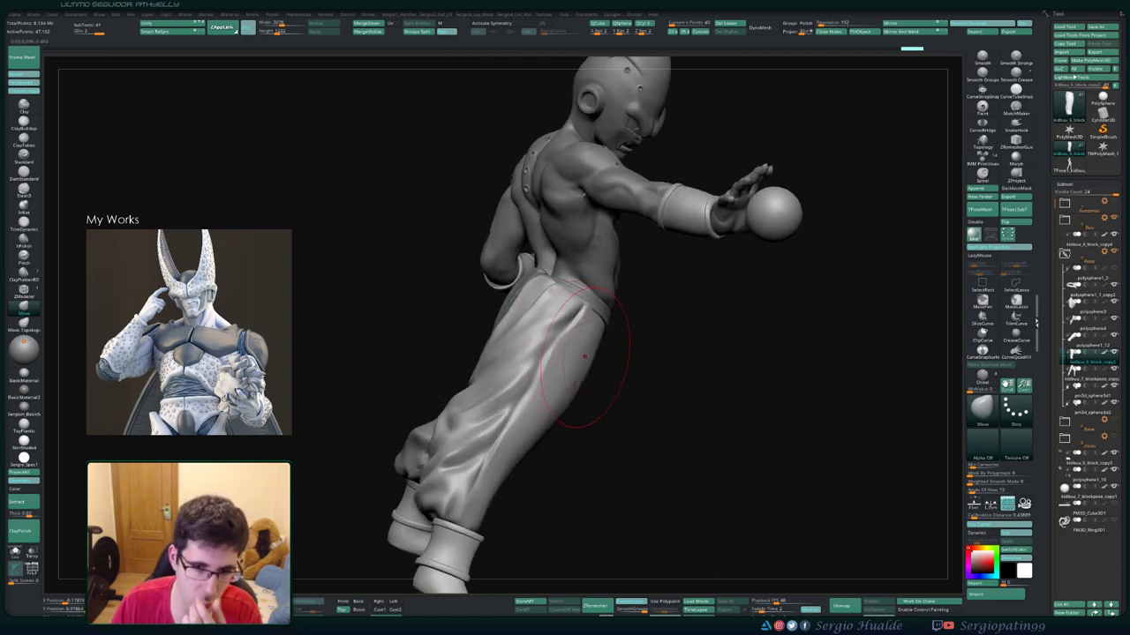
{"action": "mouse_move", "coordinate": [589, 351]}
{"action": "right_mouse_down"}
{"action": "mouse_move", "coordinate": [552, 355]}
{"action": "mouse_move", "coordinate": [541, 335]}
{"action": "mouse_move", "coordinate": [561, 309]}
{"action": "right_mouse_up"}
Flatten more thigh planes, then switch back to Move and inspect the back of the pants
{"action": "key", "text": "b"}
{"action": "key", "text": "t"}
{"action": "key", "text": "d"}
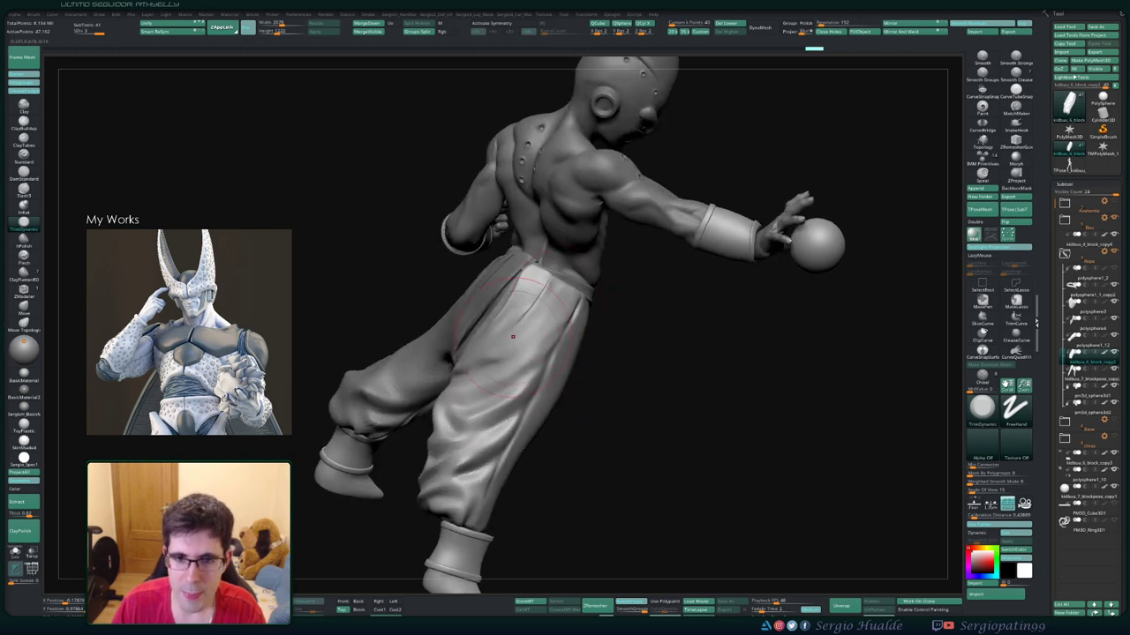
{"action": "mouse_move", "coordinate": [504, 348]}
{"action": "right_mouse_down"}
{"action": "mouse_move", "coordinate": [560, 275]}
{"action": "mouse_move", "coordinate": [636, 282]}
{"action": "right_mouse_up"}
{"action": "key", "text": "b"}
{"action": "key", "text": "m"}
{"action": "key", "text": "v"}
{"action": "key", "text": "s"}
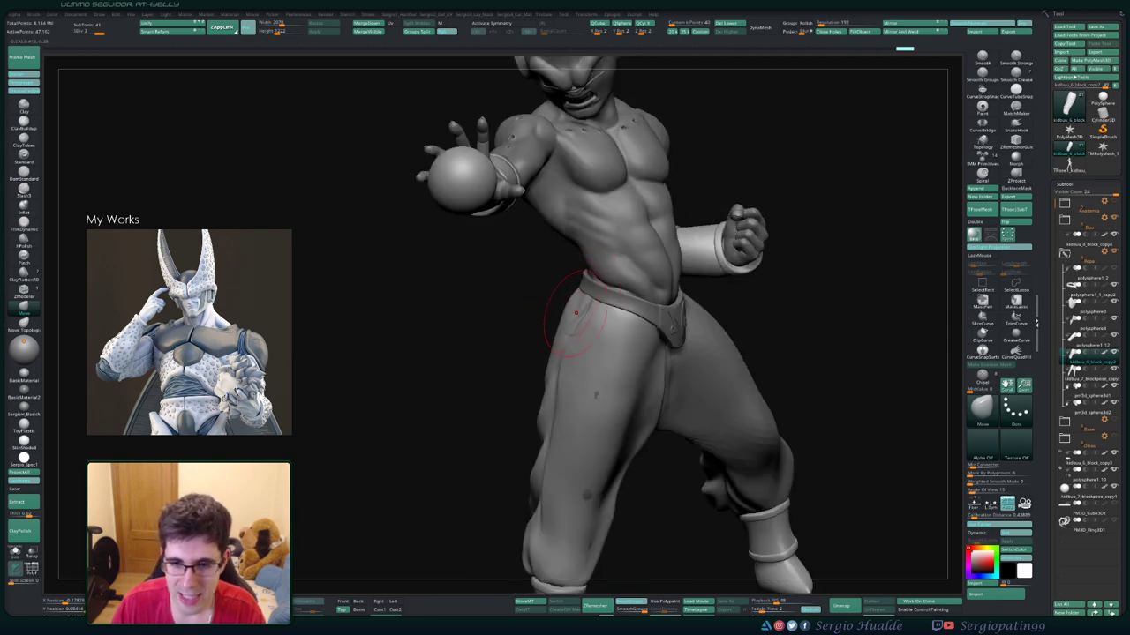
{"action": "mouse_move", "coordinate": [575, 311]}
{"action": "right_mouse_down"}
{"action": "mouse_move", "coordinate": [553, 311]}
{"action": "mouse_move", "coordinate": [556, 354]}
{"action": "right_mouse_up"}
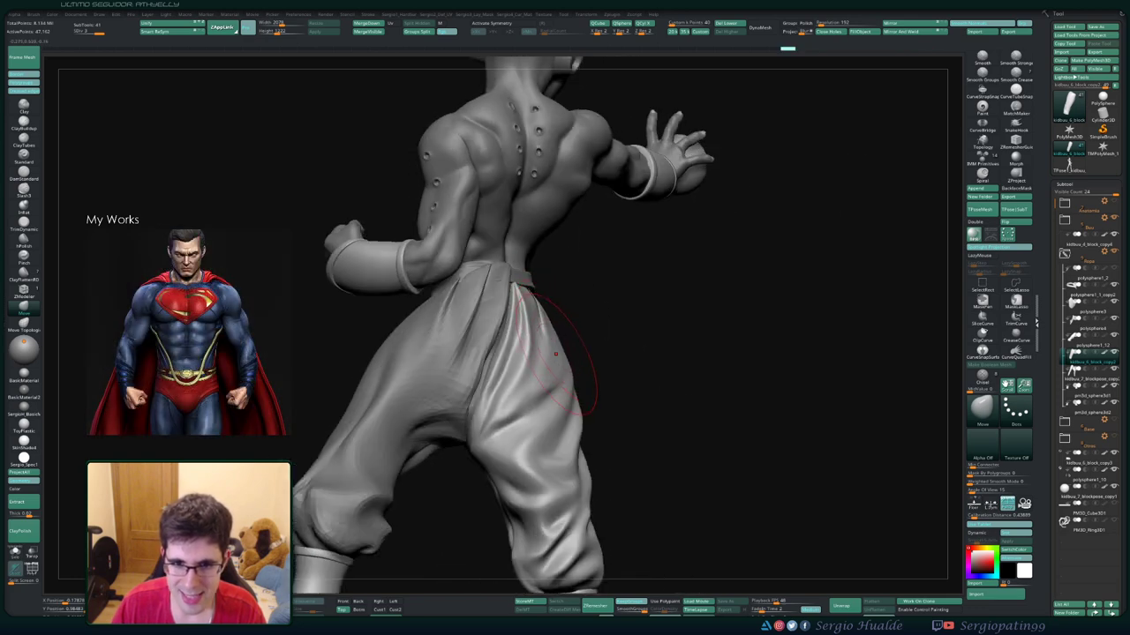
{"action": "mouse_move", "coordinate": [583, 415]}
{"action": "right_mouse_down"}
{"action": "mouse_move", "coordinate": [572, 348]}
{"action": "mouse_move", "coordinate": [585, 346]}
{"action": "right_mouse_up"}
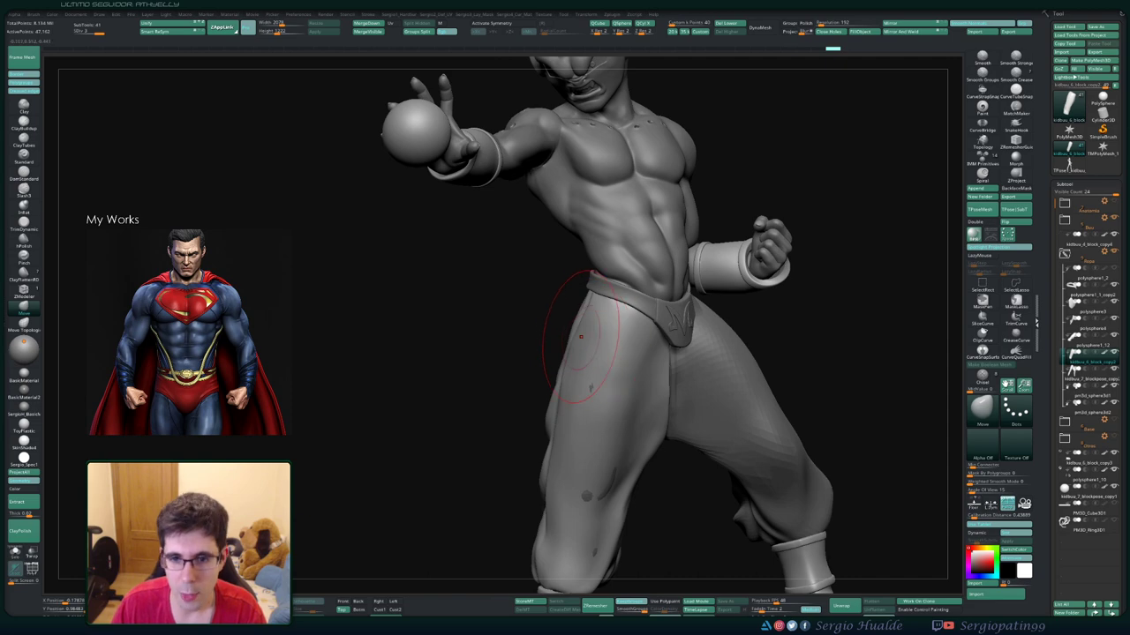
{"action": "mouse_move", "coordinate": [580, 346]}
{"action": "right_mouse_down"}
{"action": "mouse_move", "coordinate": [607, 338]}
{"action": "mouse_move", "coordinate": [627, 309]}
{"action": "right_mouse_up"}
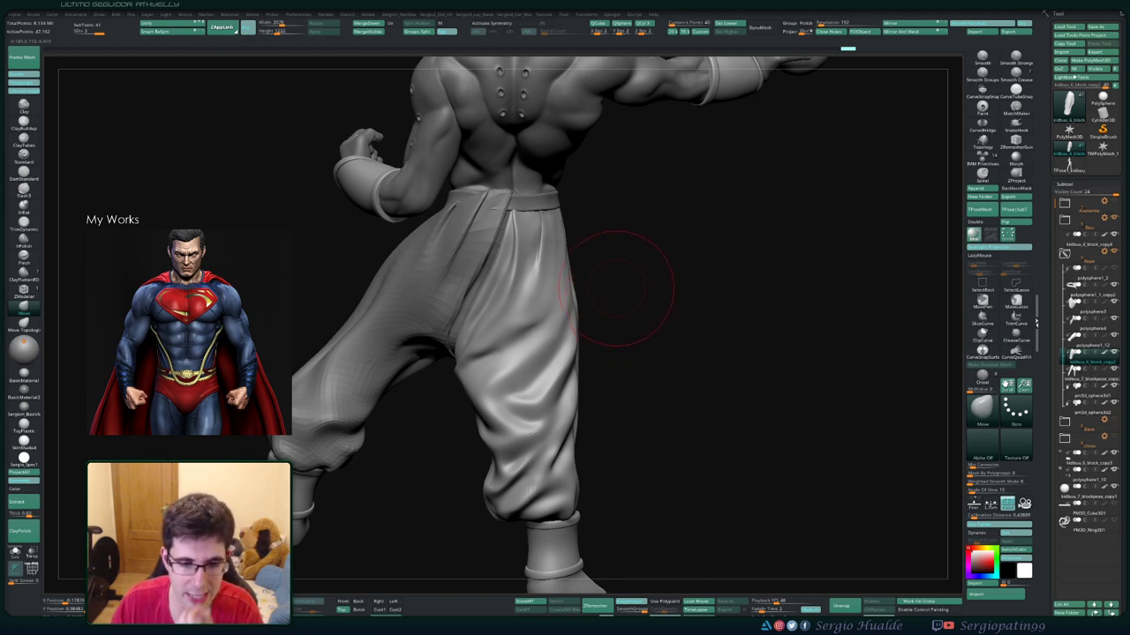
{"action": "right_click_drag", "start_coordinate": [570, 318], "coordinate": [617, 331]}
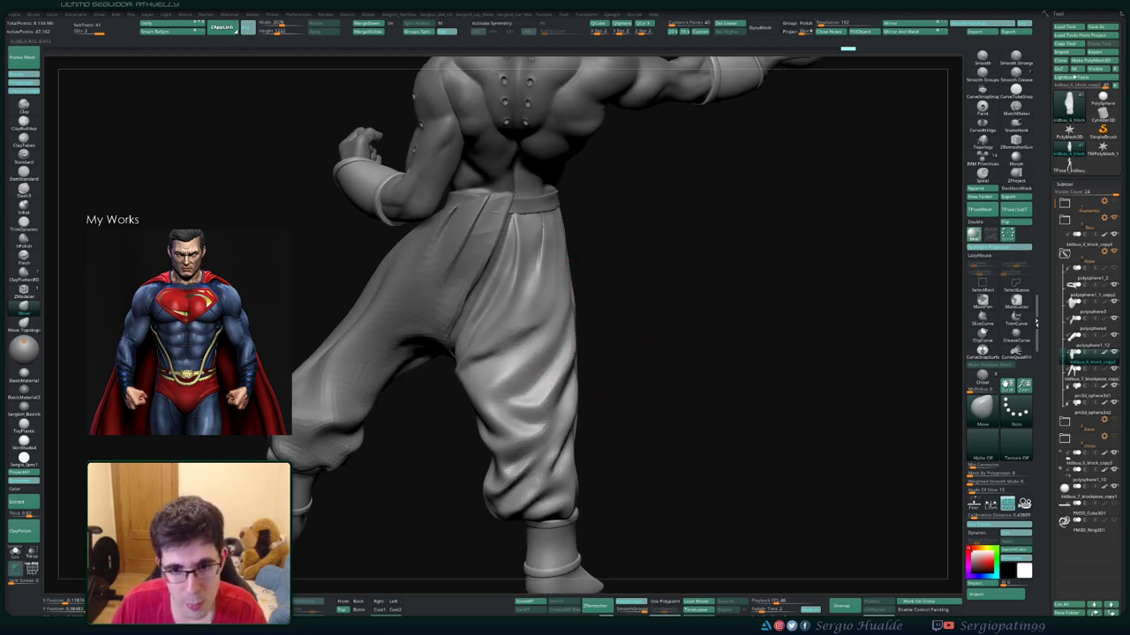
{"action": "mouse_move", "coordinate": [562, 371]}
{"action": "right_mouse_down"}
{"action": "mouse_move", "coordinate": [565, 379]}
{"action": "mouse_move", "coordinate": [529, 388]}
{"action": "mouse_move", "coordinate": [521, 371]}
{"action": "mouse_move", "coordinate": [583, 331]}
{"action": "right_mouse_up"}
Flatten planes on the lower trouser leg with TrimDynamic
{"action": "key", "text": "b"}
{"action": "key", "text": "t"}
{"action": "key", "text": "d"}
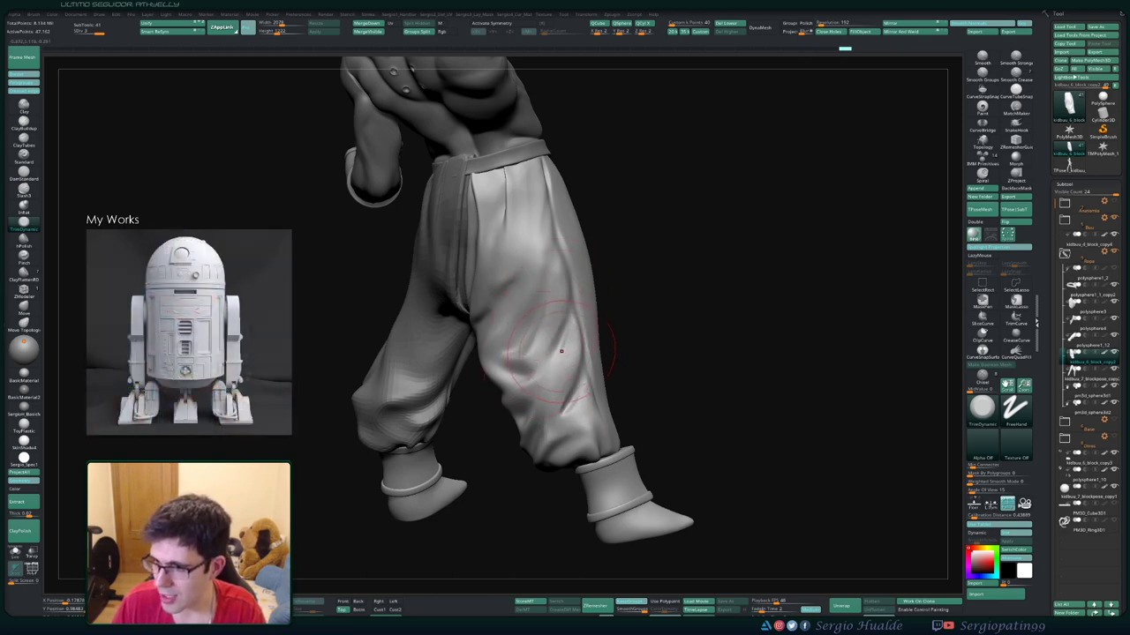
{"action": "right_click_drag", "start_coordinate": [555, 357], "coordinate": [518, 352]}
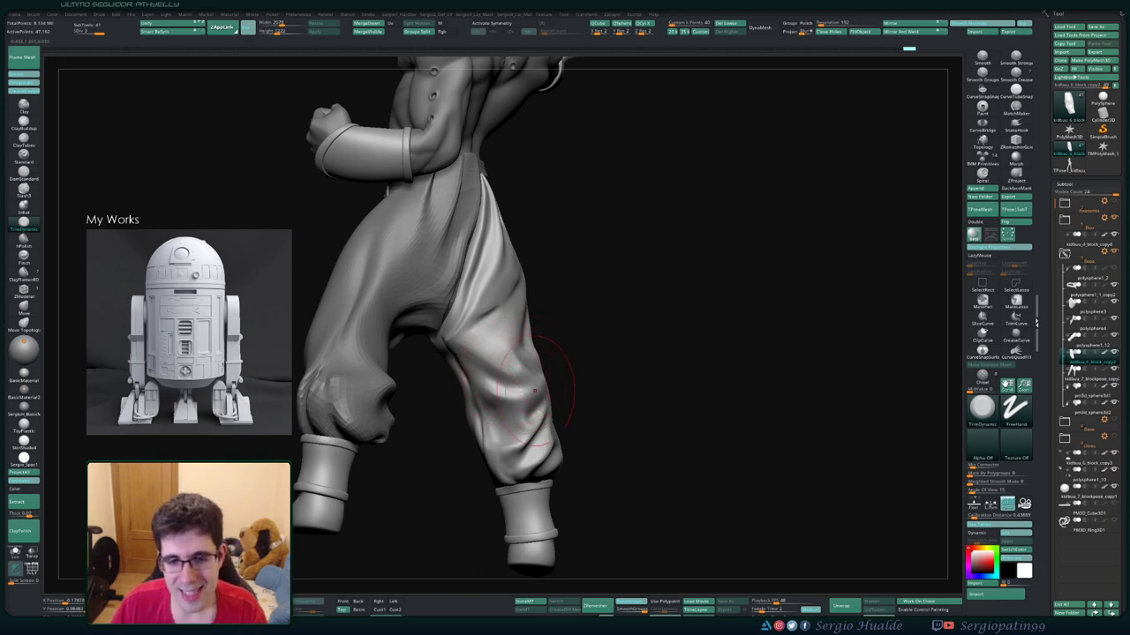
{"action": "left_click_drag", "start_coordinate": [502, 413], "coordinate": [532, 432]}
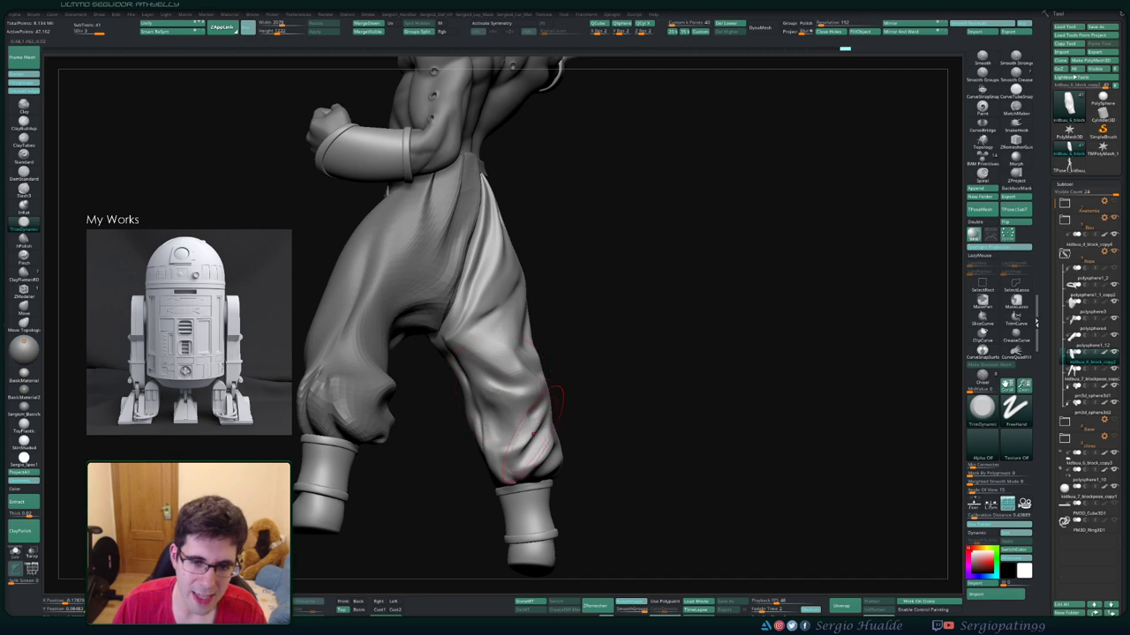
Orbit around the figure to inspect the trousers, crotch and inner thigh
{"action": "right_click_drag", "start_coordinate": [526, 437], "coordinate": [538, 448]}
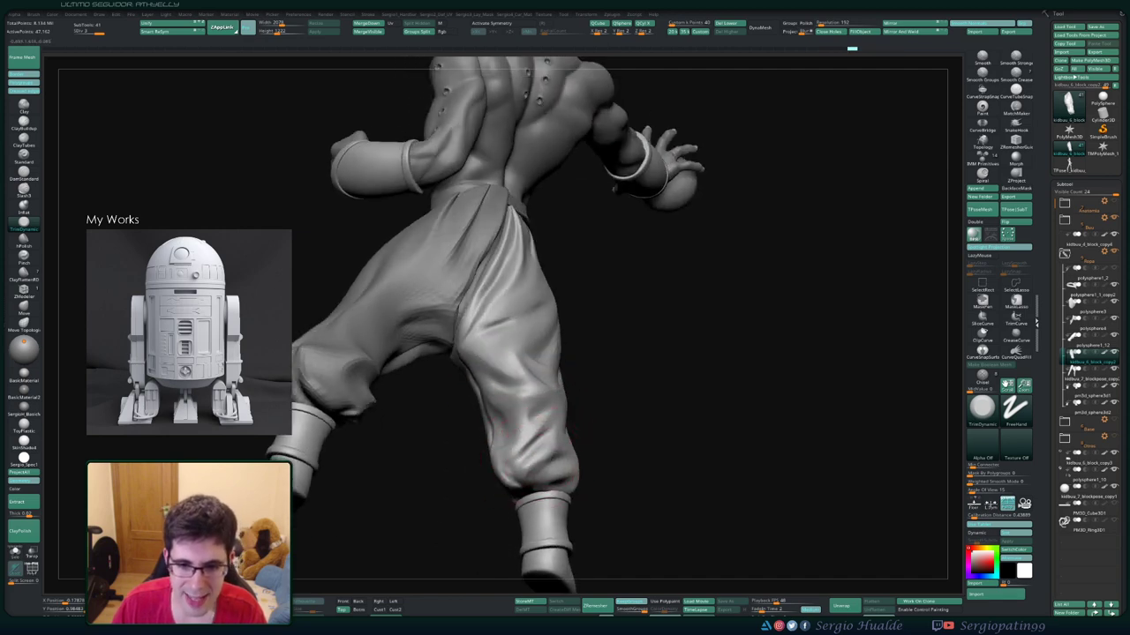
{"action": "right_click_drag", "start_coordinate": [554, 469], "coordinate": [601, 456]}
{"action": "mouse_move", "coordinate": [559, 512]}
{"action": "right_mouse_down"}
{"action": "mouse_move", "coordinate": [578, 475]}
{"action": "mouse_move", "coordinate": [522, 475]}
{"action": "mouse_move", "coordinate": [609, 498]}
{"action": "right_mouse_up"}
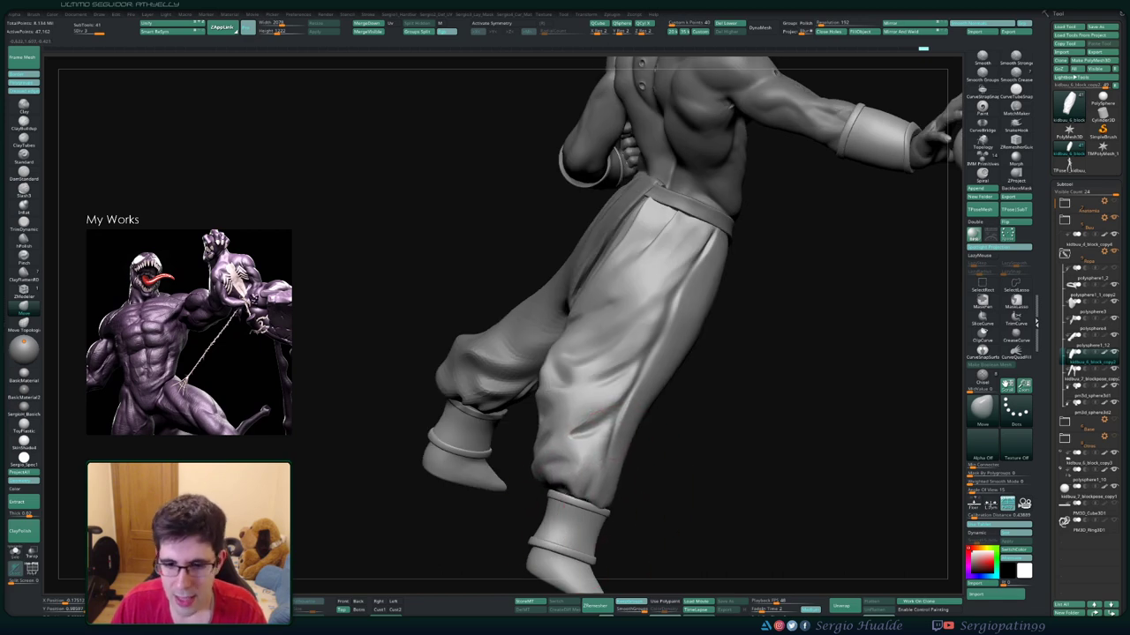
{"action": "mouse_move", "coordinate": [565, 452]}
{"action": "right_mouse_down"}
{"action": "mouse_move", "coordinate": [541, 433]}
{"action": "mouse_move", "coordinate": [579, 430]}
{"action": "mouse_move", "coordinate": [561, 434]}
{"action": "mouse_move", "coordinate": [565, 481]}
{"action": "mouse_move", "coordinate": [618, 415]}
{"action": "right_mouse_up"}
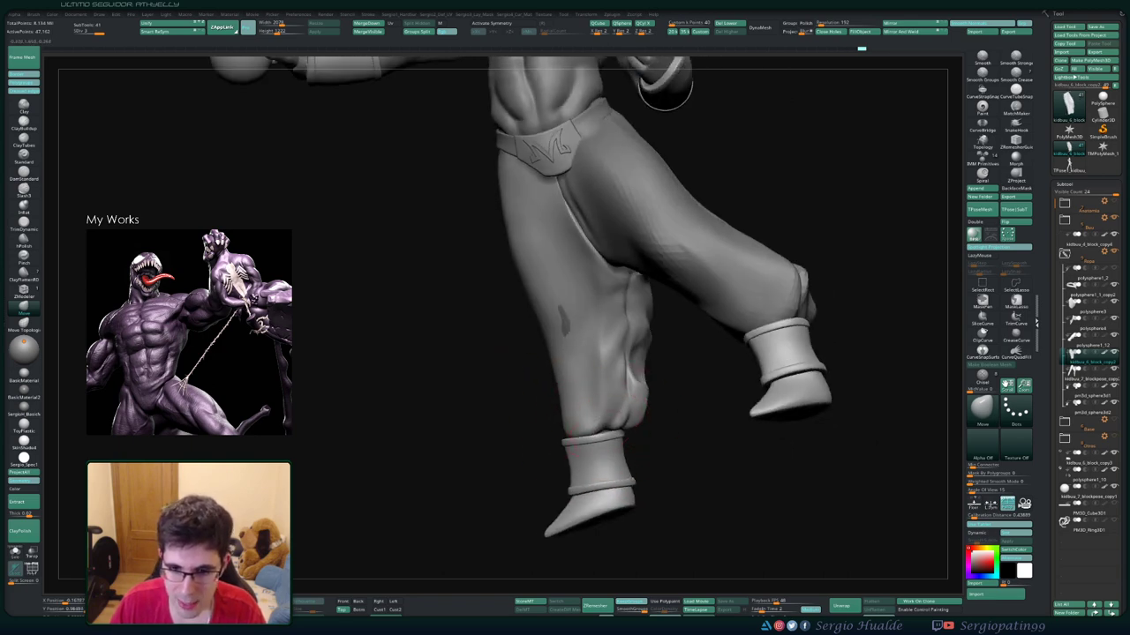
{"action": "mouse_move", "coordinate": [666, 88]}
{"action": "right_mouse_down"}
{"action": "mouse_move", "coordinate": [661, 429]}
{"action": "mouse_move", "coordinate": [586, 413]}
{"action": "mouse_move", "coordinate": [600, 441]}
{"action": "right_mouse_up"}
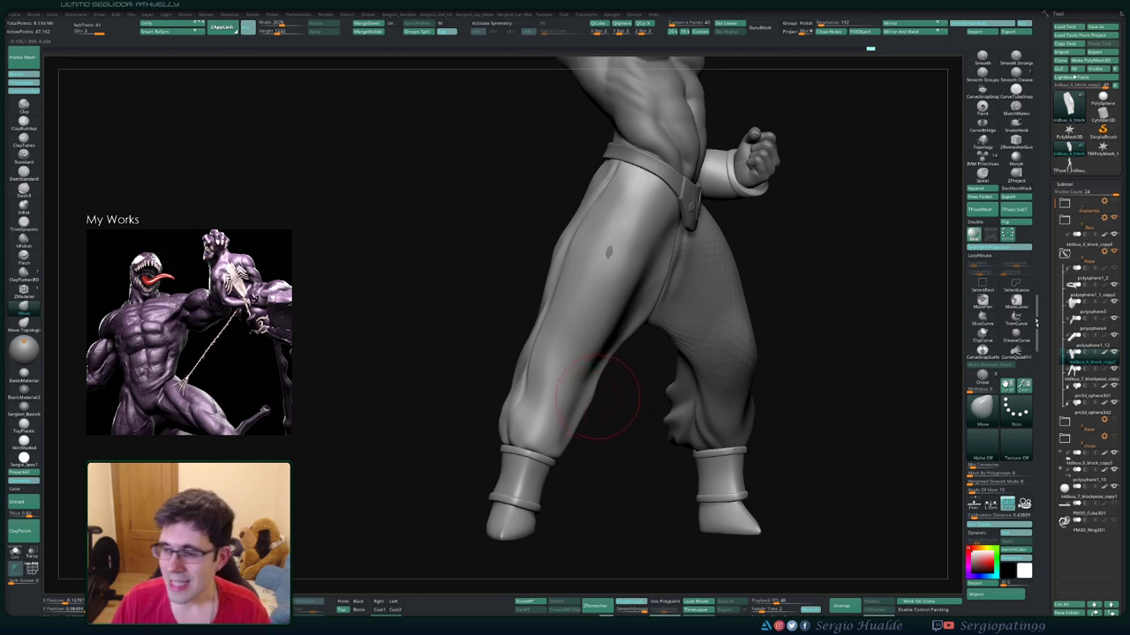
{"action": "right_click_drag", "start_coordinate": [593, 353], "coordinate": [609, 353]}
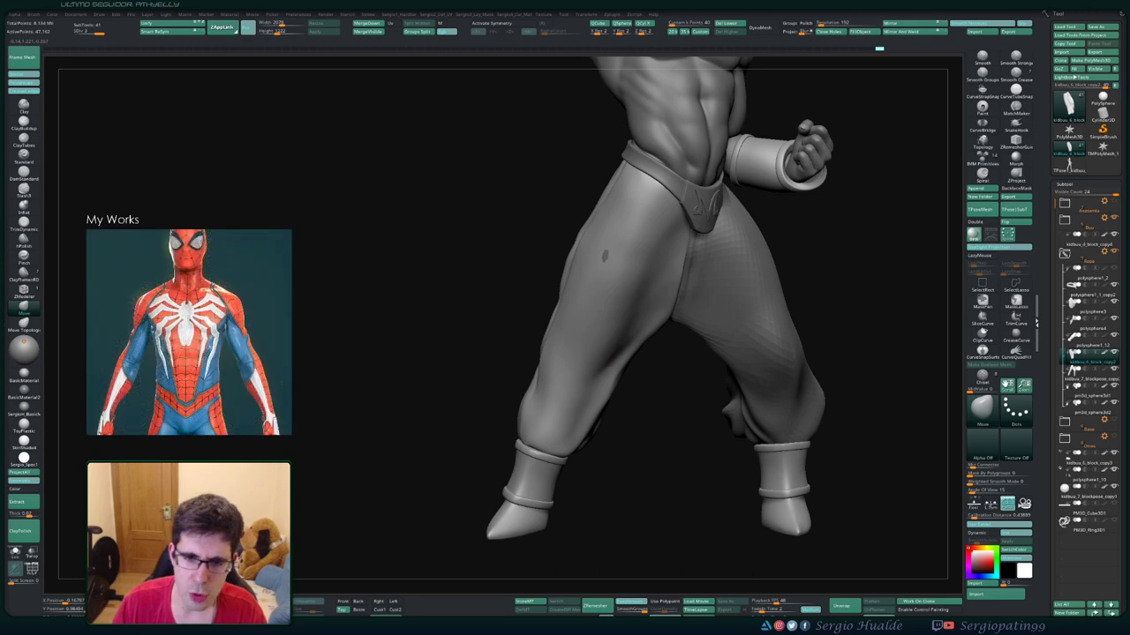
{"action": "mouse_move", "coordinate": [603, 257]}
{"action": "right_mouse_down"}
{"action": "mouse_move", "coordinate": [591, 261]}
{"action": "mouse_move", "coordinate": [606, 253]}
{"action": "right_mouse_up"}
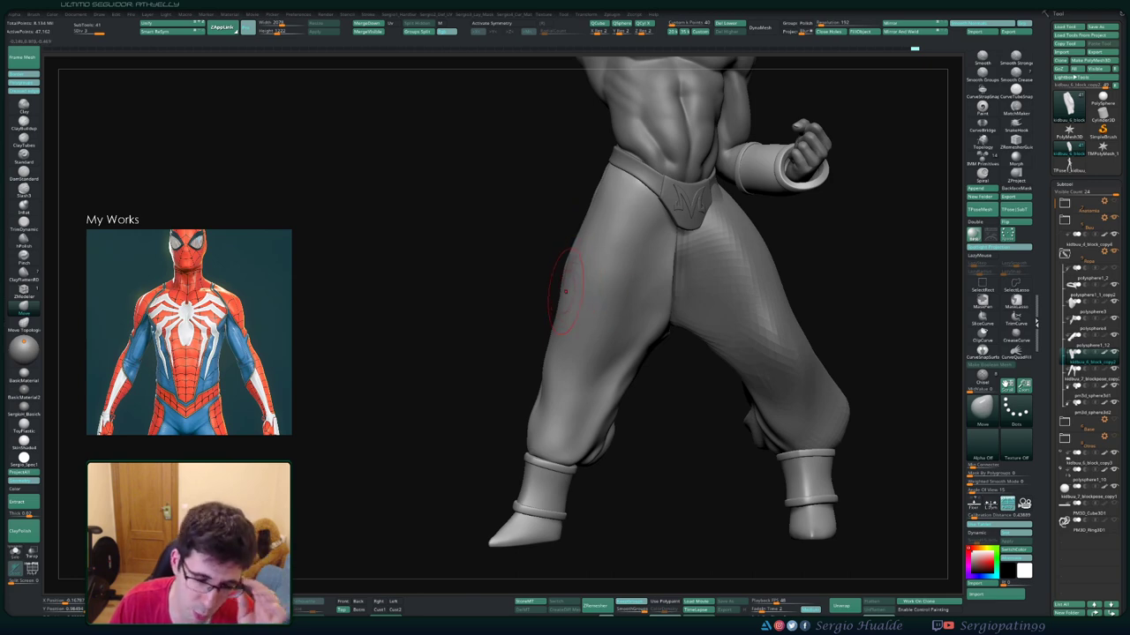
{"action": "right_click_drag", "start_coordinate": [565, 291], "coordinate": [596, 350]}
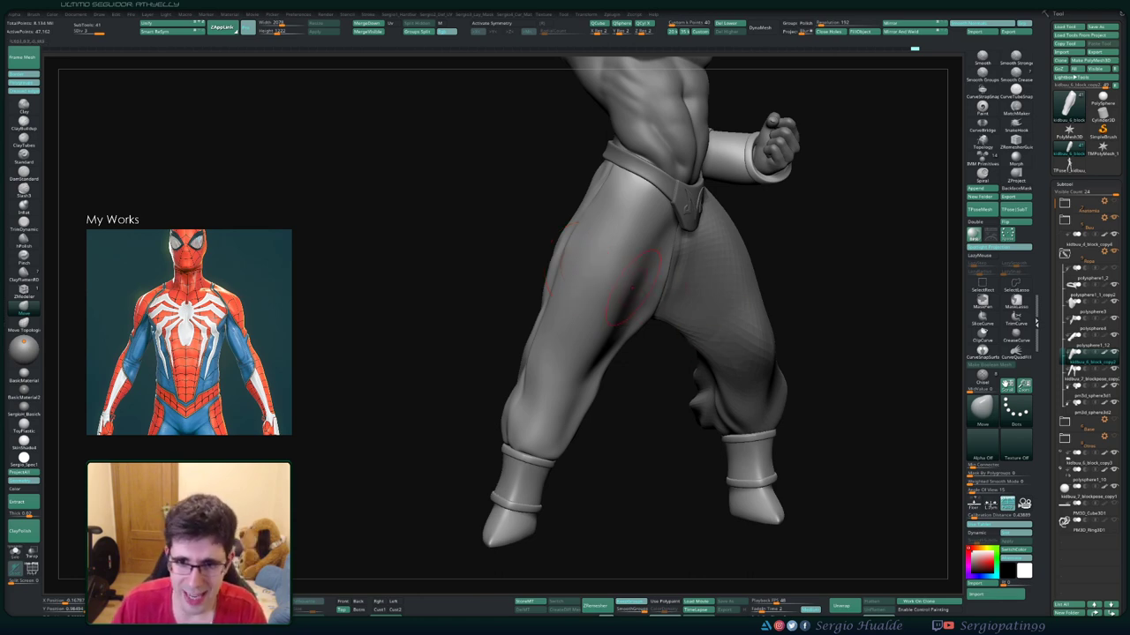
{"action": "right_click_drag", "start_coordinate": [630, 282], "coordinate": [600, 311]}
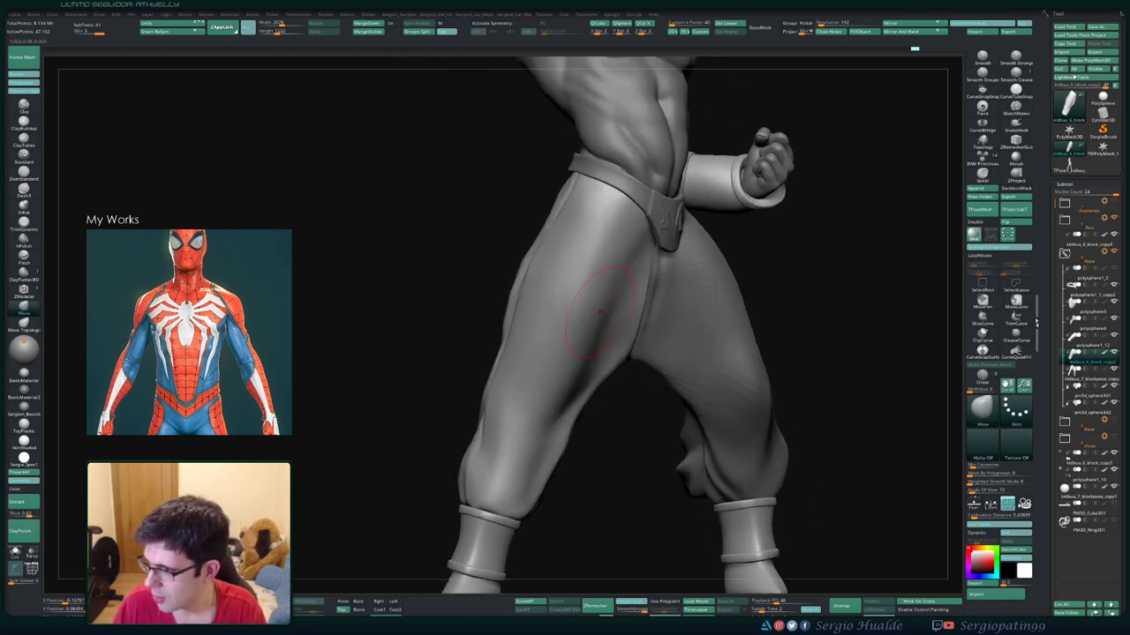
Select the TrimDynamic brush again and zoom in on the legs
{"action": "key", "text": "b"}
{"action": "key", "text": "t"}
{"action": "key", "text": "d"}
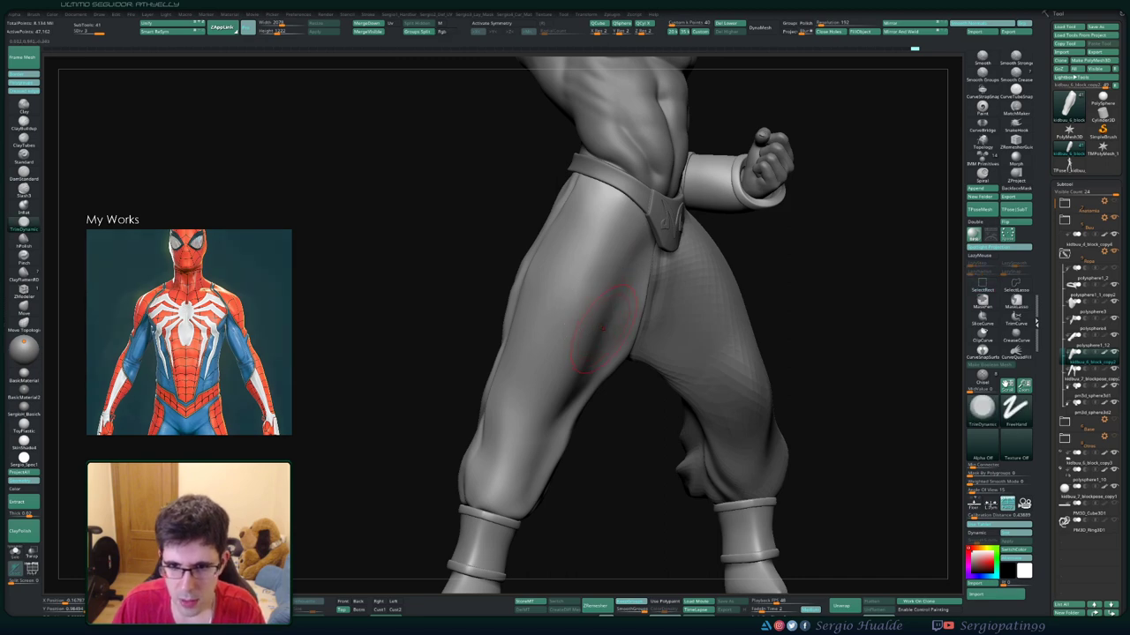
{"action": "right_click_drag", "start_coordinate": [603, 327], "coordinate": [587, 320]}
Try Clay brush (BCL) strokes on the left thigh, undo one, and smooth the marks away
{"action": "key", "text": "b"}
{"action": "key", "text": "c"}
{"action": "key", "text": "l"}
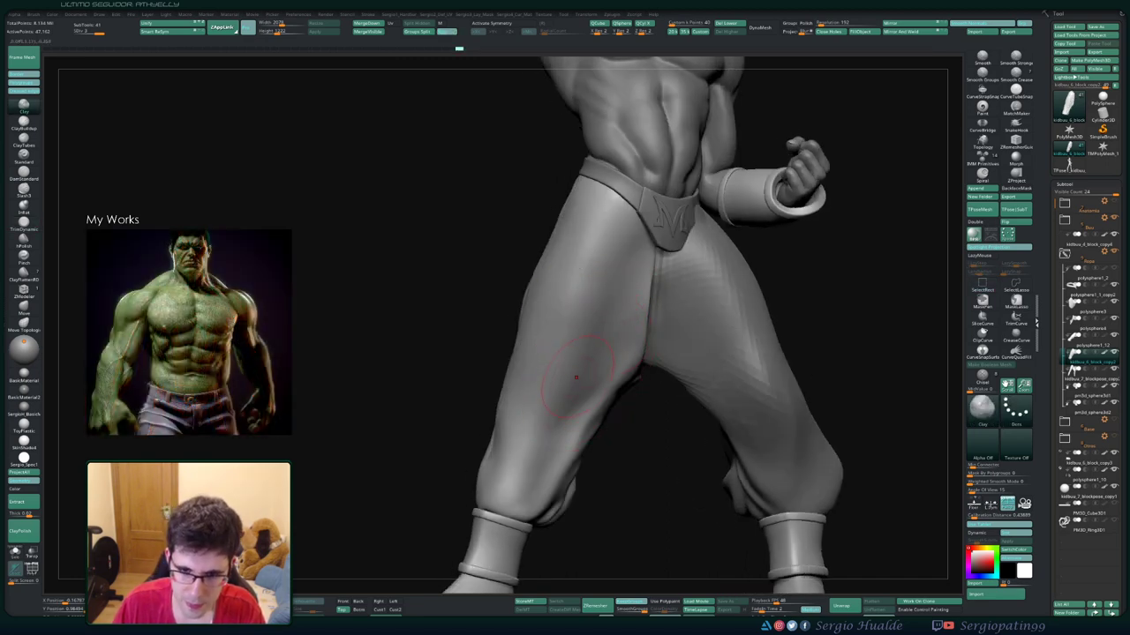
{"action": "left_click_drag", "start_coordinate": [575, 378], "coordinate": [547, 416]}
{"action": "key", "text": "ctrl+z"}
{"action": "key", "text": "space"}
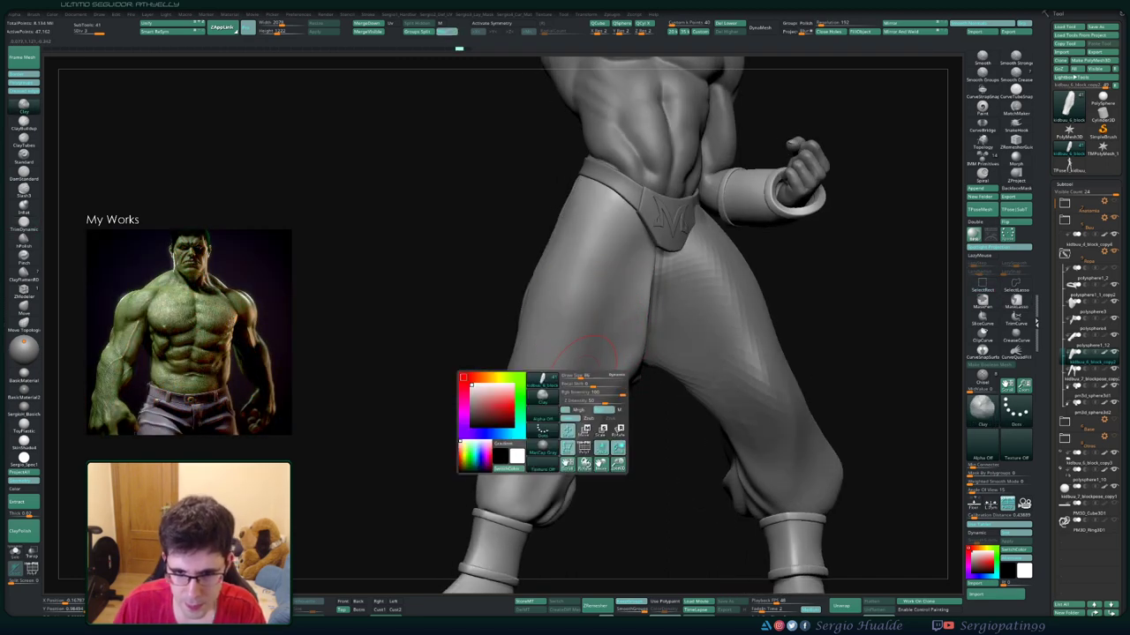
{"action": "left_click", "coordinate": [600, 281]}
{"action": "left_click_drag", "start_coordinate": [573, 348], "coordinate": [547, 410]}
{"action": "left_click_drag", "start_coordinate": [578, 326], "coordinate": [552, 422]}
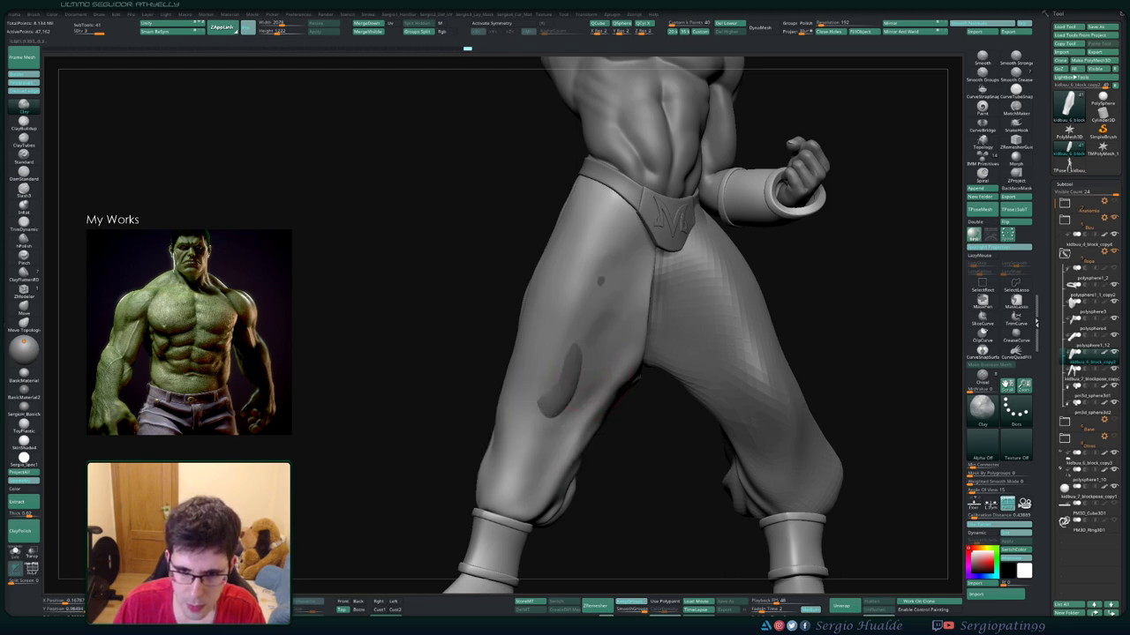
{"action": "left_click_drag", "start_coordinate": [570, 368], "coordinate": [563, 407], "text": "shift"}
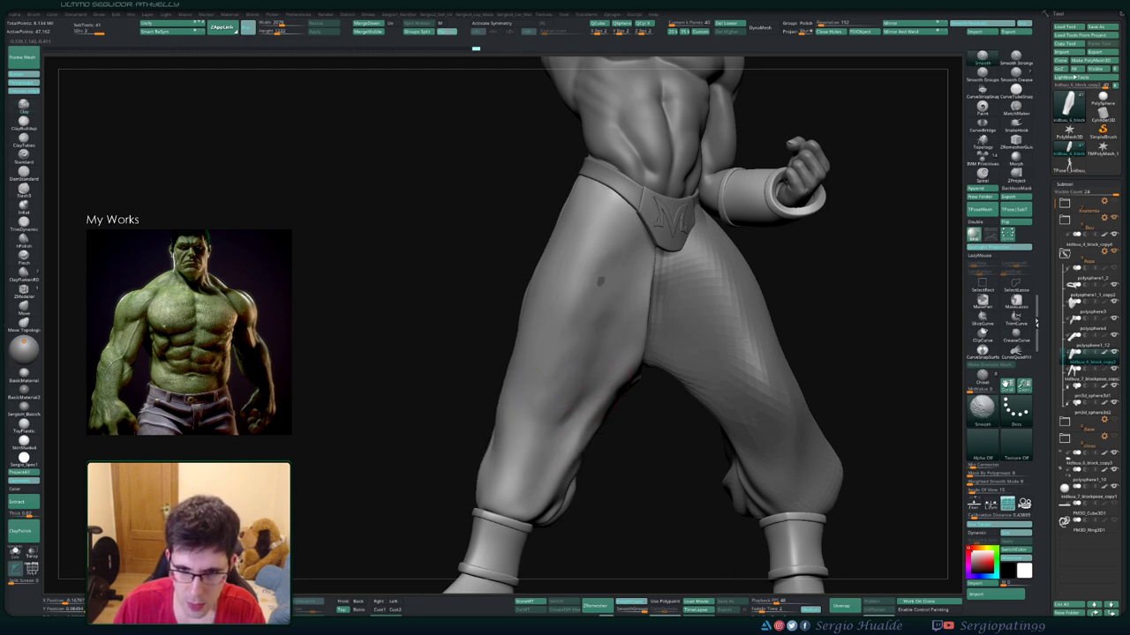
Mask the upper and front thigh from several angles, then shape it with a clay stroke
{"action": "left_click_drag", "start_coordinate": [605, 225], "coordinate": [587, 258], "text": "ctrl"}
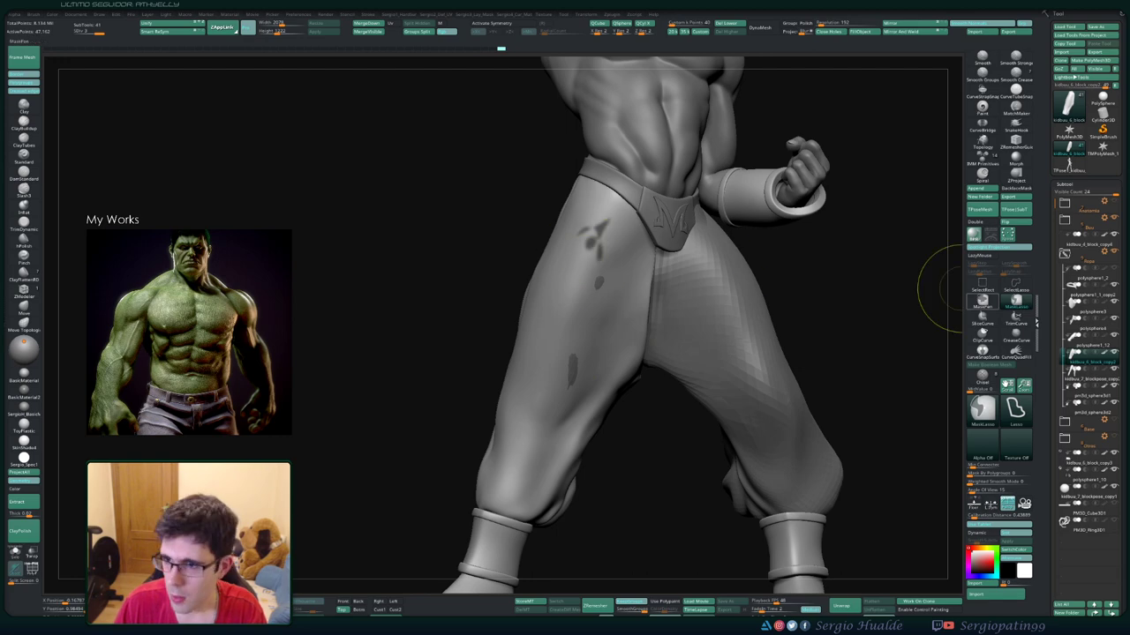
{"action": "left_click_drag", "start_coordinate": [940, 291], "coordinate": [788, 333], "text": "ctrl"}
{"action": "mouse_move", "coordinate": [656, 403]}
{"action": "left_mouse_down"}
{"action": "mouse_move", "coordinate": [605, 323]}
{"action": "mouse_move", "coordinate": [608, 258]}
{"action": "mouse_move", "coordinate": [574, 317]}
{"action": "left_mouse_up"}
{"action": "left_click_drag", "start_coordinate": [830, 353], "coordinate": [794, 353]}
{"action": "mouse_move", "coordinate": [592, 298]}
{"action": "left_mouse_down", "text": "ctrl"}
{"action": "mouse_move", "coordinate": [551, 371]}
{"action": "mouse_move", "coordinate": [543, 304]}
{"action": "left_mouse_up", "text": "ctrl"}
{"action": "left_click_drag", "start_coordinate": [838, 353], "coordinate": [882, 353]}
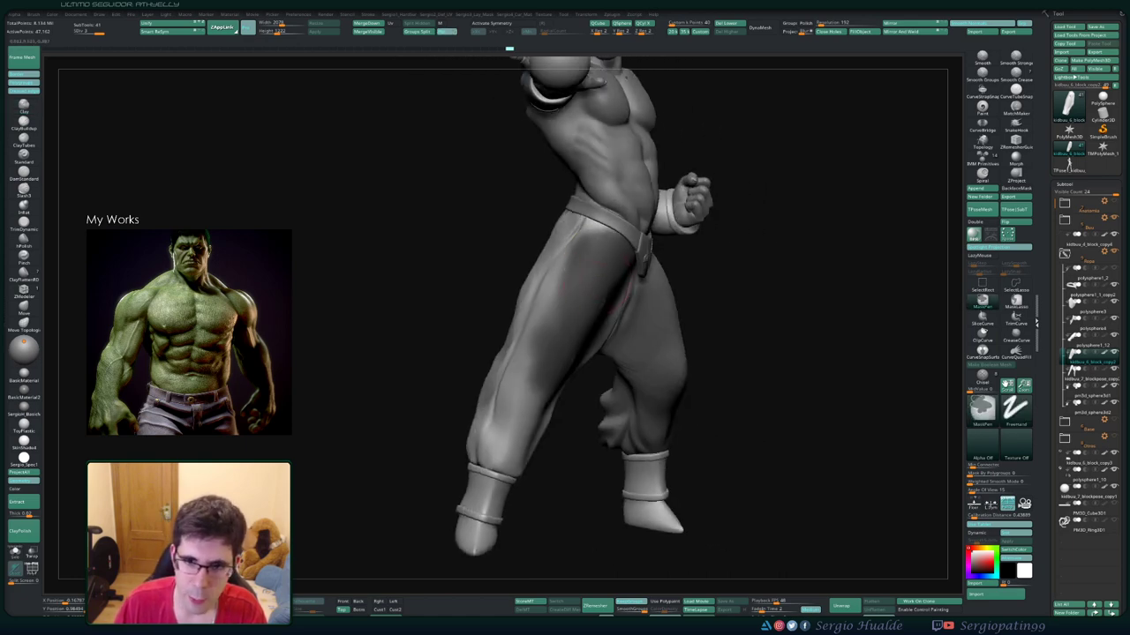
{"action": "mouse_move", "coordinate": [583, 239]}
{"action": "left_mouse_down", "text": "ctrl"}
{"action": "mouse_move", "coordinate": [534, 329]}
{"action": "mouse_move", "coordinate": [521, 410]}
{"action": "left_mouse_up", "text": "ctrl"}
{"action": "left_click_drag", "start_coordinate": [838, 353], "coordinate": [807, 353]}
{"action": "left_click_drag", "start_coordinate": [540, 398], "coordinate": [490, 464], "text": "ctrl"}
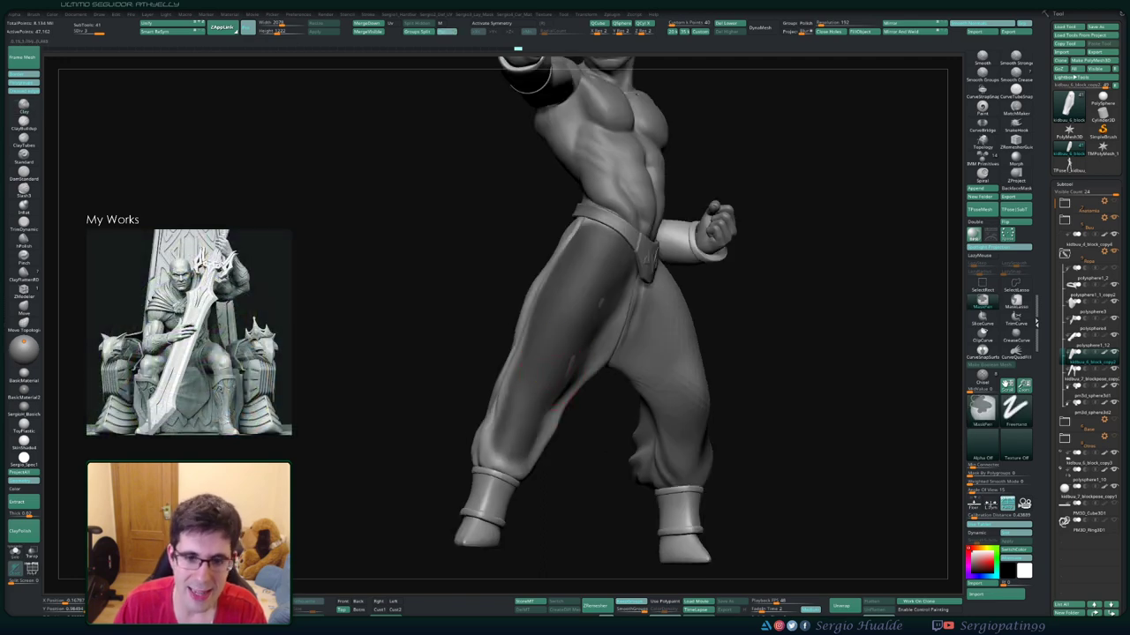
{"action": "mouse_move", "coordinate": [838, 353]}
{"action": "left_mouse_down"}
{"action": "mouse_move", "coordinate": [882, 353]}
{"action": "mouse_move", "coordinate": [750, 353]}
{"action": "left_mouse_up"}
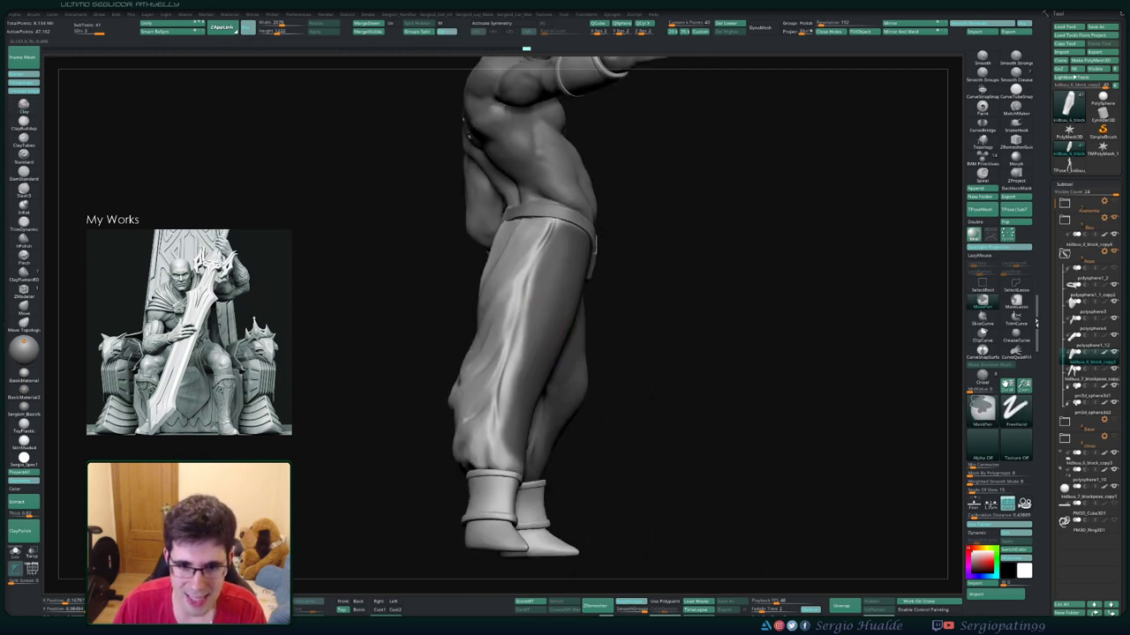
{"action": "mouse_move", "coordinate": [388, 176]}
{"action": "left_mouse_down"}
{"action": "mouse_move", "coordinate": [457, 70]}
{"action": "mouse_move", "coordinate": [530, 361]}
{"action": "left_mouse_up"}
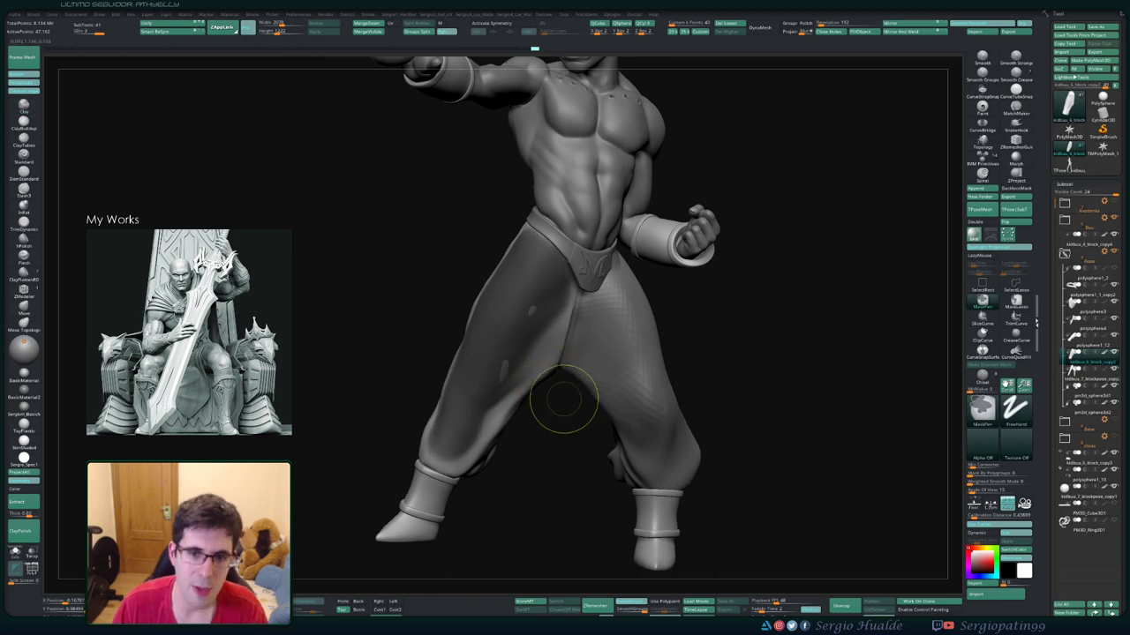
{"action": "mouse_move", "coordinate": [563, 399]}
{"action": "left_mouse_down"}
{"action": "mouse_move", "coordinate": [582, 348]}
{"action": "mouse_move", "coordinate": [536, 378]}
{"action": "mouse_move", "coordinate": [528, 401]}
{"action": "left_mouse_up"}
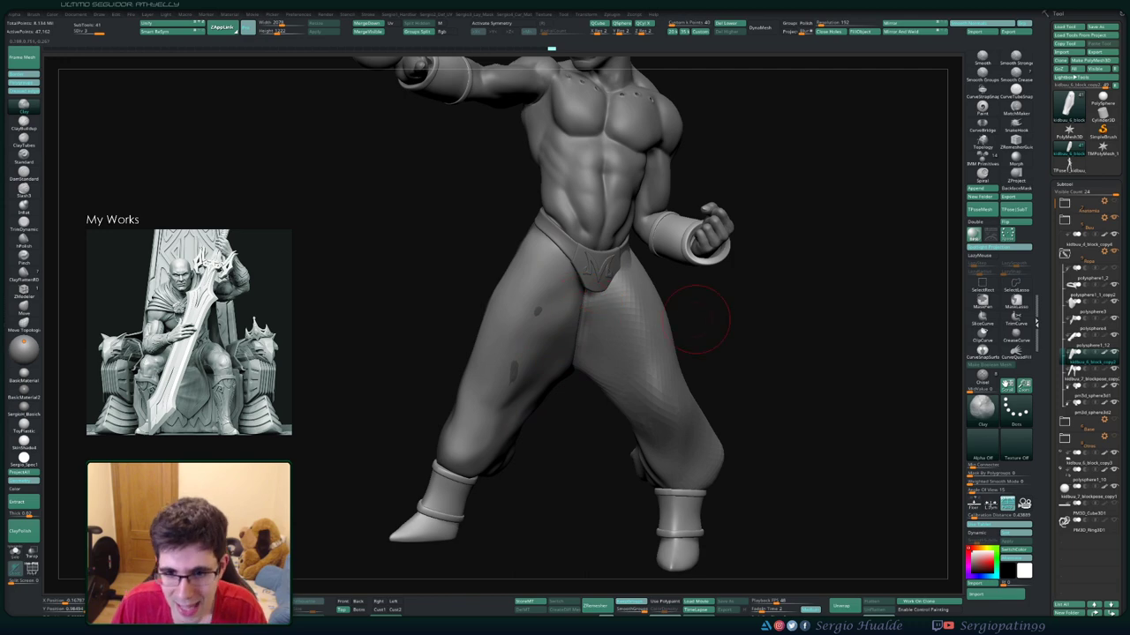
Frame the legs and apply ProjectAll so subtool detail transfers onto the baggy pants
{"action": "mouse_move", "coordinate": [697, 317]}
{"action": "left_mouse_down"}
{"action": "mouse_move", "coordinate": [645, 319]}
{"action": "mouse_move", "coordinate": [925, 409]}
{"action": "left_mouse_up"}
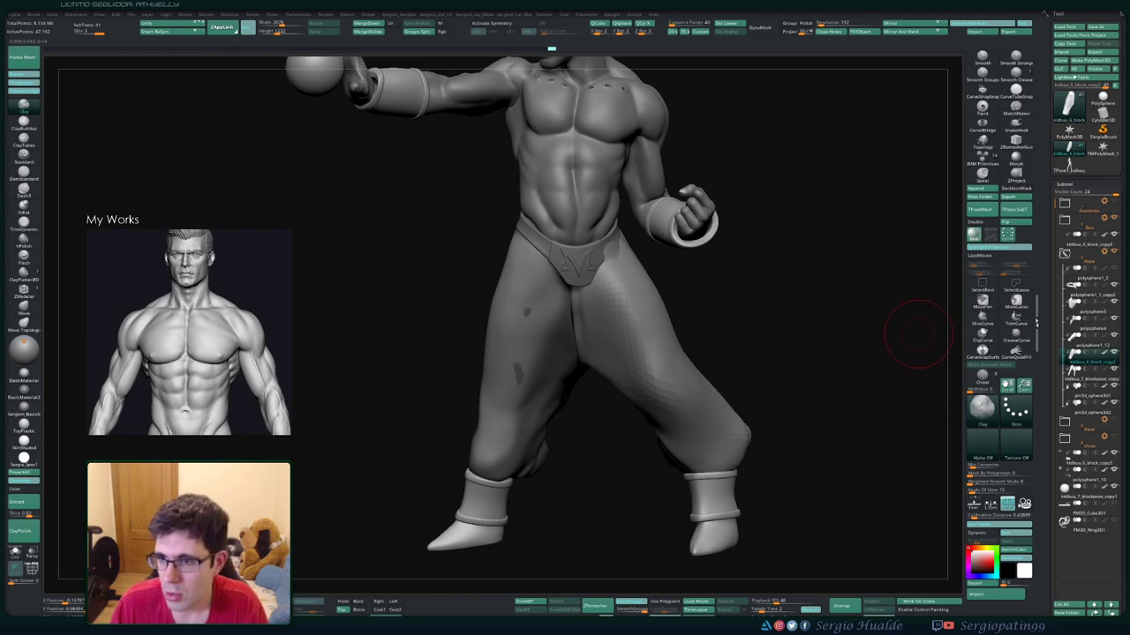
{"action": "left_click_drag", "start_coordinate": [892, 274], "coordinate": [899, 280]}
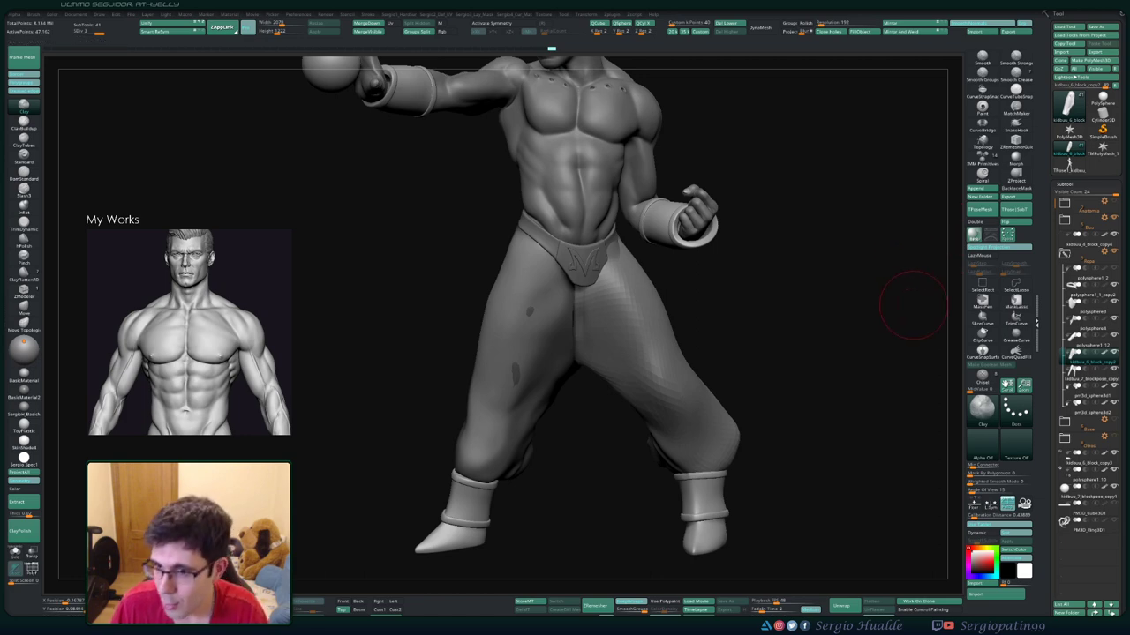
{"action": "left_click_drag", "start_coordinate": [618, 388], "coordinate": [658, 371]}
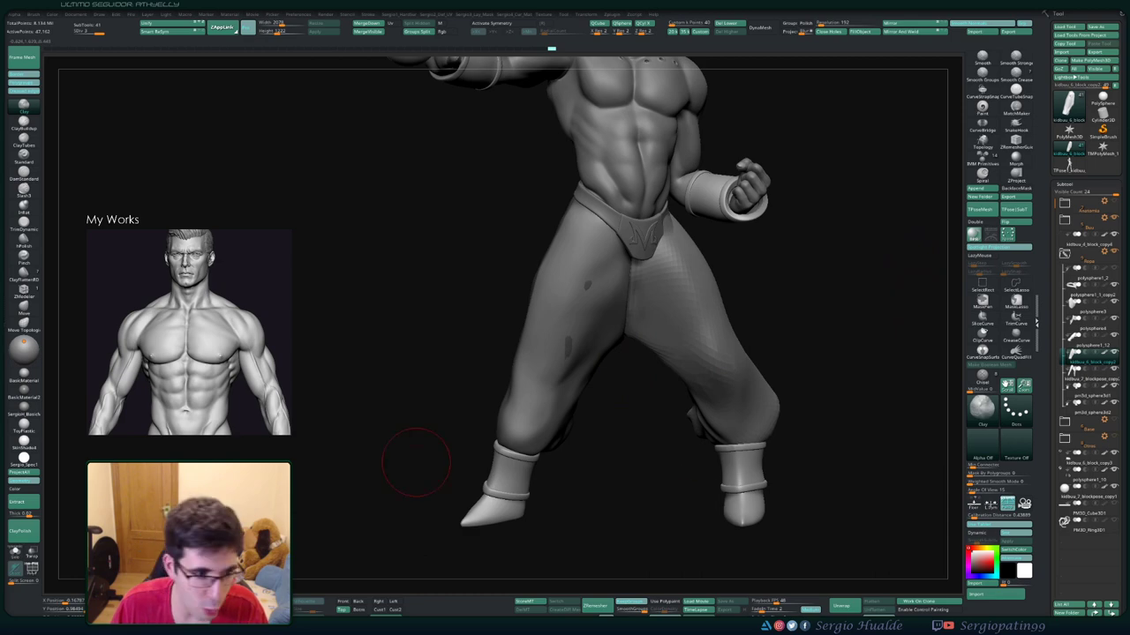
{"action": "left_click", "coordinate": [24, 473]}
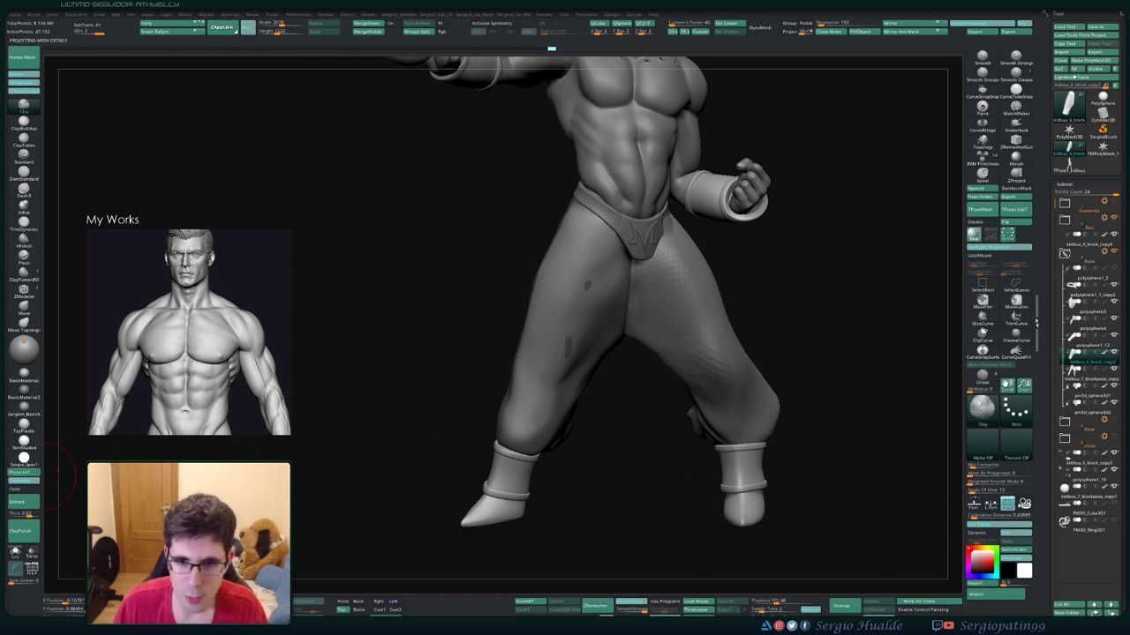
{"action": "left_click_drag", "start_coordinate": [591, 334], "coordinate": [573, 316]}
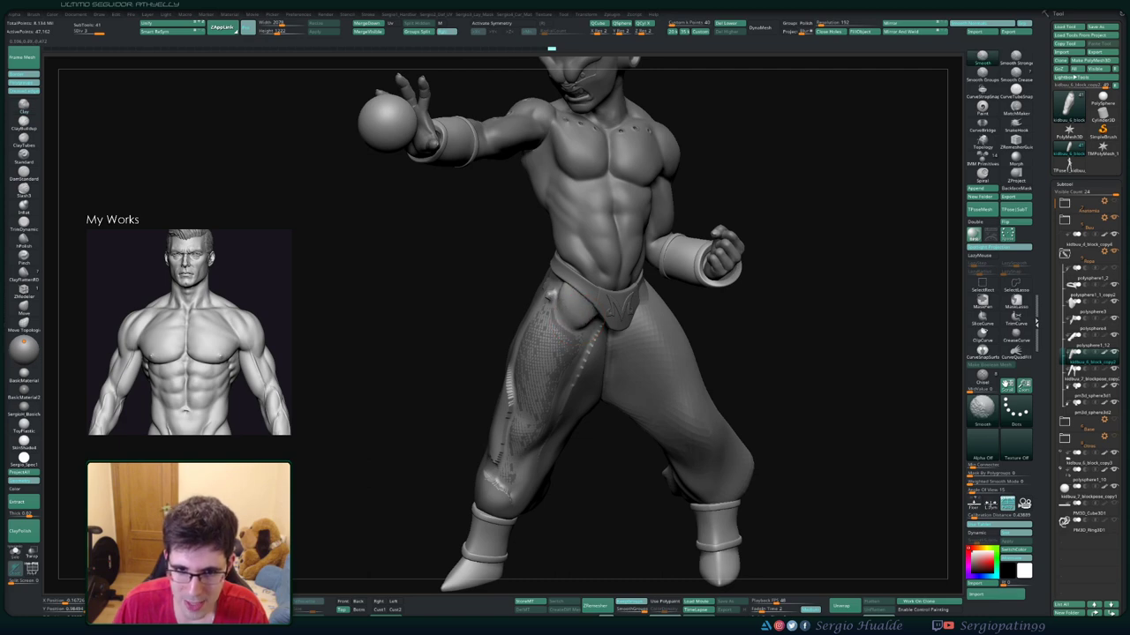
Run ProjectAll on the pants a second time
{"action": "key", "text": "shift"}
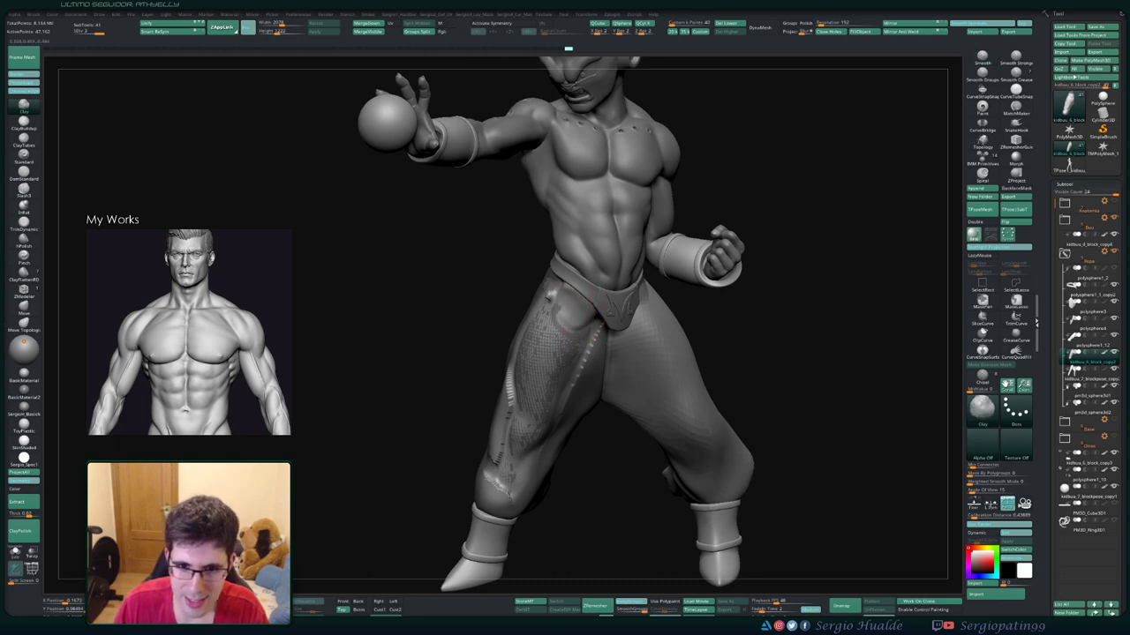
{"action": "mouse_move", "coordinate": [552, 310]}
{"action": "left_mouse_down"}
{"action": "mouse_move", "coordinate": [454, 441]}
{"action": "mouse_move", "coordinate": [540, 329]}
{"action": "left_mouse_up"}
{"action": "key", "text": "shift"}
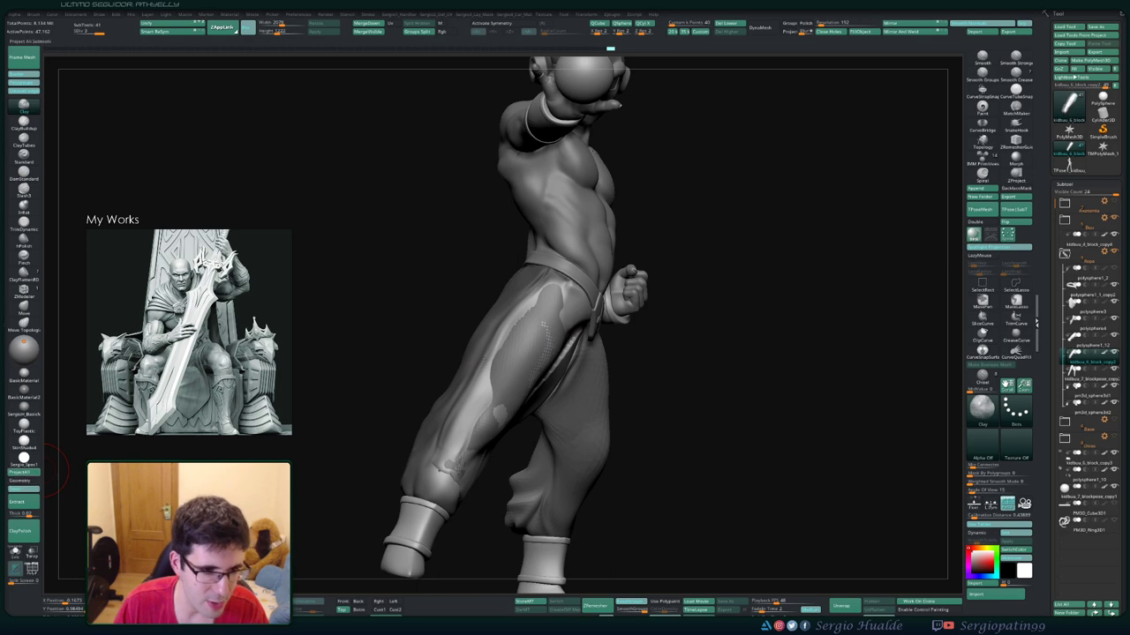
{"action": "left_click", "coordinate": [25, 473]}
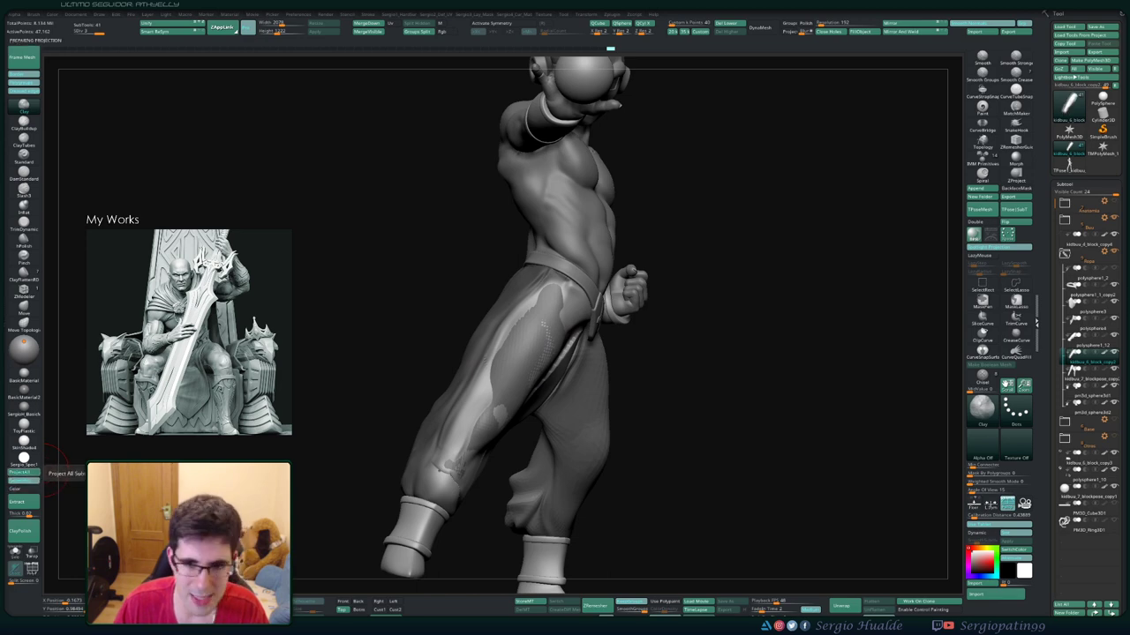
Smooth the projected pattern off the left pant leg's cuff and knee
{"action": "mouse_move", "coordinate": [777, 345]}
{"action": "left_mouse_down"}
{"action": "mouse_move", "coordinate": [587, 344]}
{"action": "mouse_move", "coordinate": [559, 429]}
{"action": "mouse_move", "coordinate": [481, 410]}
{"action": "mouse_move", "coordinate": [511, 432]}
{"action": "left_mouse_up"}
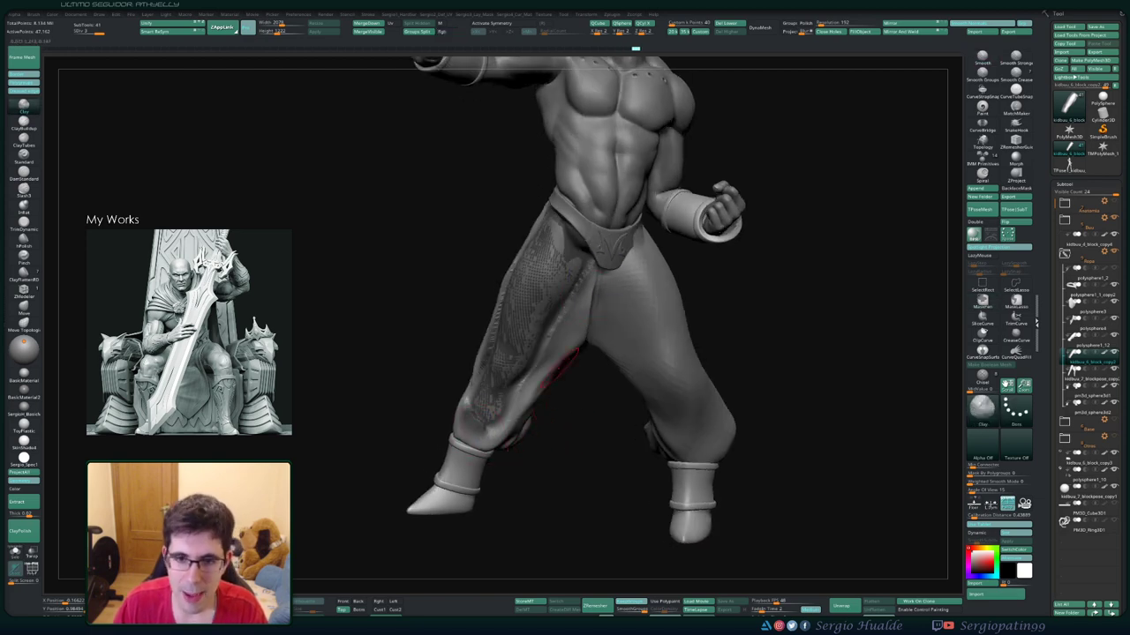
{"action": "left_click_drag", "start_coordinate": [587, 294], "coordinate": [587, 288]}
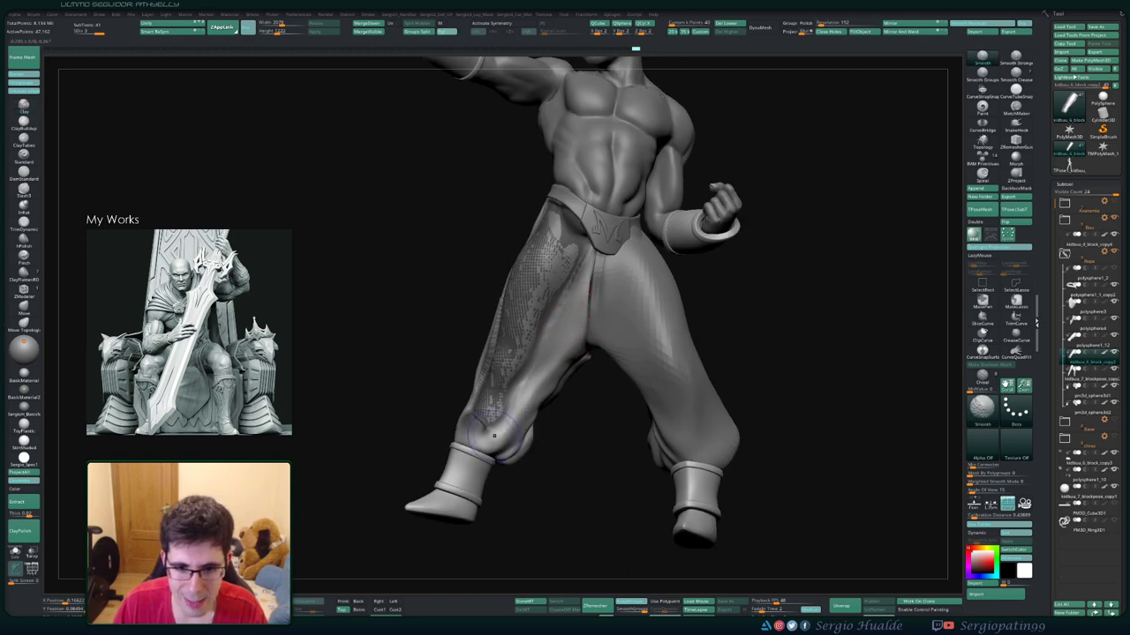
{"action": "mouse_move", "coordinate": [494, 435]}
{"action": "left_mouse_down"}
{"action": "mouse_move", "coordinate": [476, 381]}
{"action": "mouse_move", "coordinate": [515, 329]}
{"action": "left_mouse_up"}
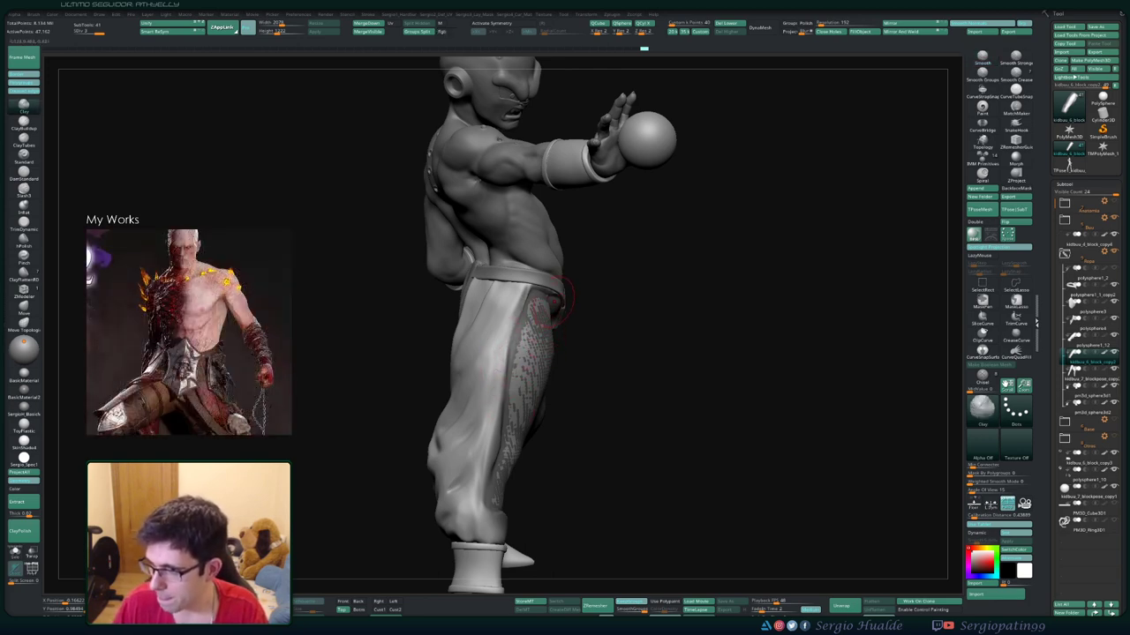
{"action": "left_click_drag", "start_coordinate": [577, 338], "coordinate": [431, 454]}
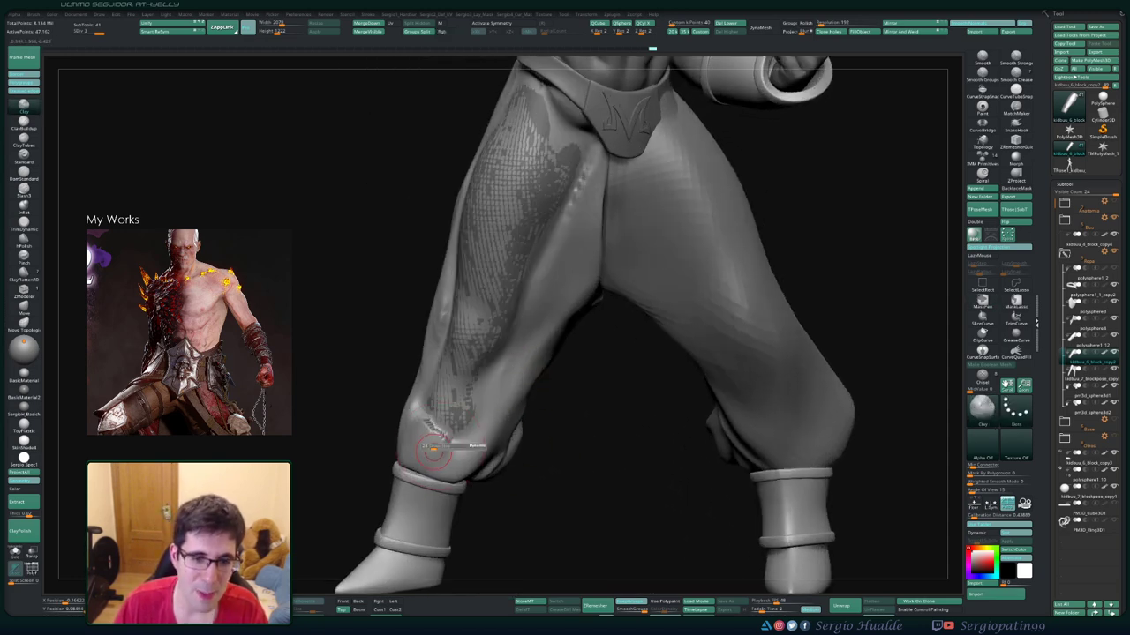
{"action": "mouse_move", "coordinate": [430, 454]}
{"action": "left_mouse_down"}
{"action": "mouse_move", "coordinate": [411, 432]}
{"action": "mouse_move", "coordinate": [452, 425]}
{"action": "left_mouse_up"}
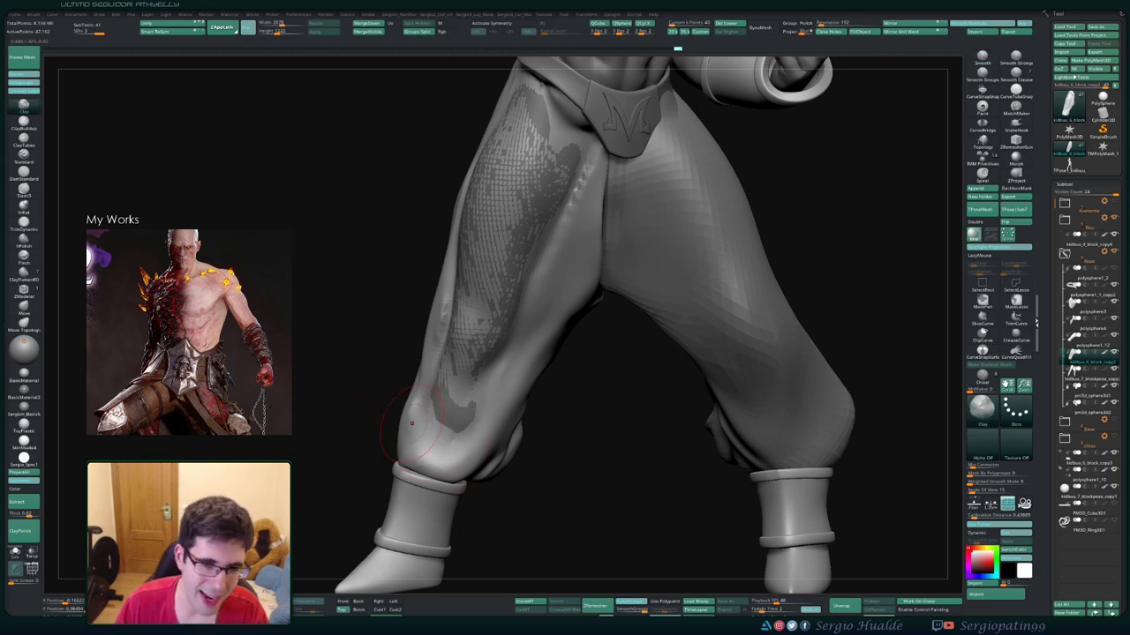
{"action": "right_click_drag", "start_coordinate": [411, 423], "coordinate": [422, 430]}
{"action": "mouse_move", "coordinate": [415, 431]}
{"action": "left_mouse_down", "text": "shift"}
{"action": "mouse_move", "coordinate": [430, 436]}
{"action": "mouse_move", "coordinate": [424, 415]}
{"action": "mouse_move", "coordinate": [441, 388]}
{"action": "mouse_move", "coordinate": [467, 419]}
{"action": "mouse_move", "coordinate": [443, 408]}
{"action": "left_mouse_up", "text": "shift"}
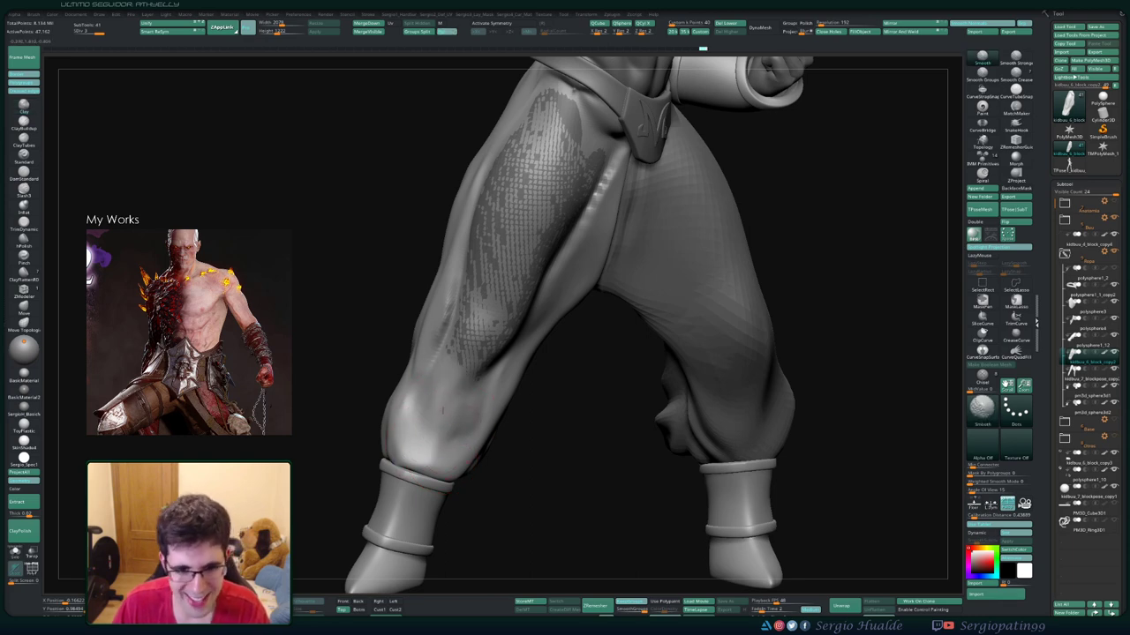
{"action": "mouse_move", "coordinate": [443, 409]}
{"action": "right_mouse_down"}
{"action": "mouse_move", "coordinate": [452, 393]}
{"action": "mouse_move", "coordinate": [470, 407]}
{"action": "right_mouse_up"}
{"action": "right_click_drag", "start_coordinate": [480, 479], "coordinate": [442, 389]}
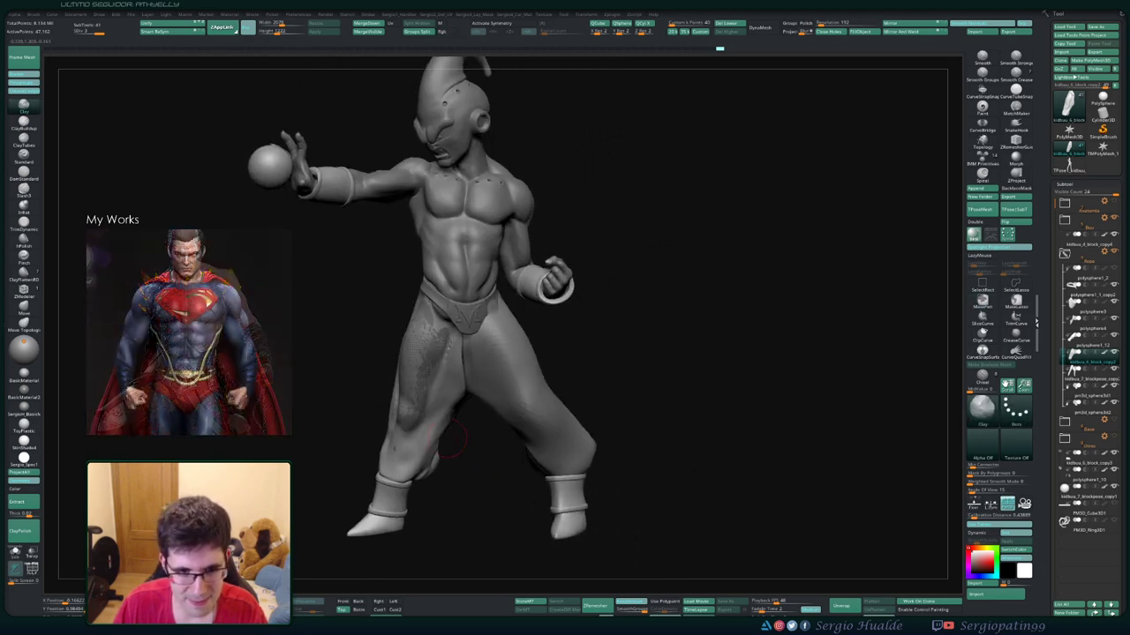
Solo the pant-leg piece and smooth it, then restore all subtools and select the pants
{"action": "left_click", "coordinate": [432, 381], "text": "ctrl+shift"}
{"action": "key", "text": "shift"}
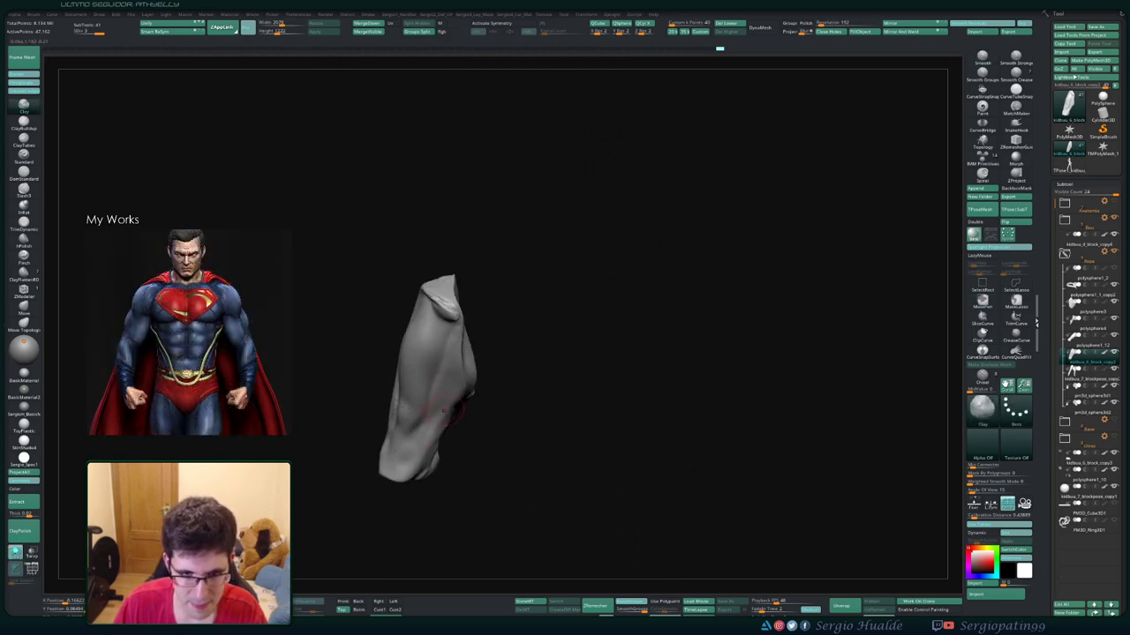
{"action": "mouse_move", "coordinate": [441, 380]}
{"action": "right_mouse_down"}
{"action": "mouse_move", "coordinate": [427, 332]}
{"action": "mouse_move", "coordinate": [402, 379]}
{"action": "mouse_move", "coordinate": [404, 362]}
{"action": "right_mouse_up"}
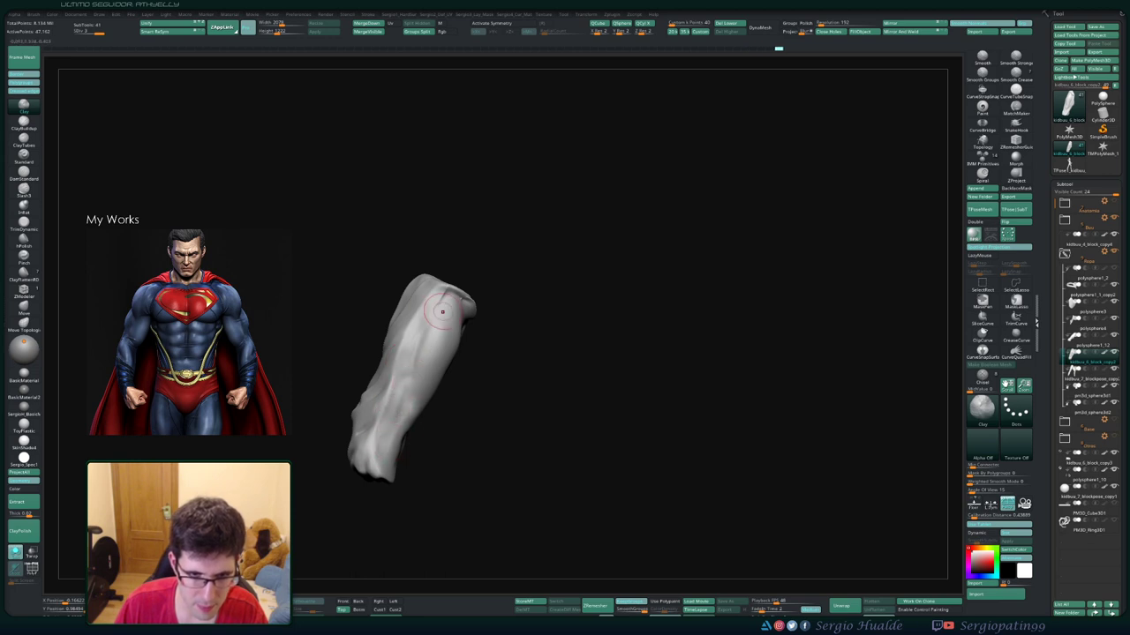
{"action": "key", "text": "shift"}
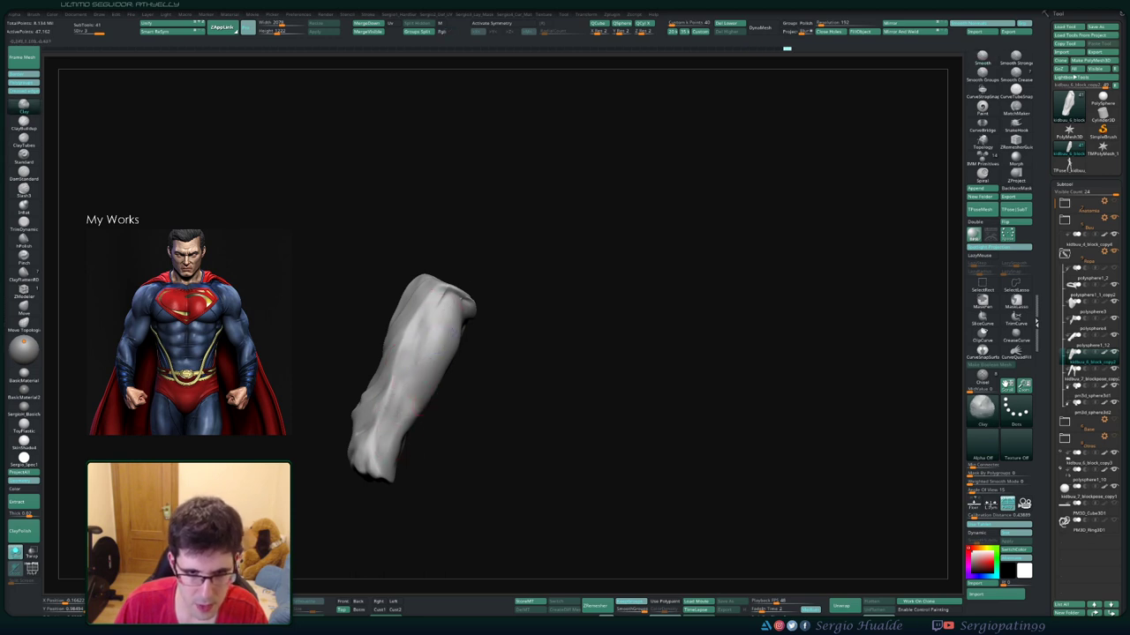
{"action": "right_click_drag", "start_coordinate": [430, 395], "coordinate": [463, 380]}
{"action": "left_click_drag", "start_coordinate": [477, 319], "coordinate": [536, 317], "text": "shift"}
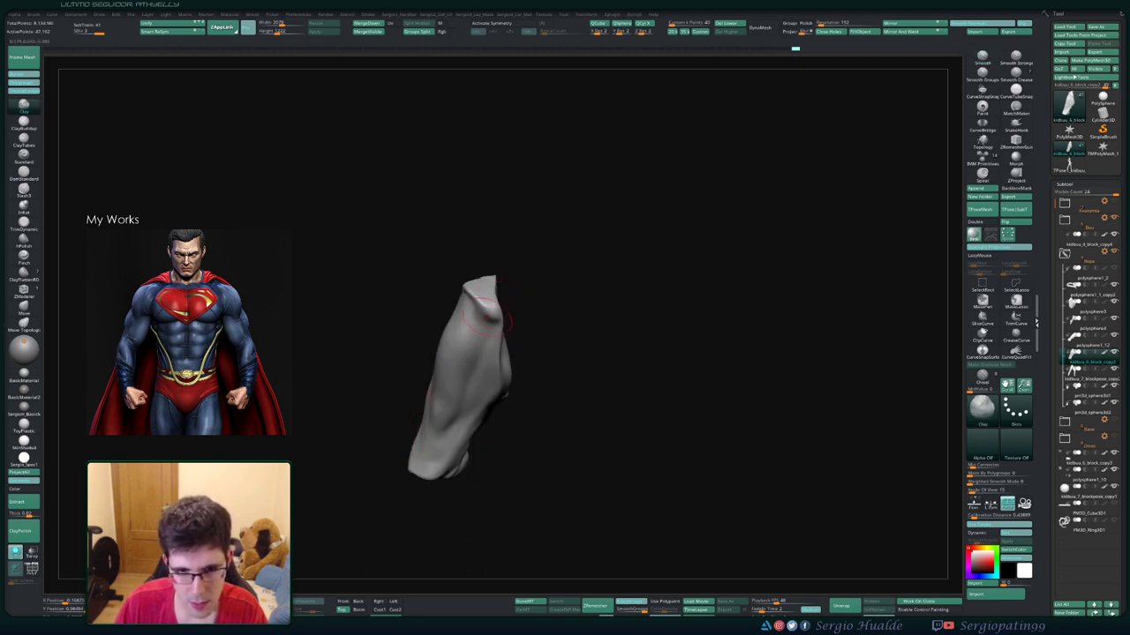
{"action": "mouse_move", "coordinate": [503, 322]}
{"action": "right_mouse_down"}
{"action": "mouse_move", "coordinate": [501, 400]}
{"action": "mouse_move", "coordinate": [529, 388]}
{"action": "mouse_move", "coordinate": [549, 333]}
{"action": "mouse_move", "coordinate": [495, 325]}
{"action": "mouse_move", "coordinate": [475, 268]}
{"action": "mouse_move", "coordinate": [463, 281]}
{"action": "mouse_move", "coordinate": [473, 265]}
{"action": "right_mouse_up"}
{"action": "left_click", "coordinate": [501, 401], "text": "ctrl+shift"}
{"action": "left_click", "coordinate": [495, 324], "text": "alt"}
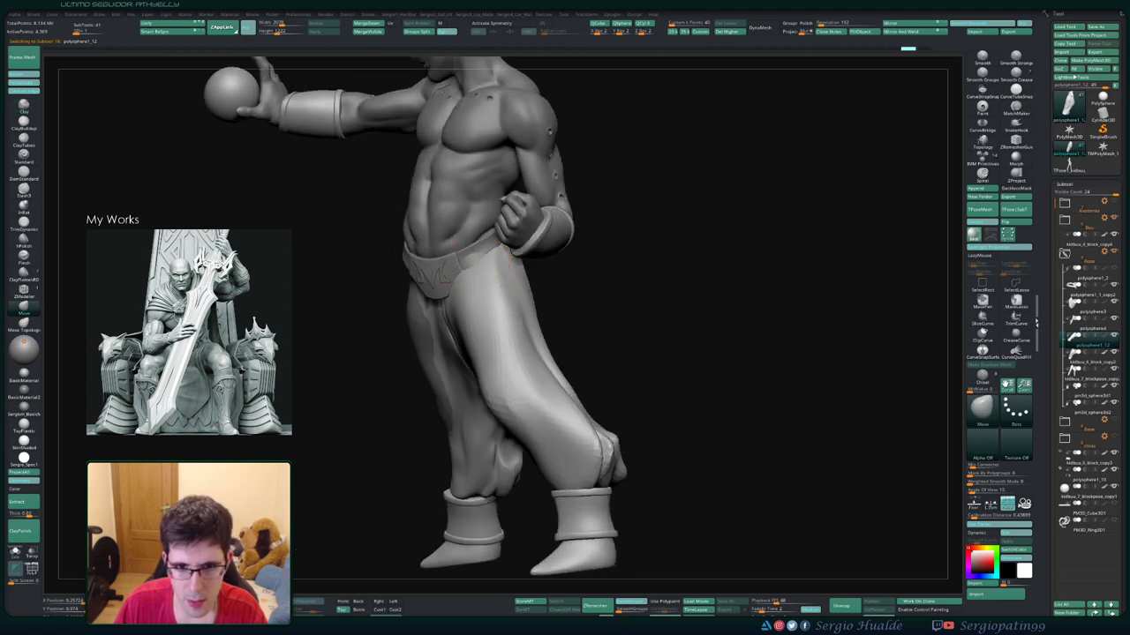
Mask down the right pant leg, blur and sharpen the mask, and smooth along it
{"action": "right_click_drag", "start_coordinate": [481, 311], "coordinate": [502, 331]}
{"action": "left_click_drag", "start_coordinate": [461, 315], "coordinate": [525, 466], "text": "ctrl"}
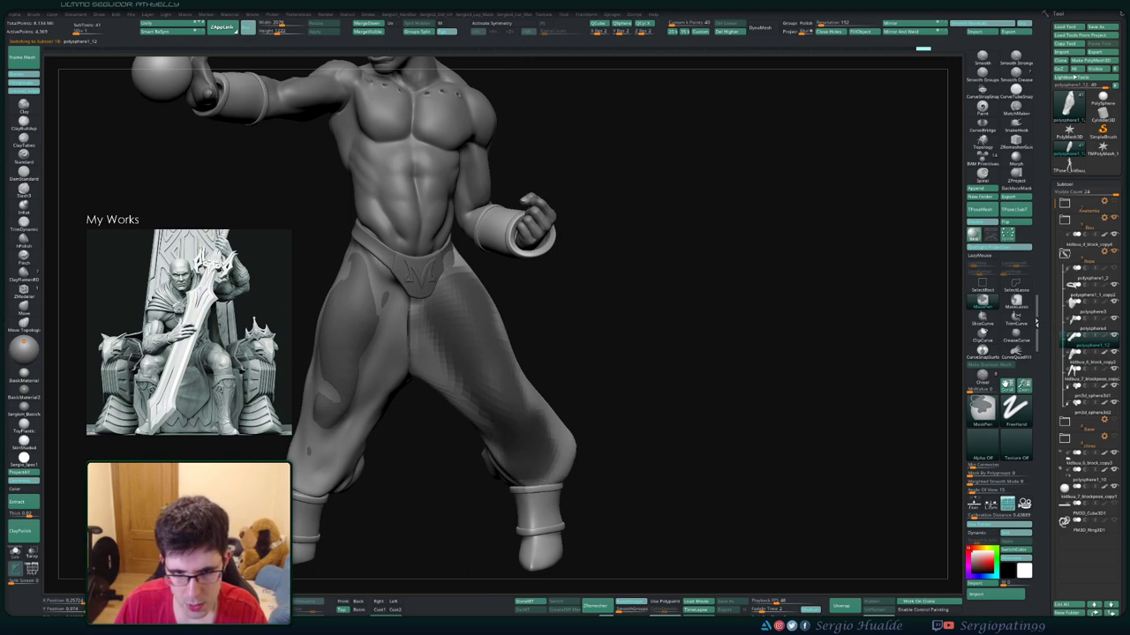
{"action": "left_click", "coordinate": [552, 343], "text": "ctrl"}
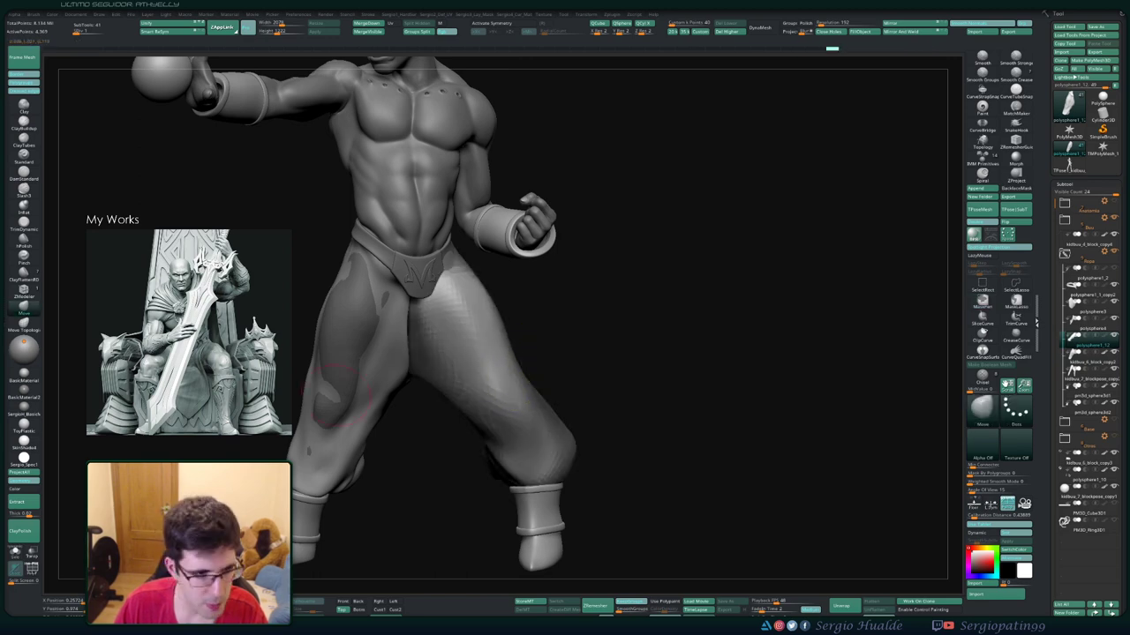
{"action": "left_click", "coordinate": [551, 343], "text": "ctrl+alt"}
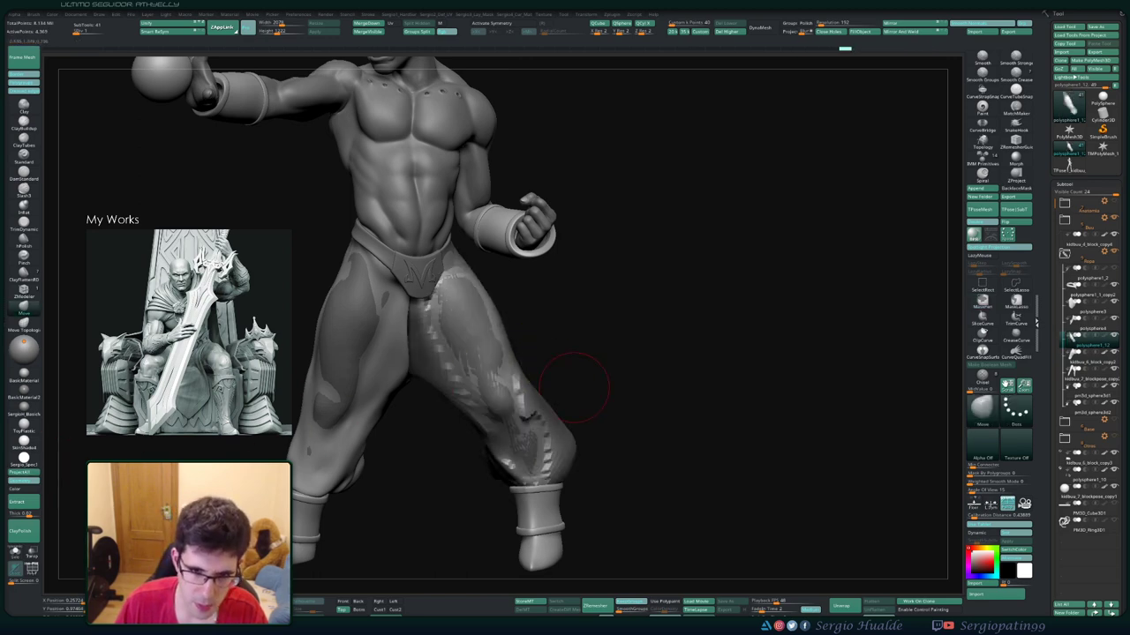
{"action": "left_click_drag", "start_coordinate": [534, 366], "coordinate": [534, 442], "text": "shift"}
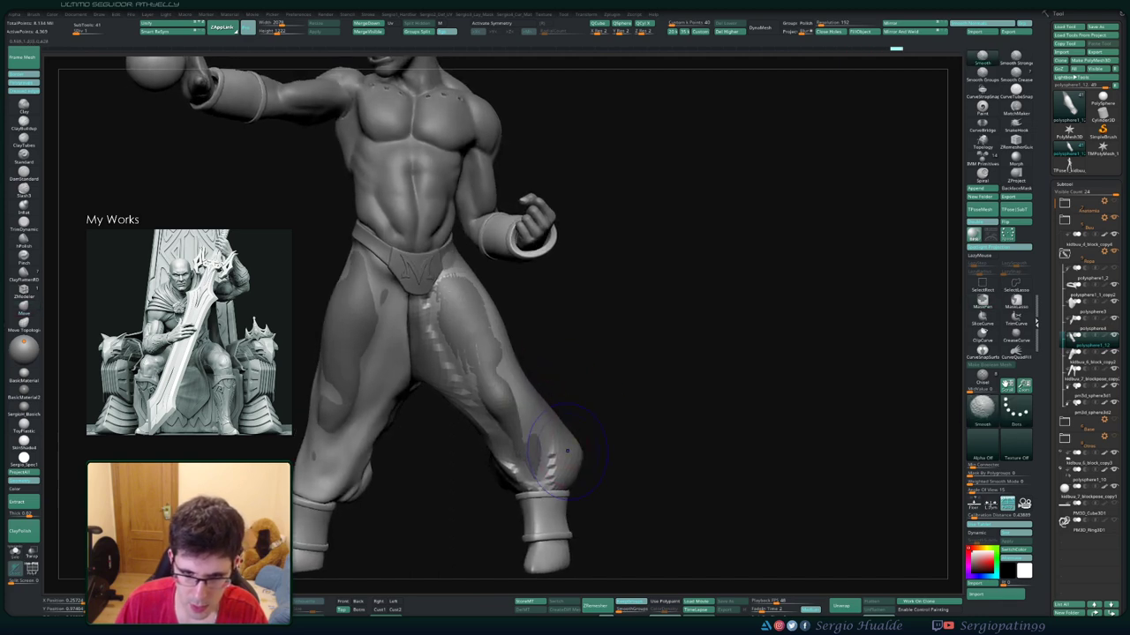
With the Move brush (BMV), push the front pant leg outward and soften the lower-leg mask
{"action": "key", "text": "b"}
{"action": "key", "text": "m"}
{"action": "key", "text": "v"}
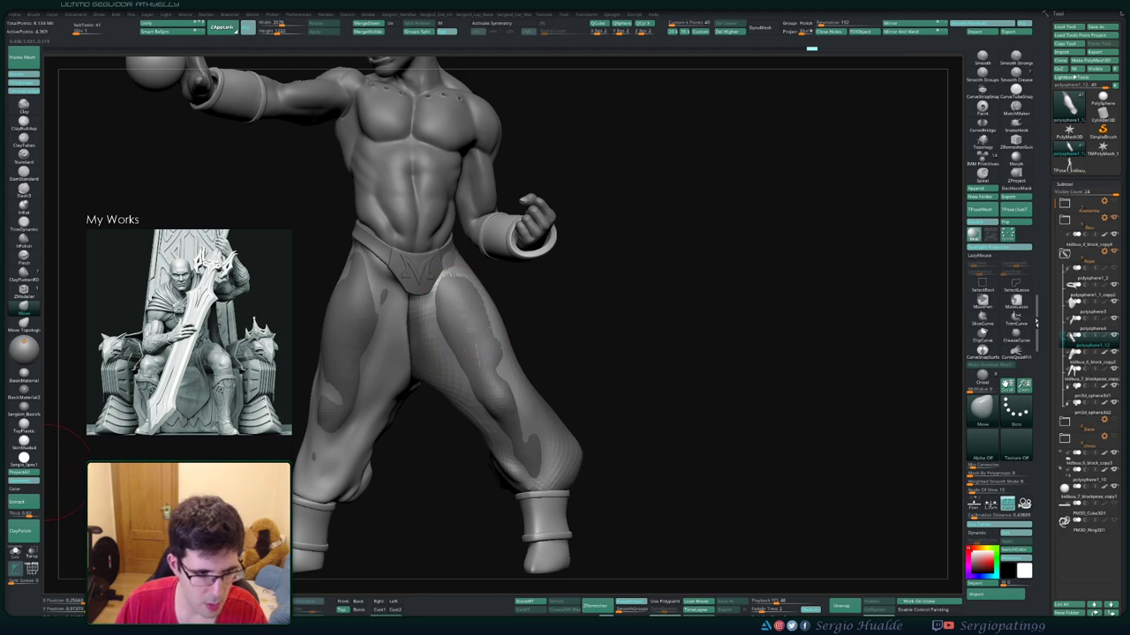
{"action": "left_click", "coordinate": [468, 413], "text": "ctrl"}
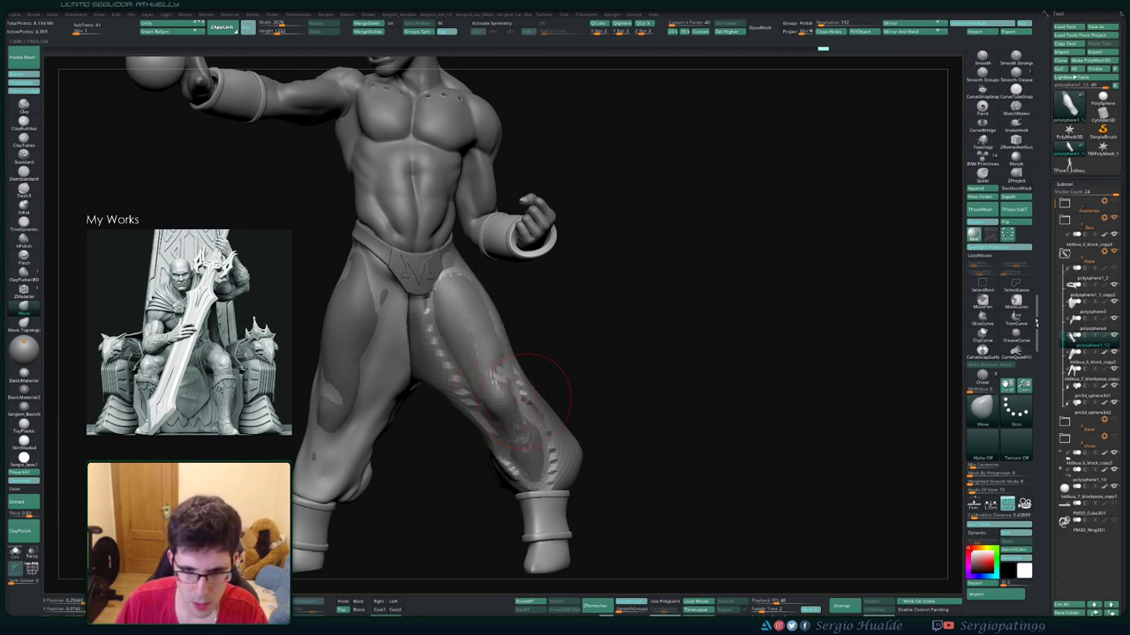
{"action": "left_click_drag", "start_coordinate": [530, 402], "coordinate": [558, 406]}
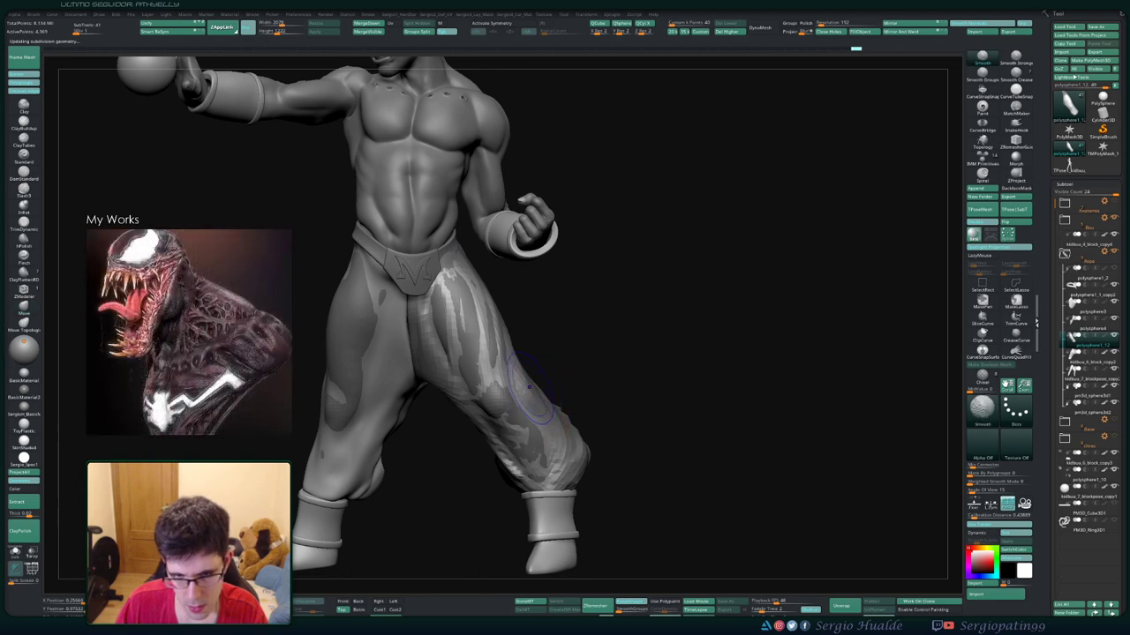
{"action": "key", "text": "ctrl"}
{"action": "left_click", "coordinate": [563, 386], "text": "ctrl"}
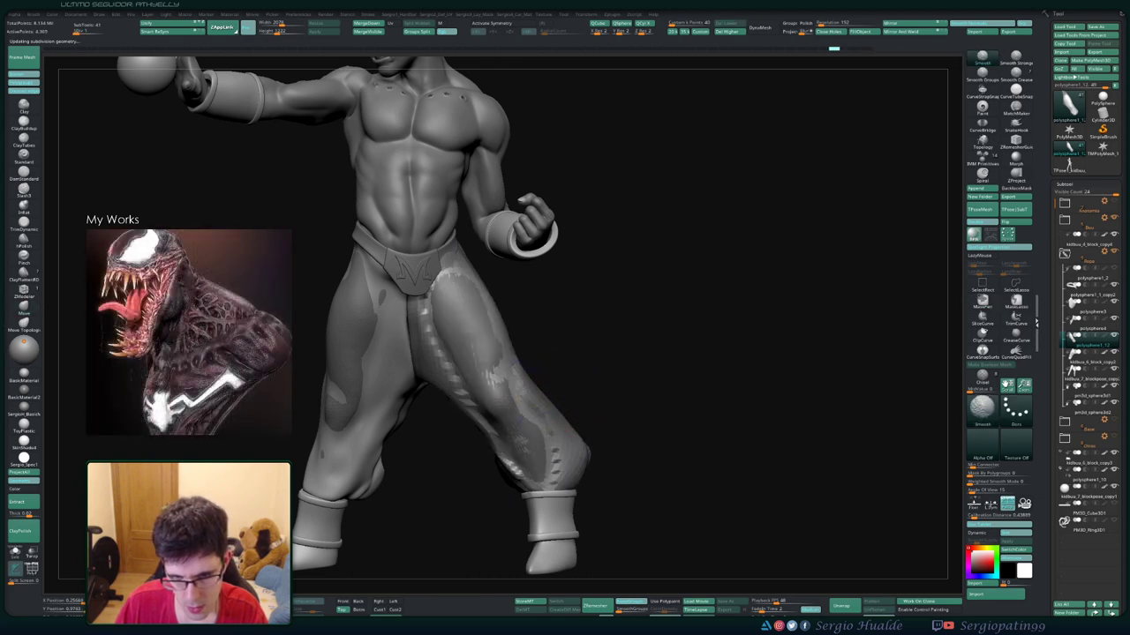
{"action": "key", "text": "s"}
{"action": "left_click", "coordinate": [529, 401], "text": "ctrl"}
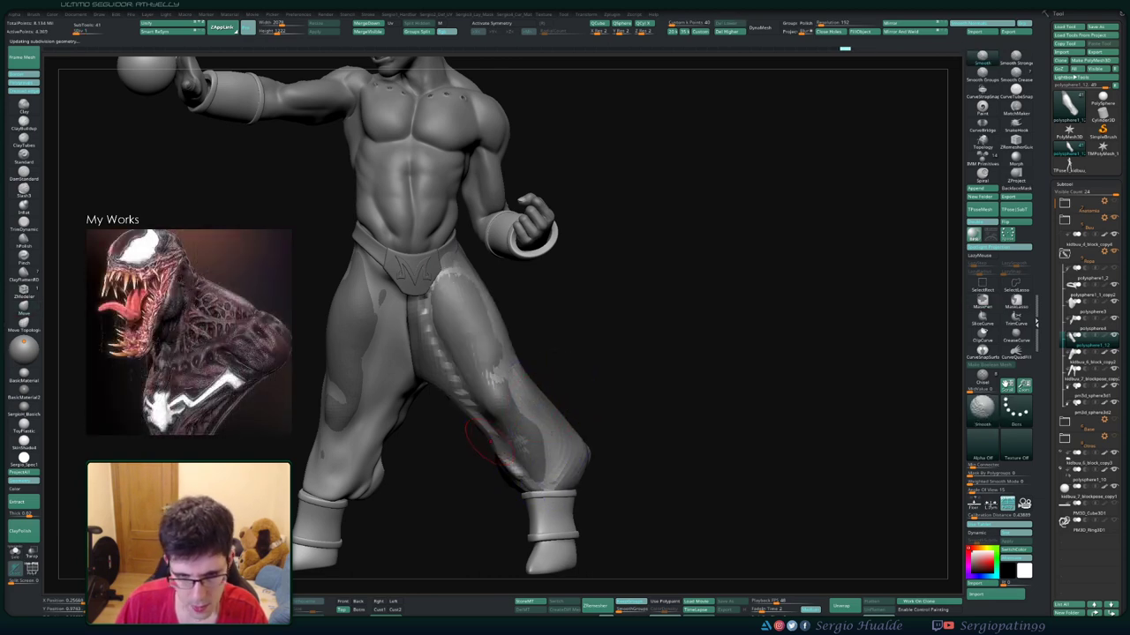
{"action": "right_click_drag", "start_coordinate": [484, 440], "coordinate": [534, 452]}
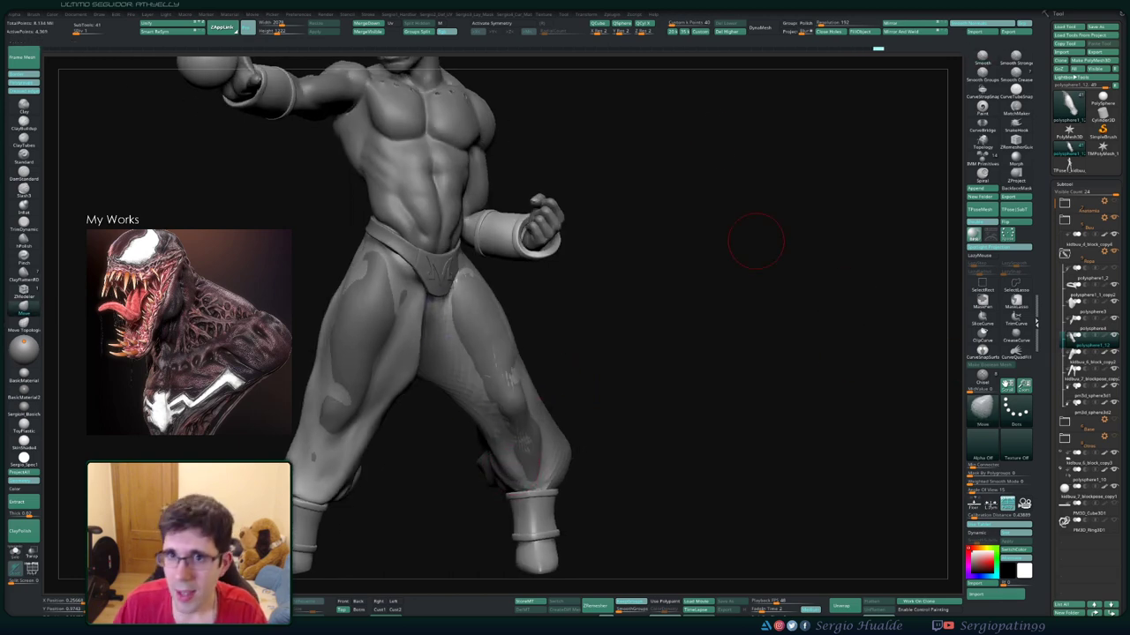
{"action": "left_click", "coordinate": [443, 384], "text": "ctrl"}
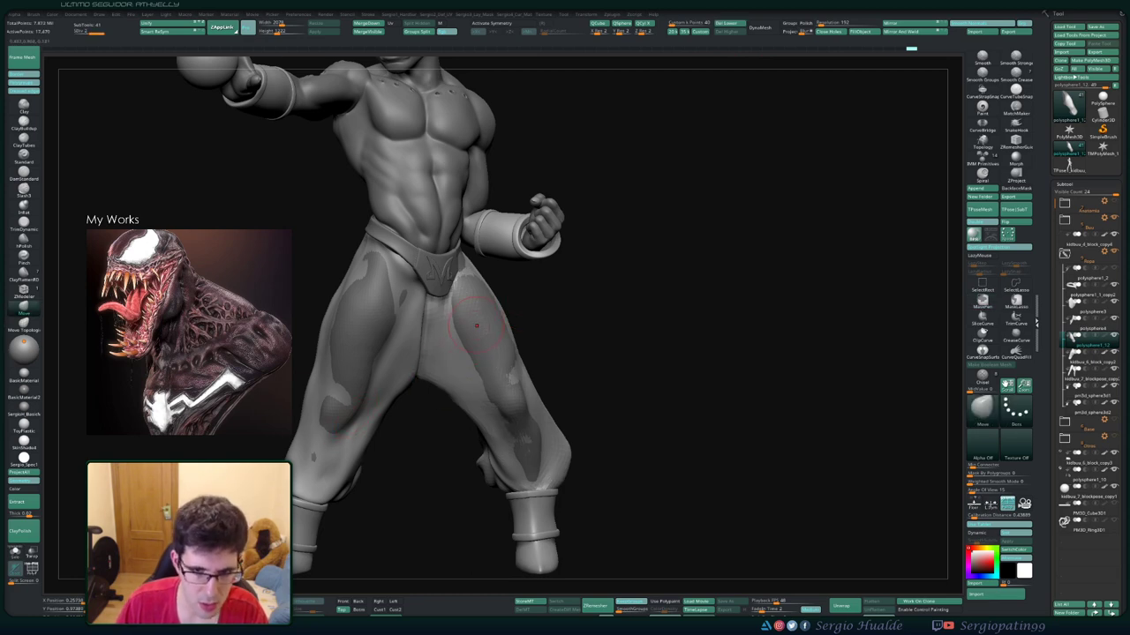
Toggle Solo on the pant-leg piece, then zoom and orbit to review the full figure
{"action": "mouse_move", "coordinate": [566, 329]}
{"action": "left_mouse_down"}
{"action": "mouse_move", "coordinate": [530, 348]}
{"action": "mouse_move", "coordinate": [563, 420]}
{"action": "mouse_move", "coordinate": [580, 345]}
{"action": "left_mouse_up"}
{"action": "left_click", "coordinate": [529, 349], "text": "ctrl+shift"}
{"action": "left_click", "coordinate": [580, 353], "text": "ctrl+shift"}
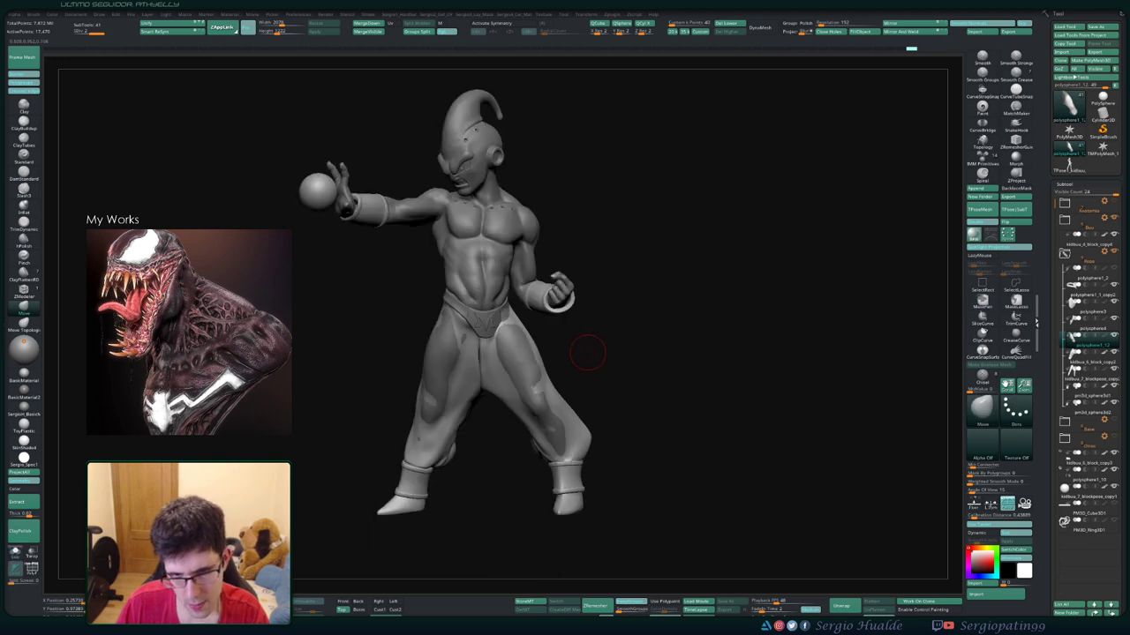
{"action": "left_click", "coordinate": [580, 365], "text": "ctrl+shift"}
{"action": "left_click", "coordinate": [583, 382], "text": "ctrl+shift"}
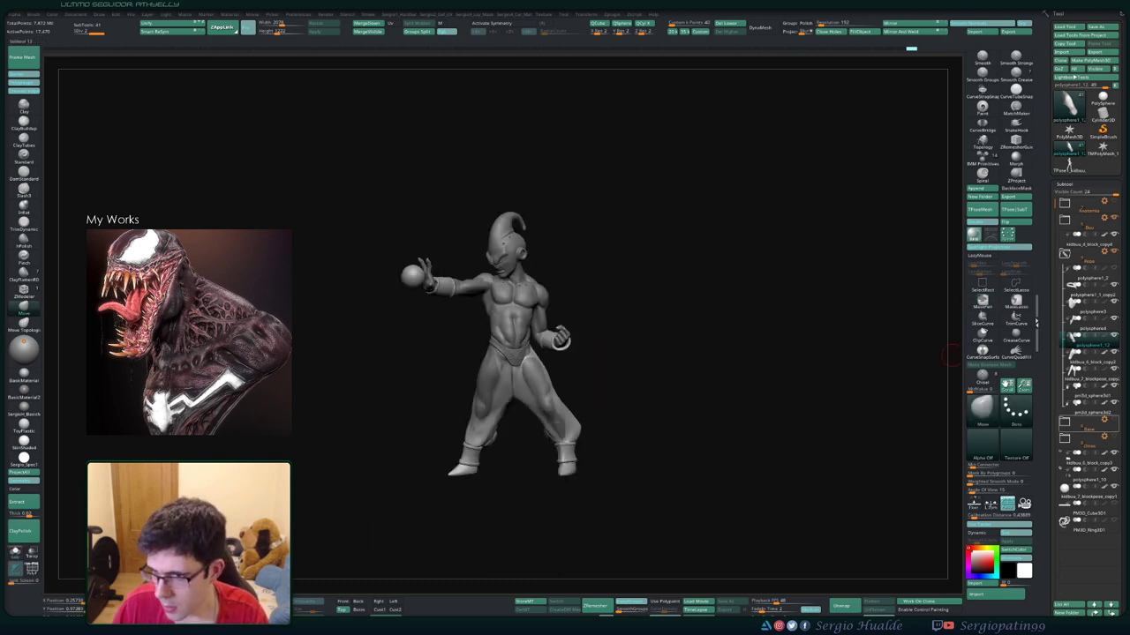
{"action": "mouse_move", "coordinate": [1091, 379]}
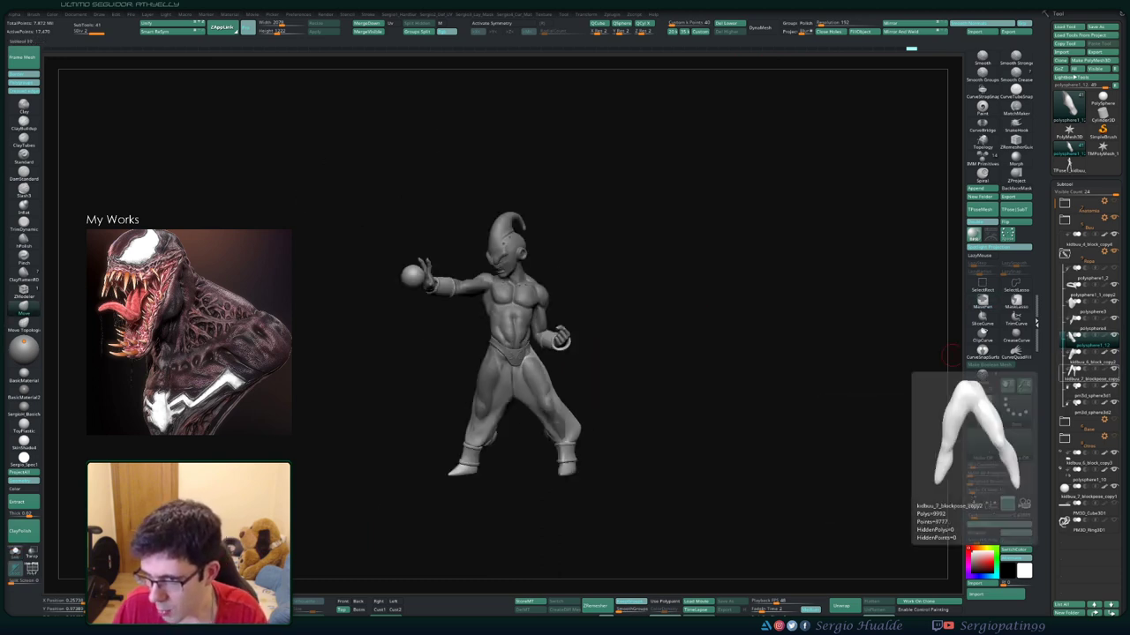
{"action": "left_click_drag", "start_coordinate": [777, 415], "coordinate": [748, 423]}
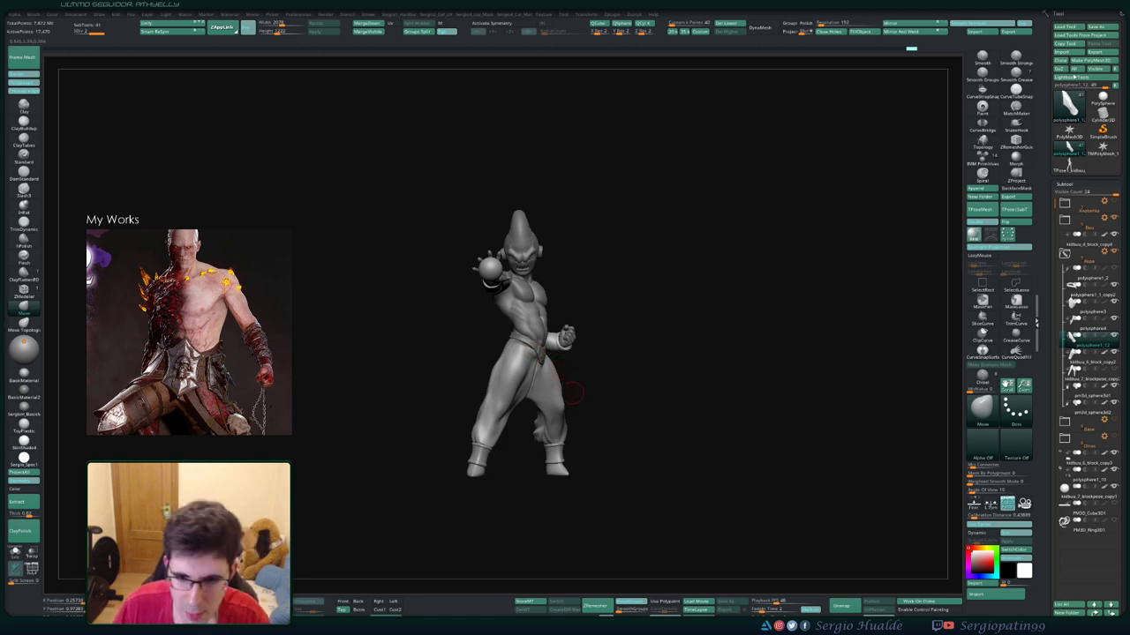
{"action": "scroll", "coordinate": [572, 389], "scroll_direction": "up", "scroll_amount": 3}
{"action": "scroll", "coordinate": [573, 390], "scroll_direction": "up", "scroll_amount": 3}
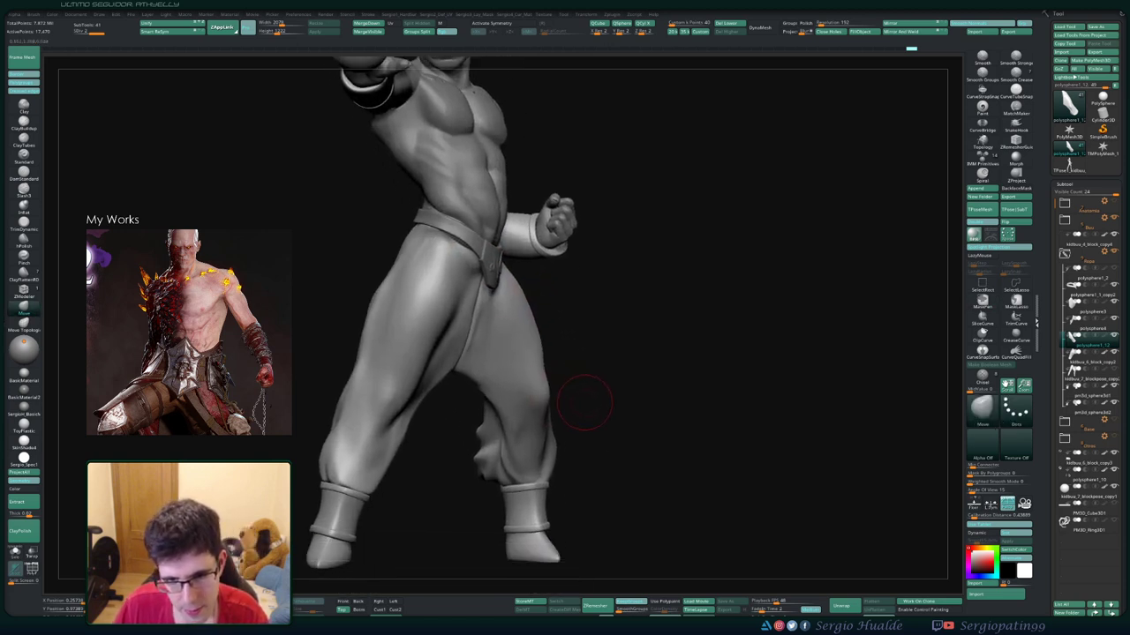
{"action": "mouse_move", "coordinate": [584, 402]}
{"action": "left_mouse_down"}
{"action": "mouse_move", "coordinate": [636, 406]}
{"action": "mouse_move", "coordinate": [573, 402]}
{"action": "left_mouse_up"}
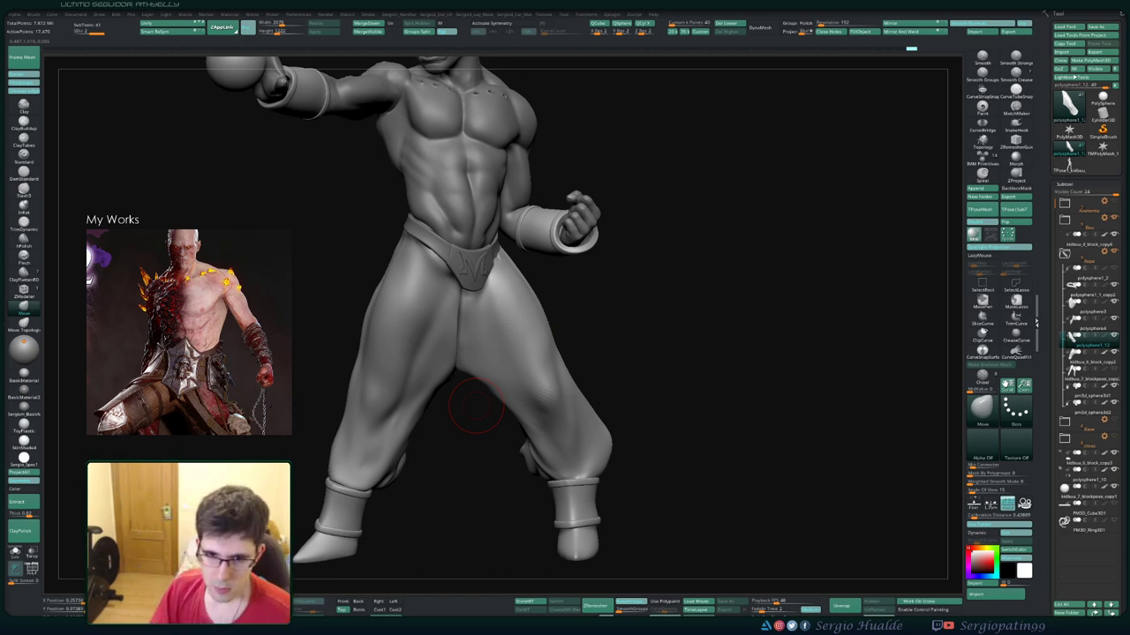
{"action": "left_click_drag", "start_coordinate": [477, 406], "coordinate": [423, 406]}
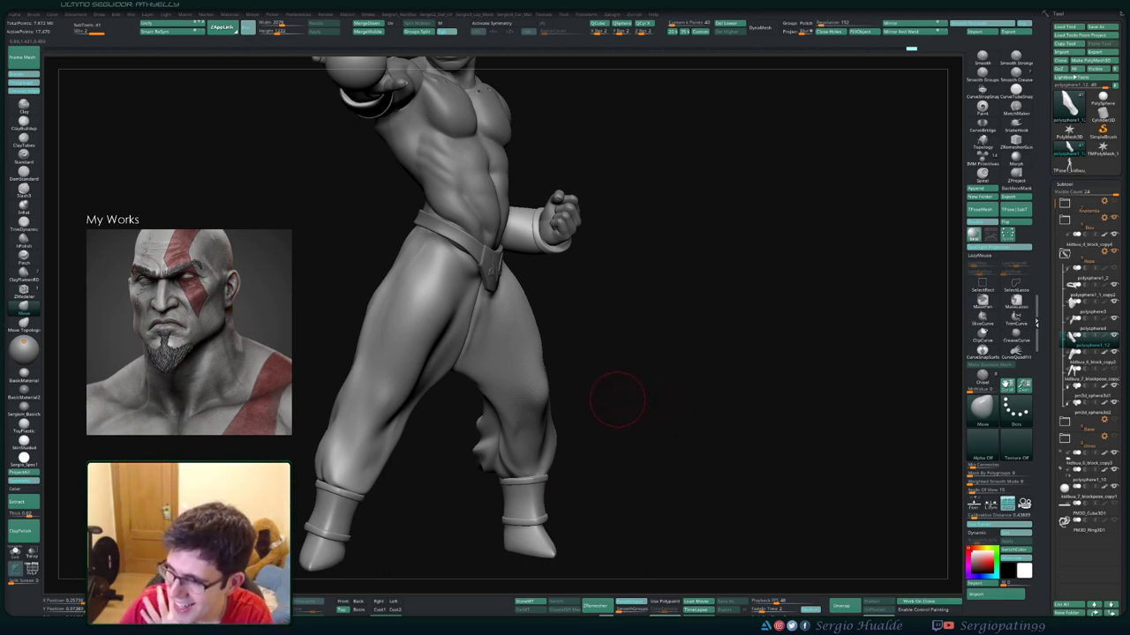
{"action": "left_click_drag", "start_coordinate": [683, 401], "coordinate": [713, 384]}
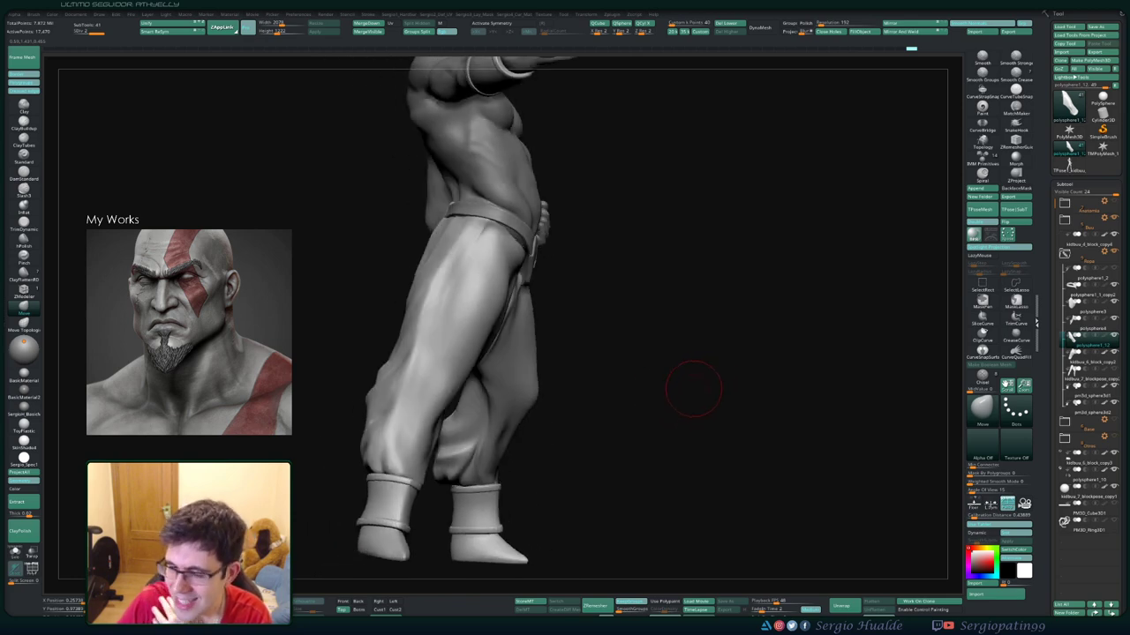
{"action": "left_click_drag", "start_coordinate": [679, 418], "coordinate": [610, 413]}
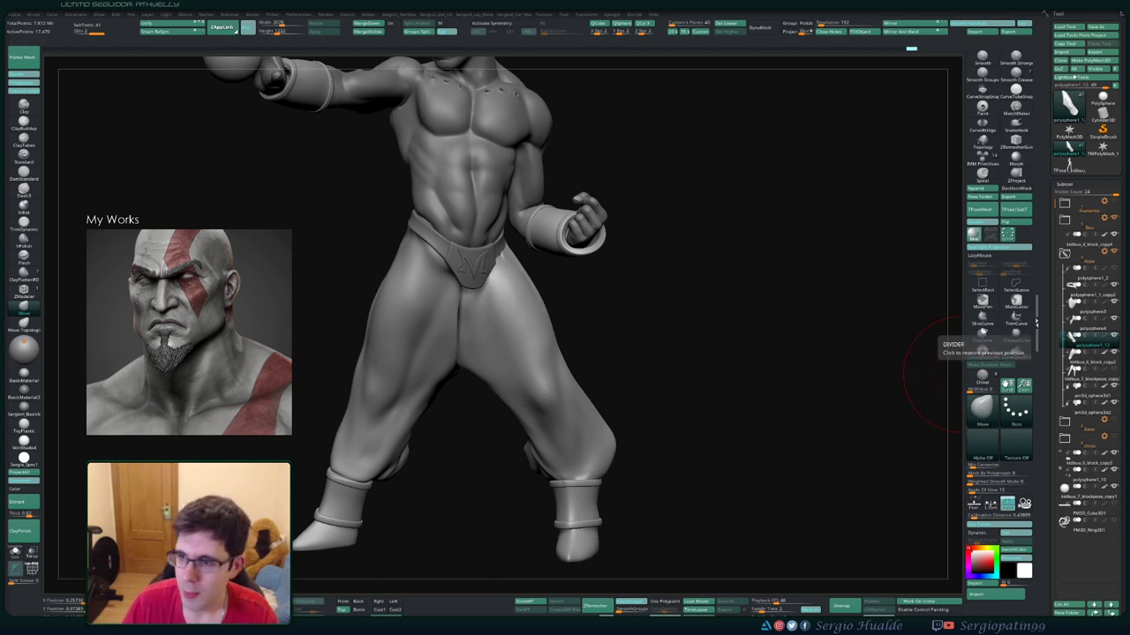
{"action": "mouse_move", "coordinate": [1092, 344]}
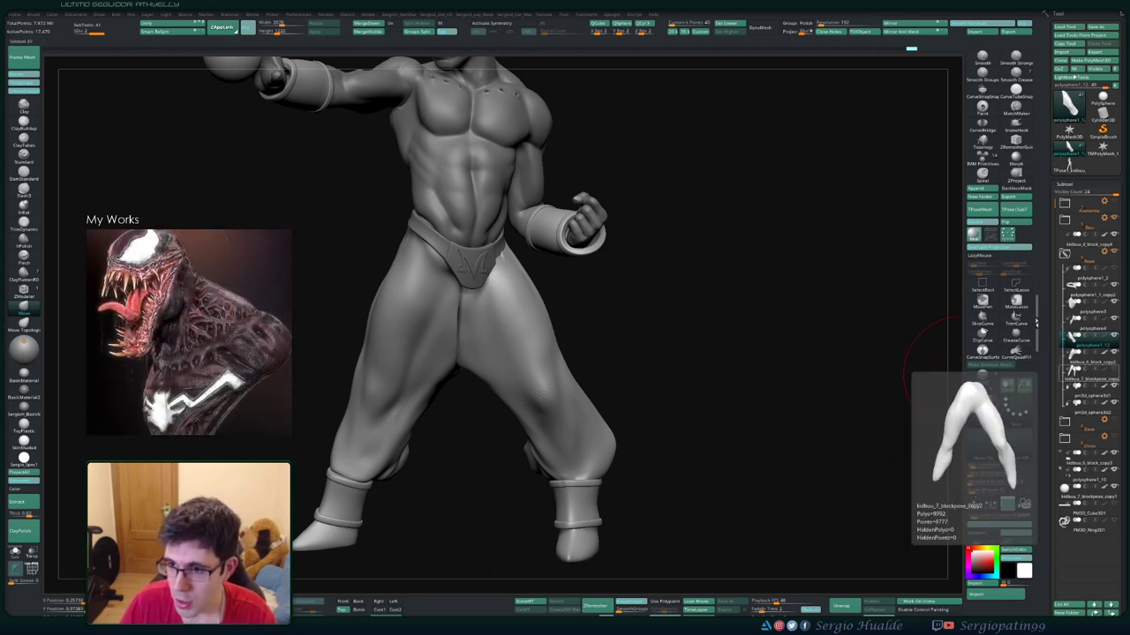
On the legs block-out subtool, lasso-mask the right leg and invert the mask to free it
{"action": "left_click", "coordinate": [1087, 378]}
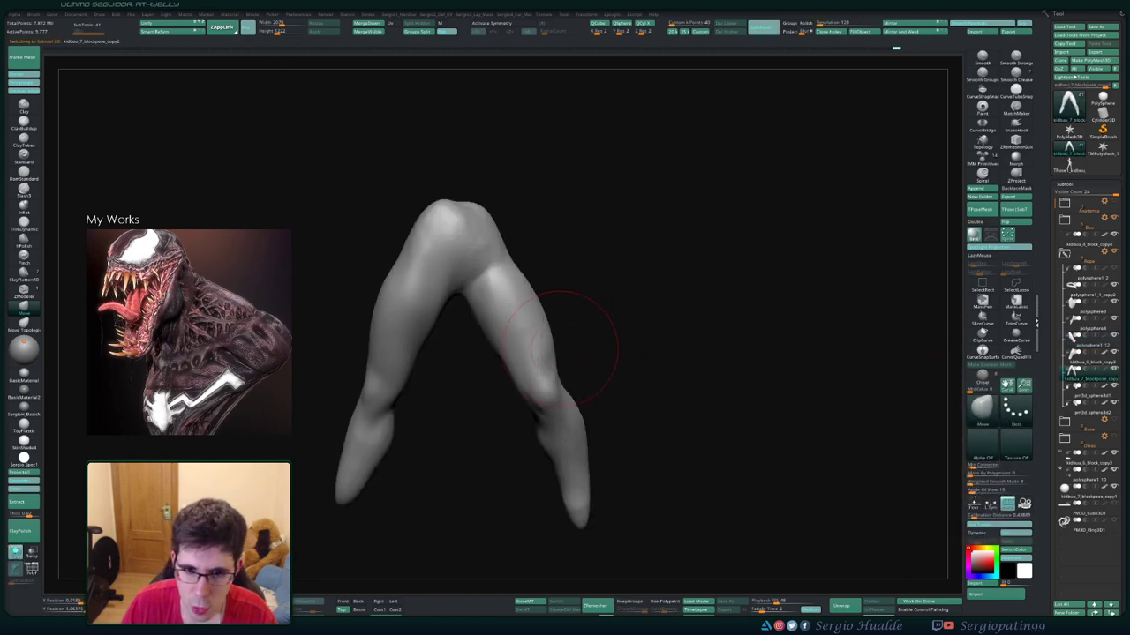
{"action": "left_click_drag", "start_coordinate": [555, 248], "coordinate": [477, 284], "text": "ctrl"}
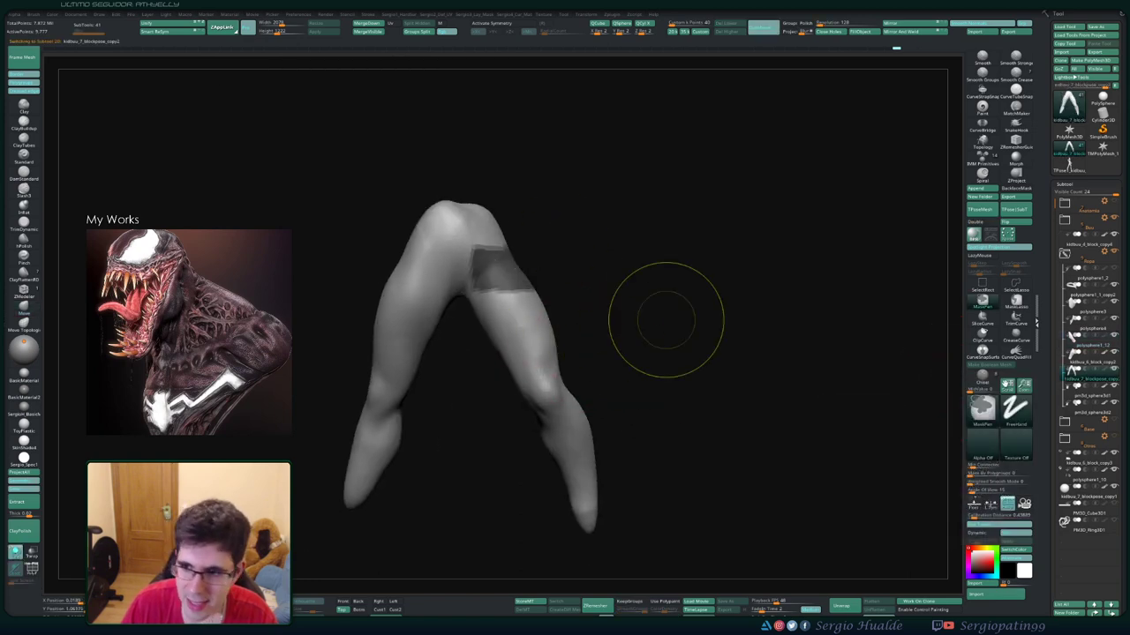
{"action": "left_click", "coordinate": [615, 297], "text": "ctrl"}
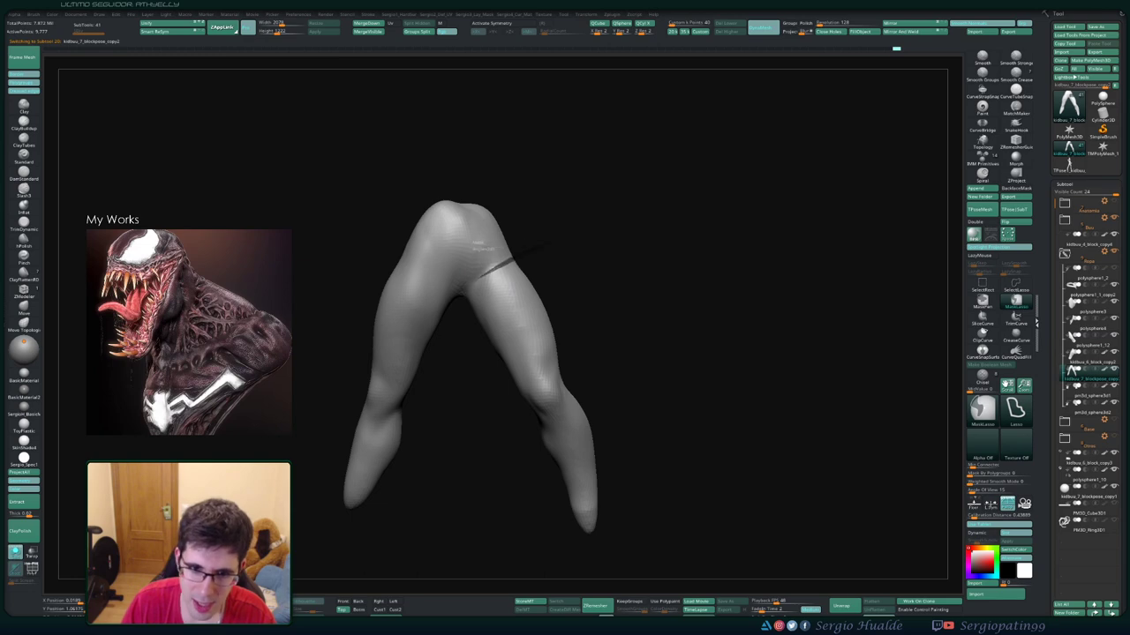
{"action": "left_click_drag", "start_coordinate": [477, 281], "coordinate": [575, 408], "text": "ctrl"}
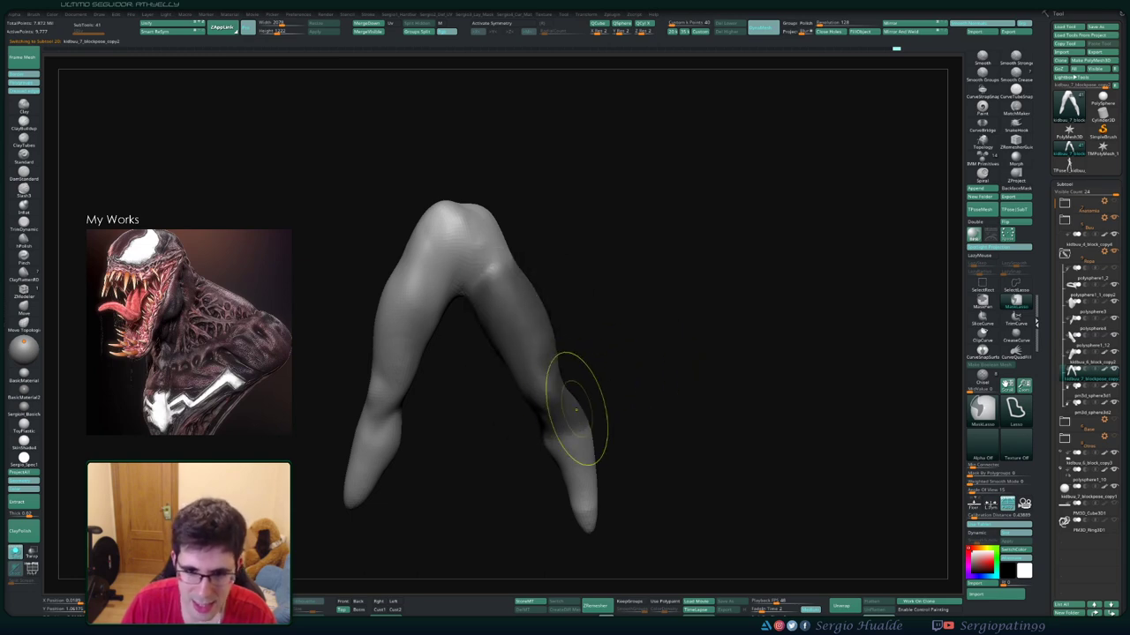
{"action": "left_click", "coordinate": [605, 399], "text": "ctrl"}
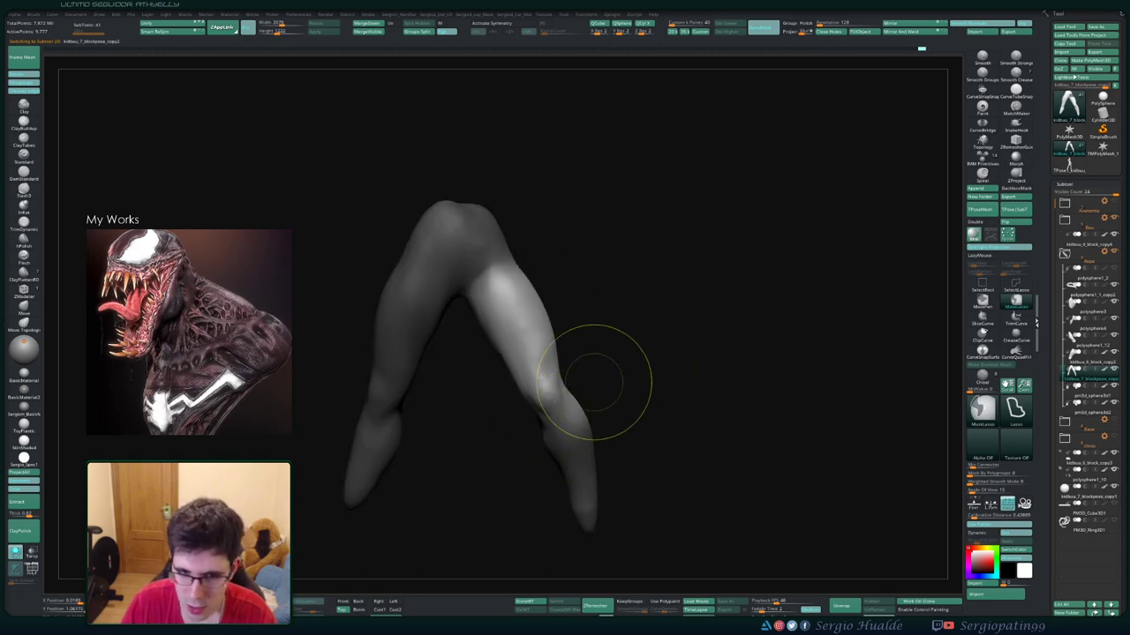
Rotate the unmasked leg about 11.6 degrees with the Transpose gizmo, then return to Draw and unsolo
{"action": "left_click_drag", "start_coordinate": [593, 381], "coordinate": [617, 384]}
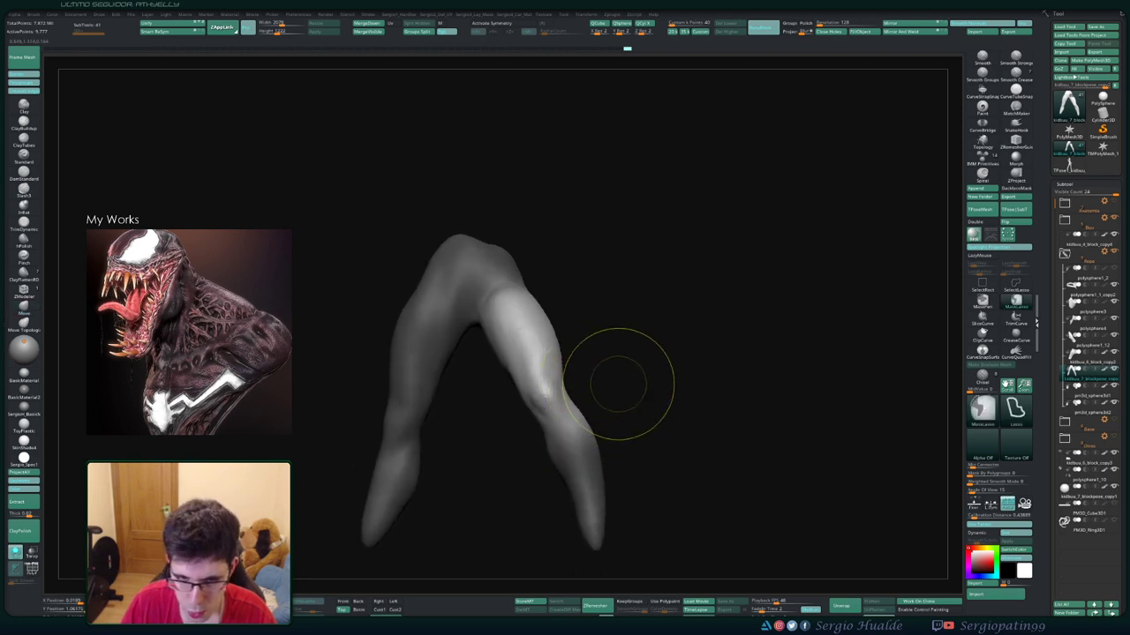
{"action": "mouse_move", "coordinate": [617, 491]}
{"action": "left_mouse_down"}
{"action": "mouse_move", "coordinate": [763, 470]}
{"action": "mouse_move", "coordinate": [504, 415]}
{"action": "left_mouse_up"}
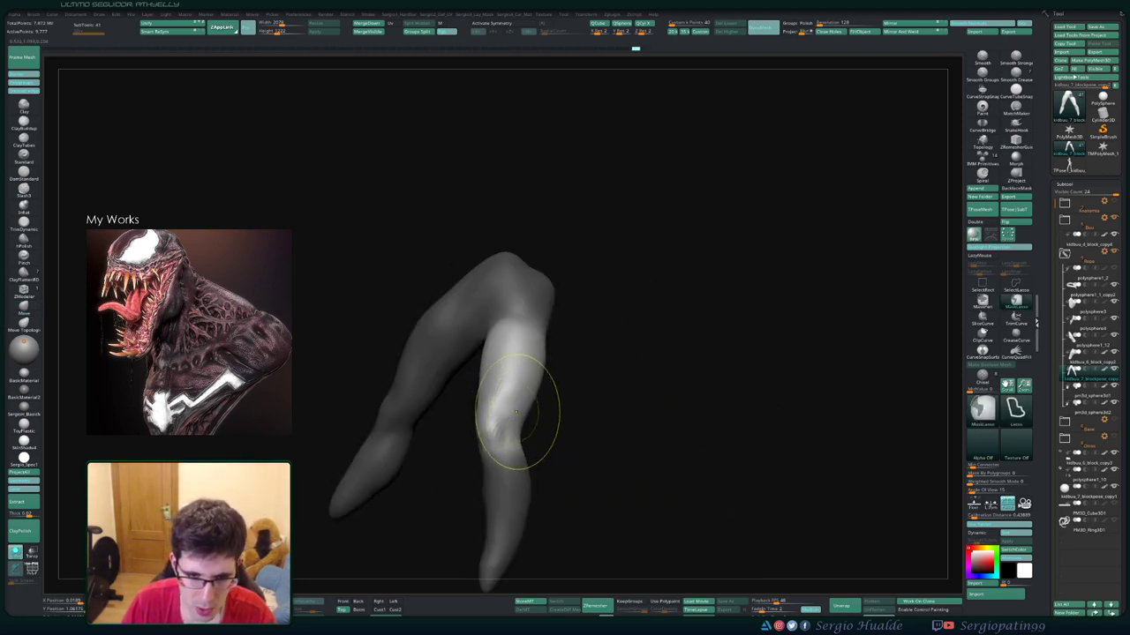
{"action": "left_click_drag", "start_coordinate": [540, 428], "coordinate": [495, 423]}
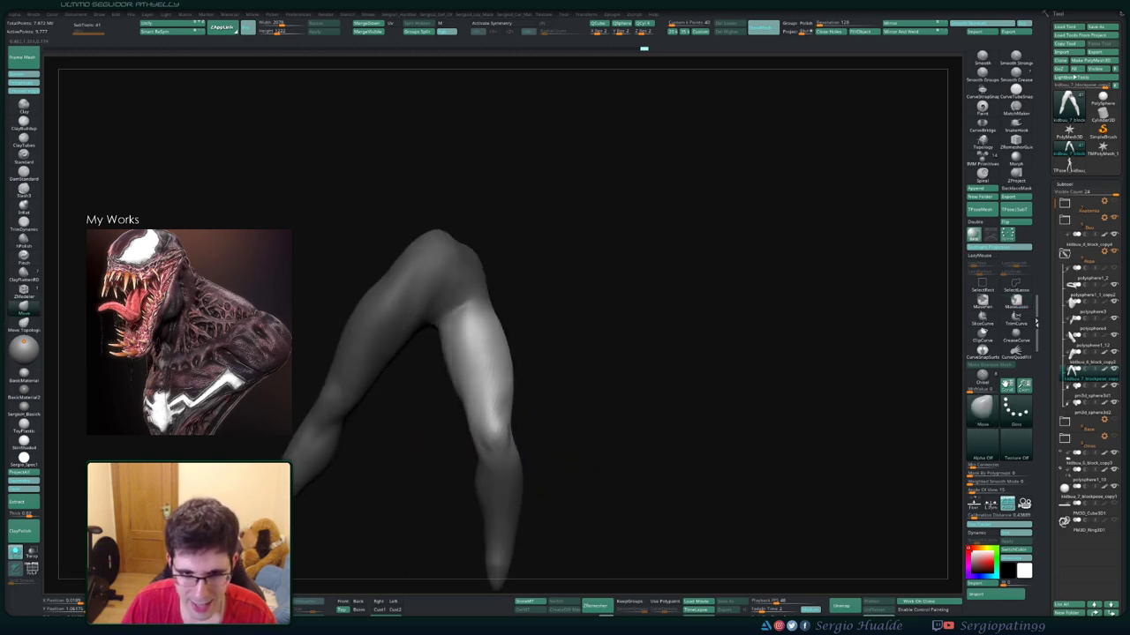
{"action": "key", "text": "w"}
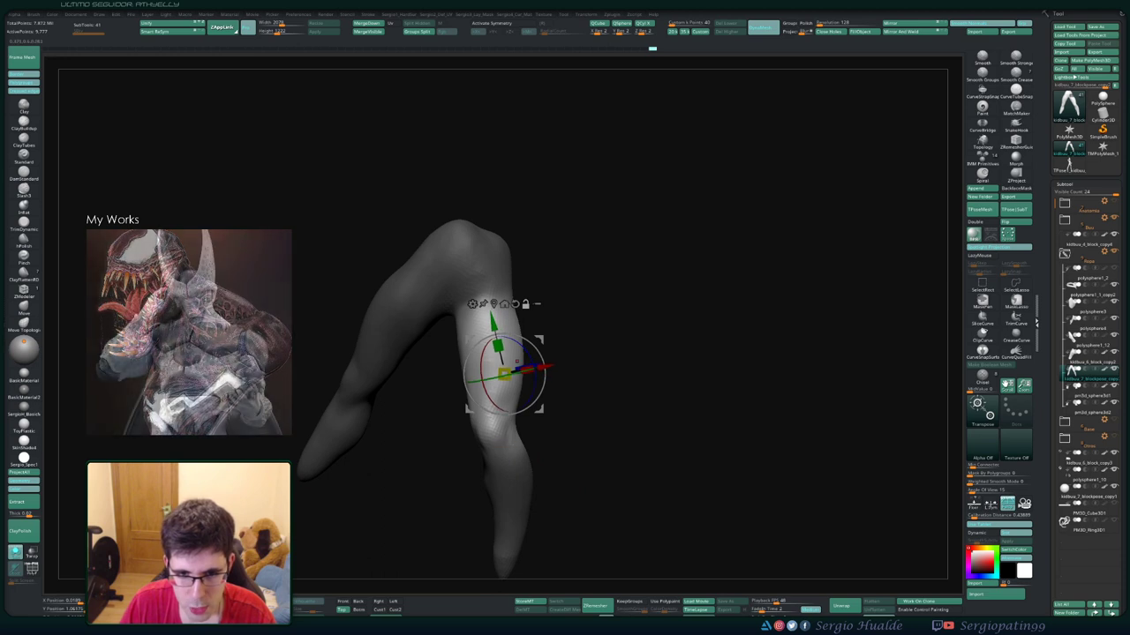
{"action": "left_click_drag", "start_coordinate": [507, 411], "coordinate": [496, 413]}
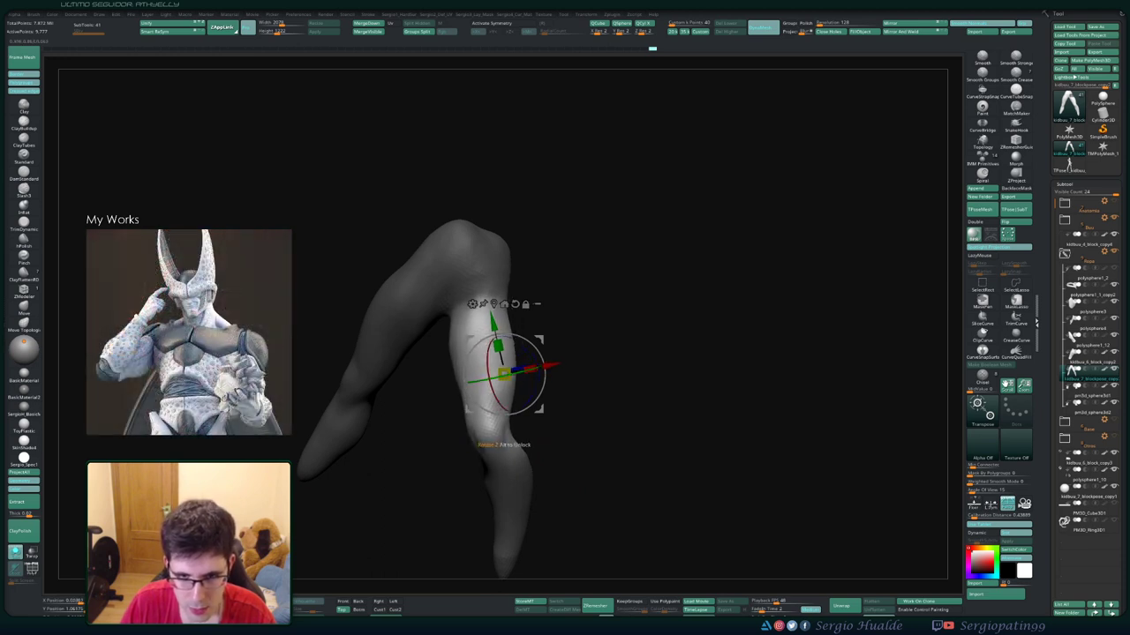
{"action": "left_click_drag", "start_coordinate": [500, 373], "coordinate": [507, 373]}
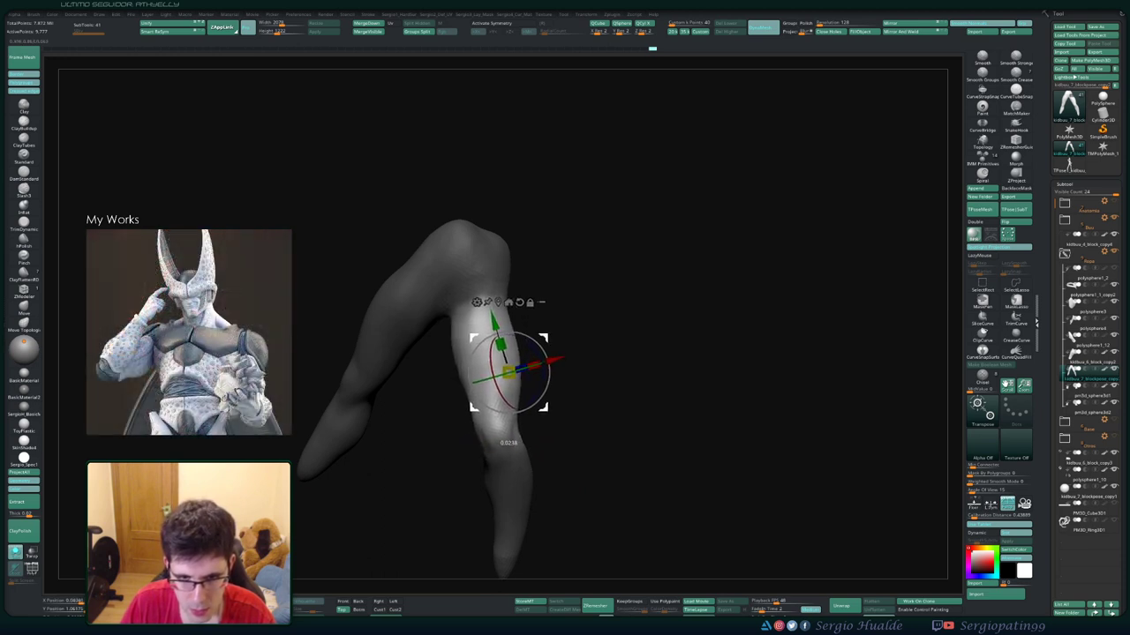
{"action": "left_click_drag", "start_coordinate": [474, 407], "coordinate": [529, 415]}
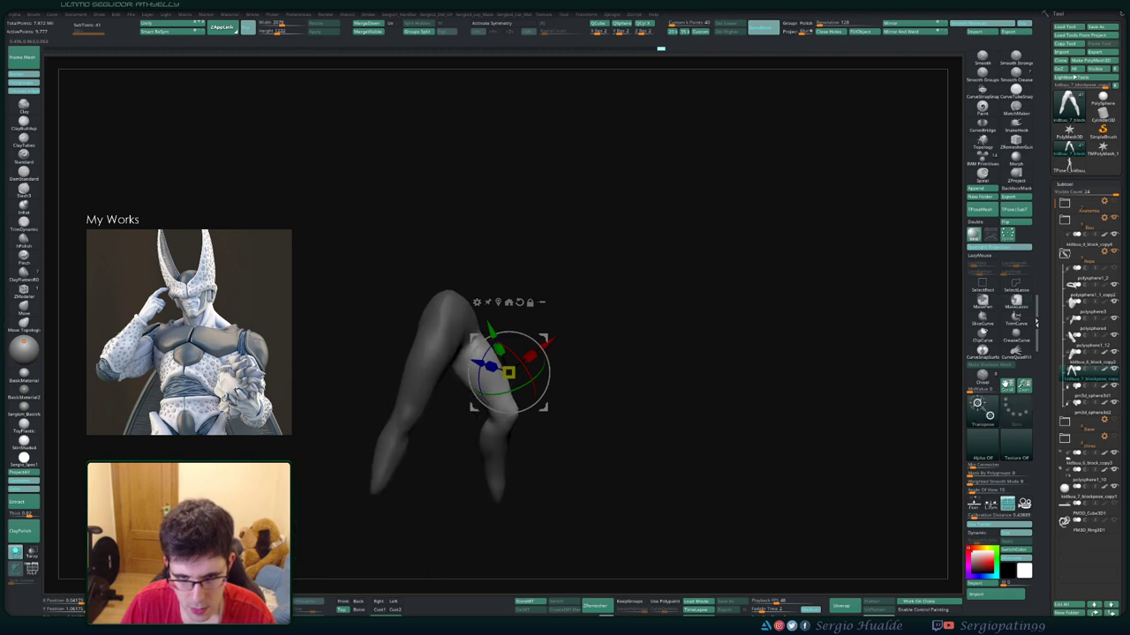
{"action": "key", "text": "q"}
{"action": "left_click", "coordinate": [565, 430], "text": "ctrl+shift"}
Select the pants subtool, solo it and inspect both sides, then unsolo with Alt+Shift+S
{"action": "left_click_drag", "start_coordinate": [565, 430], "coordinate": [574, 428]}
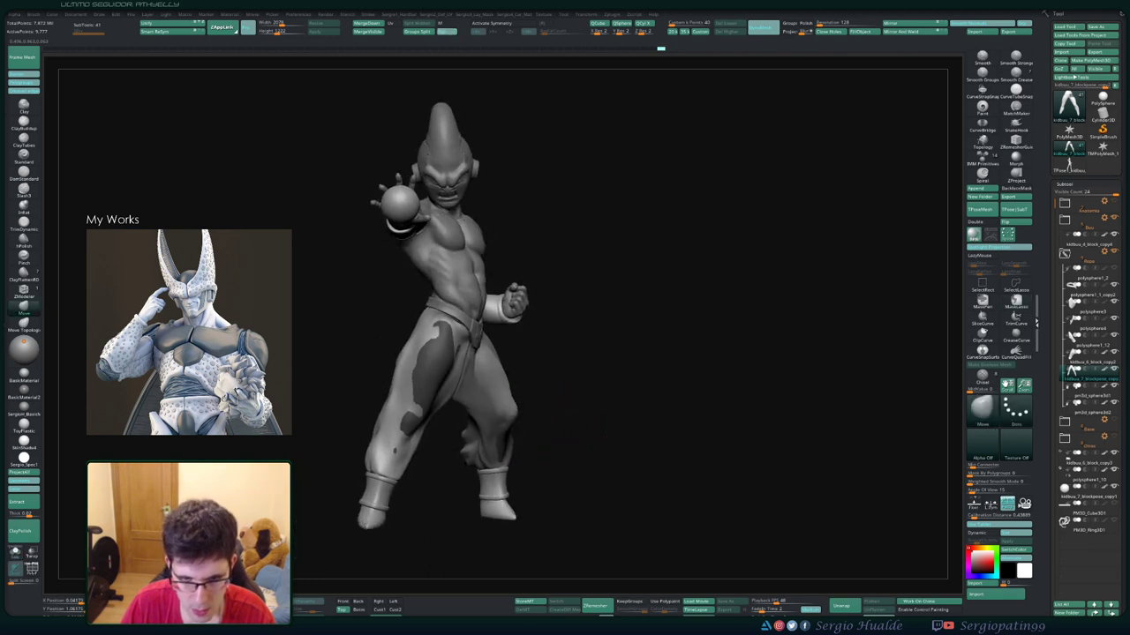
{"action": "left_click", "coordinate": [500, 425], "text": "alt"}
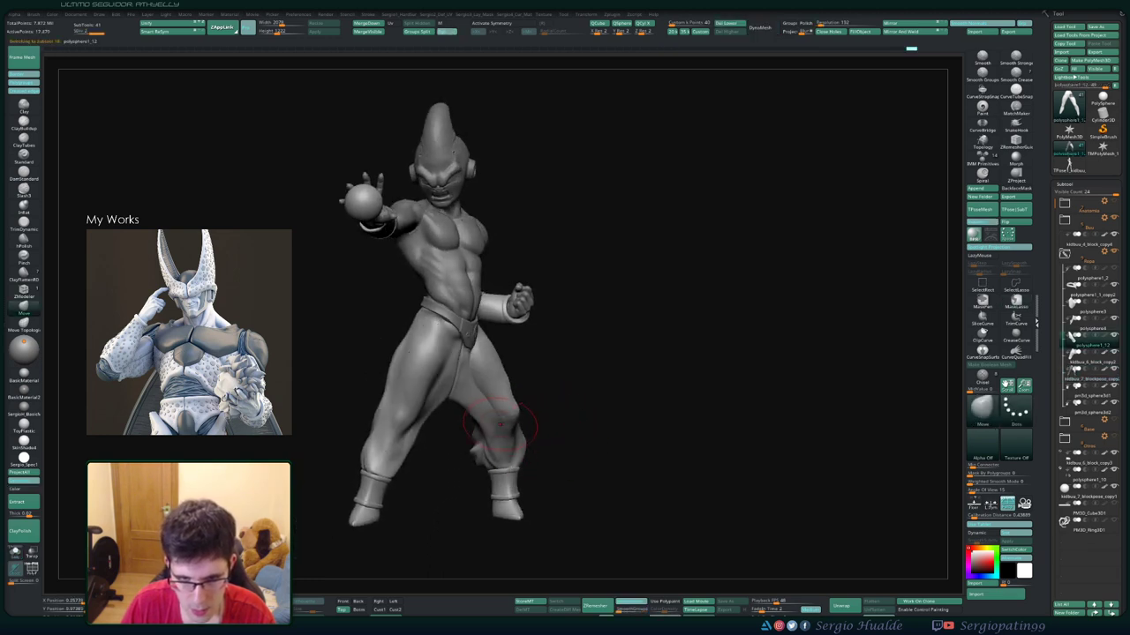
{"action": "right_click_drag", "start_coordinate": [505, 394], "coordinate": [507, 403], "text": "ctrl"}
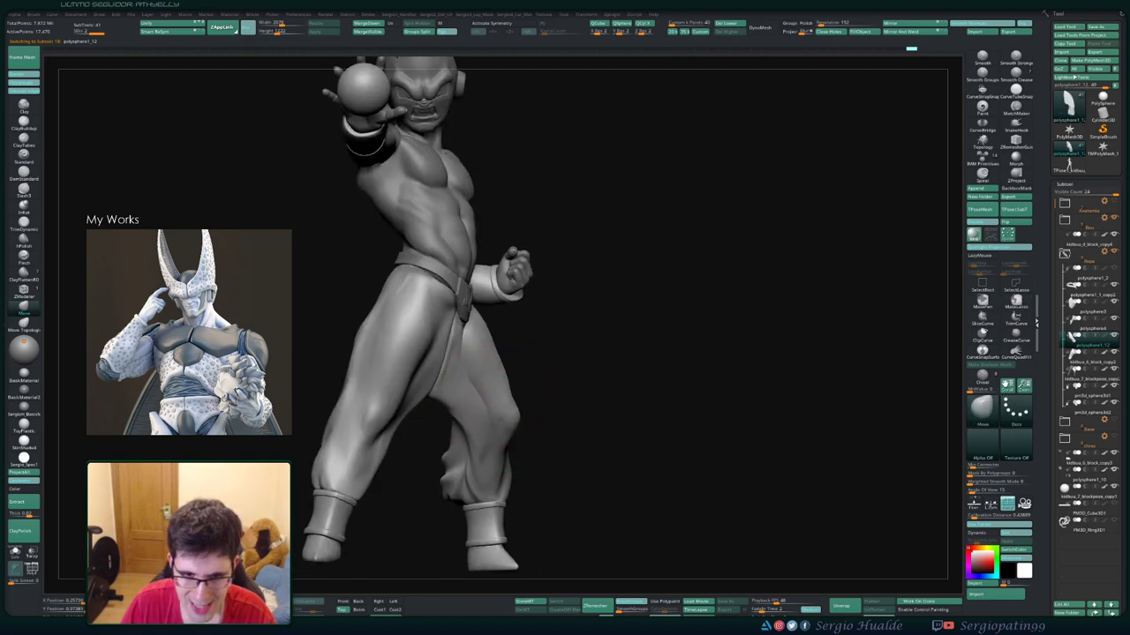
{"action": "left_click", "coordinate": [506, 403], "text": "ctrl+shift"}
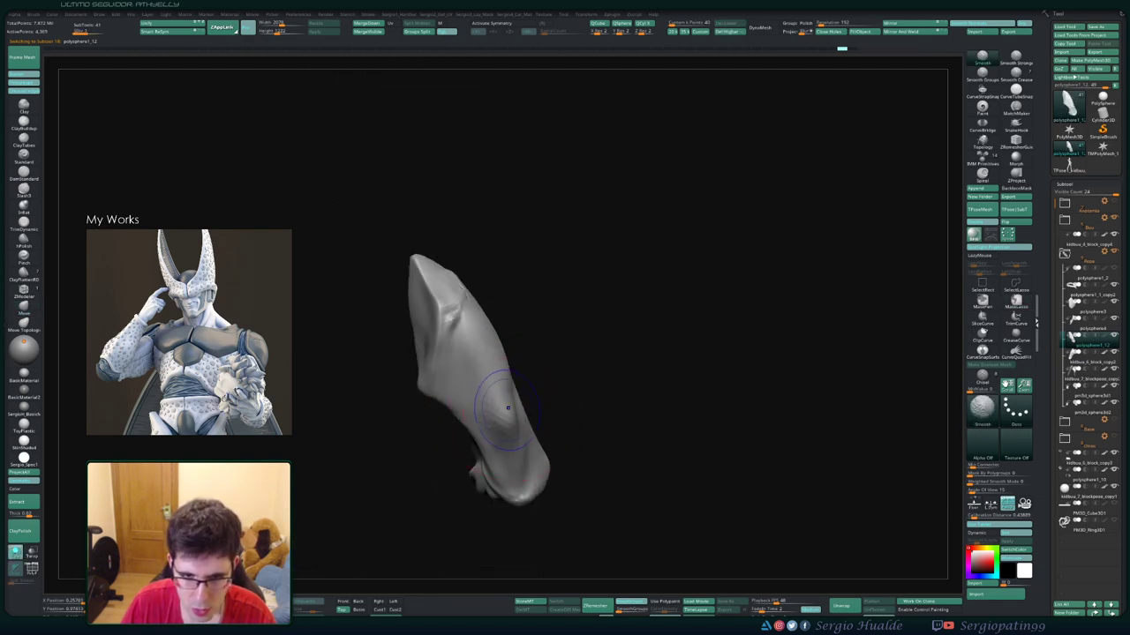
{"action": "right_click_drag", "start_coordinate": [510, 415], "coordinate": [508, 406]}
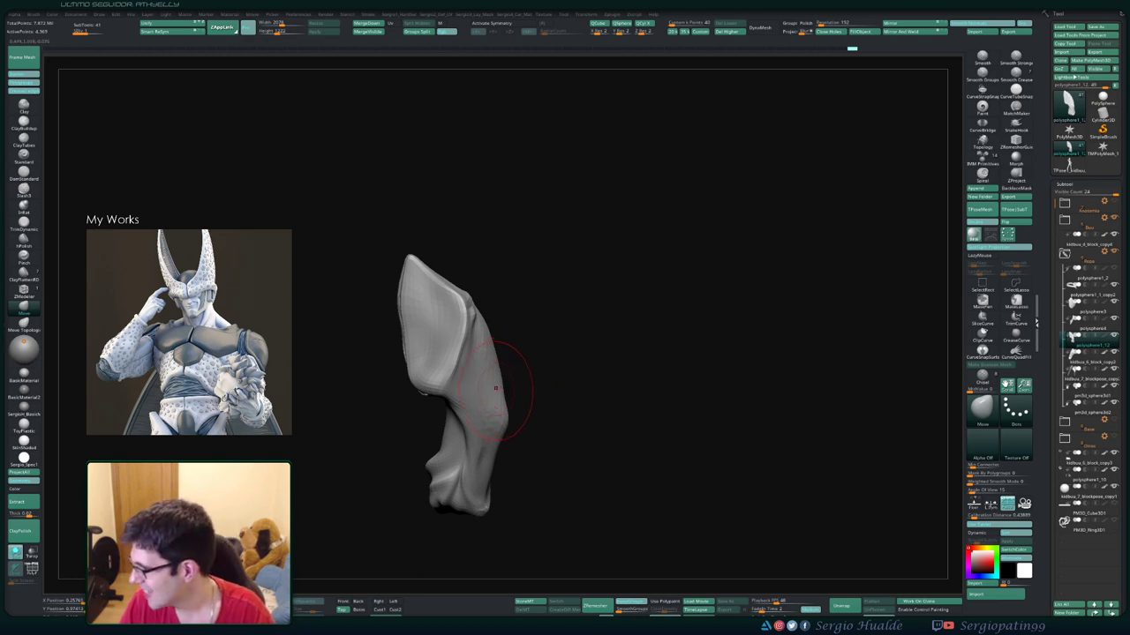
{"action": "mouse_move", "coordinate": [508, 401]}
{"action": "right_mouse_down"}
{"action": "mouse_move", "coordinate": [520, 385]}
{"action": "mouse_move", "coordinate": [541, 390]}
{"action": "mouse_move", "coordinate": [519, 397]}
{"action": "right_mouse_up"}
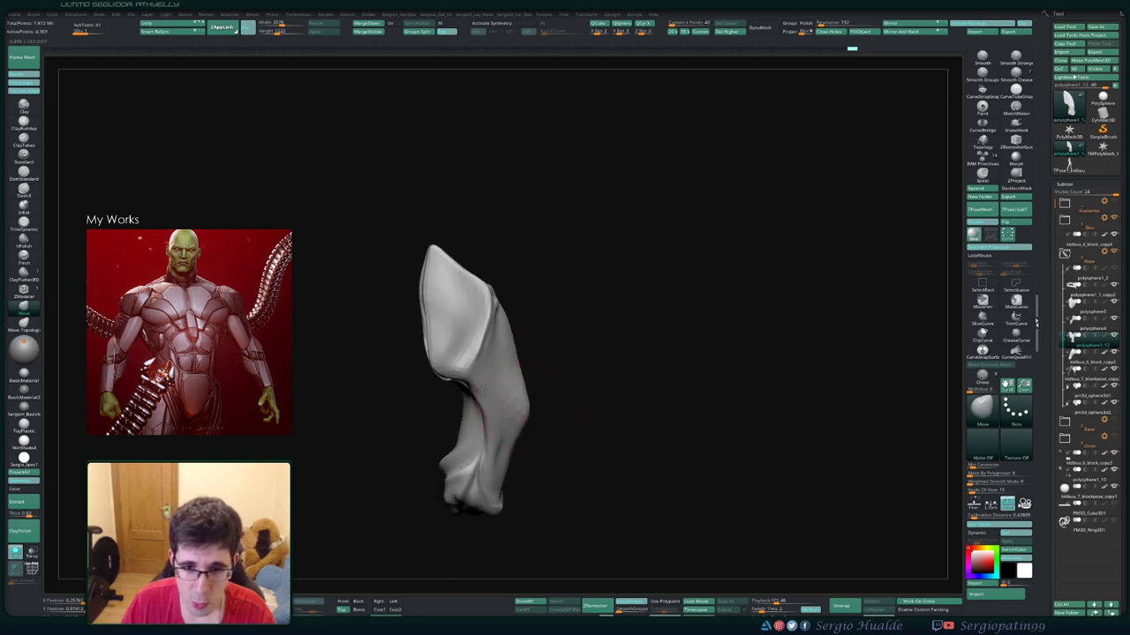
{"action": "mouse_move", "coordinate": [563, 349]}
{"action": "right_mouse_down"}
{"action": "mouse_move", "coordinate": [532, 417]}
{"action": "mouse_move", "coordinate": [537, 380]}
{"action": "mouse_move", "coordinate": [500, 342]}
{"action": "mouse_move", "coordinate": [530, 364]}
{"action": "right_mouse_up"}
{"action": "key", "text": "alt+shift+s"}
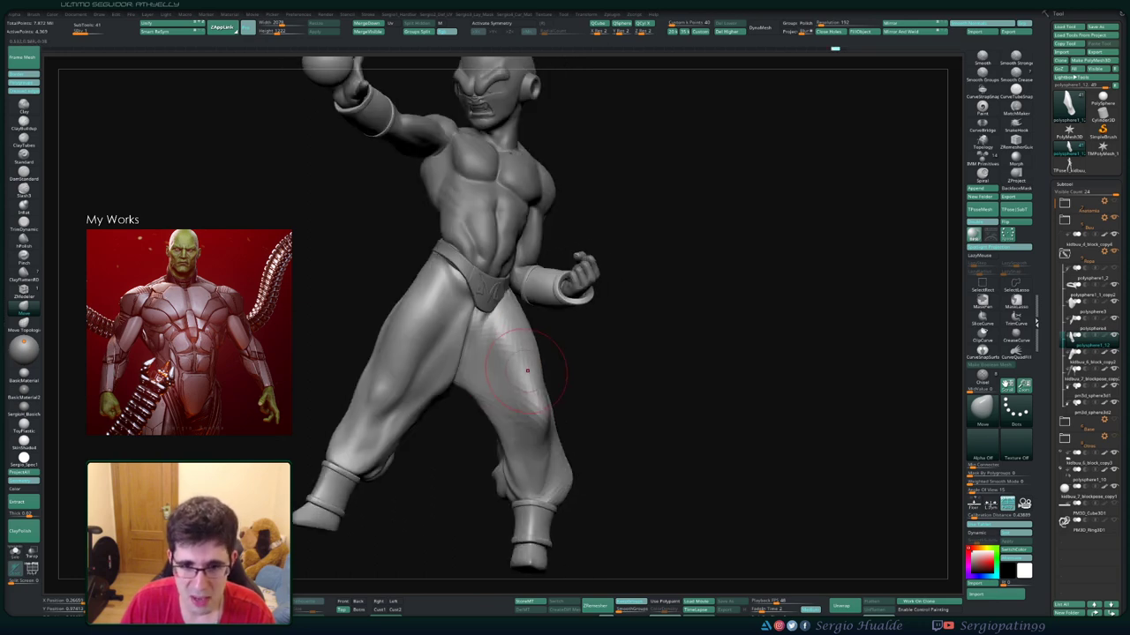
Smooth the pants thigh, then mask a strip down the right leg and clear it
{"action": "key", "text": "shift"}
{"action": "left_click_drag", "start_coordinate": [534, 369], "coordinate": [540, 427], "text": "shift"}
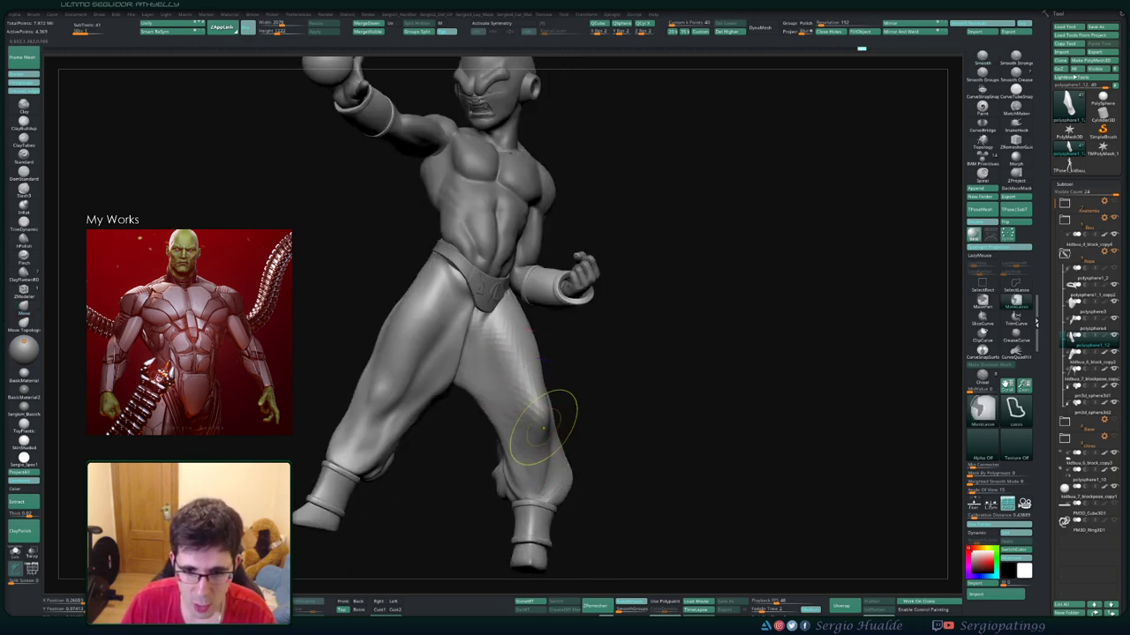
{"action": "mouse_move", "coordinate": [540, 426]}
{"action": "right_mouse_down"}
{"action": "mouse_move", "coordinate": [545, 507]}
{"action": "mouse_move", "coordinate": [544, 483]}
{"action": "right_mouse_up"}
{"action": "key", "text": "ctrl"}
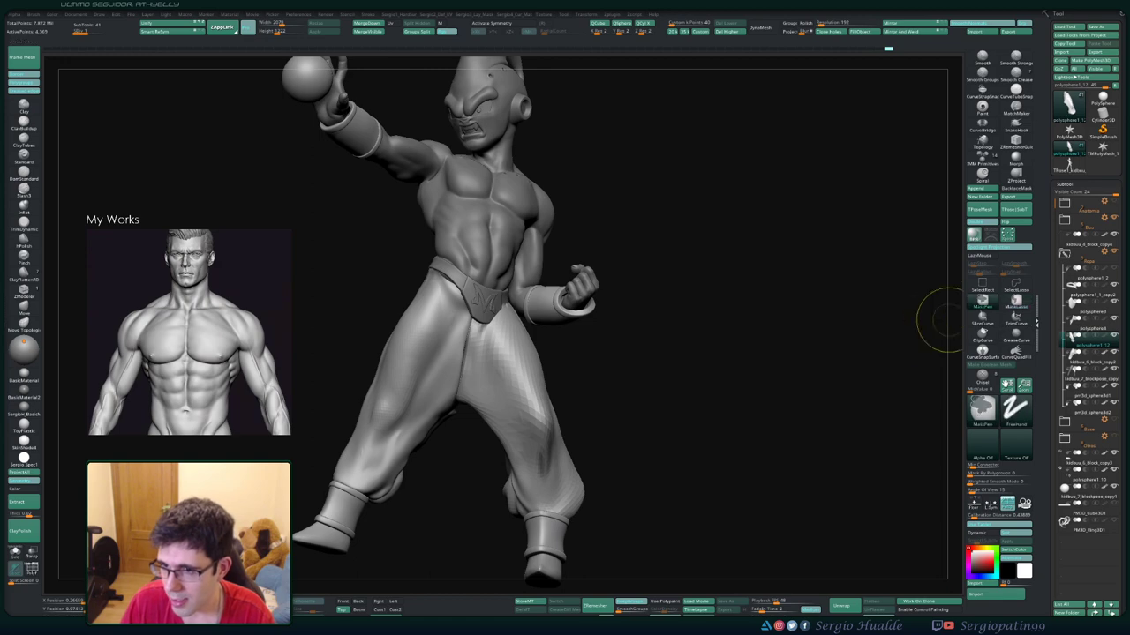
{"action": "mouse_move", "coordinate": [556, 475]}
{"action": "left_mouse_down", "text": "ctrl"}
{"action": "mouse_move", "coordinate": [507, 345]}
{"action": "mouse_move", "coordinate": [490, 370]}
{"action": "mouse_move", "coordinate": [521, 441]}
{"action": "left_mouse_up", "text": "ctrl"}
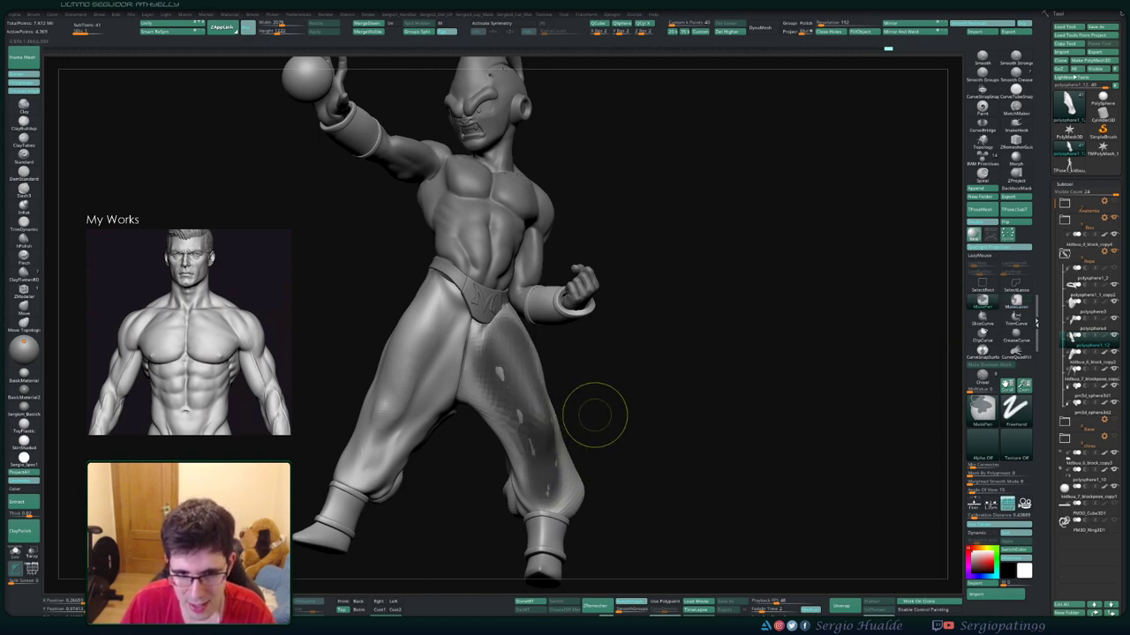
{"action": "left_click_drag", "start_coordinate": [597, 416], "coordinate": [582, 433], "text": "ctrl"}
{"action": "key", "text": "ctrl"}
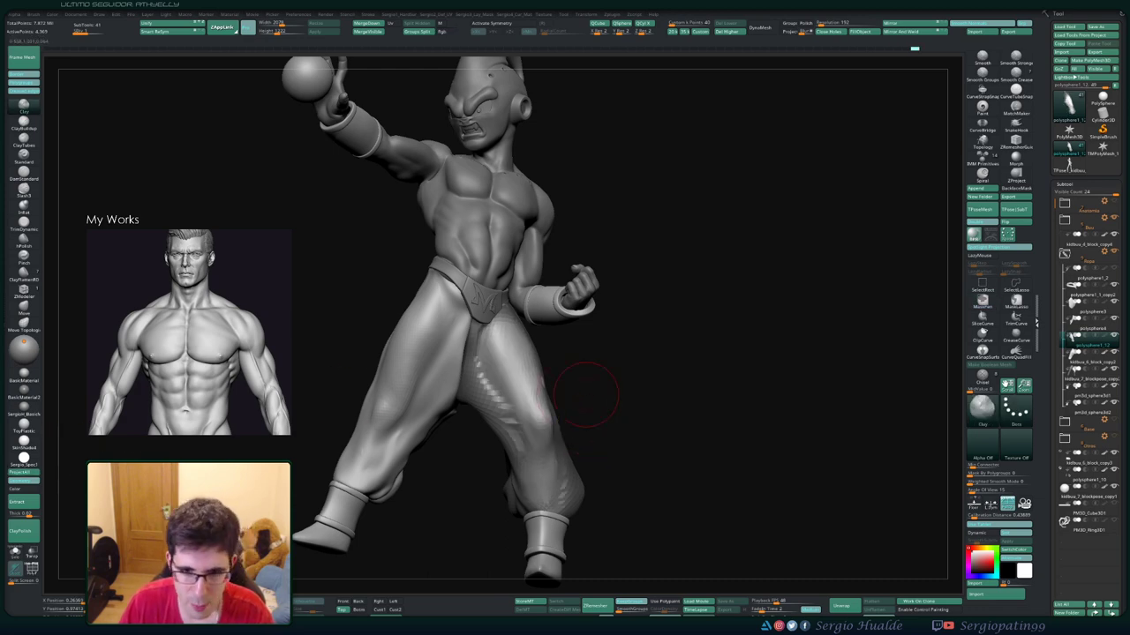
Sculpt a fold on the pant leg while painting and erasing mask on the upper leg
{"action": "mouse_move", "coordinate": [724, 371]}
{"action": "left_mouse_down"}
{"action": "mouse_move", "coordinate": [618, 442]}
{"action": "mouse_move", "coordinate": [537, 375]}
{"action": "left_mouse_up"}
{"action": "key", "text": "ctrl"}
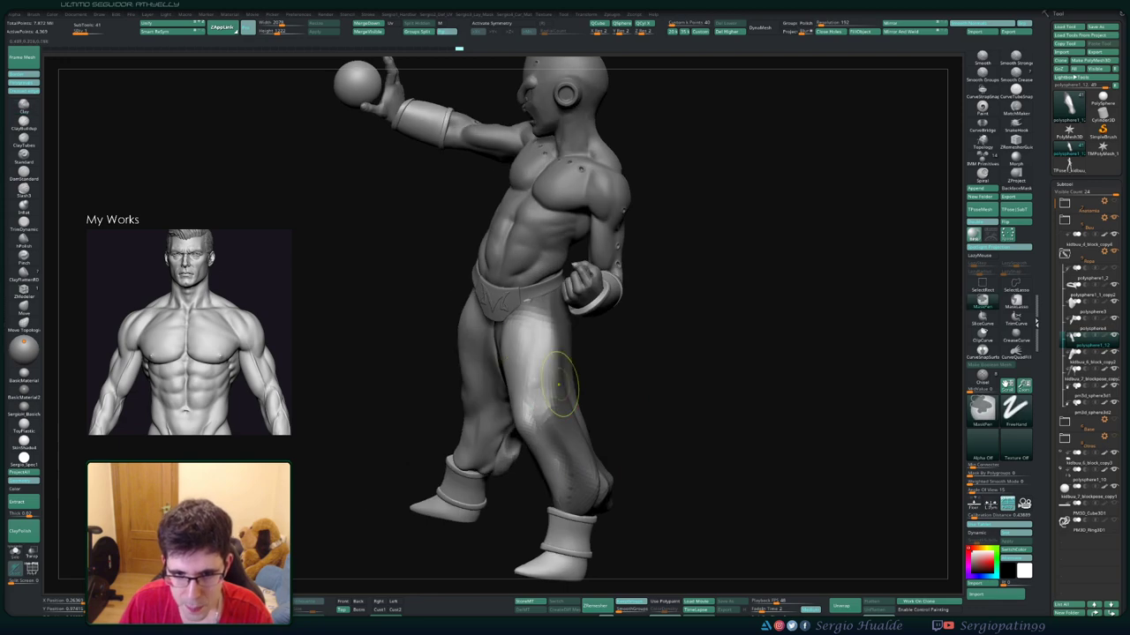
{"action": "left_click_drag", "start_coordinate": [618, 406], "coordinate": [565, 397]}
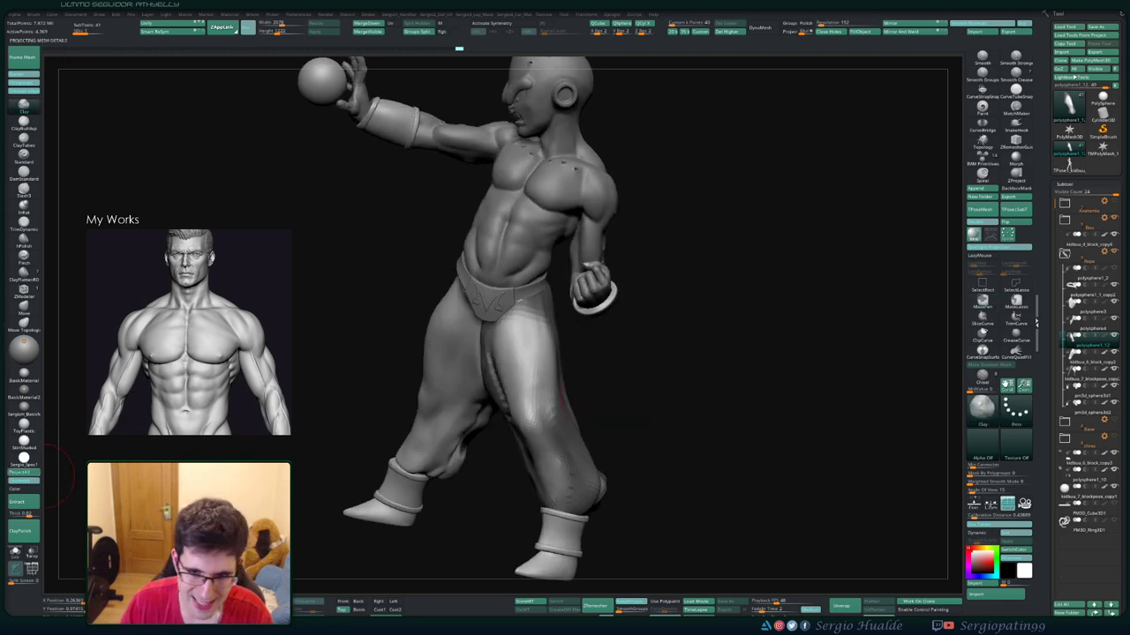
{"action": "left_click_drag", "start_coordinate": [534, 309], "coordinate": [552, 367]}
{"action": "mouse_move", "coordinate": [613, 391]}
{"action": "left_mouse_down"}
{"action": "mouse_move", "coordinate": [636, 397]}
{"action": "mouse_move", "coordinate": [618, 388]}
{"action": "left_mouse_up"}
{"action": "left_click_drag", "start_coordinate": [547, 300], "coordinate": [587, 373], "text": "ctrl"}
{"action": "left_click_drag", "start_coordinate": [534, 313], "coordinate": [551, 362], "text": "ctrl+alt"}
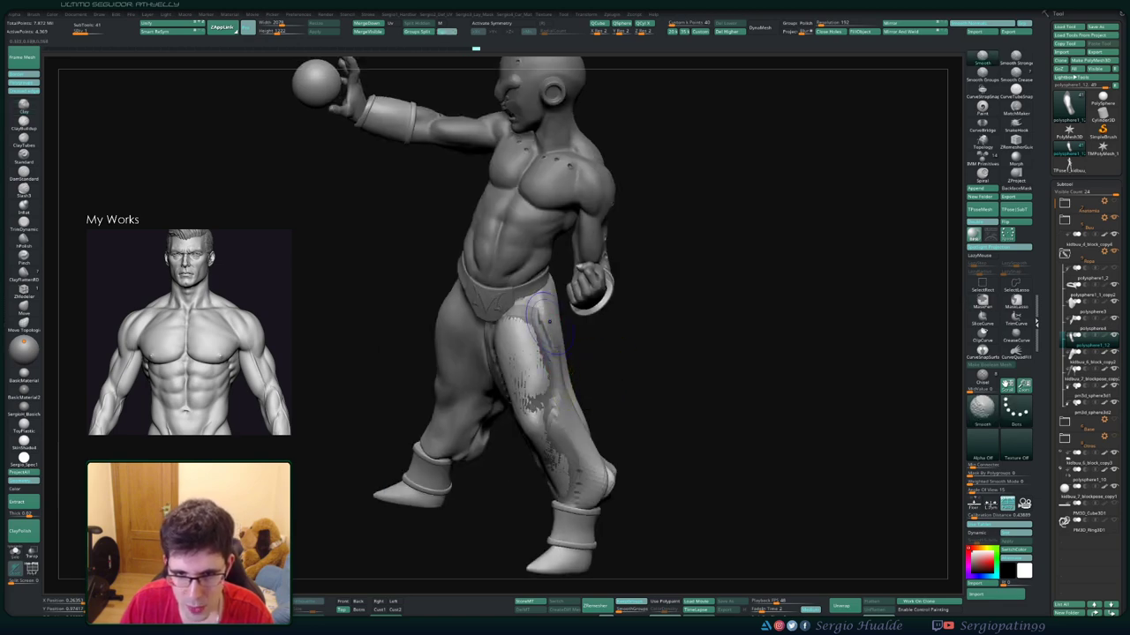
{"action": "left_click_drag", "start_coordinate": [564, 445], "coordinate": [551, 463]}
Frame the figure, select the Move brush (BMV), orbit around, and activate another subtool
{"action": "key", "text": "f"}
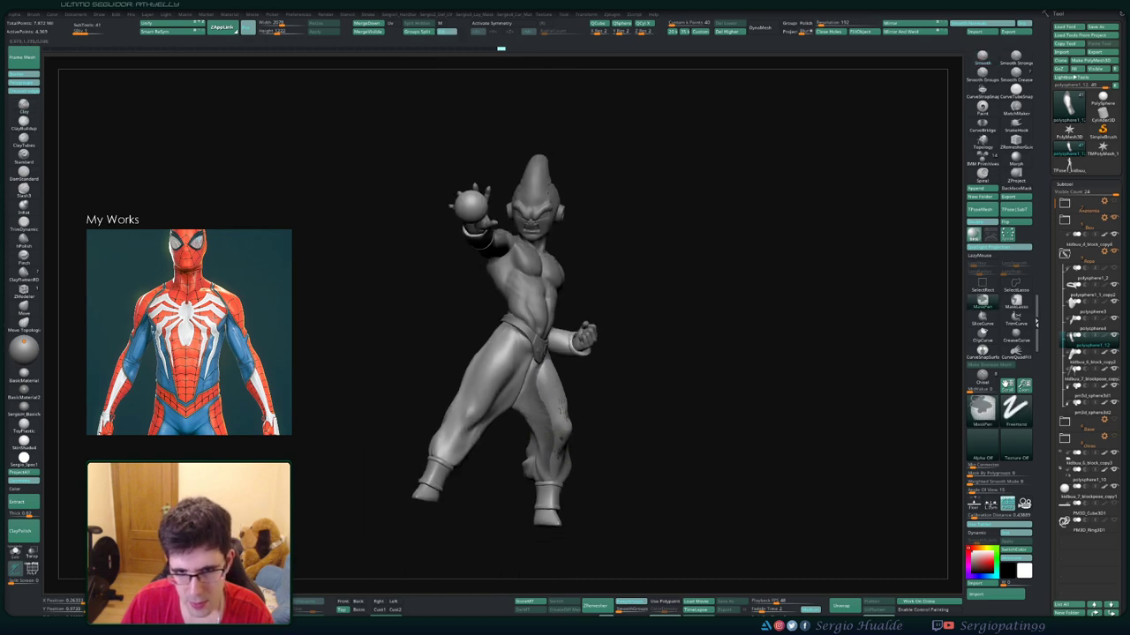
{"action": "mouse_move", "coordinate": [556, 402]}
{"action": "left_mouse_down"}
{"action": "mouse_move", "coordinate": [574, 414]}
{"action": "mouse_move", "coordinate": [565, 444]}
{"action": "mouse_move", "coordinate": [525, 411]}
{"action": "mouse_move", "coordinate": [565, 458]}
{"action": "left_mouse_up"}
{"action": "key", "text": "b"}
{"action": "key", "text": "m"}
{"action": "key", "text": "v"}
{"action": "mouse_move", "coordinate": [572, 403]}
{"action": "left_mouse_down"}
{"action": "mouse_move", "coordinate": [564, 441]}
{"action": "mouse_move", "coordinate": [606, 441]}
{"action": "mouse_move", "coordinate": [625, 423]}
{"action": "mouse_move", "coordinate": [620, 441]}
{"action": "mouse_move", "coordinate": [547, 437]}
{"action": "mouse_move", "coordinate": [565, 415]}
{"action": "mouse_move", "coordinate": [609, 414]}
{"action": "left_mouse_up"}
{"action": "scroll", "coordinate": [547, 437], "scroll_direction": "up", "scroll_amount": 2}
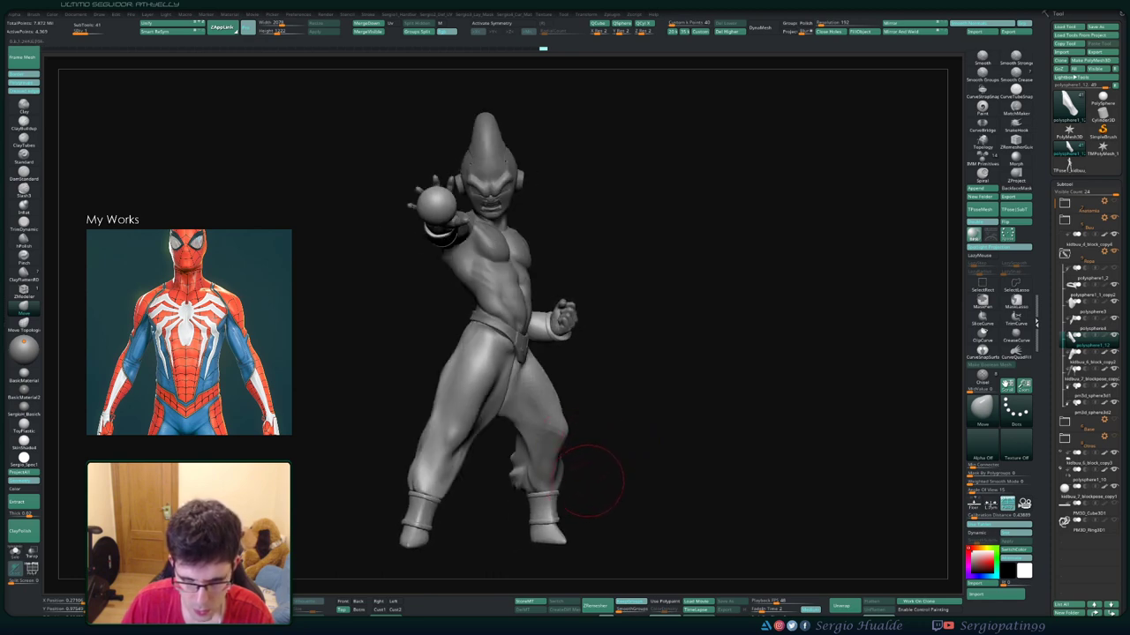
{"action": "mouse_move", "coordinate": [591, 481]}
{"action": "left_mouse_down"}
{"action": "mouse_move", "coordinate": [512, 466]}
{"action": "mouse_move", "coordinate": [598, 485]}
{"action": "mouse_move", "coordinate": [578, 480]}
{"action": "mouse_move", "coordinate": [592, 479]}
{"action": "mouse_move", "coordinate": [611, 436]}
{"action": "left_mouse_up"}
{"action": "mouse_move", "coordinate": [479, 438]}
{"action": "left_mouse_down"}
{"action": "mouse_move", "coordinate": [490, 429]}
{"action": "mouse_move", "coordinate": [475, 473]}
{"action": "mouse_move", "coordinate": [522, 470]}
{"action": "left_mouse_up"}
{"action": "left_click", "coordinate": [485, 433], "text": "alt"}
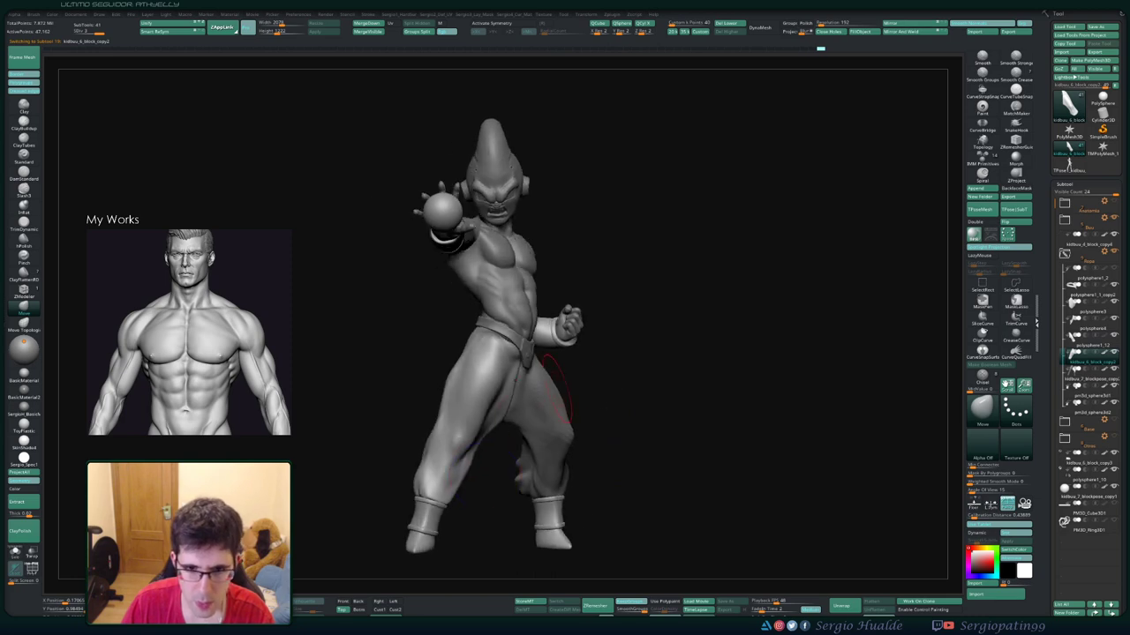
Zoom and orbit around the near thigh, set up smoothing, and select the Standard brush (BST)
{"action": "left_click_drag", "start_coordinate": [490, 423], "coordinate": [499, 397]}
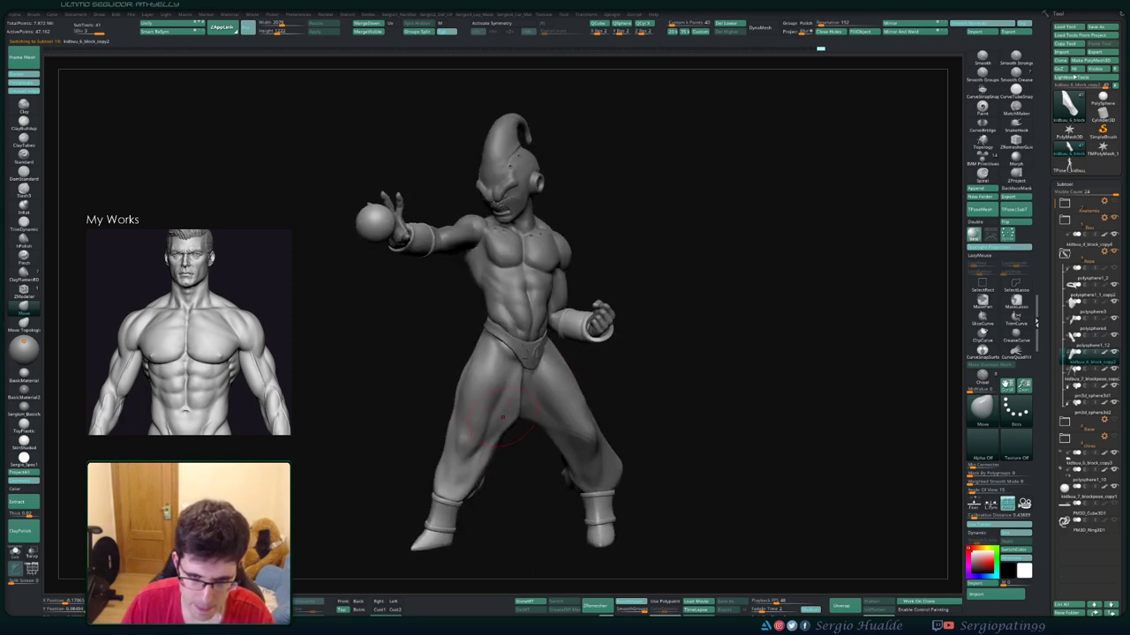
{"action": "scroll", "coordinate": [498, 396], "scroll_direction": "up", "scroll_amount": 5}
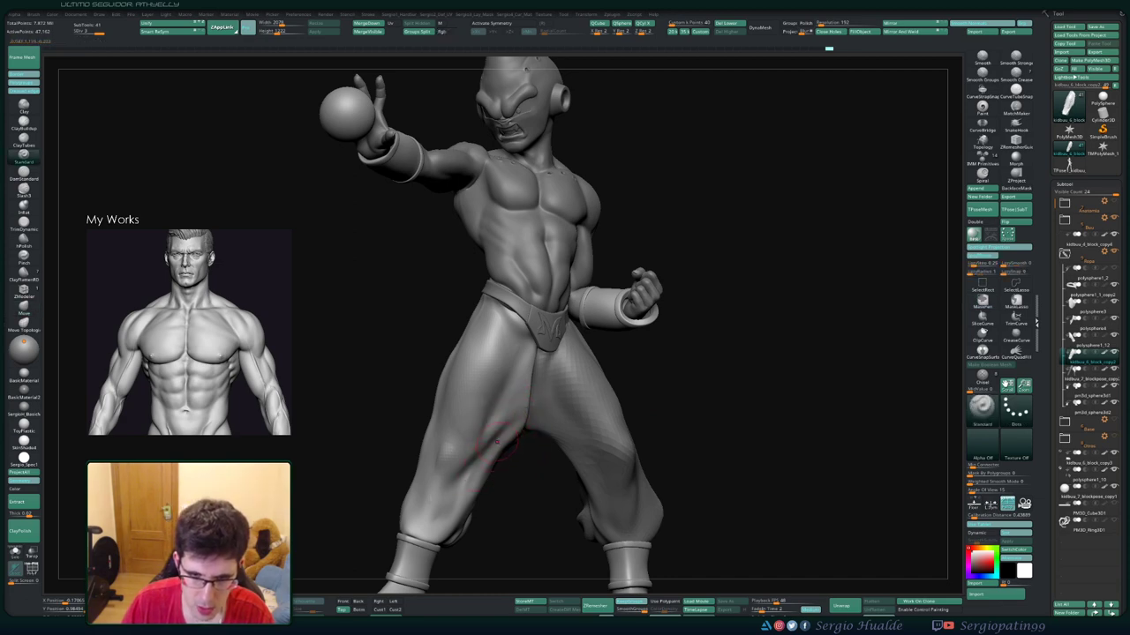
{"action": "mouse_move", "coordinate": [509, 425]}
{"action": "left_mouse_down"}
{"action": "mouse_move", "coordinate": [459, 473]}
{"action": "mouse_move", "coordinate": [499, 485]}
{"action": "left_mouse_up"}
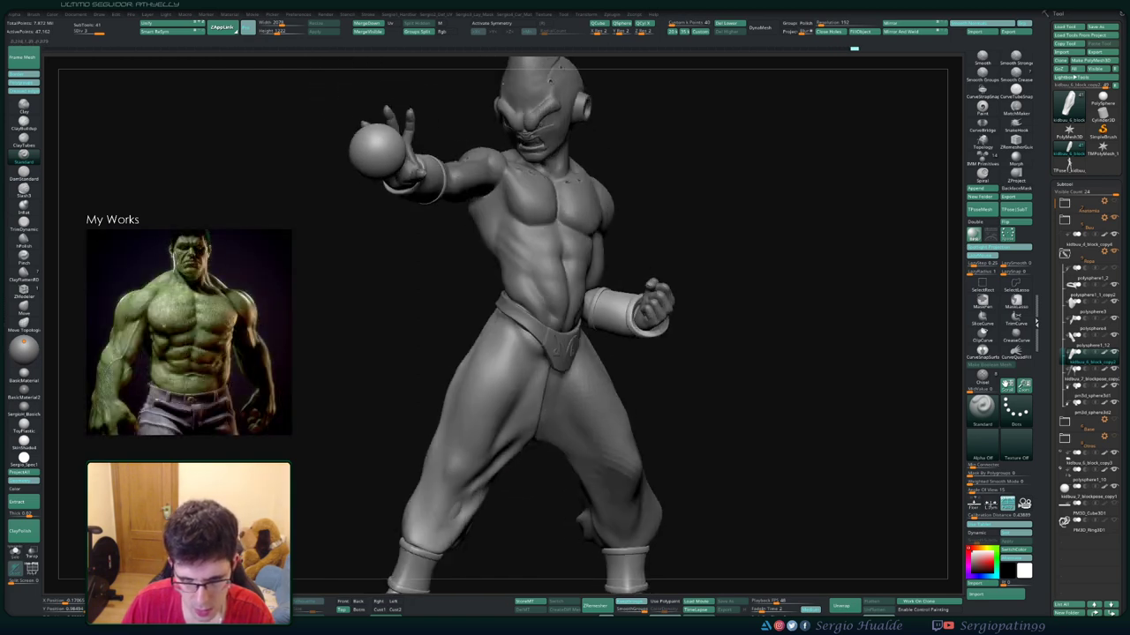
{"action": "key", "text": "s"}
{"action": "key", "text": "shift"}
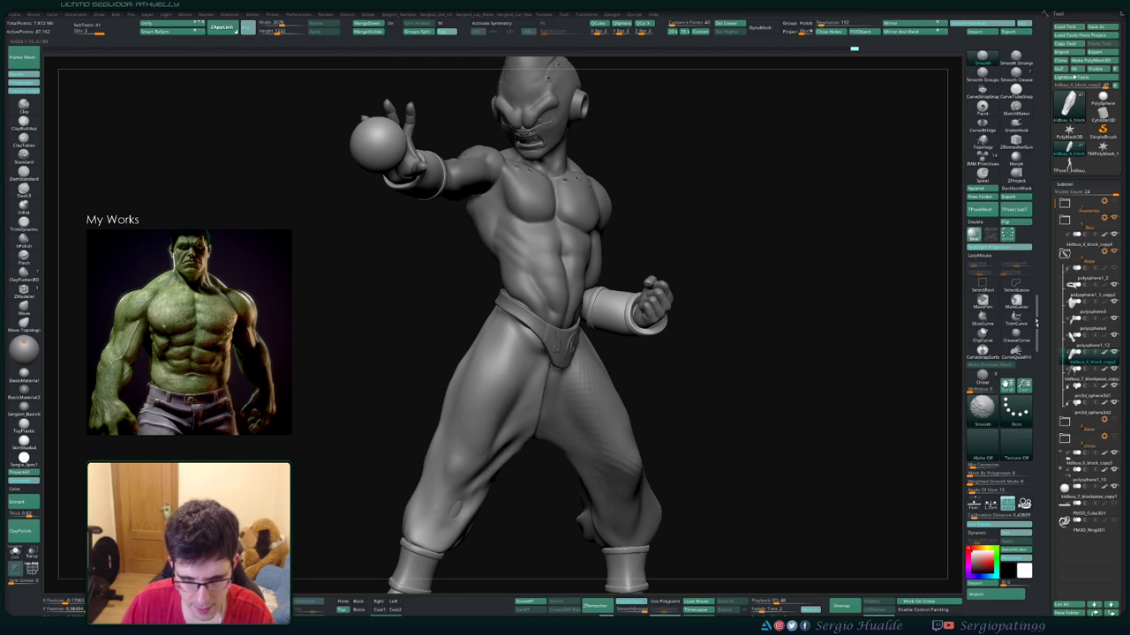
{"action": "mouse_move", "coordinate": [508, 452]}
{"action": "left_mouse_down"}
{"action": "mouse_move", "coordinate": [494, 490]}
{"action": "mouse_move", "coordinate": [448, 524]}
{"action": "mouse_move", "coordinate": [472, 485]}
{"action": "mouse_move", "coordinate": [461, 521]}
{"action": "mouse_move", "coordinate": [480, 519]}
{"action": "mouse_move", "coordinate": [498, 419]}
{"action": "mouse_move", "coordinate": [540, 432]}
{"action": "mouse_move", "coordinate": [540, 459]}
{"action": "mouse_move", "coordinate": [463, 356]}
{"action": "left_mouse_up"}
{"action": "key", "text": "b"}
{"action": "key", "text": "s"}
{"action": "key", "text": "t"}
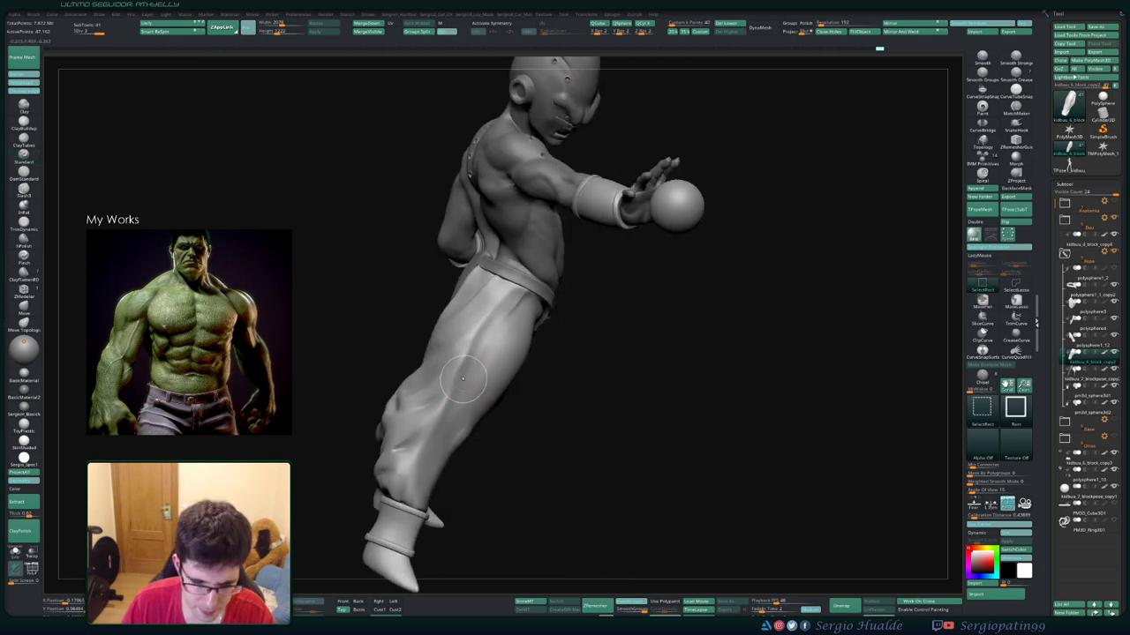
Switch to the TrimDynamic brush (B, T, D) and flatten the pants, turning the figure front-on
{"action": "key", "text": "b"}
{"action": "key", "text": "t"}
{"action": "key", "text": "d"}
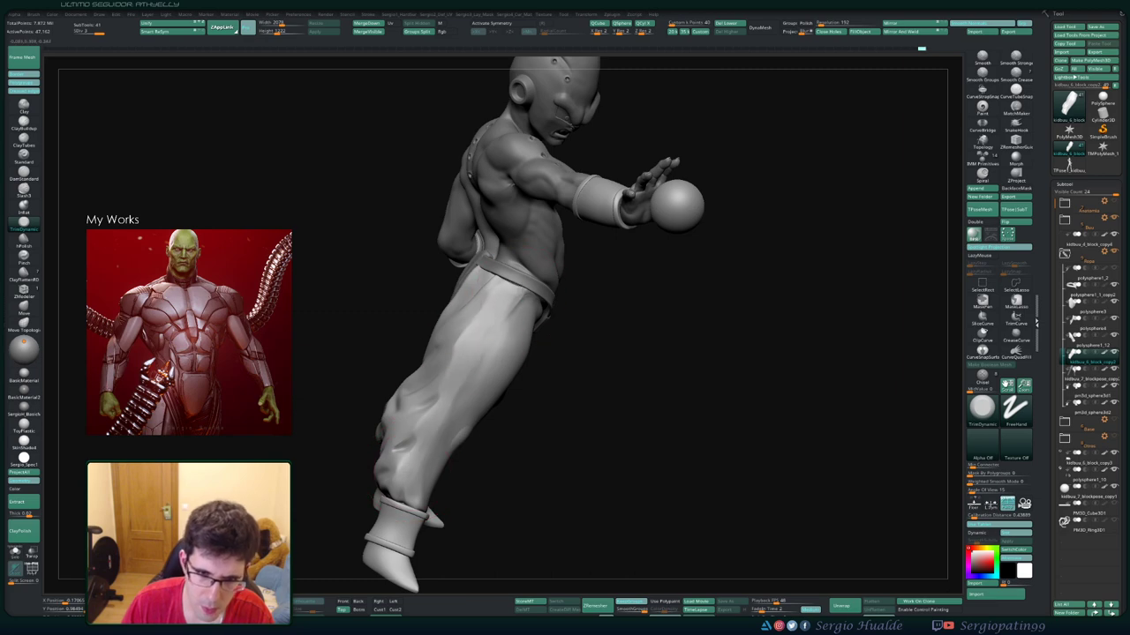
{"action": "mouse_move", "coordinate": [759, 379]}
{"action": "left_mouse_down"}
{"action": "mouse_move", "coordinate": [449, 388]}
{"action": "mouse_move", "coordinate": [445, 369]}
{"action": "left_mouse_up"}
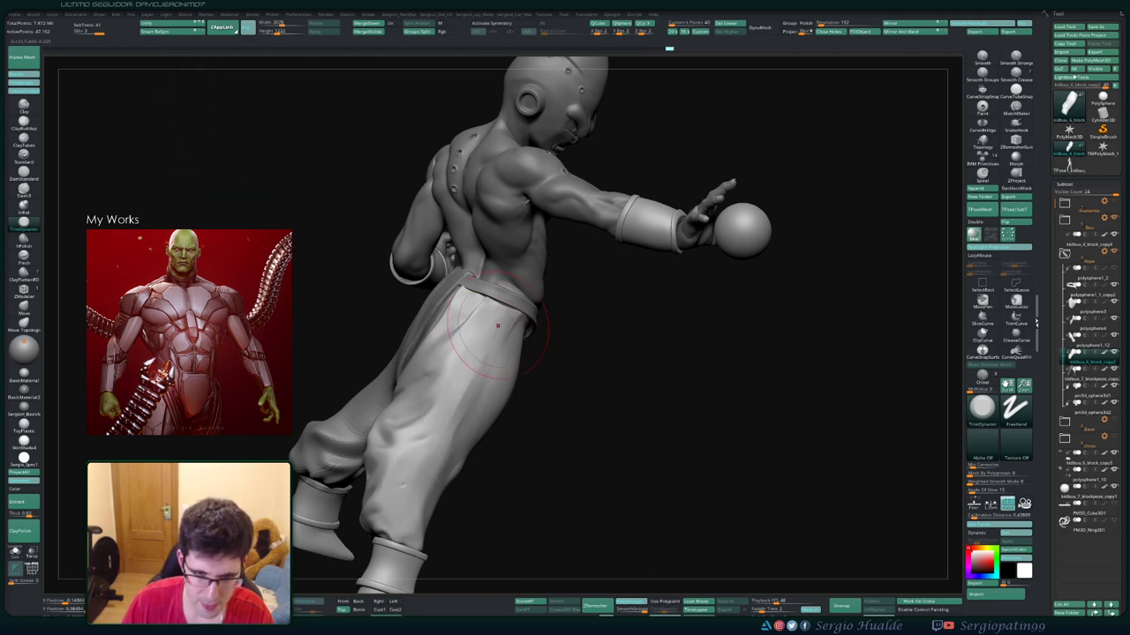
{"action": "mouse_move", "coordinate": [447, 534]}
{"action": "left_mouse_down"}
{"action": "mouse_move", "coordinate": [432, 503]}
{"action": "mouse_move", "coordinate": [437, 538]}
{"action": "mouse_move", "coordinate": [419, 554]}
{"action": "mouse_move", "coordinate": [440, 517]}
{"action": "left_mouse_up"}
With the Move brush (B, M, V), reshape the pants' back and sides, orbiting between back and front
{"action": "key", "text": "b"}
{"action": "key", "text": "m"}
{"action": "key", "text": "v"}
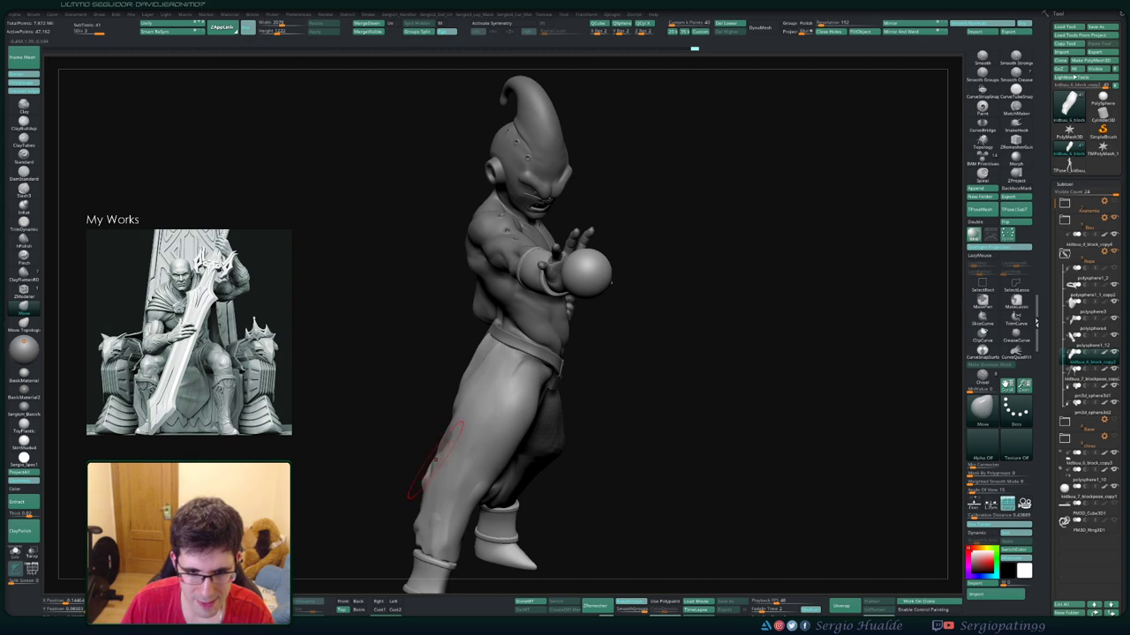
{"action": "left_click_drag", "start_coordinate": [430, 454], "coordinate": [468, 465]}
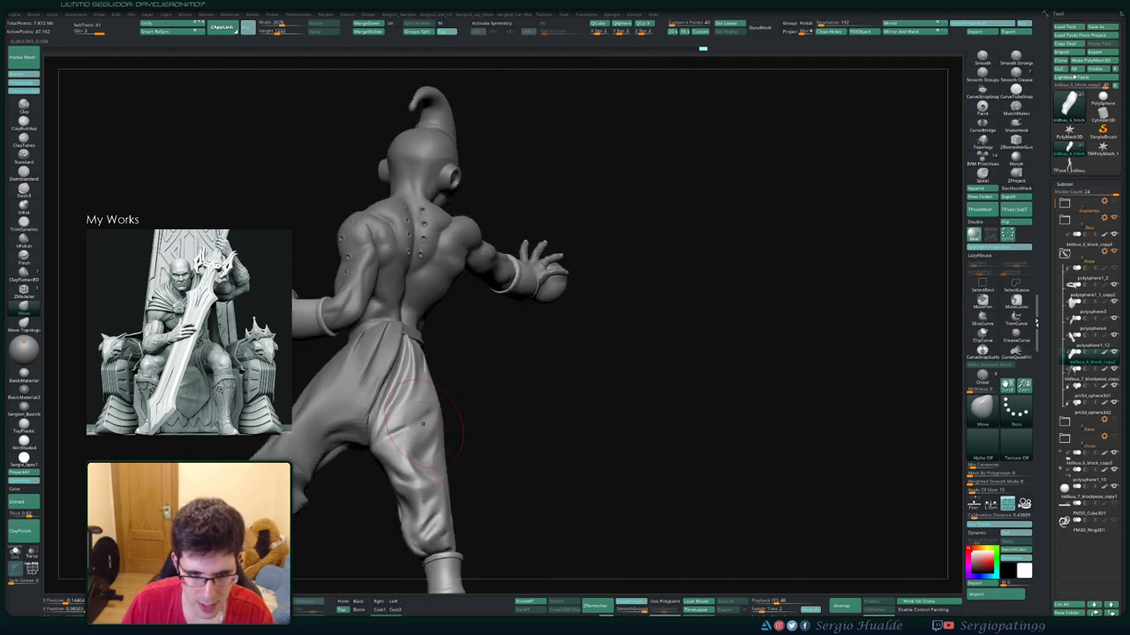
{"action": "left_click_drag", "start_coordinate": [423, 428], "coordinate": [430, 383]}
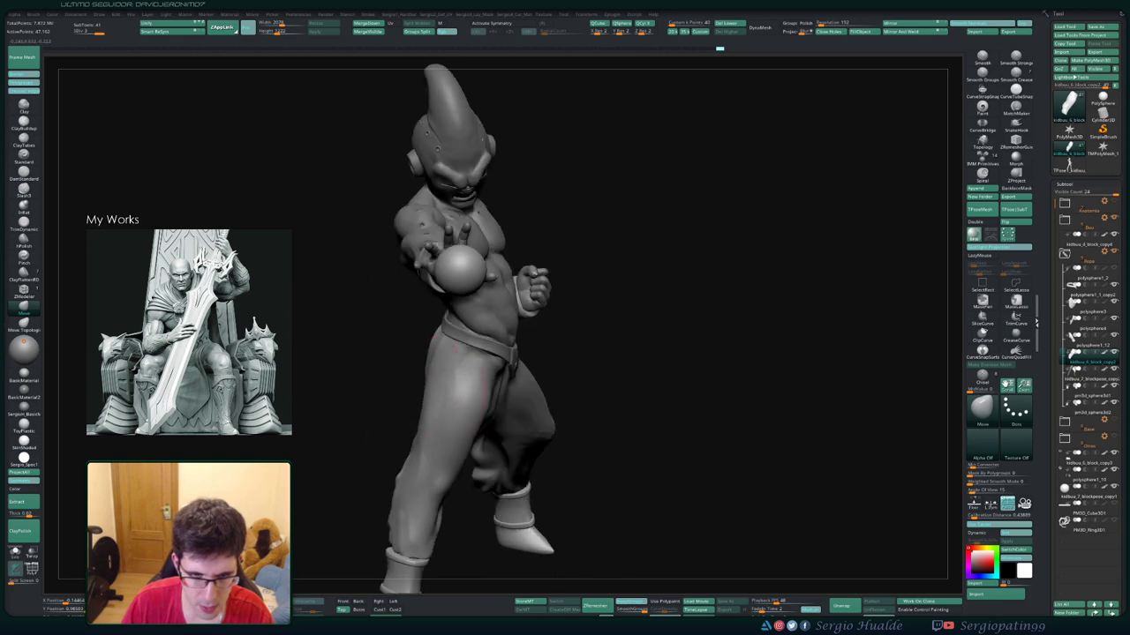
{"action": "left_click_drag", "start_coordinate": [424, 360], "coordinate": [463, 388]}
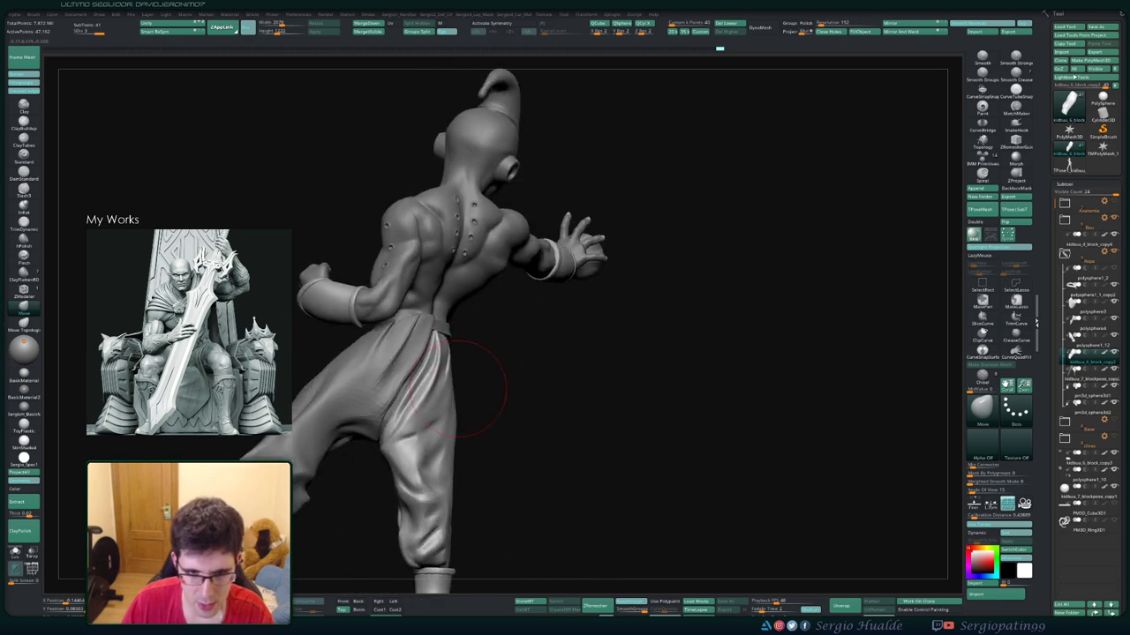
{"action": "left_click_drag", "start_coordinate": [454, 428], "coordinate": [488, 465]}
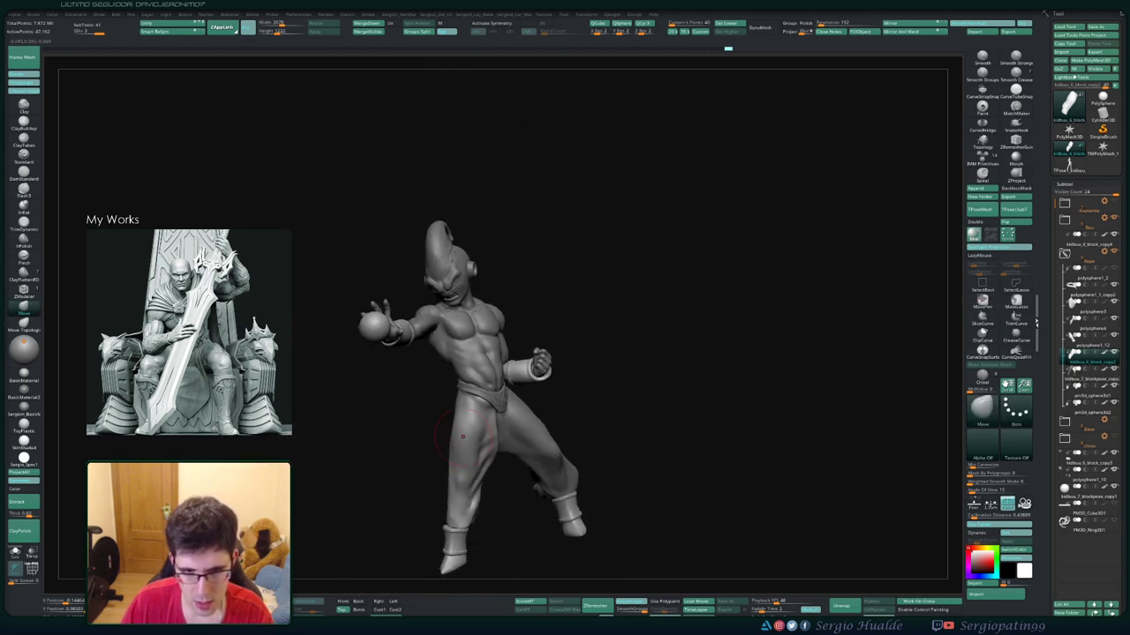
{"action": "mouse_move", "coordinate": [590, 426]}
{"action": "left_mouse_down"}
{"action": "mouse_move", "coordinate": [531, 392]}
{"action": "mouse_move", "coordinate": [521, 432]}
{"action": "left_mouse_up"}
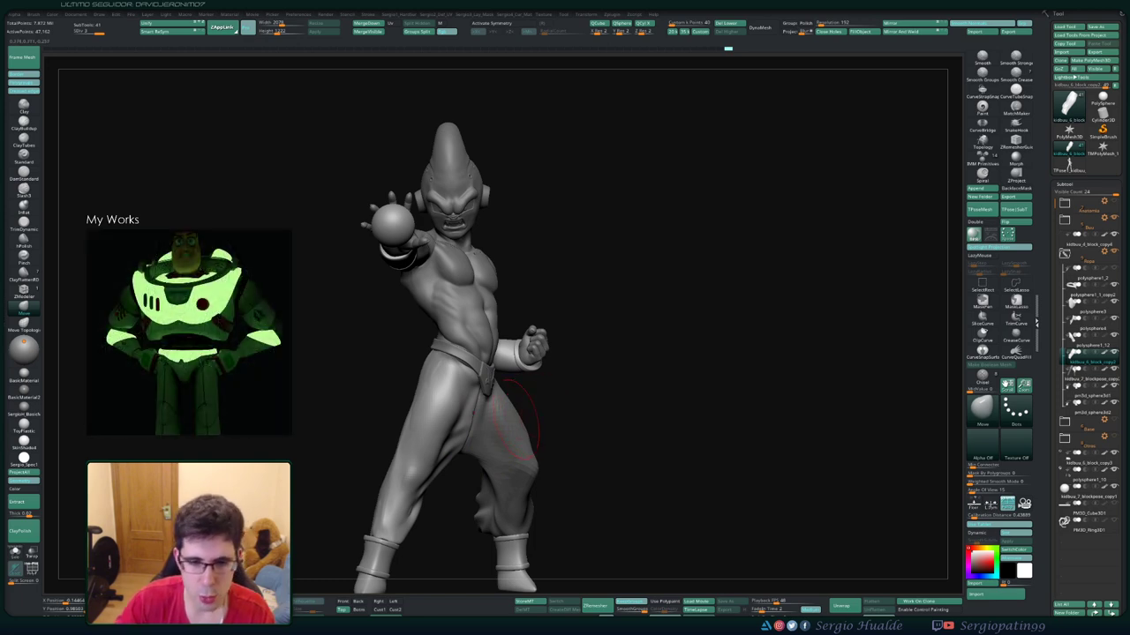
Zoom in close to inspect the legs, then pull back out to the full figure
{"action": "right_click_drag", "start_coordinate": [587, 347], "coordinate": [564, 318], "text": "ctrl"}
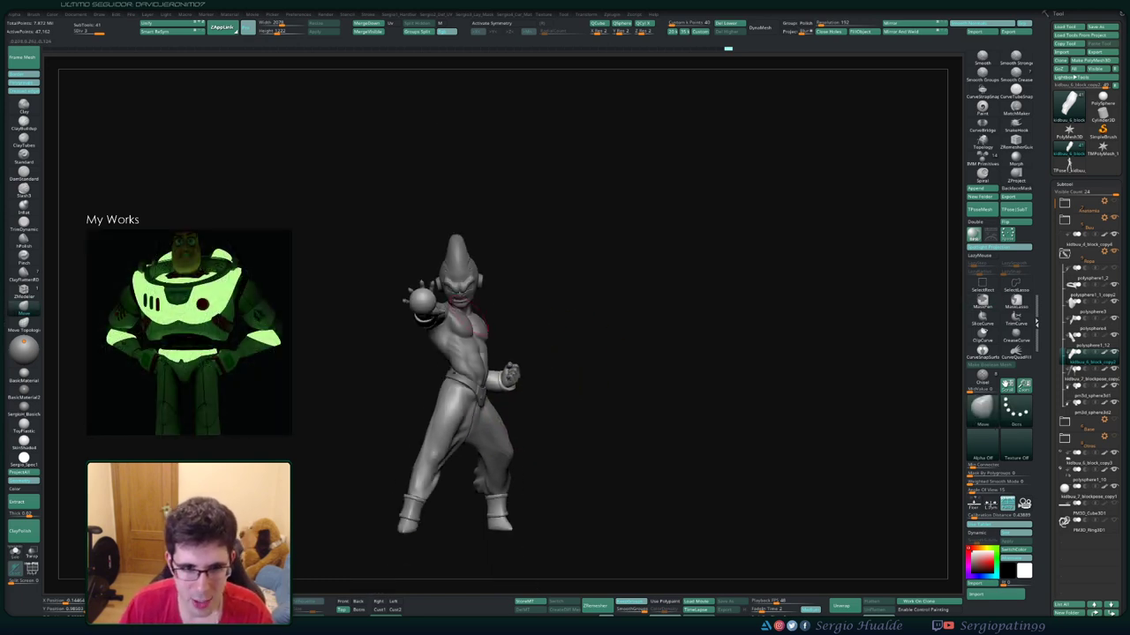
{"action": "right_click_drag", "start_coordinate": [441, 345], "coordinate": [459, 369]}
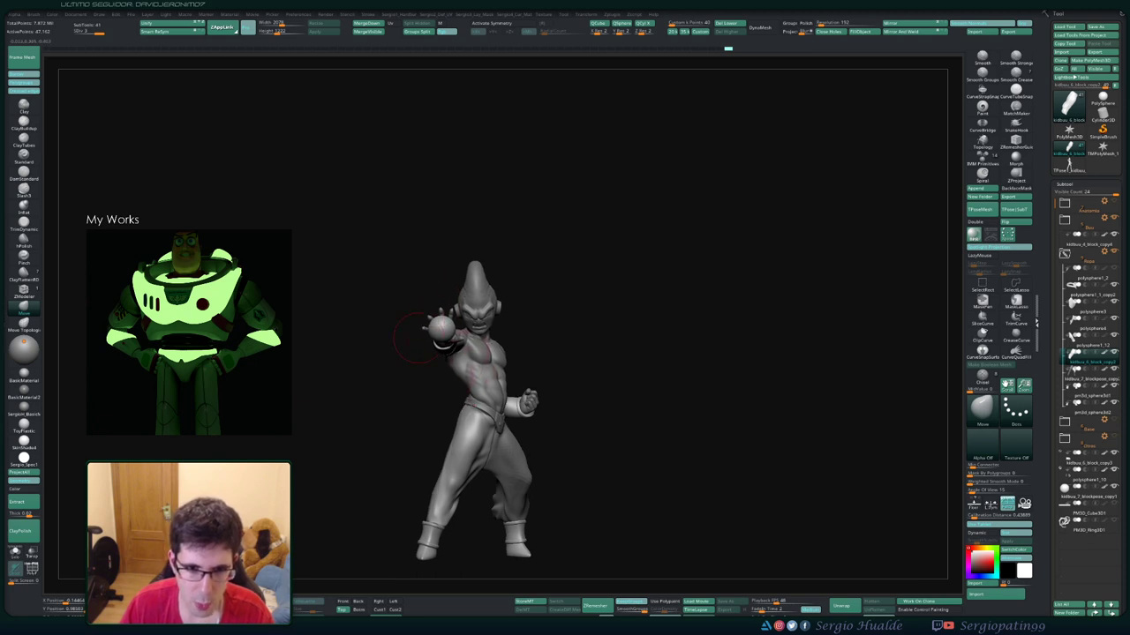
{"action": "mouse_move", "coordinate": [433, 327]}
{"action": "right_mouse_down", "text": "ctrl"}
{"action": "mouse_move", "coordinate": [444, 426]}
{"action": "mouse_move", "coordinate": [449, 247]}
{"action": "mouse_move", "coordinate": [459, 422]}
{"action": "mouse_move", "coordinate": [529, 397]}
{"action": "mouse_move", "coordinate": [477, 422]}
{"action": "mouse_move", "coordinate": [547, 415]}
{"action": "right_mouse_up", "text": "ctrl"}
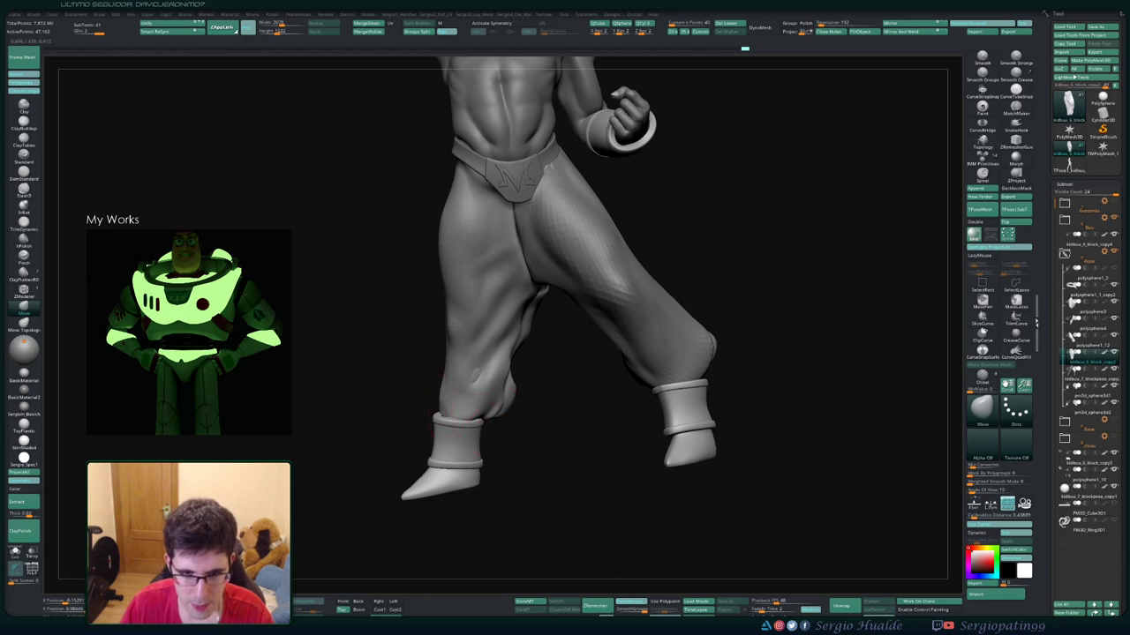
{"action": "mouse_move", "coordinate": [442, 400]}
{"action": "right_mouse_down"}
{"action": "mouse_move", "coordinate": [461, 333]}
{"action": "mouse_move", "coordinate": [545, 407]}
{"action": "mouse_move", "coordinate": [525, 447]}
{"action": "mouse_move", "coordinate": [579, 419]}
{"action": "right_mouse_up"}
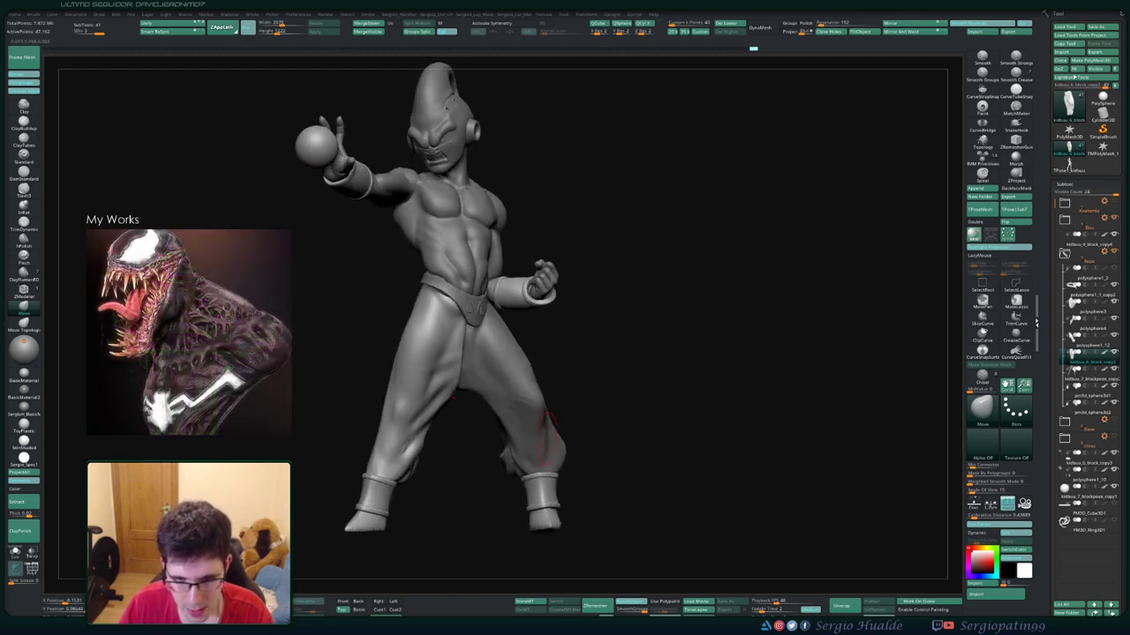
Save the posed sculpt with Ctrl+S, turn to a frontal view and select another subtool
{"action": "key", "text": "ctrl"}
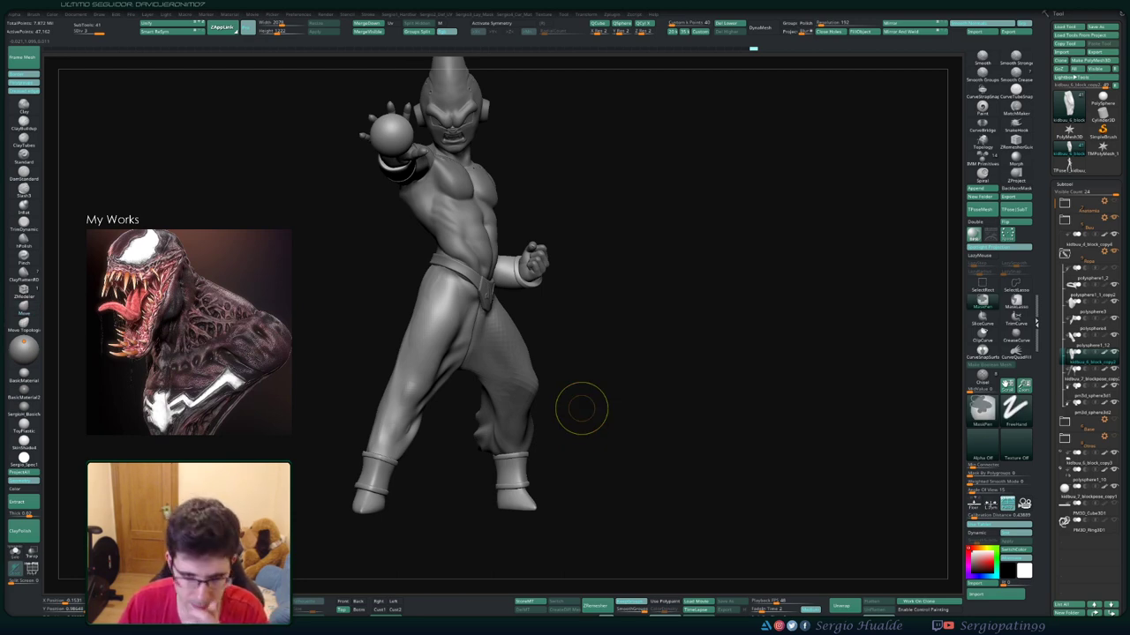
{"action": "key", "text": "ctrl+s"}
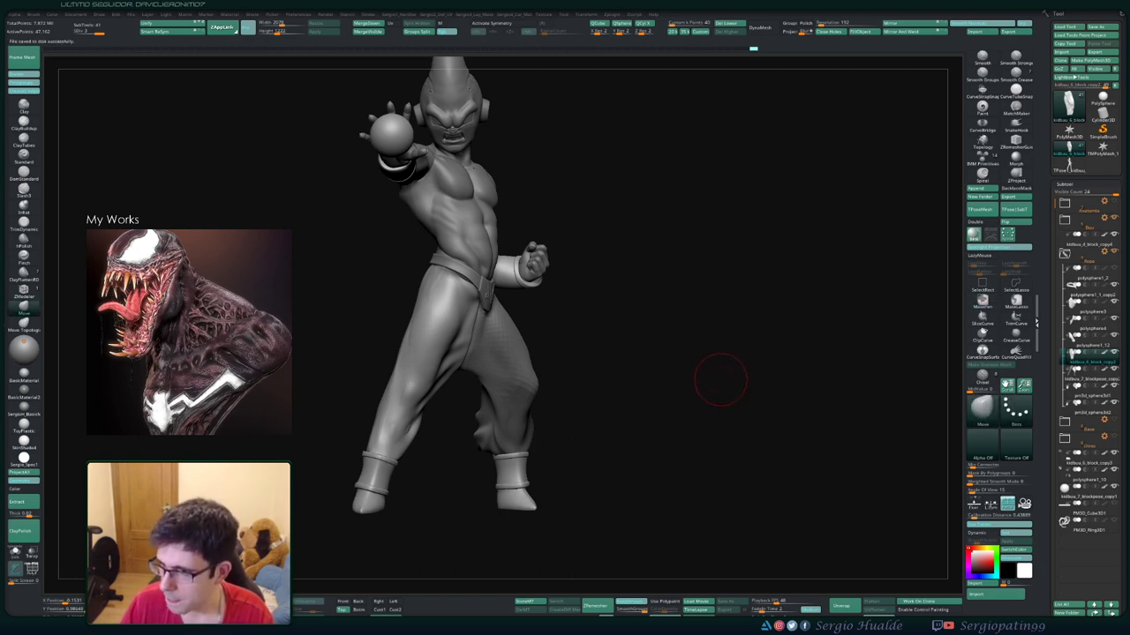
{"action": "left_click_drag", "start_coordinate": [726, 399], "coordinate": [710, 391]}
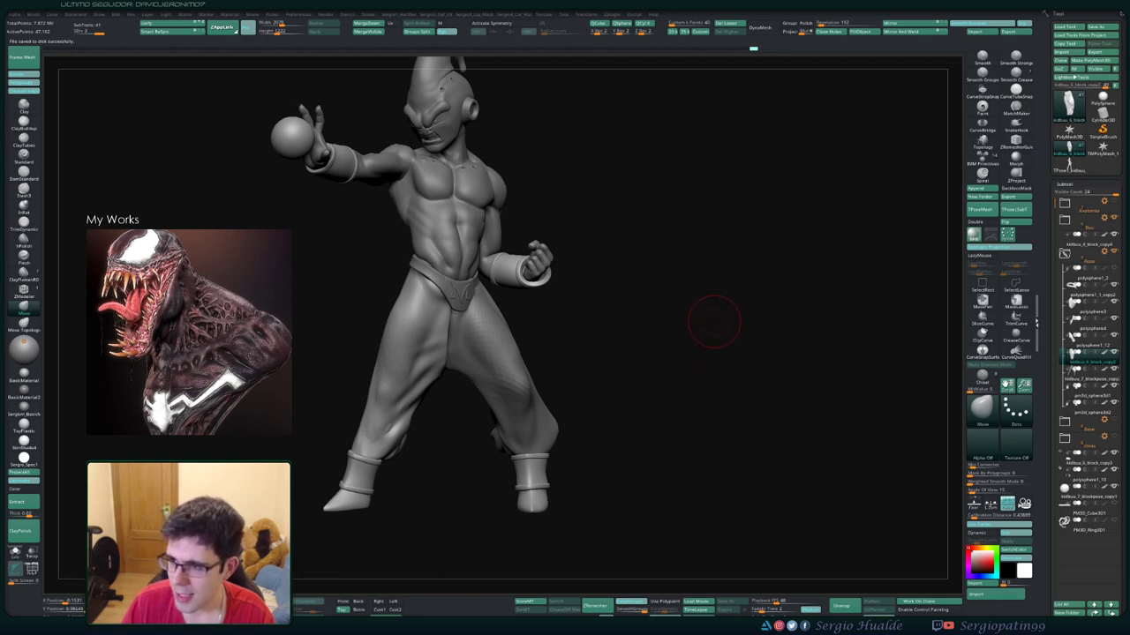
{"action": "left_click_drag", "start_coordinate": [708, 321], "coordinate": [712, 334]}
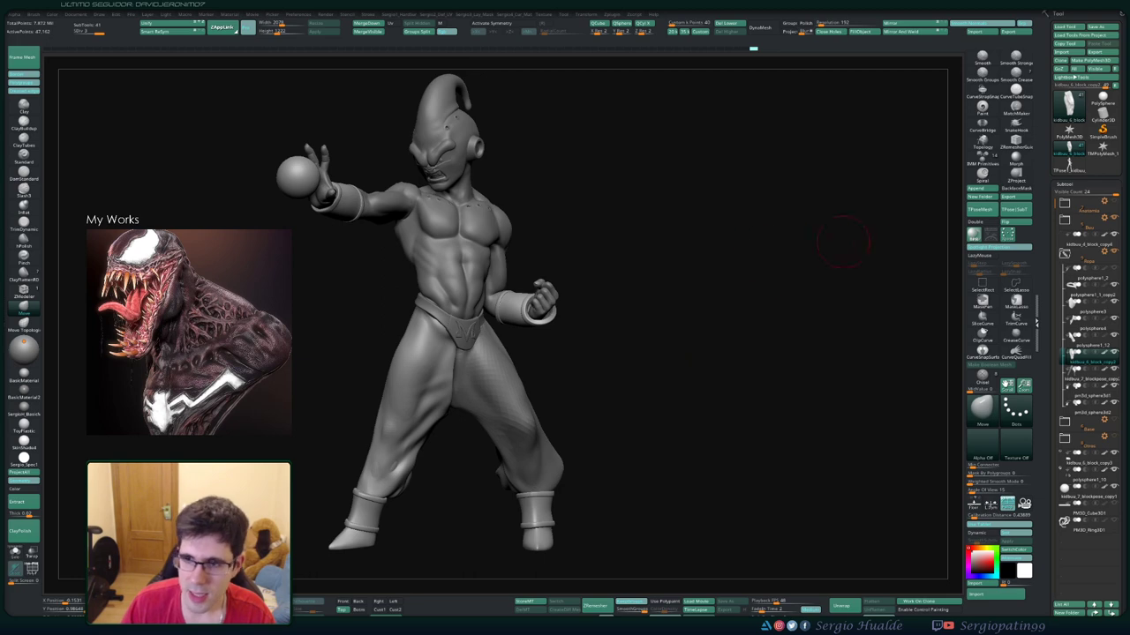
{"action": "left_click", "coordinate": [1085, 220]}
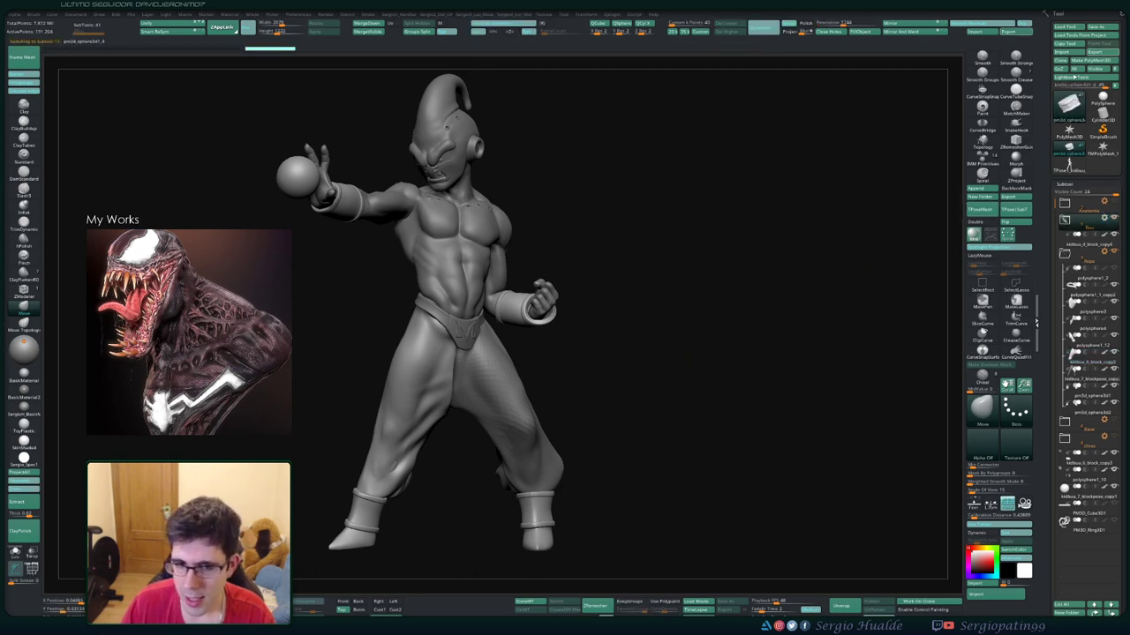
On the posable mesh, lasso-mask the figure, leaving the lower leg free
{"action": "key", "text": "Down"}
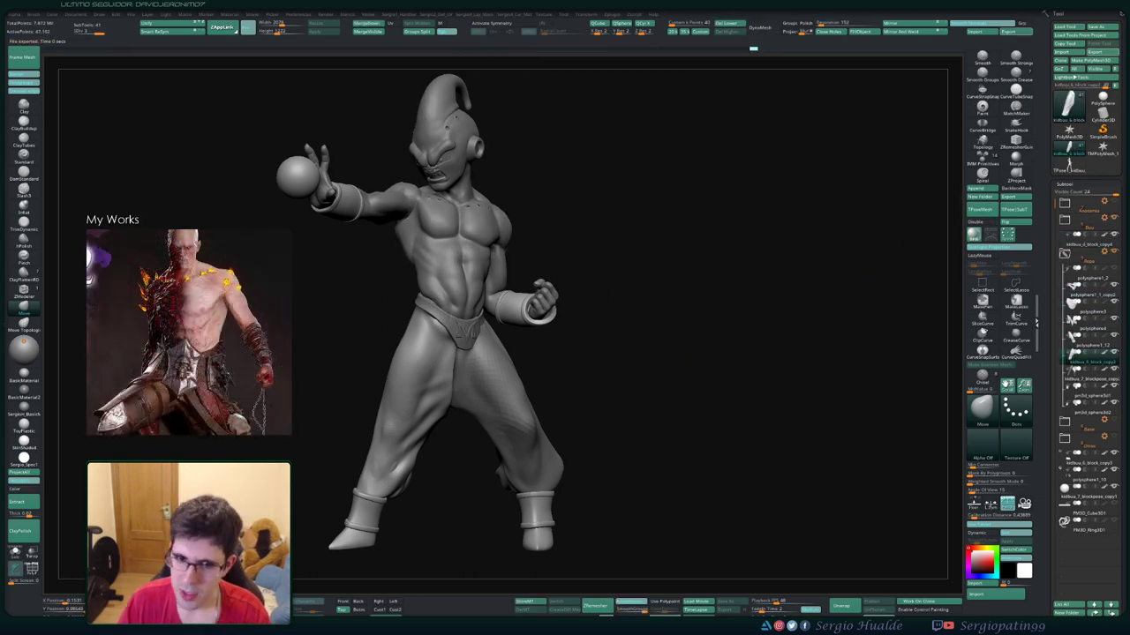
{"action": "key", "text": "Down"}
{"action": "key", "text": "Down"}
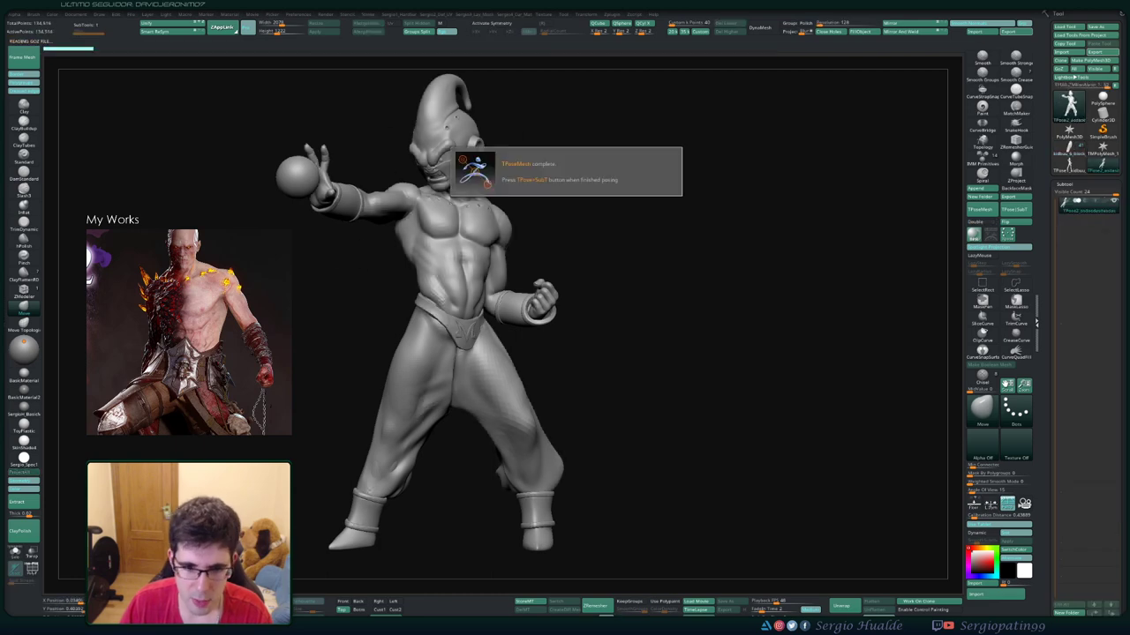
{"action": "left_click_drag", "start_coordinate": [750, 353], "coordinate": [724, 318]}
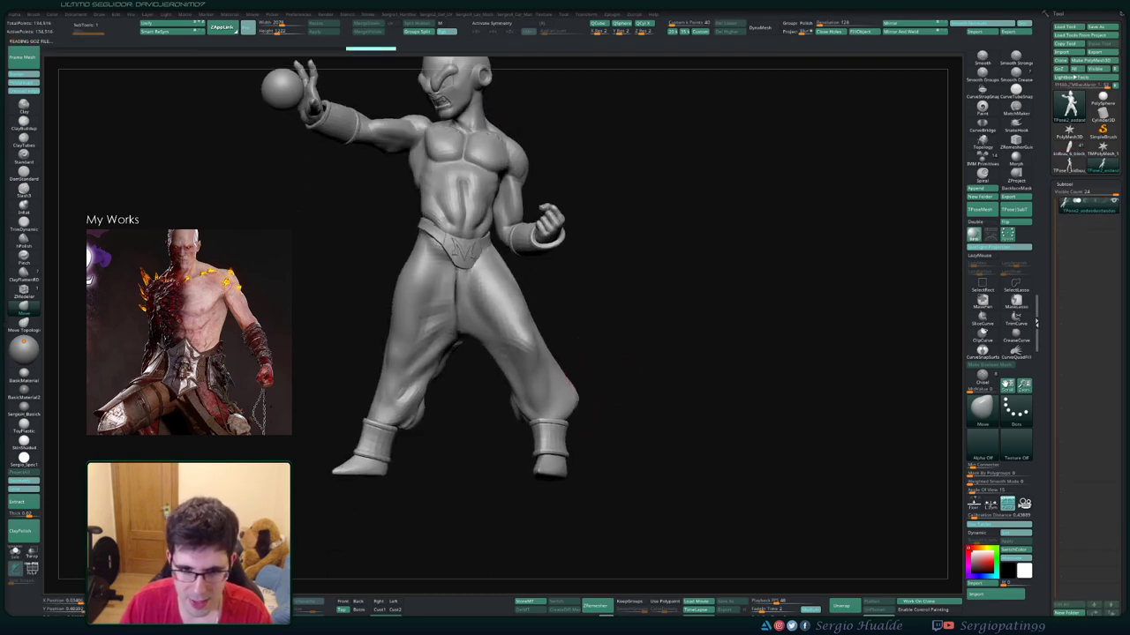
{"action": "left_click", "coordinate": [1016, 300], "text": "ctrl"}
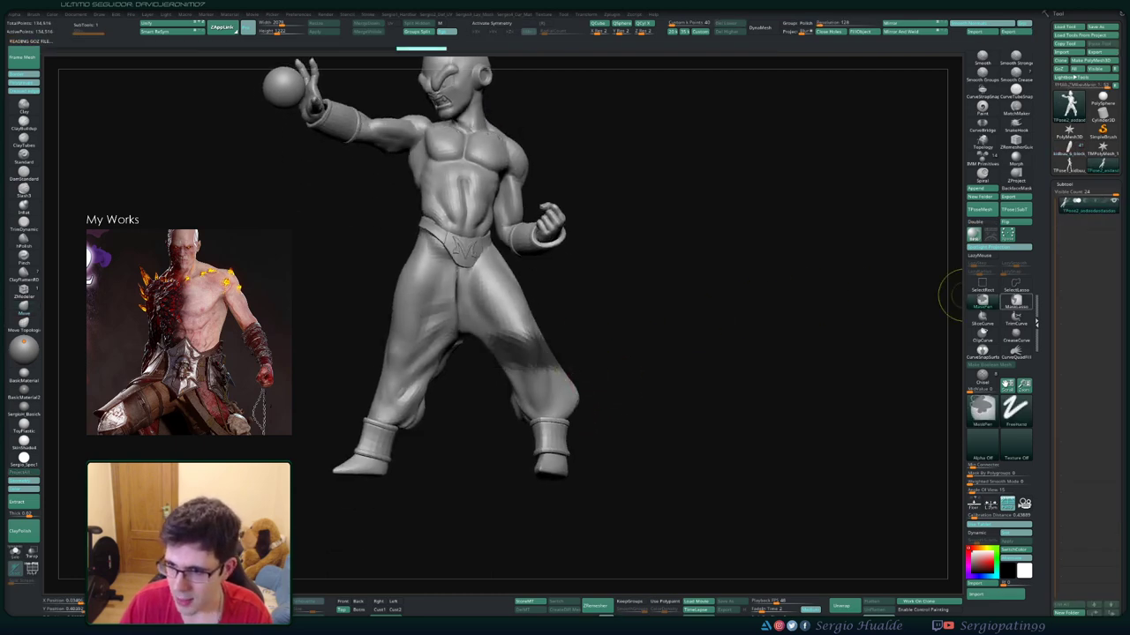
{"action": "left_click_drag", "start_coordinate": [583, 332], "coordinate": [529, 477]}
{"action": "key", "text": "w"}
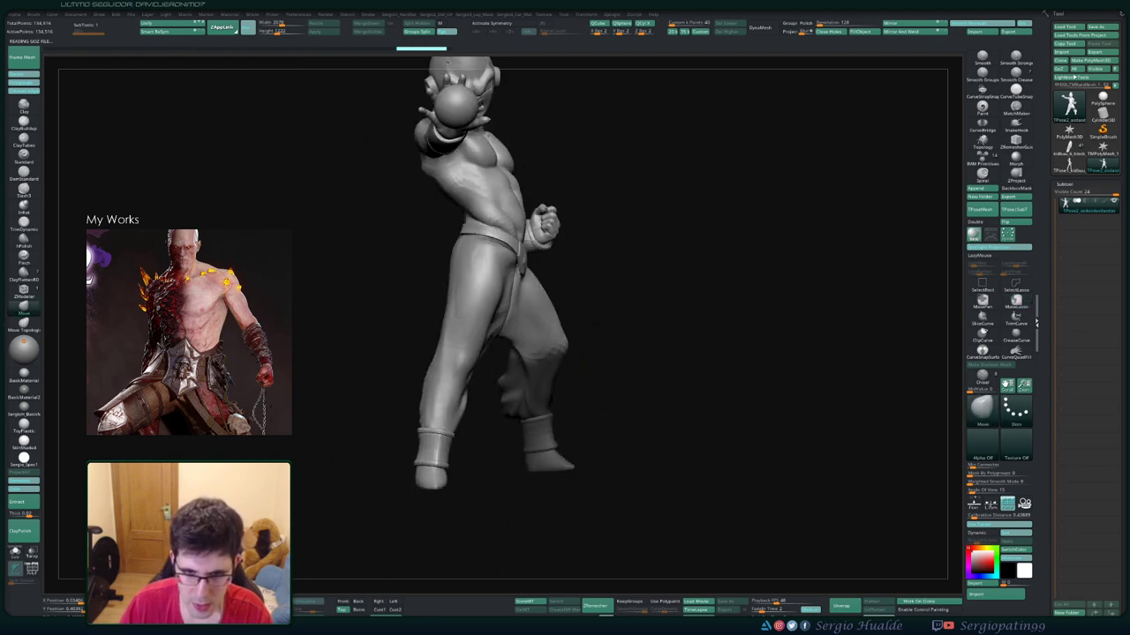
{"action": "left_click_drag", "start_coordinate": [705, 353], "coordinate": [430, 219]}
Rotate the lower leg at the knee so the foot swings outward and down
{"action": "left_click", "coordinate": [547, 362]}
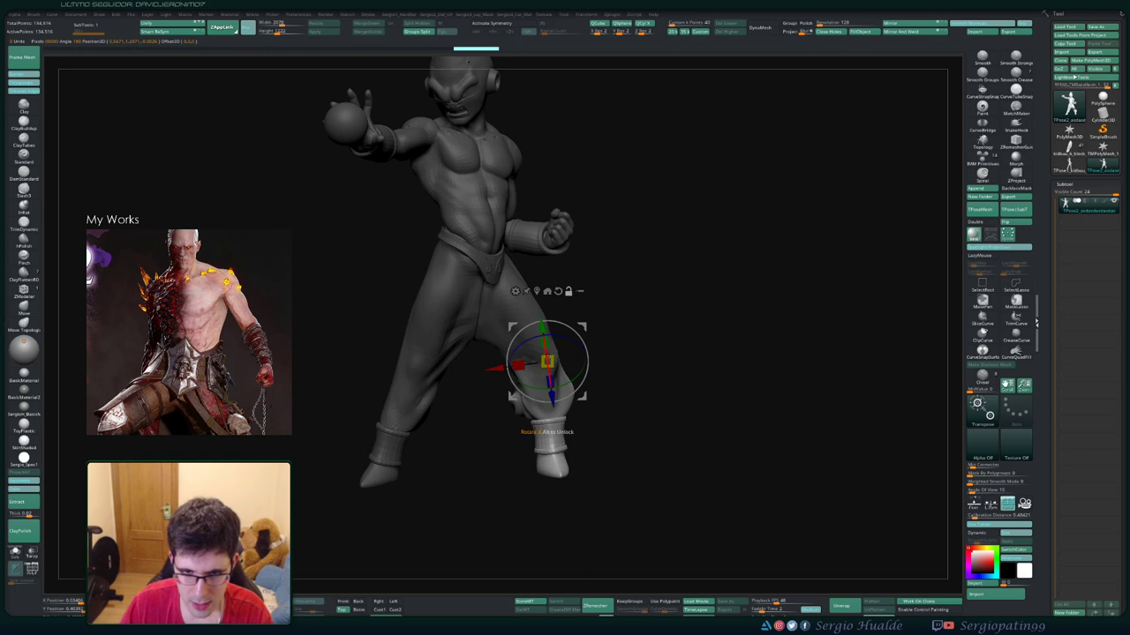
{"action": "left_click_drag", "start_coordinate": [547, 362], "coordinate": [552, 388]}
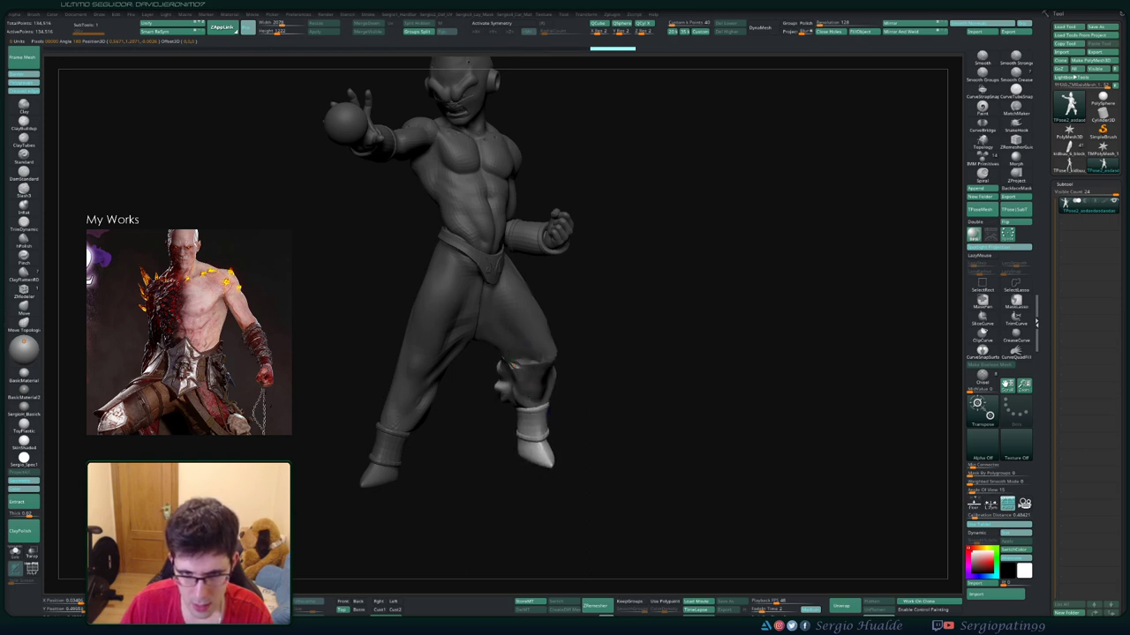
{"action": "left_click_drag", "start_coordinate": [706, 397], "coordinate": [750, 397]}
{"action": "left_click_drag", "start_coordinate": [578, 349], "coordinate": [582, 382]}
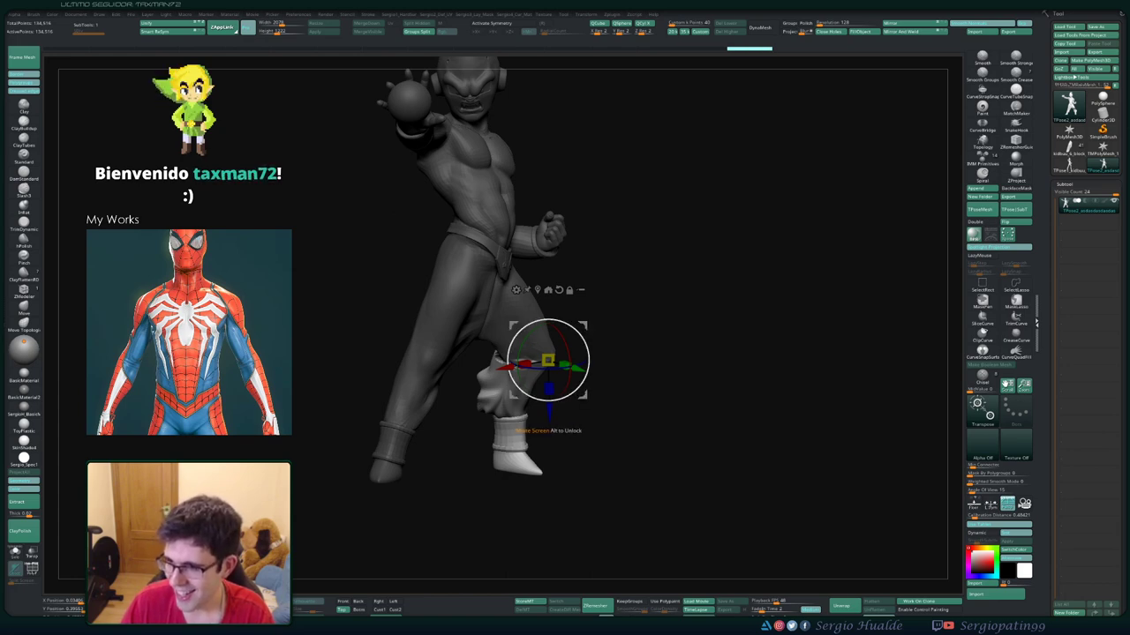
{"action": "scroll", "coordinate": [547, 362], "scroll_direction": "down", "scroll_amount": 1}
{"action": "scroll", "coordinate": [547, 362], "scroll_direction": "down", "scroll_amount": 2}
{"action": "scroll", "coordinate": [547, 362], "scroll_direction": "down", "scroll_amount": 1}
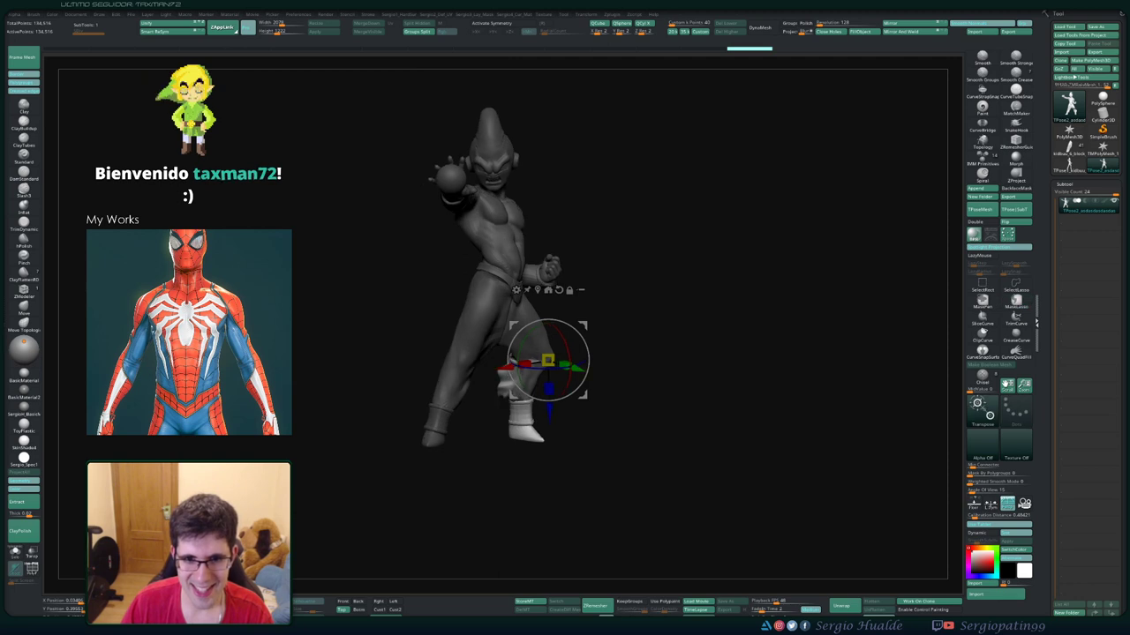
{"action": "mouse_move", "coordinate": [558, 346]}
{"action": "left_mouse_down"}
{"action": "mouse_move", "coordinate": [569, 381]}
{"action": "mouse_move", "coordinate": [530, 381]}
{"action": "left_mouse_up"}
Clear the mask and transfer the new pose to all subtools with TPose>SubT
{"action": "key", "text": "q"}
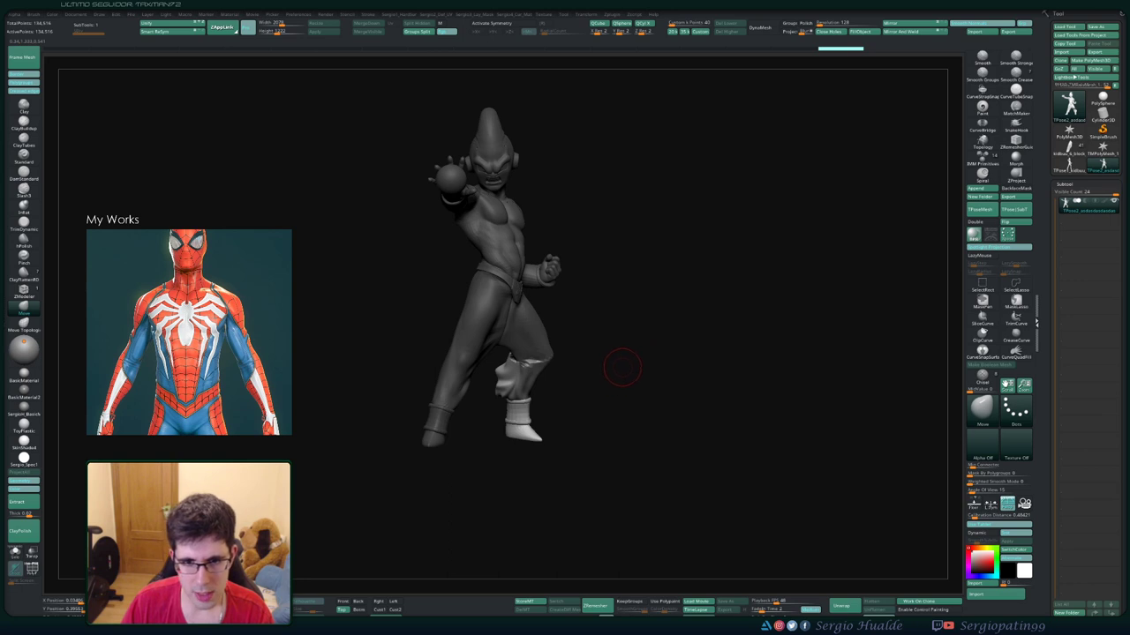
{"action": "left_click_drag", "start_coordinate": [622, 367], "coordinate": [613, 396]}
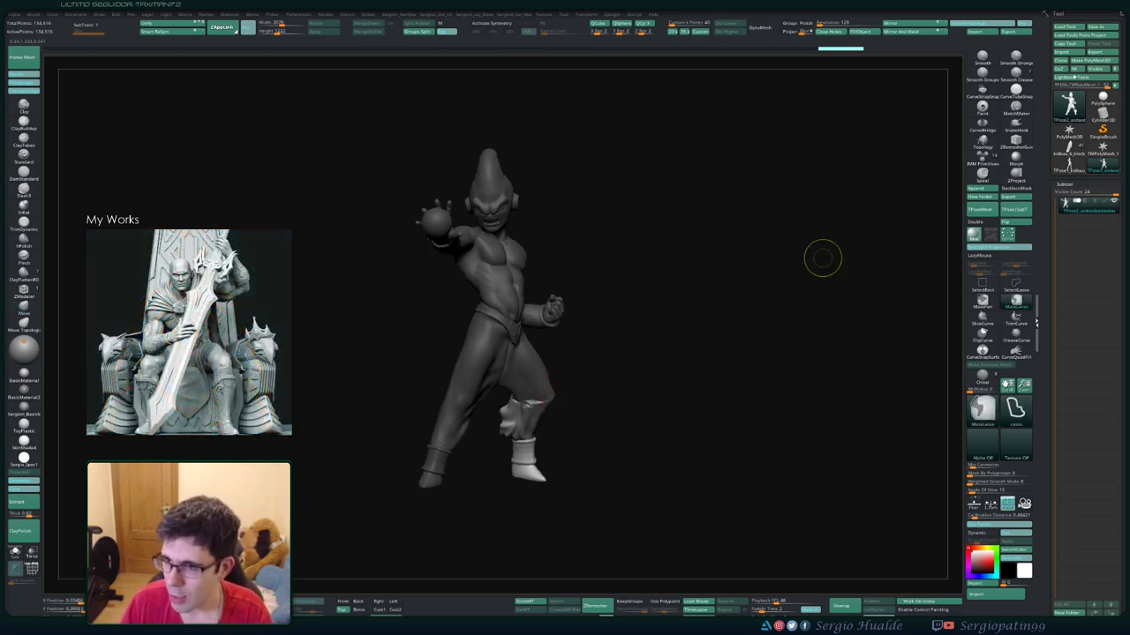
{"action": "left_click", "coordinate": [974, 234]}
{"action": "left_click_drag", "start_coordinate": [547, 415], "coordinate": [648, 310], "text": "alt"}
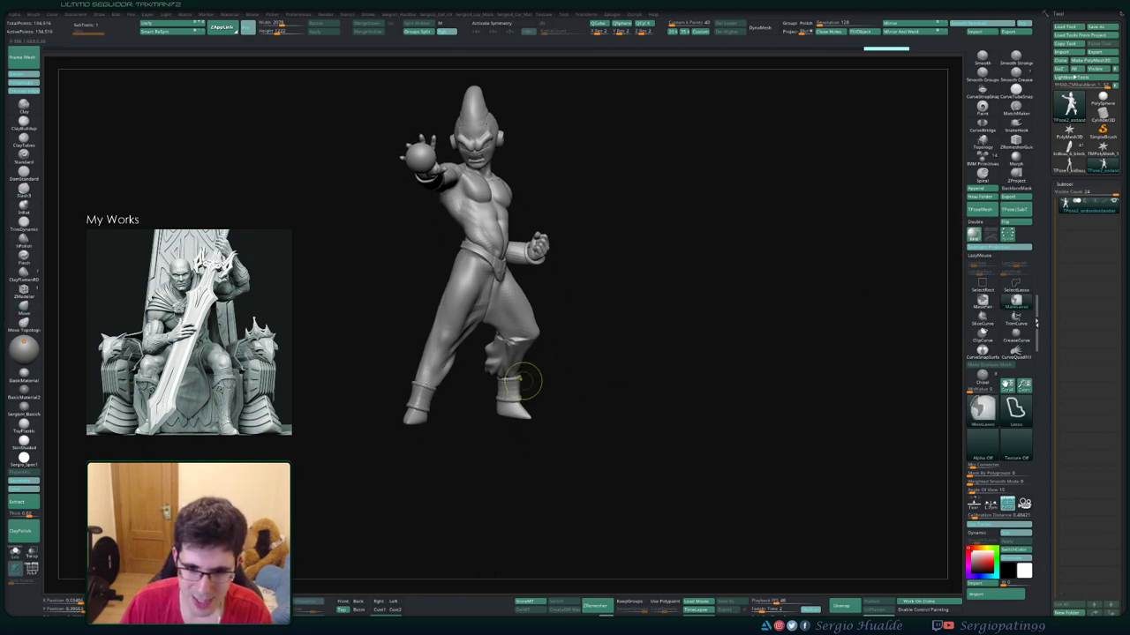
{"action": "left_click", "coordinate": [1015, 209]}
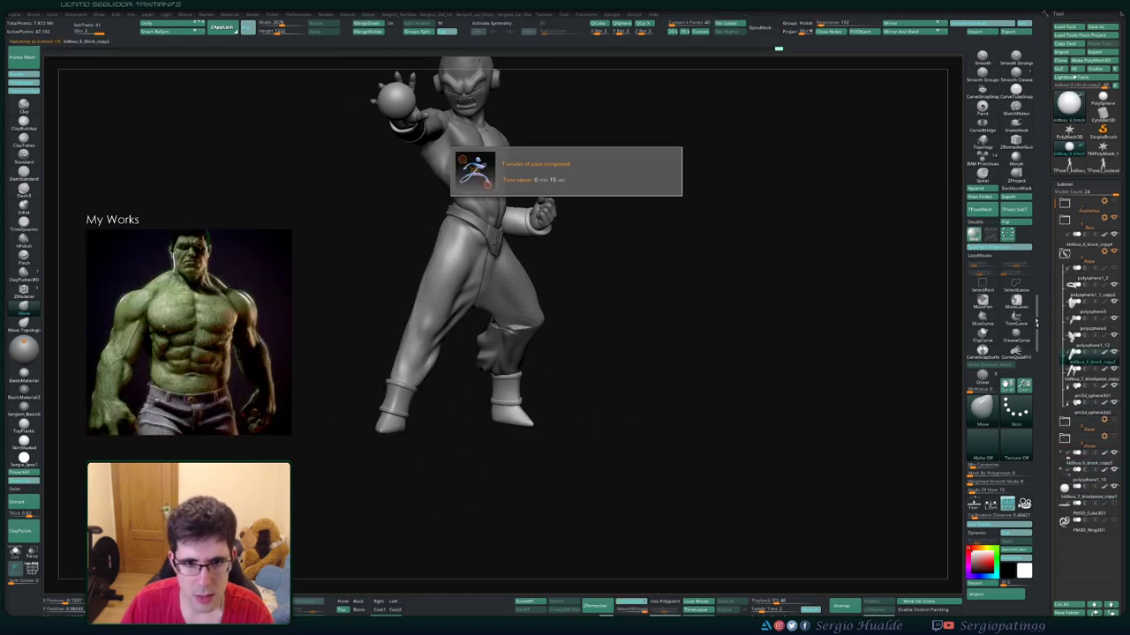
Frame the reposed figure, orbit to back and side views, then select another subtool
{"action": "key", "text": "f"}
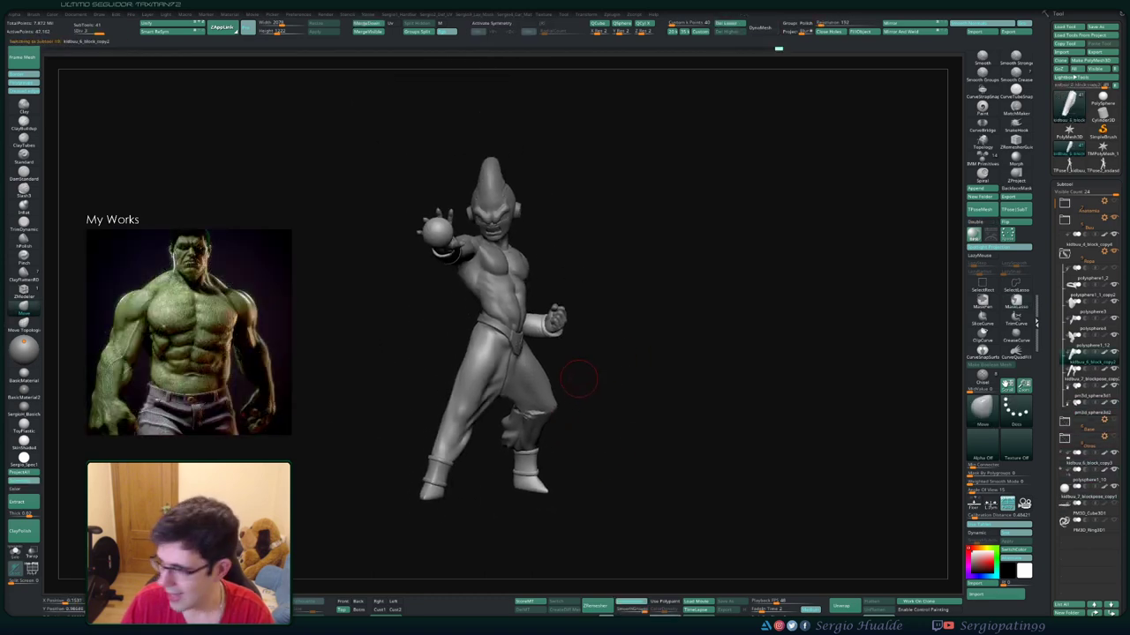
{"action": "mouse_move", "coordinate": [605, 373]}
{"action": "left_mouse_down"}
{"action": "mouse_move", "coordinate": [795, 379]}
{"action": "mouse_move", "coordinate": [617, 380]}
{"action": "mouse_move", "coordinate": [615, 361]}
{"action": "left_mouse_up"}
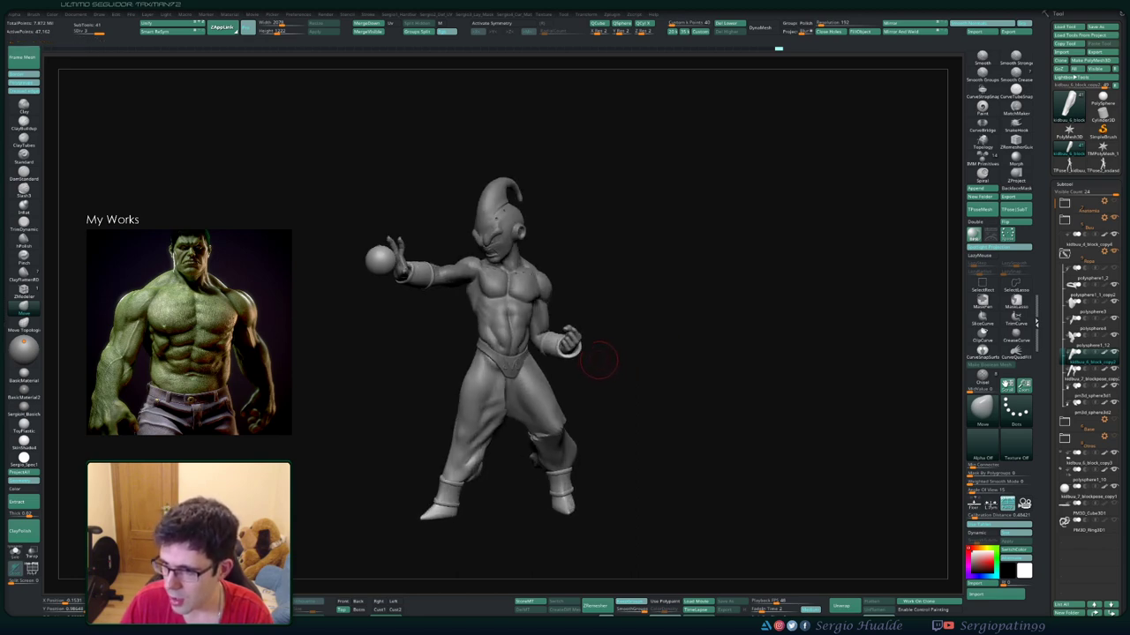
{"action": "mouse_move", "coordinate": [598, 359]}
{"action": "left_mouse_down"}
{"action": "mouse_move", "coordinate": [509, 378]}
{"action": "mouse_move", "coordinate": [510, 406]}
{"action": "mouse_move", "coordinate": [558, 400]}
{"action": "mouse_move", "coordinate": [517, 407]}
{"action": "mouse_move", "coordinate": [616, 397]}
{"action": "mouse_move", "coordinate": [583, 440]}
{"action": "mouse_move", "coordinate": [541, 398]}
{"action": "left_mouse_up"}
{"action": "left_click", "coordinate": [507, 375], "text": "alt"}
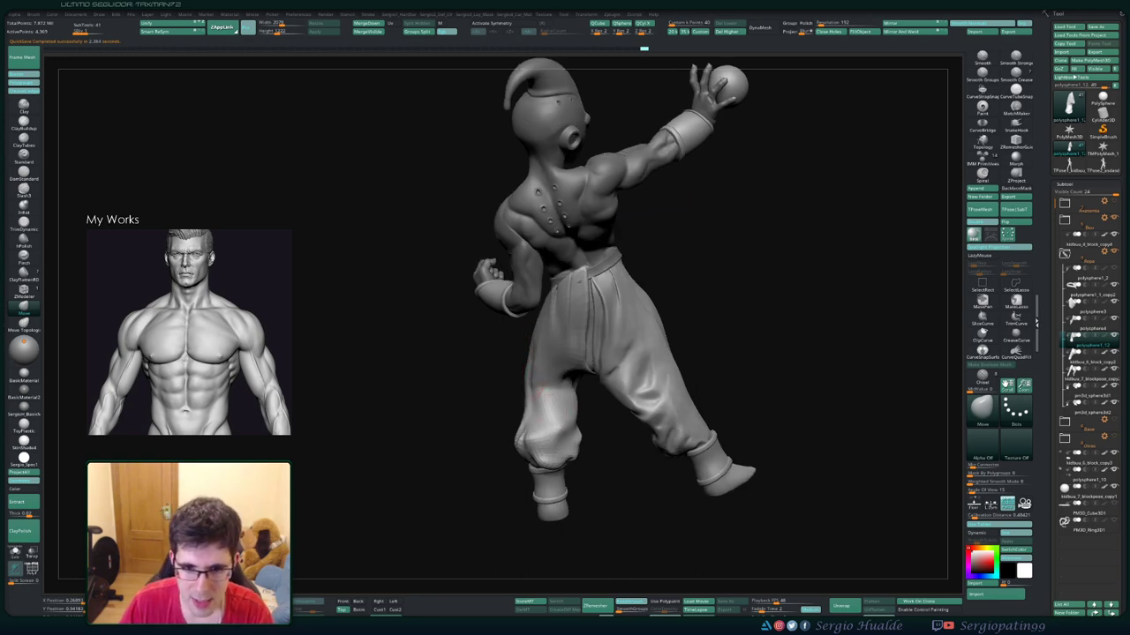
Shift-smooth the rough patch on the pants' back, then orbit round to the front
{"action": "left_click_drag", "start_coordinate": [542, 378], "coordinate": [566, 375]}
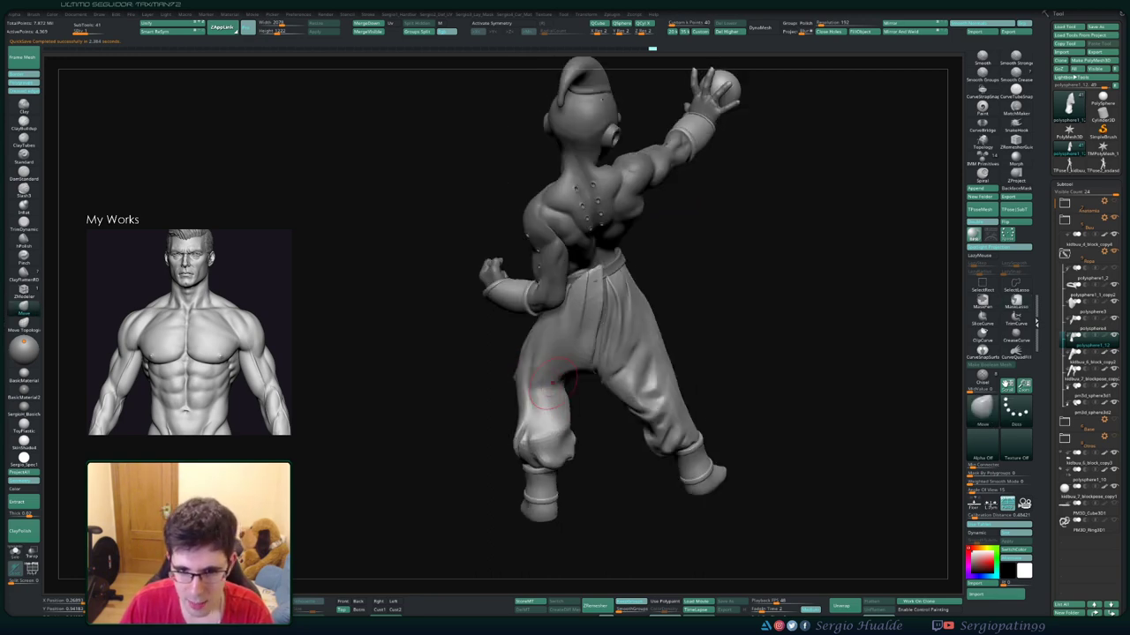
{"action": "left_click_drag", "start_coordinate": [554, 402], "coordinate": [528, 363], "text": "shift"}
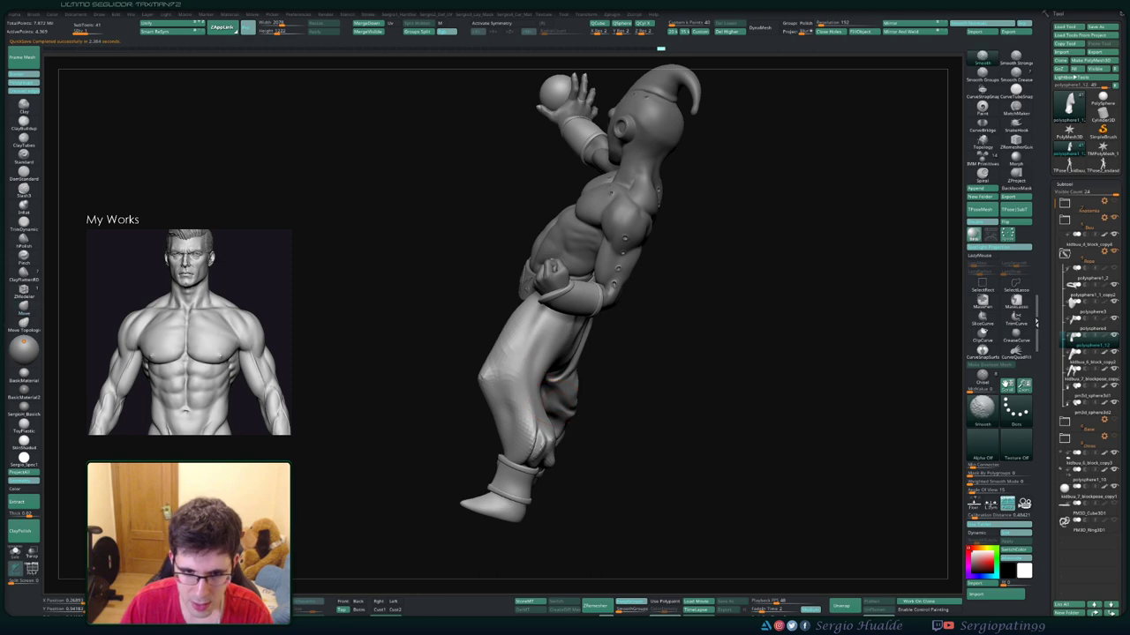
{"action": "mouse_move", "coordinate": [532, 445]}
{"action": "right_mouse_down"}
{"action": "mouse_move", "coordinate": [579, 448]}
{"action": "mouse_move", "coordinate": [574, 422]}
{"action": "right_mouse_up"}
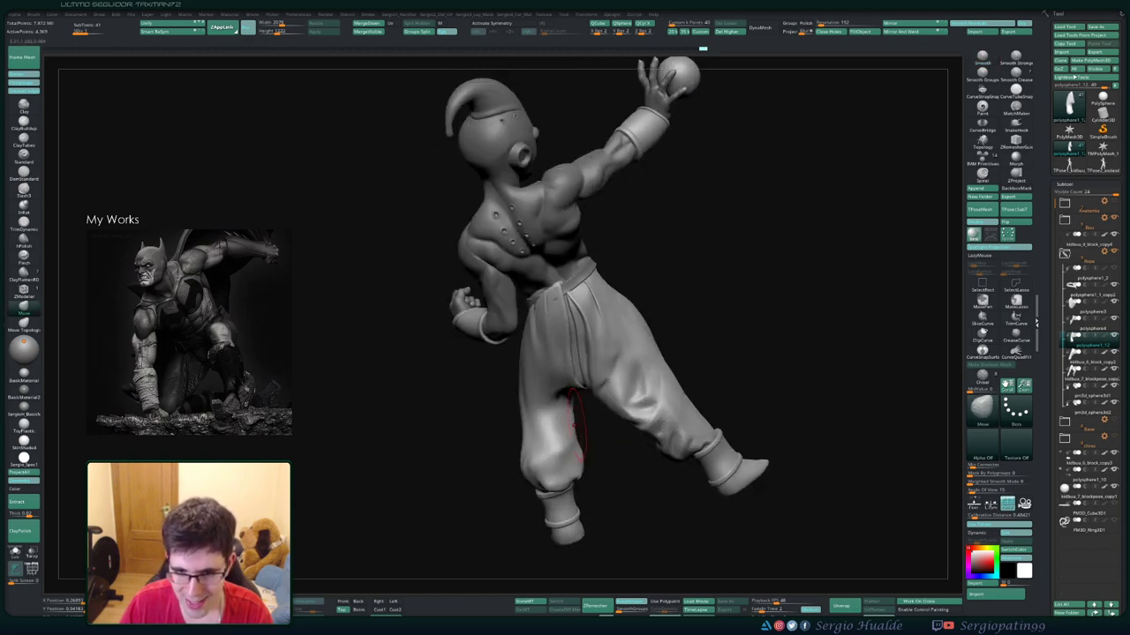
{"action": "mouse_move", "coordinate": [570, 490]}
{"action": "right_mouse_down"}
{"action": "mouse_move", "coordinate": [551, 468]}
{"action": "mouse_move", "coordinate": [569, 490]}
{"action": "mouse_move", "coordinate": [569, 464]}
{"action": "mouse_move", "coordinate": [554, 451]}
{"action": "mouse_move", "coordinate": [595, 473]}
{"action": "mouse_move", "coordinate": [632, 450]}
{"action": "mouse_move", "coordinate": [638, 468]}
{"action": "mouse_move", "coordinate": [632, 450]}
{"action": "mouse_move", "coordinate": [652, 454]}
{"action": "mouse_move", "coordinate": [623, 435]}
{"action": "mouse_move", "coordinate": [583, 452]}
{"action": "right_mouse_up"}
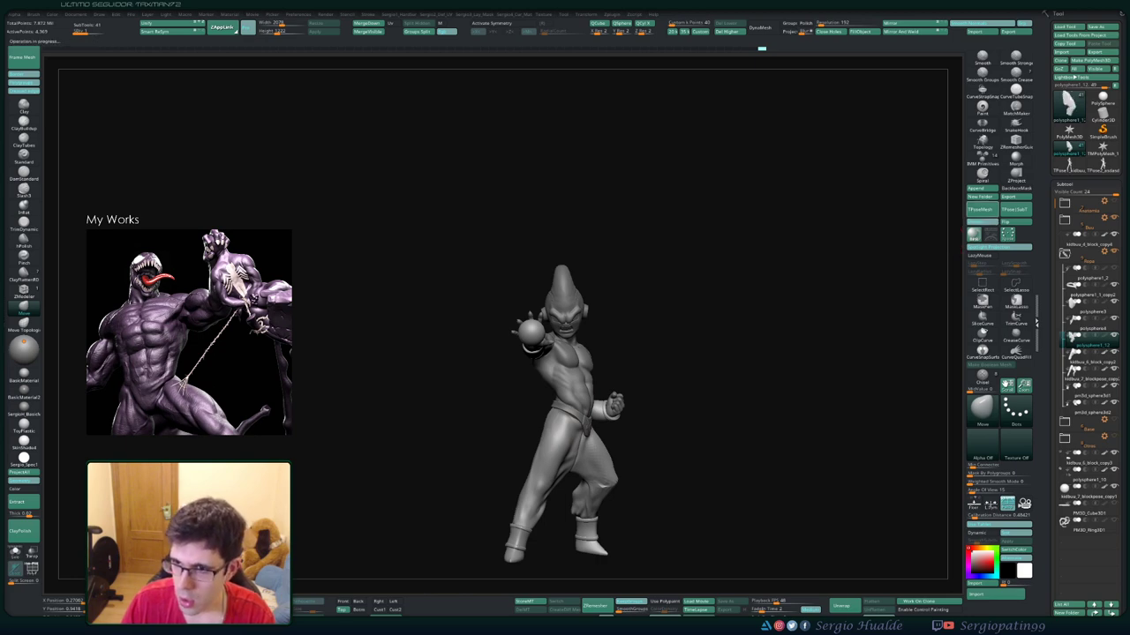
Select another subtool and mask the body, leaving the lower right leg free
{"action": "left_click", "coordinate": [563, 344], "text": "alt"}
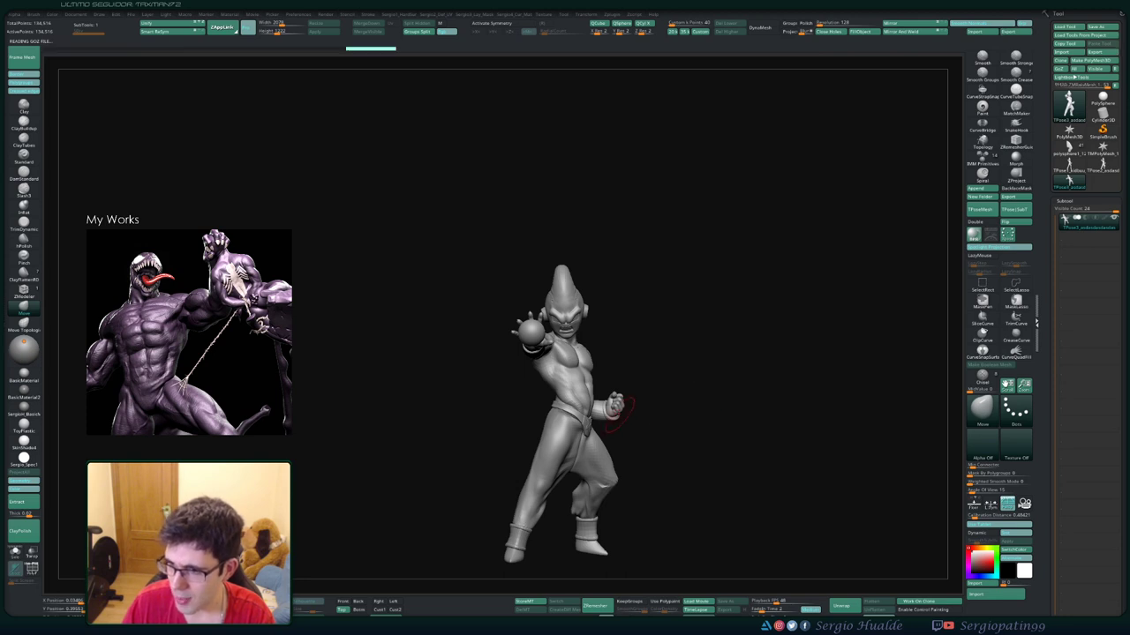
{"action": "mouse_move", "coordinate": [624, 427]}
{"action": "left_mouse_down", "text": "alt"}
{"action": "mouse_move", "coordinate": [616, 380]}
{"action": "mouse_move", "coordinate": [606, 389]}
{"action": "mouse_move", "coordinate": [633, 367]}
{"action": "left_mouse_up", "text": "alt"}
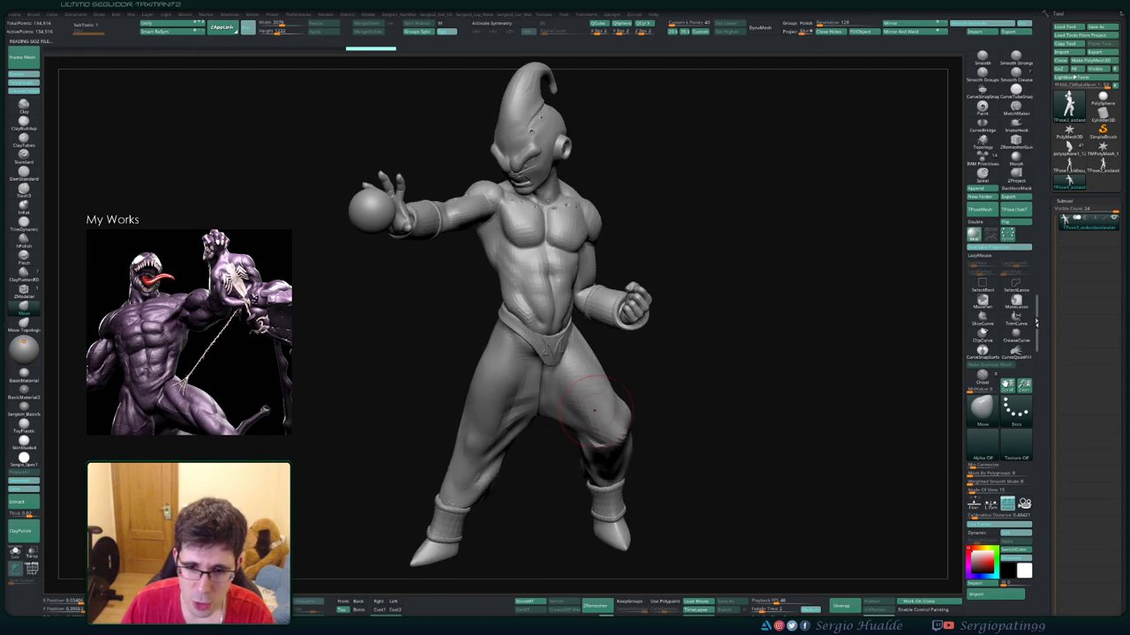
{"action": "left_click_drag", "start_coordinate": [564, 388], "coordinate": [556, 393], "text": "ctrl"}
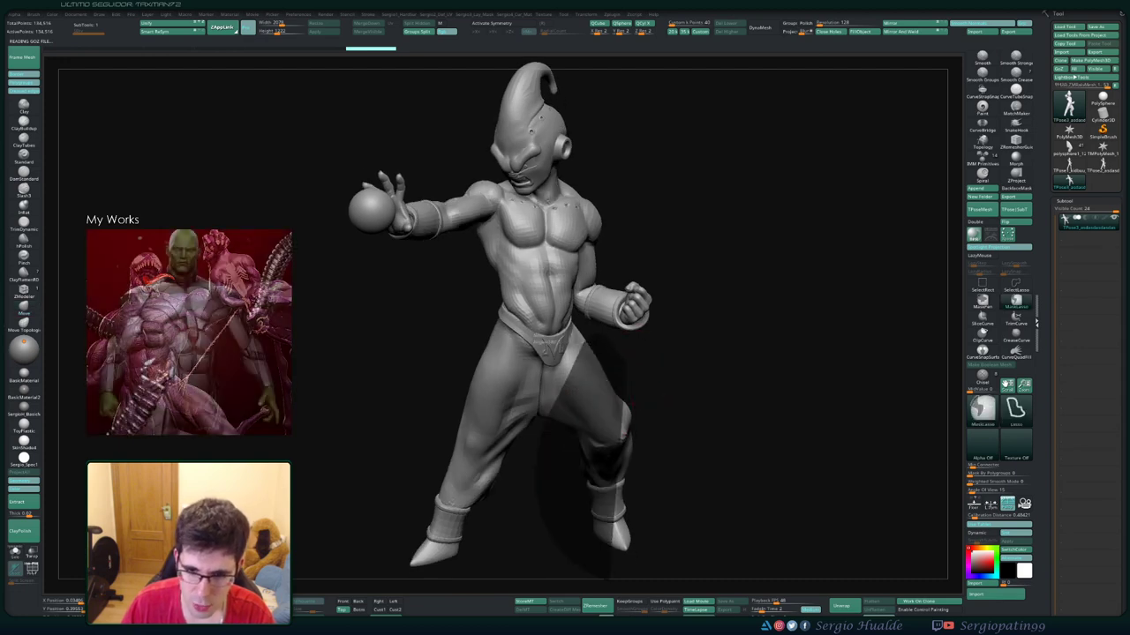
{"action": "mouse_move", "coordinate": [680, 441]}
{"action": "left_mouse_down"}
{"action": "mouse_move", "coordinate": [794, 437]}
{"action": "mouse_move", "coordinate": [659, 407]}
{"action": "left_mouse_up"}
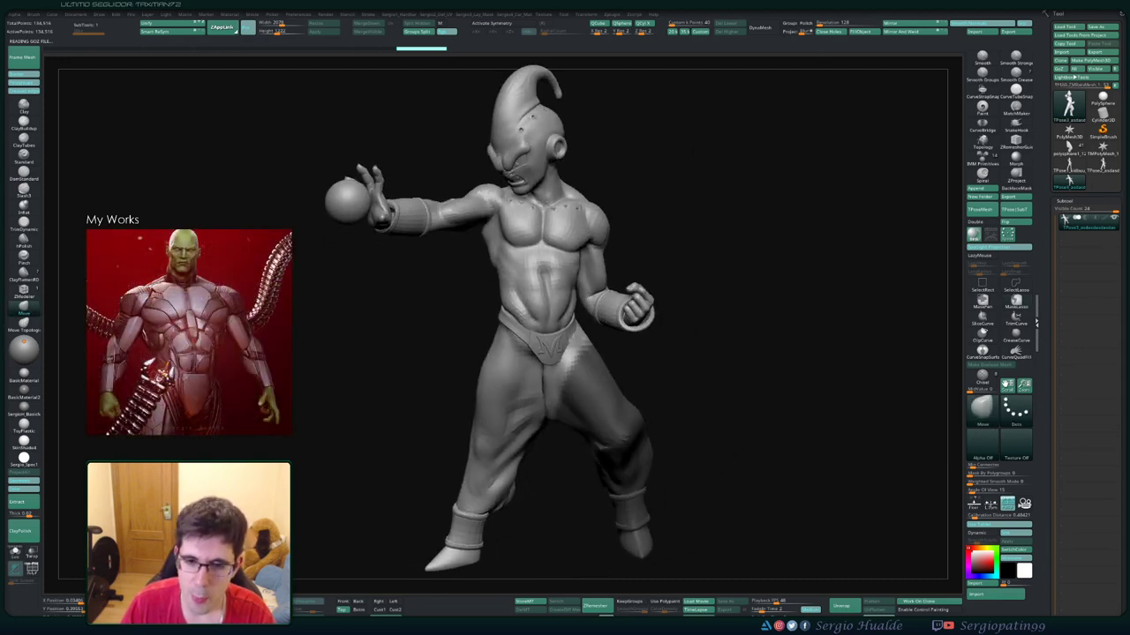
{"action": "left_click", "coordinate": [662, 397], "text": "ctrl"}
{"action": "mouse_move", "coordinate": [663, 396]}
{"action": "left_mouse_down"}
{"action": "mouse_move", "coordinate": [697, 389]}
{"action": "mouse_move", "coordinate": [671, 380]}
{"action": "left_mouse_up"}
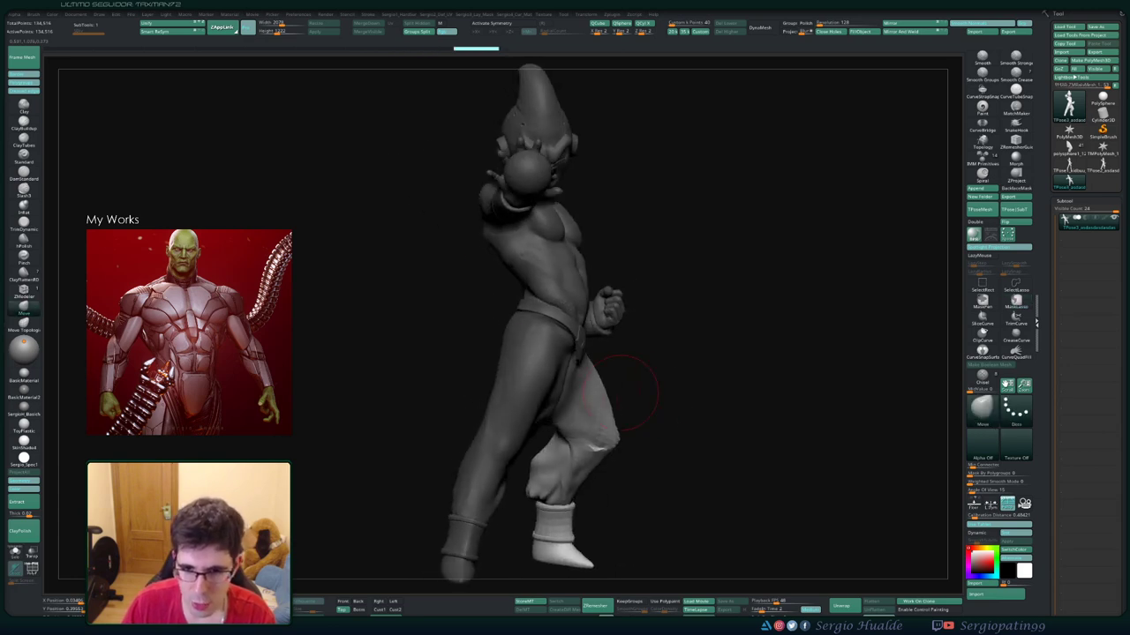
Move the unmasked lower right leg outward with Transpose, then invert the mask
{"action": "key", "text": "w"}
{"action": "left_click", "coordinate": [570, 360]}
{"action": "mouse_move", "coordinate": [571, 360]}
{"action": "left_mouse_down"}
{"action": "mouse_move", "coordinate": [609, 379]}
{"action": "mouse_move", "coordinate": [604, 388]}
{"action": "left_mouse_up"}
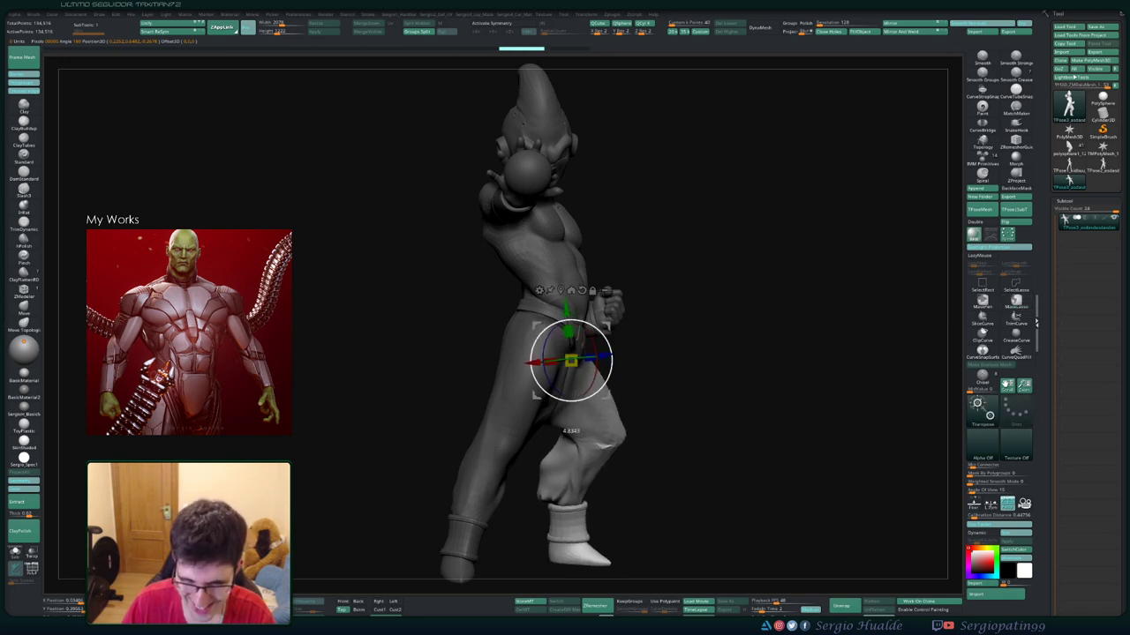
{"action": "left_click_drag", "start_coordinate": [572, 431], "coordinate": [574, 431]}
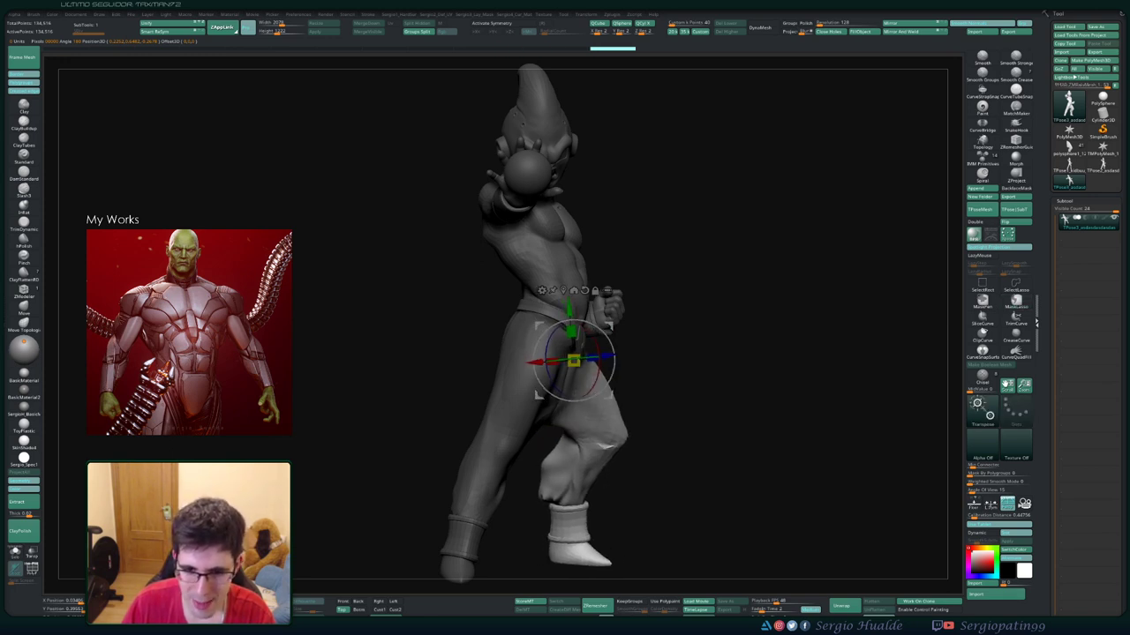
{"action": "mouse_move", "coordinate": [750, 353]}
{"action": "left_mouse_down"}
{"action": "mouse_move", "coordinate": [706, 353]}
{"action": "mouse_move", "coordinate": [750, 265]}
{"action": "mouse_move", "coordinate": [750, 371]}
{"action": "mouse_move", "coordinate": [732, 353]}
{"action": "mouse_move", "coordinate": [671, 367]}
{"action": "left_mouse_up"}
{"action": "key", "text": "ctrl+i"}
{"action": "key", "text": "q"}
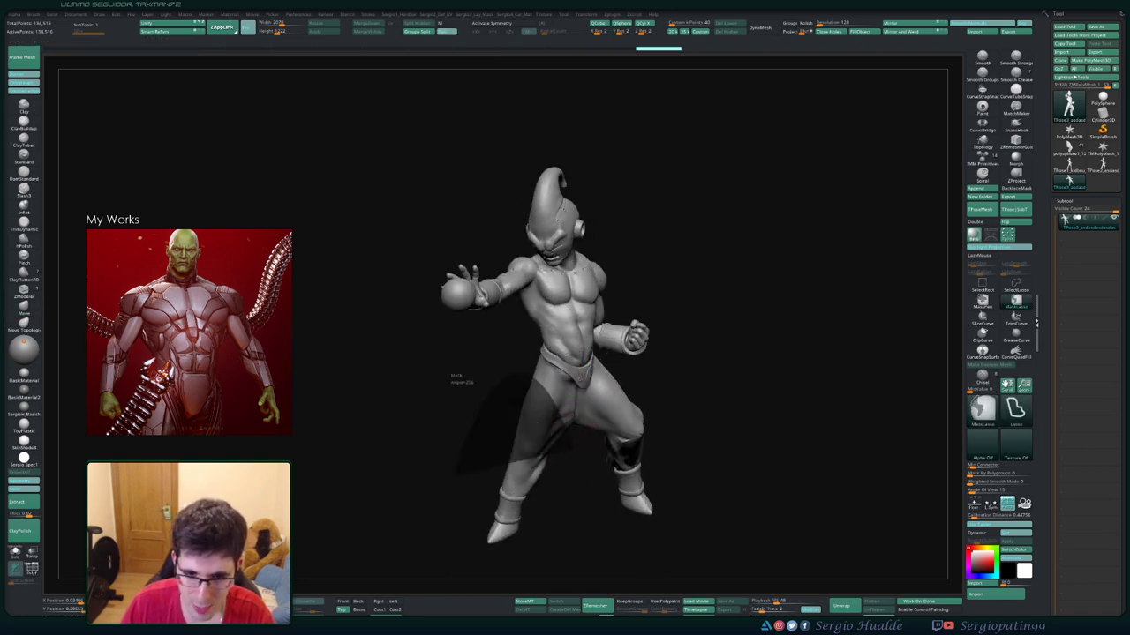
Check and adjust the leg with the move handle from back, three-quarter and side views
{"action": "mouse_move", "coordinate": [580, 497]}
{"action": "left_mouse_down"}
{"action": "mouse_move", "coordinate": [543, 503]}
{"action": "mouse_move", "coordinate": [585, 467]}
{"action": "mouse_move", "coordinate": [547, 468]}
{"action": "mouse_move", "coordinate": [530, 422]}
{"action": "mouse_move", "coordinate": [543, 427]}
{"action": "mouse_move", "coordinate": [571, 408]}
{"action": "left_mouse_up"}
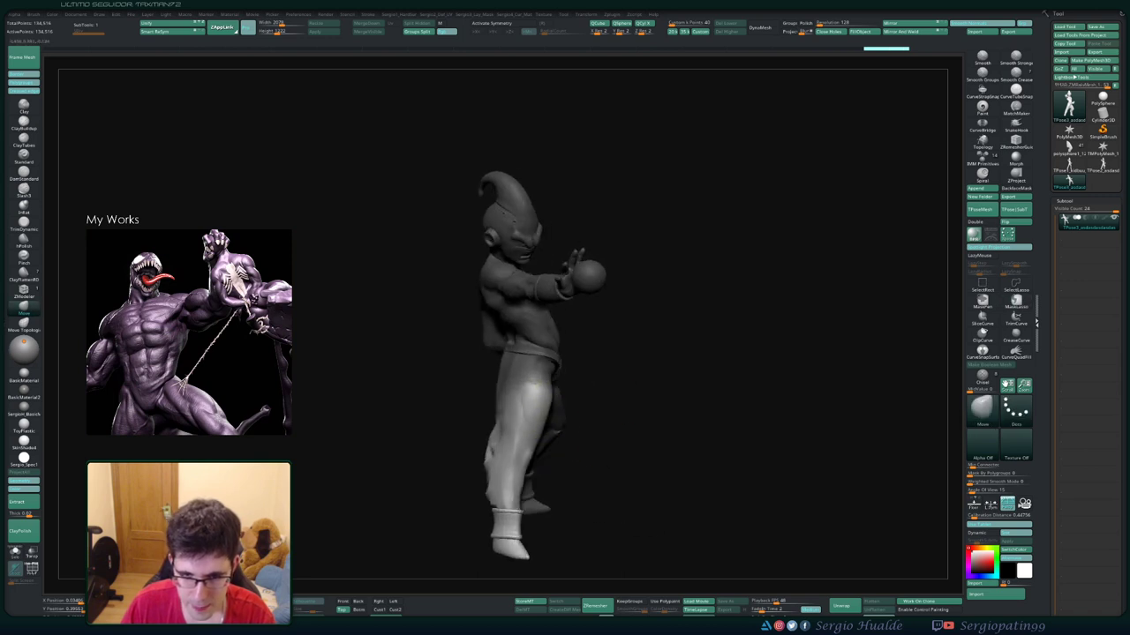
{"action": "key", "text": "w"}
{"action": "mouse_move", "coordinate": [572, 408]}
{"action": "left_mouse_down"}
{"action": "mouse_move", "coordinate": [507, 459]}
{"action": "mouse_move", "coordinate": [576, 455]}
{"action": "mouse_move", "coordinate": [504, 461]}
{"action": "mouse_move", "coordinate": [617, 455]}
{"action": "left_mouse_up"}
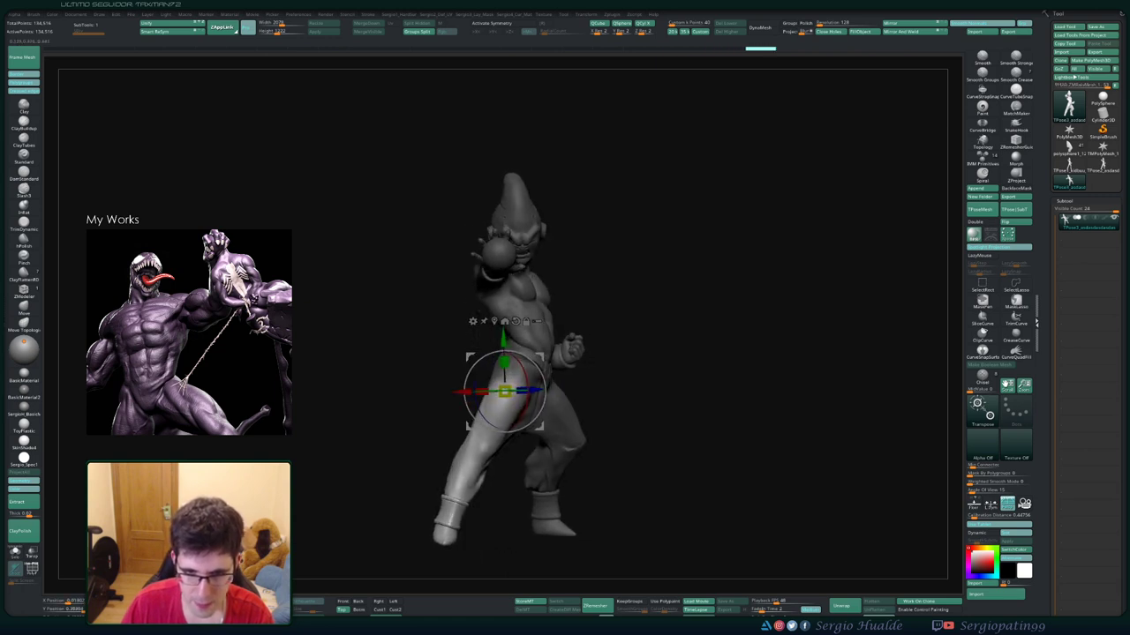
{"action": "key", "text": "q"}
{"action": "scroll", "coordinate": [623, 402], "scroll_direction": "down", "scroll_amount": 3}
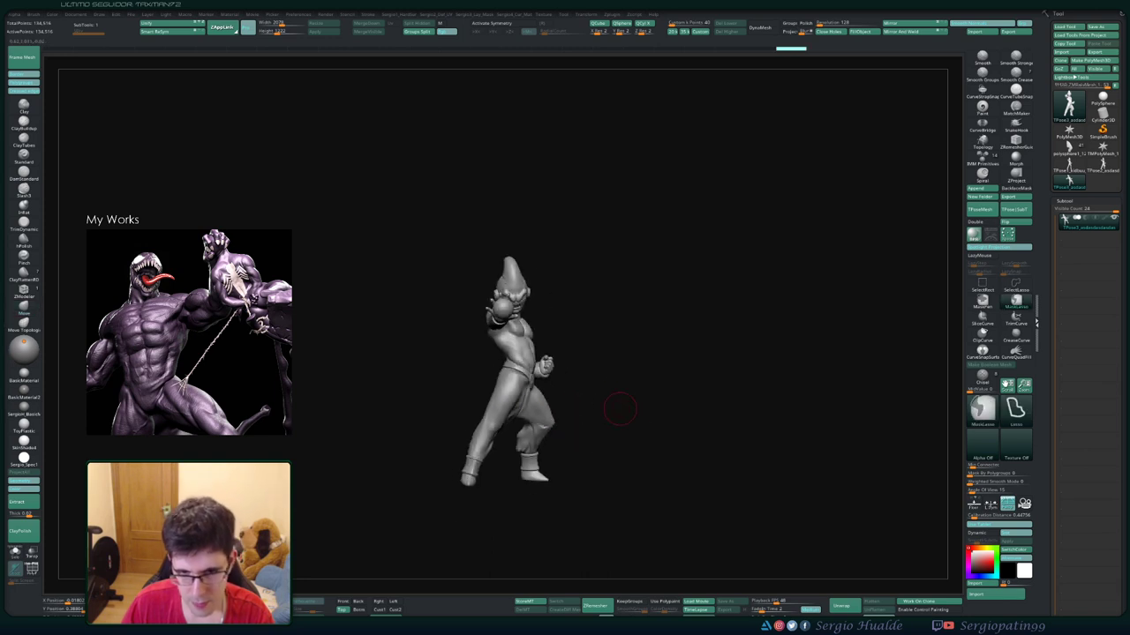
{"action": "left_click_drag", "start_coordinate": [623, 403], "coordinate": [624, 423]}
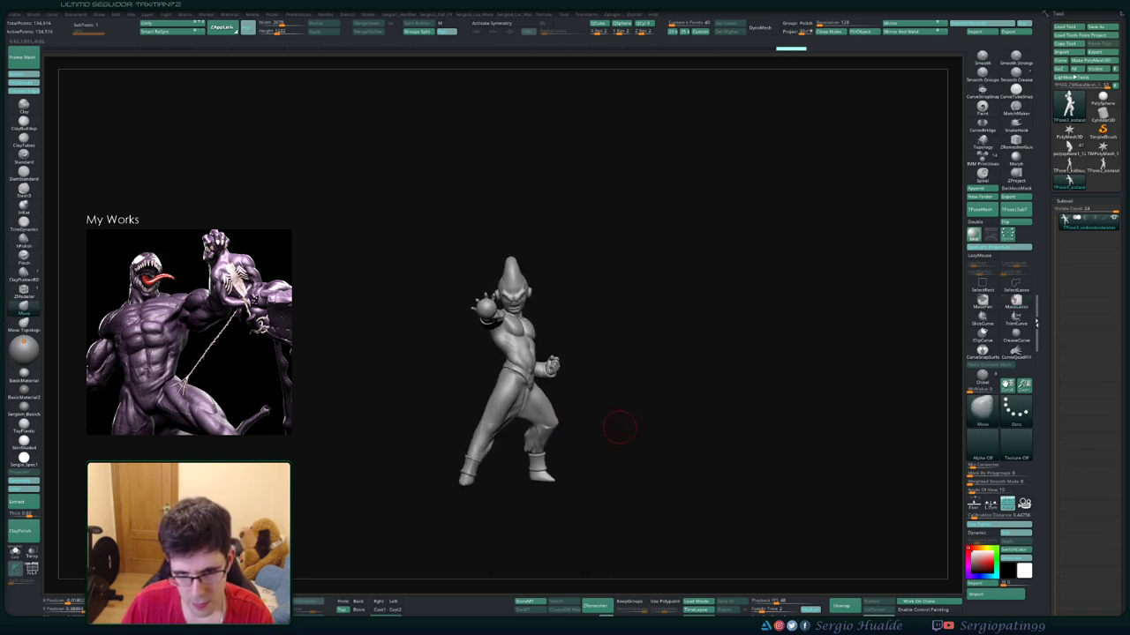
{"action": "scroll", "coordinate": [545, 421], "scroll_direction": "up", "scroll_amount": 2}
{"action": "key", "text": "w"}
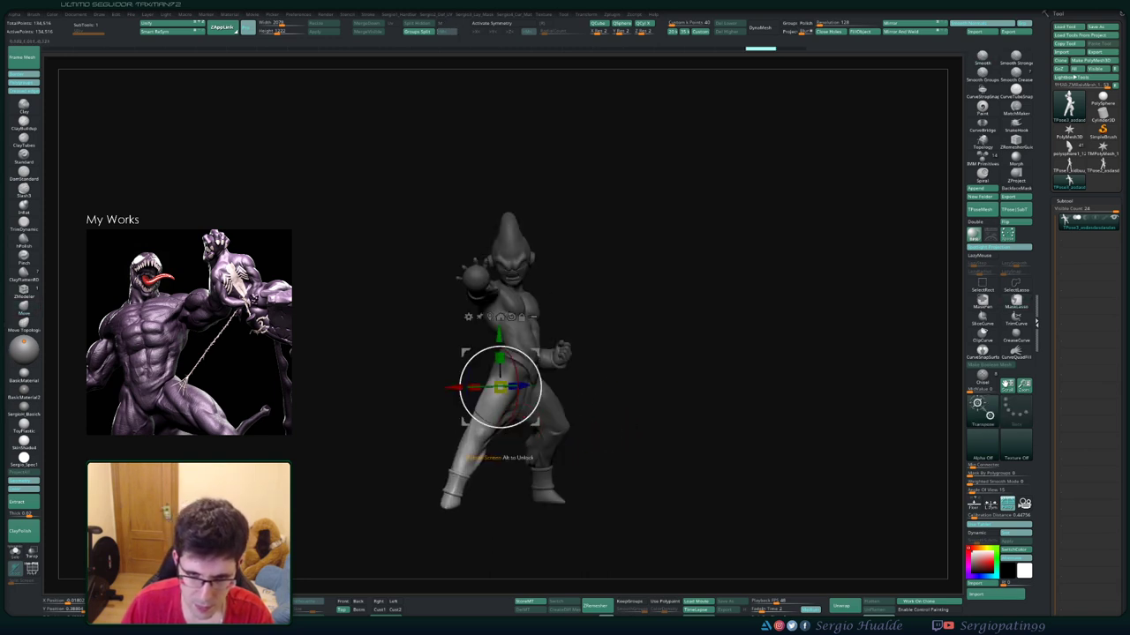
{"action": "mouse_move", "coordinate": [539, 379]}
{"action": "left_mouse_down"}
{"action": "mouse_move", "coordinate": [503, 390]}
{"action": "mouse_move", "coordinate": [519, 417]}
{"action": "left_mouse_up"}
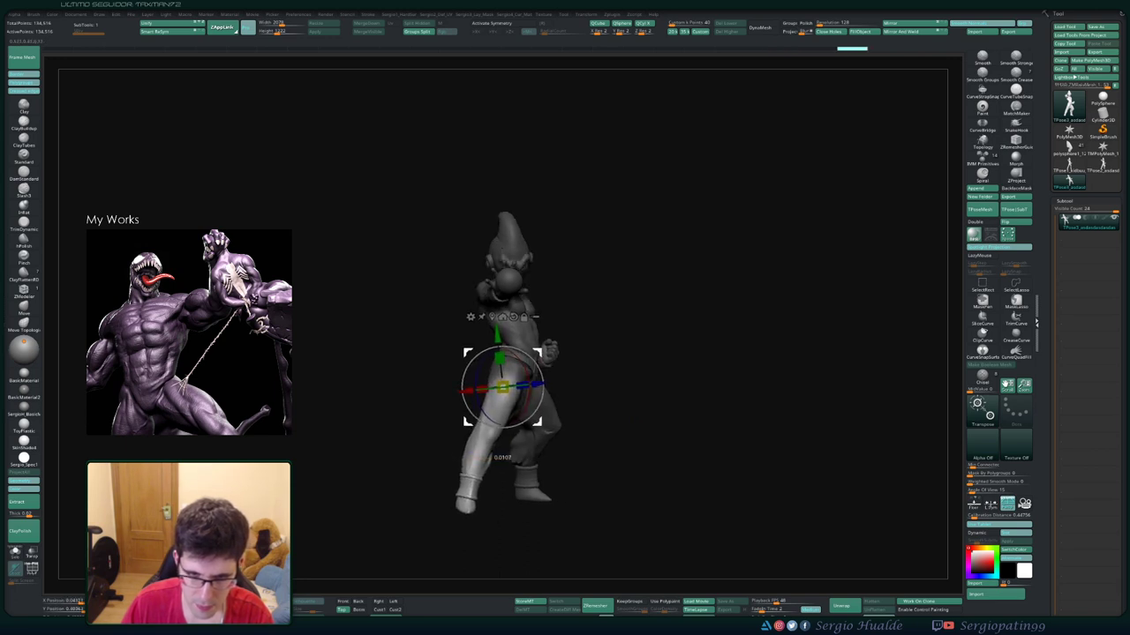
Unhide the model's parts, clear the mask, and load the full model with its baggy-pants subtools
{"action": "left_click", "coordinate": [604, 412], "text": "ctrl+shift"}
{"action": "key", "text": "q"}
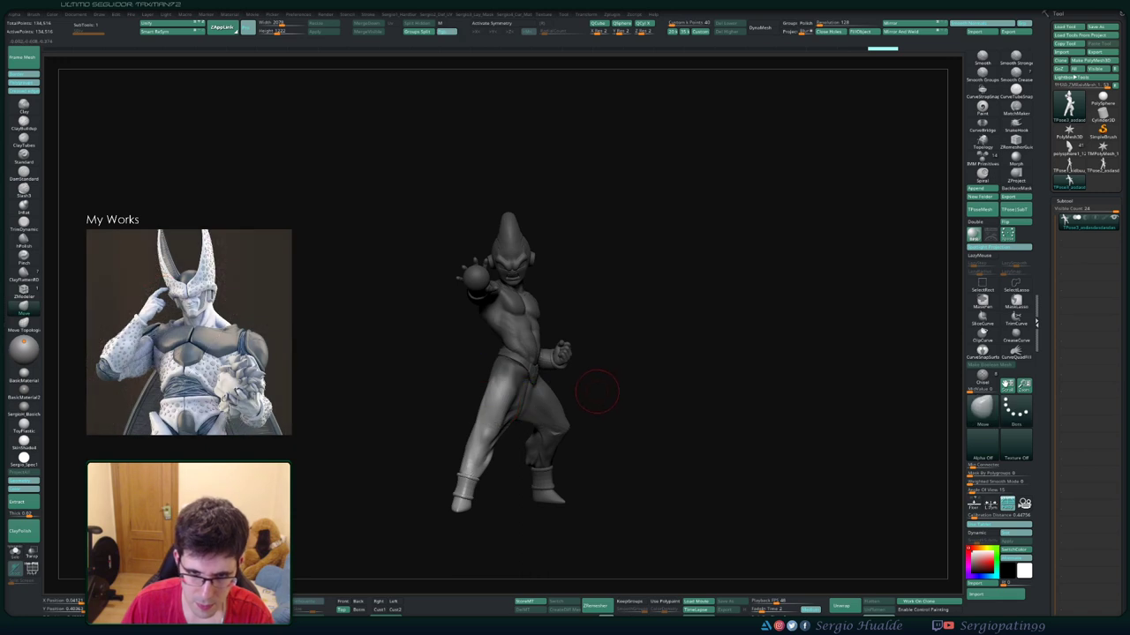
{"action": "left_click", "coordinate": [605, 412], "text": "ctrl"}
{"action": "left_click_drag", "start_coordinate": [604, 412], "coordinate": [521, 415]}
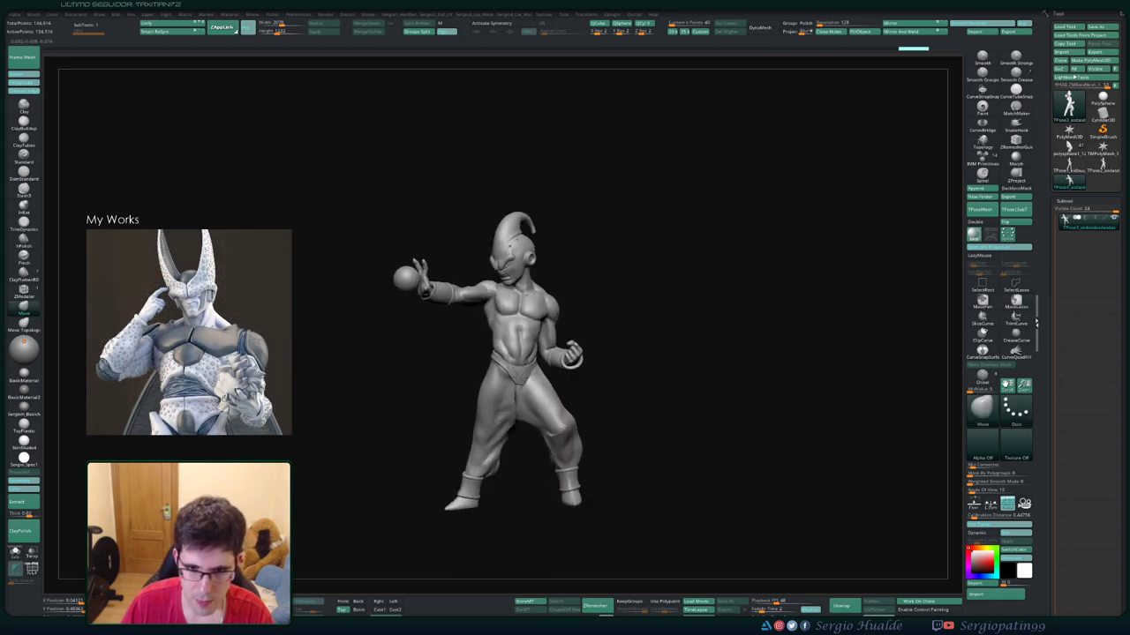
{"action": "mouse_move", "coordinate": [597, 390]}
{"action": "left_mouse_down"}
{"action": "mouse_move", "coordinate": [688, 393]}
{"action": "mouse_move", "coordinate": [766, 322]}
{"action": "left_mouse_up"}
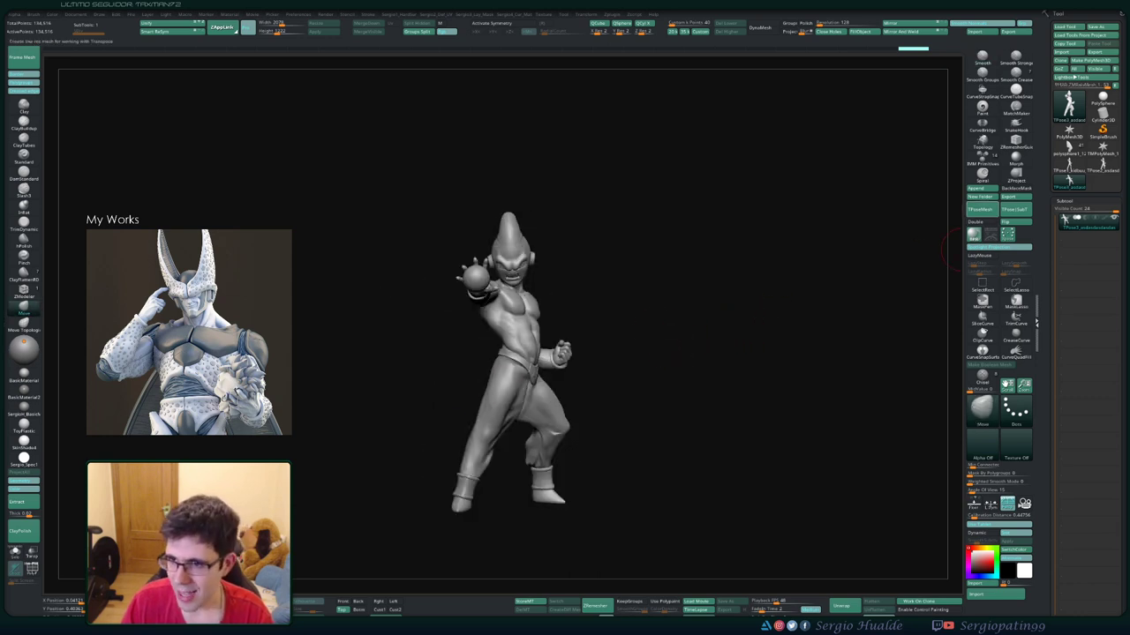
{"action": "left_click", "coordinate": [1069, 179]}
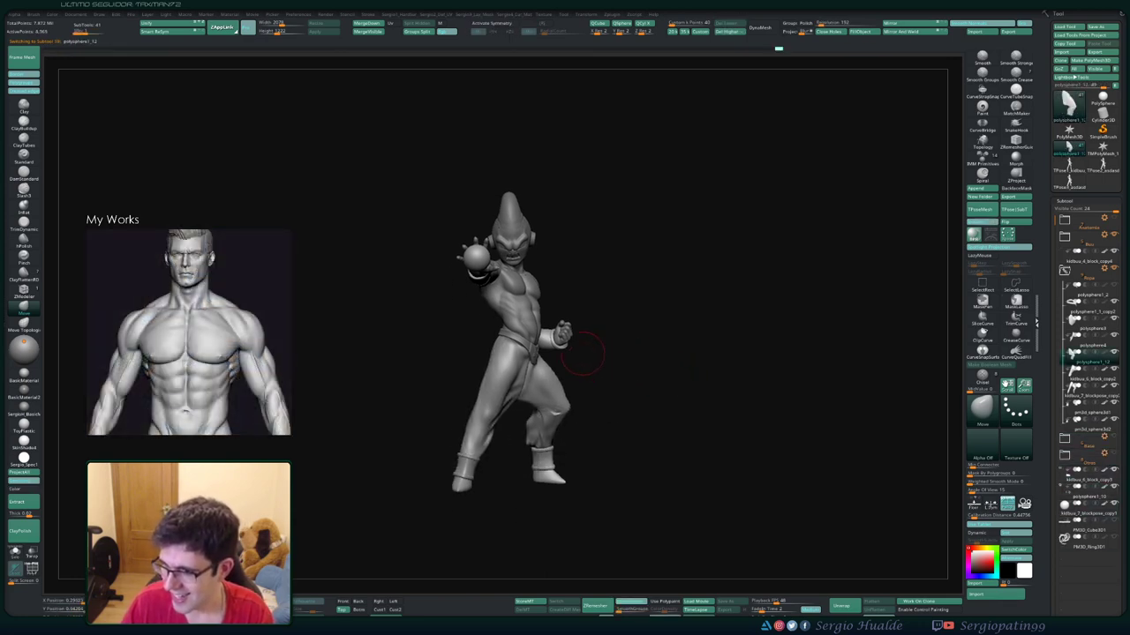
Zoom and tilt in on the baggy-pants sculpt, then switch to the Move brush (B, M, V)
{"action": "scroll", "coordinate": [589, 370], "scroll_direction": "up", "scroll_amount": 2}
{"action": "left_click_drag", "start_coordinate": [555, 381], "coordinate": [577, 383]}
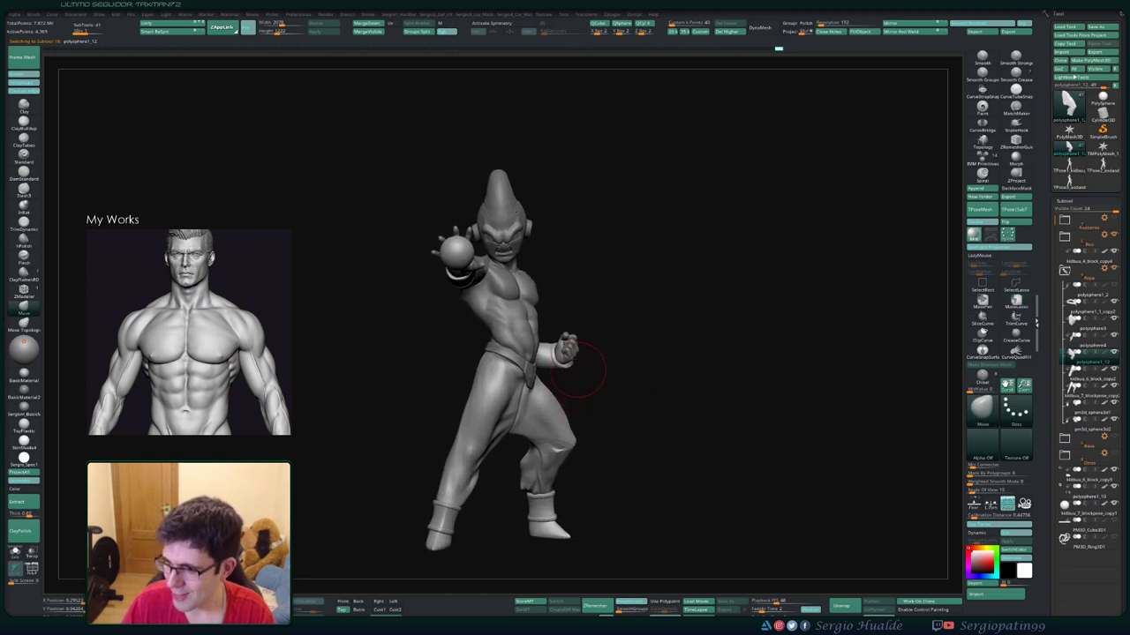
{"action": "left_click_drag", "start_coordinate": [585, 385], "coordinate": [593, 359]}
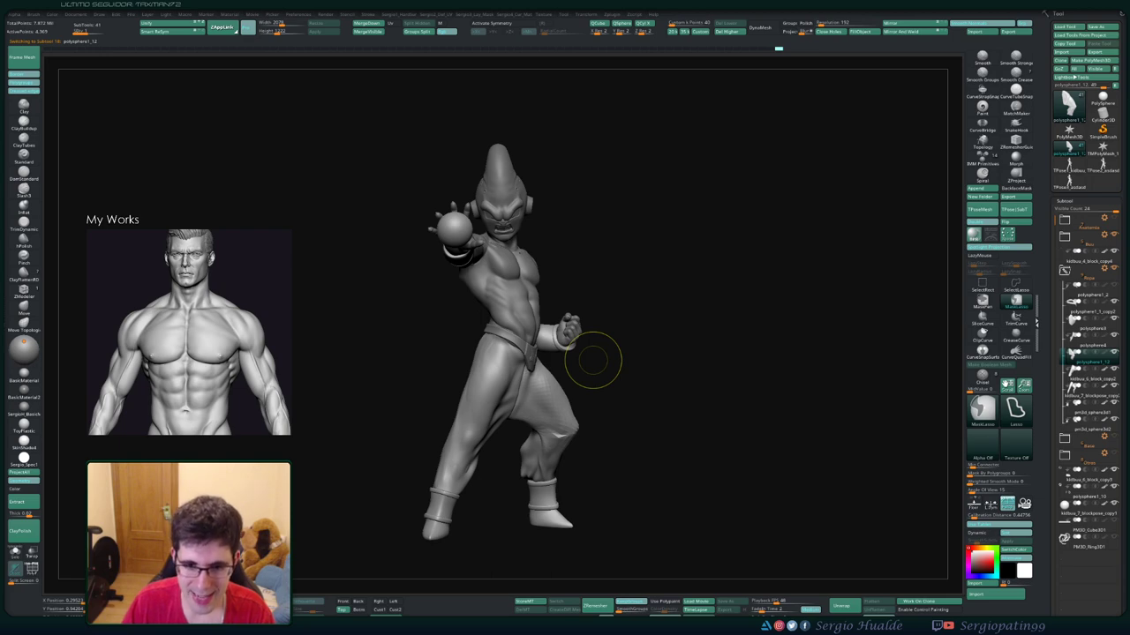
{"action": "key", "text": "b"}
{"action": "key", "text": "m"}
{"action": "key", "text": "v"}
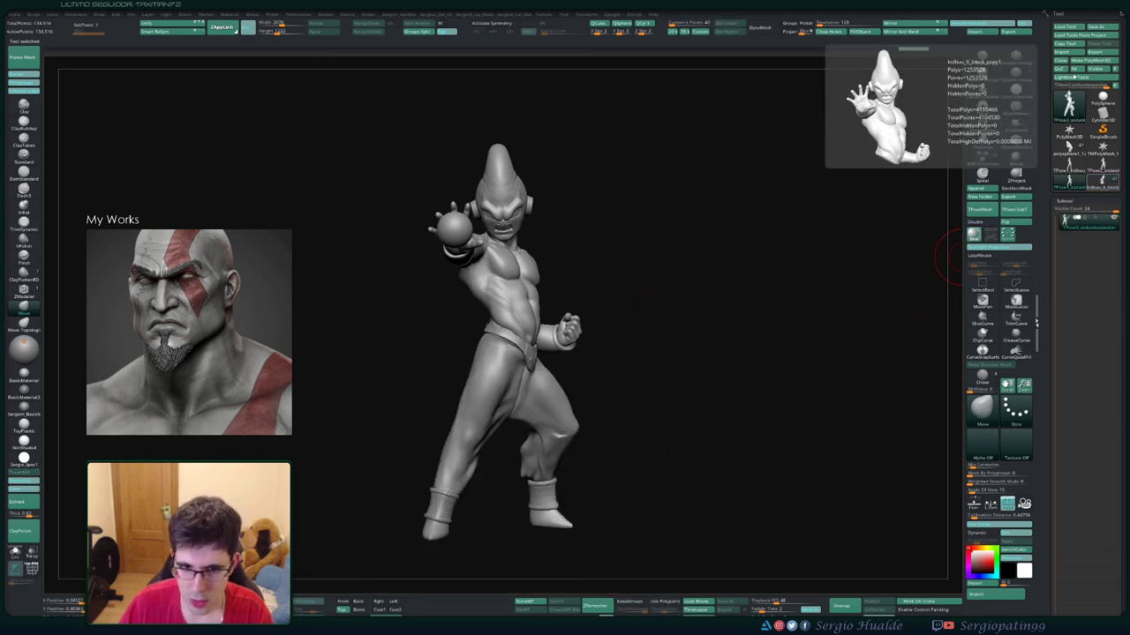
{"action": "left_click", "coordinate": [1070, 181]}
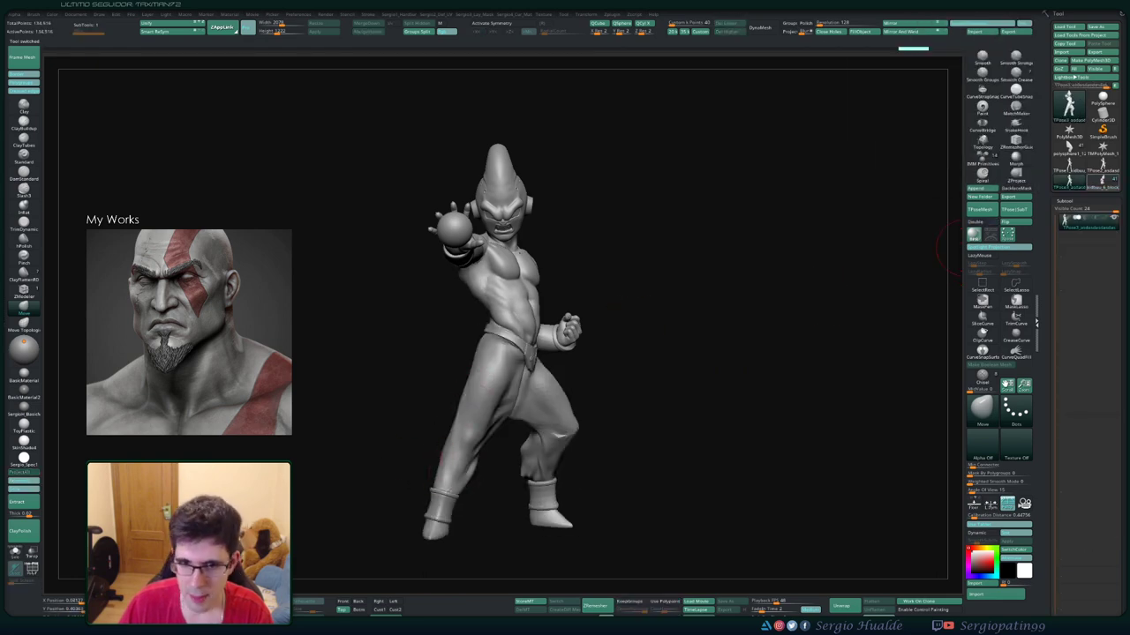
{"action": "left_click", "coordinate": [1102, 181]}
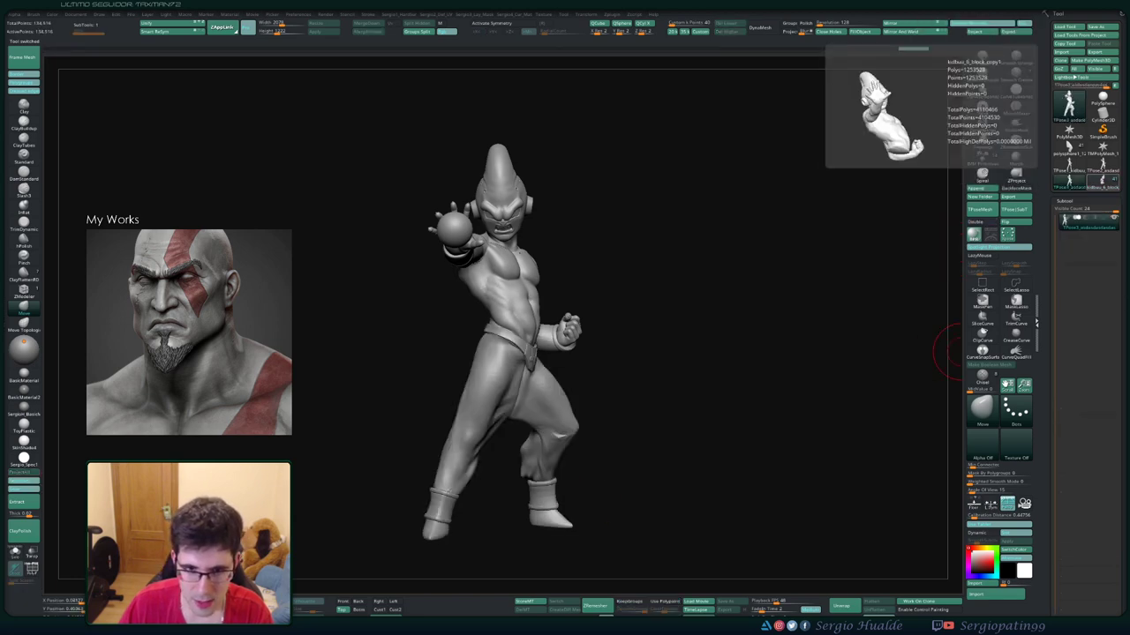
{"action": "left_click", "coordinate": [1069, 181]}
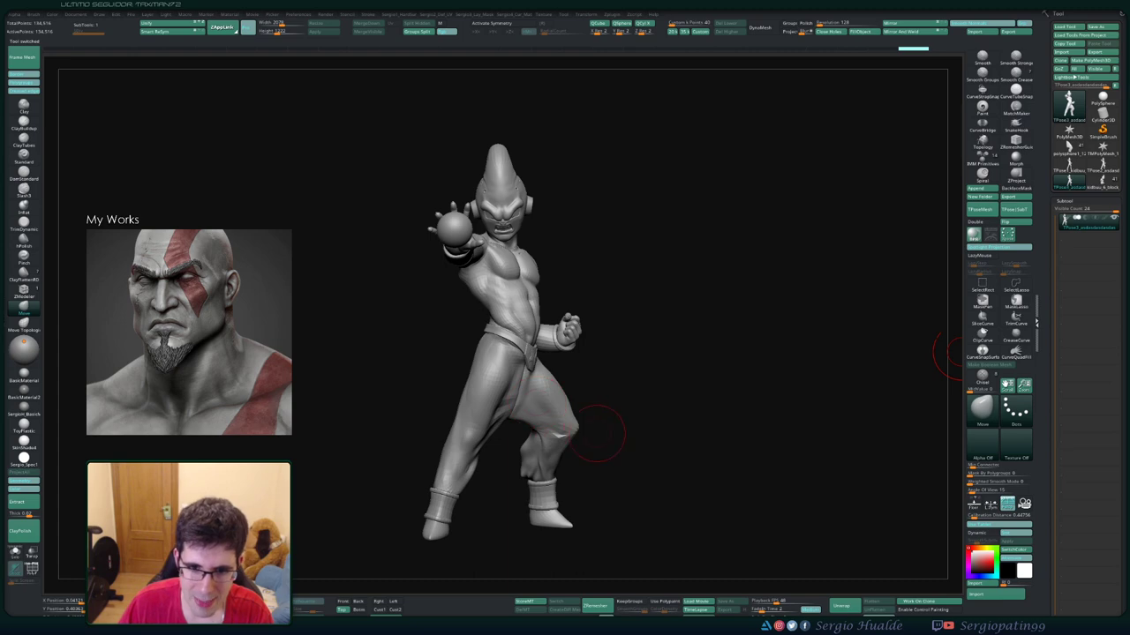
{"action": "left_click_drag", "start_coordinate": [635, 419], "coordinate": [706, 403]}
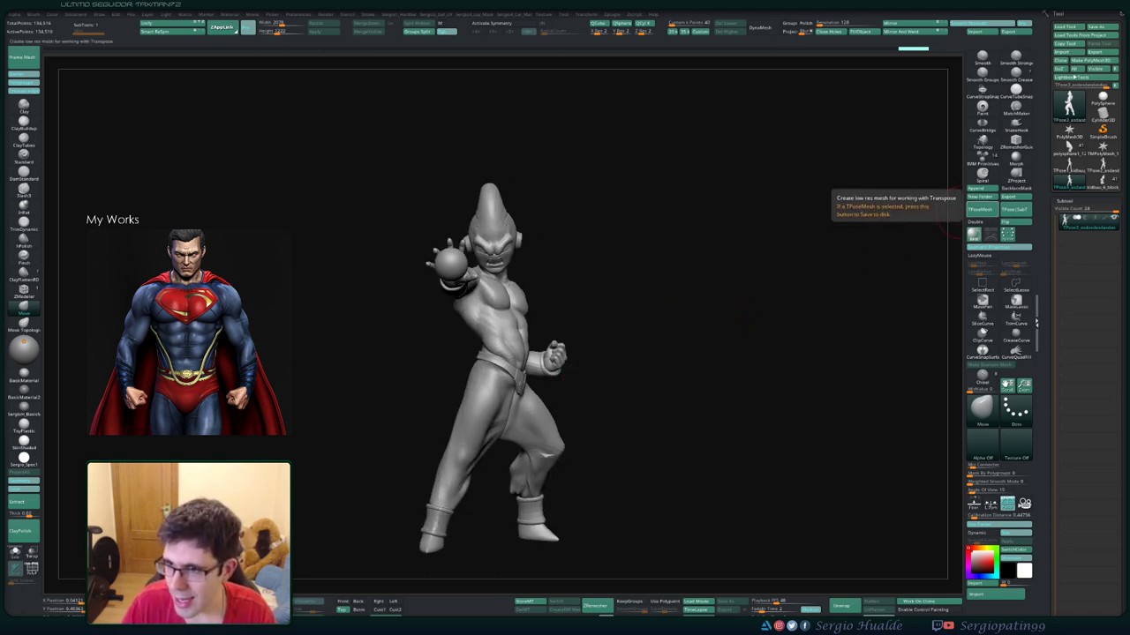
Load the polysphere1_12 model wearing the pants and select its upper body and pants subtools
{"action": "left_click", "coordinate": [1101, 166]}
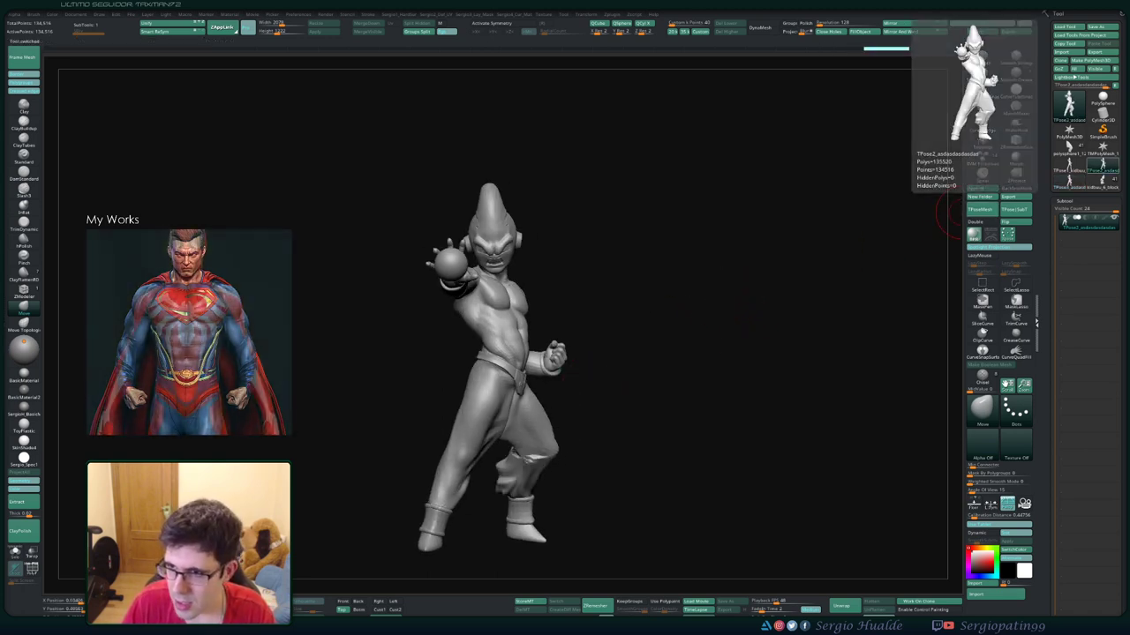
{"action": "left_click", "coordinate": [1068, 166]}
{"action": "left_click", "coordinate": [1069, 144]}
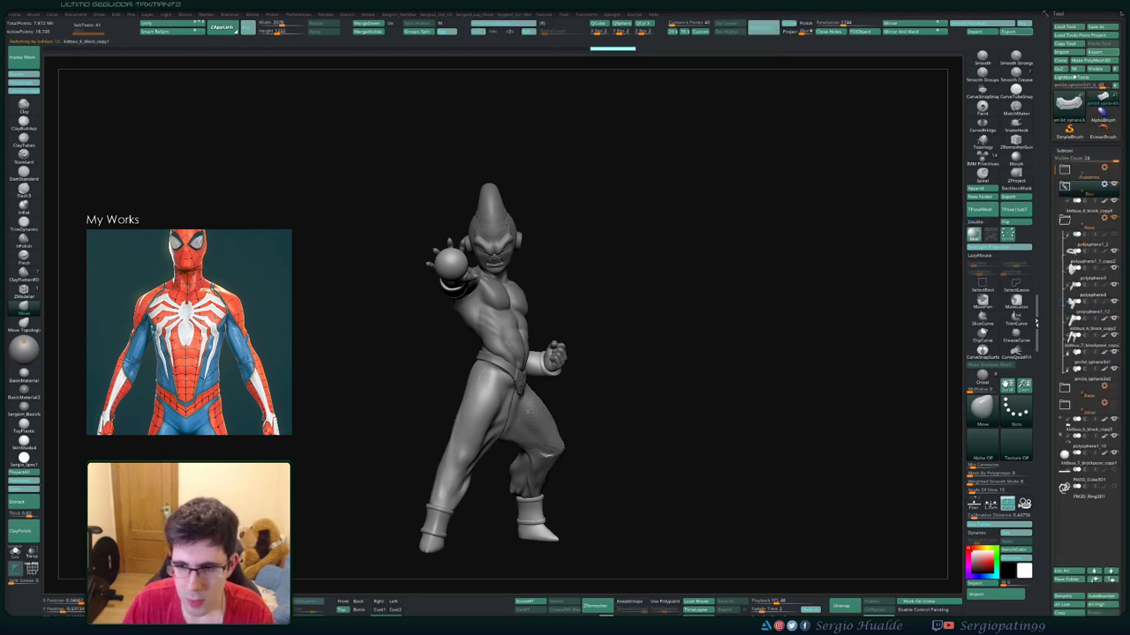
{"action": "left_click", "coordinate": [1090, 262]}
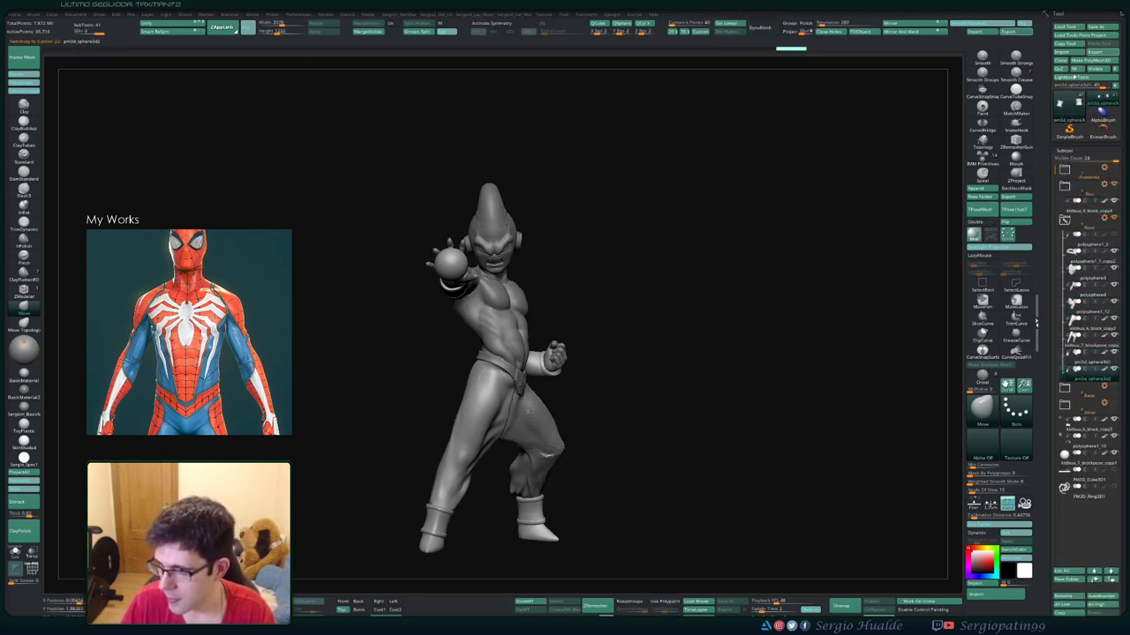
{"action": "left_click", "coordinate": [1090, 311]}
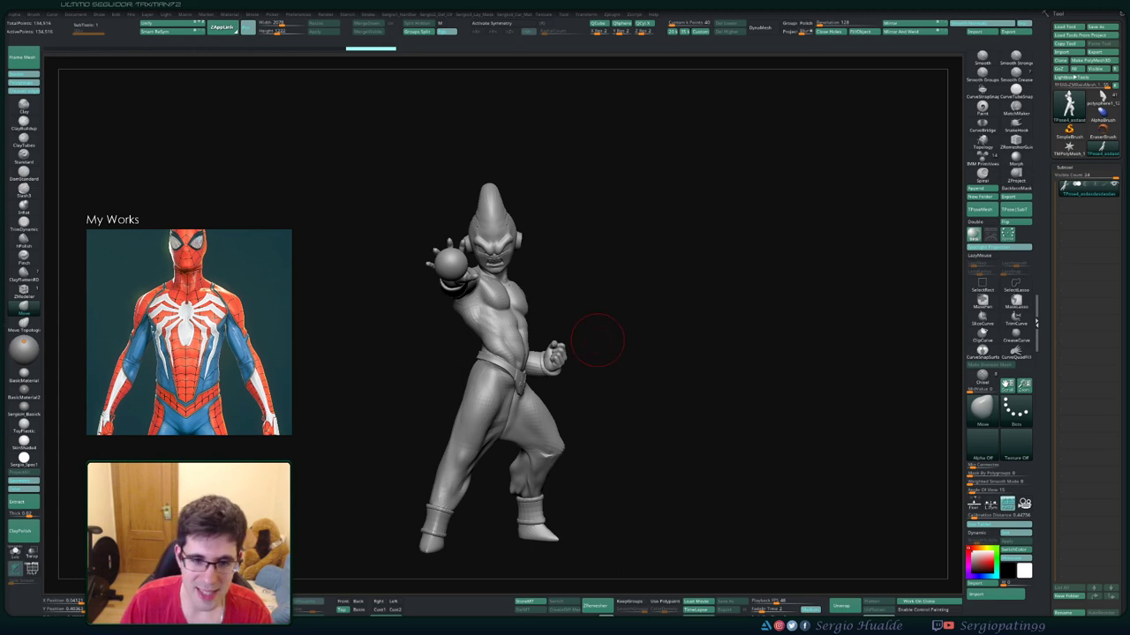
Mask around the left leg and touch up the pants over the thigh from behind
{"action": "mouse_move", "coordinate": [598, 327]}
{"action": "left_mouse_down"}
{"action": "mouse_move", "coordinate": [565, 335]}
{"action": "mouse_move", "coordinate": [517, 429]}
{"action": "left_mouse_up"}
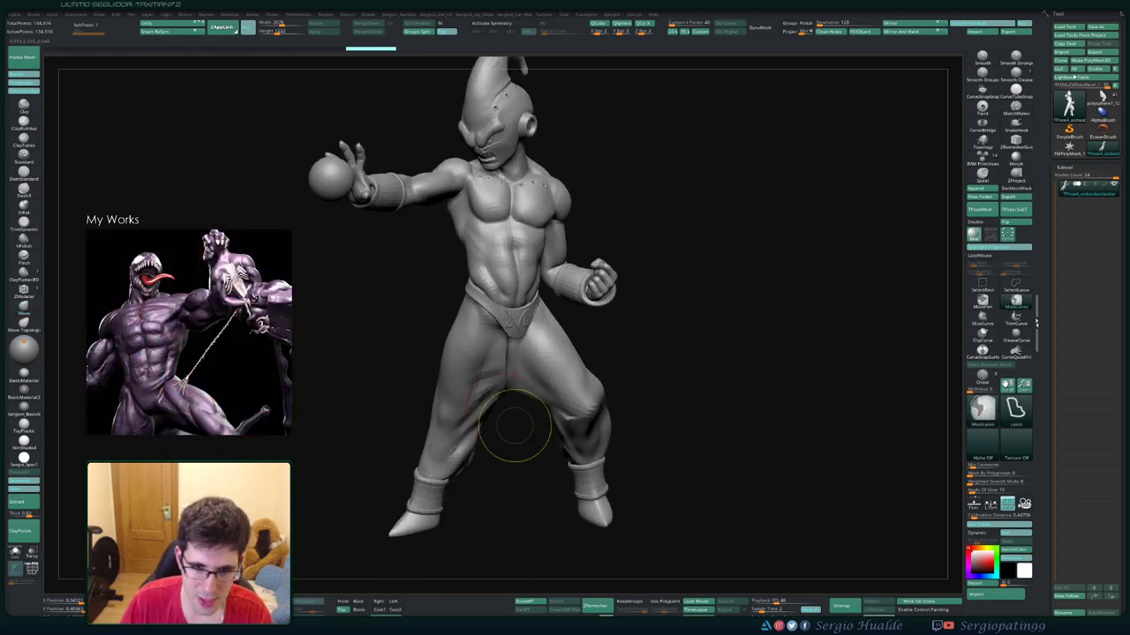
{"action": "left_click_drag", "start_coordinate": [500, 368], "coordinate": [340, 310], "text": "ctrl"}
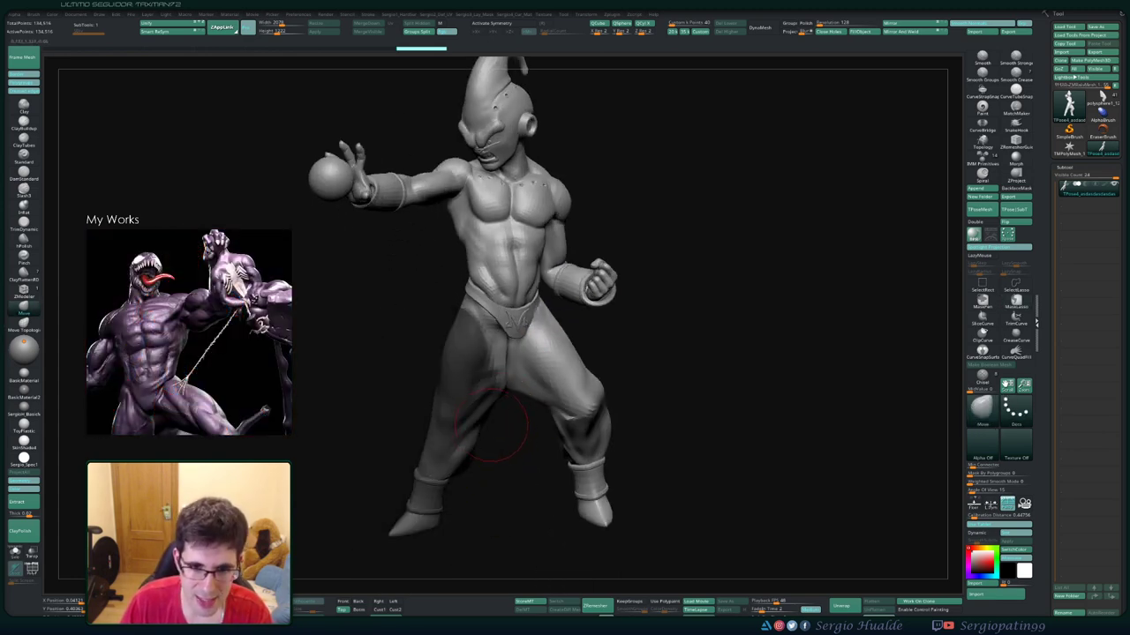
{"action": "mouse_move", "coordinate": [501, 427]}
{"action": "left_mouse_down"}
{"action": "mouse_move", "coordinate": [622, 397]}
{"action": "mouse_move", "coordinate": [617, 379]}
{"action": "mouse_move", "coordinate": [677, 331]}
{"action": "left_mouse_up"}
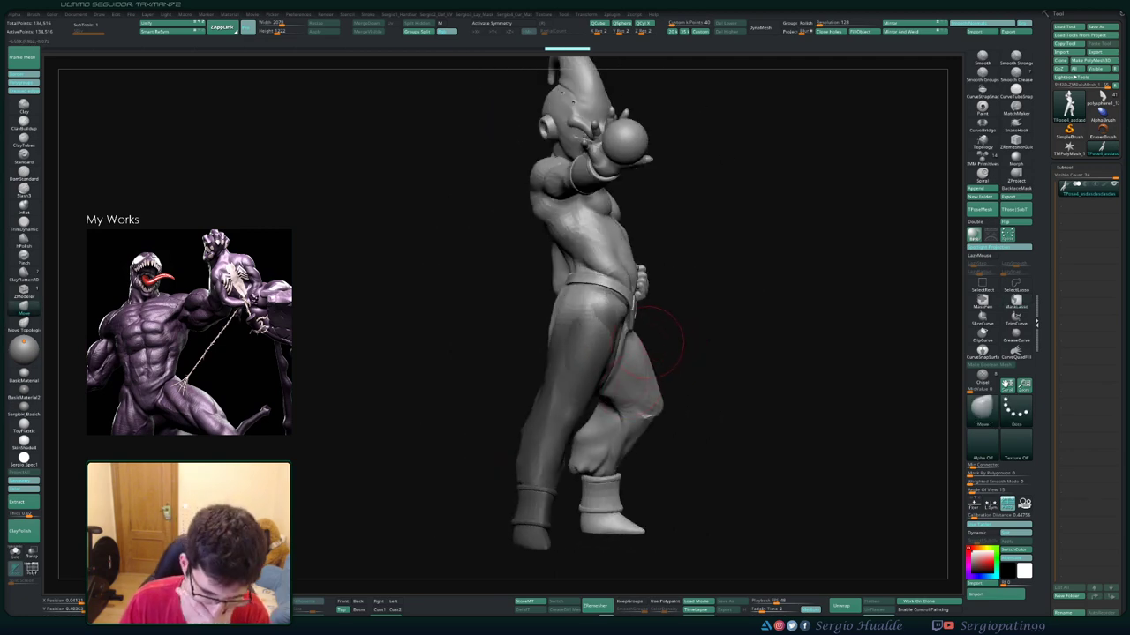
{"action": "mouse_move", "coordinate": [677, 331]}
{"action": "left_mouse_down"}
{"action": "mouse_move", "coordinate": [658, 353]}
{"action": "mouse_move", "coordinate": [635, 351]}
{"action": "left_mouse_up"}
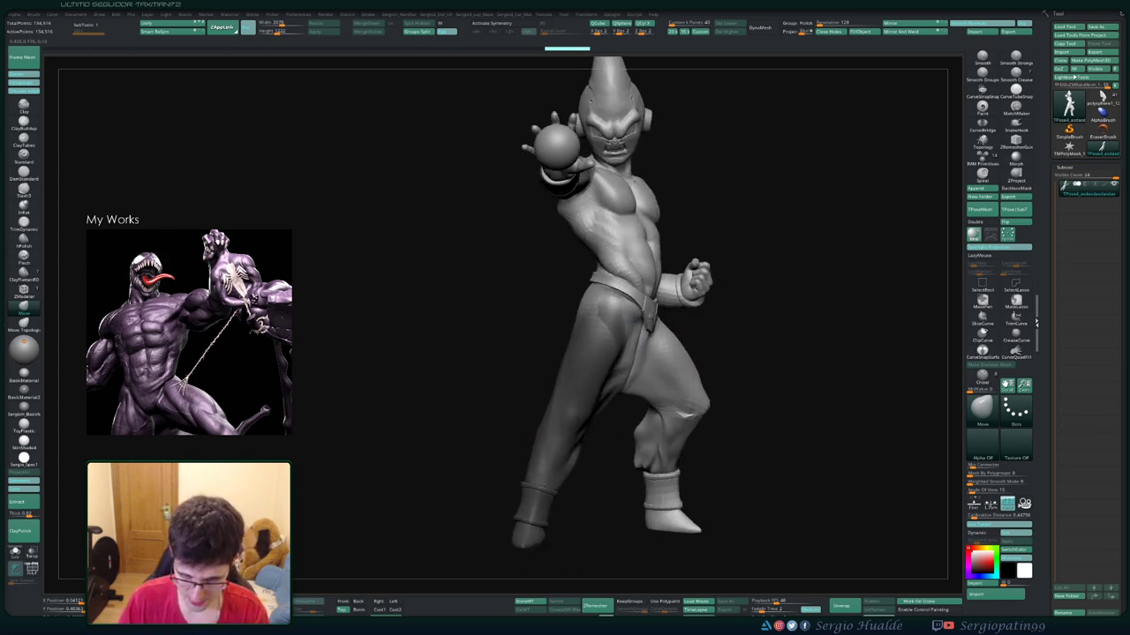
Swing the left leg outward from the hip with Transpose, then return to Draw mode facing front
{"action": "key", "text": "w"}
{"action": "mouse_move", "coordinate": [606, 227]}
{"action": "left_mouse_down", "text": "alt"}
{"action": "mouse_move", "coordinate": [609, 353]}
{"action": "mouse_move", "coordinate": [609, 319]}
{"action": "left_mouse_up", "text": "alt"}
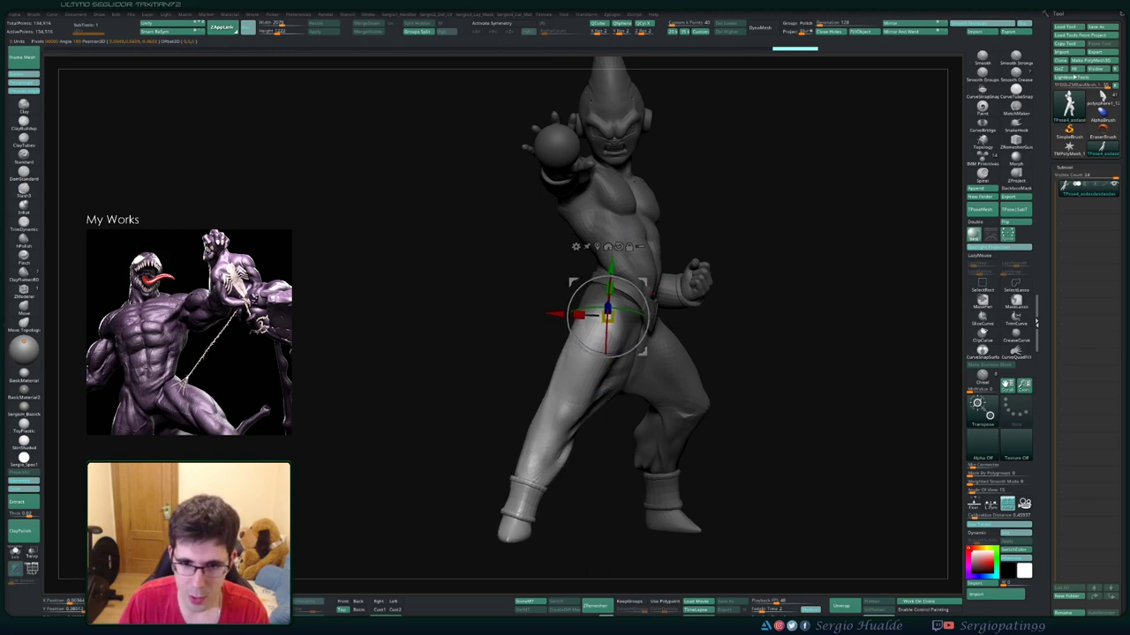
{"action": "left_click_drag", "start_coordinate": [676, 333], "coordinate": [676, 380], "text": "alt"}
{"action": "left_click_drag", "start_coordinate": [759, 397], "coordinate": [829, 399]}
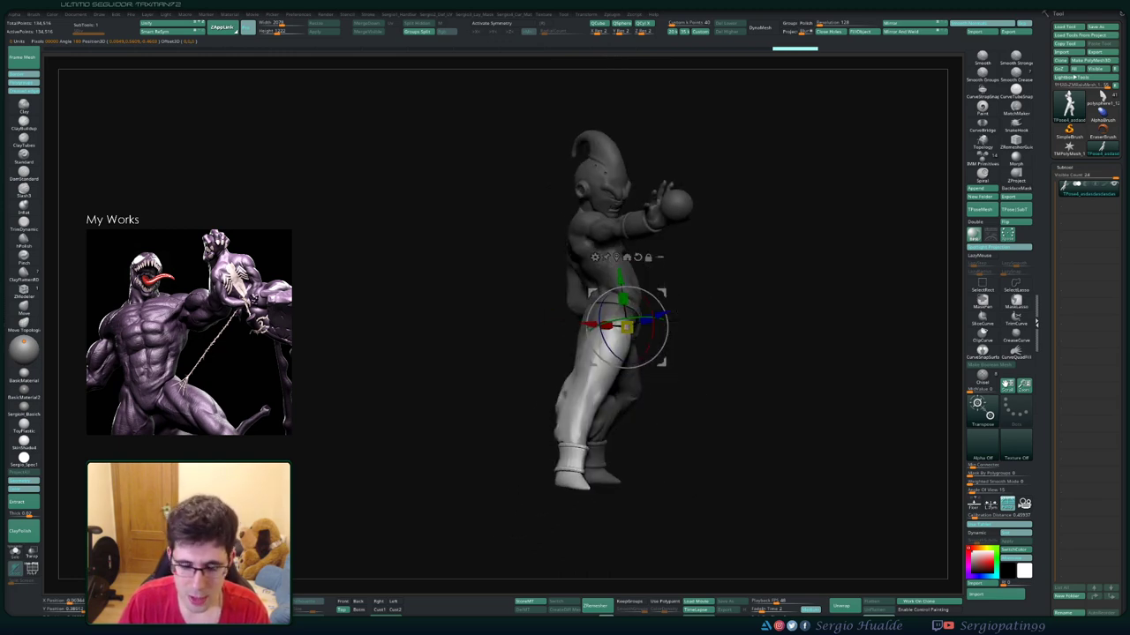
{"action": "key", "text": "q"}
{"action": "left_click_drag", "start_coordinate": [726, 336], "coordinate": [635, 339]}
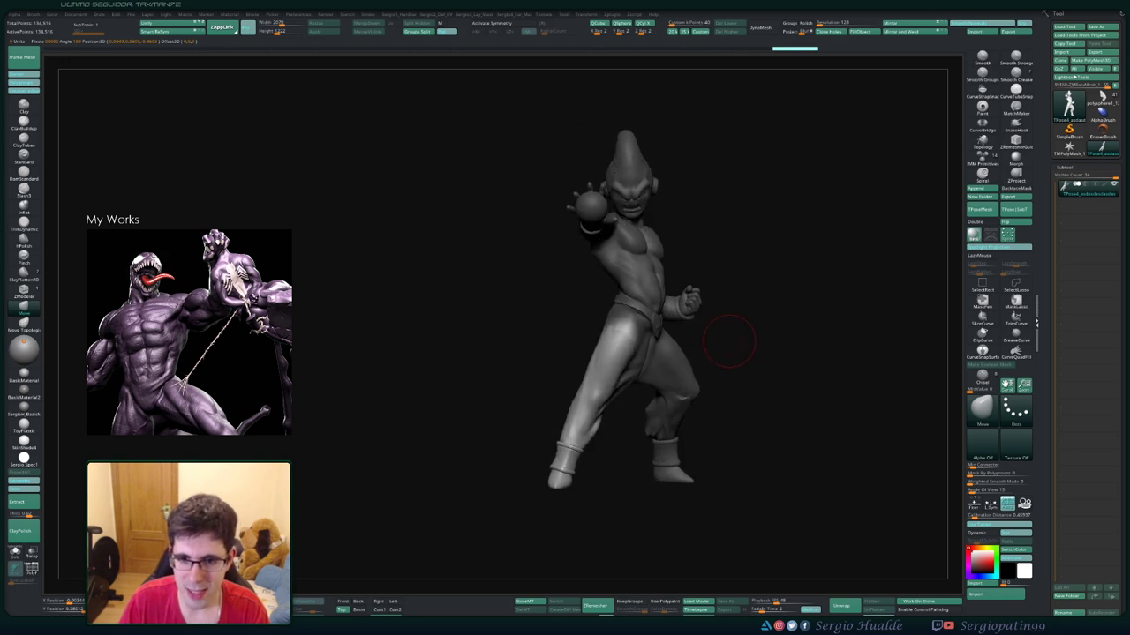
{"action": "left_click_drag", "start_coordinate": [744, 308], "coordinate": [663, 350]}
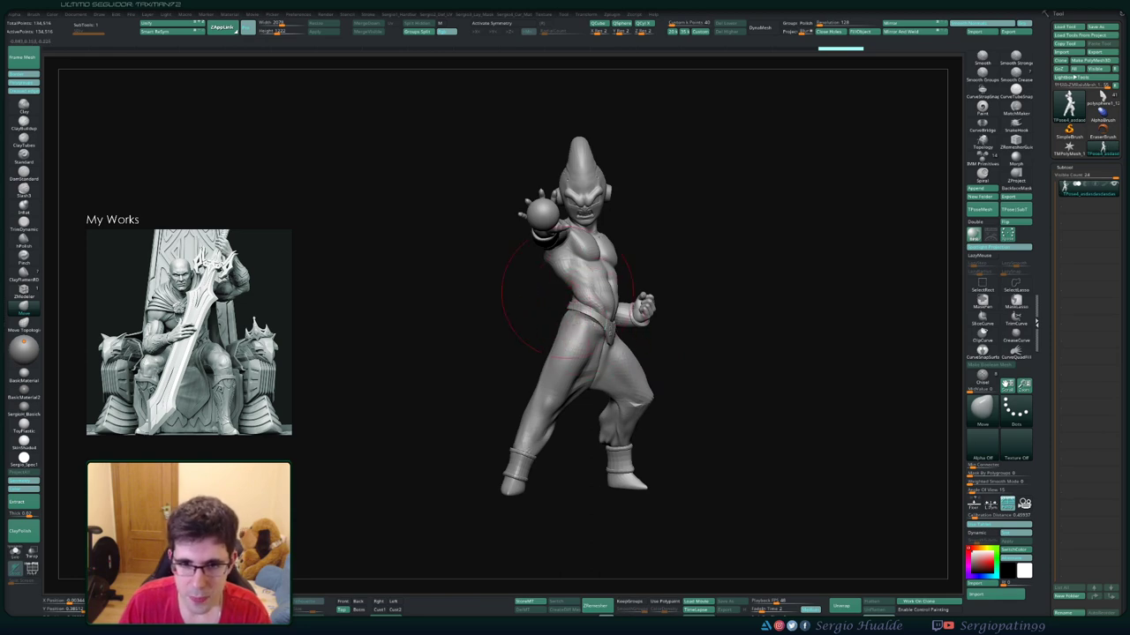
{"action": "left_click_drag", "start_coordinate": [520, 265], "coordinate": [607, 326]}
{"action": "mouse_move", "coordinate": [492, 291]}
{"action": "left_mouse_down"}
{"action": "mouse_move", "coordinate": [606, 315]}
{"action": "mouse_move", "coordinate": [630, 290]}
{"action": "left_mouse_up"}
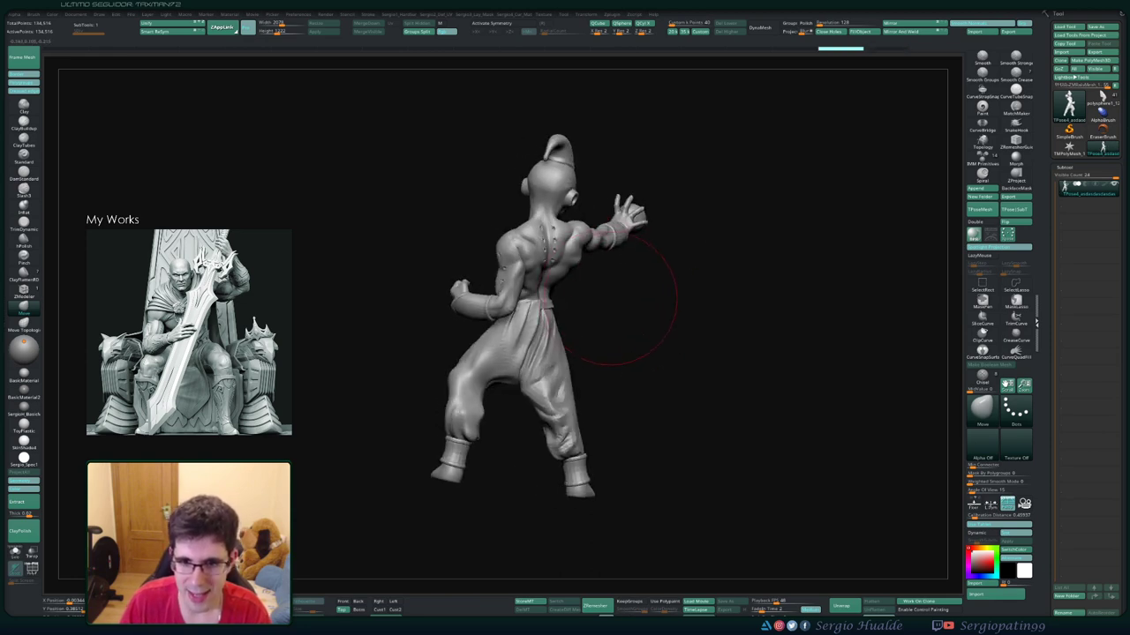
{"action": "key", "text": "w"}
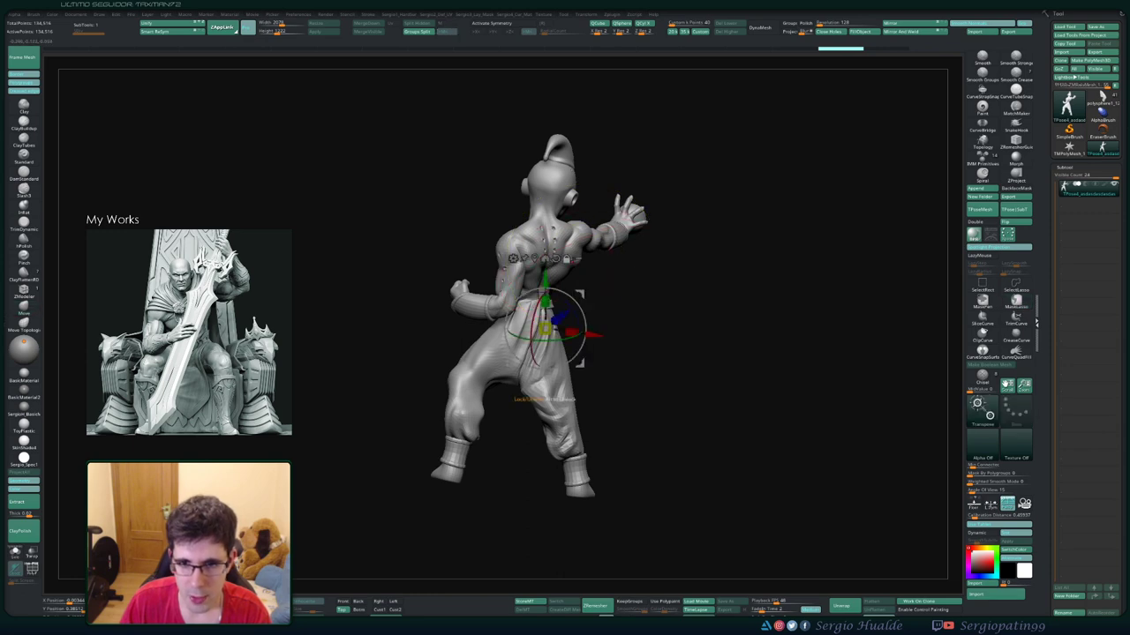
{"action": "key", "text": "q"}
{"action": "key", "text": "ctrl+z"}
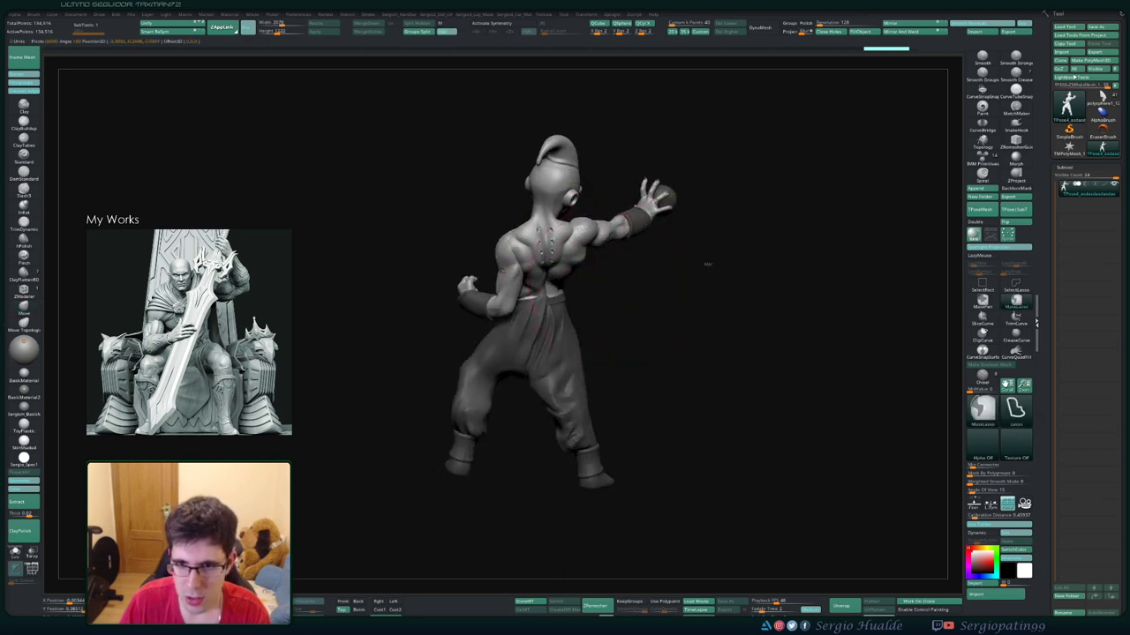
{"action": "key", "text": "ctrl+z"}
{"action": "key", "text": "ctrl+z"}
{"action": "key", "text": "ctrl+z"}
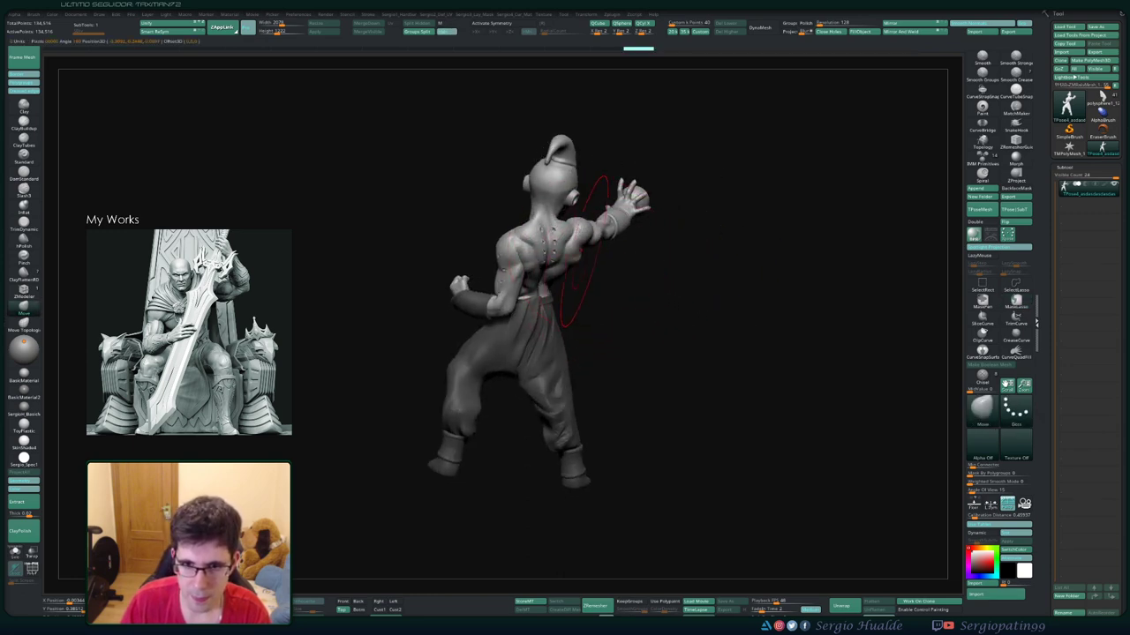
{"action": "left_click_drag", "start_coordinate": [625, 284], "coordinate": [574, 256]}
{"action": "scroll", "coordinate": [574, 353], "scroll_direction": "up", "scroll_amount": 5}
{"action": "key", "text": "ctrl+z"}
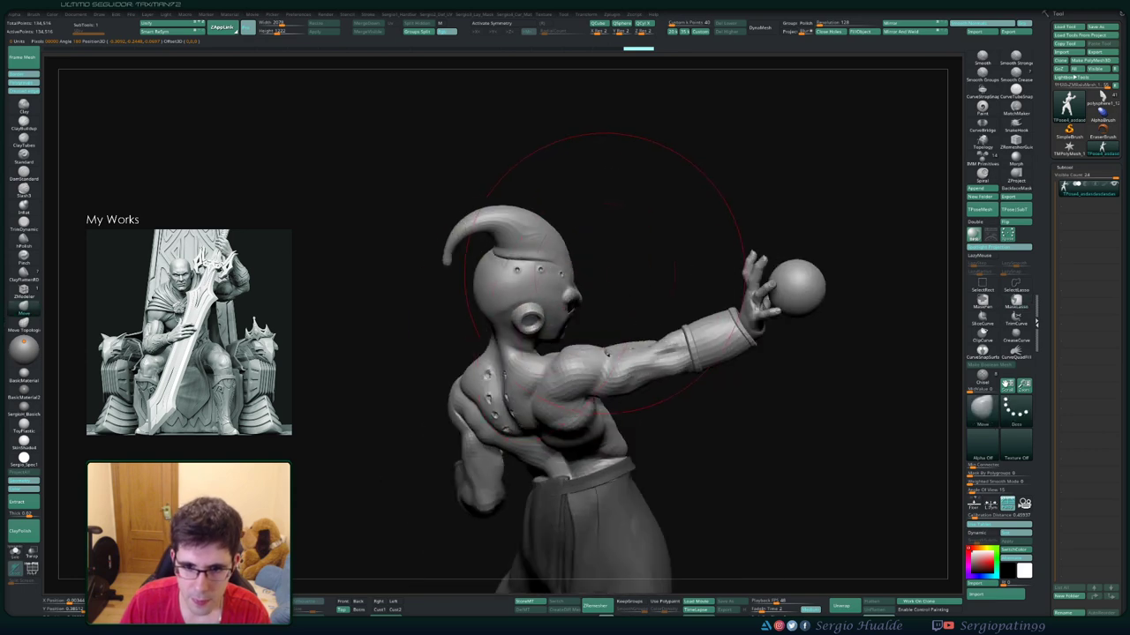
{"action": "key", "text": "ctrl+z"}
{"action": "key", "text": "ctrl+shift+z"}
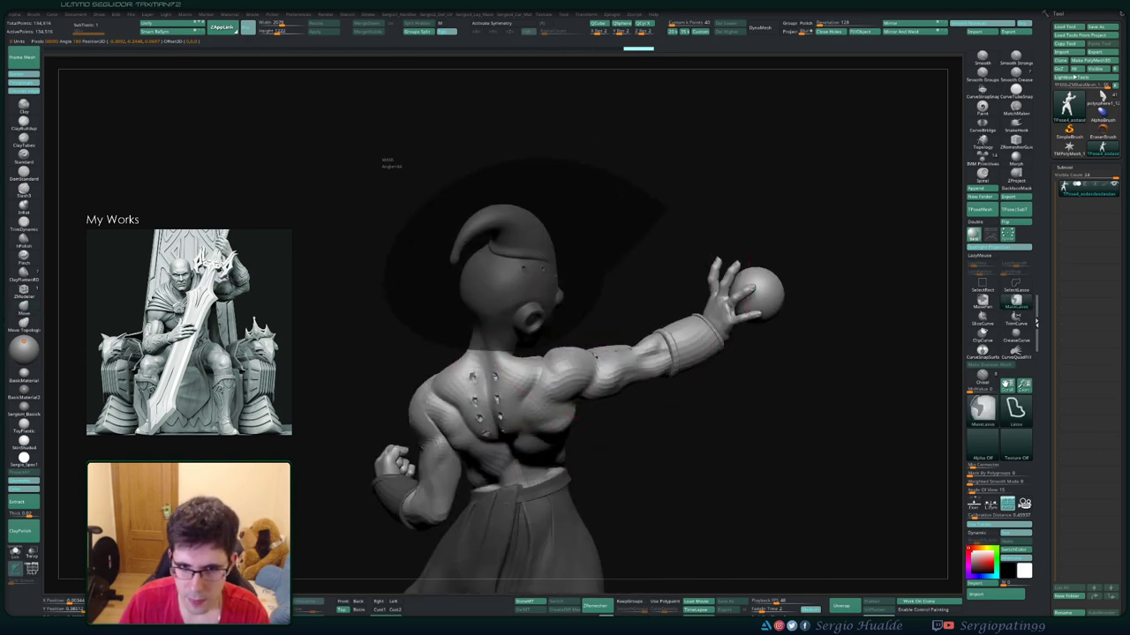
{"action": "key", "text": "ctrl+shift+z"}
{"action": "key", "text": "ctrl+shift+z"}
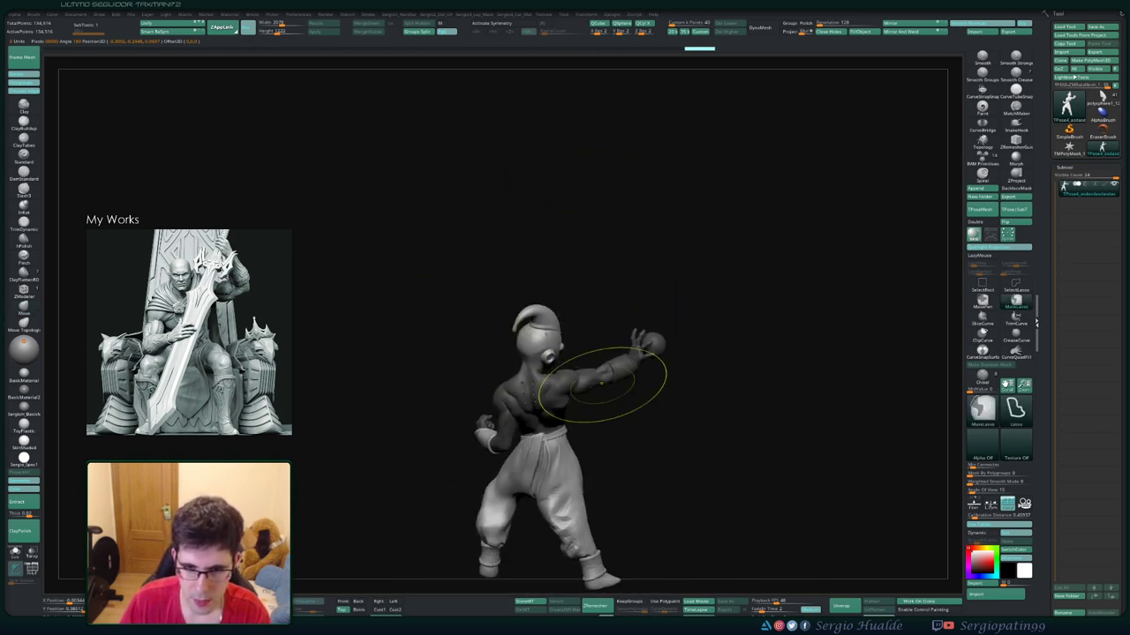
{"action": "key", "text": "ctrl+shift+z"}
{"action": "key", "text": "ctrl+shift+z"}
{"action": "key", "text": "ctrl+shift+z"}
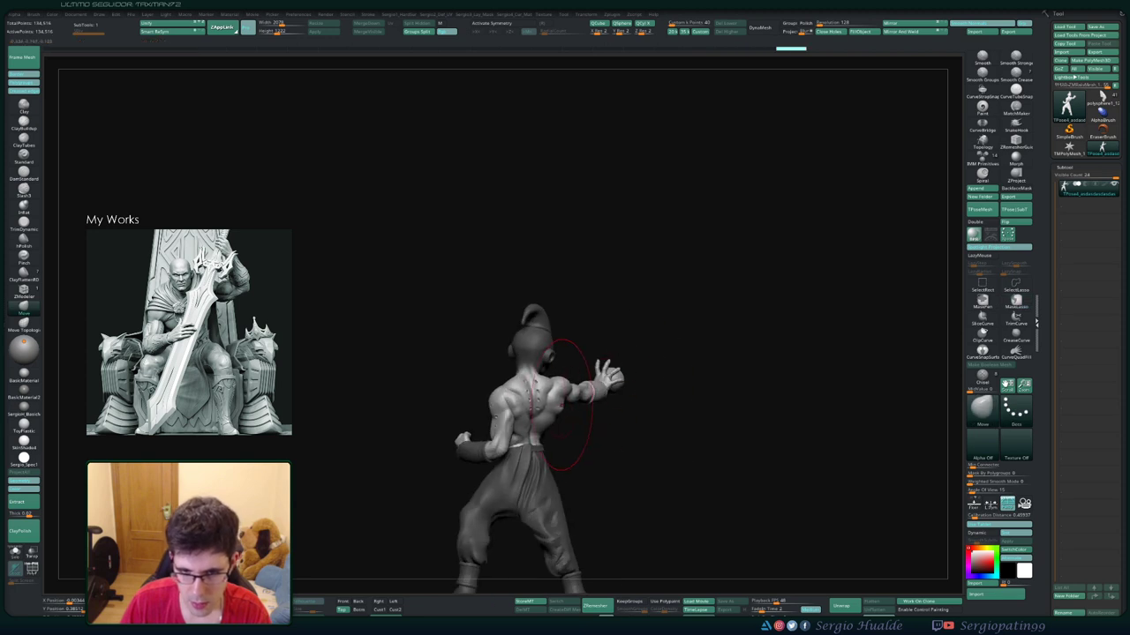
{"action": "key", "text": "ctrl+shift+z"}
{"action": "key", "text": "ctrl+shift+z"}
{"action": "key", "text": "ctrl+shift+z"}
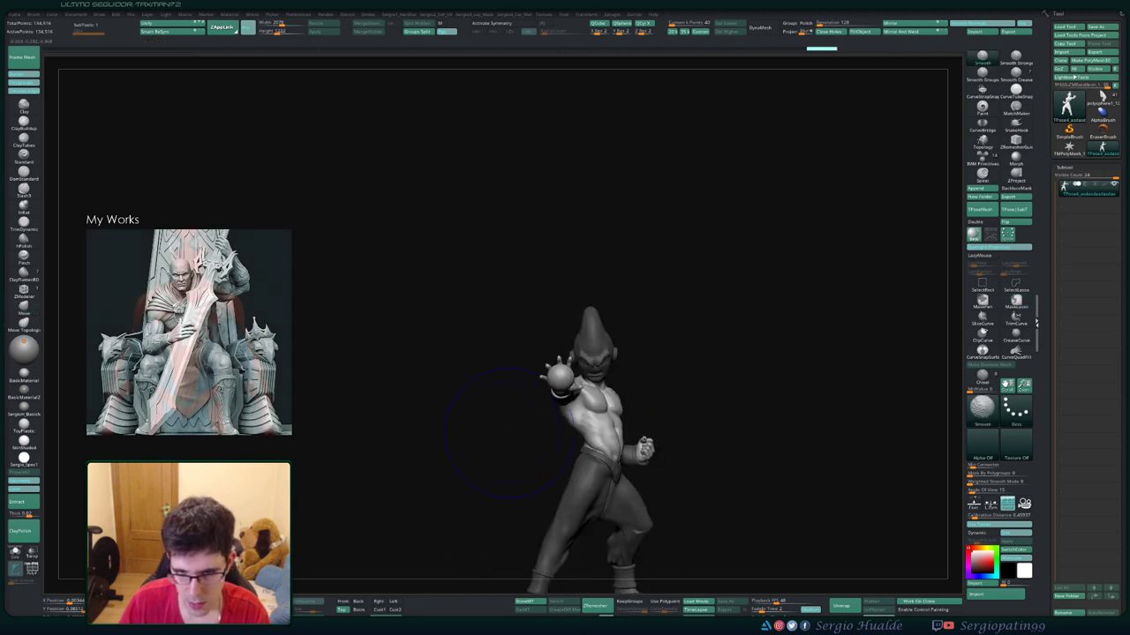
{"action": "key", "text": "ctrl+shift+z"}
{"action": "key", "text": "ctrl+shift+z"}
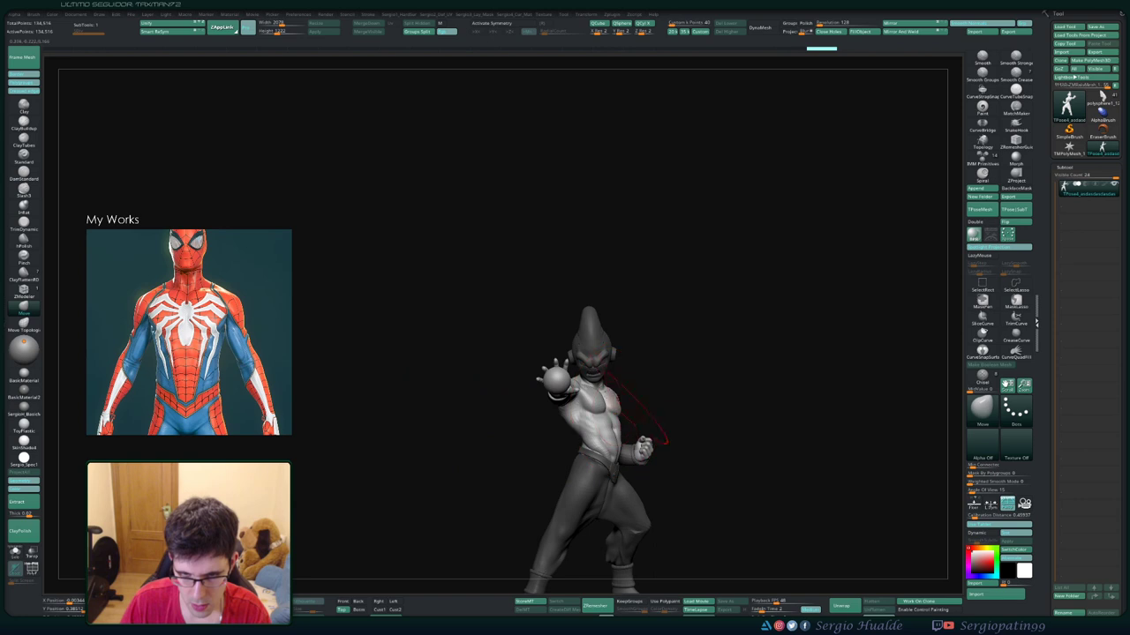
{"action": "key", "text": "ctrl+shift+z"}
{"action": "key", "text": "ctrl+shift+z"}
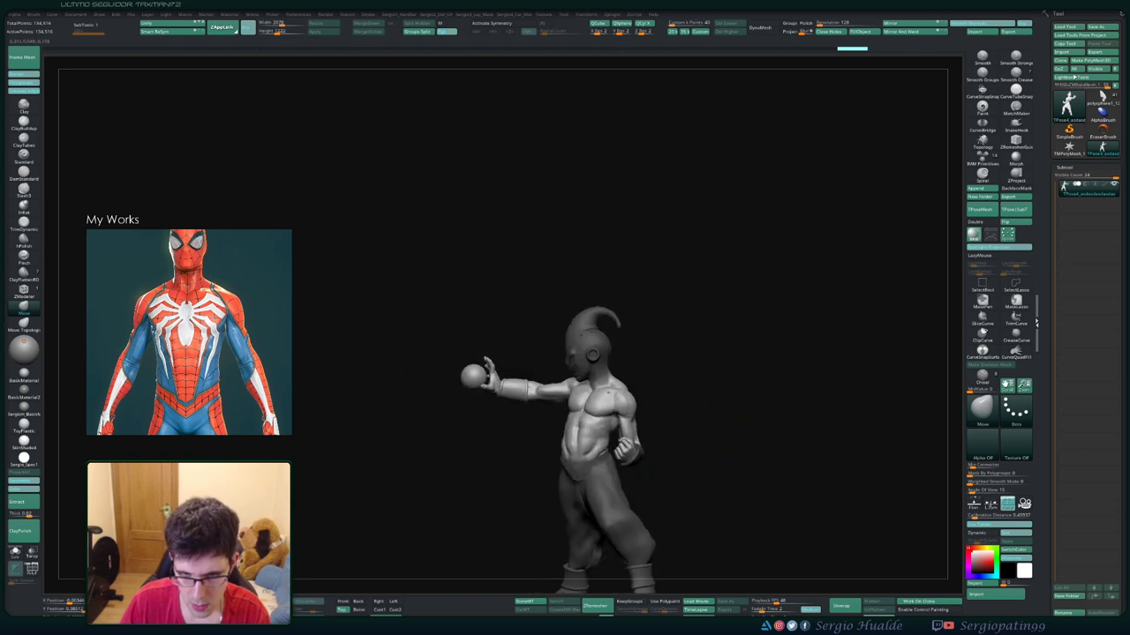
{"action": "key", "text": "ctrl+shift+z"}
{"action": "key", "text": "ctrl+shift+z"}
{"action": "key", "text": "ctrl+z"}
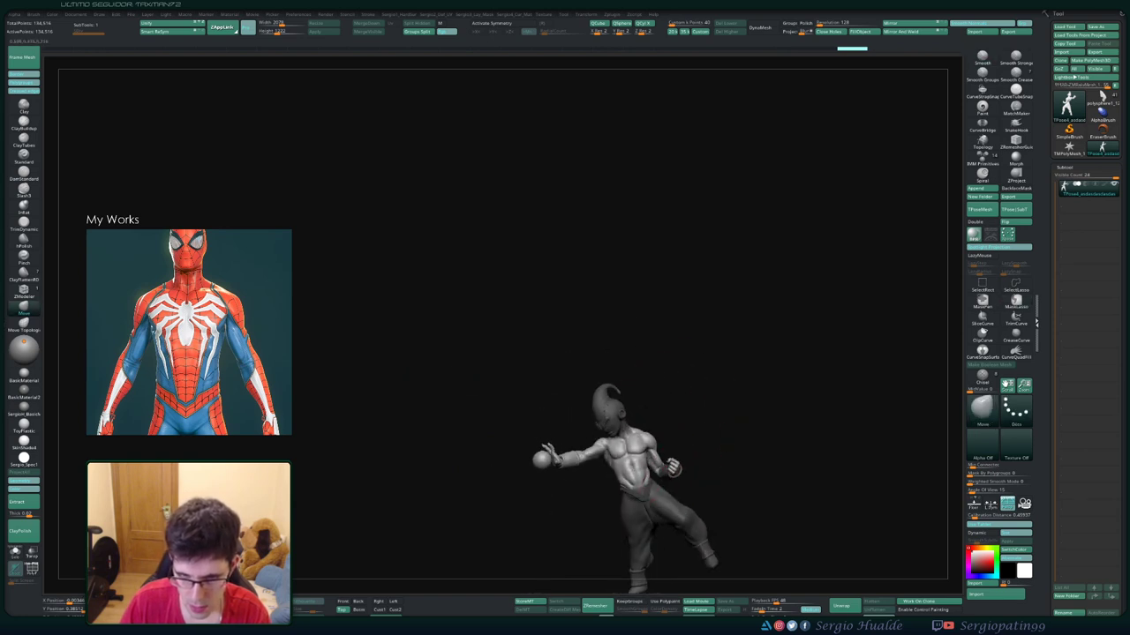
{"action": "key", "text": "ctrl+z"}
{"action": "key", "text": "ctrl+z"}
{"action": "key", "text": "ctrl+z"}
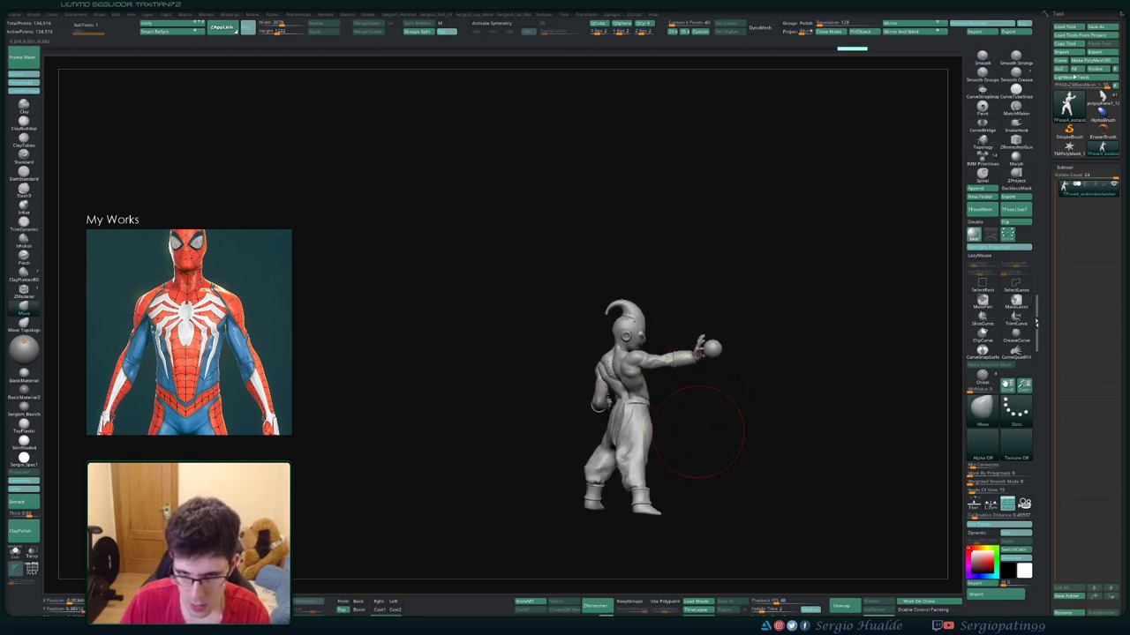
{"action": "key", "text": "ctrl+shift+z"}
{"action": "key", "text": "ctrl+shift+z"}
{"action": "key", "text": "ctrl+shift+z"}
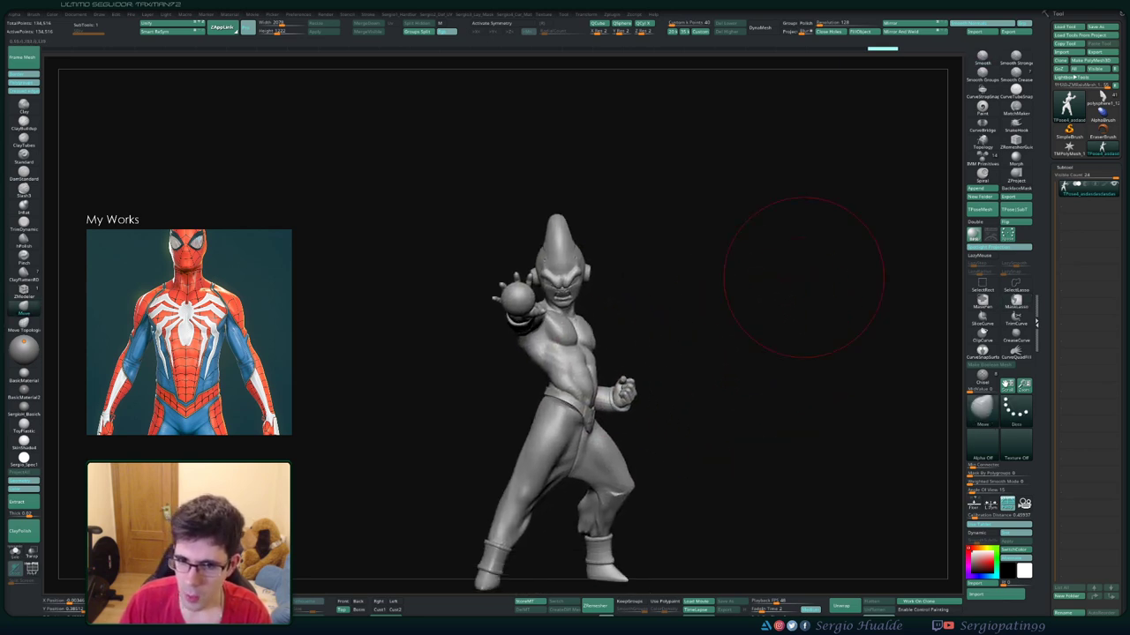
Apply the pose with TPose>SubT, then select the body subtool and divide it with Ctrl+D
{"action": "left_click", "coordinate": [1068, 101]}
{"action": "left_click", "coordinate": [557, 282], "text": "alt"}
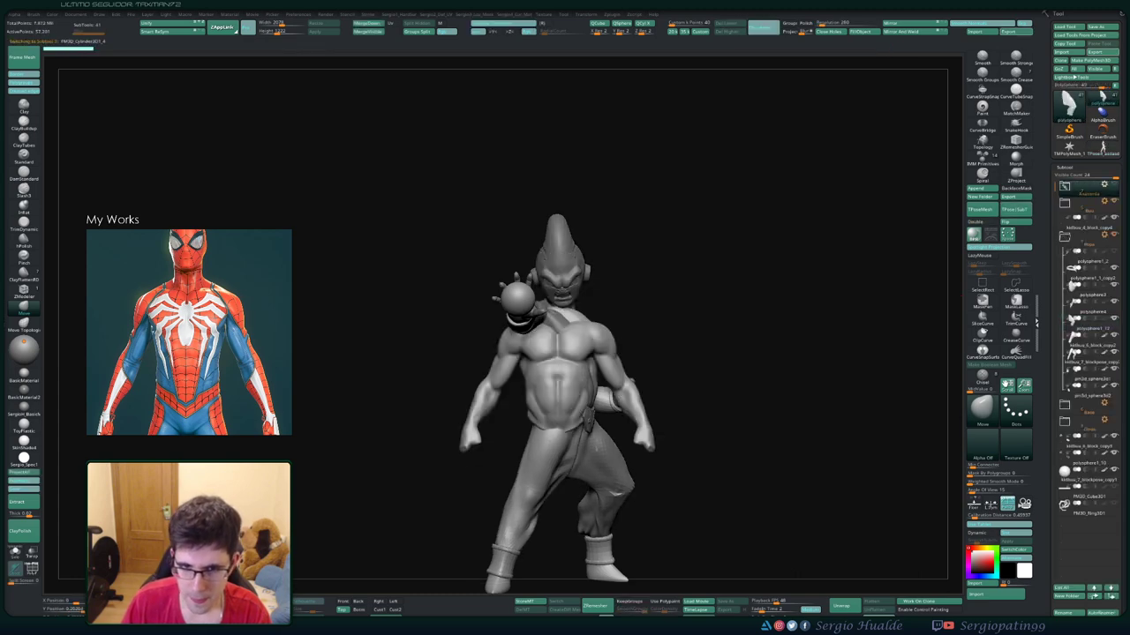
{"action": "left_click", "coordinate": [553, 309], "text": "alt"}
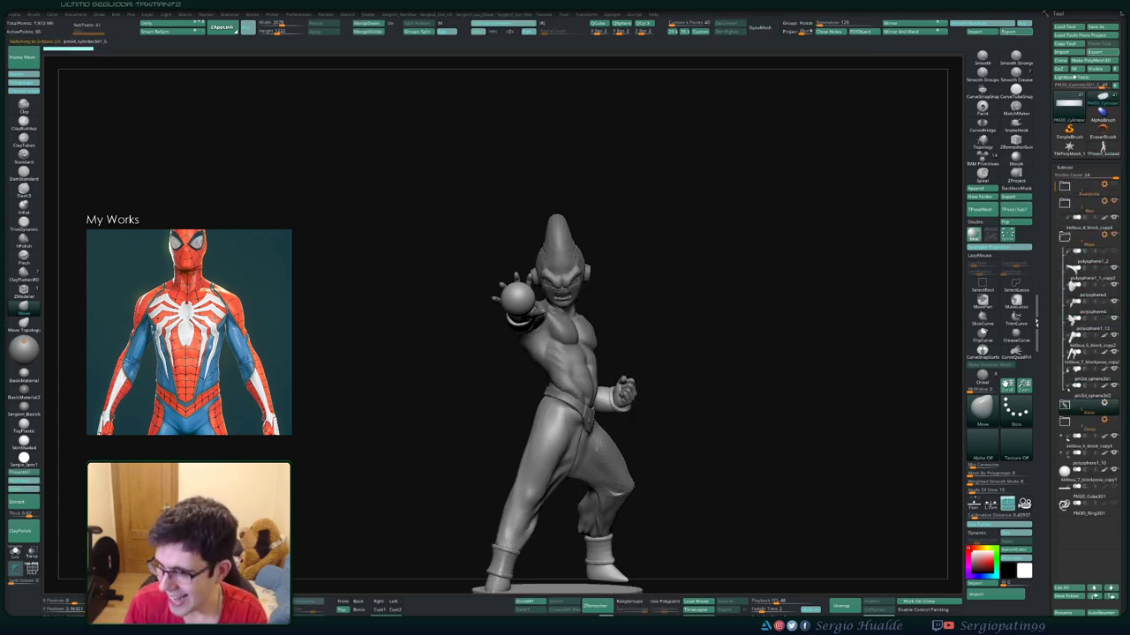
{"action": "left_click", "coordinate": [534, 494], "text": "alt"}
{"action": "left_click", "coordinate": [521, 490], "text": "alt"}
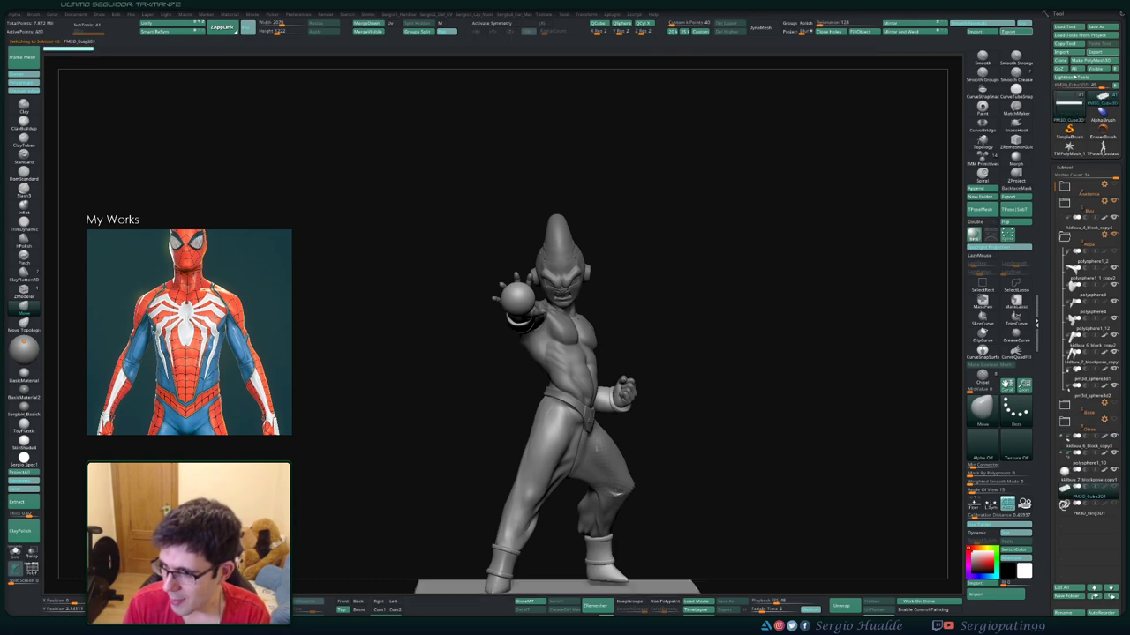
{"action": "left_click", "coordinate": [556, 264], "text": "alt"}
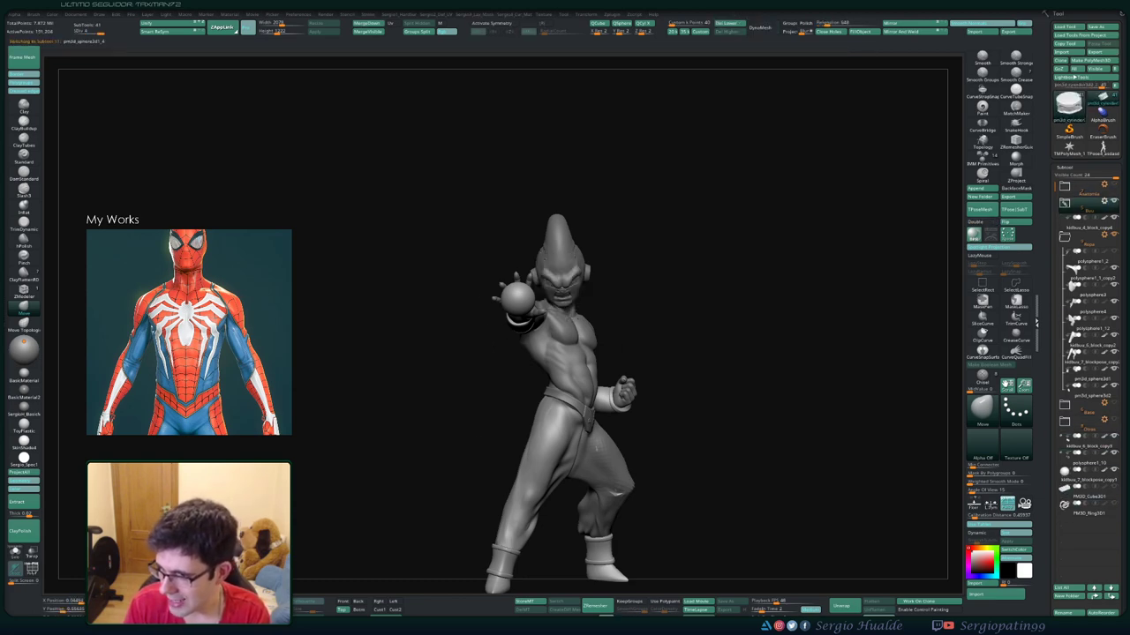
{"action": "key", "text": "ctrl+d"}
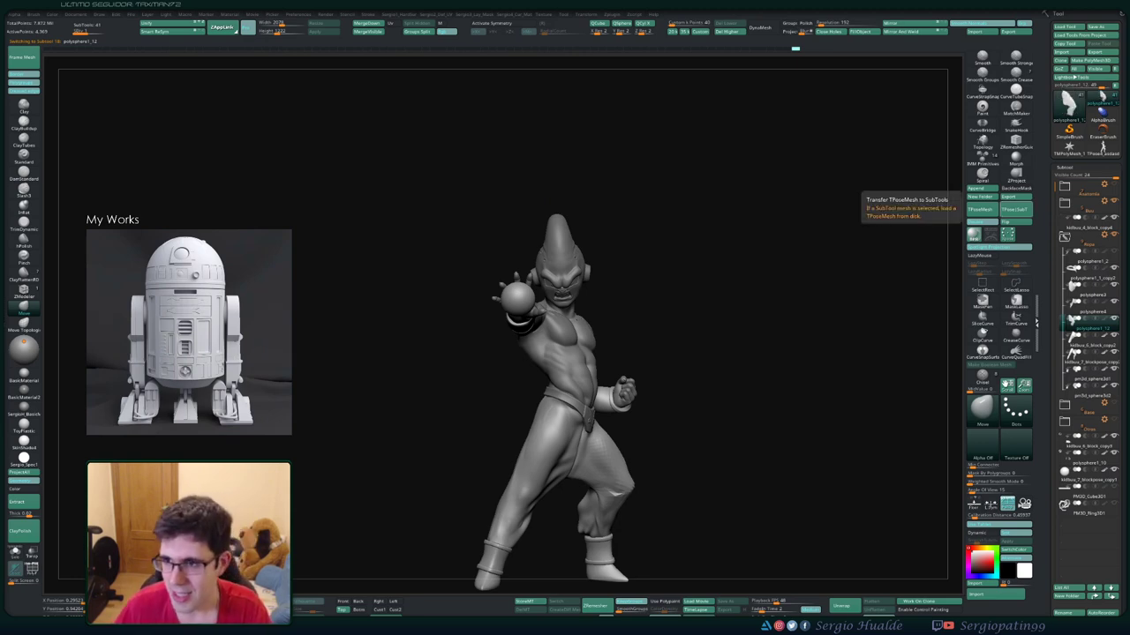
Save the reposed Majin Buu tool with Ctrl+S and rotate to check the final pose
{"action": "key", "text": "ctrl"}
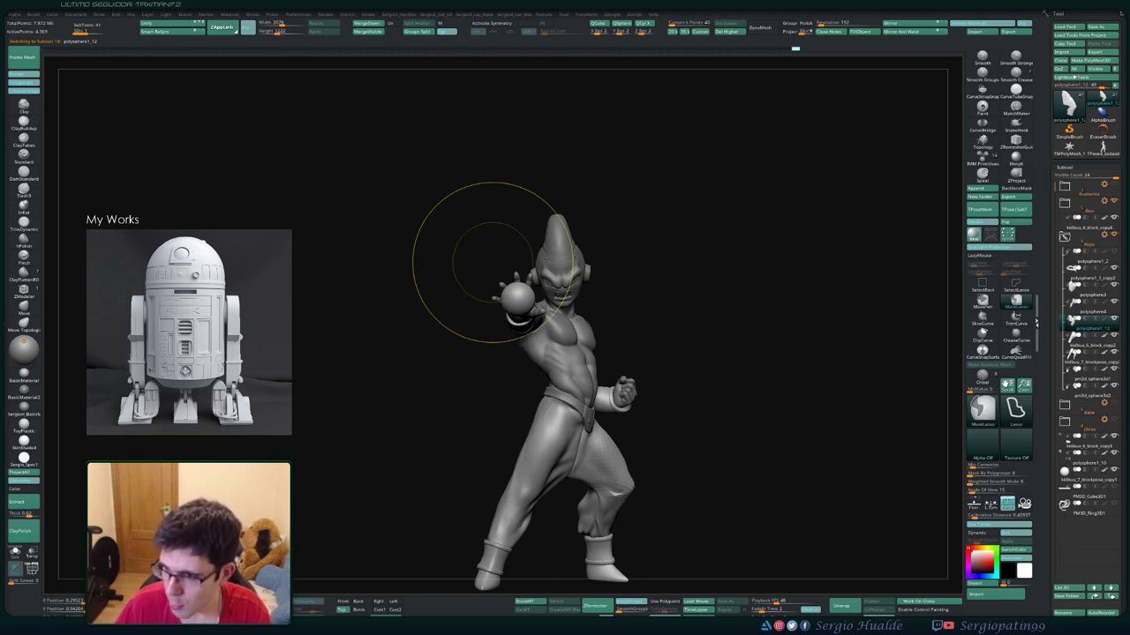
{"action": "key", "text": "ctrl+s"}
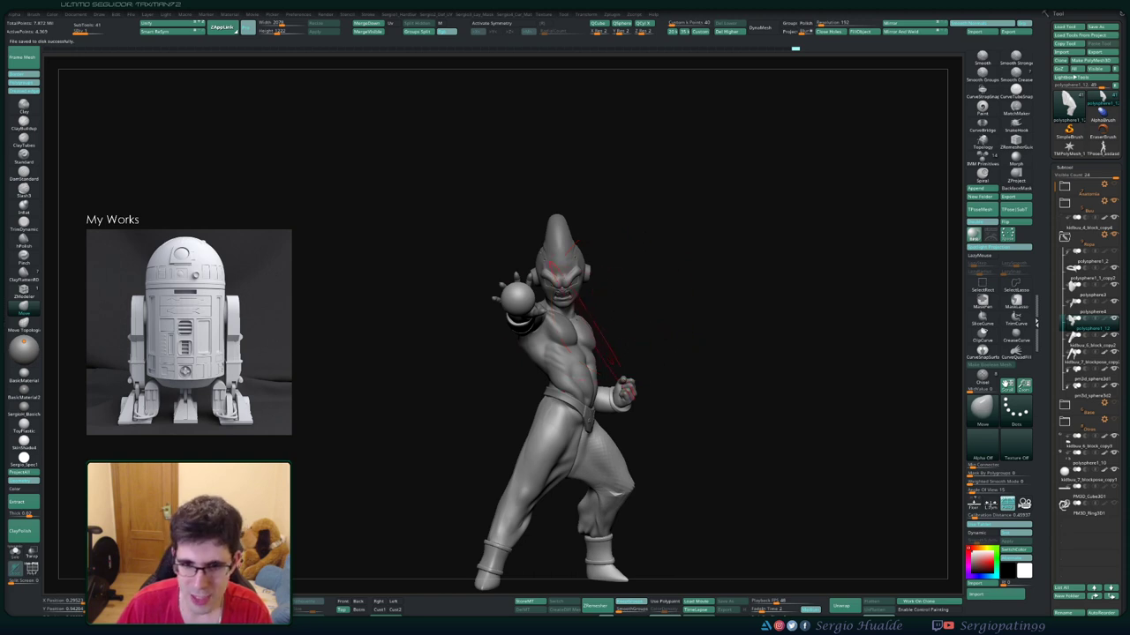
{"action": "mouse_move", "coordinate": [609, 309]}
{"action": "left_mouse_down"}
{"action": "mouse_move", "coordinate": [640, 321]}
{"action": "mouse_move", "coordinate": [628, 324]}
{"action": "left_mouse_up"}
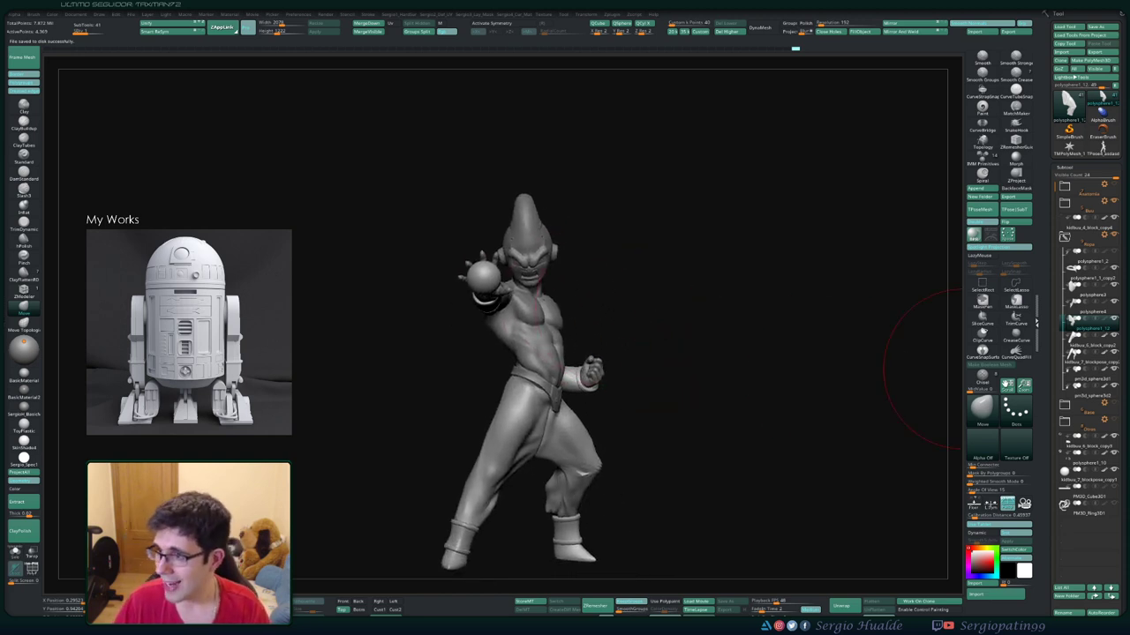
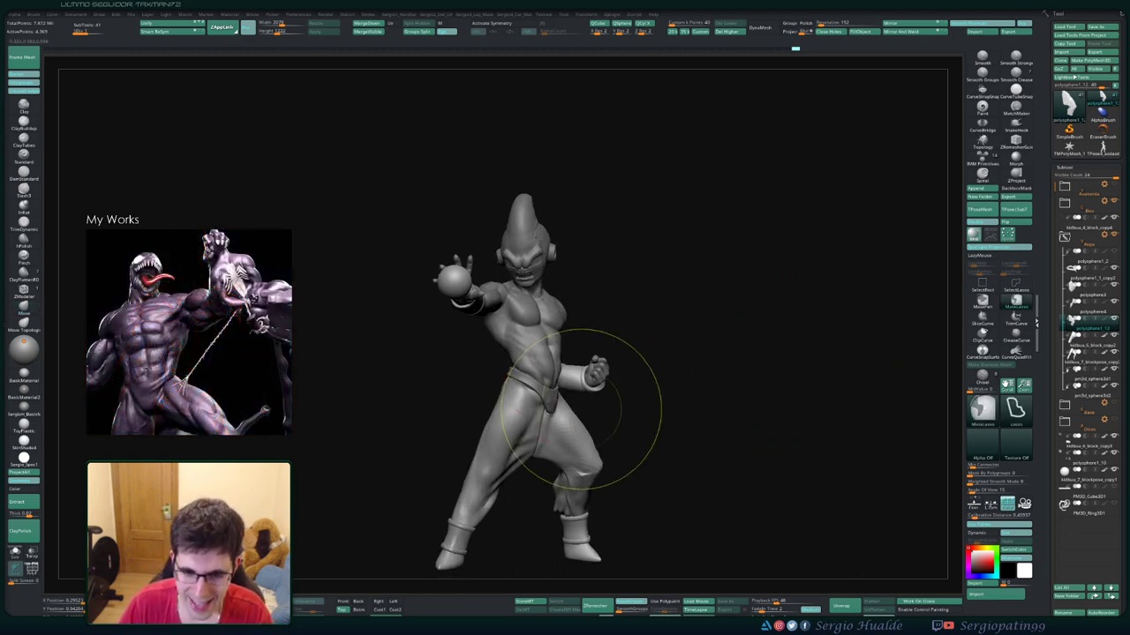
Zoom out and orbit to look over the whole Buu figure from the side
{"action": "mouse_move", "coordinate": [606, 416]}
{"action": "left_mouse_down", "text": "alt"}
{"action": "mouse_move", "coordinate": [633, 371]}
{"action": "mouse_move", "coordinate": [605, 391]}
{"action": "mouse_move", "coordinate": [569, 357]}
{"action": "mouse_move", "coordinate": [556, 370]}
{"action": "left_mouse_up", "text": "alt"}
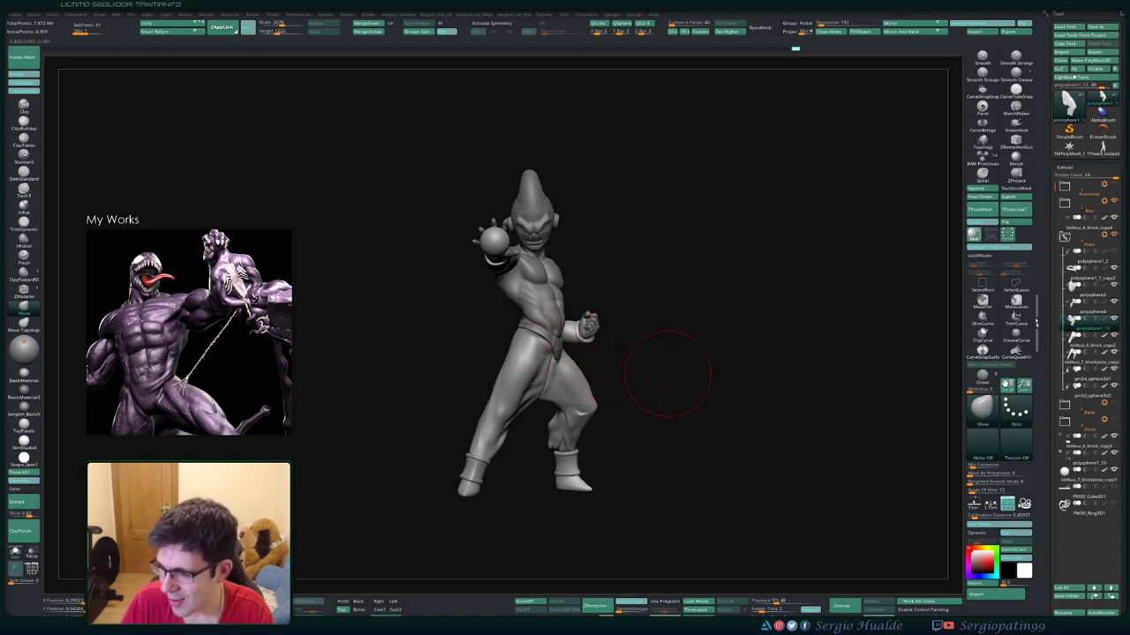
{"action": "left_click_drag", "start_coordinate": [668, 373], "coordinate": [661, 374]}
{"action": "mouse_move", "coordinate": [600, 353]}
{"action": "left_mouse_down", "text": "alt"}
{"action": "mouse_move", "coordinate": [581, 382]}
{"action": "mouse_move", "coordinate": [647, 363]}
{"action": "left_mouse_up", "text": "alt"}
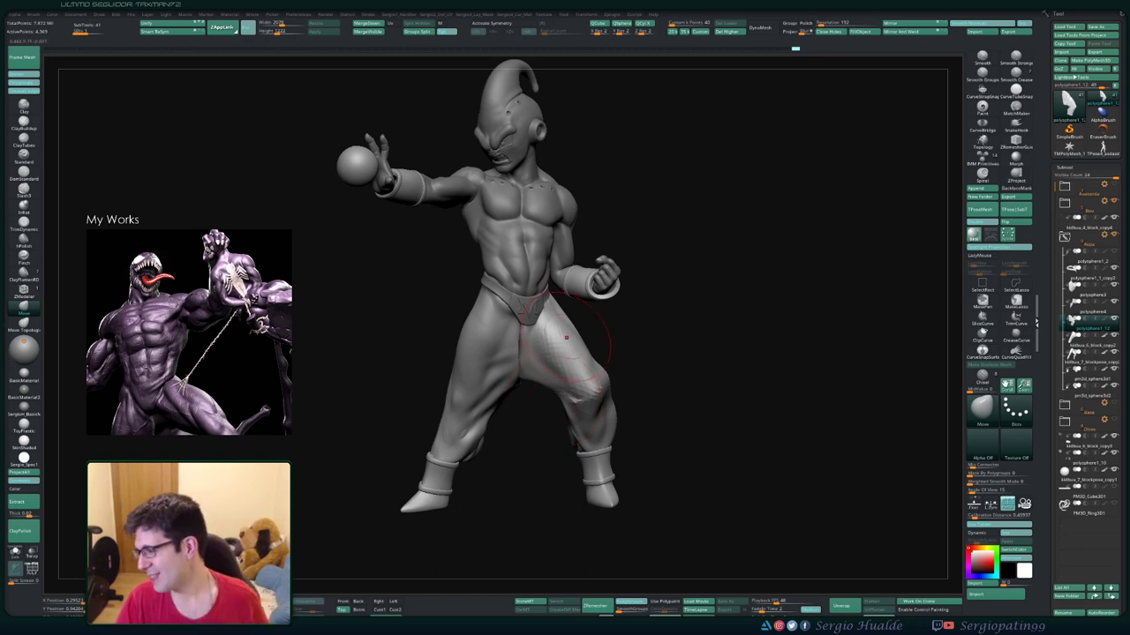
{"action": "left_click_drag", "start_coordinate": [676, 341], "coordinate": [538, 325]}
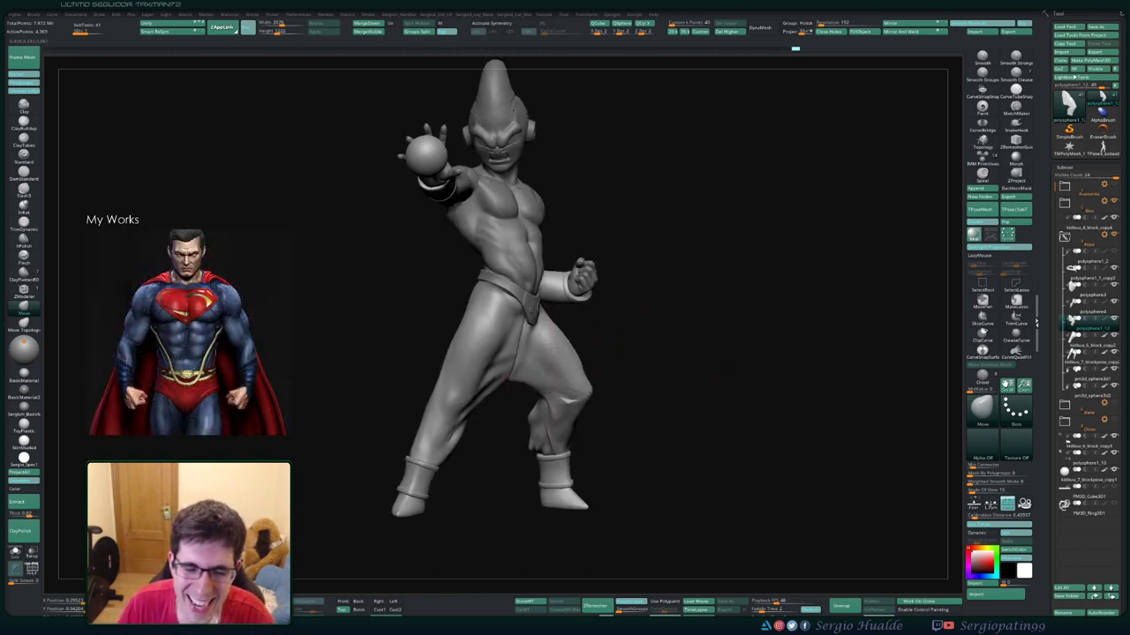
Make the pant-leg SubTool active, frame the figure, and orbit to view its back
{"action": "left_click", "coordinate": [494, 328], "text": "alt"}
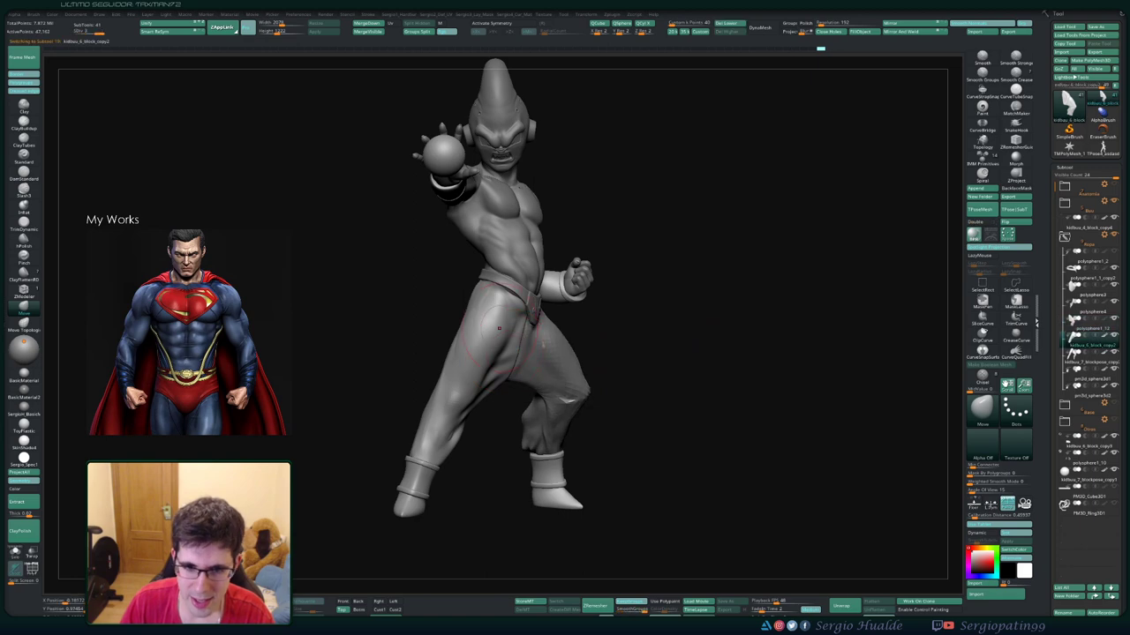
{"action": "key", "text": "f"}
{"action": "key", "text": "f"}
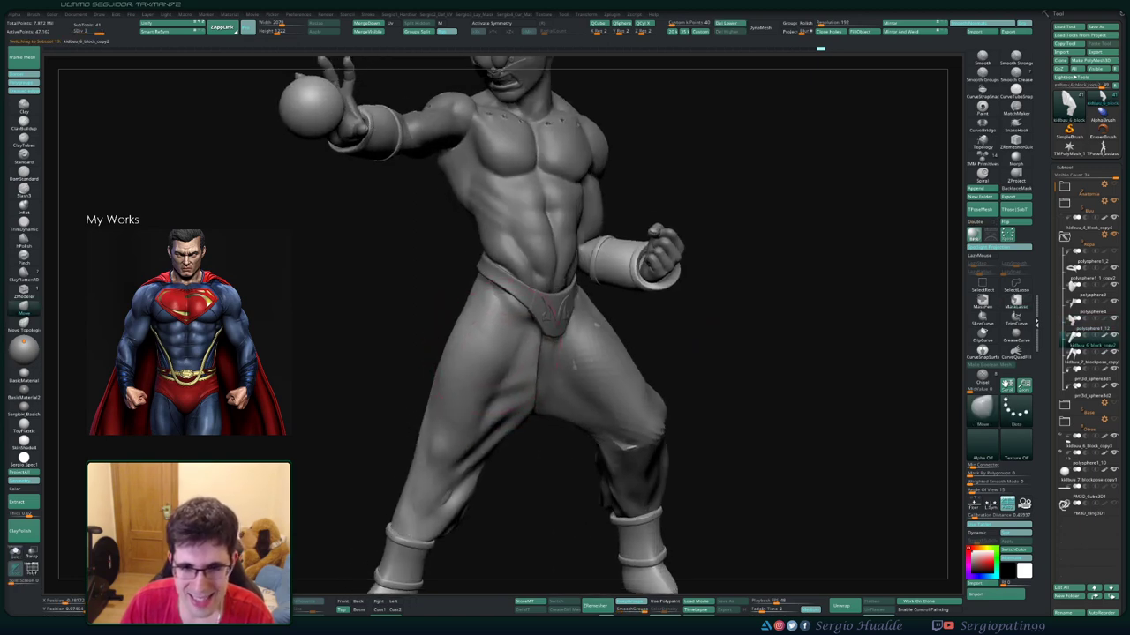
{"action": "key", "text": "f"}
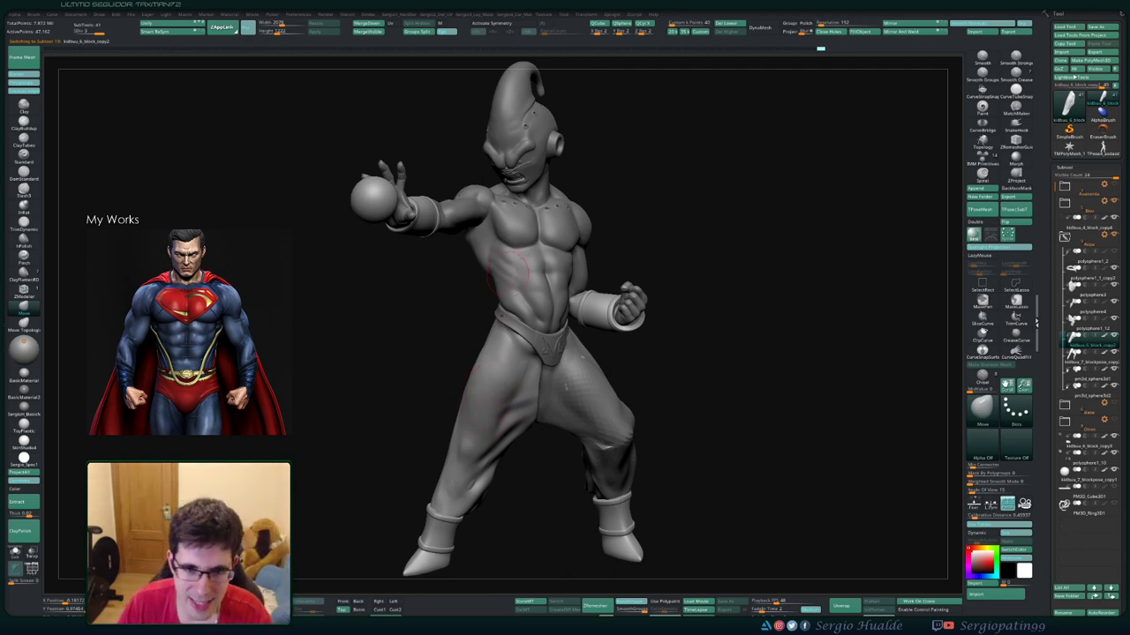
{"action": "mouse_move", "coordinate": [510, 273]}
{"action": "left_mouse_down"}
{"action": "mouse_move", "coordinate": [488, 331]}
{"action": "mouse_move", "coordinate": [497, 361]}
{"action": "left_mouse_up"}
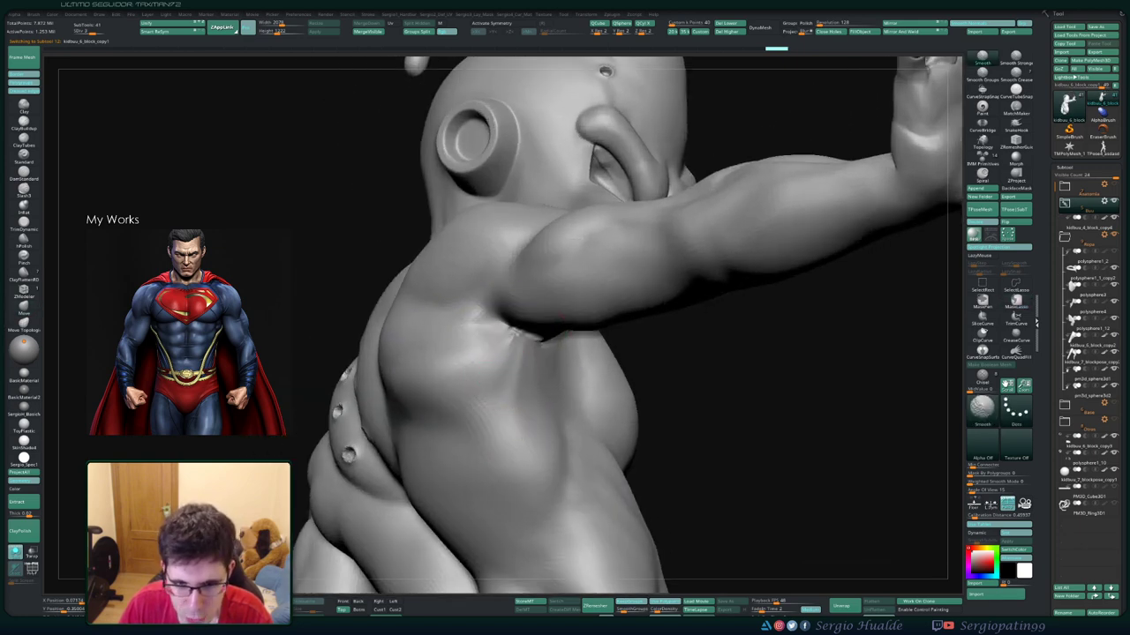
Fill the pit on the chest below the raised shoulder with the ClayBuildup brush
{"action": "mouse_move", "coordinate": [548, 343]}
{"action": "left_mouse_down"}
{"action": "mouse_move", "coordinate": [510, 347]}
{"action": "mouse_move", "coordinate": [562, 328]}
{"action": "mouse_move", "coordinate": [584, 424]}
{"action": "mouse_move", "coordinate": [571, 400]}
{"action": "left_mouse_up"}
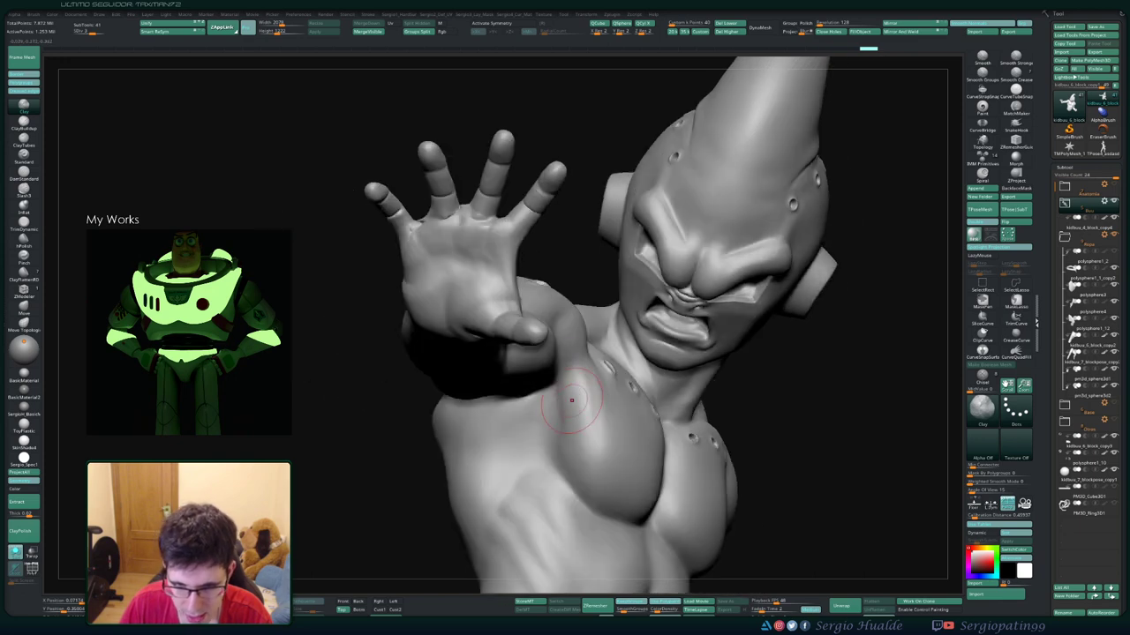
{"action": "key", "text": "b"}
{"action": "key", "text": "c"}
{"action": "key", "text": "b"}
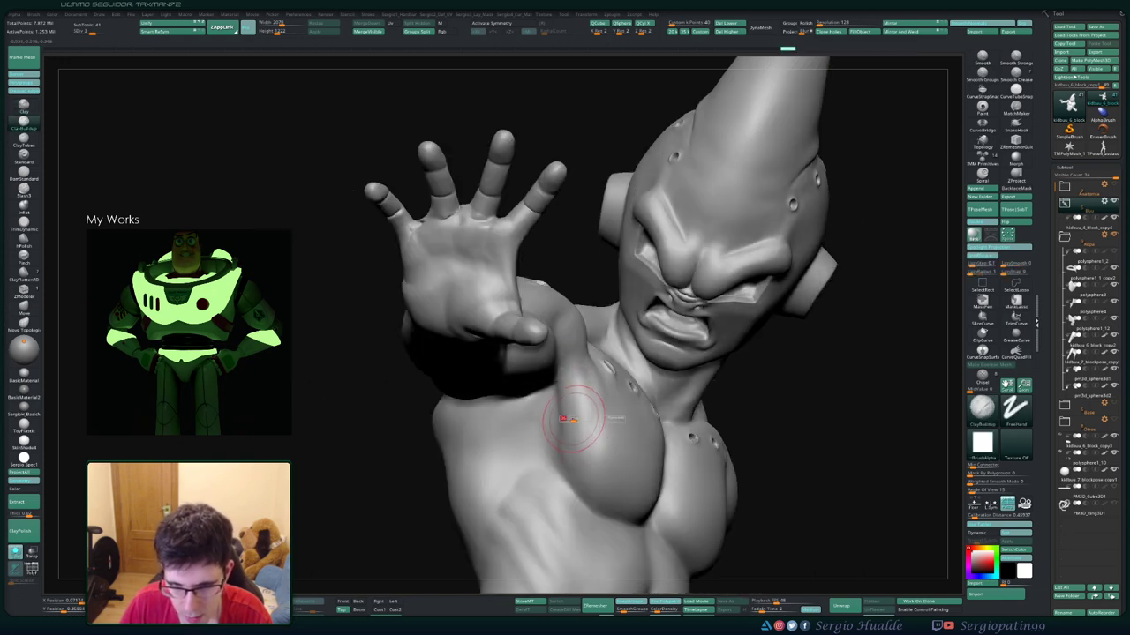
{"action": "left_click_drag", "start_coordinate": [559, 466], "coordinate": [583, 371]}
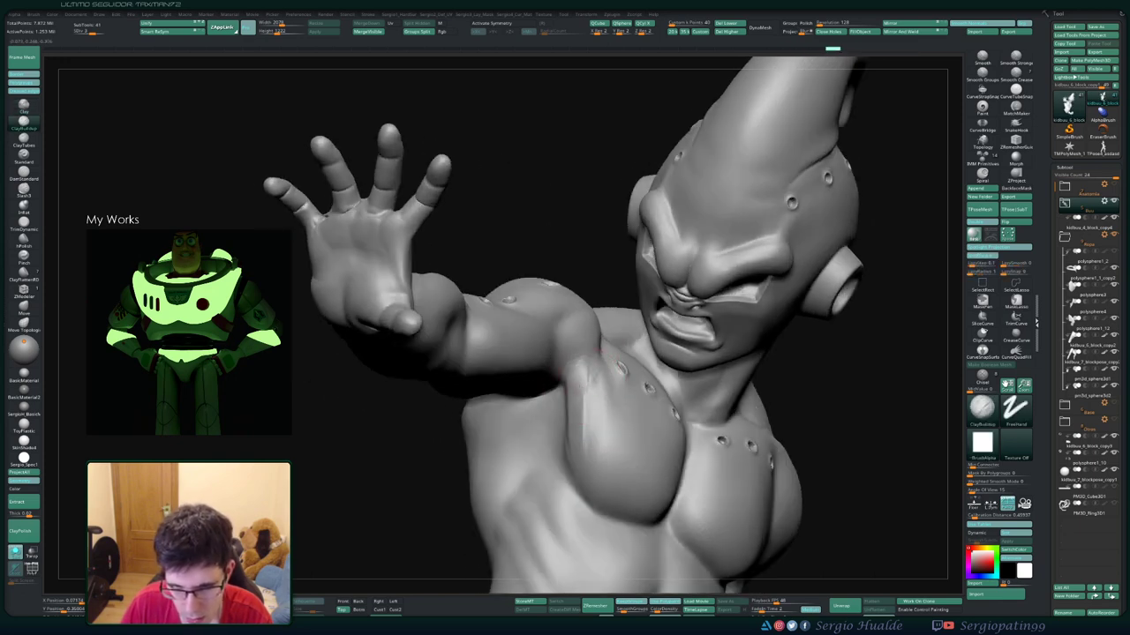
{"action": "left_click_drag", "start_coordinate": [600, 445], "coordinate": [602, 424]}
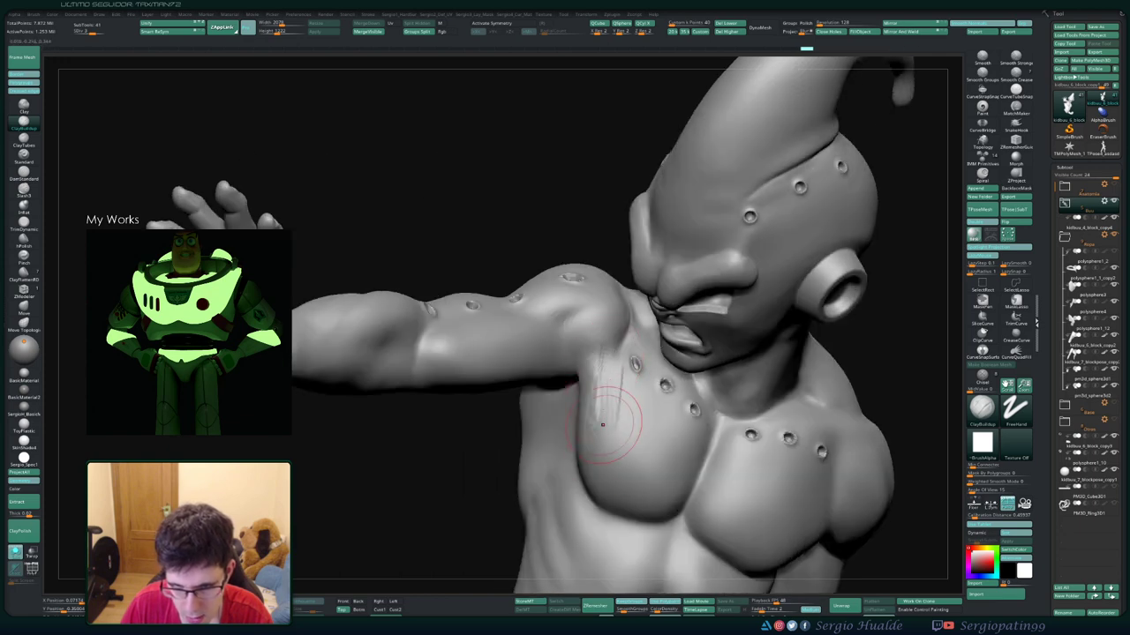
{"action": "right_click_drag", "start_coordinate": [612, 377], "coordinate": [632, 362]}
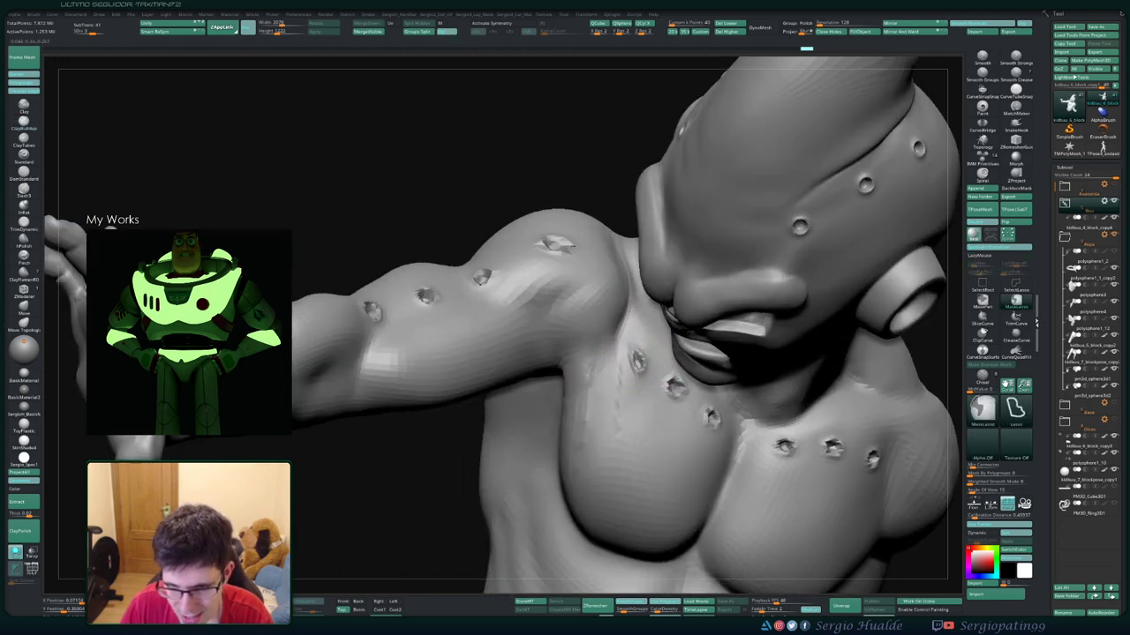
{"action": "left_click_drag", "start_coordinate": [633, 360], "coordinate": [631, 383]}
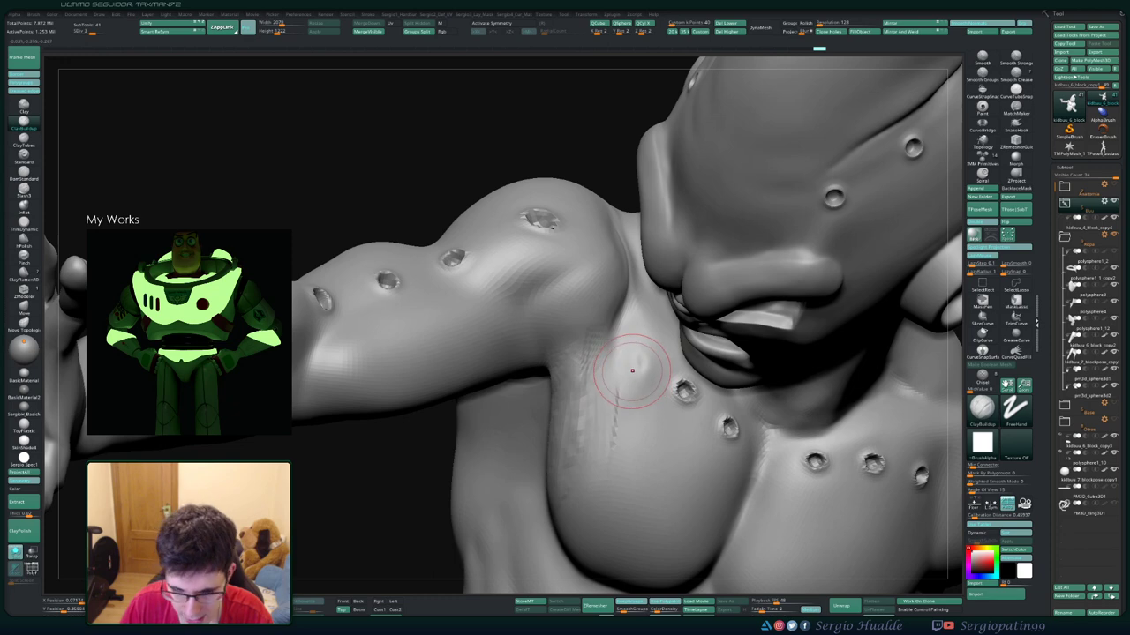
Flatten the chest with TrimDynamic, then show polygroup colours and isolate the head
{"action": "key", "text": "t"}
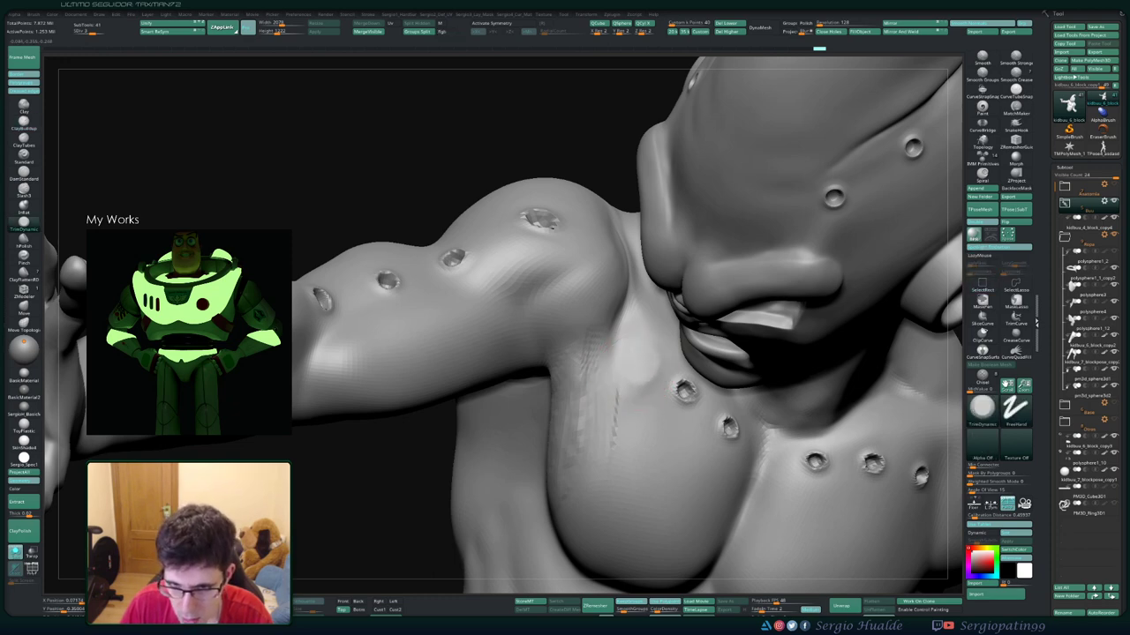
{"action": "mouse_move", "coordinate": [622, 403]}
{"action": "right_mouse_down"}
{"action": "mouse_move", "coordinate": [612, 378]}
{"action": "mouse_move", "coordinate": [572, 353]}
{"action": "right_mouse_up"}
{"action": "key", "text": "c"}
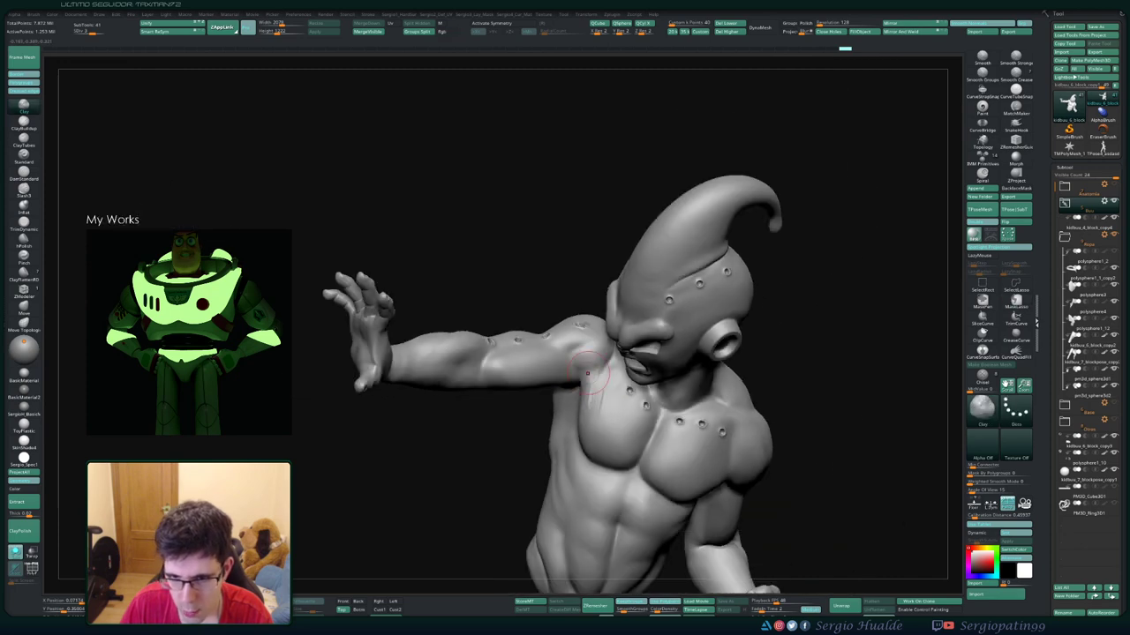
{"action": "key", "text": "shift+f"}
{"action": "left_click", "coordinate": [685, 327], "text": "ctrl+shift"}
Invert visibility and hide body parts so only the arm and chest remain, polygroups off
{"action": "left_click", "coordinate": [725, 335], "text": "ctrl+shift"}
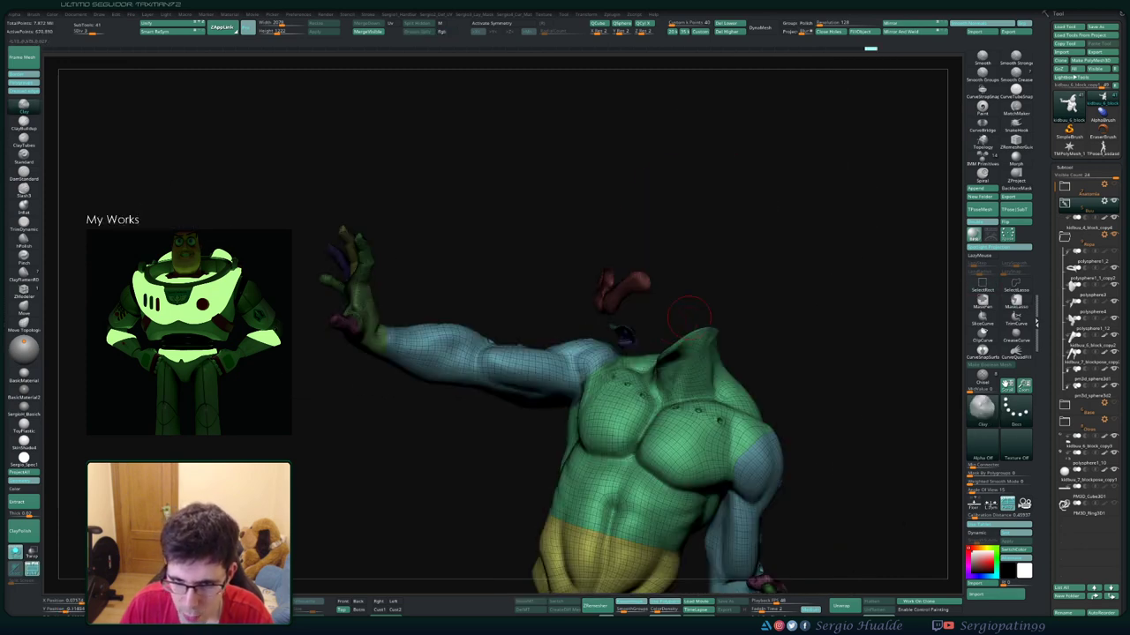
{"action": "right_click_drag", "start_coordinate": [726, 335], "coordinate": [731, 207]}
{"action": "mouse_move", "coordinate": [726, 217]}
{"action": "left_mouse_down", "text": "ctrl+alt+shift"}
{"action": "mouse_move", "coordinate": [570, 311]}
{"action": "mouse_move", "coordinate": [608, 315]}
{"action": "left_mouse_up", "text": "ctrl+alt+shift"}
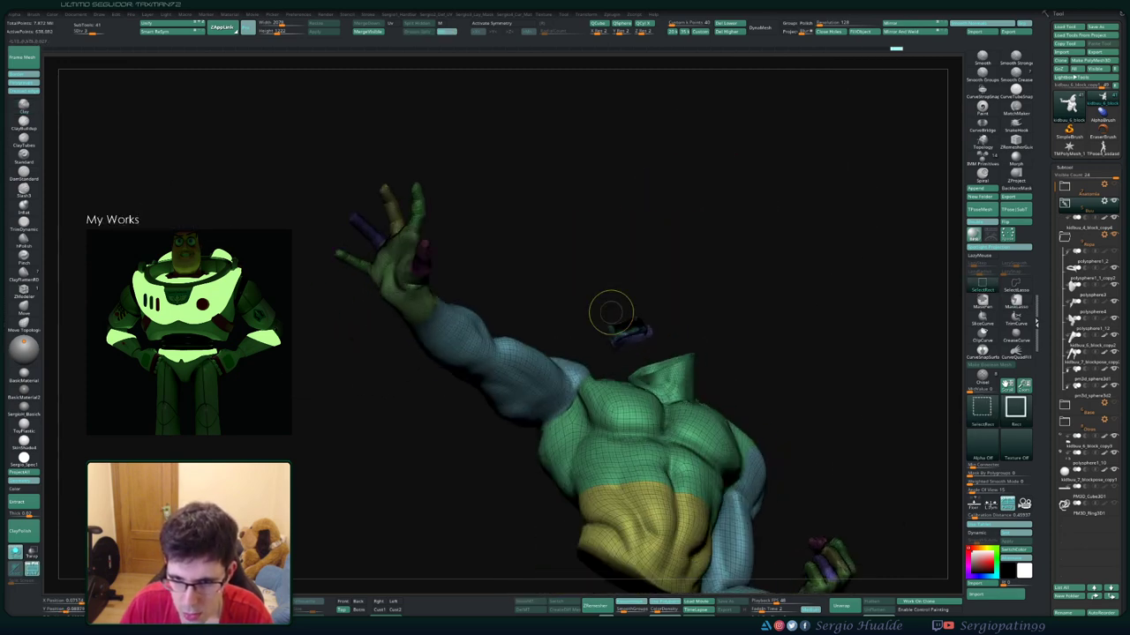
{"action": "right_click_drag", "start_coordinate": [608, 315], "coordinate": [716, 280]}
{"action": "left_click_drag", "start_coordinate": [722, 279], "coordinate": [571, 363], "text": "ctrl+alt+shift"}
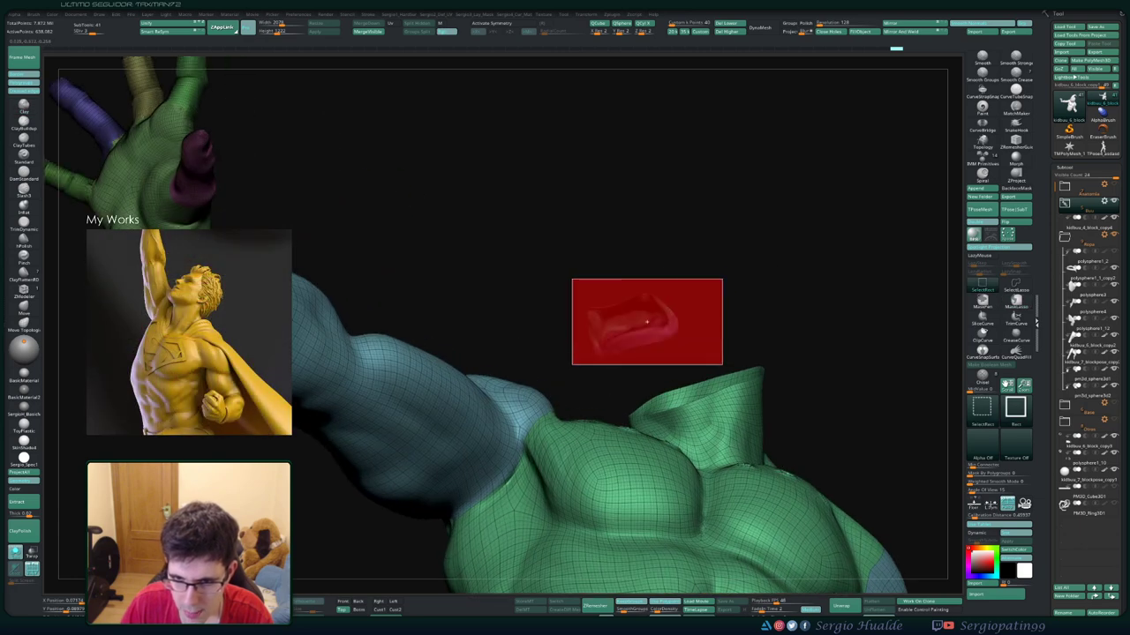
{"action": "left_click_drag", "start_coordinate": [722, 279], "coordinate": [572, 364], "text": "ctrl+alt+shift"}
{"action": "mouse_move", "coordinate": [572, 363]}
{"action": "right_mouse_down"}
{"action": "mouse_move", "coordinate": [618, 336]}
{"action": "mouse_move", "coordinate": [595, 391]}
{"action": "right_mouse_up"}
{"action": "key", "text": "shift+f"}
Sculpt the shoulder with the Clay brush, smoothing the surface with Shift
{"action": "key", "text": "b"}
{"action": "key", "text": "c"}
{"action": "key", "text": "l"}
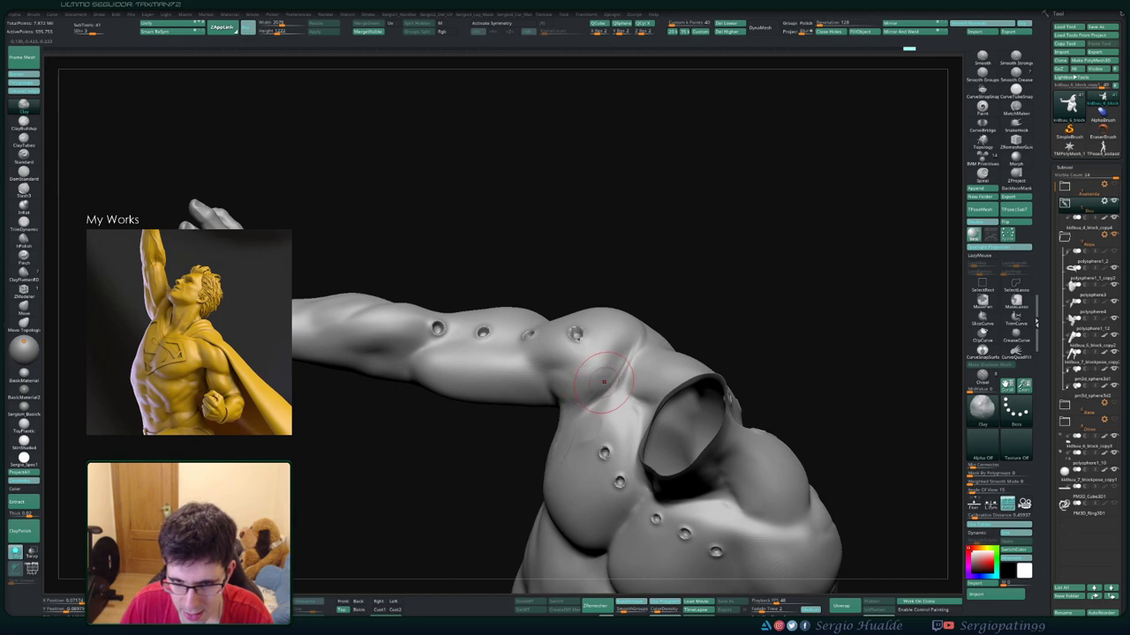
{"action": "right_click_drag", "start_coordinate": [590, 392], "coordinate": [587, 400]}
{"action": "key", "text": "shift"}
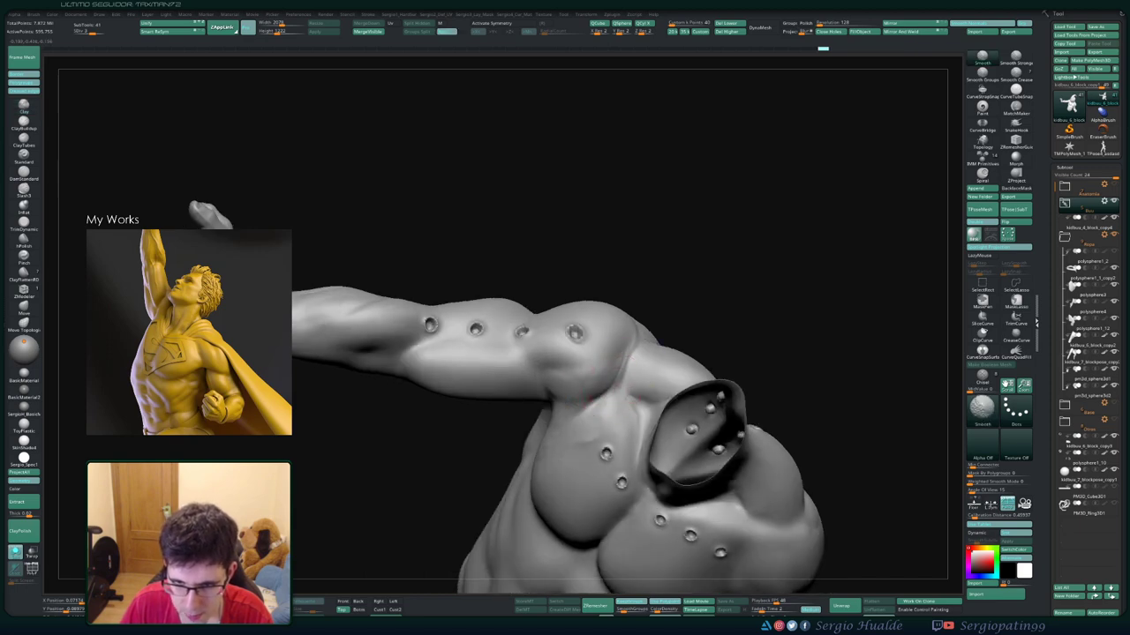
{"action": "right_click_drag", "start_coordinate": [642, 333], "coordinate": [618, 344]}
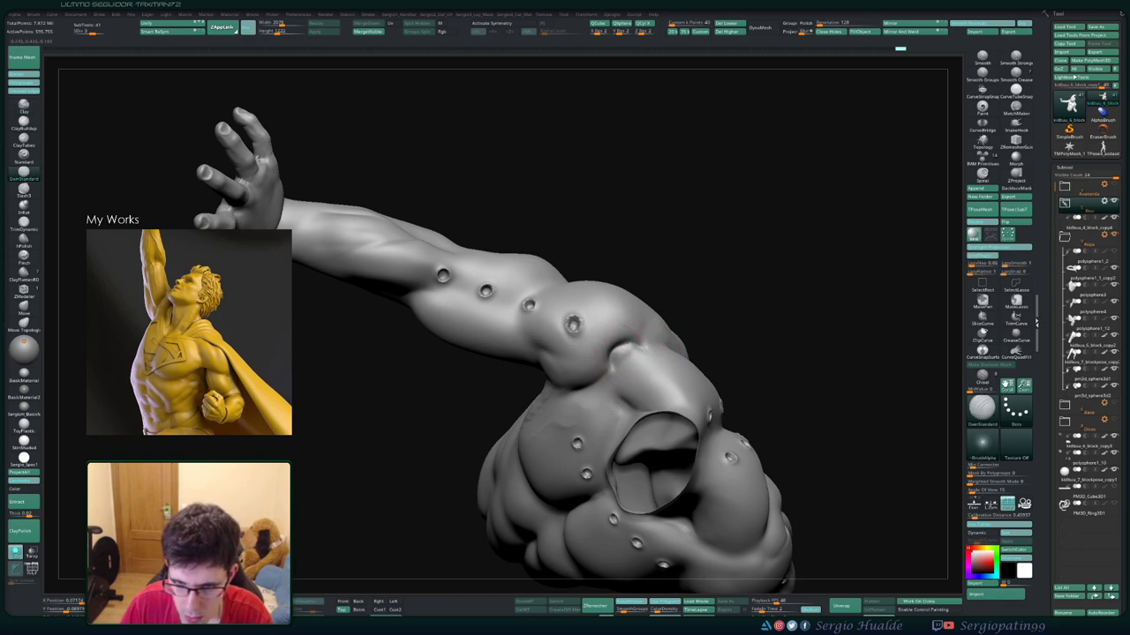
{"action": "right_click_drag", "start_coordinate": [618, 371], "coordinate": [623, 346]}
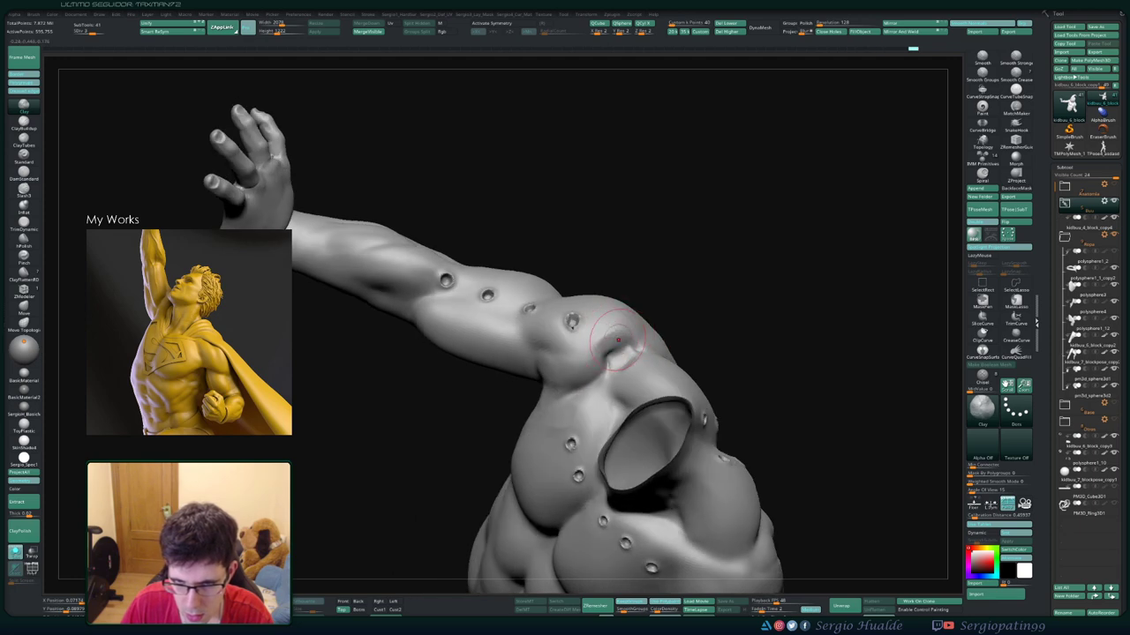
Carve the armpit crease with DamStandard and add Clay mass to the front of the shoulder
{"action": "key", "text": "b"}
{"action": "key", "text": "d"}
{"action": "key", "text": "s"}
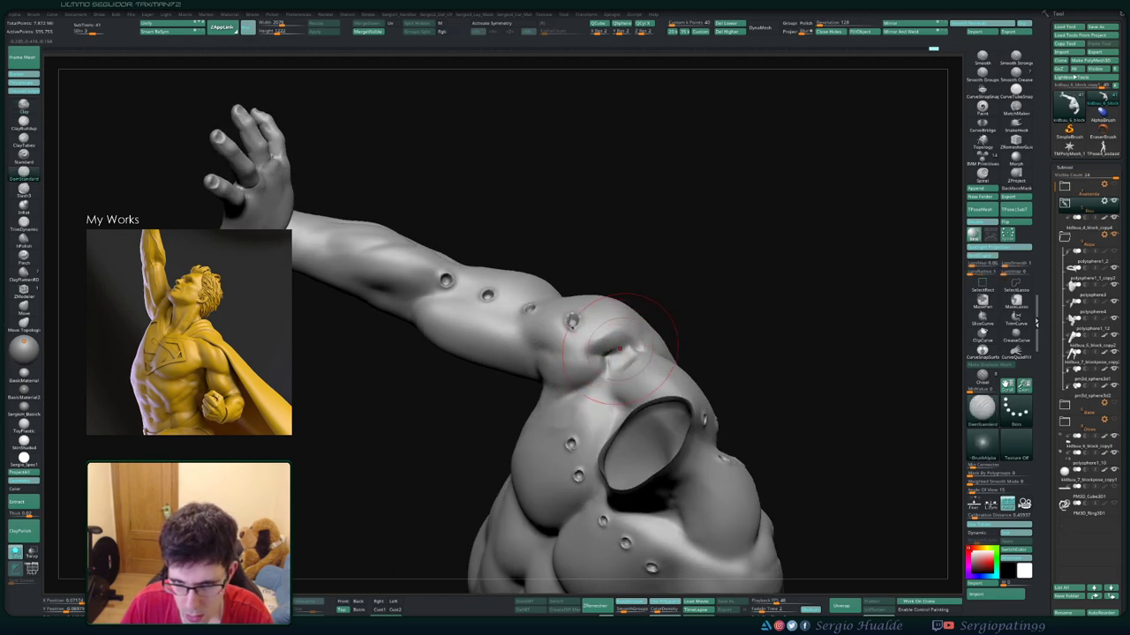
{"action": "right_click_drag", "start_coordinate": [619, 349], "coordinate": [622, 349]}
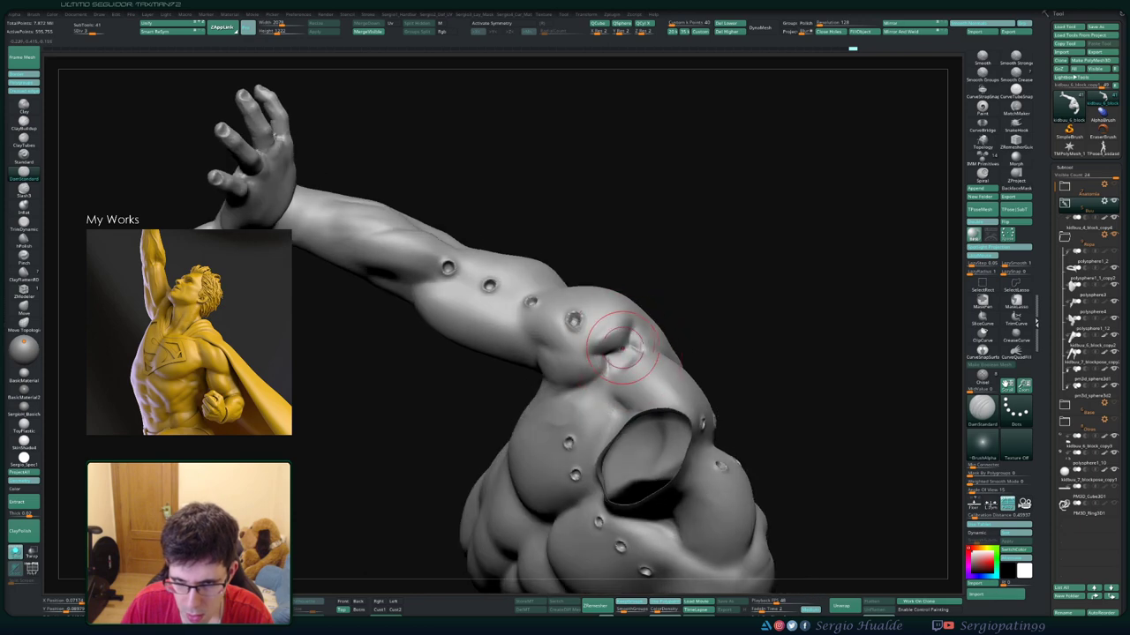
{"action": "key", "text": "b"}
{"action": "key", "text": "c"}
{"action": "key", "text": "l"}
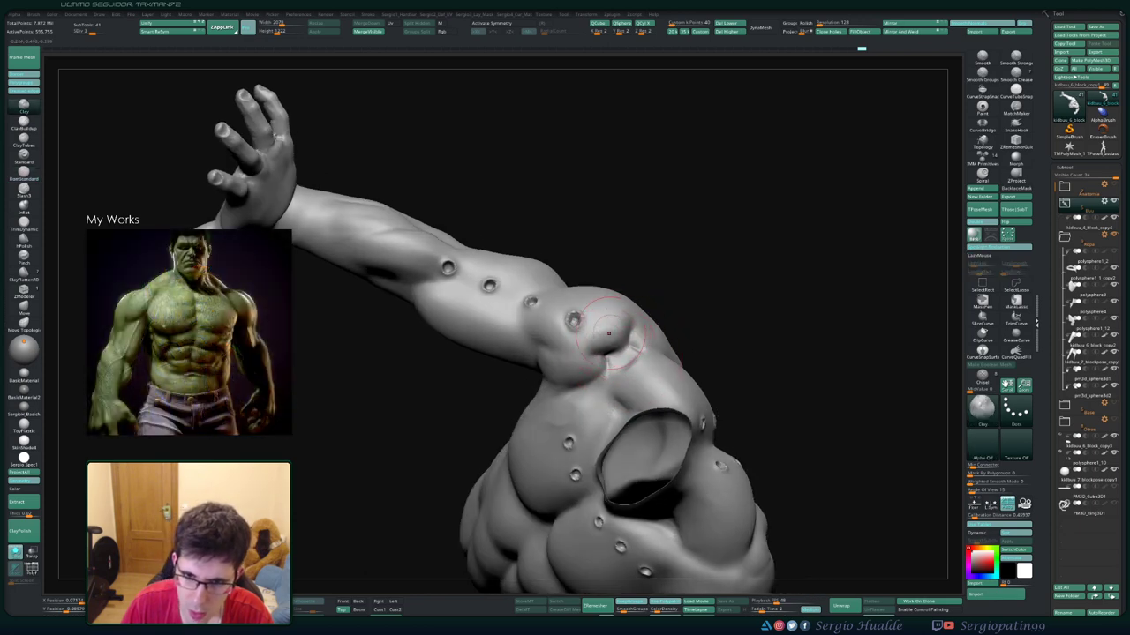
{"action": "right_click_drag", "start_coordinate": [600, 354], "coordinate": [573, 327]}
Switch to the Move brush and reframe the torso and arm from the front
{"action": "key", "text": "b"}
{"action": "key", "text": "m"}
{"action": "key", "text": "v"}
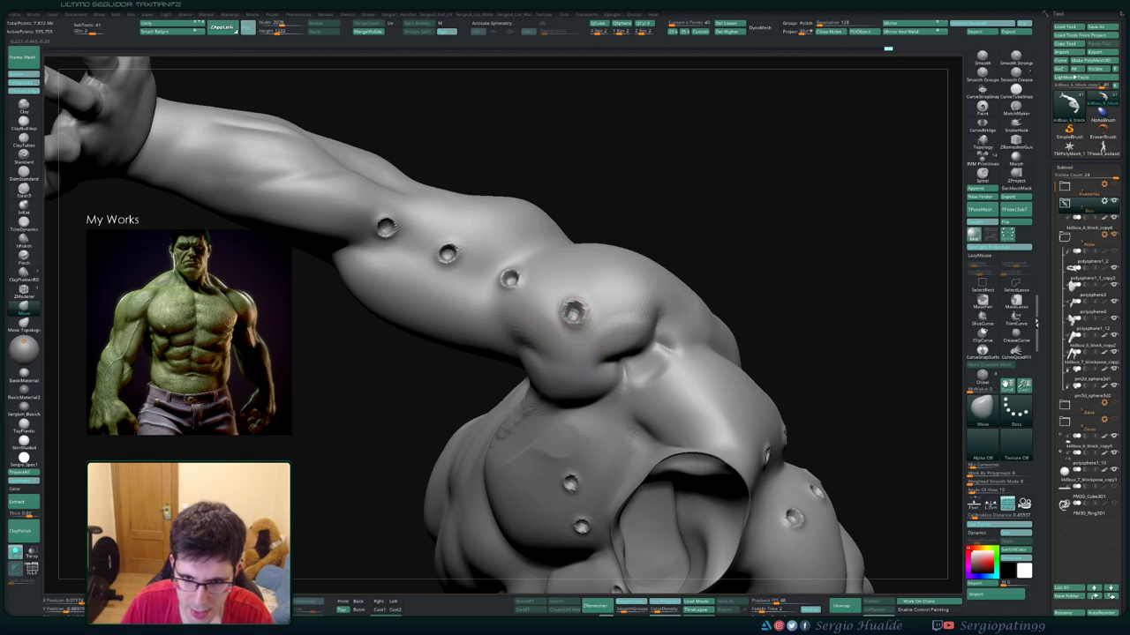
{"action": "mouse_move", "coordinate": [574, 353]}
{"action": "right_mouse_down", "text": "ctrl"}
{"action": "mouse_move", "coordinate": [547, 318]}
{"action": "mouse_move", "coordinate": [530, 336]}
{"action": "mouse_move", "coordinate": [547, 353]}
{"action": "mouse_move", "coordinate": [671, 362]}
{"action": "mouse_move", "coordinate": [706, 388]}
{"action": "mouse_move", "coordinate": [575, 373]}
{"action": "mouse_move", "coordinate": [617, 406]}
{"action": "right_mouse_up", "text": "ctrl"}
{"action": "mouse_move", "coordinate": [564, 380]}
{"action": "right_mouse_down"}
{"action": "mouse_move", "coordinate": [532, 379]}
{"action": "mouse_move", "coordinate": [575, 374]}
{"action": "mouse_move", "coordinate": [565, 379]}
{"action": "mouse_move", "coordinate": [542, 328]}
{"action": "mouse_move", "coordinate": [615, 401]}
{"action": "right_mouse_up"}
{"action": "key", "text": "f"}
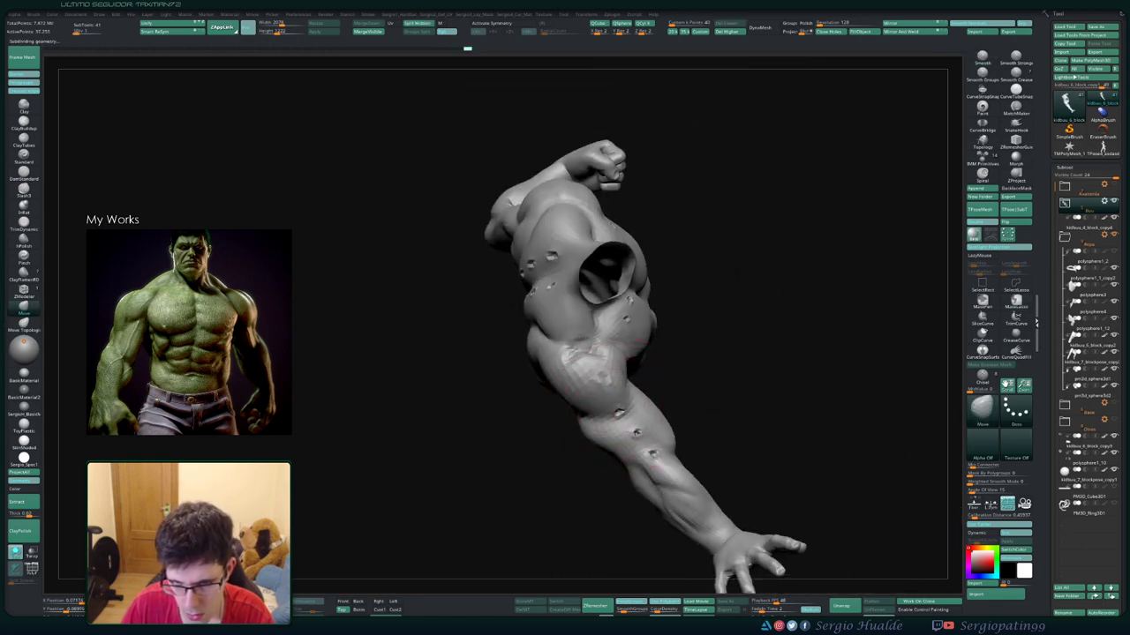
Frame the model and orbit to view the back and shoulder
{"action": "mouse_move", "coordinate": [574, 379]}
{"action": "right_mouse_down"}
{"action": "mouse_move", "coordinate": [668, 379]}
{"action": "mouse_move", "coordinate": [603, 404]}
{"action": "mouse_move", "coordinate": [656, 403]}
{"action": "mouse_move", "coordinate": [542, 391]}
{"action": "mouse_move", "coordinate": [607, 338]}
{"action": "mouse_move", "coordinate": [596, 332]}
{"action": "mouse_move", "coordinate": [593, 375]}
{"action": "mouse_move", "coordinate": [616, 387]}
{"action": "mouse_move", "coordinate": [605, 360]}
{"action": "right_mouse_up"}
{"action": "key", "text": "f"}
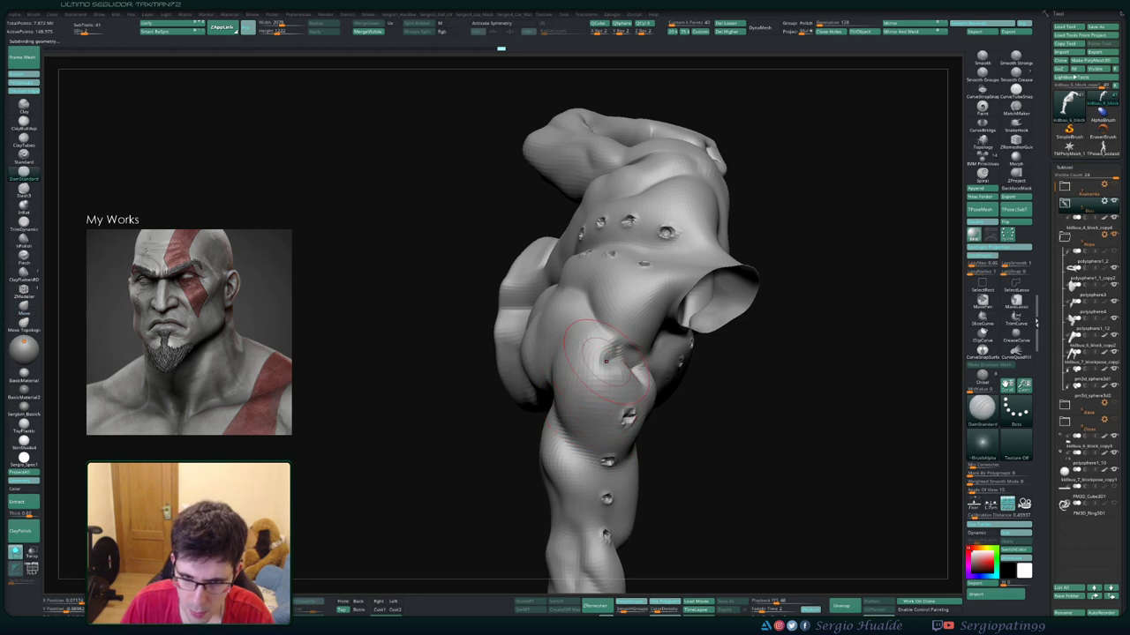
{"action": "right_click_drag", "start_coordinate": [566, 410], "coordinate": [600, 353]}
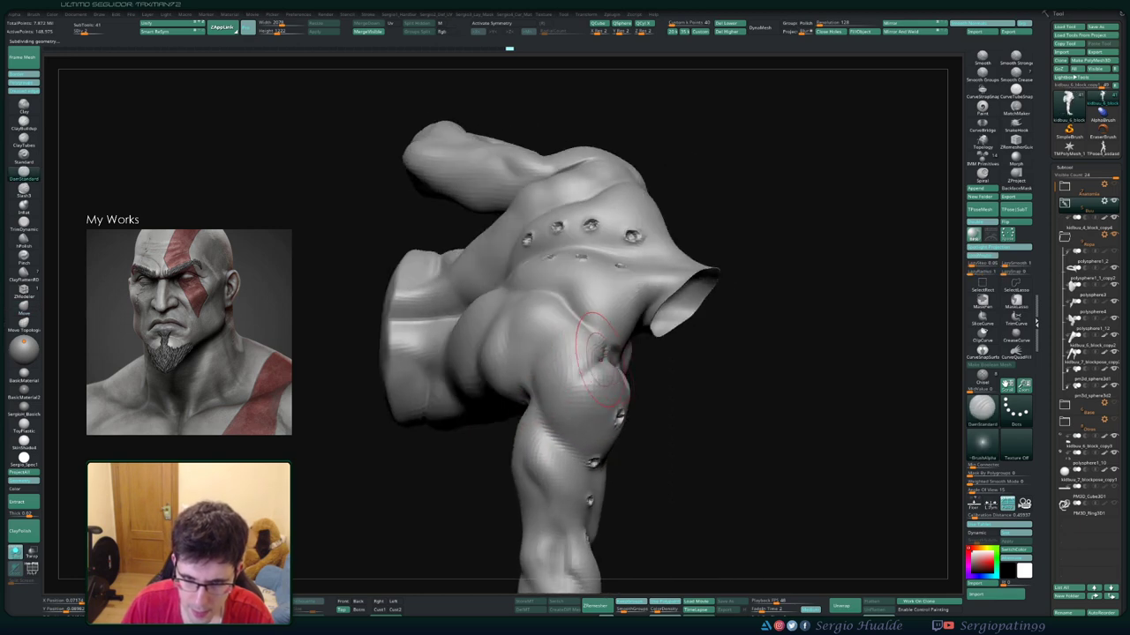
{"action": "right_click_drag", "start_coordinate": [573, 396], "coordinate": [560, 380]}
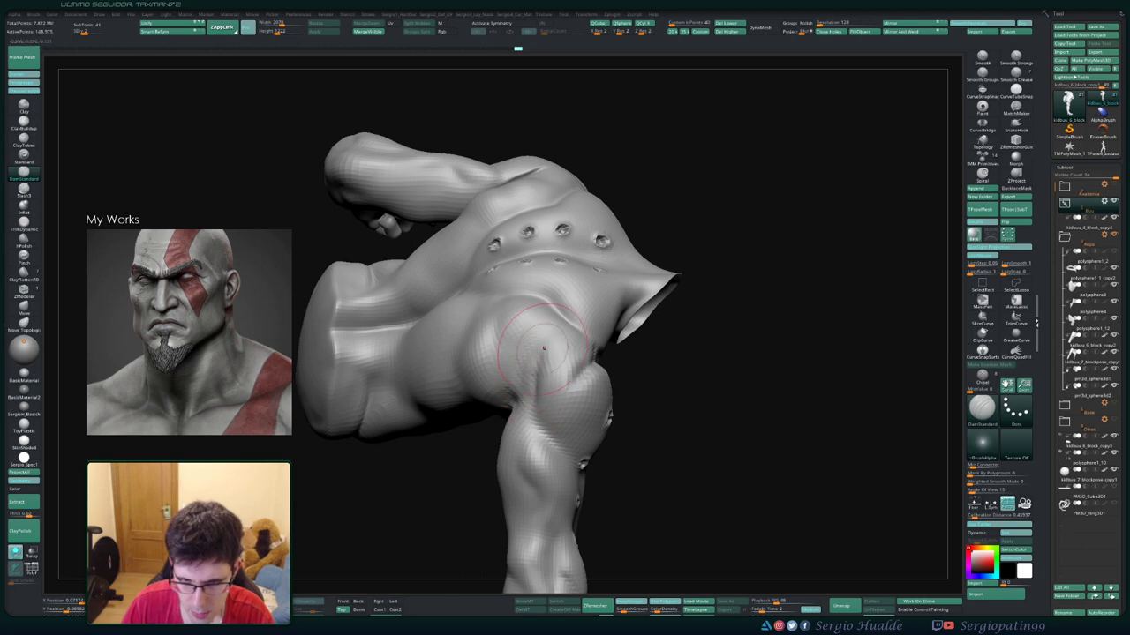
{"action": "right_click_drag", "start_coordinate": [571, 451], "coordinate": [585, 388]}
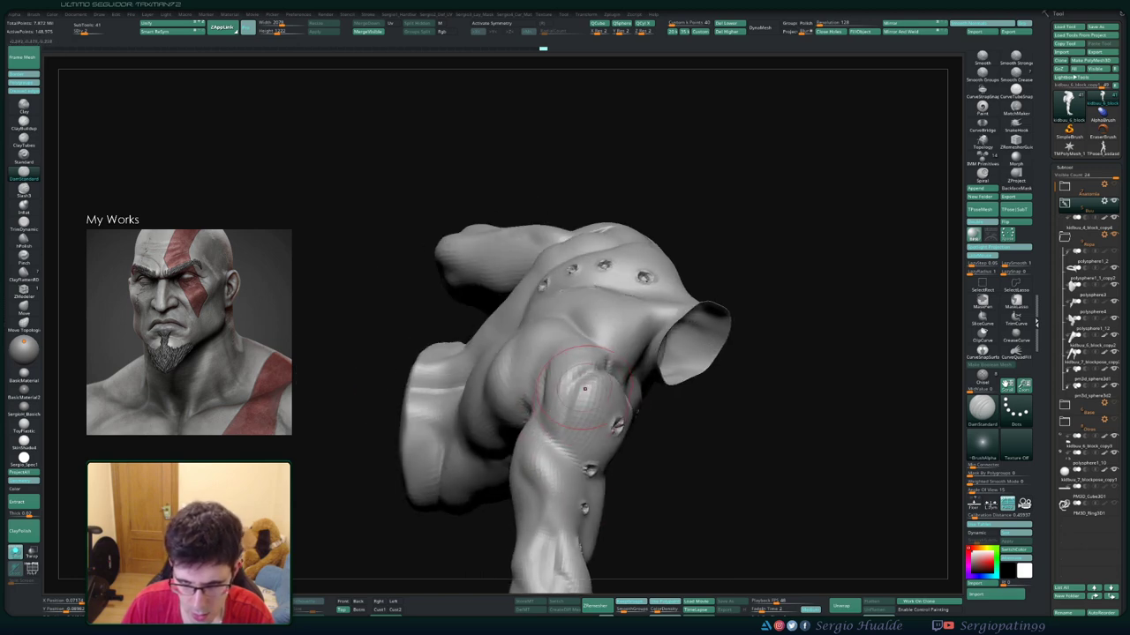
{"action": "mouse_move", "coordinate": [576, 462]}
{"action": "right_mouse_down"}
{"action": "mouse_move", "coordinate": [567, 407]}
{"action": "mouse_move", "coordinate": [550, 400]}
{"action": "right_mouse_up"}
Build up the deltoid with the Clay brush, orbiting around the shoulder between strokes
{"action": "key", "text": "b"}
{"action": "key", "text": "c"}
{"action": "key", "text": "l"}
{"action": "right_click_drag", "start_coordinate": [563, 445], "coordinate": [559, 408]}
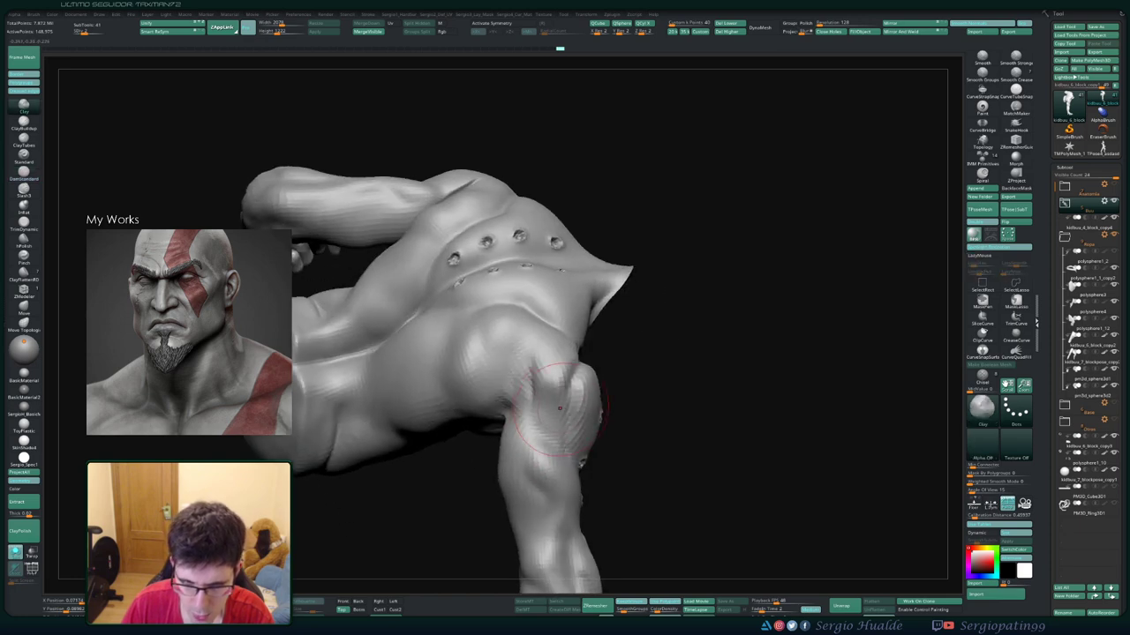
{"action": "left_click_drag", "start_coordinate": [562, 421], "coordinate": [556, 405]}
{"action": "right_click_drag", "start_coordinate": [564, 389], "coordinate": [557, 350]}
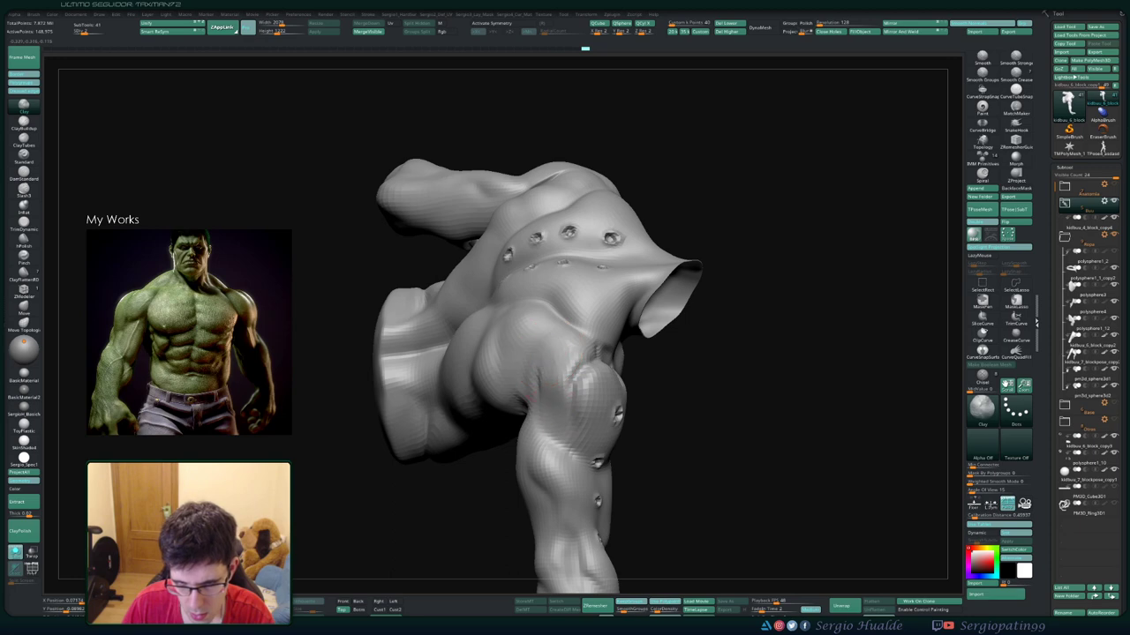
{"action": "mouse_move", "coordinate": [559, 427]}
{"action": "right_mouse_down"}
{"action": "mouse_move", "coordinate": [552, 463]}
{"action": "mouse_move", "coordinate": [573, 375]}
{"action": "mouse_move", "coordinate": [593, 403]}
{"action": "mouse_move", "coordinate": [583, 424]}
{"action": "right_mouse_up"}
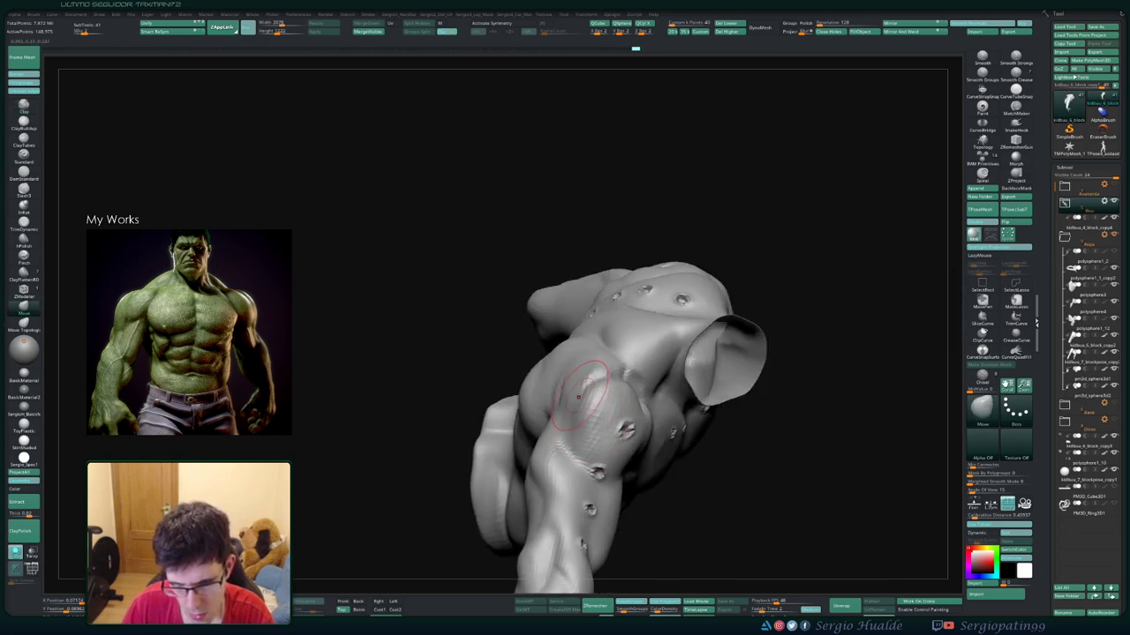
{"action": "right_click_drag", "start_coordinate": [578, 397], "coordinate": [589, 441]}
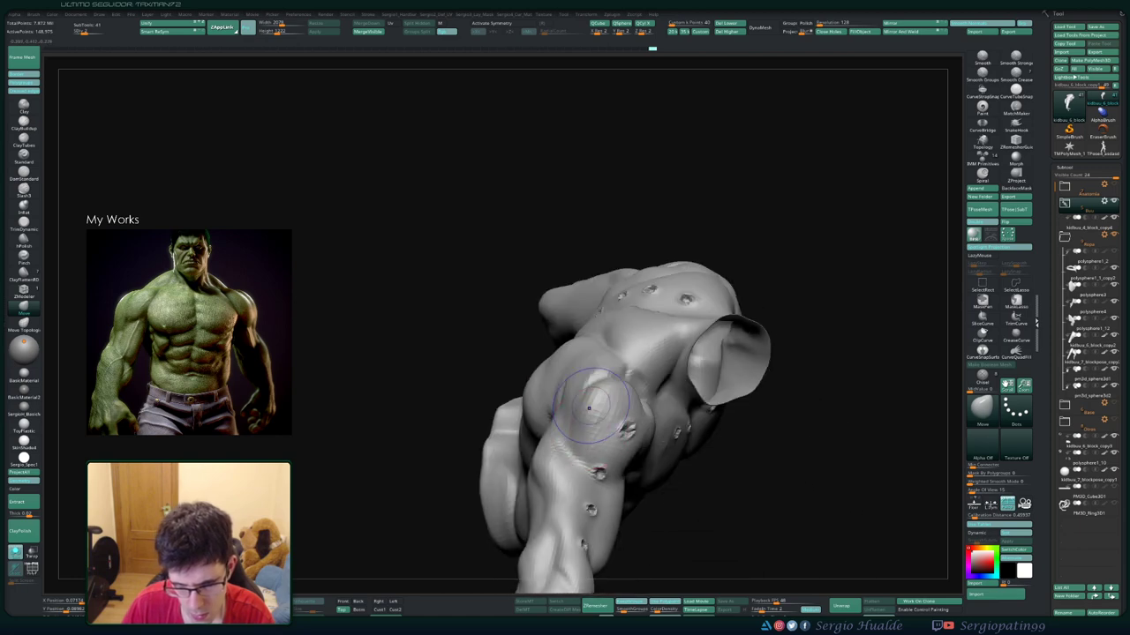
{"action": "mouse_move", "coordinate": [590, 385]}
{"action": "right_mouse_down"}
{"action": "mouse_move", "coordinate": [663, 399]}
{"action": "mouse_move", "coordinate": [605, 418]}
{"action": "mouse_move", "coordinate": [593, 408]}
{"action": "mouse_move", "coordinate": [542, 439]}
{"action": "right_mouse_up"}
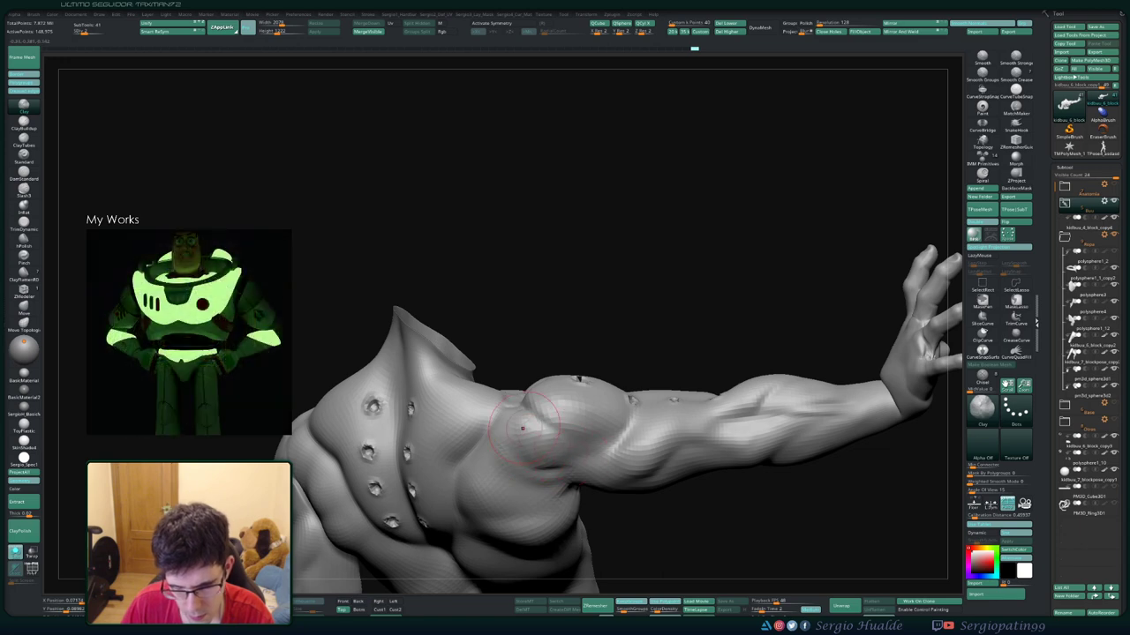
Orbit around the outstretched arm and turn the torso to show its back
{"action": "right_click_drag", "start_coordinate": [581, 450], "coordinate": [668, 467]}
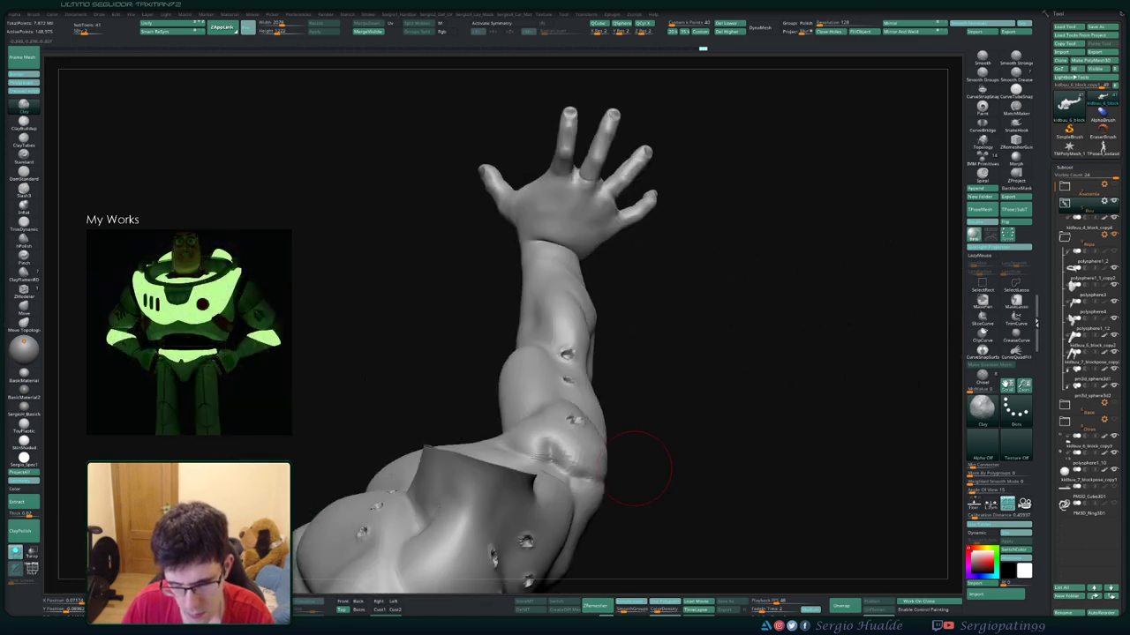
{"action": "mouse_move", "coordinate": [565, 476]}
{"action": "right_mouse_down"}
{"action": "mouse_move", "coordinate": [530, 481]}
{"action": "mouse_move", "coordinate": [547, 459]}
{"action": "right_mouse_up"}
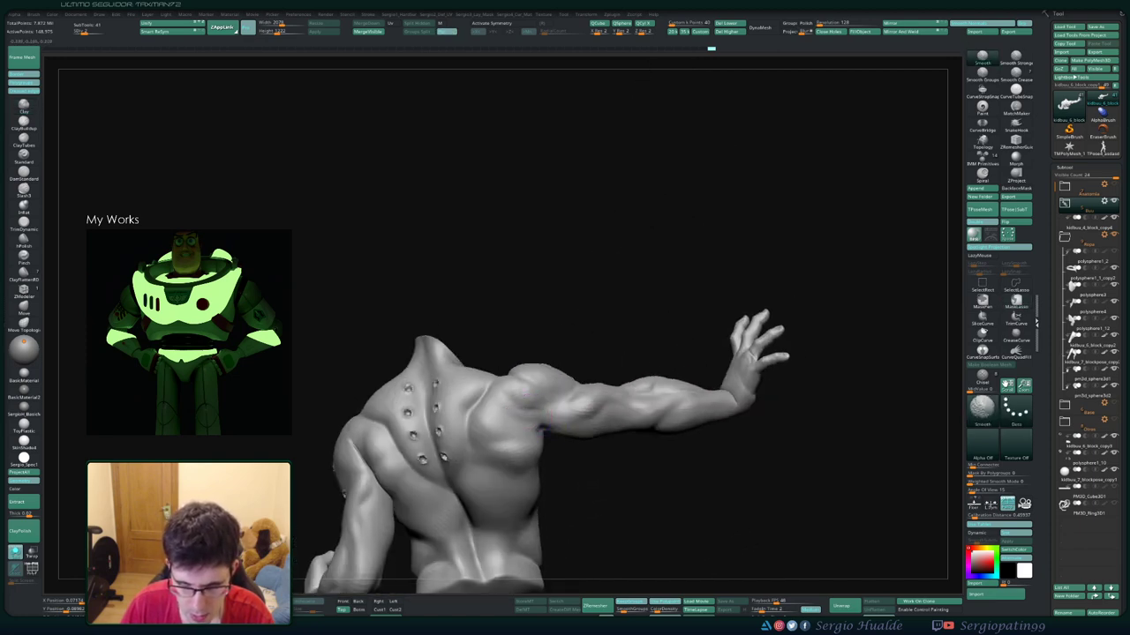
{"action": "right_click_drag", "start_coordinate": [499, 398], "coordinate": [533, 429]}
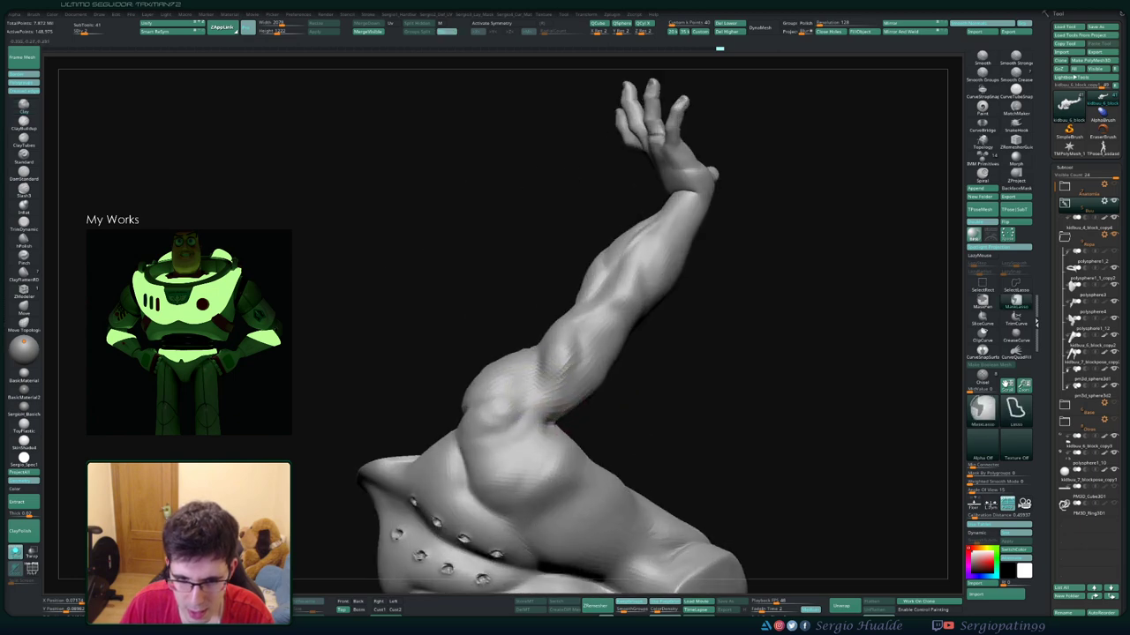
{"action": "mouse_move", "coordinate": [533, 429]}
{"action": "right_mouse_down"}
{"action": "mouse_move", "coordinate": [564, 392]}
{"action": "mouse_move", "coordinate": [562, 427]}
{"action": "mouse_move", "coordinate": [570, 407]}
{"action": "right_mouse_up"}
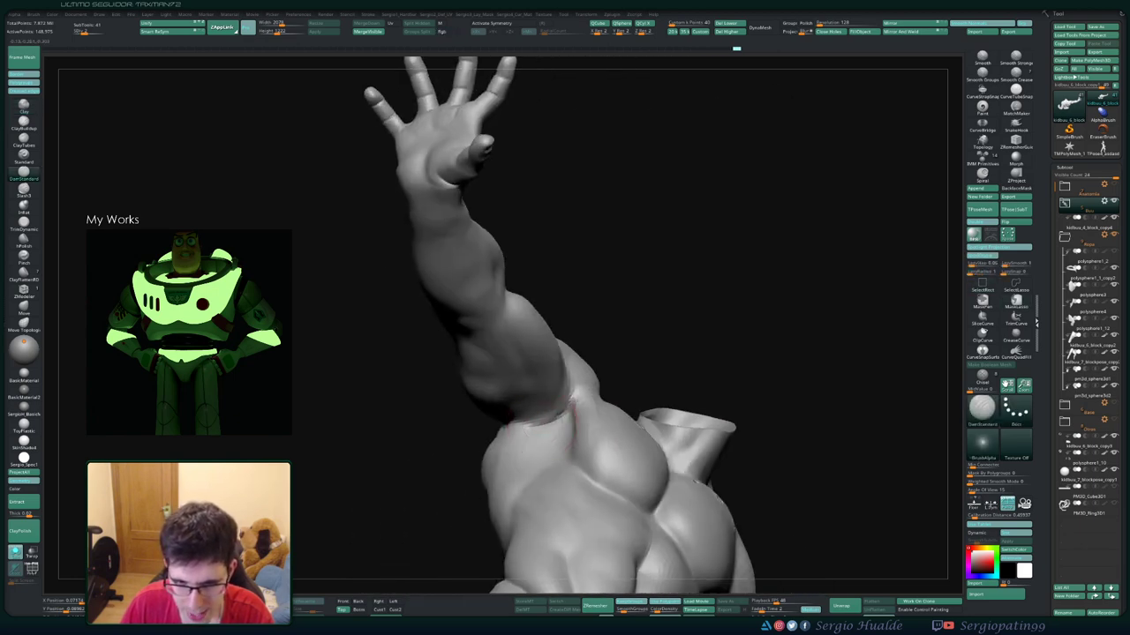
{"action": "mouse_move", "coordinate": [477, 426]}
{"action": "right_mouse_down"}
{"action": "mouse_move", "coordinate": [539, 399]}
{"action": "mouse_move", "coordinate": [507, 375]}
{"action": "right_mouse_up"}
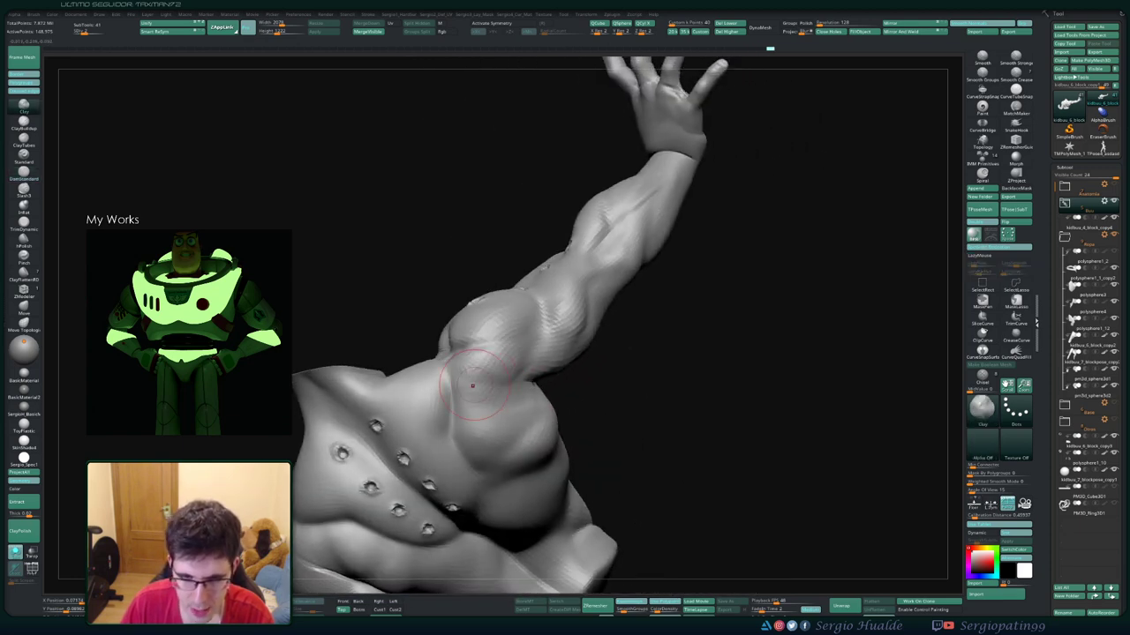
{"action": "mouse_move", "coordinate": [559, 344]}
{"action": "right_mouse_down"}
{"action": "mouse_move", "coordinate": [565, 327]}
{"action": "mouse_move", "coordinate": [529, 388]}
{"action": "mouse_move", "coordinate": [565, 392]}
{"action": "right_mouse_up"}
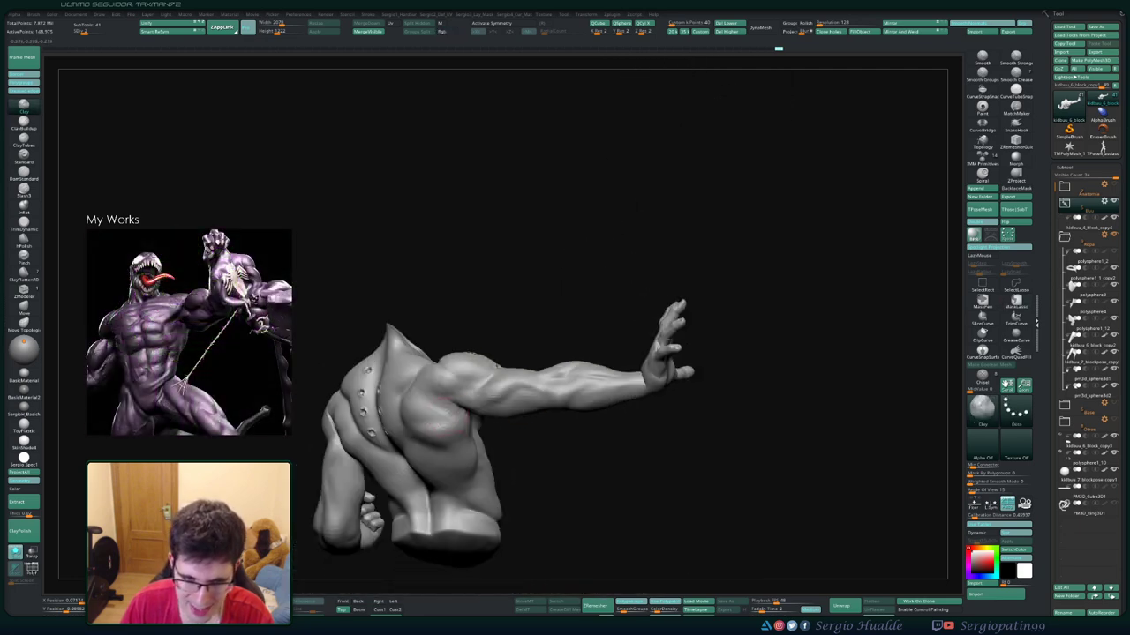
{"action": "mouse_move", "coordinate": [446, 415]}
{"action": "right_mouse_down"}
{"action": "mouse_move", "coordinate": [481, 414]}
{"action": "mouse_move", "coordinate": [438, 427]}
{"action": "right_mouse_up"}
Add Clay to the shoulder, then carve crease lines with DamStandard
{"action": "key", "text": "b"}
{"action": "key", "text": "c"}
{"action": "key", "text": "l"}
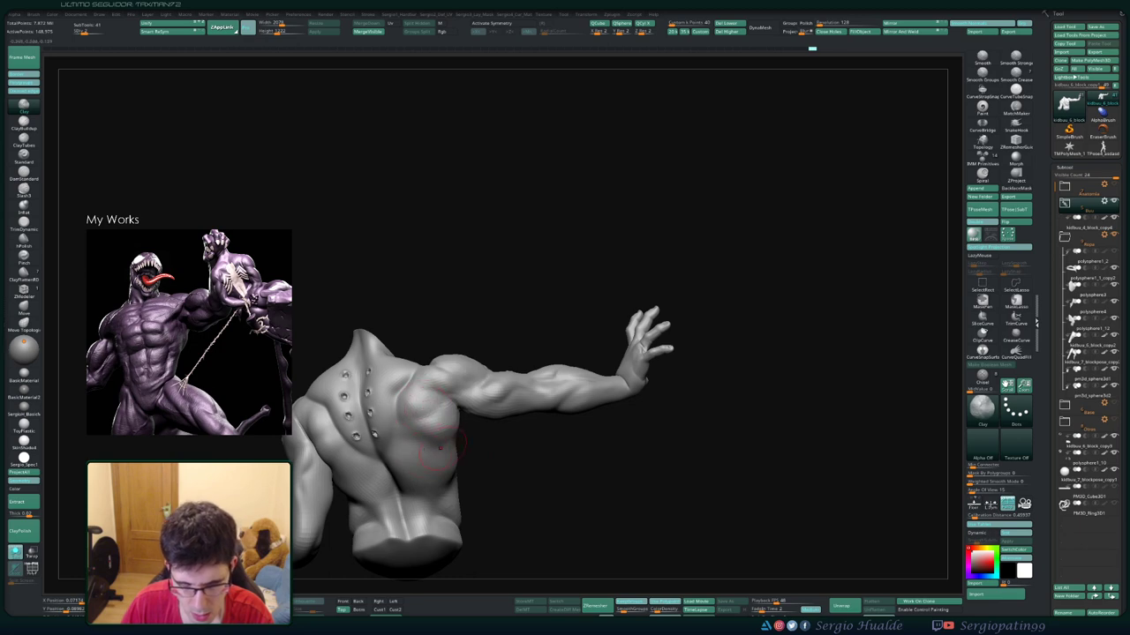
{"action": "mouse_move", "coordinate": [439, 447]}
{"action": "right_mouse_down"}
{"action": "mouse_move", "coordinate": [444, 400]}
{"action": "mouse_move", "coordinate": [428, 453]}
{"action": "mouse_move", "coordinate": [423, 422]}
{"action": "mouse_move", "coordinate": [439, 448]}
{"action": "mouse_move", "coordinate": [392, 431]}
{"action": "mouse_move", "coordinate": [448, 433]}
{"action": "mouse_move", "coordinate": [455, 457]}
{"action": "mouse_move", "coordinate": [447, 428]}
{"action": "right_mouse_up"}
{"action": "key", "text": "b"}
{"action": "key", "text": "d"}
{"action": "key", "text": "s"}
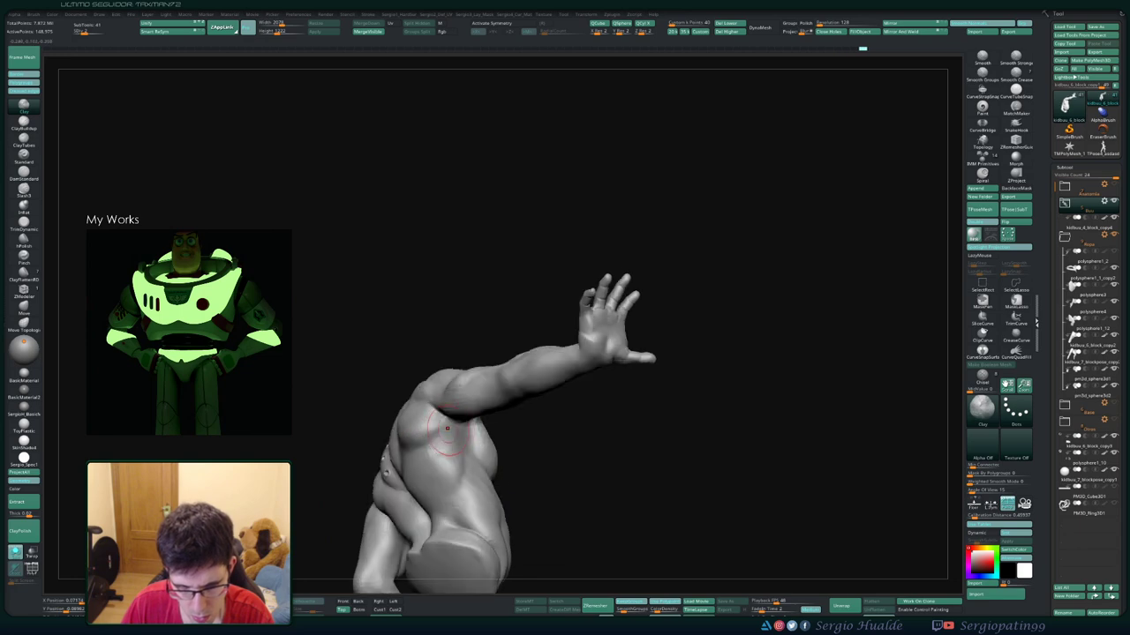
{"action": "mouse_move", "coordinate": [407, 447]}
{"action": "left_mouse_down"}
{"action": "mouse_move", "coordinate": [443, 446]}
{"action": "mouse_move", "coordinate": [435, 429]}
{"action": "mouse_move", "coordinate": [458, 442]}
{"action": "left_mouse_up"}
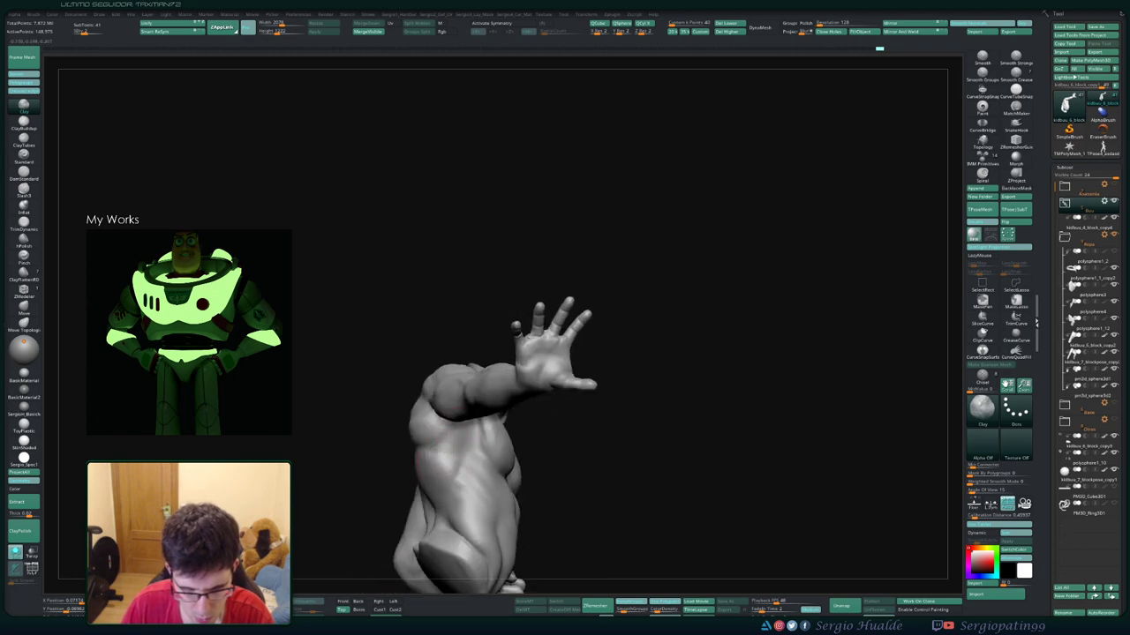
{"action": "mouse_move", "coordinate": [435, 481]}
{"action": "left_mouse_down"}
{"action": "mouse_move", "coordinate": [452, 451]}
{"action": "mouse_move", "coordinate": [459, 457]}
{"action": "mouse_move", "coordinate": [462, 449]}
{"action": "mouse_move", "coordinate": [450, 452]}
{"action": "mouse_move", "coordinate": [464, 429]}
{"action": "left_mouse_up"}
Carve further DamStandard creases into the back and upper arm muscles
{"action": "key", "text": "b"}
{"action": "key", "text": "d"}
{"action": "key", "text": "s"}
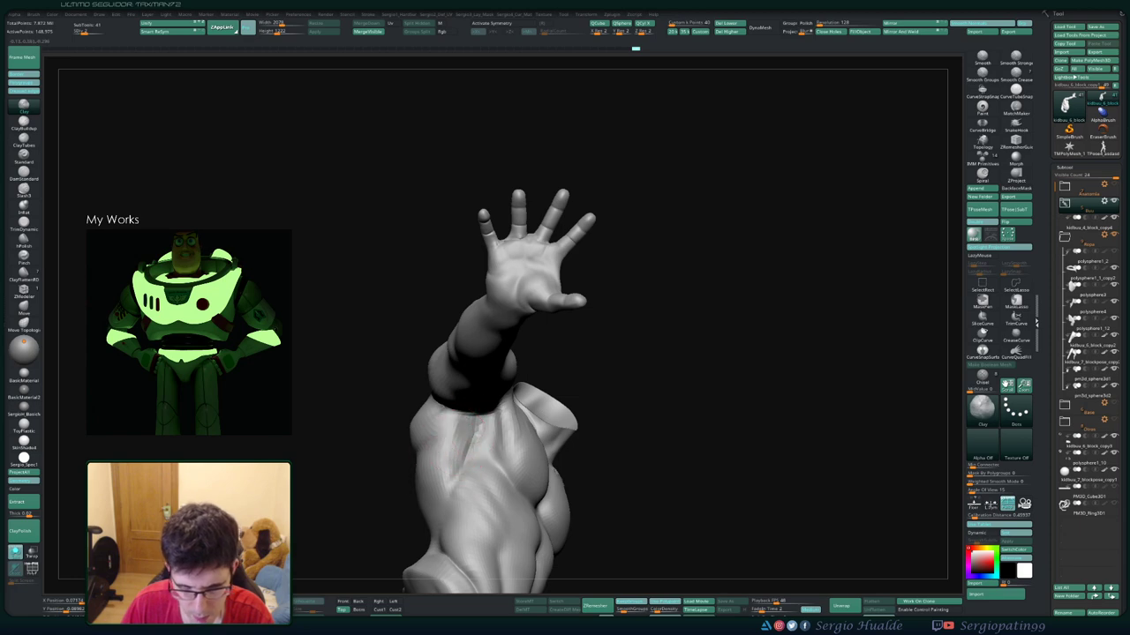
{"action": "mouse_move", "coordinate": [424, 499]}
{"action": "left_mouse_down"}
{"action": "mouse_move", "coordinate": [463, 433]}
{"action": "mouse_move", "coordinate": [441, 475]}
{"action": "mouse_move", "coordinate": [432, 466]}
{"action": "left_mouse_up"}
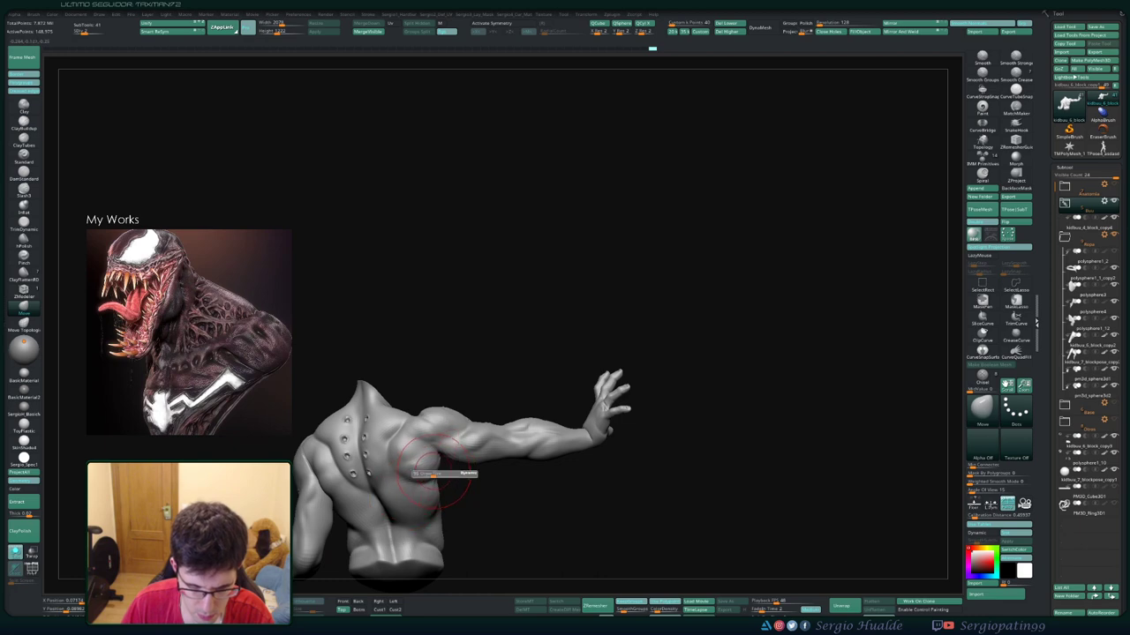
{"action": "mouse_move", "coordinate": [437, 483]}
{"action": "left_mouse_down"}
{"action": "mouse_move", "coordinate": [429, 470]}
{"action": "mouse_move", "coordinate": [441, 481]}
{"action": "left_mouse_up"}
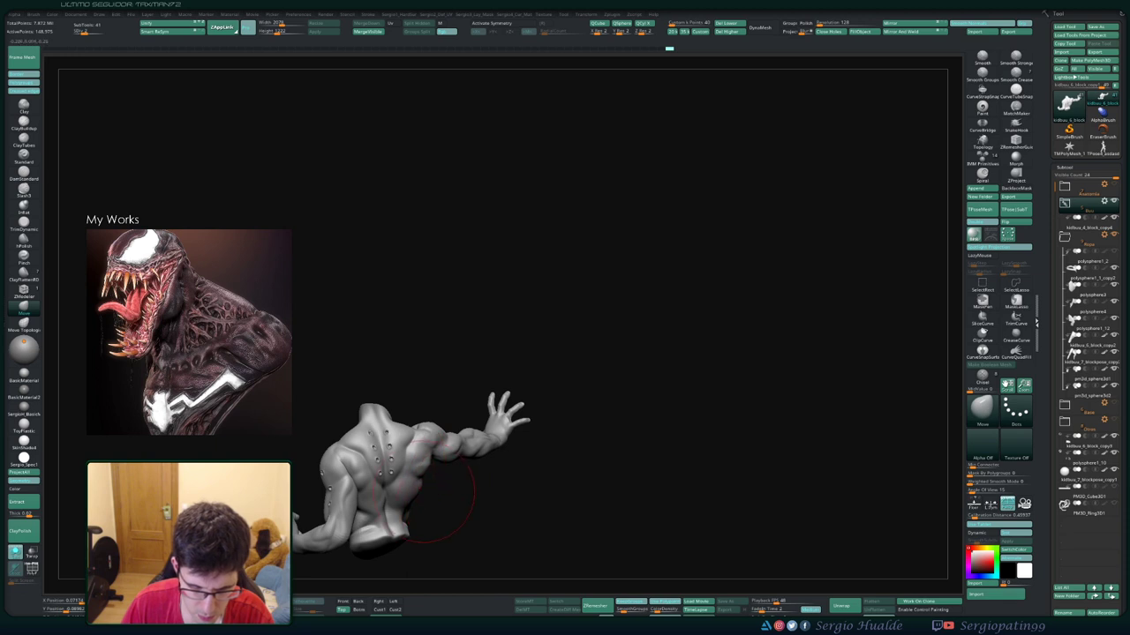
{"action": "mouse_move", "coordinate": [433, 490]}
{"action": "left_mouse_down"}
{"action": "mouse_move", "coordinate": [459, 483]}
{"action": "mouse_move", "coordinate": [427, 474]}
{"action": "mouse_move", "coordinate": [454, 476]}
{"action": "mouse_move", "coordinate": [415, 483]}
{"action": "mouse_move", "coordinate": [431, 466]}
{"action": "mouse_move", "coordinate": [415, 370]}
{"action": "mouse_move", "coordinate": [424, 353]}
{"action": "mouse_move", "coordinate": [459, 353]}
{"action": "left_mouse_up"}
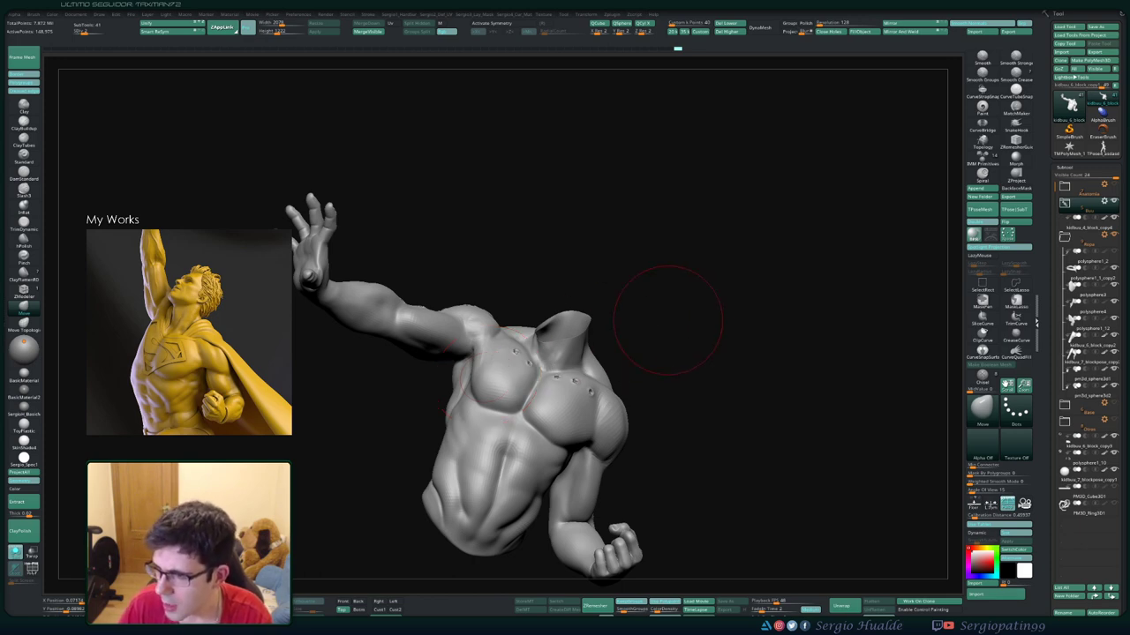
Drop to a lower subdivision level and rework the forearm crease and surface
{"action": "left_click_drag", "start_coordinate": [731, 332], "coordinate": [719, 354]}
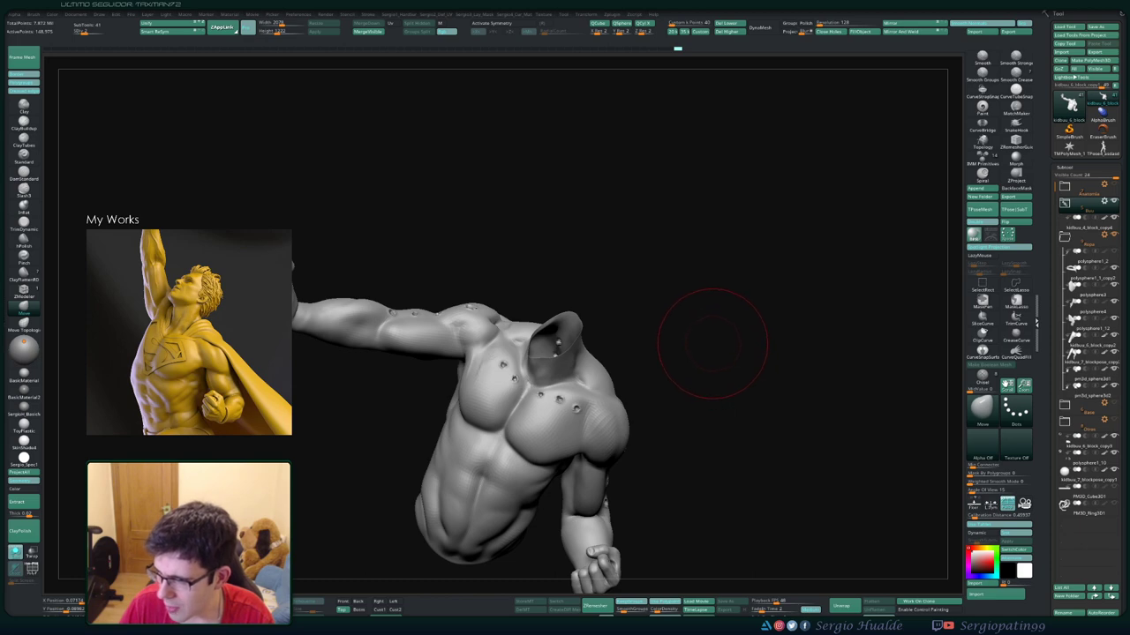
{"action": "mouse_move", "coordinate": [454, 378]}
{"action": "right_mouse_down"}
{"action": "mouse_move", "coordinate": [463, 328]}
{"action": "mouse_move", "coordinate": [470, 423]}
{"action": "mouse_move", "coordinate": [502, 366]}
{"action": "right_mouse_up"}
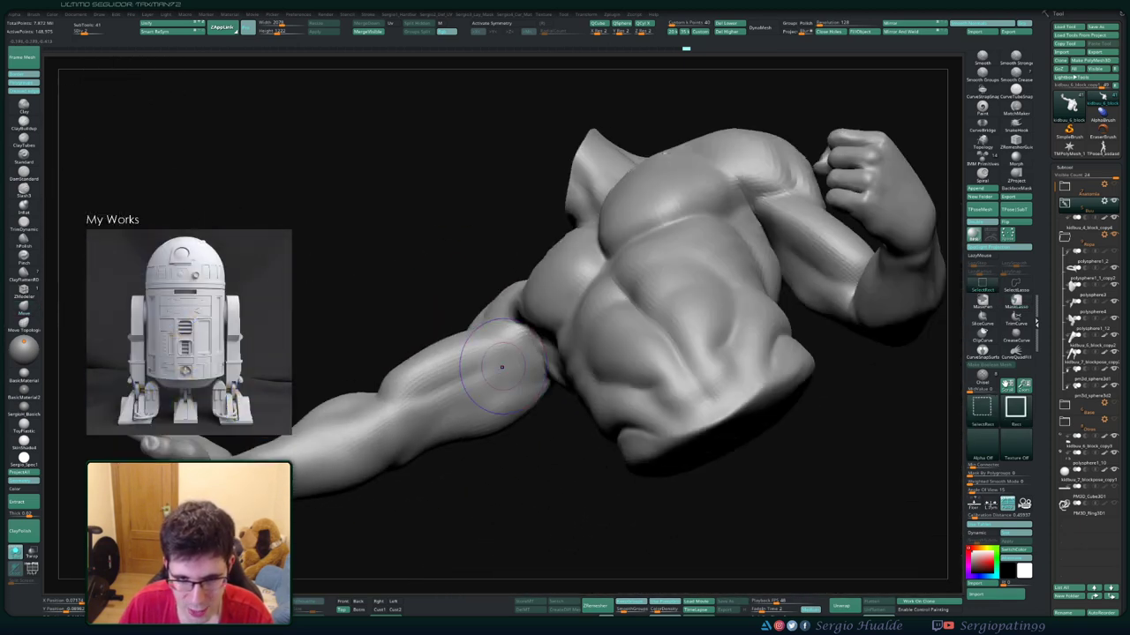
{"action": "key", "text": "shift+d"}
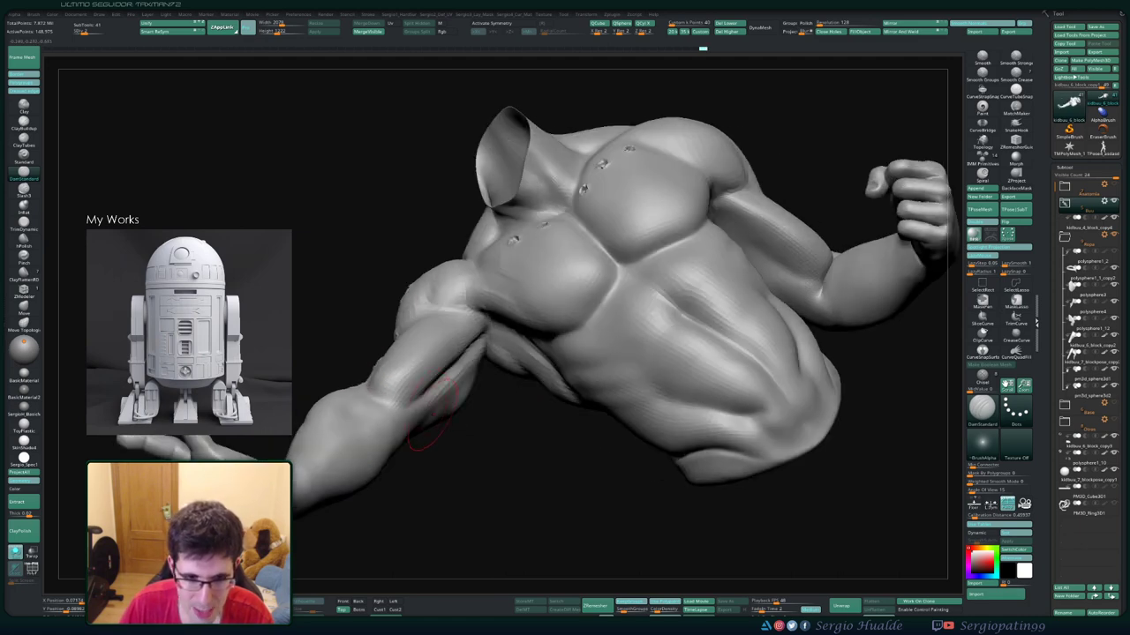
{"action": "right_click_drag", "start_coordinate": [376, 409], "coordinate": [440, 405]}
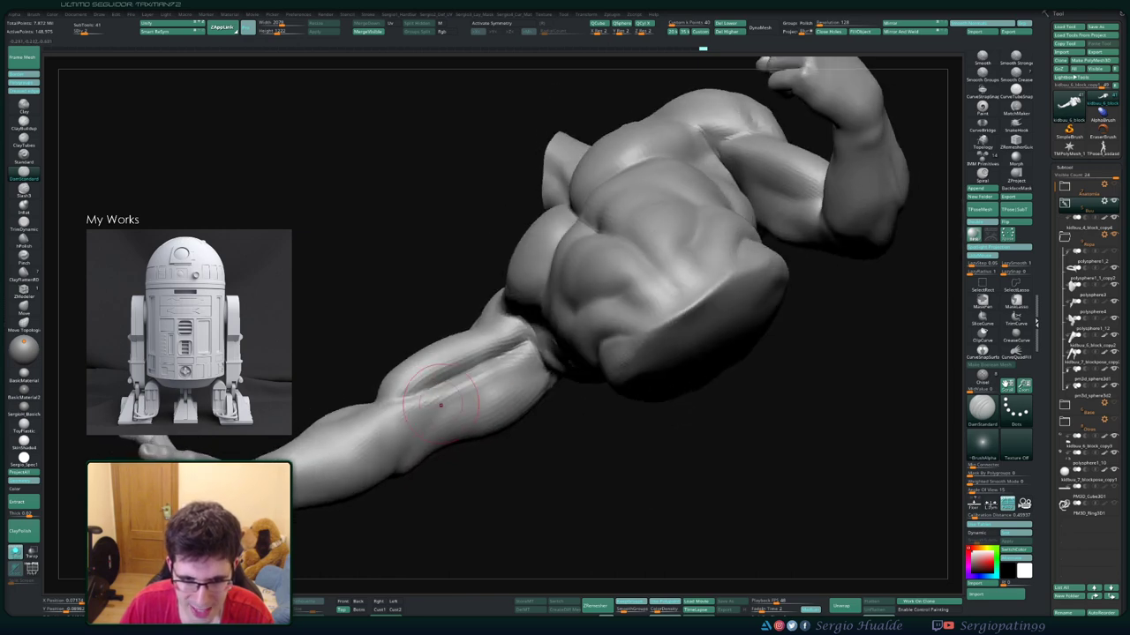
{"action": "right_click_drag", "start_coordinate": [523, 377], "coordinate": [499, 334]}
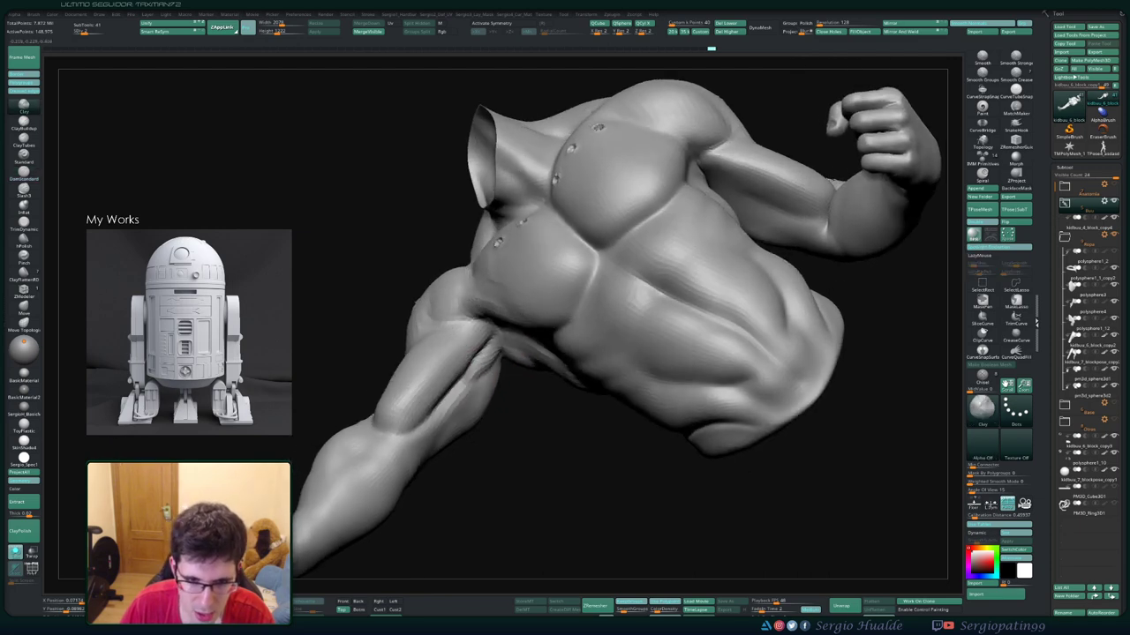
{"action": "right_click_drag", "start_coordinate": [496, 333], "coordinate": [468, 346]}
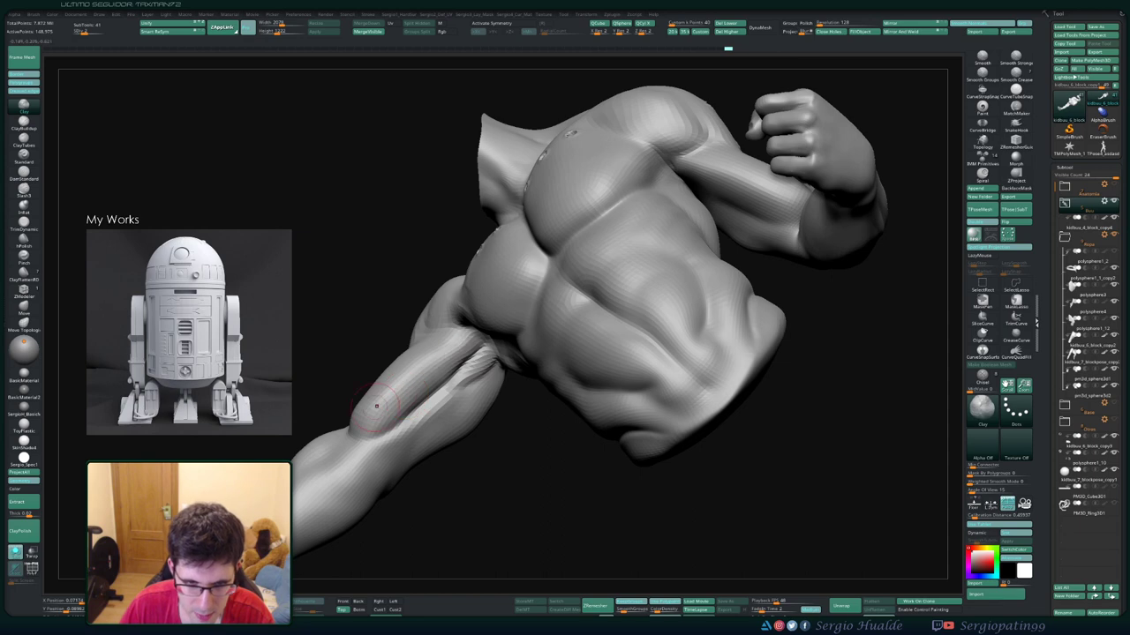
{"action": "left_click_drag", "start_coordinate": [376, 406], "coordinate": [441, 363]}
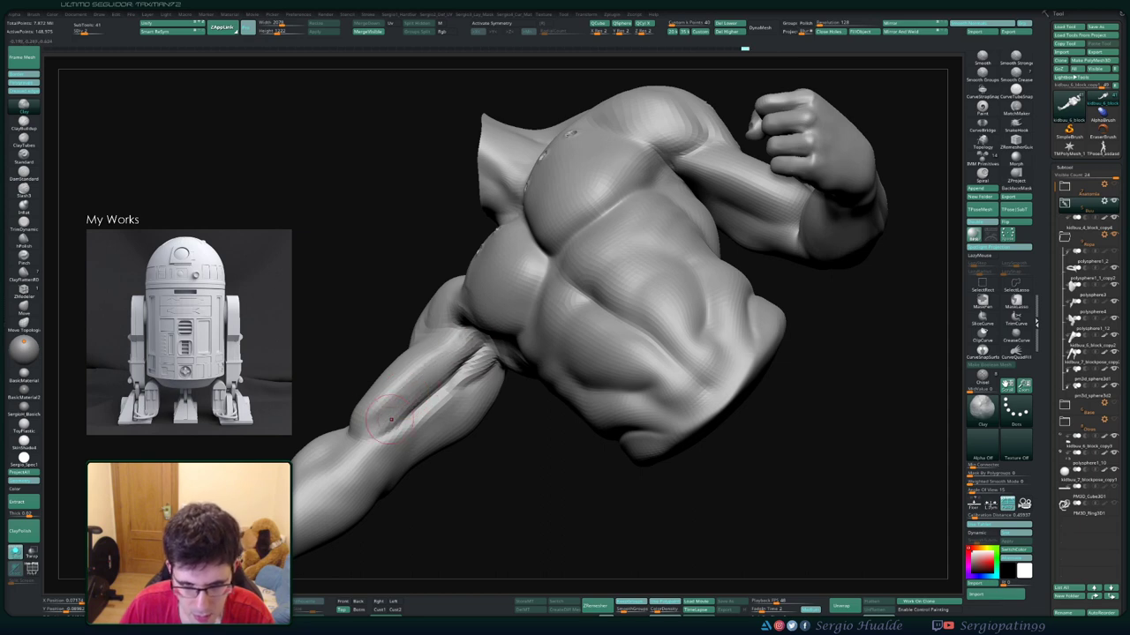
{"action": "left_click_drag", "start_coordinate": [390, 420], "coordinate": [374, 431]}
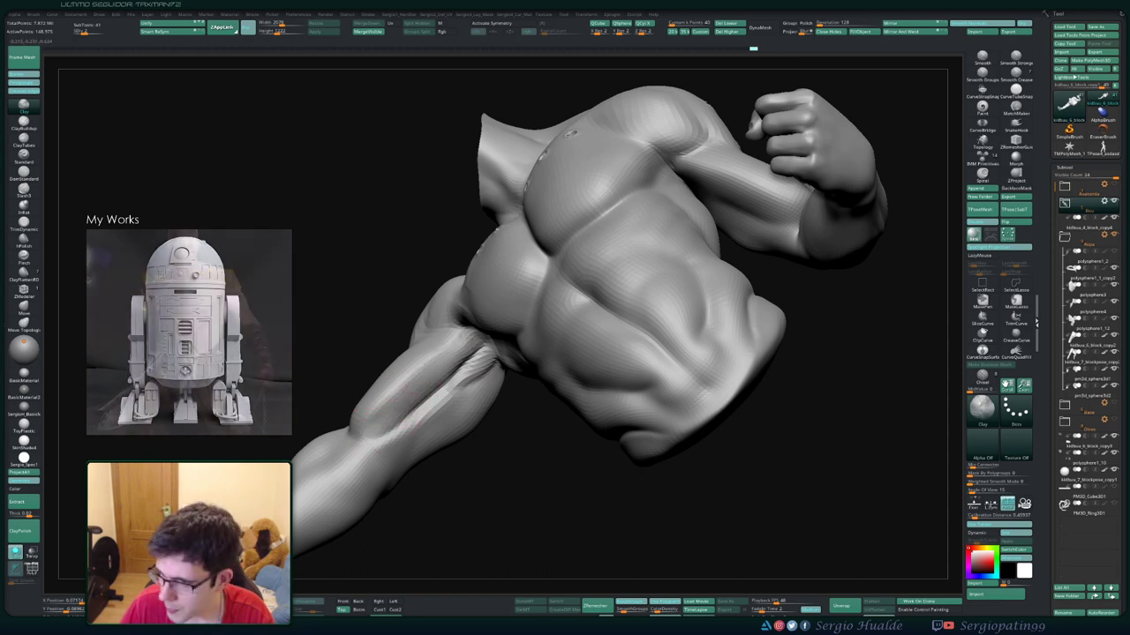
{"action": "mouse_move", "coordinate": [404, 399]}
{"action": "right_mouse_down"}
{"action": "mouse_move", "coordinate": [422, 408]}
{"action": "mouse_move", "coordinate": [450, 392]}
{"action": "mouse_move", "coordinate": [422, 397]}
{"action": "right_mouse_up"}
Deepen the crease in the armpit with the DamStandard brush
{"action": "key", "text": "b"}
{"action": "key", "text": "m"}
{"action": "key", "text": "v"}
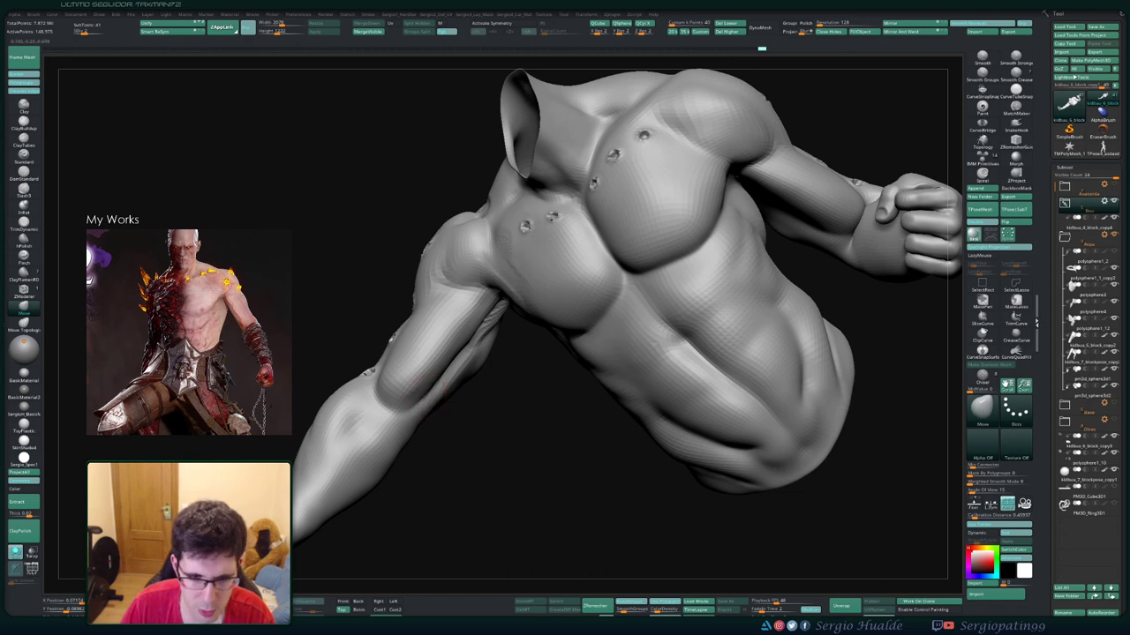
{"action": "mouse_move", "coordinate": [423, 397]}
{"action": "right_mouse_down"}
{"action": "mouse_move", "coordinate": [444, 353]}
{"action": "mouse_move", "coordinate": [494, 302]}
{"action": "right_mouse_up"}
{"action": "key", "text": "b"}
{"action": "key", "text": "d"}
{"action": "key", "text": "s"}
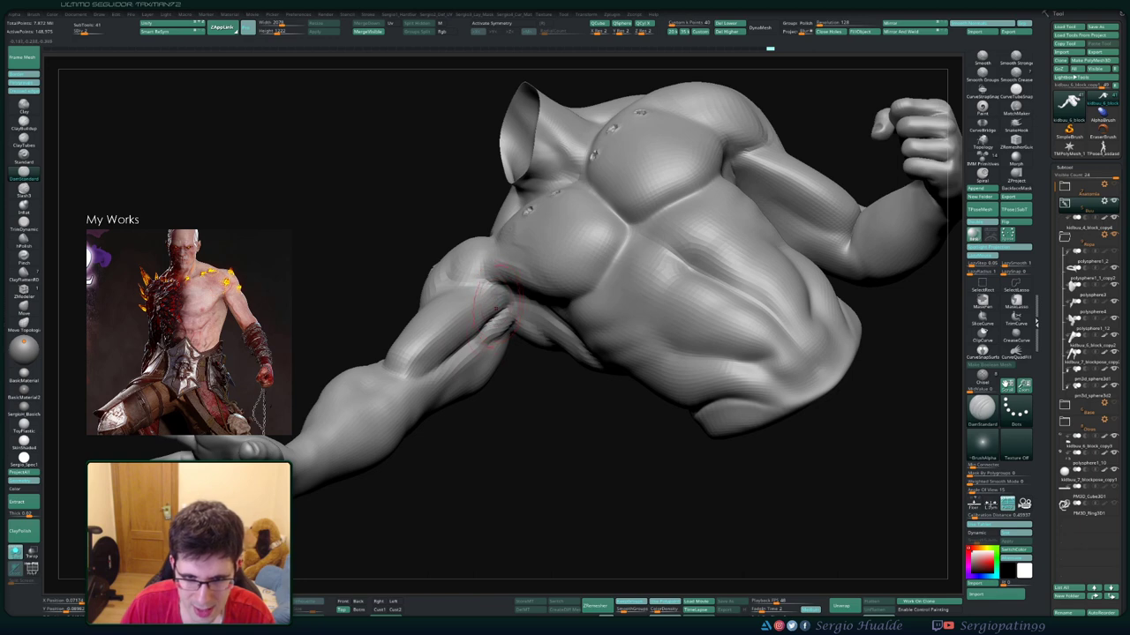
{"action": "left_click_drag", "start_coordinate": [484, 281], "coordinate": [496, 307]}
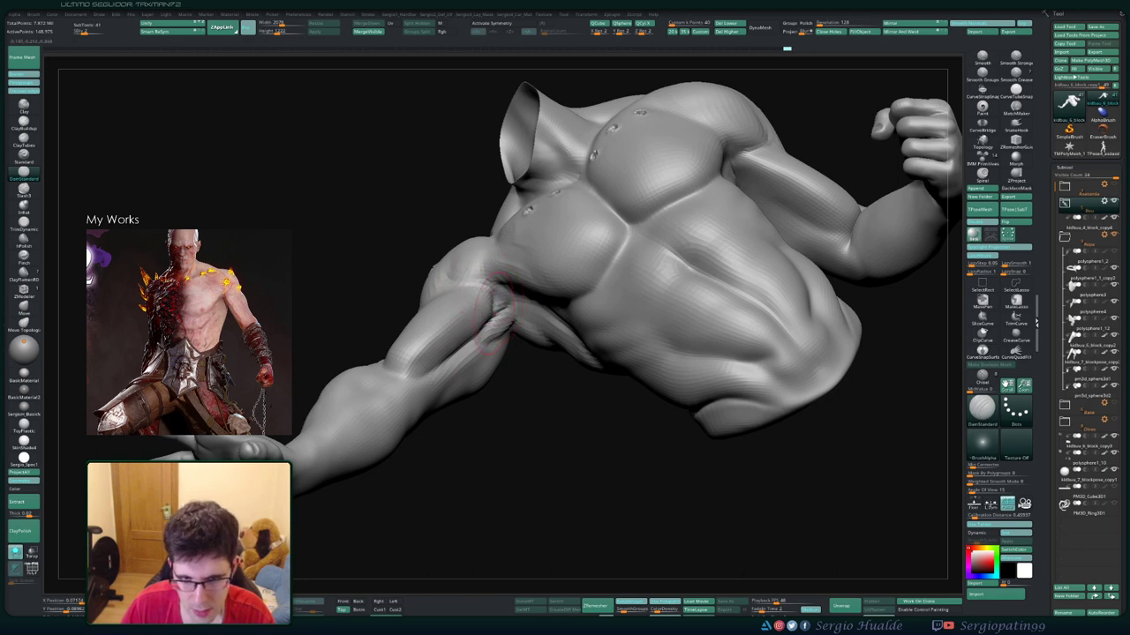
Pull the armpit geometry down into a crease with the Move brush
{"action": "key", "text": "b"}
{"action": "key", "text": "c"}
{"action": "key", "text": "l"}
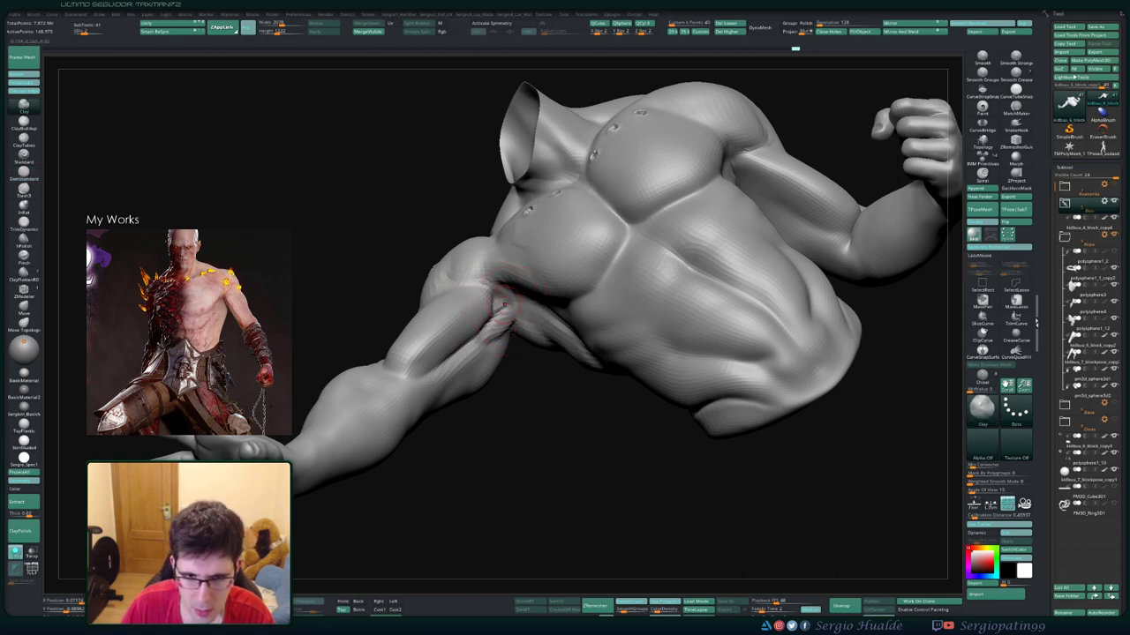
{"action": "right_click_drag", "start_coordinate": [509, 325], "coordinate": [506, 317]}
{"action": "key", "text": "b"}
{"action": "key", "text": "m"}
{"action": "key", "text": "v"}
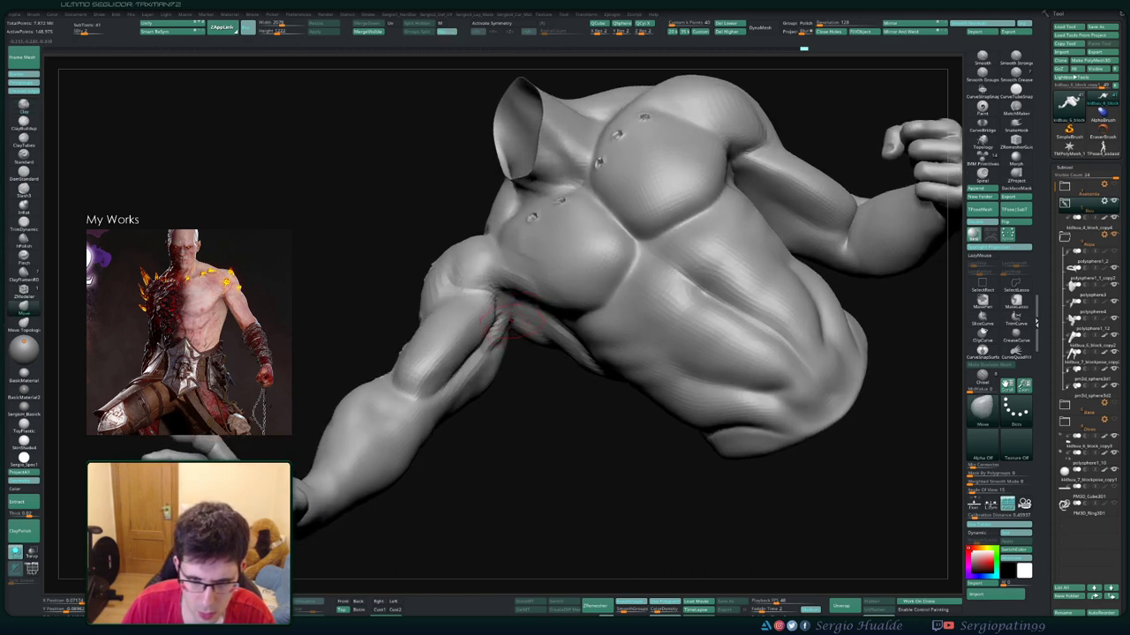
{"action": "left_click_drag", "start_coordinate": [513, 318], "coordinate": [499, 329]}
{"action": "mouse_move", "coordinate": [503, 322]}
{"action": "right_mouse_down"}
{"action": "mouse_move", "coordinate": [510, 365]}
{"action": "mouse_move", "coordinate": [491, 389]}
{"action": "right_mouse_up"}
{"action": "key", "text": "b"}
{"action": "key", "text": "c"}
{"action": "key", "text": "l"}
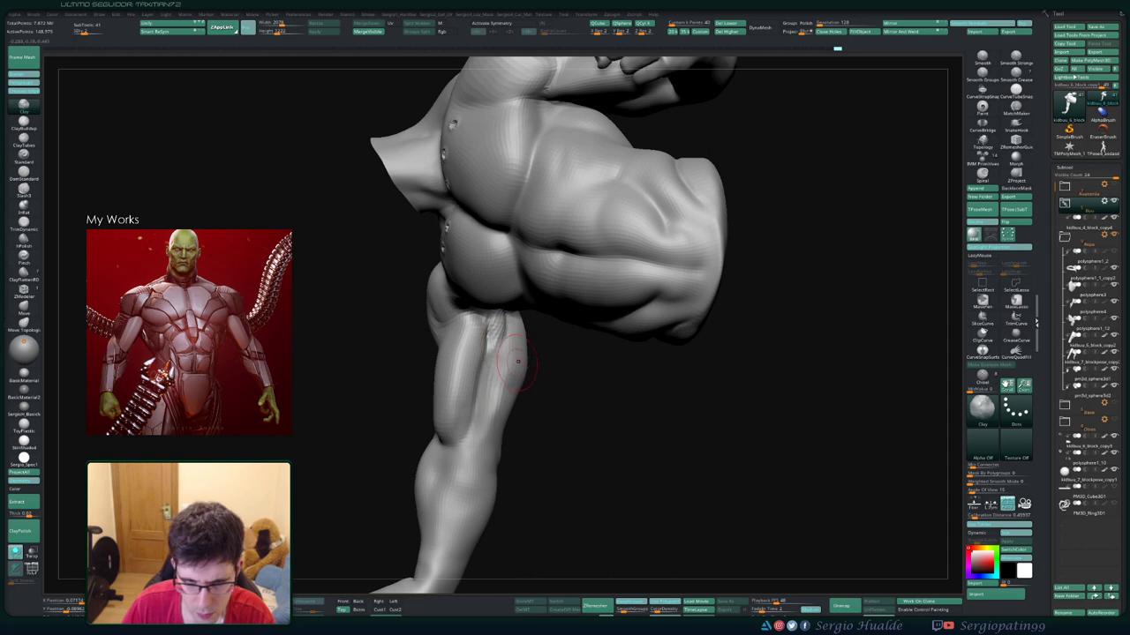
Orbit around the torso and arm to inspect the underarm and inner upper arm
{"action": "right_click_drag", "start_coordinate": [508, 348], "coordinate": [508, 344]}
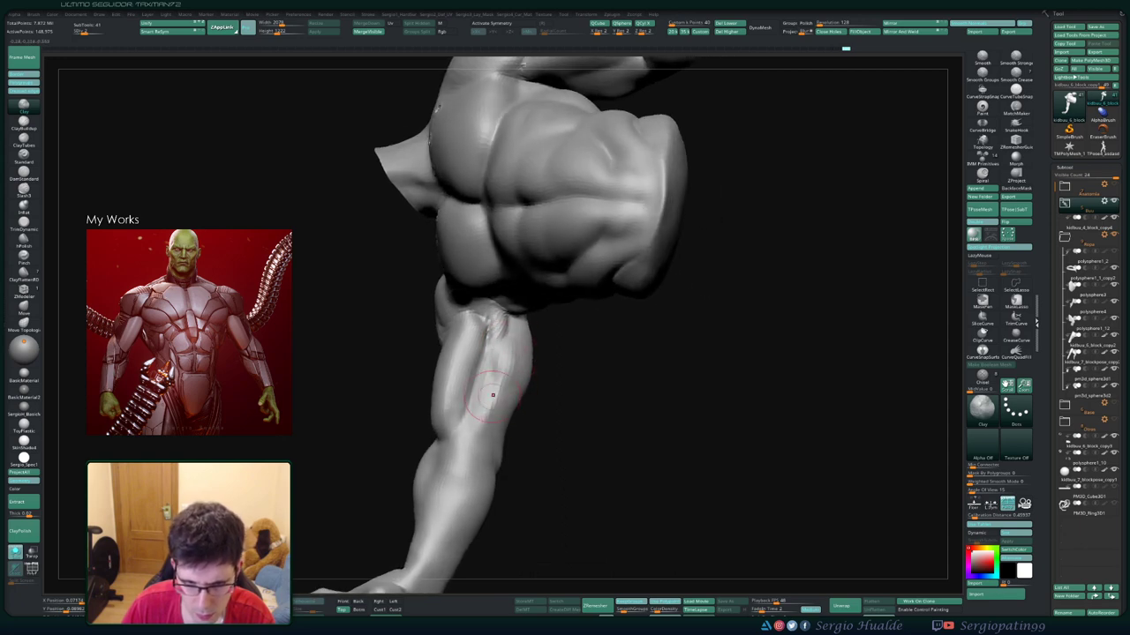
{"action": "right_click_drag", "start_coordinate": [485, 411], "coordinate": [481, 411]}
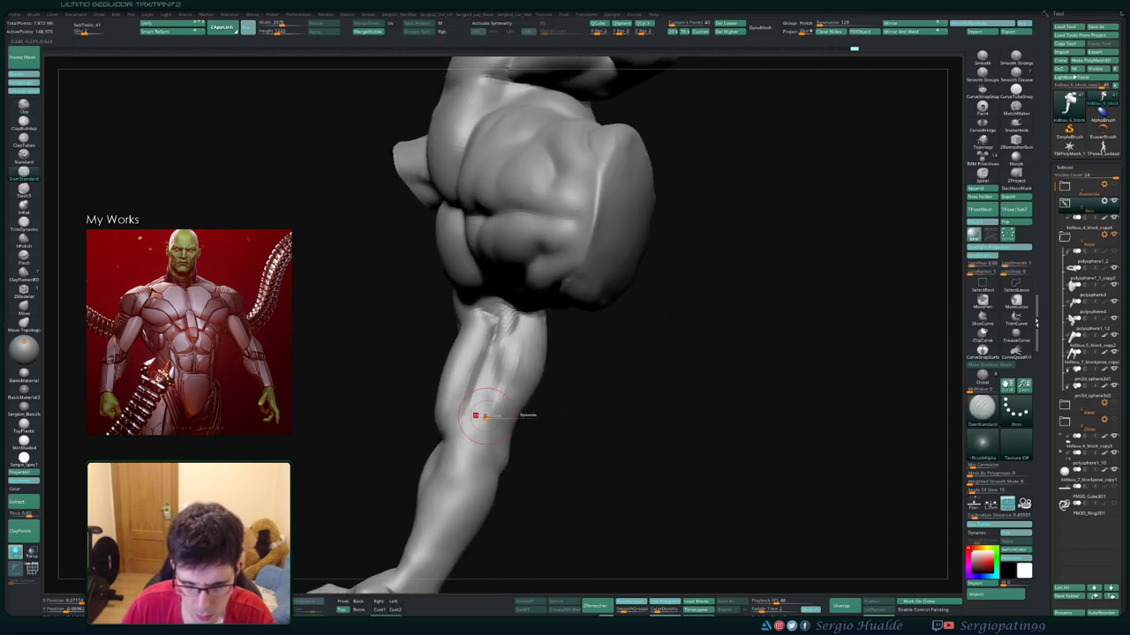
{"action": "right_click_drag", "start_coordinate": [468, 370], "coordinate": [487, 256]}
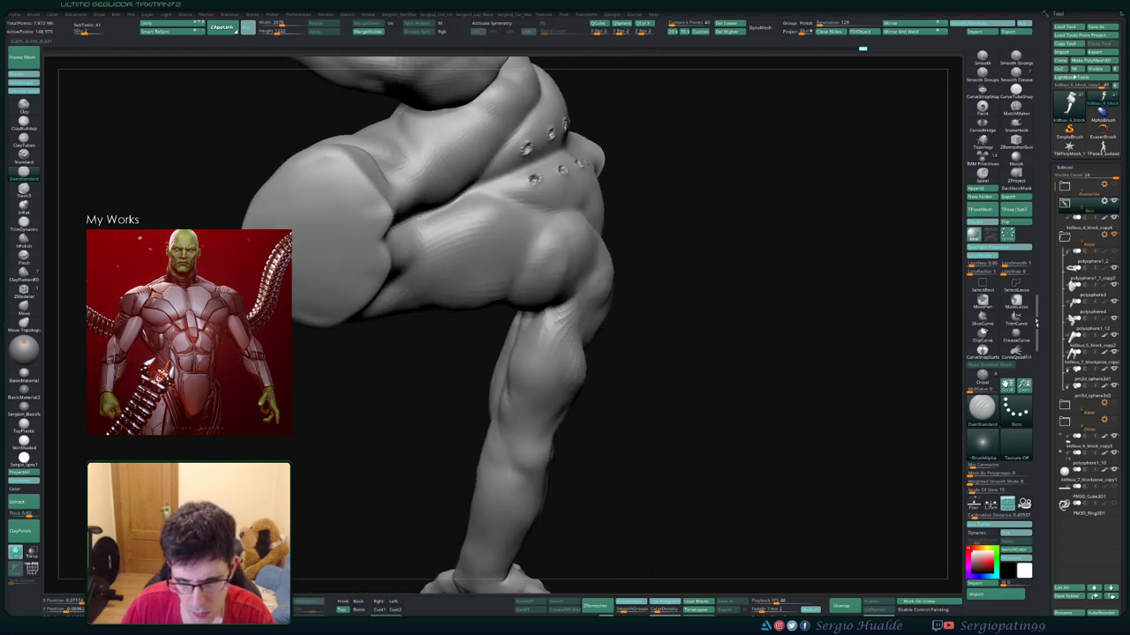
{"action": "right_click_drag", "start_coordinate": [475, 387], "coordinate": [497, 430]}
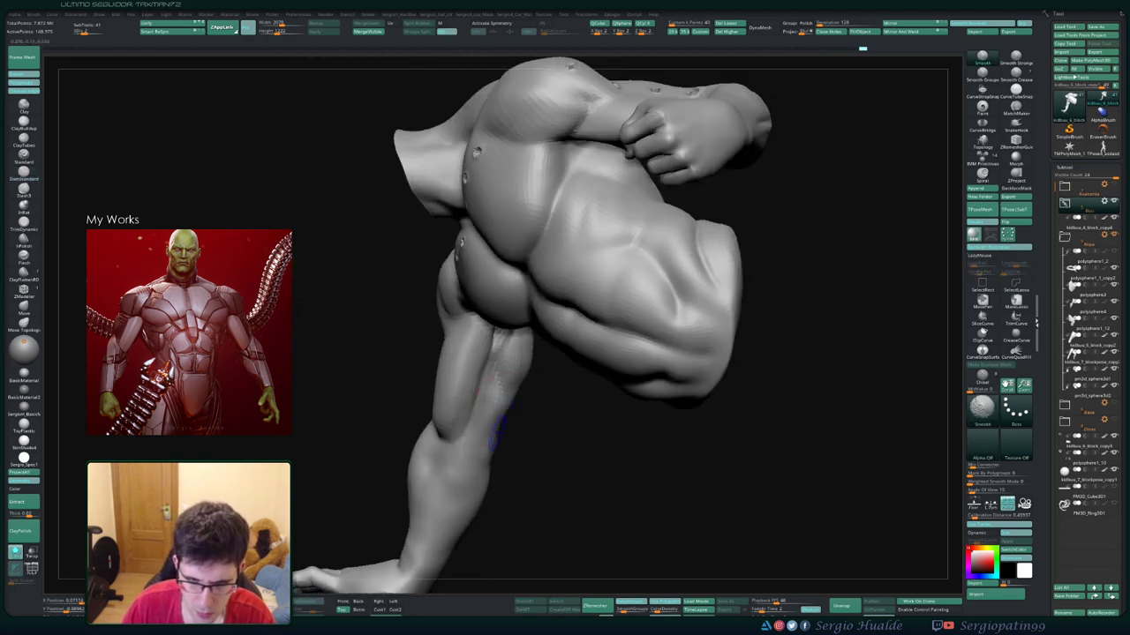
{"action": "mouse_move", "coordinate": [505, 354]}
{"action": "right_mouse_down"}
{"action": "mouse_move", "coordinate": [524, 416]}
{"action": "mouse_move", "coordinate": [529, 370]}
{"action": "mouse_move", "coordinate": [574, 403]}
{"action": "right_mouse_up"}
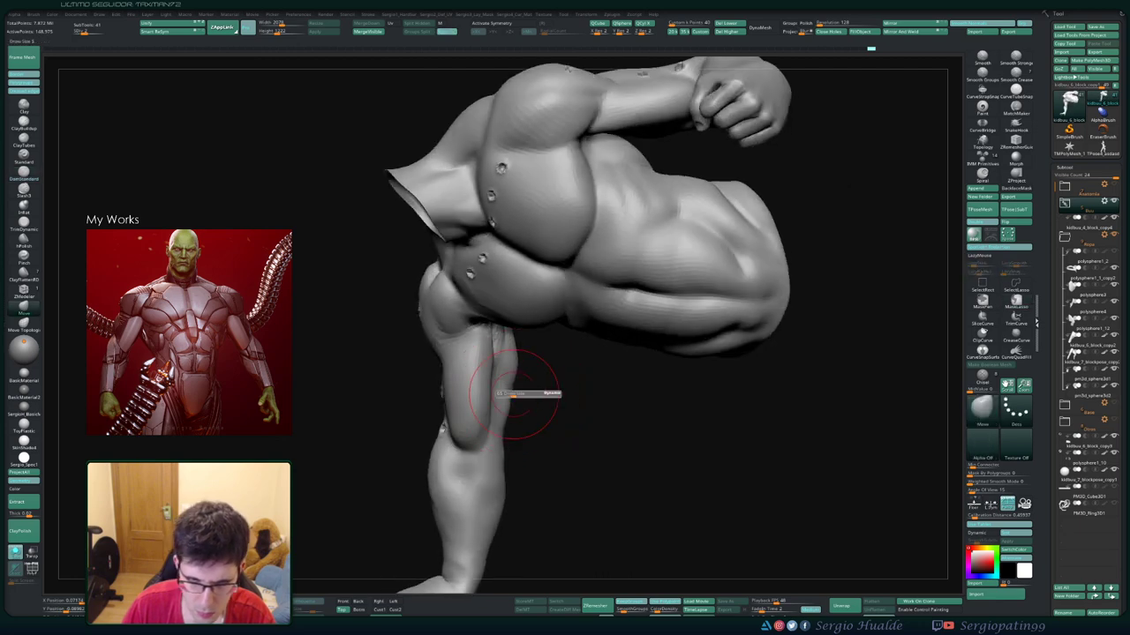
{"action": "mouse_move", "coordinate": [506, 415]}
{"action": "right_mouse_down"}
{"action": "mouse_move", "coordinate": [520, 453]}
{"action": "mouse_move", "coordinate": [538, 406]}
{"action": "right_mouse_up"}
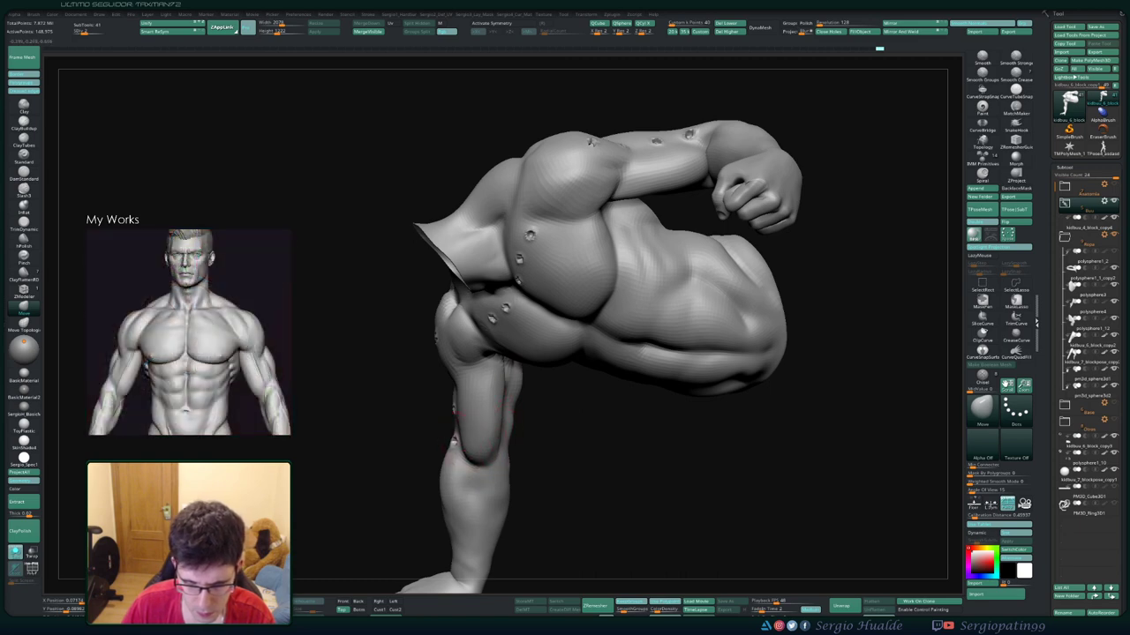
{"action": "mouse_move", "coordinate": [530, 397]}
{"action": "right_mouse_down"}
{"action": "mouse_move", "coordinate": [547, 380]}
{"action": "mouse_move", "coordinate": [529, 424]}
{"action": "mouse_move", "coordinate": [512, 406]}
{"action": "mouse_move", "coordinate": [476, 433]}
{"action": "right_mouse_up"}
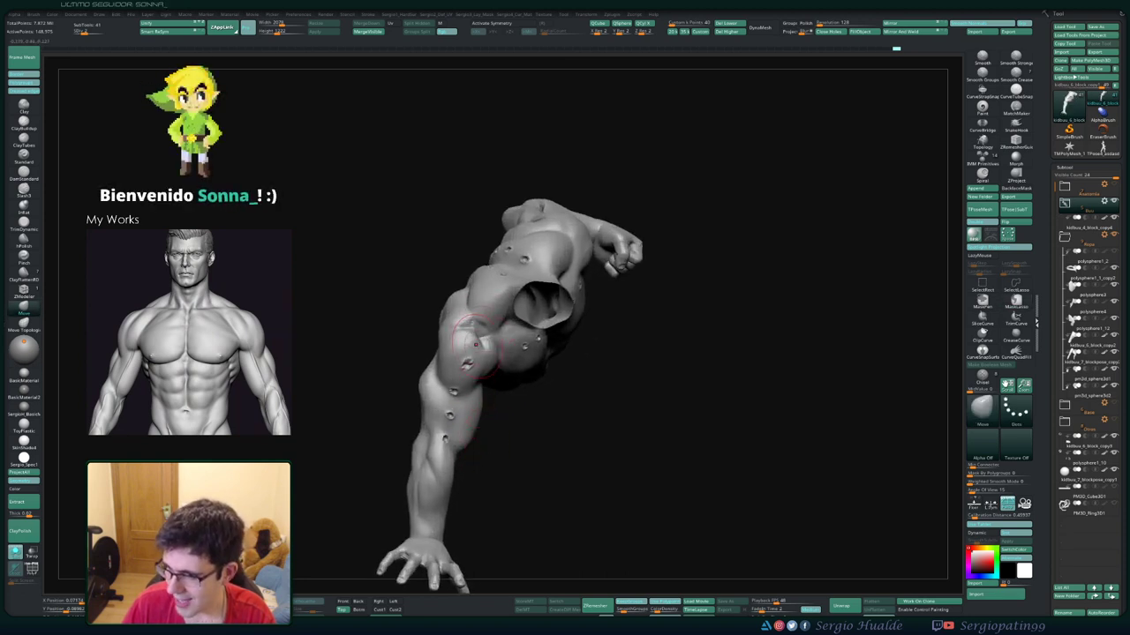
Build up the deltoid on the upper back and arm with Clay, Move and DamStandard brushes
{"action": "right_click_drag", "start_coordinate": [481, 320], "coordinate": [503, 362]}
{"action": "mouse_move", "coordinate": [481, 414]}
{"action": "right_mouse_down"}
{"action": "mouse_move", "coordinate": [468, 454]}
{"action": "mouse_move", "coordinate": [476, 459]}
{"action": "mouse_move", "coordinate": [494, 406]}
{"action": "mouse_move", "coordinate": [472, 419]}
{"action": "mouse_move", "coordinate": [407, 395]}
{"action": "mouse_move", "coordinate": [431, 415]}
{"action": "right_mouse_up"}
{"action": "key", "text": "b"}
{"action": "key", "text": "c"}
{"action": "key", "text": "l"}
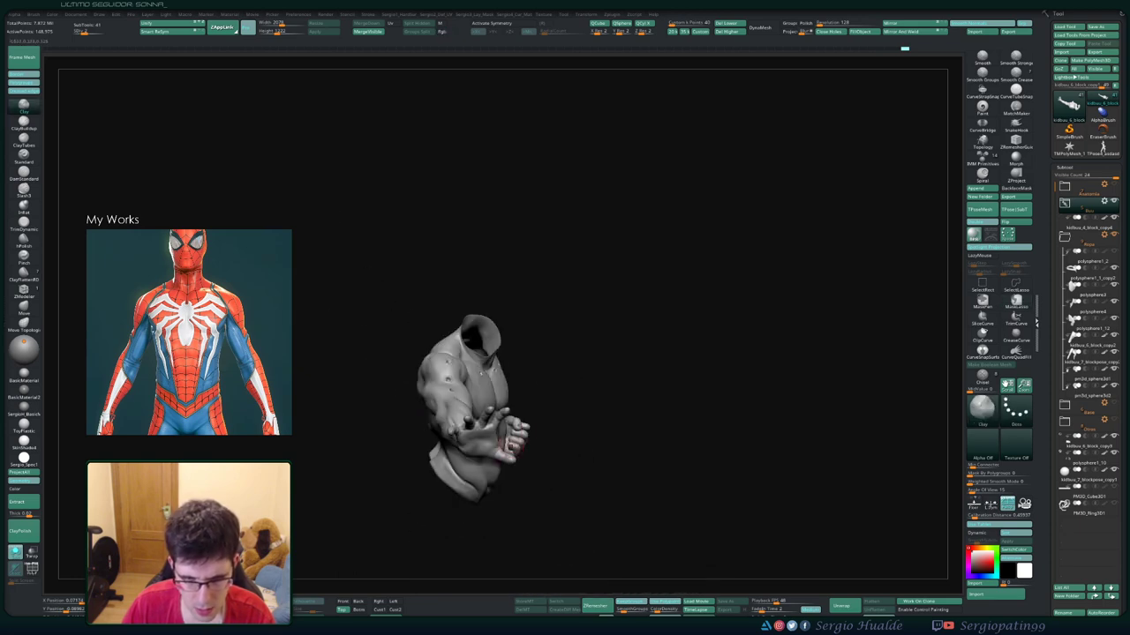
{"action": "mouse_move", "coordinate": [391, 371]}
{"action": "right_mouse_down", "text": "ctrl"}
{"action": "mouse_move", "coordinate": [385, 401]}
{"action": "mouse_move", "coordinate": [403, 401]}
{"action": "right_mouse_up", "text": "ctrl"}
{"action": "key", "text": "b"}
{"action": "key", "text": "m"}
{"action": "key", "text": "v"}
{"action": "key", "text": "b"}
{"action": "key", "text": "d"}
{"action": "key", "text": "s"}
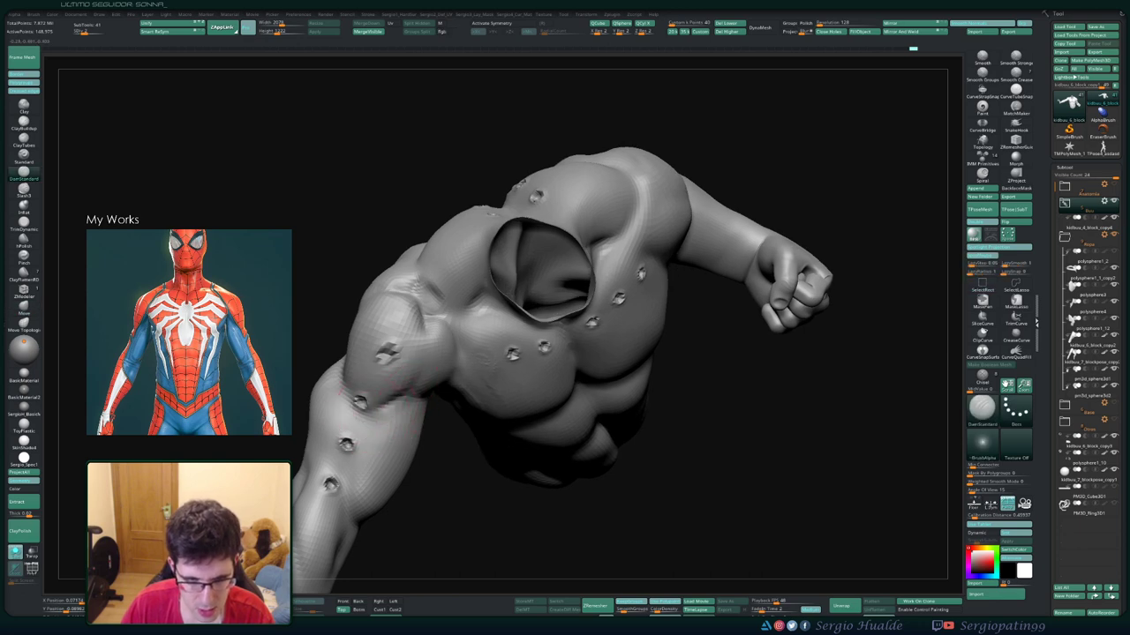
Add clay and reshape with Move where the torso meets the upper arm
{"action": "right_click_drag", "start_coordinate": [395, 388], "coordinate": [393, 406]}
{"action": "key", "text": "b"}
{"action": "key", "text": "c"}
{"action": "key", "text": "l"}
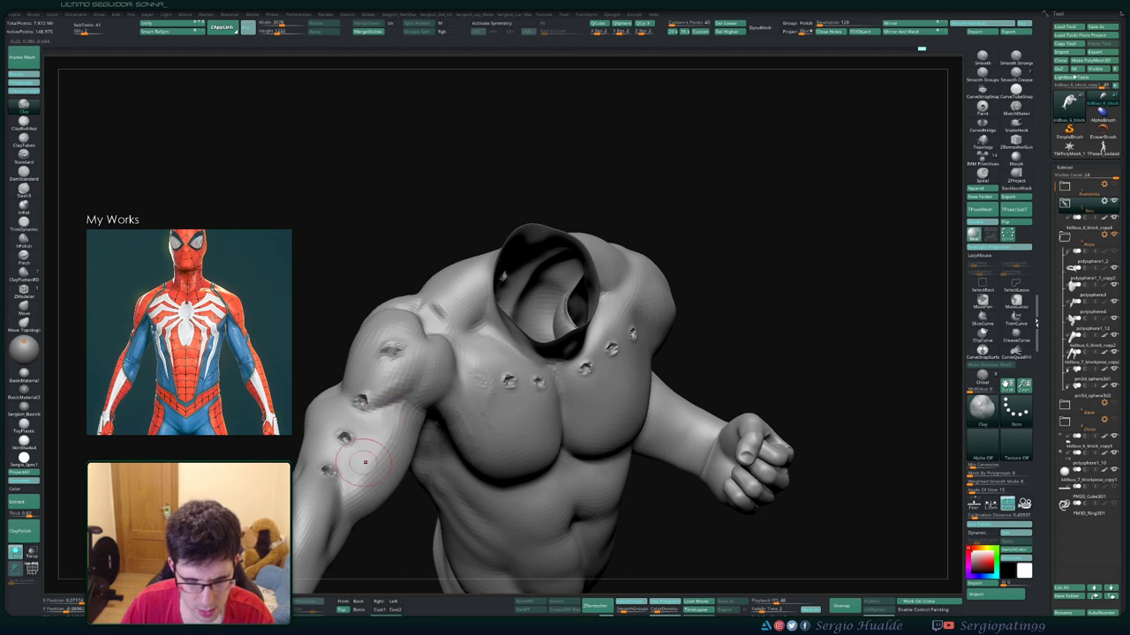
{"action": "mouse_move", "coordinate": [367, 459]}
{"action": "right_mouse_down"}
{"action": "mouse_move", "coordinate": [382, 403]}
{"action": "mouse_move", "coordinate": [455, 296]}
{"action": "mouse_move", "coordinate": [467, 300]}
{"action": "mouse_move", "coordinate": [530, 264]}
{"action": "mouse_move", "coordinate": [495, 317]}
{"action": "mouse_move", "coordinate": [459, 335]}
{"action": "mouse_move", "coordinate": [413, 449]}
{"action": "mouse_move", "coordinate": [404, 429]}
{"action": "right_mouse_up"}
{"action": "key", "text": "b"}
{"action": "key", "text": "m"}
{"action": "key", "text": "v"}
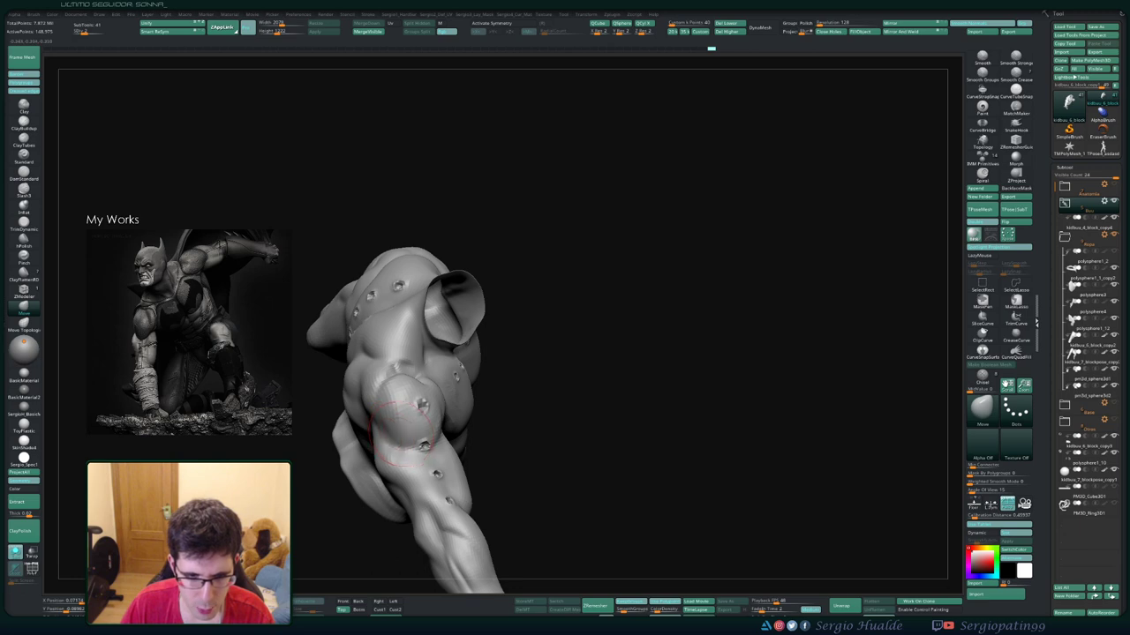
{"action": "mouse_move", "coordinate": [402, 424]}
{"action": "right_mouse_down"}
{"action": "mouse_move", "coordinate": [421, 407]}
{"action": "mouse_move", "coordinate": [399, 422]}
{"action": "right_mouse_up"}
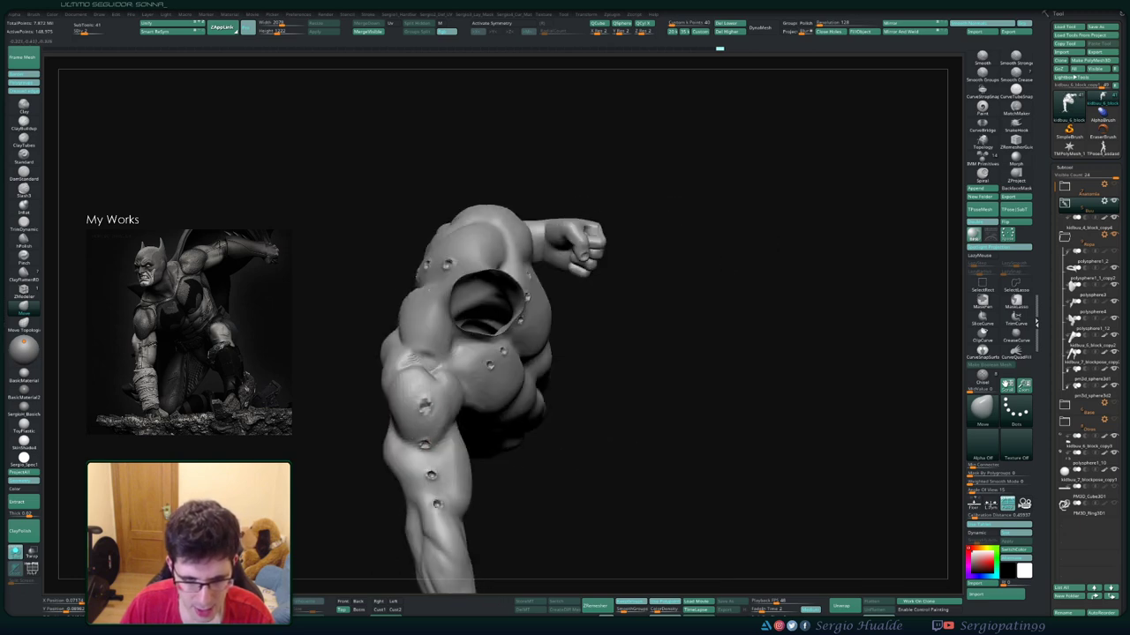
{"action": "mouse_move", "coordinate": [393, 421]}
{"action": "right_mouse_down"}
{"action": "mouse_move", "coordinate": [397, 396]}
{"action": "mouse_move", "coordinate": [380, 409]}
{"action": "mouse_move", "coordinate": [374, 391]}
{"action": "right_mouse_up"}
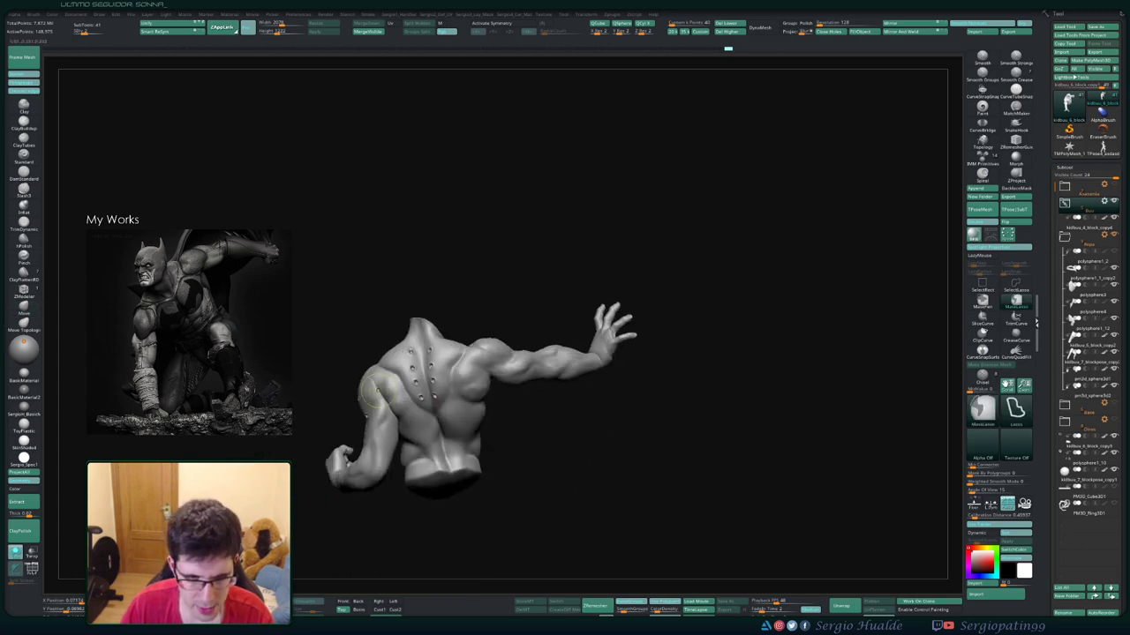
{"action": "mouse_move", "coordinate": [374, 391]}
{"action": "right_mouse_down"}
{"action": "mouse_move", "coordinate": [329, 413]}
{"action": "mouse_move", "coordinate": [362, 397]}
{"action": "right_mouse_up"}
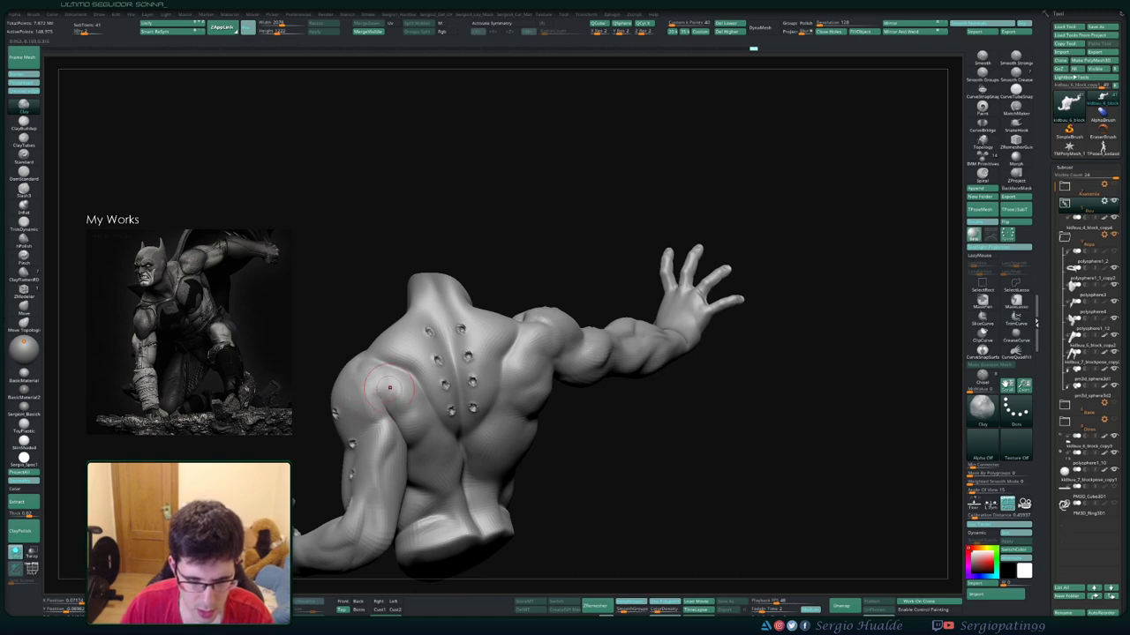
{"action": "mouse_move", "coordinate": [390, 386]}
{"action": "right_mouse_down"}
{"action": "mouse_move", "coordinate": [378, 416]}
{"action": "mouse_move", "coordinate": [409, 430]}
{"action": "right_mouse_up"}
Sculpt the back muscles with Standard, Move and Clay brushes
{"action": "key", "text": "b"}
{"action": "key", "text": "s"}
{"action": "key", "text": "t"}
{"action": "key", "text": "b"}
{"action": "key", "text": "m"}
{"action": "key", "text": "v"}
{"action": "key", "text": "b"}
{"action": "key", "text": "c"}
{"action": "key", "text": "l"}
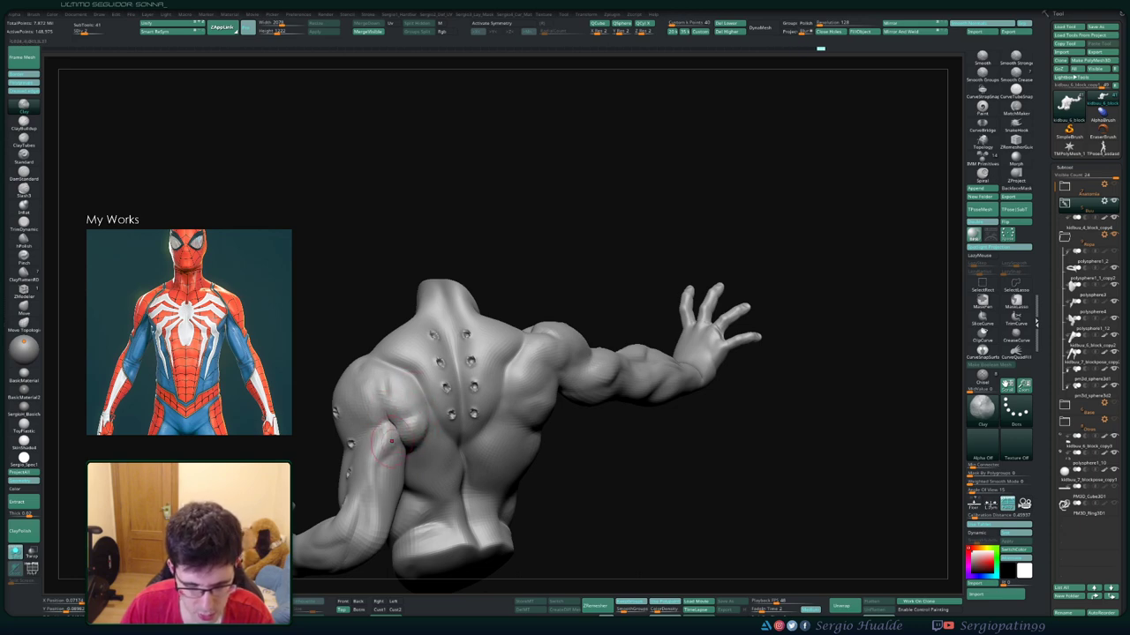
{"action": "mouse_move", "coordinate": [388, 439]}
{"action": "right_mouse_down"}
{"action": "mouse_move", "coordinate": [412, 403]}
{"action": "mouse_move", "coordinate": [435, 450]}
{"action": "right_mouse_up"}
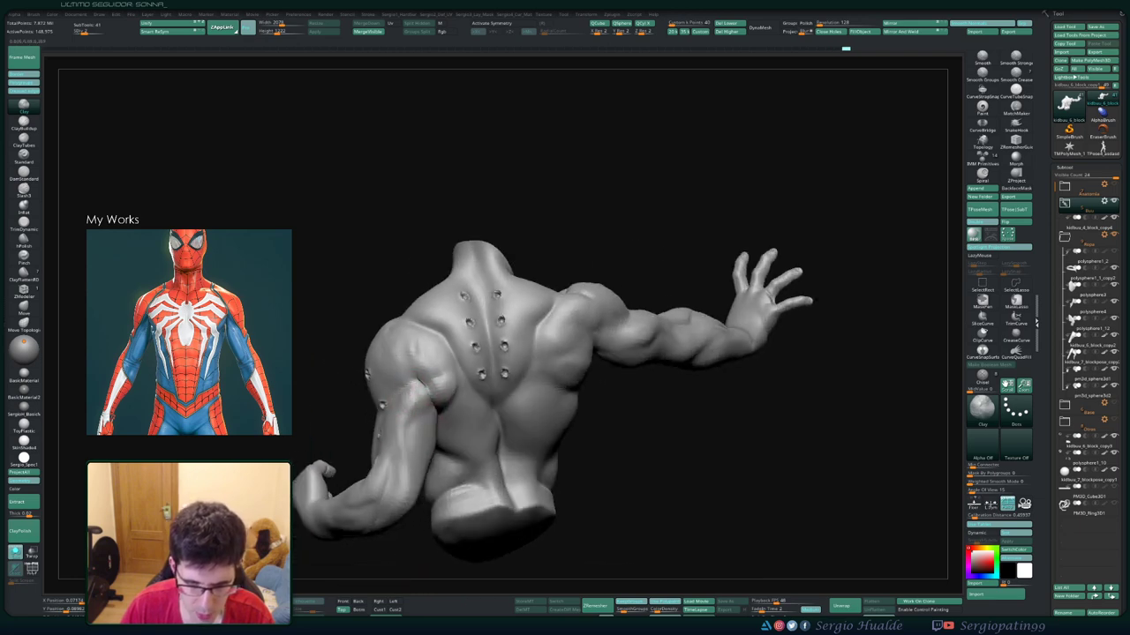
Toggle subtool visibility so only the two arms show, then orbit around them
{"action": "left_click", "coordinate": [435, 450], "text": "ctrl+shift"}
{"action": "left_click", "coordinate": [435, 449], "text": "ctrl+shift"}
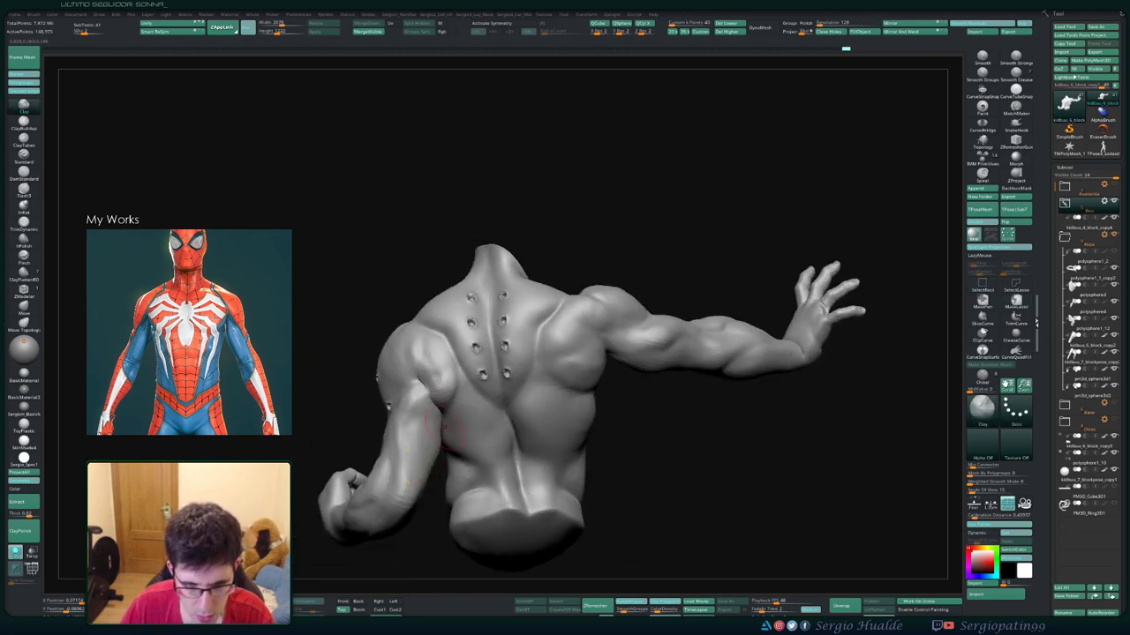
{"action": "right_click_drag", "start_coordinate": [459, 429], "coordinate": [442, 399]}
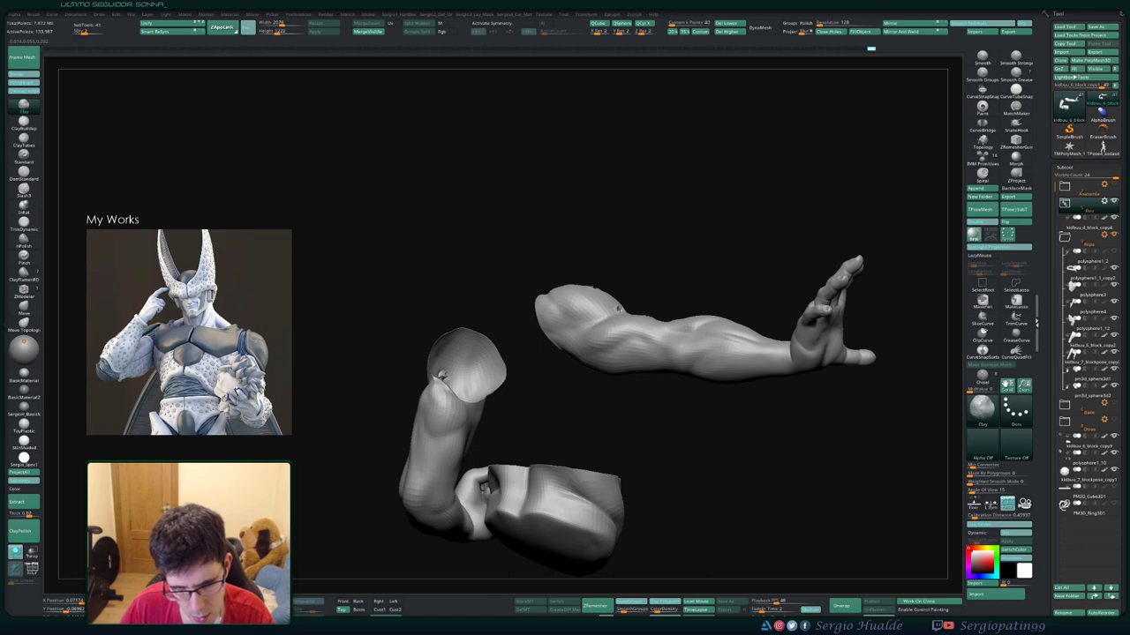
{"action": "mouse_move", "coordinate": [458, 428]}
{"action": "right_mouse_down"}
{"action": "mouse_move", "coordinate": [462, 408]}
{"action": "mouse_move", "coordinate": [435, 405]}
{"action": "right_mouse_up"}
Unhide the torso and head, frame the whole figure with F, and rotate to face it
{"action": "left_click", "coordinate": [486, 428], "text": "ctrl+shift"}
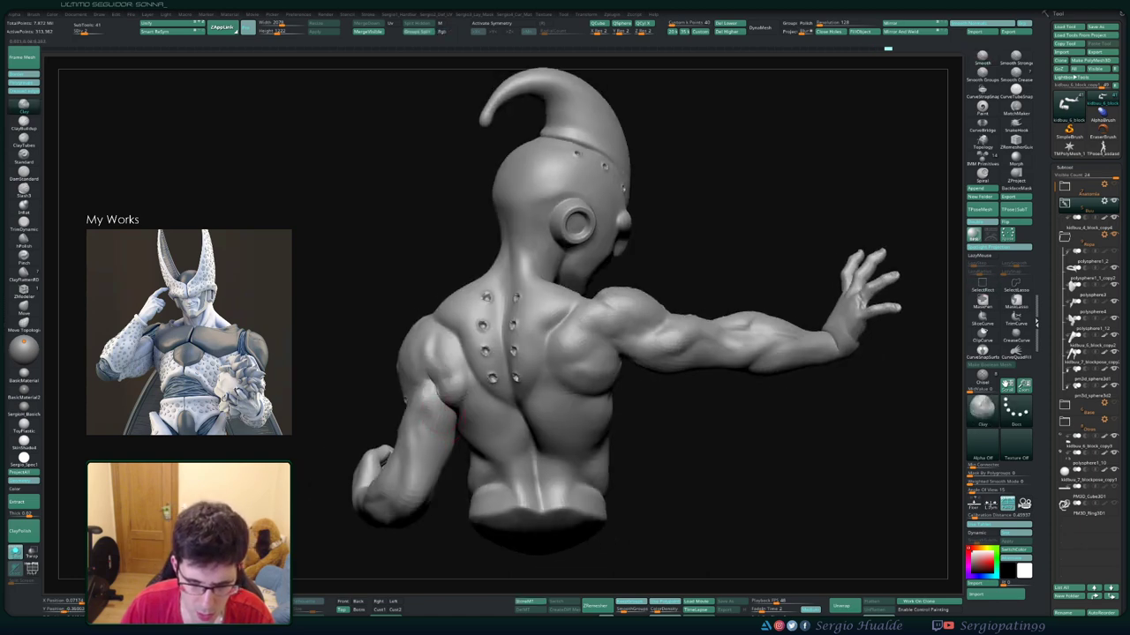
{"action": "mouse_move", "coordinate": [455, 415]}
{"action": "right_mouse_down"}
{"action": "mouse_move", "coordinate": [430, 394]}
{"action": "mouse_move", "coordinate": [398, 436]}
{"action": "mouse_move", "coordinate": [431, 451]}
{"action": "mouse_move", "coordinate": [424, 467]}
{"action": "right_mouse_up"}
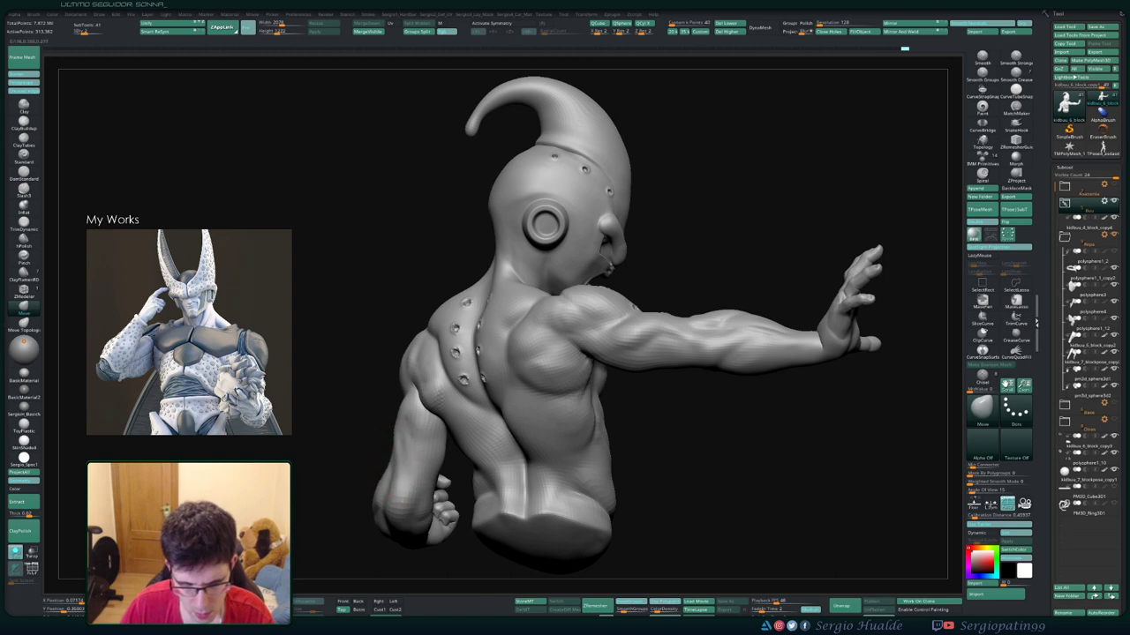
{"action": "key", "text": "f"}
{"action": "mouse_move", "coordinate": [439, 463]}
{"action": "right_mouse_down"}
{"action": "mouse_move", "coordinate": [413, 420]}
{"action": "mouse_move", "coordinate": [366, 408]}
{"action": "mouse_move", "coordinate": [504, 471]}
{"action": "mouse_move", "coordinate": [359, 411]}
{"action": "mouse_move", "coordinate": [370, 414]}
{"action": "mouse_move", "coordinate": [371, 335]}
{"action": "mouse_move", "coordinate": [463, 374]}
{"action": "right_mouse_up"}
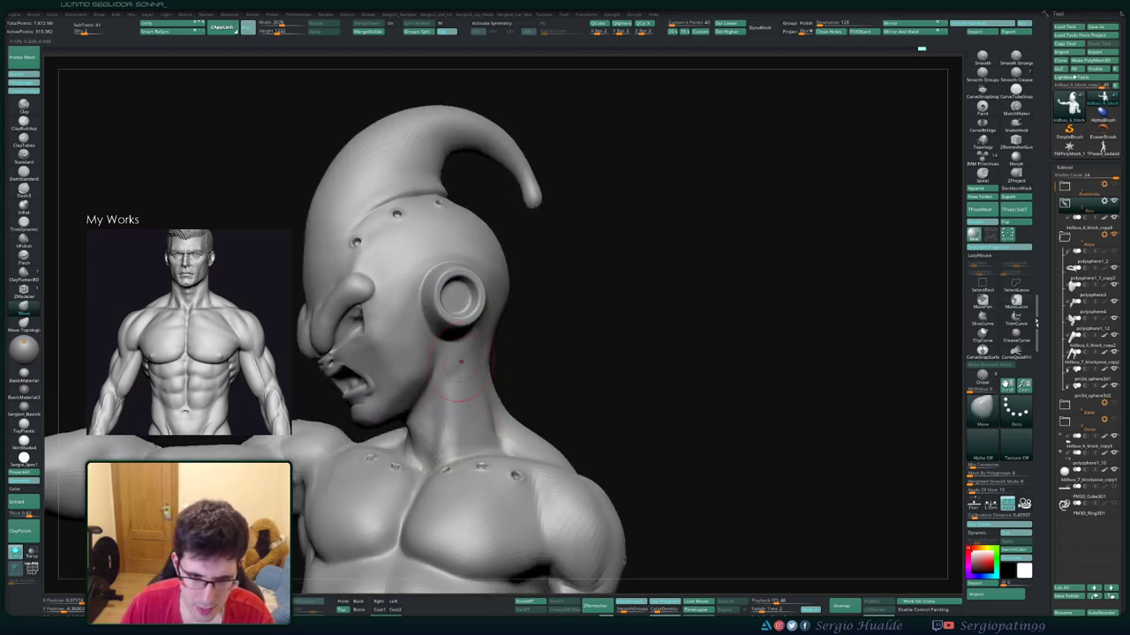
Select the Clay brush and give it Alpha 28
{"action": "key", "text": "b"}
{"action": "key", "text": "c"}
{"action": "key", "text": "l"}
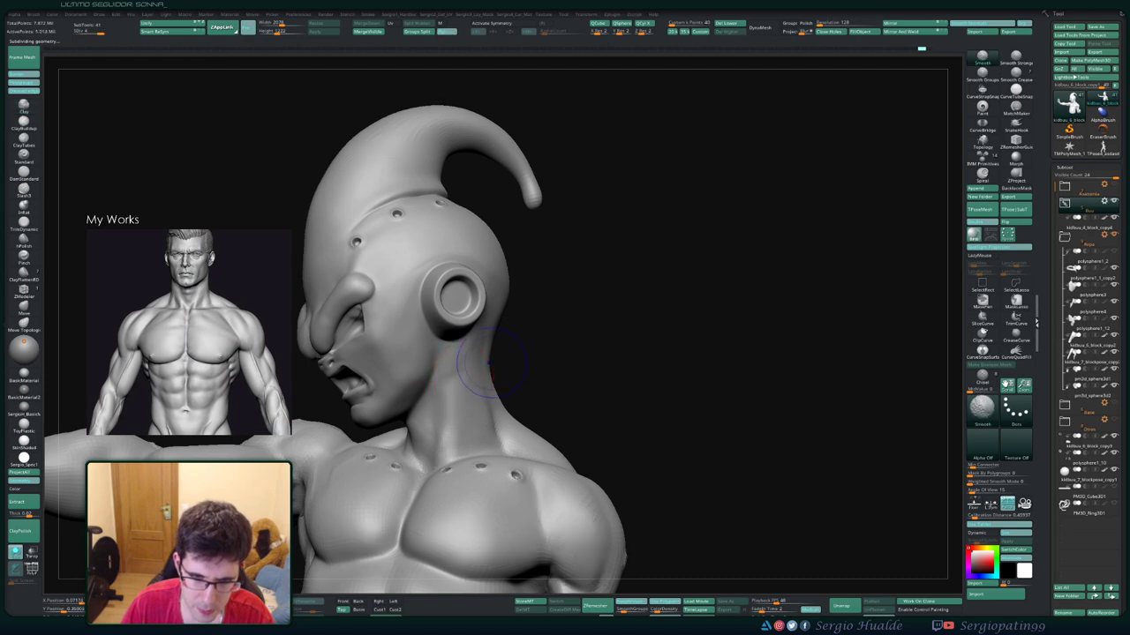
{"action": "right_click_drag", "start_coordinate": [459, 390], "coordinate": [468, 354]}
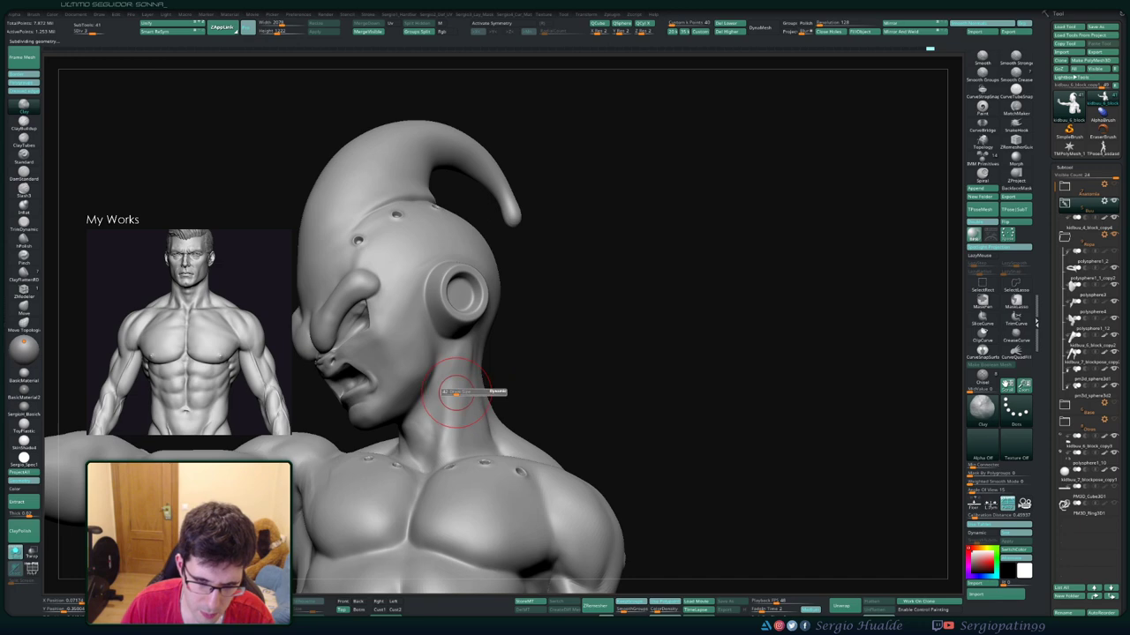
{"action": "left_click", "coordinate": [981, 441]}
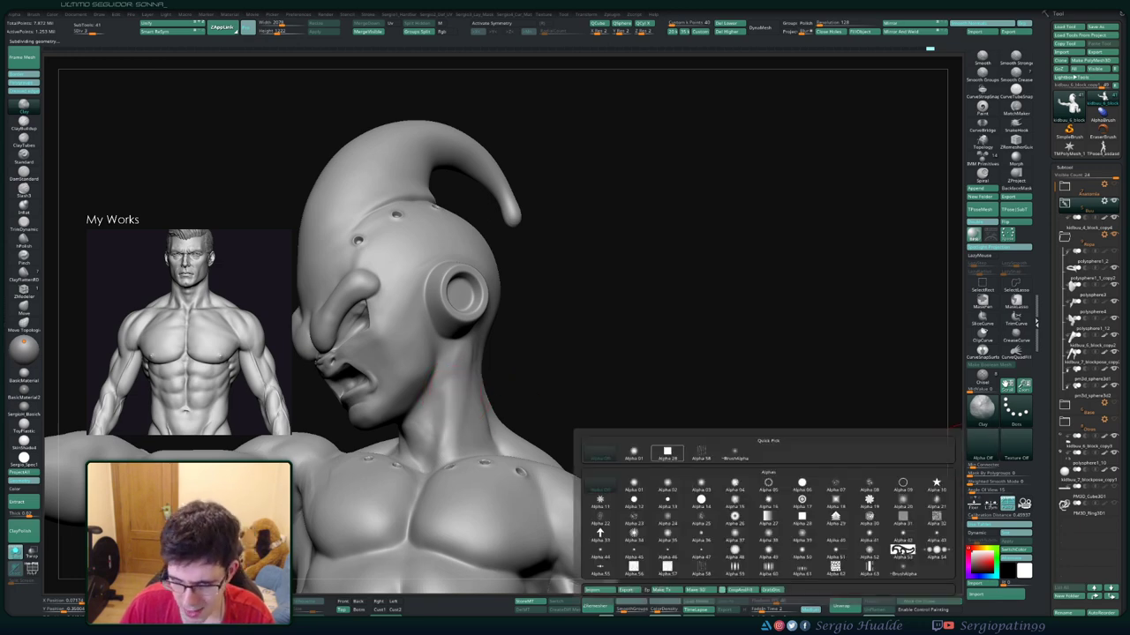
{"action": "left_click", "coordinate": [667, 452]}
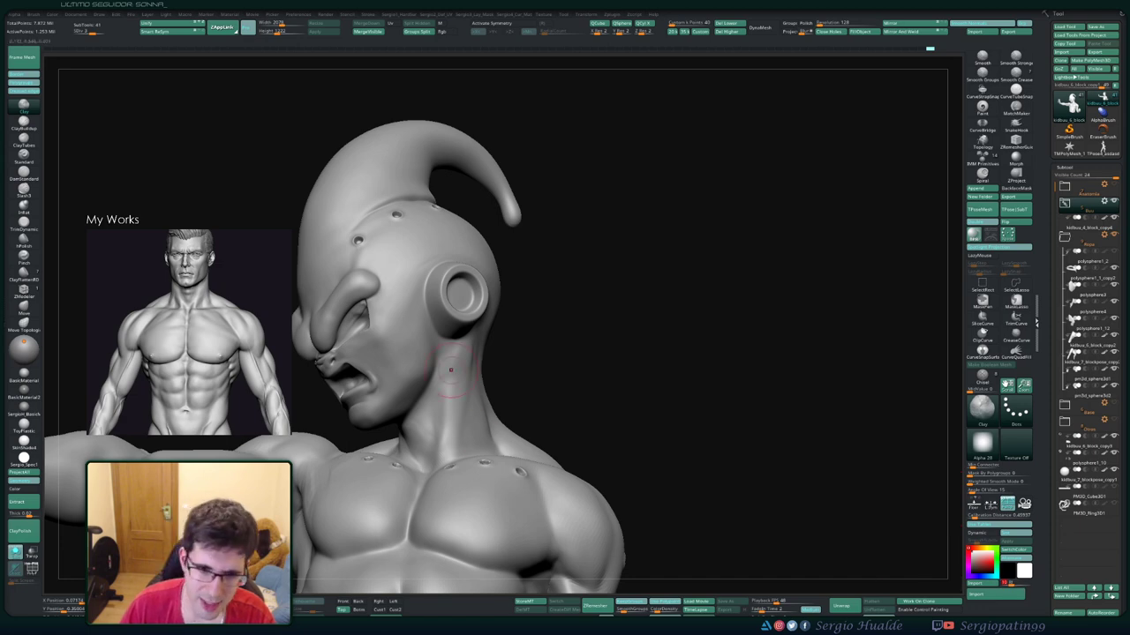
{"action": "left_click_drag", "start_coordinate": [865, 554], "coordinate": [459, 387]}
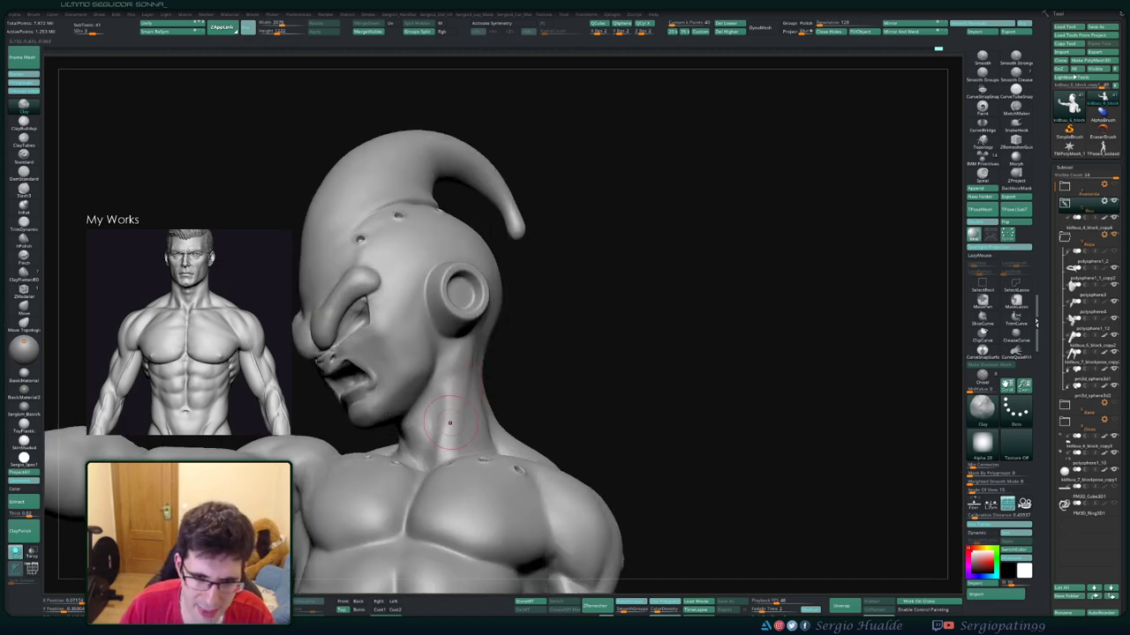
Switch to ClayBuildup and shrink the brush size for neck detail
{"action": "key", "text": "b"}
{"action": "key", "text": "c"}
{"action": "key", "text": "b"}
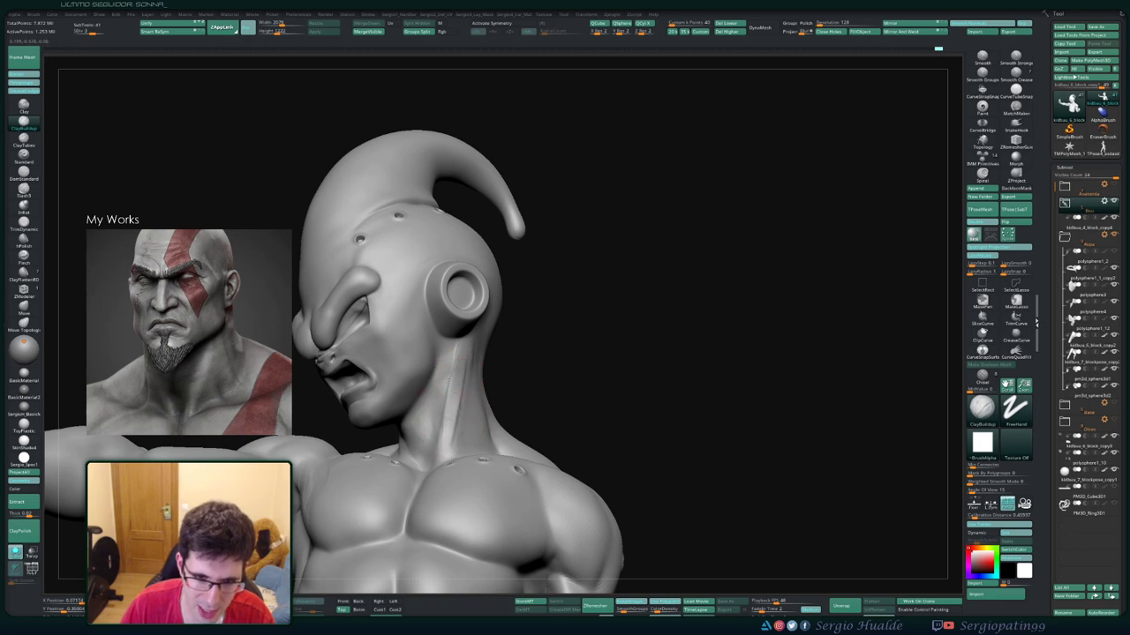
{"action": "left_click_drag", "start_coordinate": [446, 389], "coordinate": [454, 415]}
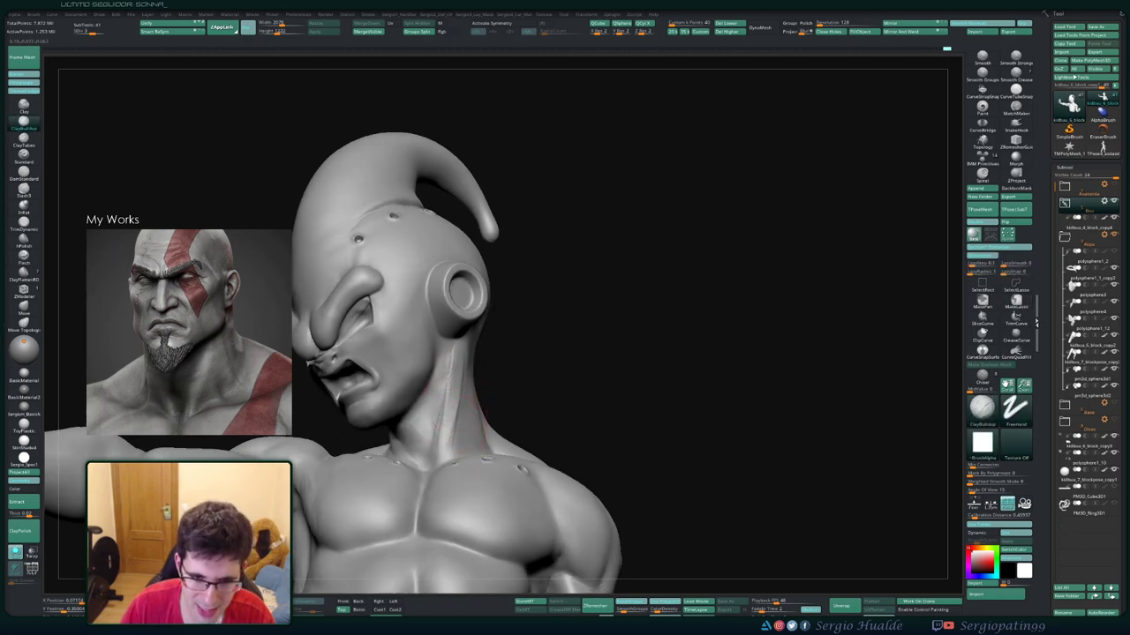
{"action": "key", "text": "s"}
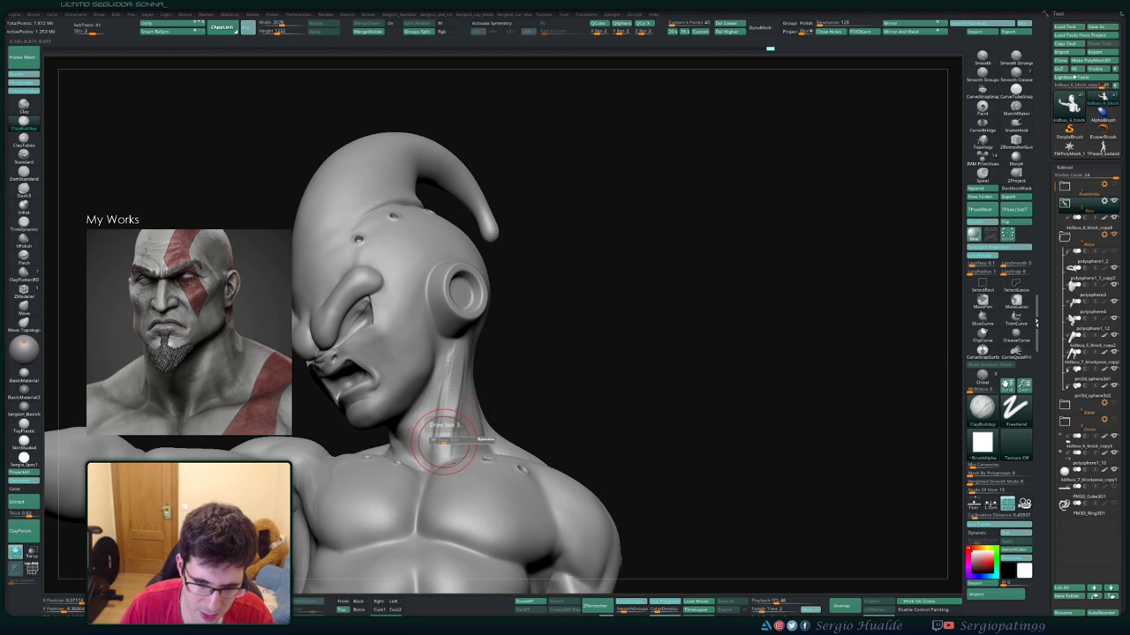
{"action": "mouse_move", "coordinate": [441, 450]}
{"action": "left_mouse_down", "text": "alt"}
{"action": "mouse_move", "coordinate": [436, 468]}
{"action": "mouse_move", "coordinate": [455, 454]}
{"action": "left_mouse_up", "text": "alt"}
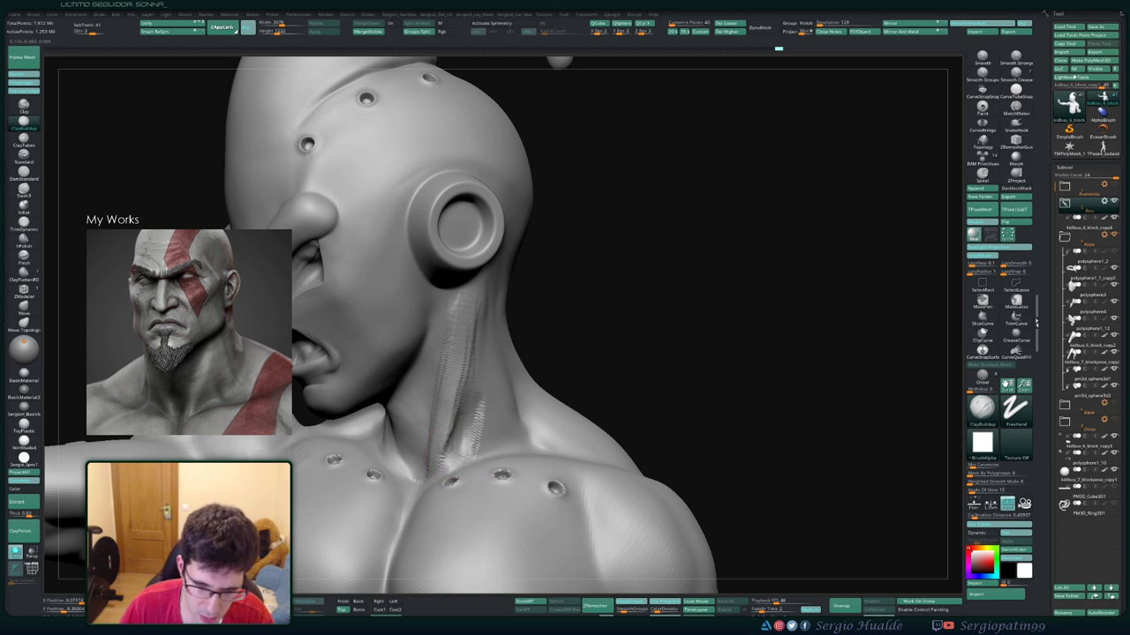
{"action": "mouse_move", "coordinate": [460, 452]}
{"action": "right_mouse_down"}
{"action": "mouse_move", "coordinate": [459, 378]}
{"action": "mouse_move", "coordinate": [447, 457]}
{"action": "right_mouse_up"}
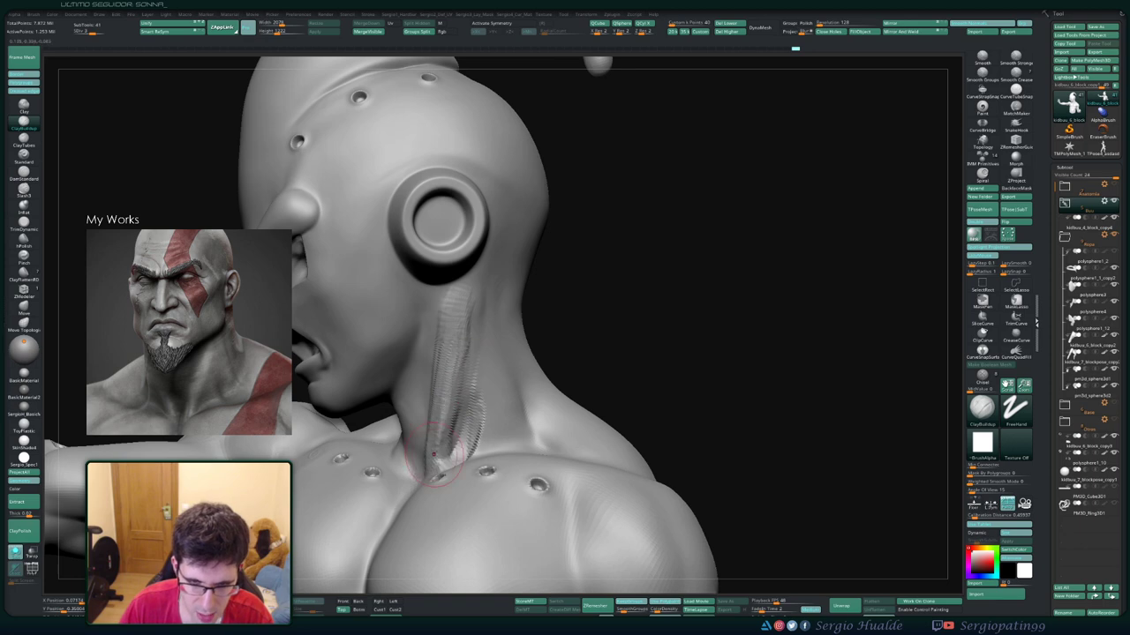
{"action": "mouse_move", "coordinate": [465, 361]}
{"action": "right_mouse_down"}
{"action": "mouse_move", "coordinate": [460, 409]}
{"action": "mouse_move", "coordinate": [472, 388]}
{"action": "mouse_move", "coordinate": [439, 471]}
{"action": "mouse_move", "coordinate": [454, 461]}
{"action": "right_mouse_up"}
Sculpt vertical ClayBuildup strokes down the side of the neck to form the muscle strip
{"action": "key", "text": "ctrl"}
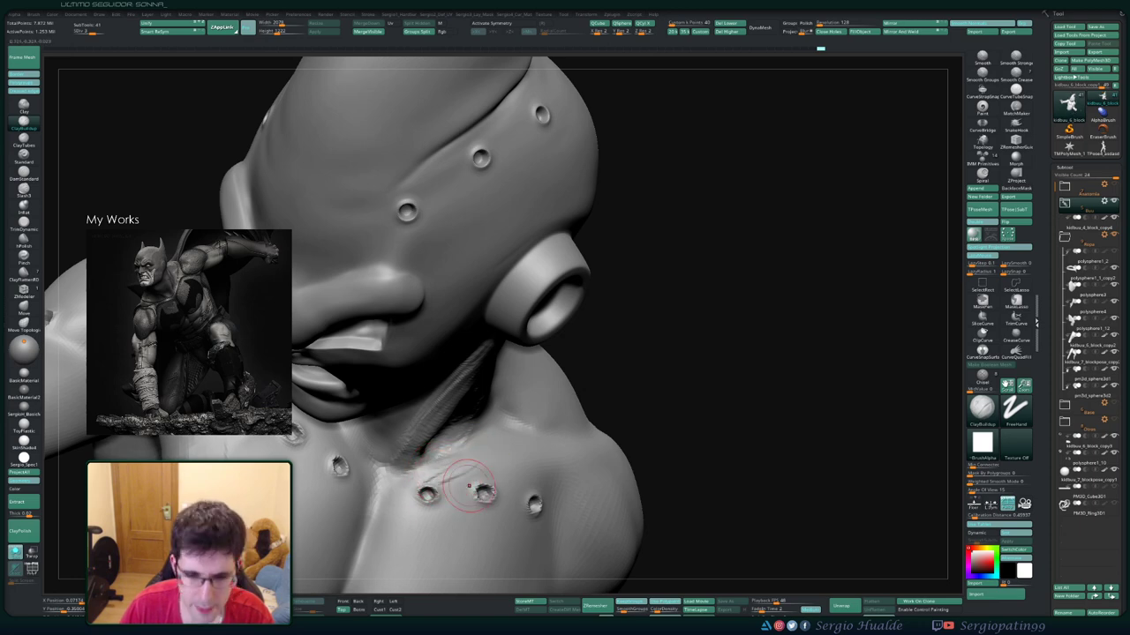
{"action": "mouse_move", "coordinate": [482, 445]}
{"action": "right_mouse_down"}
{"action": "mouse_move", "coordinate": [468, 460]}
{"action": "mouse_move", "coordinate": [492, 429]}
{"action": "mouse_move", "coordinate": [458, 381]}
{"action": "right_mouse_up"}
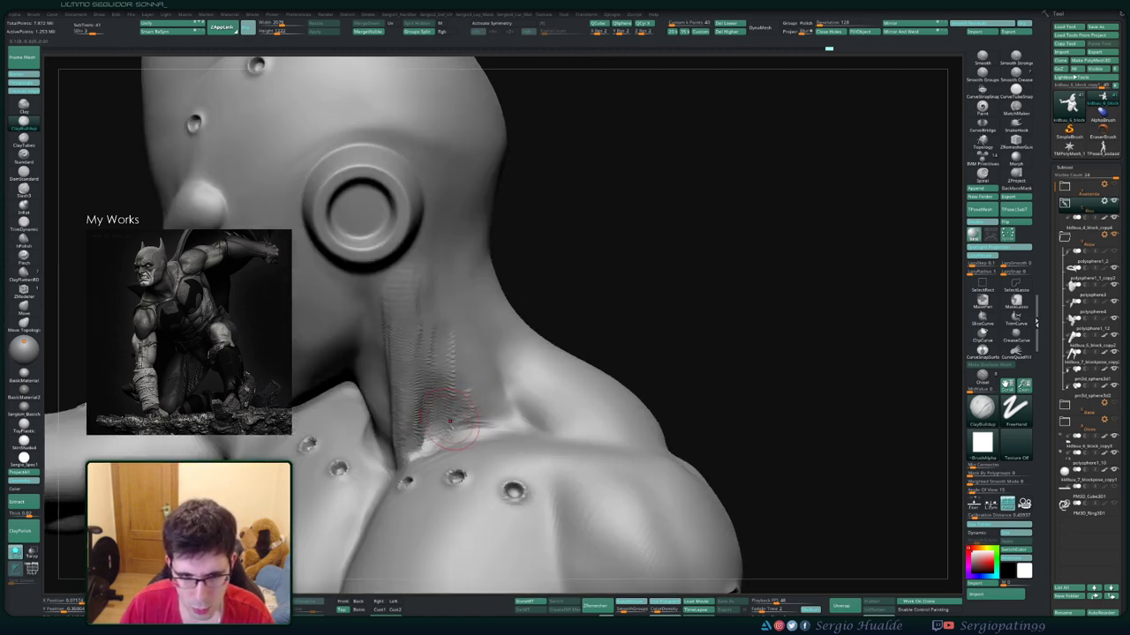
{"action": "right_click_drag", "start_coordinate": [449, 421], "coordinate": [450, 391]}
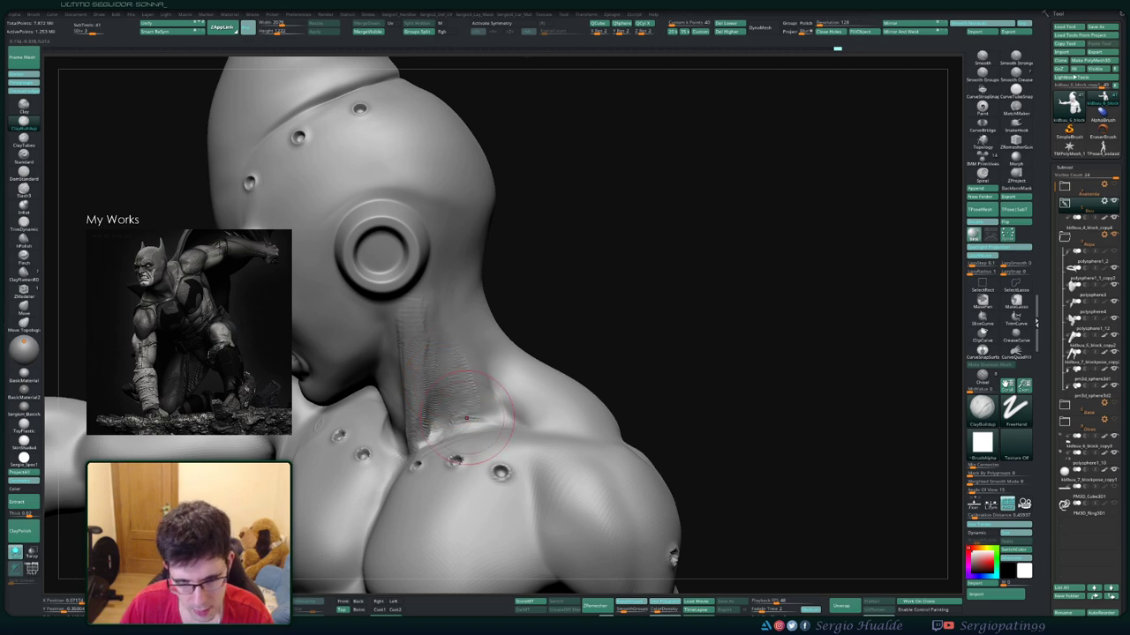
{"action": "right_click_drag", "start_coordinate": [454, 411], "coordinate": [494, 436]}
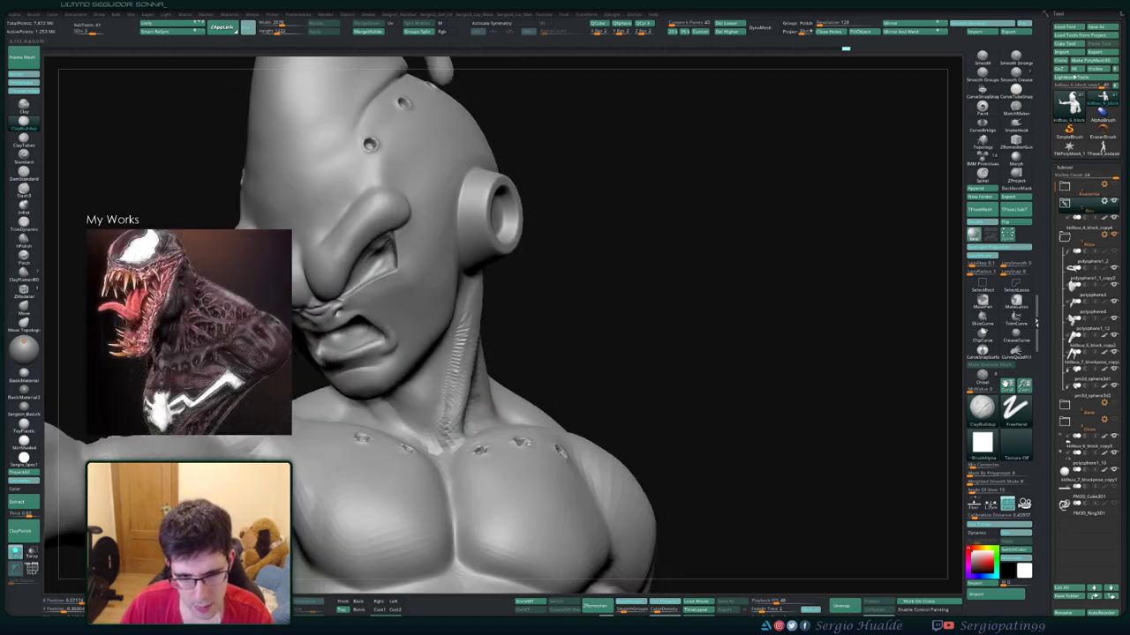
{"action": "right_click_drag", "start_coordinate": [450, 389], "coordinate": [473, 364]}
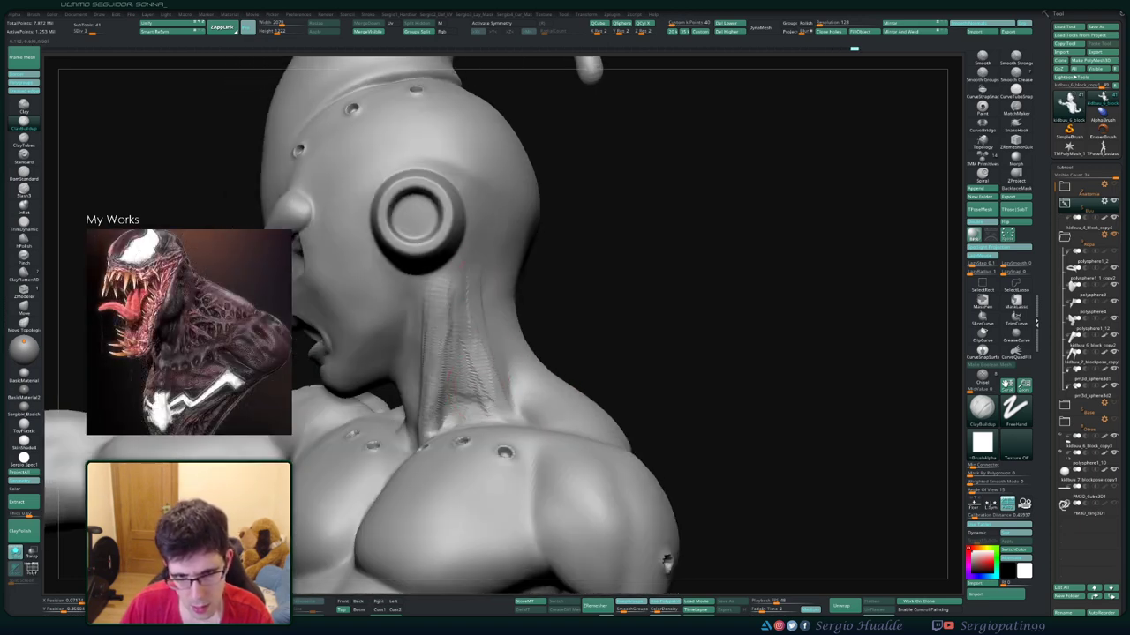
{"action": "left_click_drag", "start_coordinate": [470, 251], "coordinate": [461, 353]}
{"action": "mouse_move", "coordinate": [452, 274]}
{"action": "left_mouse_down"}
{"action": "mouse_move", "coordinate": [450, 364]}
{"action": "mouse_move", "coordinate": [460, 362]}
{"action": "left_mouse_up"}
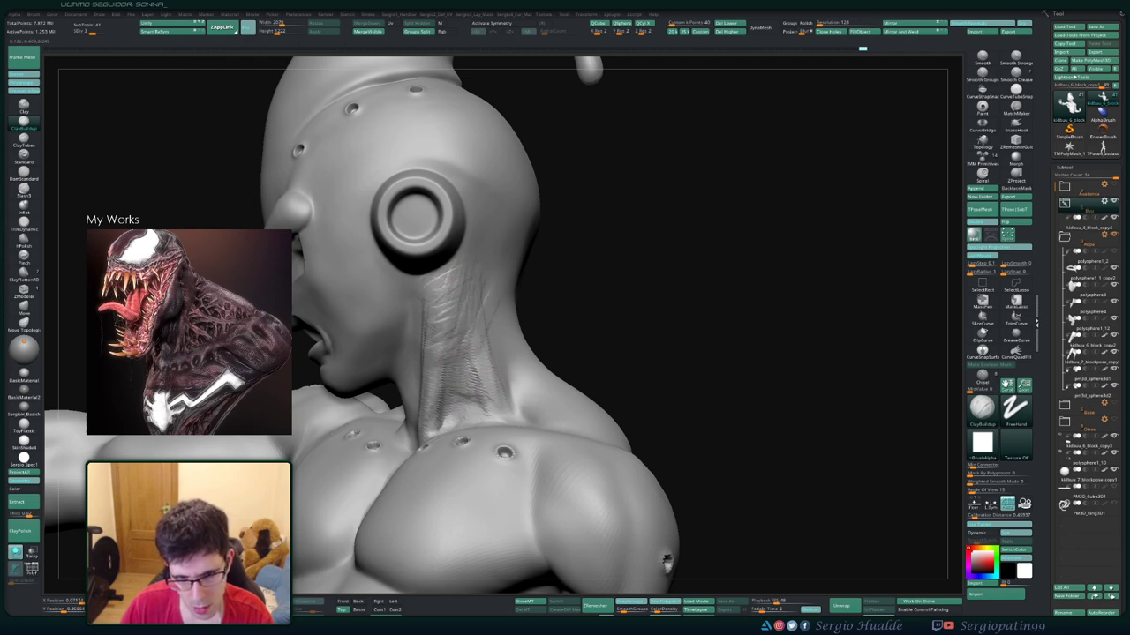
{"action": "left_click_drag", "start_coordinate": [483, 287], "coordinate": [481, 380]}
{"action": "left_click_drag", "start_coordinate": [759, 353], "coordinate": [847, 344]}
Nudge the neck muscle with Move and carve its edges with DamStandard
{"action": "key", "text": "b"}
{"action": "key", "text": "m"}
{"action": "key", "text": "v"}
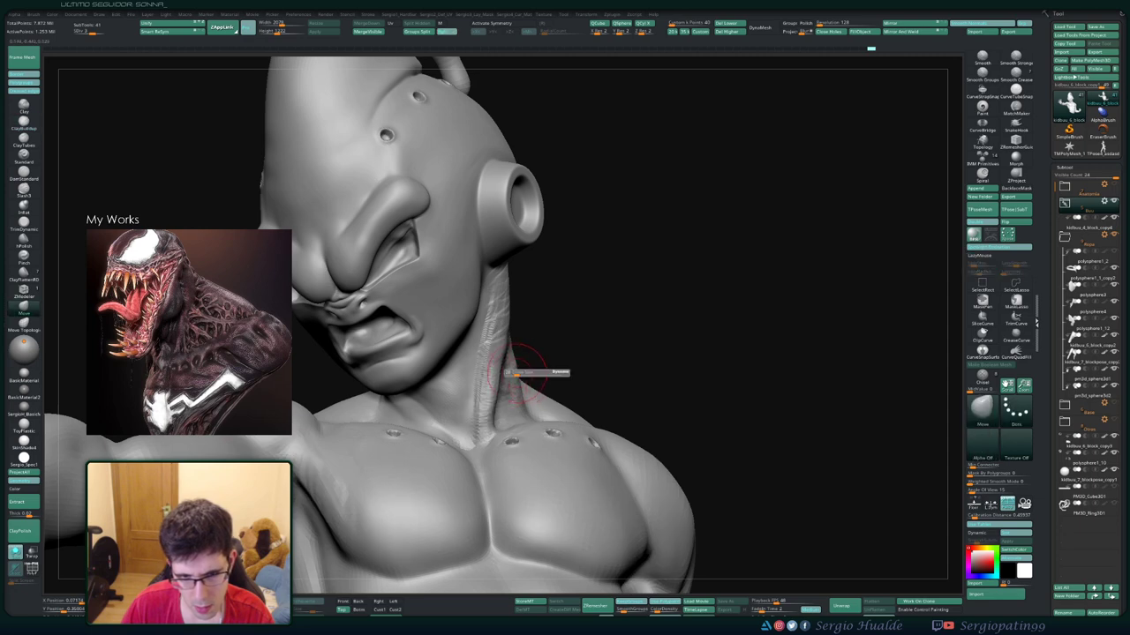
{"action": "left_click_drag", "start_coordinate": [505, 373], "coordinate": [501, 428]}
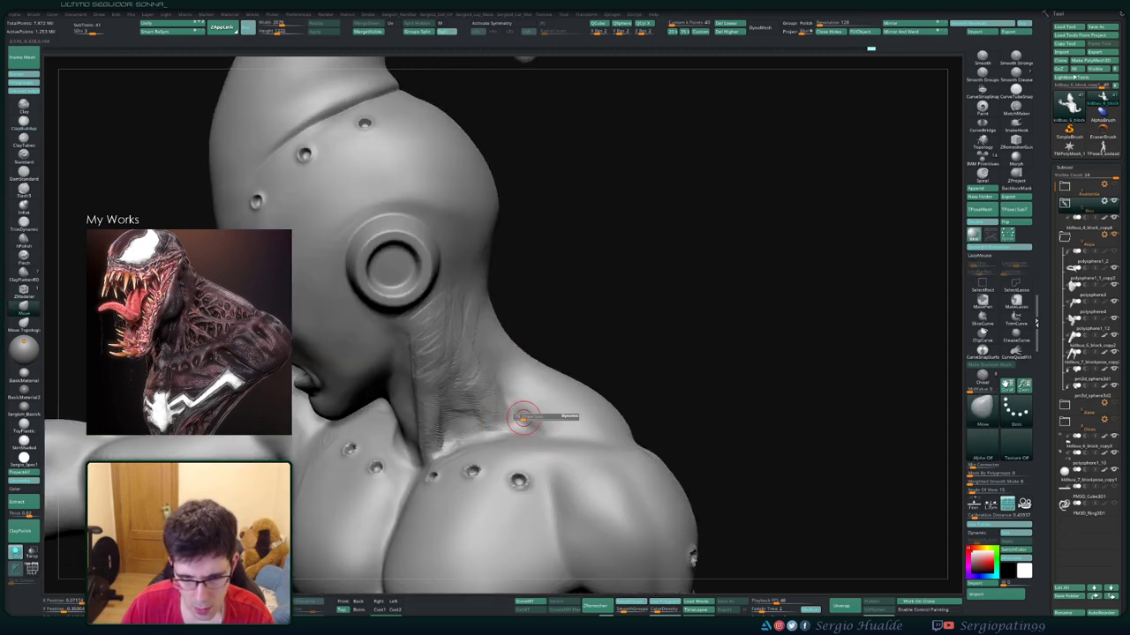
{"action": "key", "text": "b"}
{"action": "key", "text": "d"}
{"action": "key", "text": "s"}
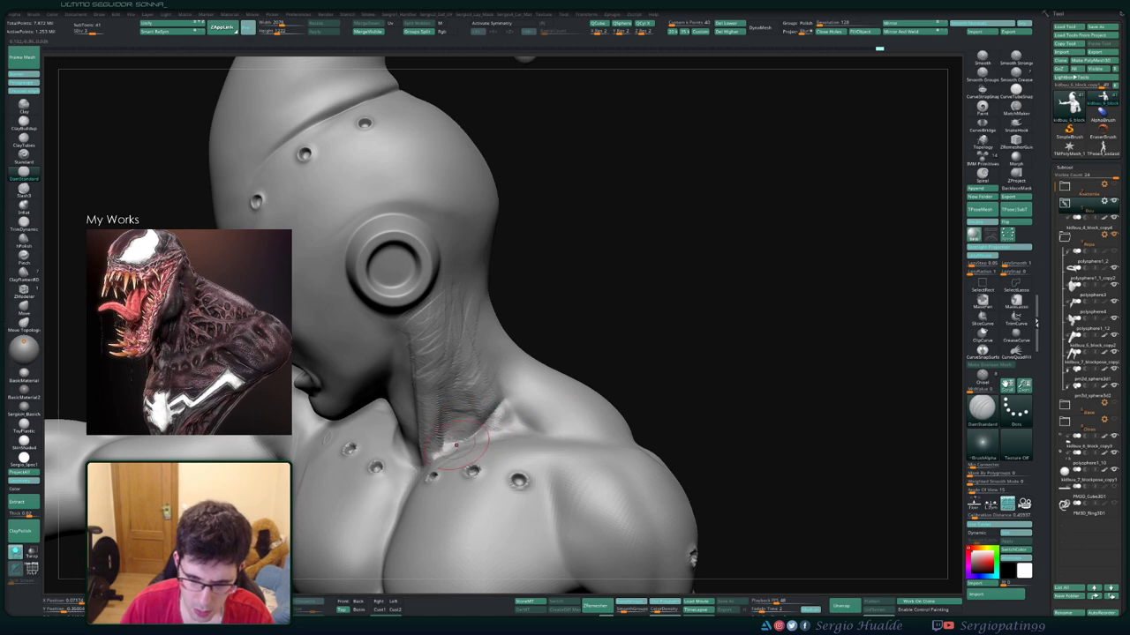
{"action": "left_click_drag", "start_coordinate": [456, 446], "coordinate": [493, 427]}
Add ClayBuildup clay at the base of the neck near the collarbone
{"action": "key", "text": "b"}
{"action": "key", "text": "c"}
{"action": "key", "text": "l"}
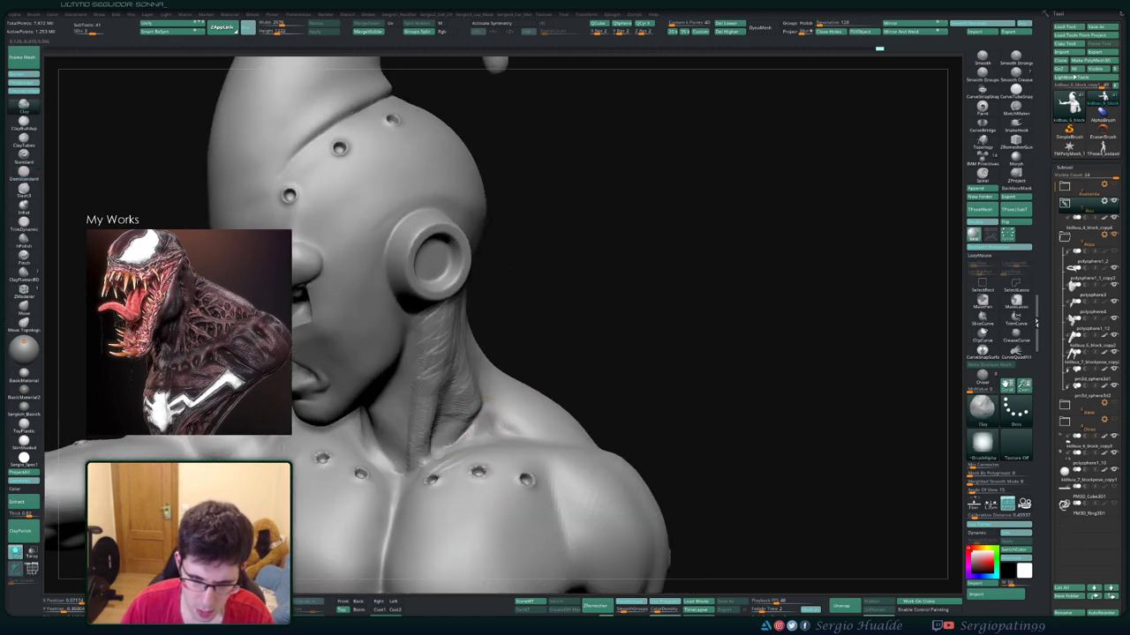
{"action": "key", "text": "b"}
{"action": "key", "text": "c"}
{"action": "key", "text": "b"}
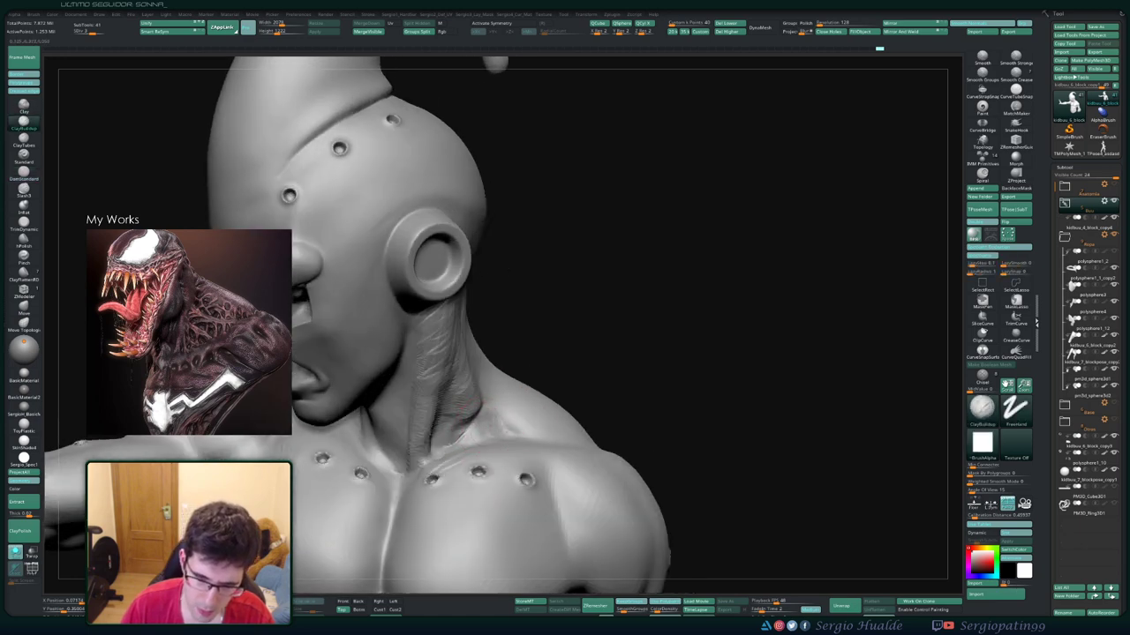
{"action": "left_click_drag", "start_coordinate": [463, 406], "coordinate": [477, 422]}
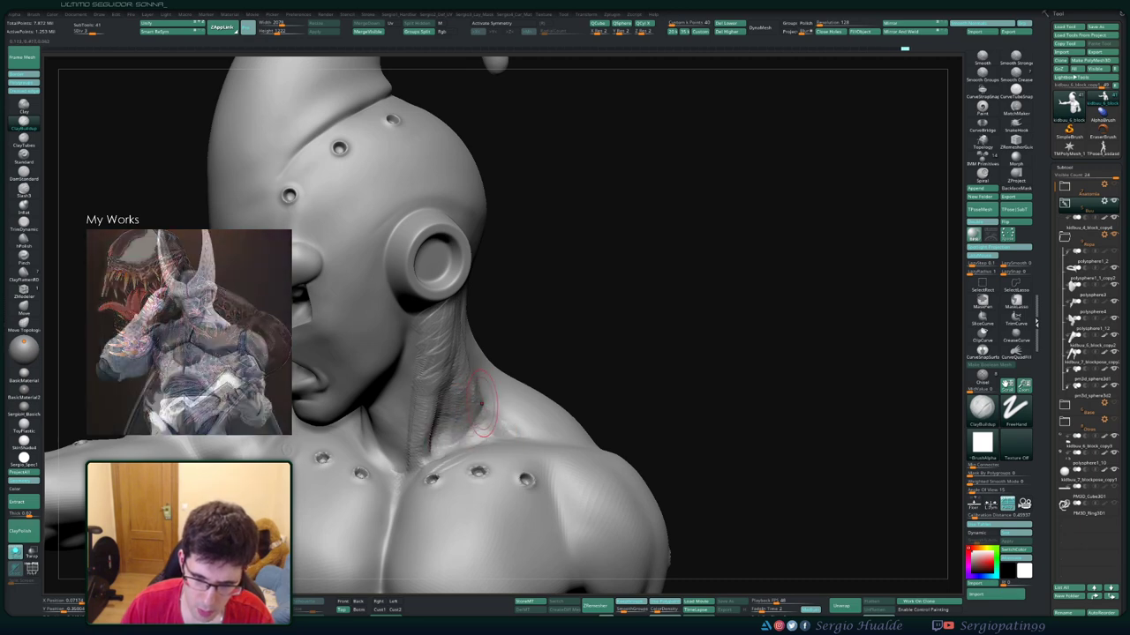
{"action": "left_click_drag", "start_coordinate": [459, 459], "coordinate": [472, 428]}
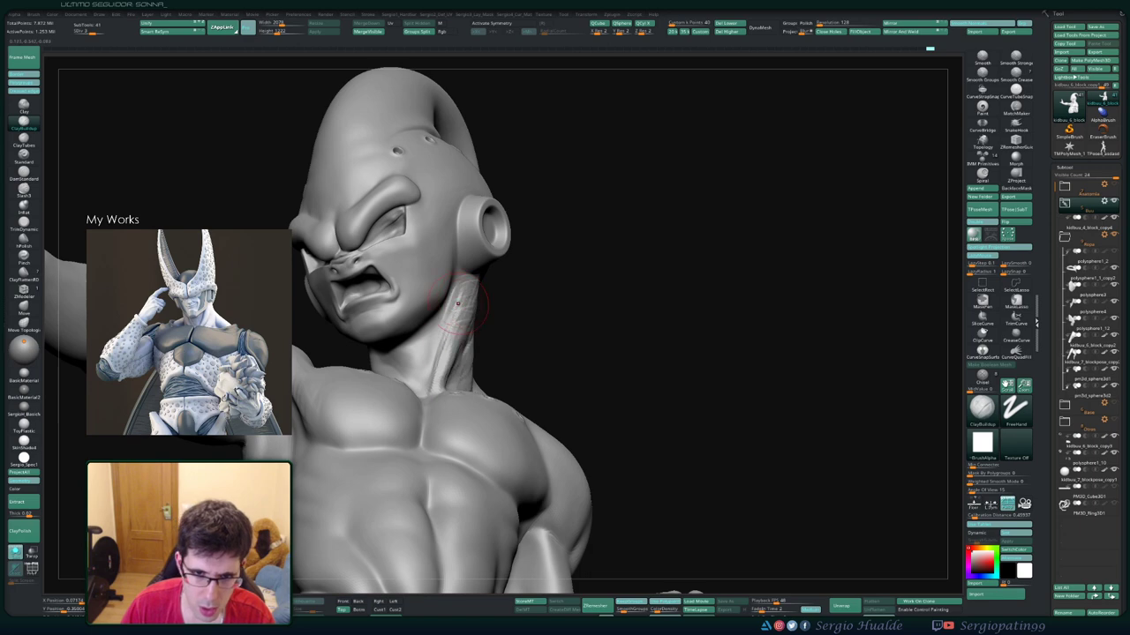
Build up the side neck muscle with ClayBuildup and carve crease lines with DamStandard Dots
{"action": "left_click_drag", "start_coordinate": [459, 300], "coordinate": [452, 346]}
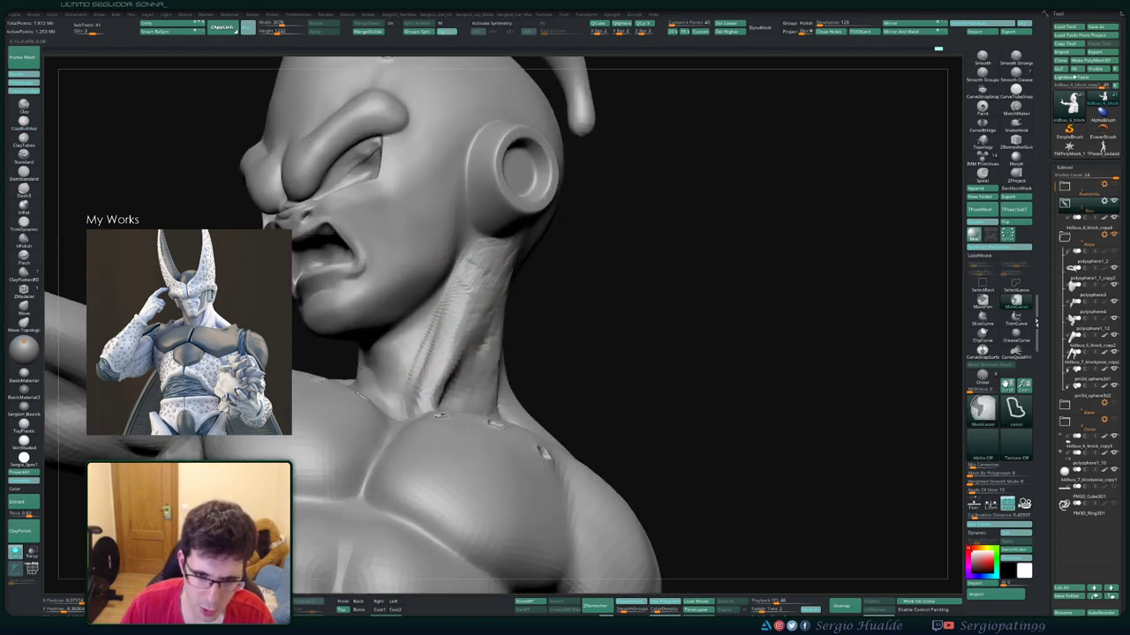
{"action": "key", "text": "b"}
{"action": "key", "text": "d"}
{"action": "key", "text": "s"}
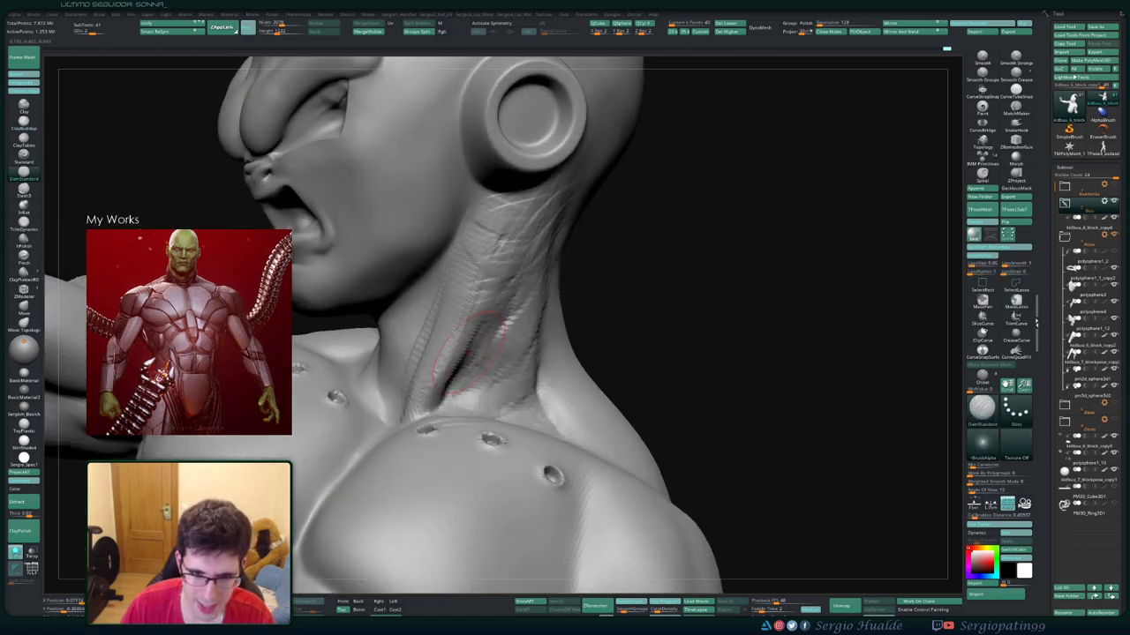
{"action": "key", "text": "b"}
{"action": "key", "text": "c"}
{"action": "key", "text": "b"}
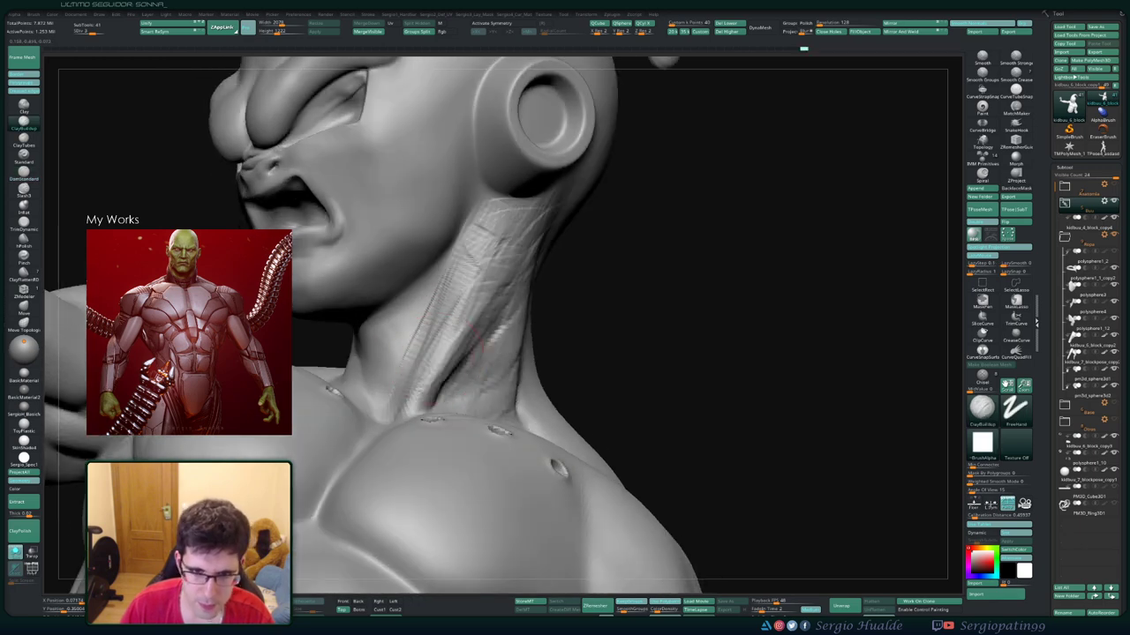
{"action": "left_click_drag", "start_coordinate": [369, 328], "coordinate": [389, 353]}
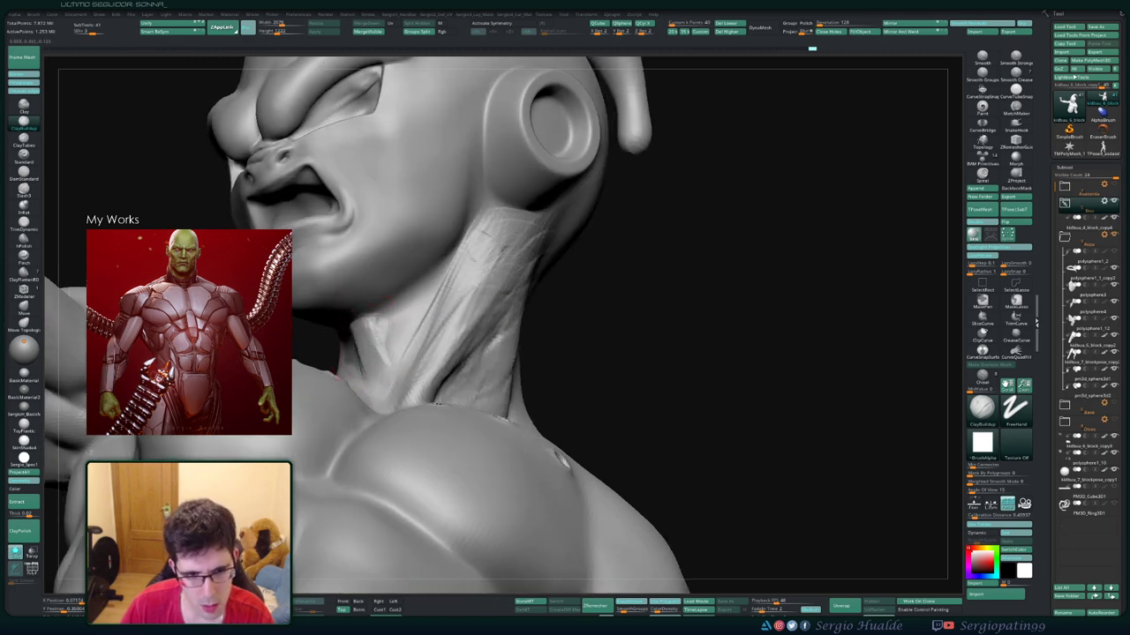
{"action": "left_click_drag", "start_coordinate": [379, 339], "coordinate": [353, 361]}
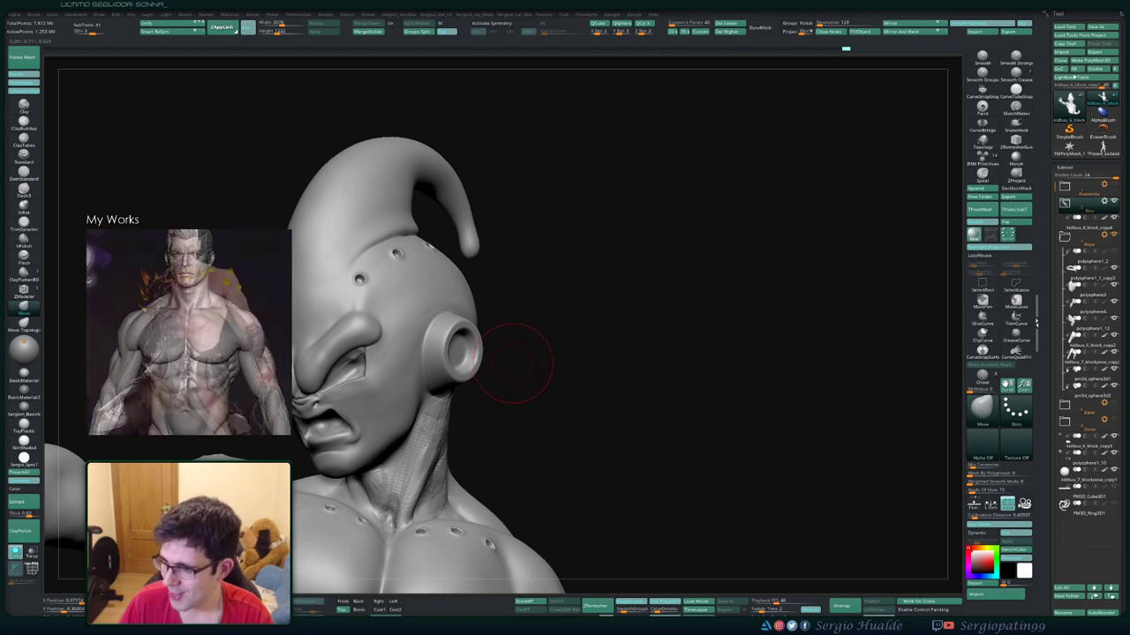
Isolate the outstretched arm with Ctrl+Shift-click, then invert visibility to hide it
{"action": "mouse_move", "coordinate": [517, 396]}
{"action": "left_mouse_down"}
{"action": "mouse_move", "coordinate": [415, 399]}
{"action": "mouse_move", "coordinate": [494, 446]}
{"action": "mouse_move", "coordinate": [441, 415]}
{"action": "mouse_move", "coordinate": [427, 422]}
{"action": "mouse_move", "coordinate": [476, 445]}
{"action": "left_mouse_up"}
{"action": "key", "text": "b"}
{"action": "key", "text": "c"}
{"action": "key", "text": "l"}
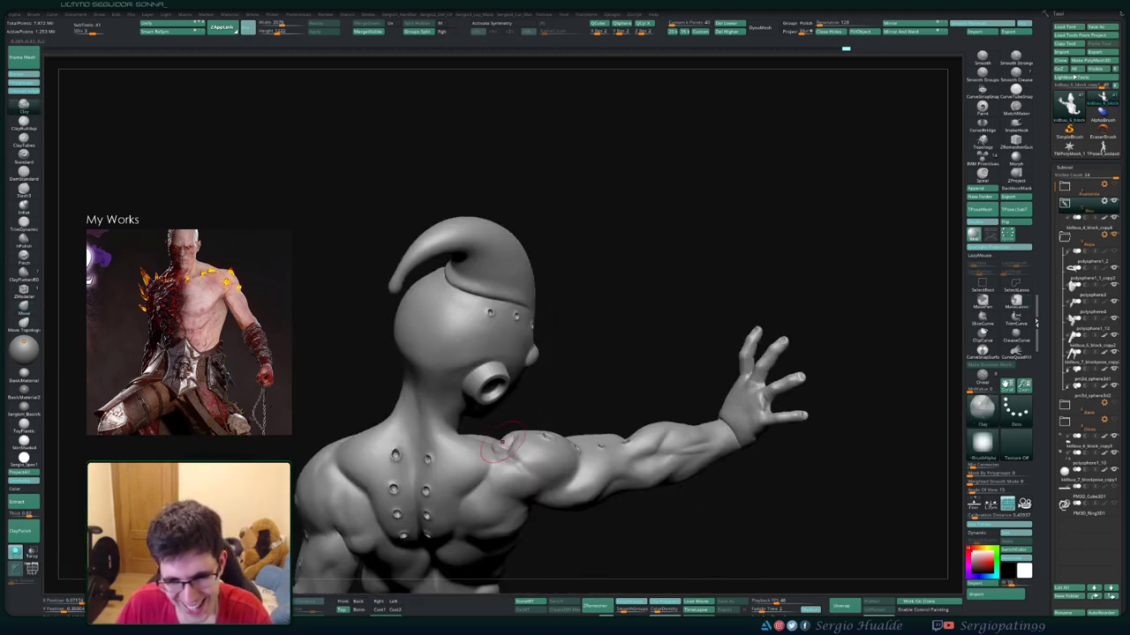
{"action": "left_click", "coordinate": [574, 450], "text": "ctrl+shift"}
{"action": "left_click", "coordinate": [601, 384], "text": "ctrl+shift"}
{"action": "mouse_move", "coordinate": [601, 384]}
{"action": "left_mouse_down"}
{"action": "mouse_move", "coordinate": [477, 467]}
{"action": "mouse_move", "coordinate": [371, 455]}
{"action": "left_mouse_up"}
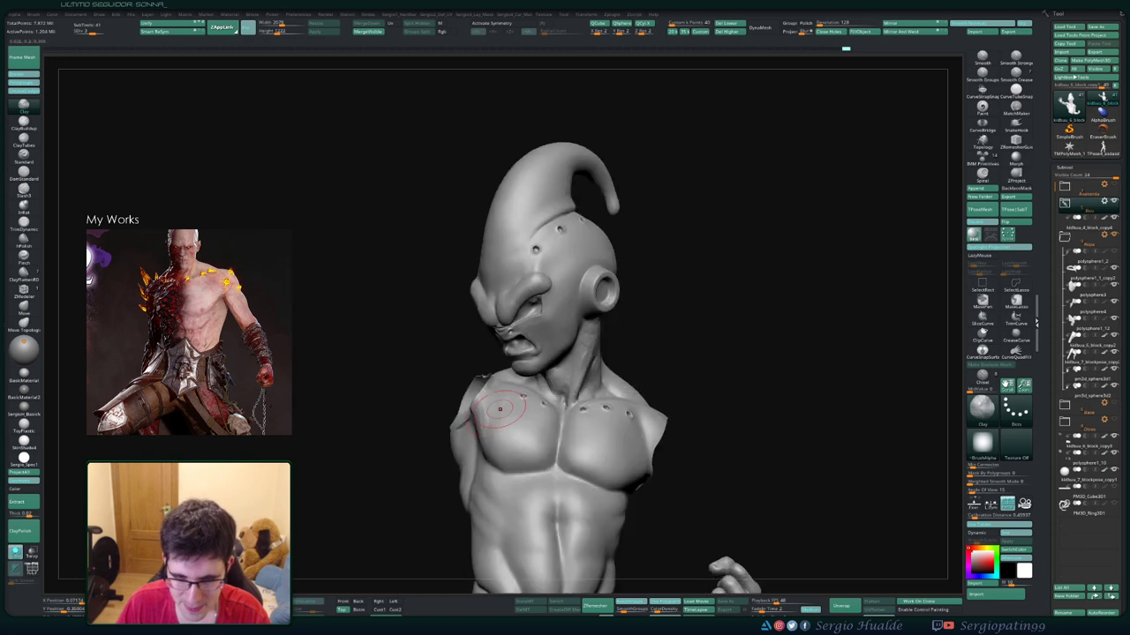
Orbit around the neck, under the jaw and chest to inspect the exposed area
{"action": "mouse_move", "coordinate": [494, 415]}
{"action": "left_mouse_down"}
{"action": "mouse_move", "coordinate": [530, 402]}
{"action": "mouse_move", "coordinate": [397, 408]}
{"action": "mouse_move", "coordinate": [442, 353]}
{"action": "mouse_move", "coordinate": [485, 327]}
{"action": "mouse_move", "coordinate": [529, 388]}
{"action": "left_mouse_up"}
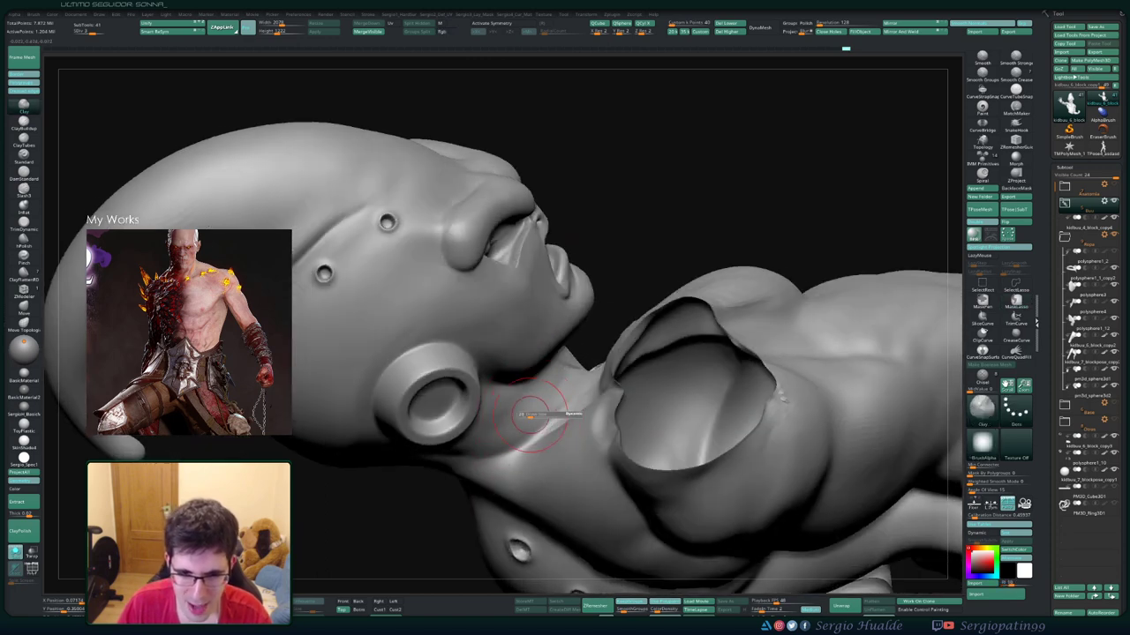
{"action": "right_click_drag", "start_coordinate": [543, 382], "coordinate": [572, 362]}
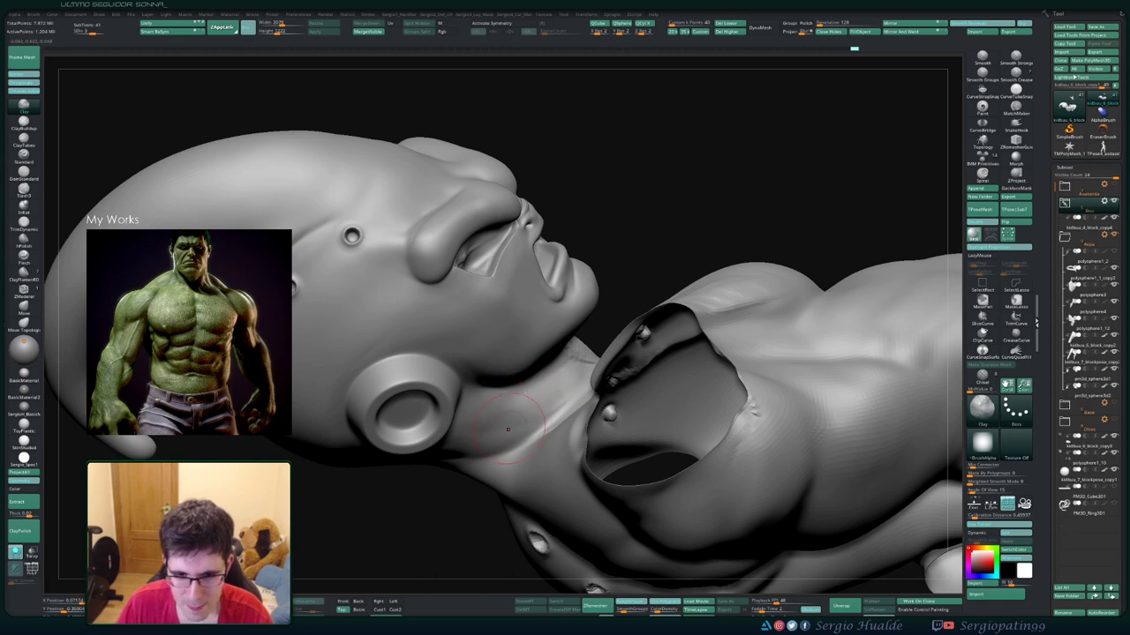
{"action": "right_click_drag", "start_coordinate": [508, 429], "coordinate": [537, 422]}
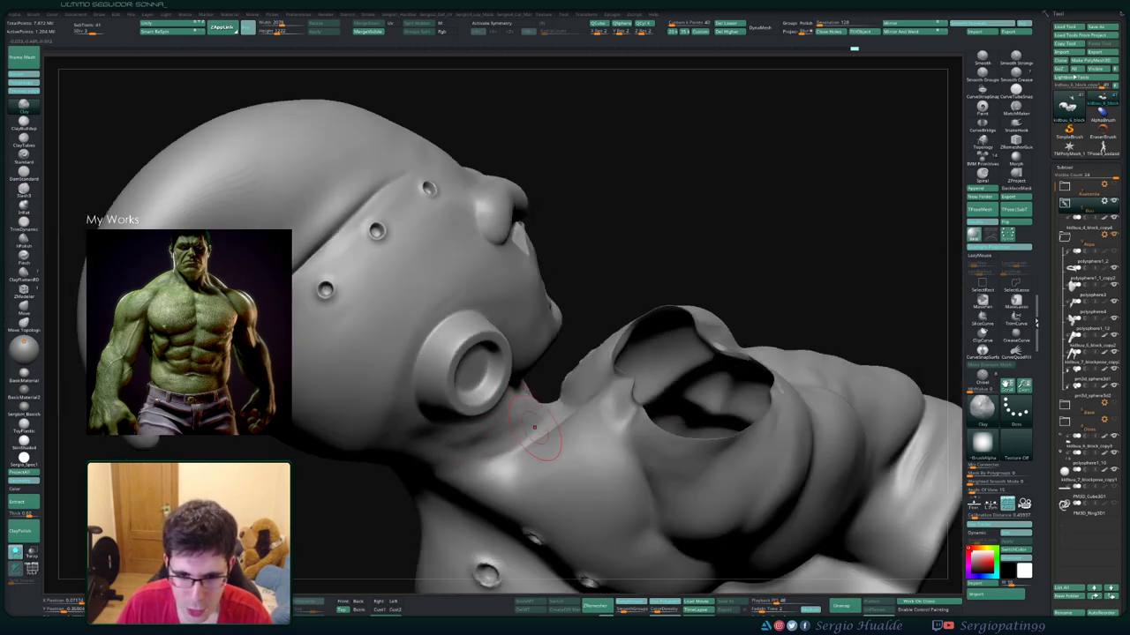
{"action": "right_click_drag", "start_coordinate": [536, 419], "coordinate": [564, 410]}
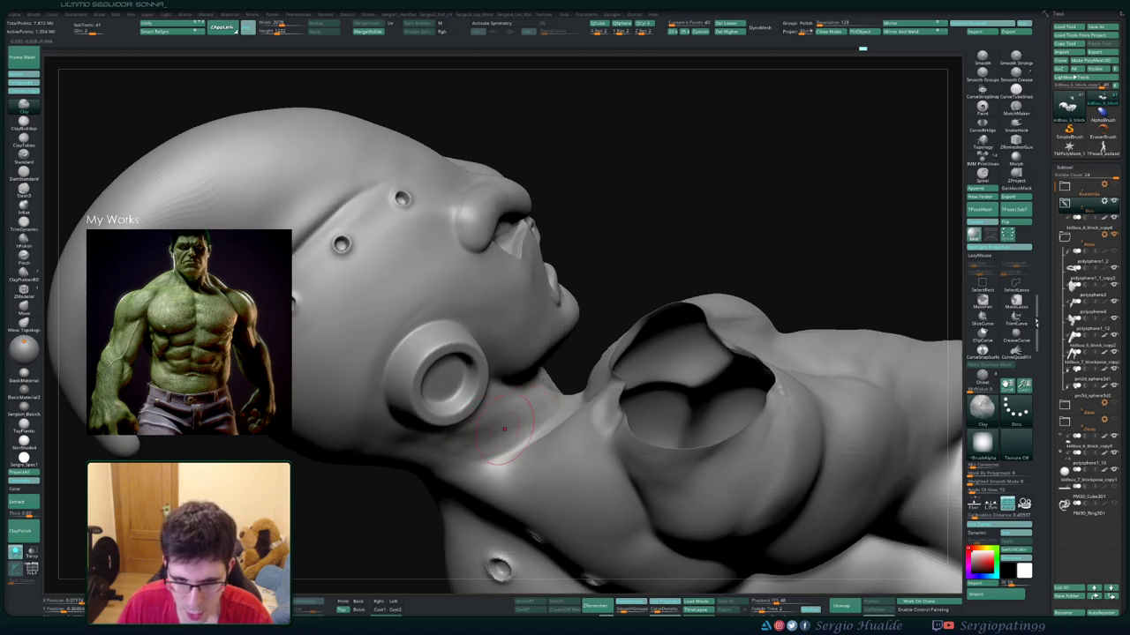
{"action": "mouse_move", "coordinate": [504, 429]}
{"action": "right_mouse_down"}
{"action": "mouse_move", "coordinate": [497, 413]}
{"action": "mouse_move", "coordinate": [465, 424]}
{"action": "right_mouse_up"}
{"action": "mouse_move", "coordinate": [560, 387]}
{"action": "right_mouse_down"}
{"action": "mouse_move", "coordinate": [521, 415]}
{"action": "mouse_move", "coordinate": [618, 422]}
{"action": "right_mouse_up"}
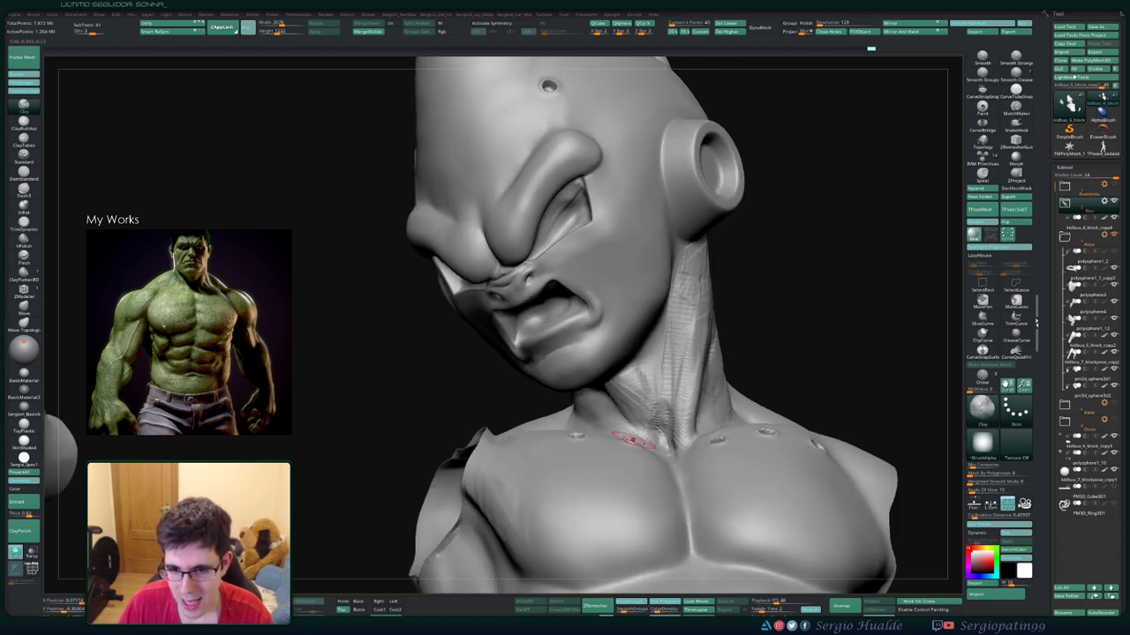
Reduce the Draw Size and sculpt the neck folds beneath the jaw with ClayBuildup
{"action": "mouse_move", "coordinate": [615, 440]}
{"action": "right_mouse_down"}
{"action": "mouse_move", "coordinate": [572, 401]}
{"action": "mouse_move", "coordinate": [579, 420]}
{"action": "right_mouse_up"}
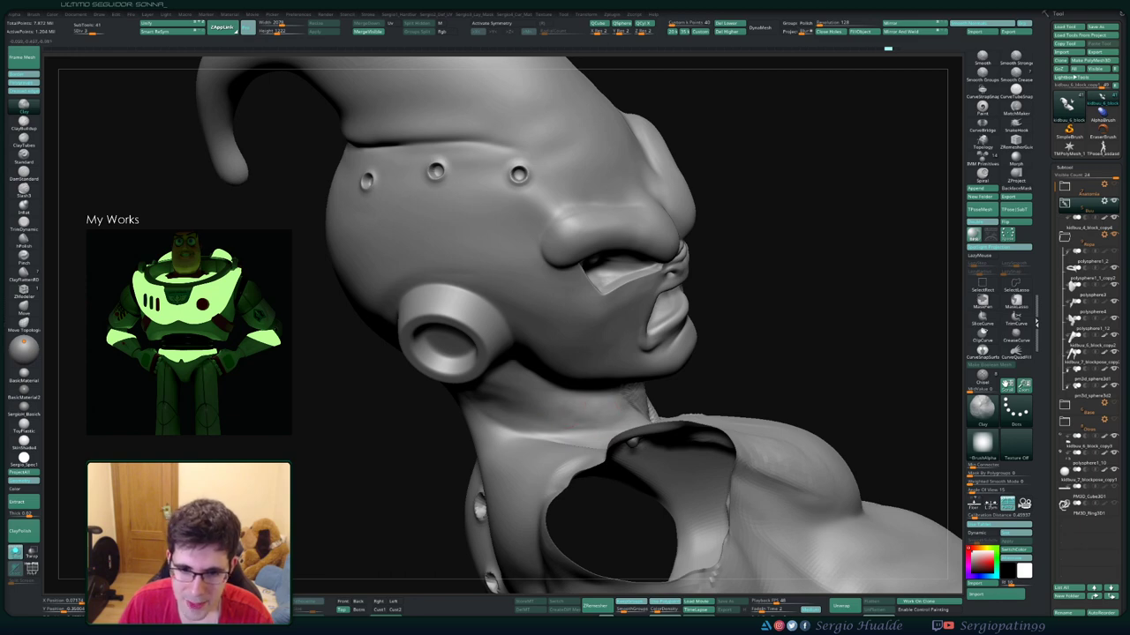
{"action": "right_click_drag", "start_coordinate": [579, 420], "coordinate": [529, 432]}
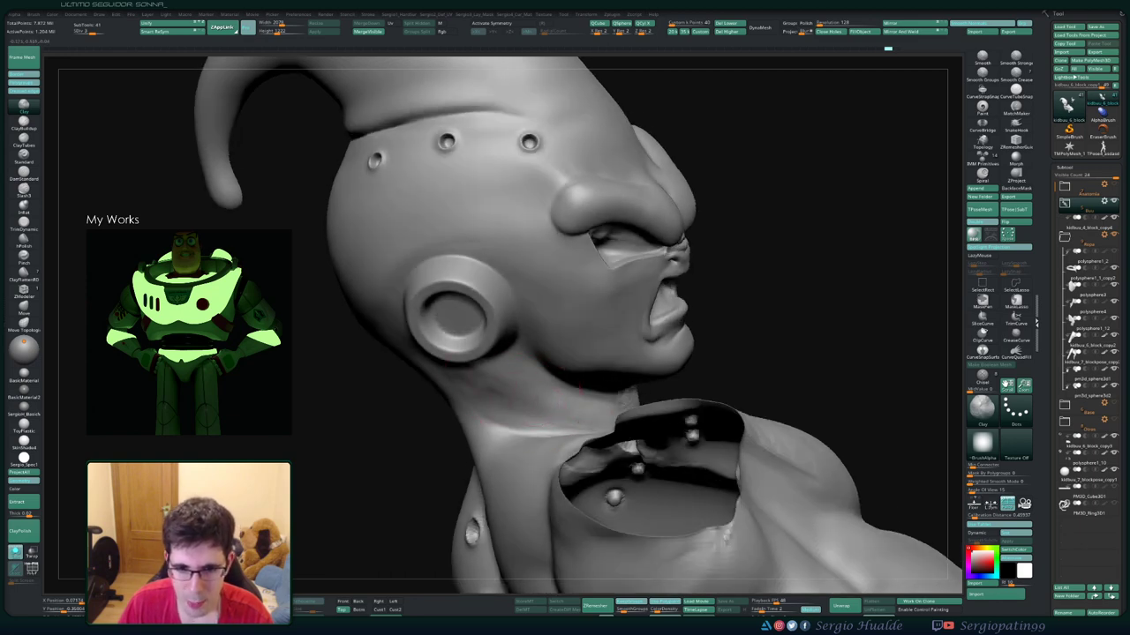
{"action": "right_click_drag", "start_coordinate": [565, 363], "coordinate": [607, 347]}
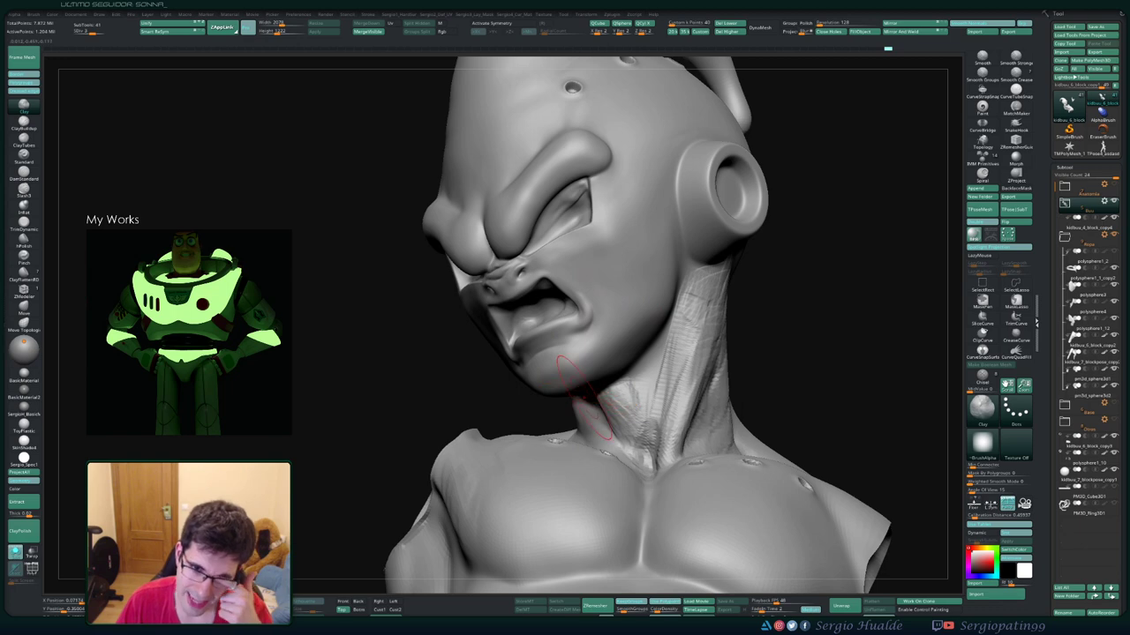
{"action": "right_click_drag", "start_coordinate": [579, 362], "coordinate": [556, 353]}
{"action": "mouse_move", "coordinate": [582, 388]}
{"action": "right_mouse_down"}
{"action": "mouse_move", "coordinate": [569, 392]}
{"action": "mouse_move", "coordinate": [628, 400]}
{"action": "mouse_move", "coordinate": [618, 404]}
{"action": "right_mouse_up"}
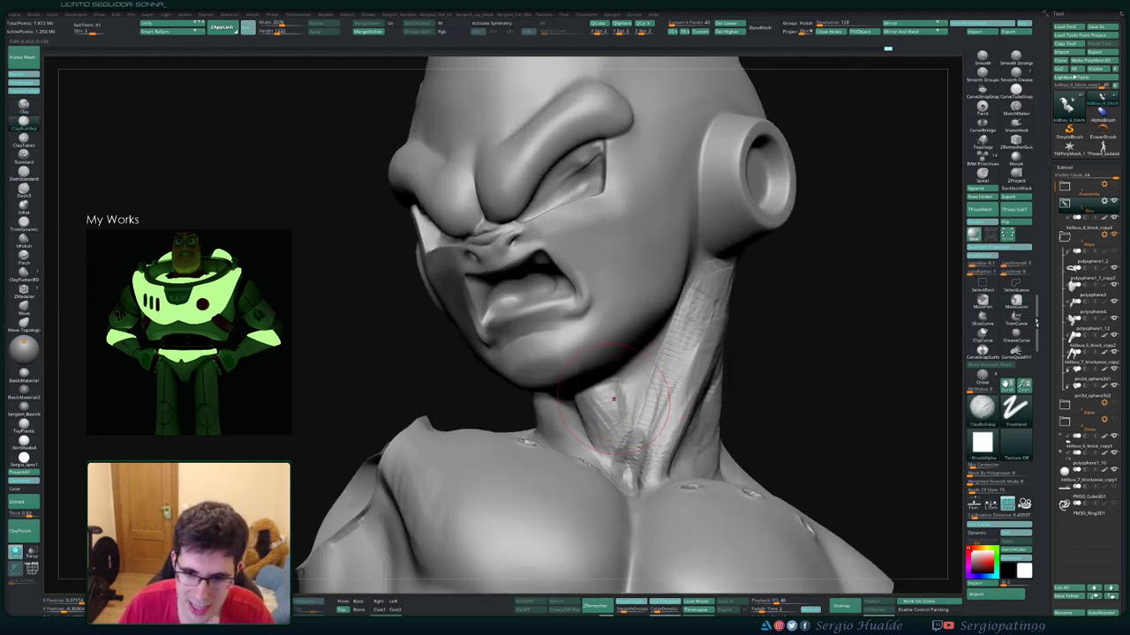
{"action": "key", "text": "s"}
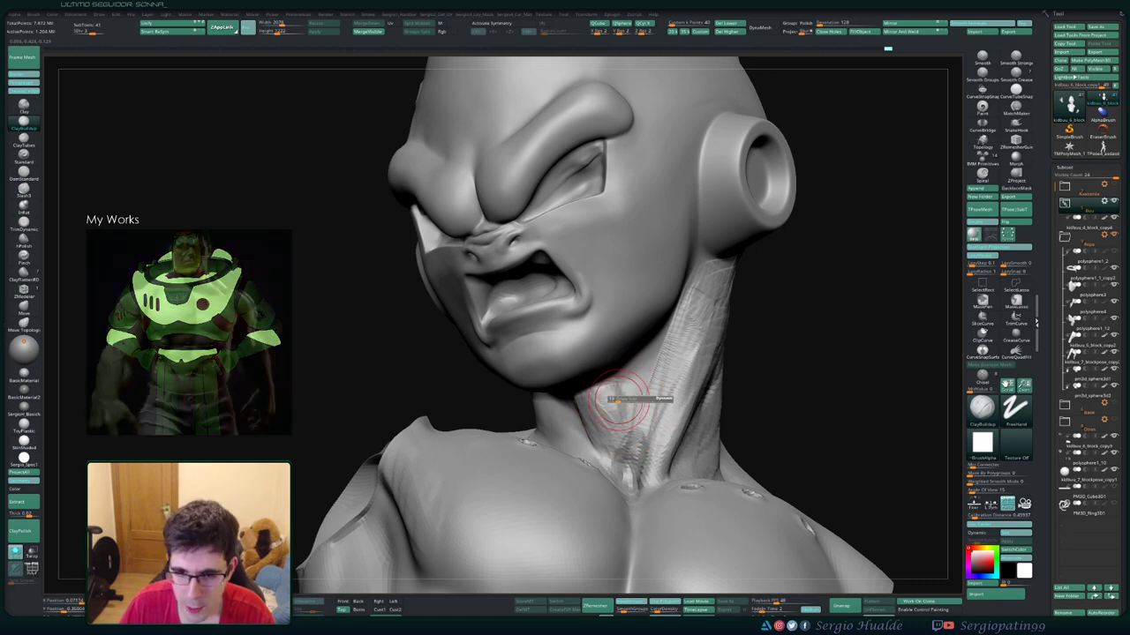
{"action": "right_click_drag", "start_coordinate": [618, 401], "coordinate": [621, 381]}
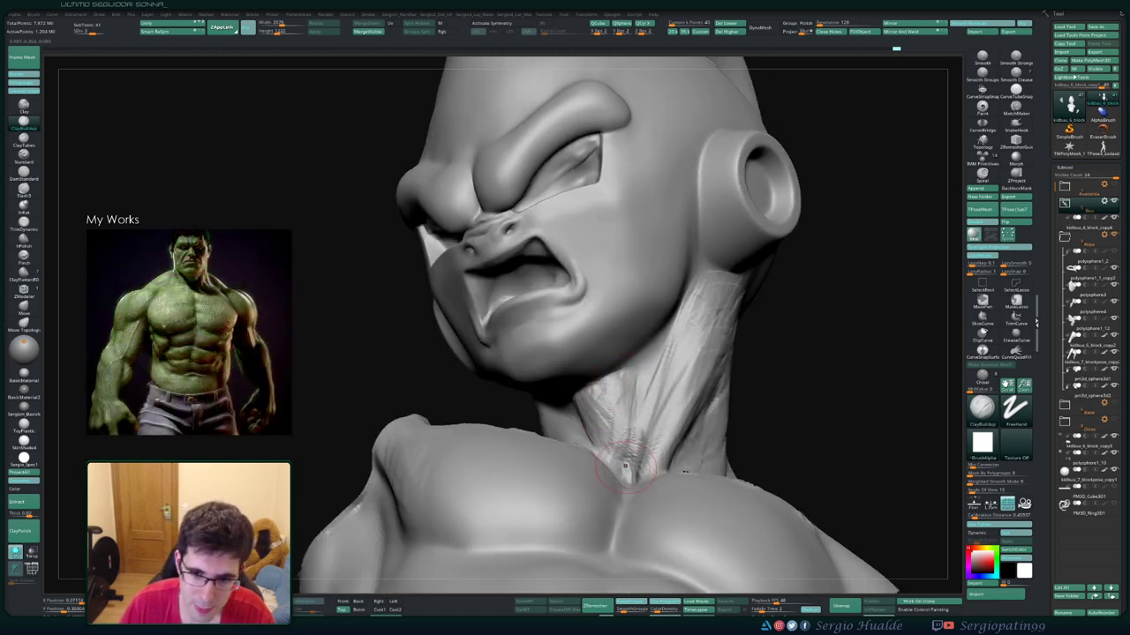
{"action": "mouse_move", "coordinate": [625, 465]}
{"action": "right_mouse_down"}
{"action": "mouse_move", "coordinate": [629, 474]}
{"action": "mouse_move", "coordinate": [618, 432]}
{"action": "mouse_move", "coordinate": [561, 414]}
{"action": "mouse_move", "coordinate": [609, 409]}
{"action": "right_mouse_up"}
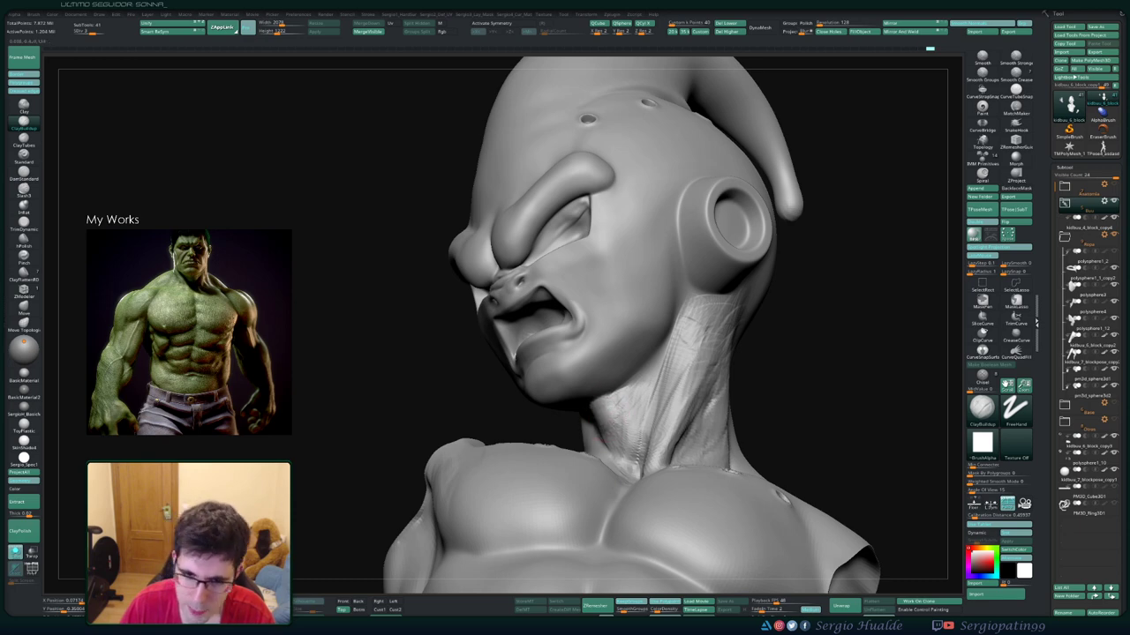
{"action": "mouse_move", "coordinate": [607, 448]}
{"action": "right_mouse_down"}
{"action": "mouse_move", "coordinate": [600, 411]}
{"action": "mouse_move", "coordinate": [624, 437]}
{"action": "right_mouse_up"}
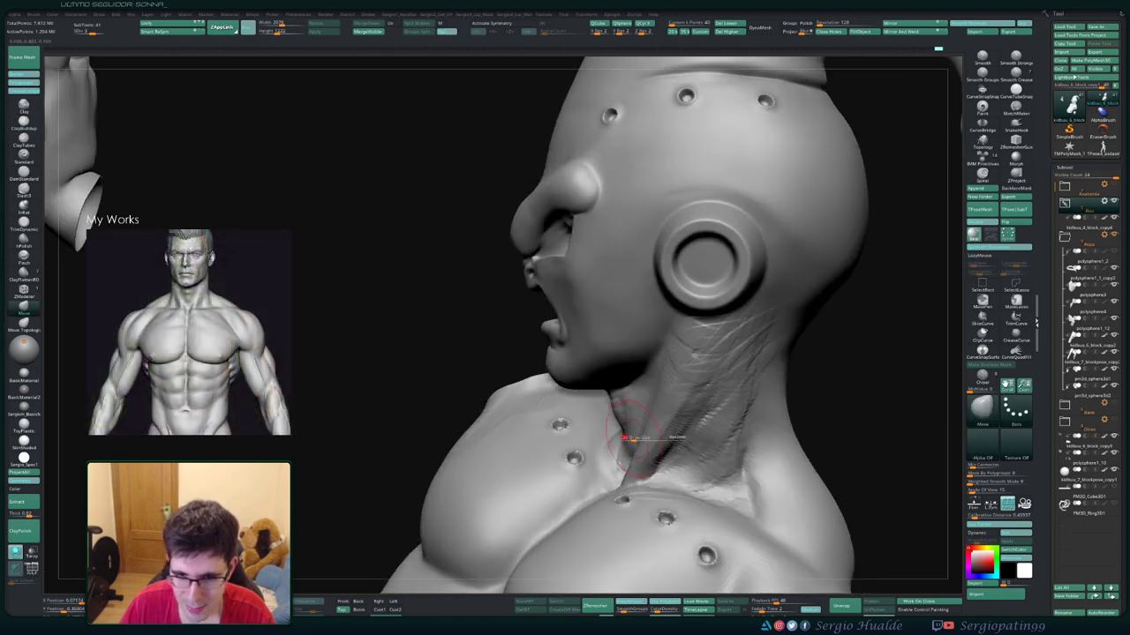
{"action": "left_click_drag", "start_coordinate": [629, 437], "coordinate": [623, 438]}
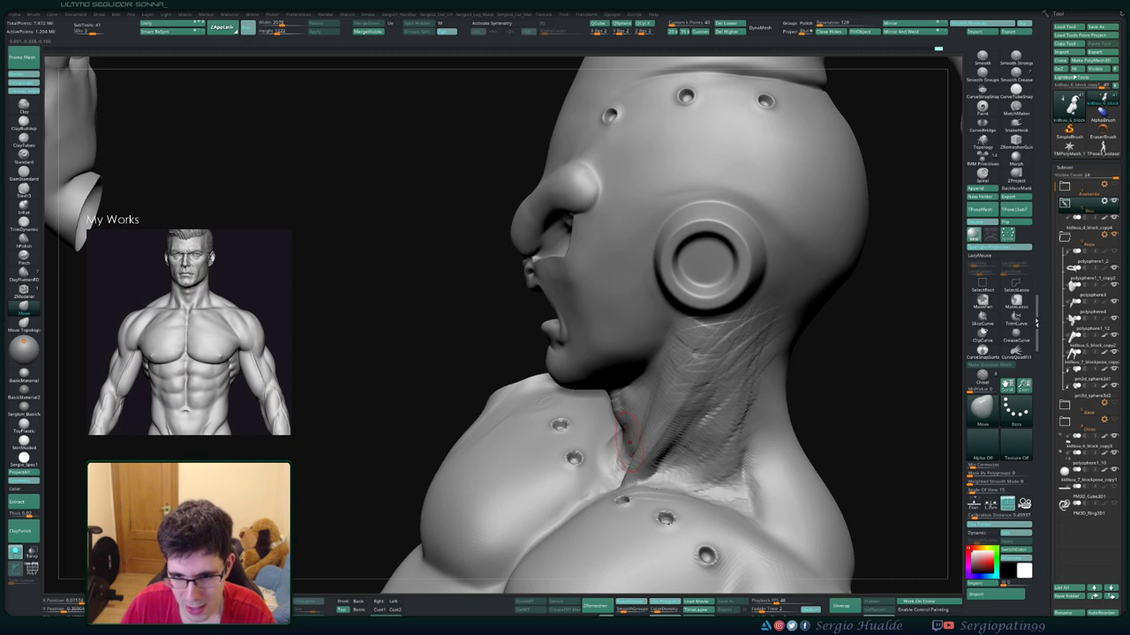
{"action": "mouse_move", "coordinate": [629, 437]}
{"action": "right_mouse_down"}
{"action": "mouse_move", "coordinate": [636, 448]}
{"action": "mouse_move", "coordinate": [609, 370]}
{"action": "right_mouse_up"}
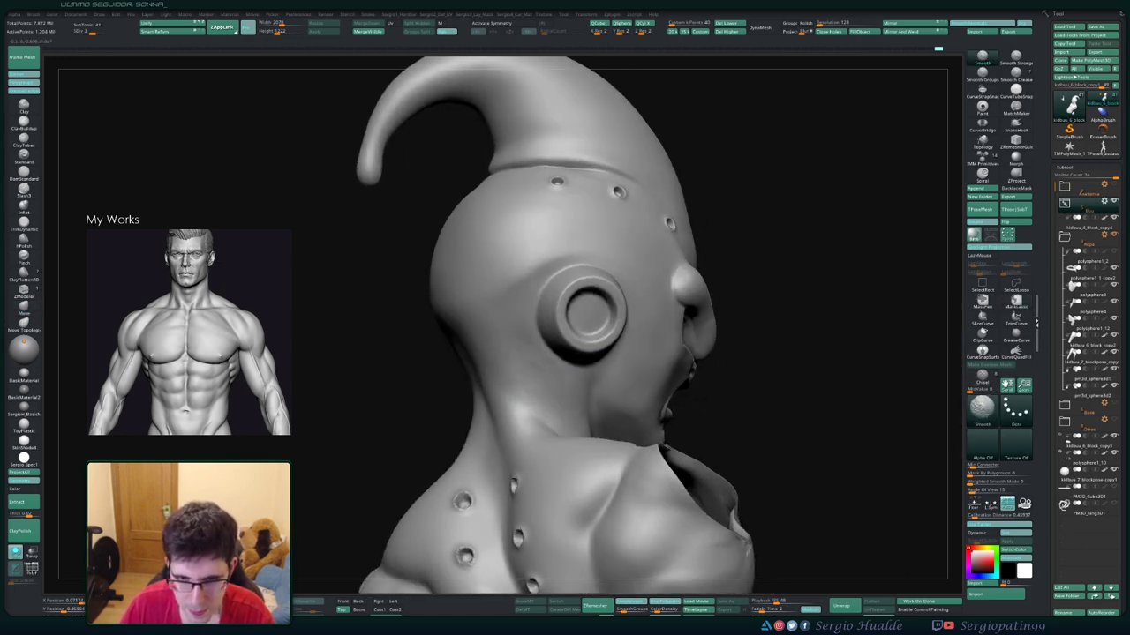
Hide the raised hand with a Ctrl+Shift selection drag
{"action": "mouse_move", "coordinate": [573, 437]}
{"action": "right_mouse_down"}
{"action": "mouse_move", "coordinate": [618, 380]}
{"action": "mouse_move", "coordinate": [749, 296]}
{"action": "right_mouse_up"}
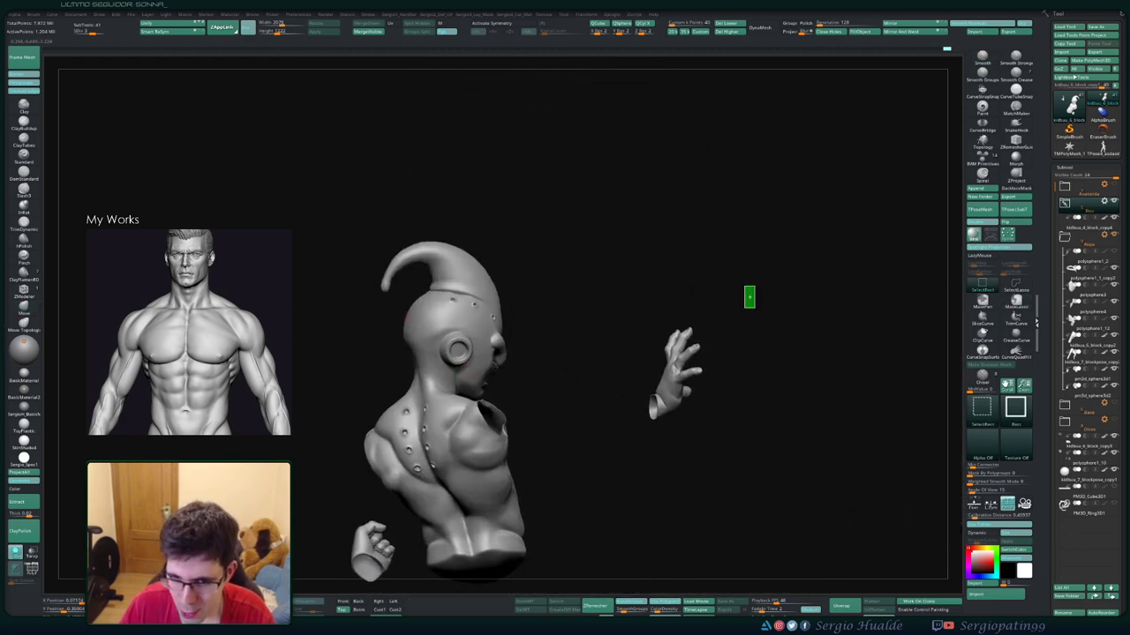
{"action": "left_click_drag", "start_coordinate": [749, 297], "coordinate": [614, 472], "text": "ctrl+alt+shift"}
{"action": "mouse_move", "coordinate": [614, 471]}
{"action": "right_mouse_down"}
{"action": "mouse_move", "coordinate": [679, 450]}
{"action": "mouse_move", "coordinate": [428, 333]}
{"action": "mouse_move", "coordinate": [441, 426]}
{"action": "right_mouse_up"}
Carve the neck-jaw crease with DamStandard, add Clay, then smooth it with Shift
{"action": "key", "text": "b"}
{"action": "key", "text": "d"}
{"action": "key", "text": "s"}
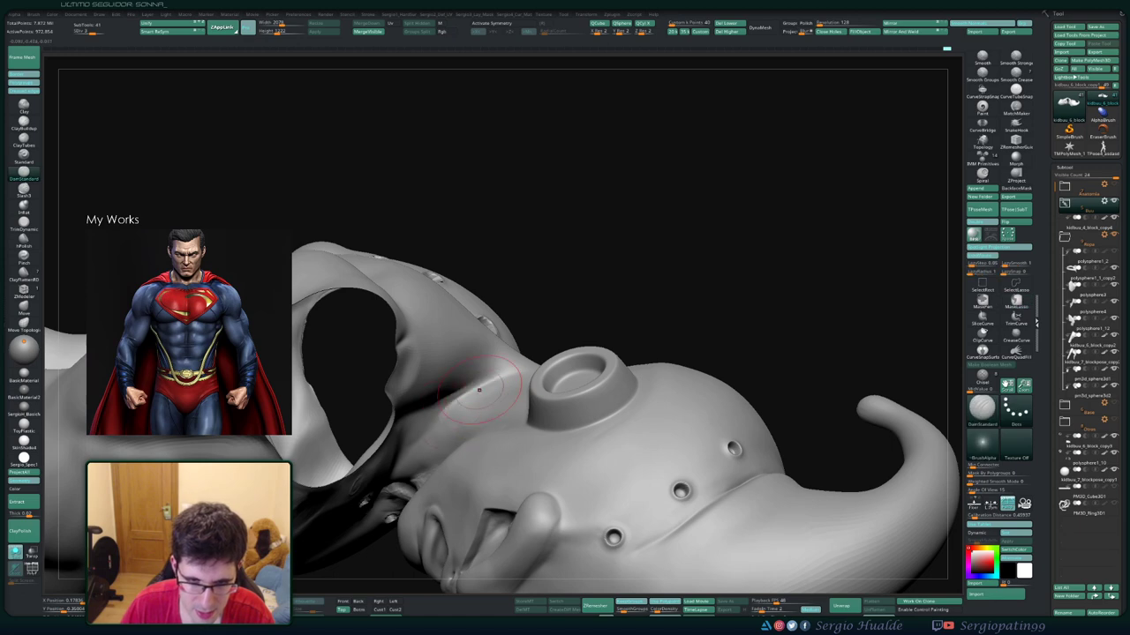
{"action": "mouse_move", "coordinate": [419, 444]}
{"action": "right_mouse_down"}
{"action": "mouse_move", "coordinate": [435, 416]}
{"action": "mouse_move", "coordinate": [439, 433]}
{"action": "right_mouse_up"}
{"action": "key", "text": "b"}
{"action": "key", "text": "c"}
{"action": "key", "text": "l"}
{"action": "mouse_move", "coordinate": [479, 398]}
{"action": "right_mouse_down"}
{"action": "mouse_move", "coordinate": [460, 408]}
{"action": "mouse_move", "coordinate": [502, 383]}
{"action": "mouse_move", "coordinate": [444, 405]}
{"action": "right_mouse_up"}
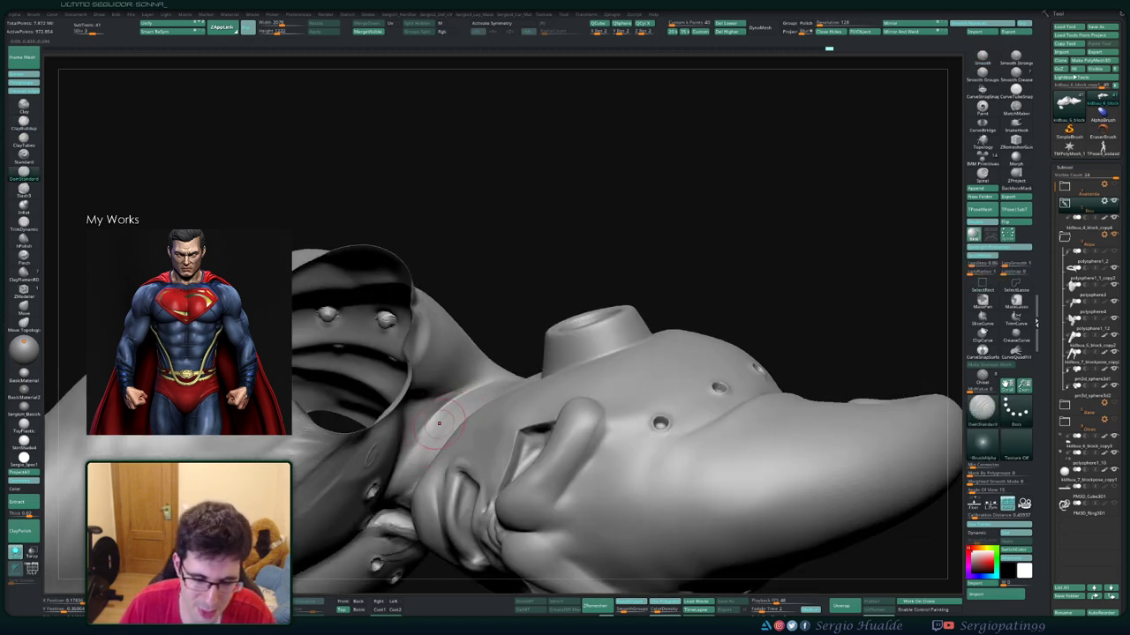
{"action": "key", "text": "shift"}
{"action": "mouse_move", "coordinate": [436, 395]}
{"action": "right_mouse_down"}
{"action": "mouse_move", "coordinate": [454, 384]}
{"action": "mouse_move", "coordinate": [486, 391]}
{"action": "mouse_move", "coordinate": [708, 367]}
{"action": "mouse_move", "coordinate": [375, 404]}
{"action": "mouse_move", "coordinate": [371, 393]}
{"action": "mouse_move", "coordinate": [377, 409]}
{"action": "right_mouse_up"}
{"action": "key", "text": "shift"}
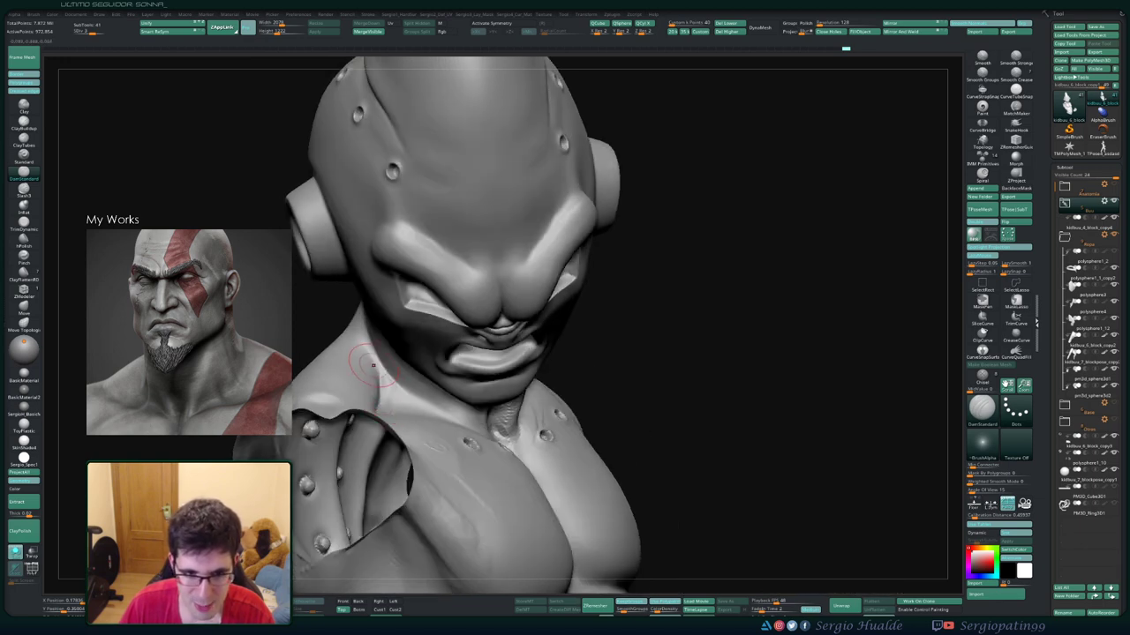
Build up the shoulder mass toward the neck crease with the ClayBuildup brush
{"action": "right_click_drag", "start_coordinate": [373, 364], "coordinate": [368, 408]}
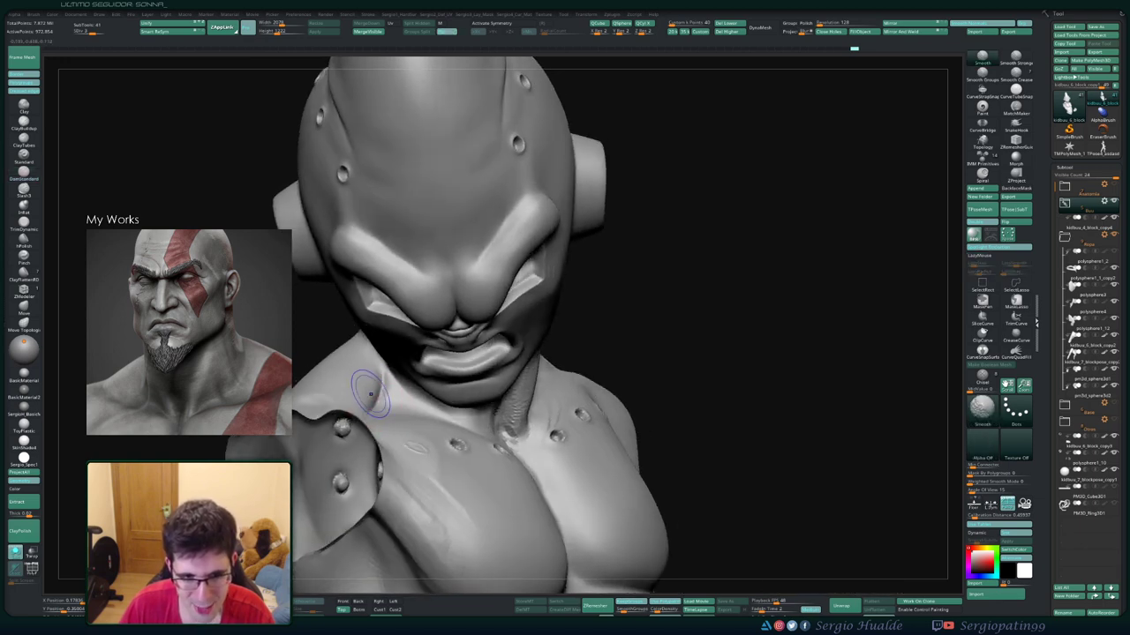
{"action": "right_click_drag", "start_coordinate": [365, 410], "coordinate": [509, 353], "text": "alt"}
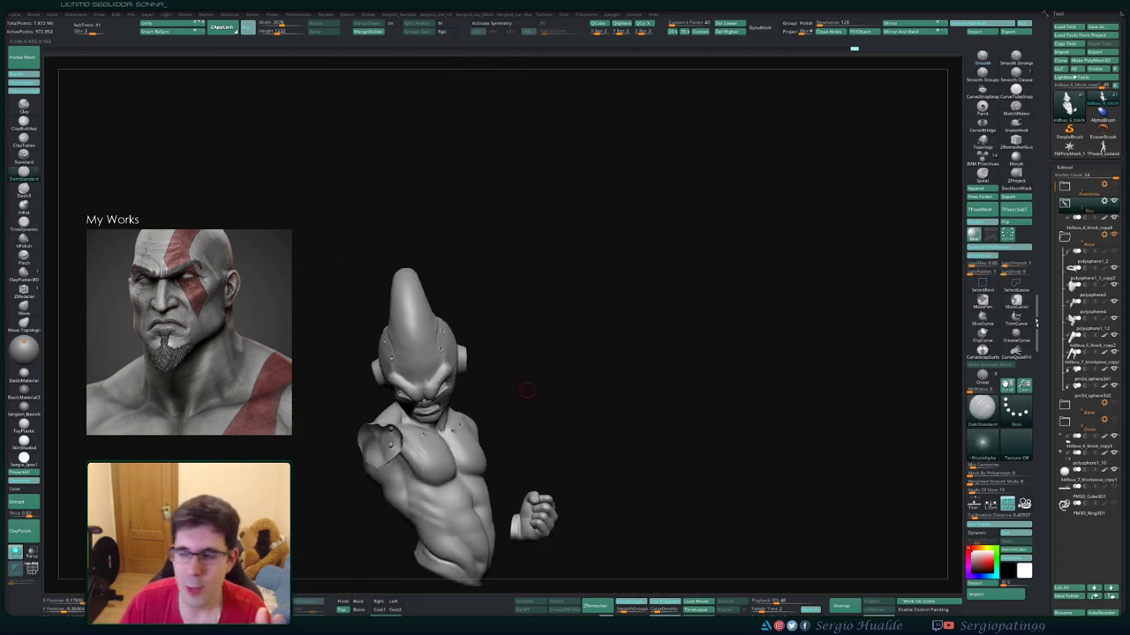
{"action": "mouse_move", "coordinate": [583, 383]}
{"action": "right_mouse_down"}
{"action": "mouse_move", "coordinate": [556, 386]}
{"action": "mouse_move", "coordinate": [470, 445]}
{"action": "right_mouse_up"}
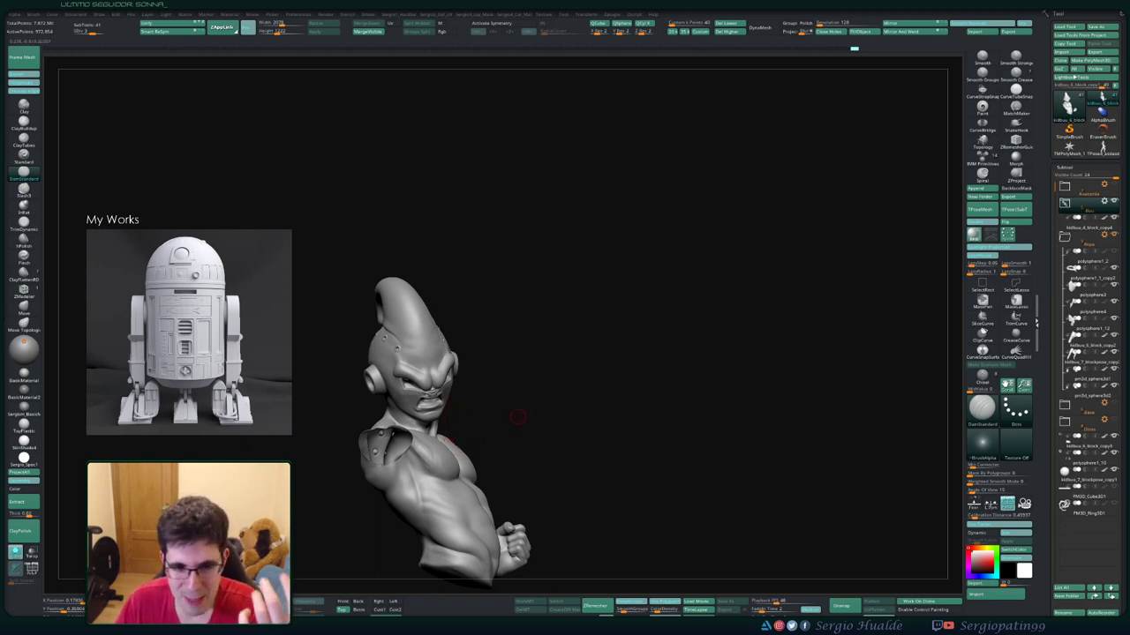
{"action": "mouse_move", "coordinate": [517, 416]}
{"action": "right_mouse_down"}
{"action": "mouse_move", "coordinate": [529, 396]}
{"action": "mouse_move", "coordinate": [428, 433]}
{"action": "right_mouse_up"}
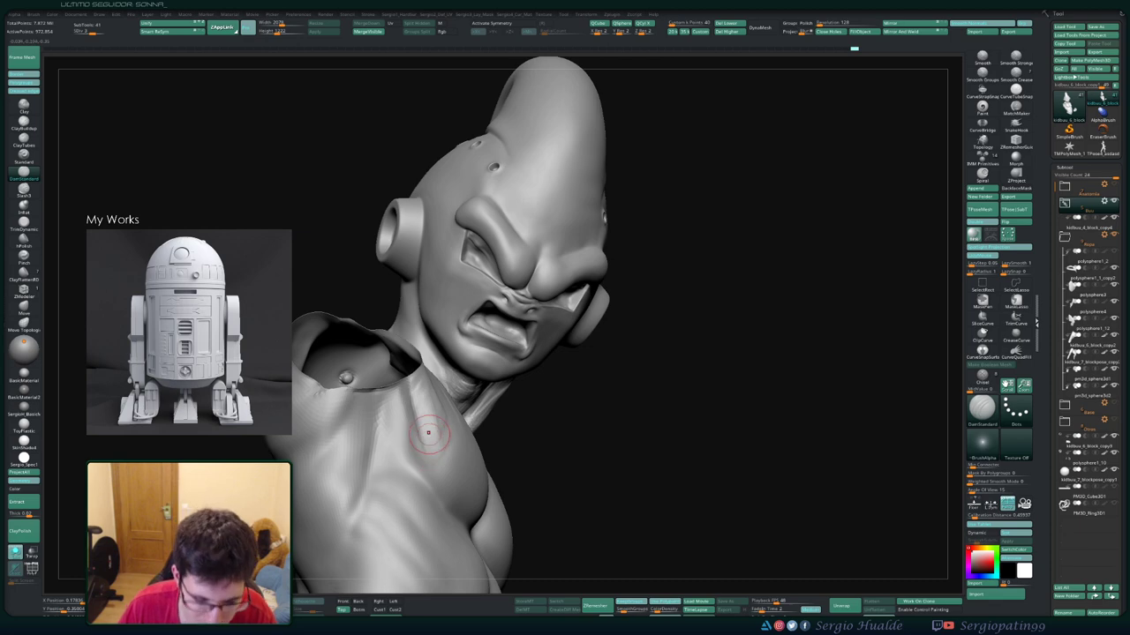
{"action": "right_click_drag", "start_coordinate": [426, 444], "coordinate": [432, 422]}
{"action": "key", "text": "space"}
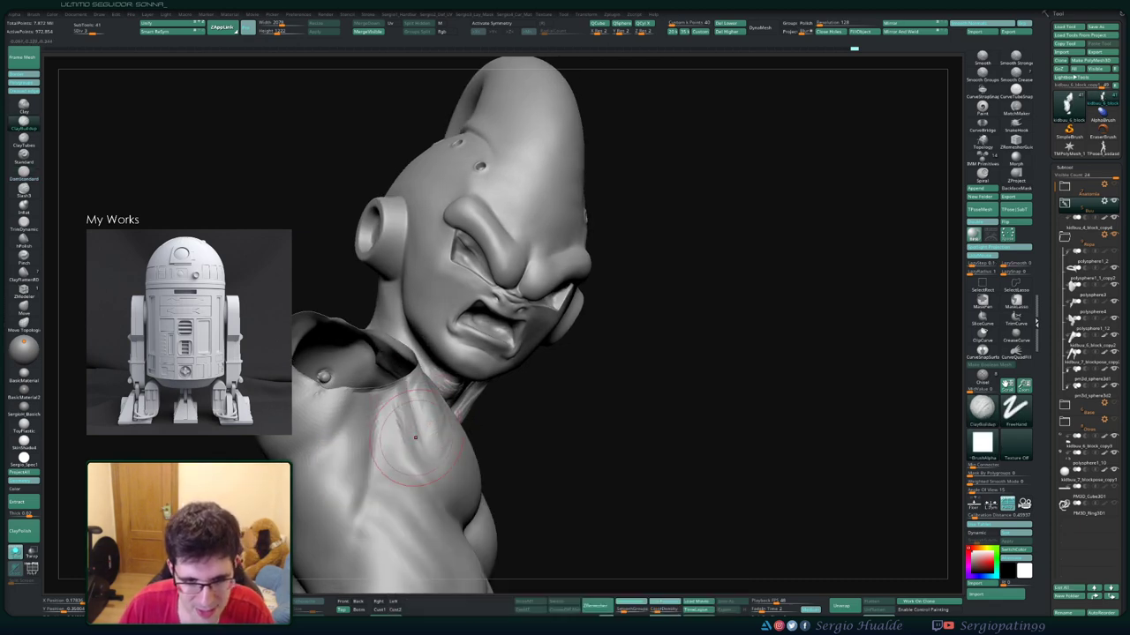
{"action": "left_click_drag", "start_coordinate": [419, 438], "coordinate": [409, 396]}
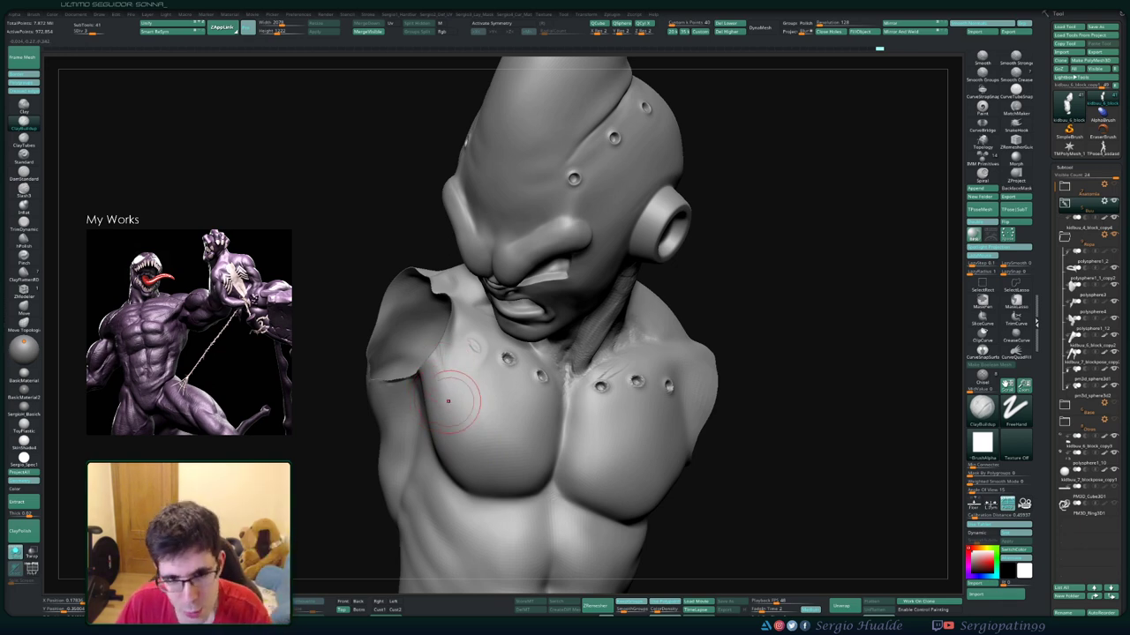
Unhide the raised arm and review the shoulder, chest and head from several angles
{"action": "left_click", "coordinate": [434, 424], "text": "ctrl+shift"}
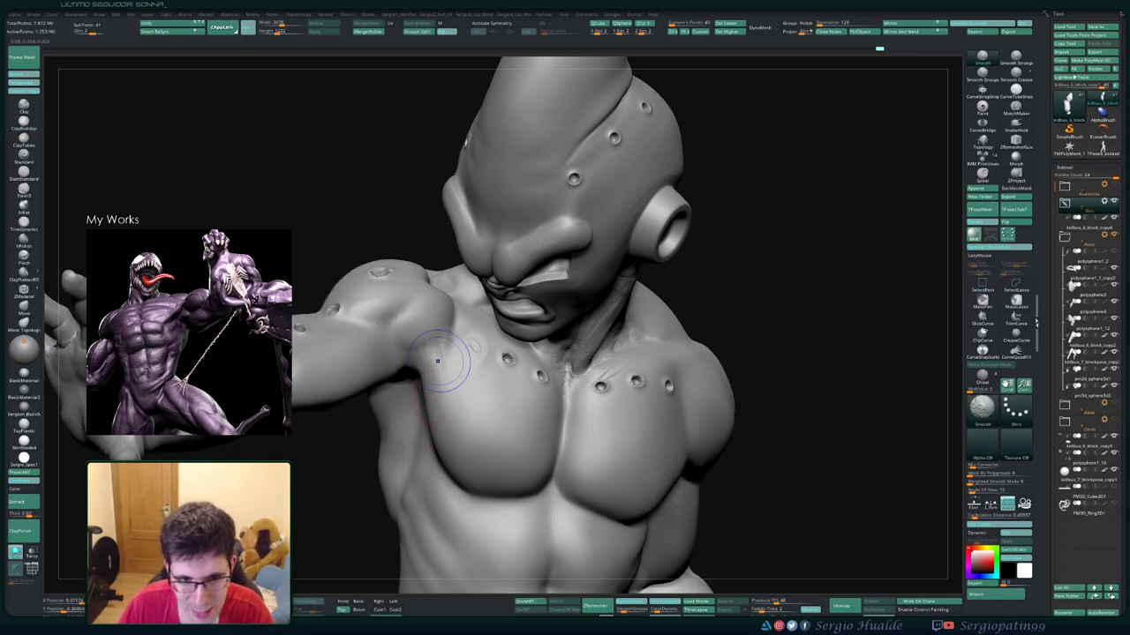
{"action": "right_click_drag", "start_coordinate": [449, 403], "coordinate": [440, 375]}
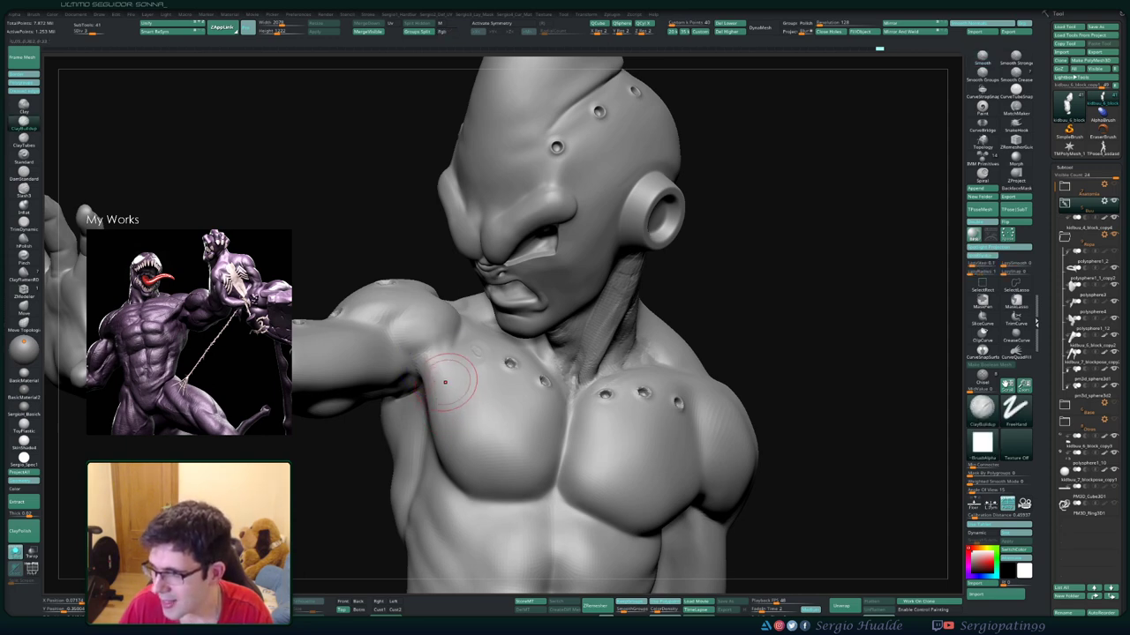
{"action": "right_click_drag", "start_coordinate": [447, 383], "coordinate": [455, 414]}
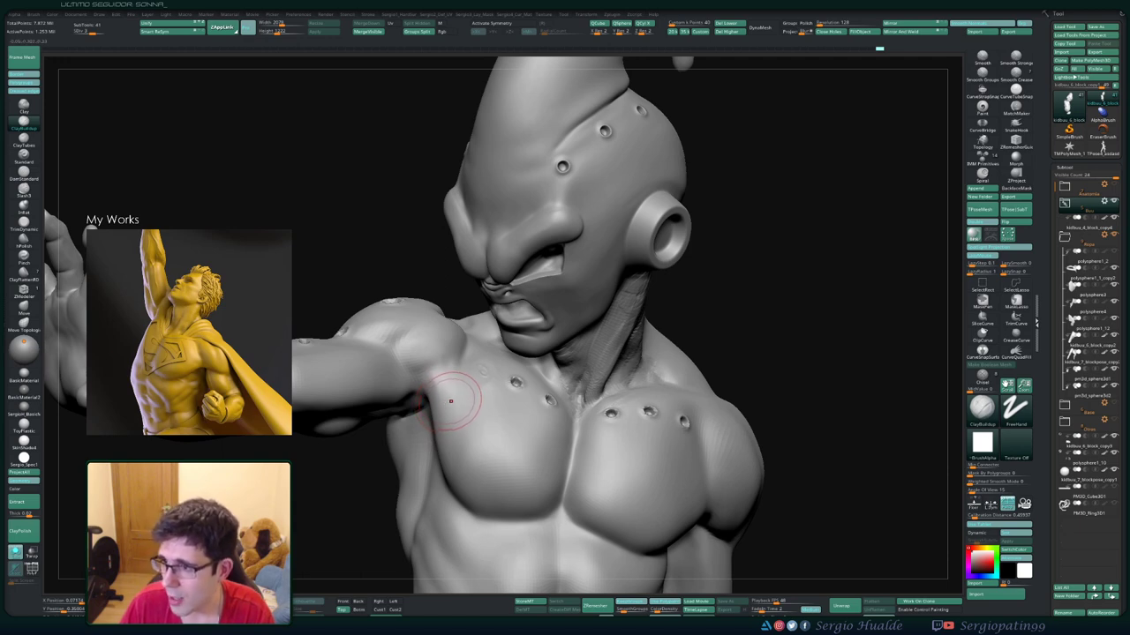
{"action": "key", "text": "ctrl"}
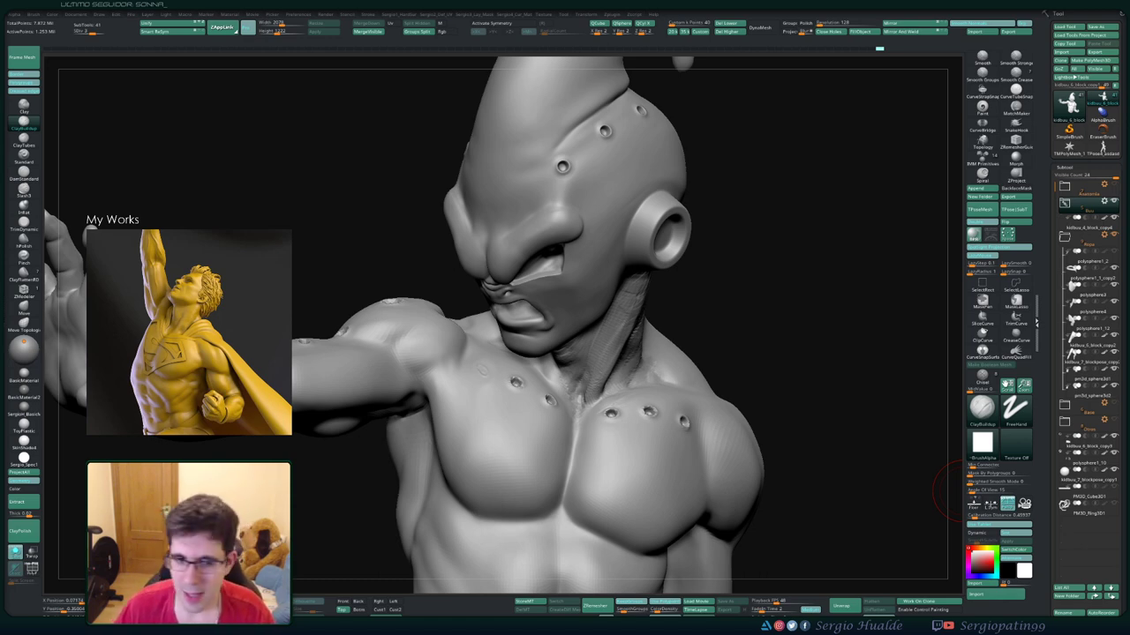
{"action": "mouse_move", "coordinate": [377, 252]}
{"action": "left_mouse_down"}
{"action": "mouse_move", "coordinate": [389, 300]}
{"action": "mouse_move", "coordinate": [424, 353]}
{"action": "mouse_move", "coordinate": [379, 328]}
{"action": "mouse_move", "coordinate": [414, 353]}
{"action": "mouse_move", "coordinate": [446, 309]}
{"action": "left_mouse_up"}
{"action": "key", "text": "b"}
{"action": "key", "text": "m"}
{"action": "key", "text": "v"}
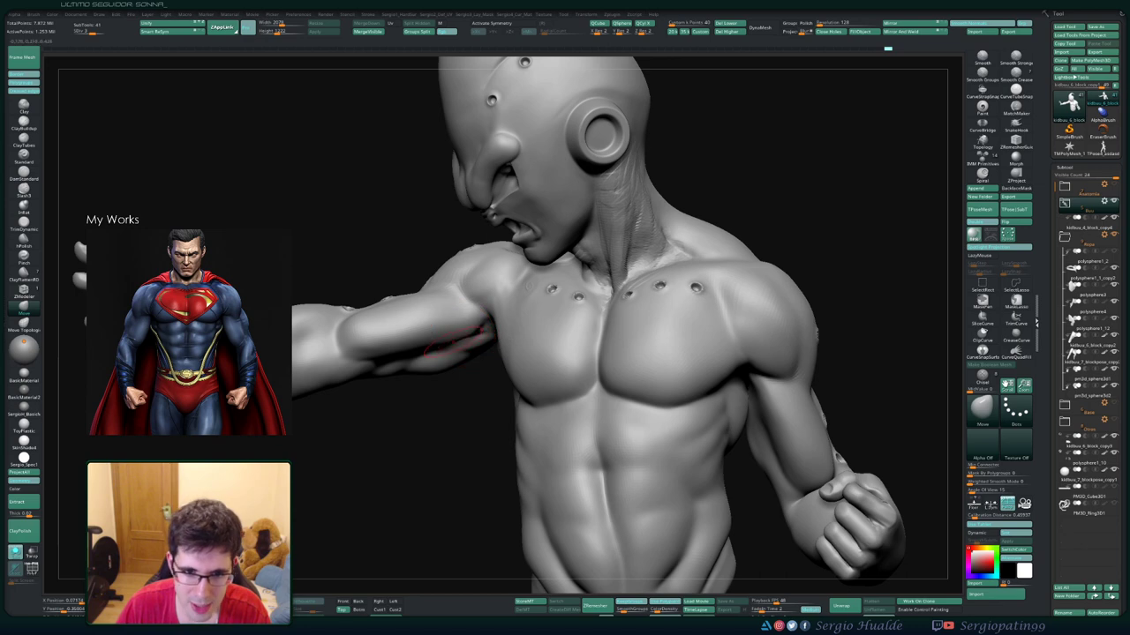
Flatten the upper arm and armpit with TrimDynamic and smooth the planes
{"action": "mouse_move", "coordinate": [459, 309]}
{"action": "left_mouse_down"}
{"action": "mouse_move", "coordinate": [439, 352]}
{"action": "mouse_move", "coordinate": [429, 327]}
{"action": "left_mouse_up"}
{"action": "key", "text": "b"}
{"action": "key", "text": "t"}
{"action": "key", "text": "d"}
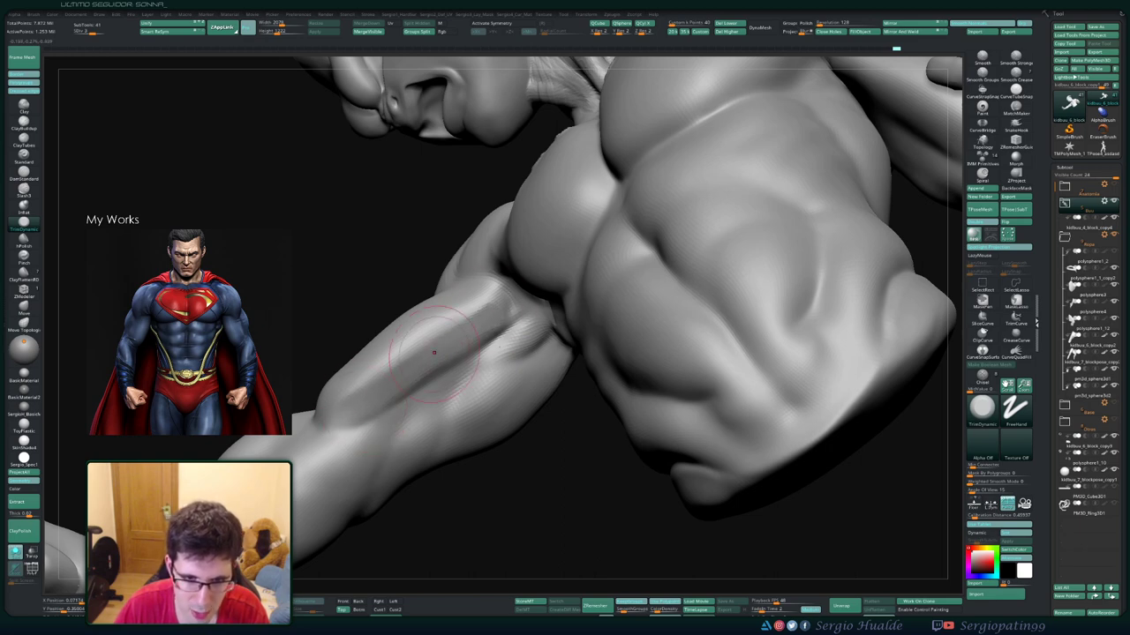
{"action": "left_click_drag", "start_coordinate": [439, 333], "coordinate": [457, 296]}
{"action": "key", "text": "shift"}
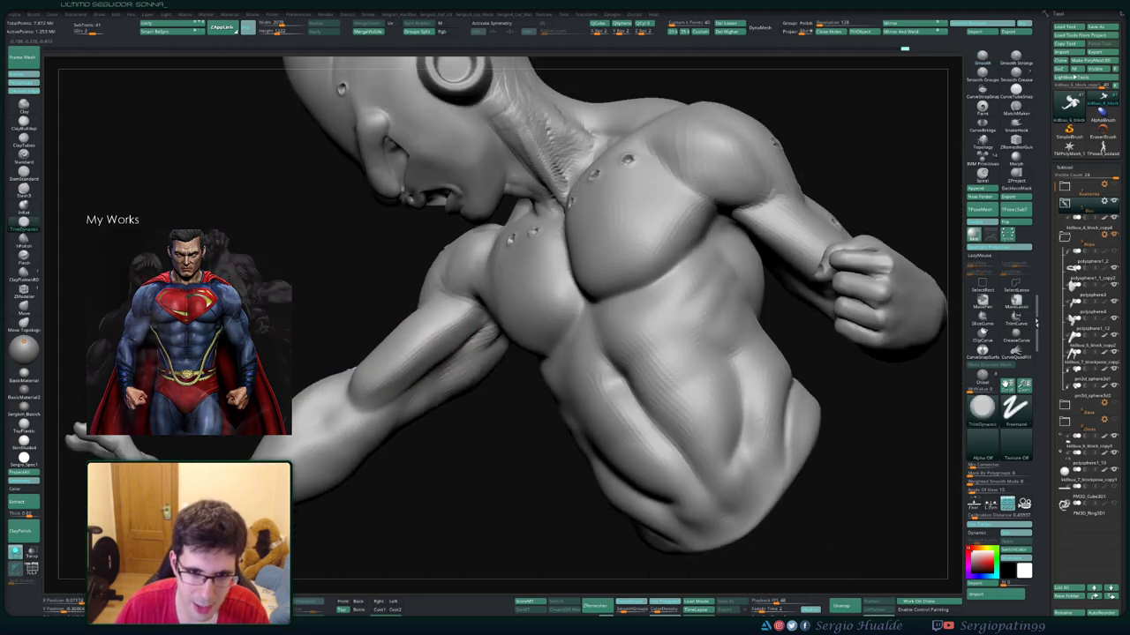
Smooth the torso and sculpt the crease where the shoulder meets the chest
{"action": "mouse_move", "coordinate": [459, 318]}
{"action": "left_mouse_down"}
{"action": "mouse_move", "coordinate": [385, 370]}
{"action": "mouse_move", "coordinate": [399, 295]}
{"action": "left_mouse_up"}
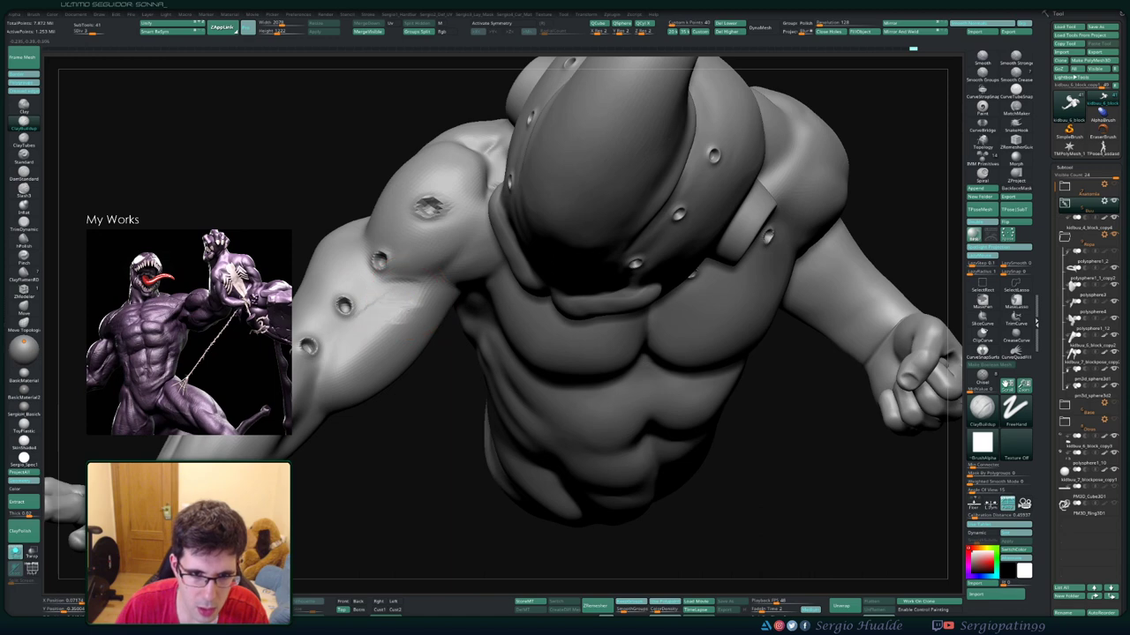
{"action": "left_click_drag", "start_coordinate": [388, 313], "coordinate": [394, 318]}
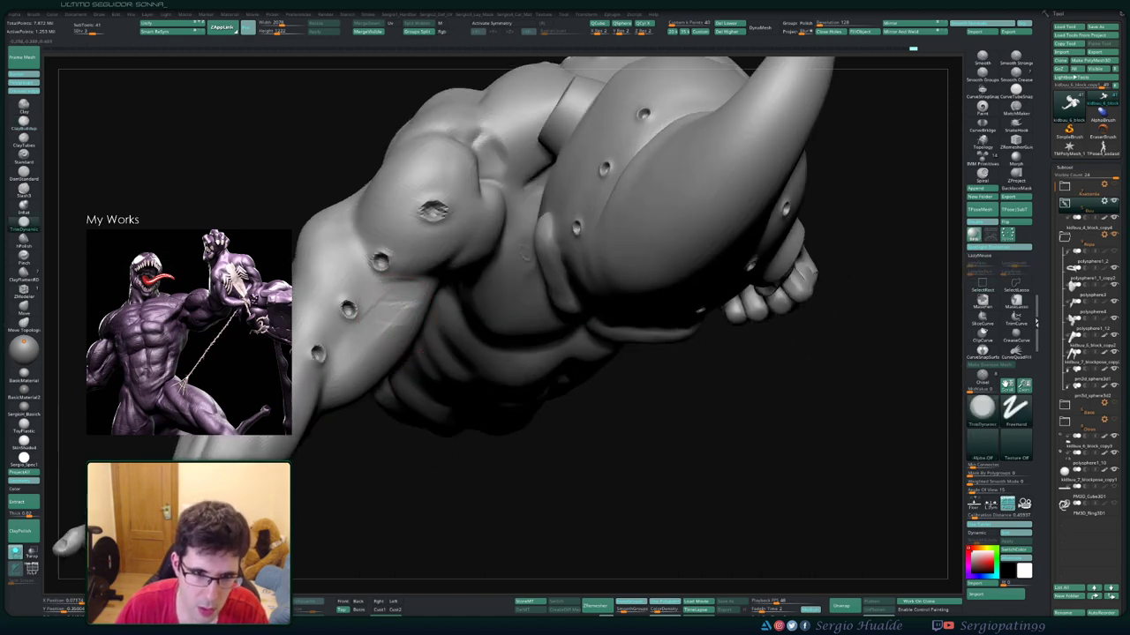
{"action": "key", "text": "shift"}
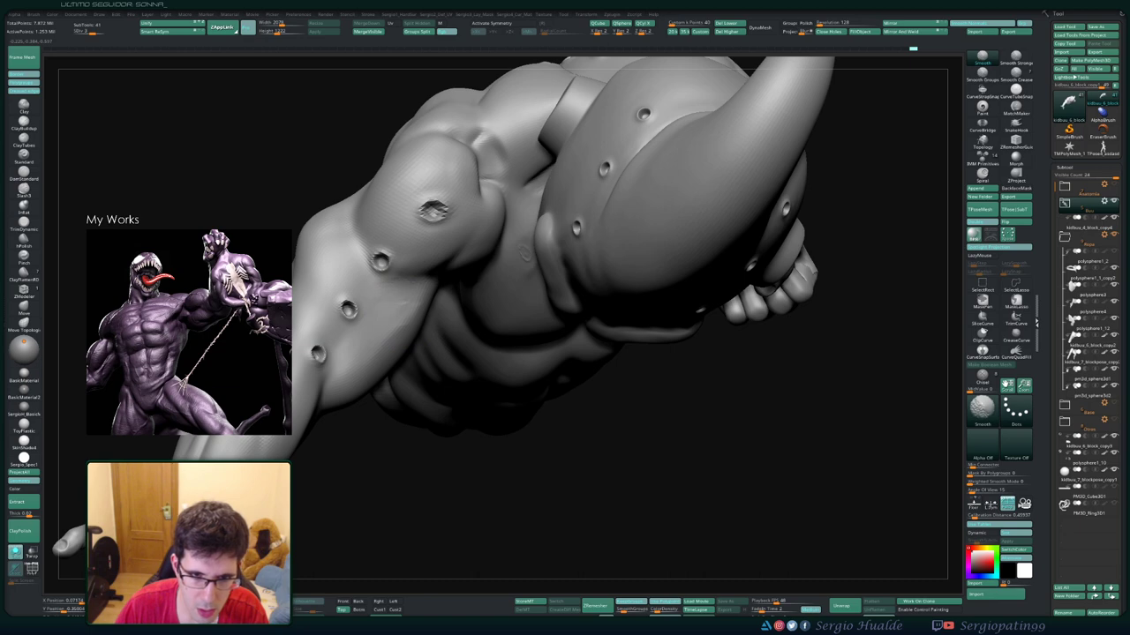
{"action": "right_click_drag", "start_coordinate": [377, 336], "coordinate": [397, 293]}
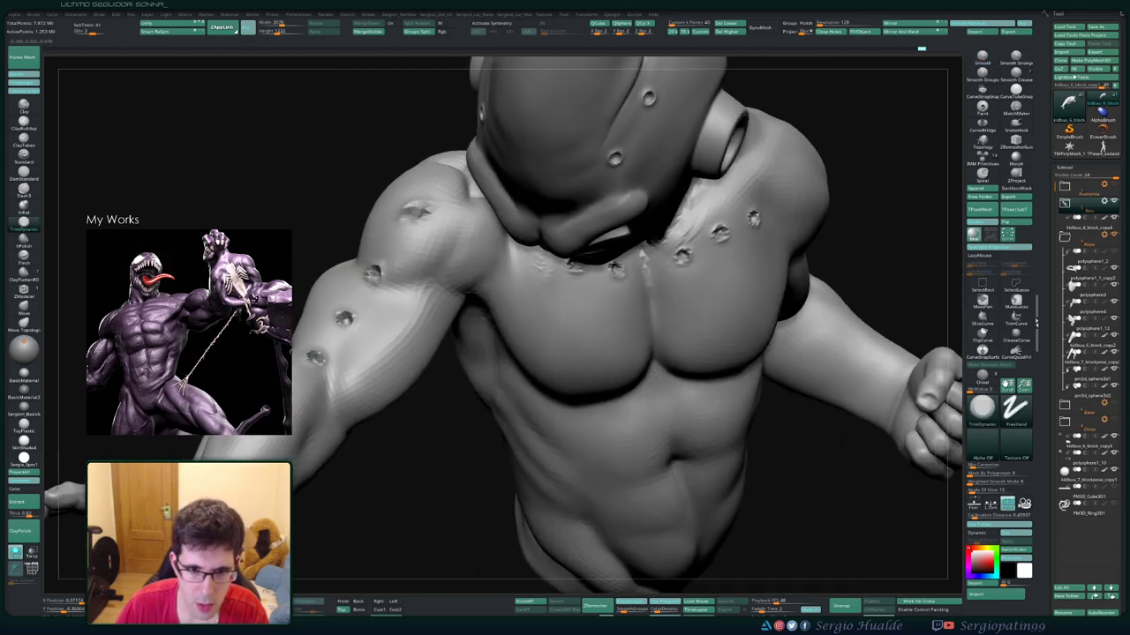
{"action": "left_click_drag", "start_coordinate": [415, 269], "coordinate": [428, 284]}
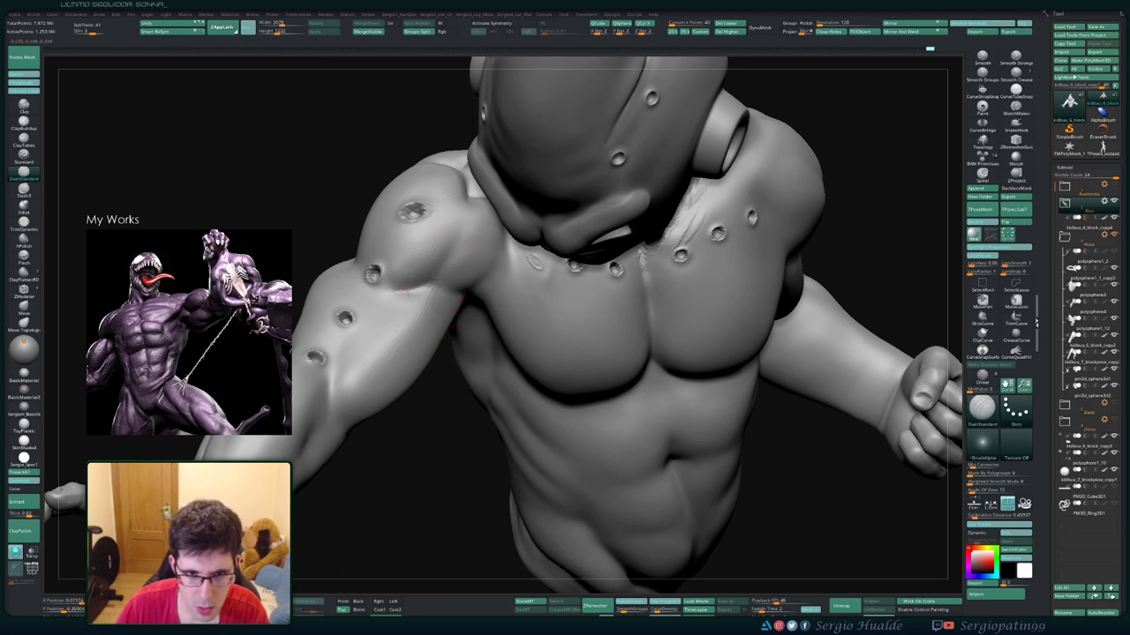
{"action": "mouse_move", "coordinate": [401, 289]}
{"action": "right_mouse_down"}
{"action": "mouse_move", "coordinate": [451, 256]}
{"action": "mouse_move", "coordinate": [437, 283]}
{"action": "mouse_move", "coordinate": [465, 271]}
{"action": "mouse_move", "coordinate": [441, 288]}
{"action": "right_mouse_up"}
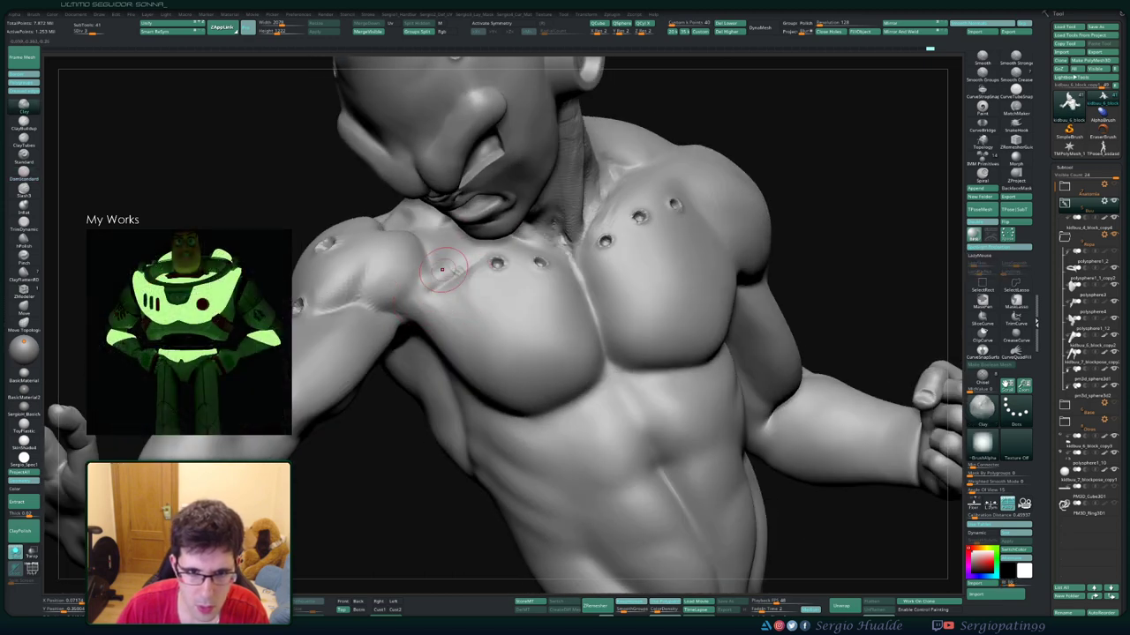
Smooth the chest and arm area while orbiting toward a frontal view
{"action": "key", "text": "shift"}
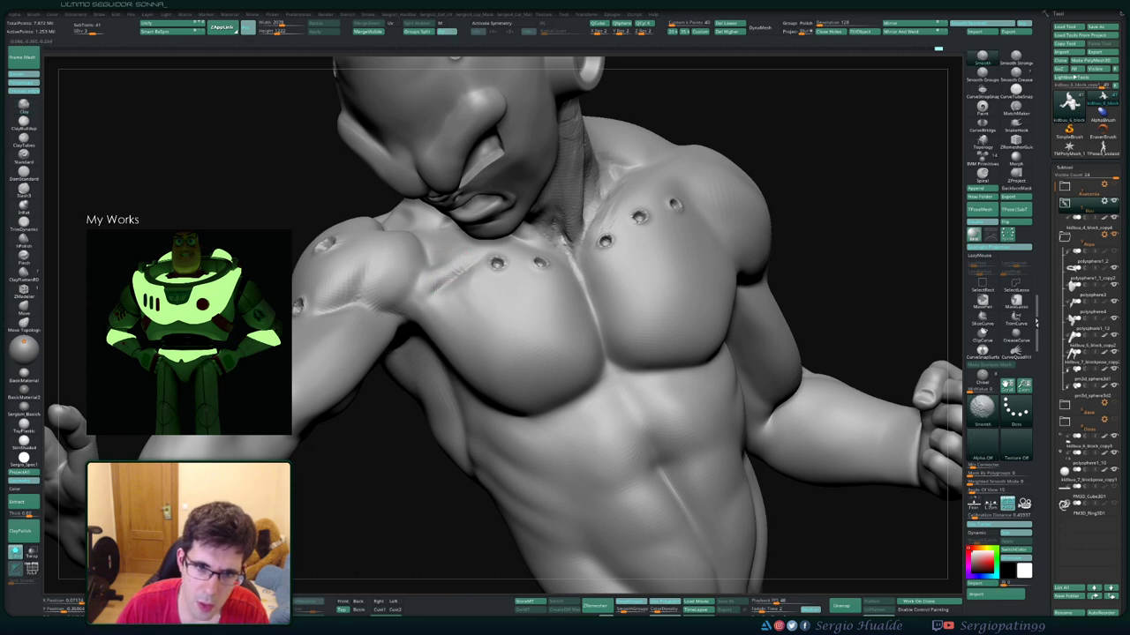
{"action": "right_click_drag", "start_coordinate": [454, 276], "coordinate": [451, 286]}
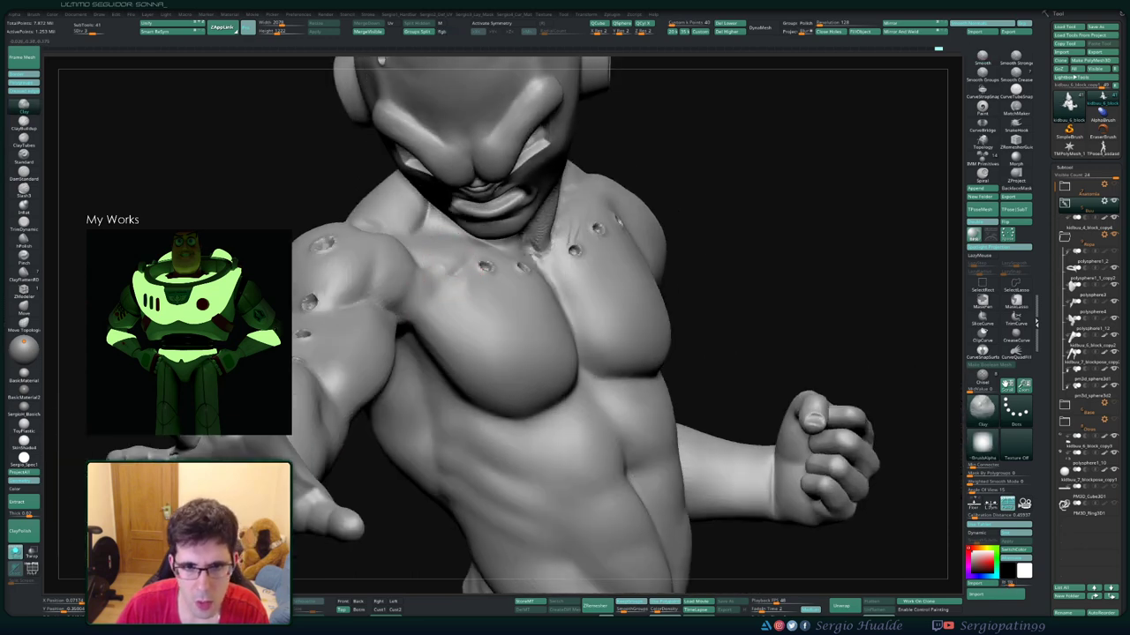
{"action": "right_click_drag", "start_coordinate": [449, 260], "coordinate": [459, 252]}
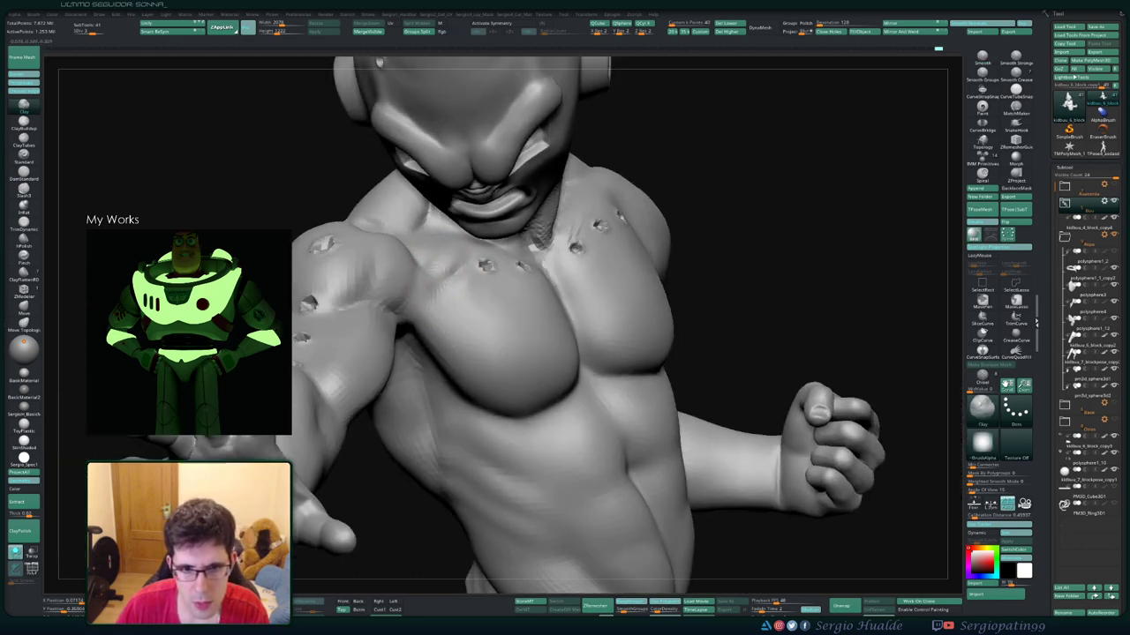
{"action": "key", "text": "shift"}
{"action": "right_click_drag", "start_coordinate": [475, 310], "coordinate": [470, 294]}
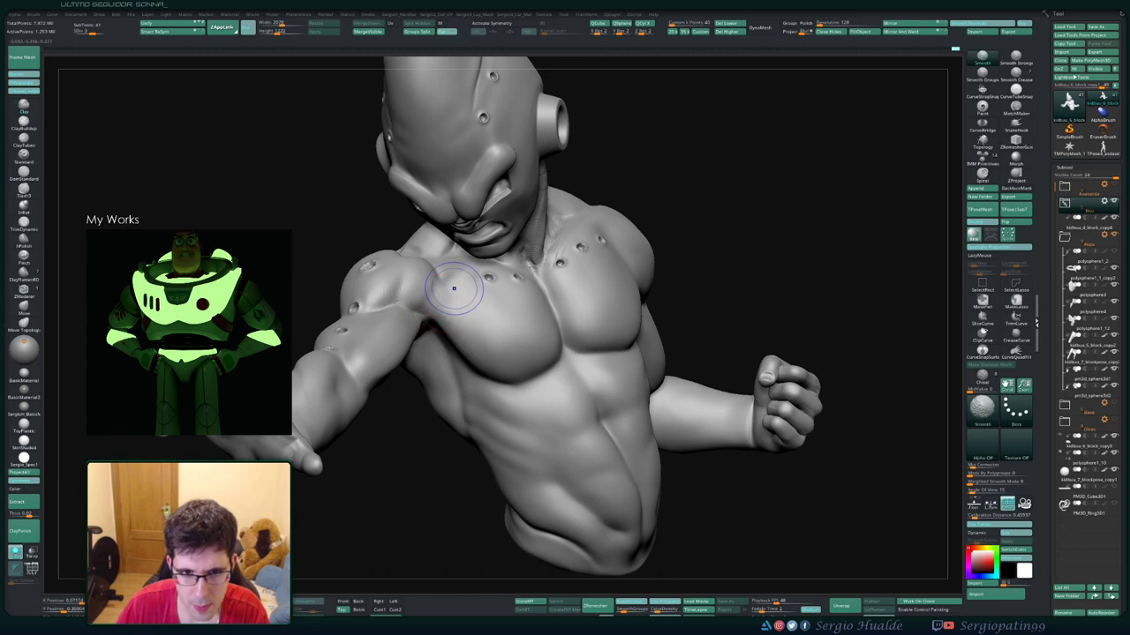
{"action": "right_click_drag", "start_coordinate": [439, 303], "coordinate": [448, 285]}
Carve a sharp fold between shoulder and pectoral with DamStandard, then smooth it
{"action": "key", "text": "b"}
{"action": "key", "text": "d"}
{"action": "key", "text": "s"}
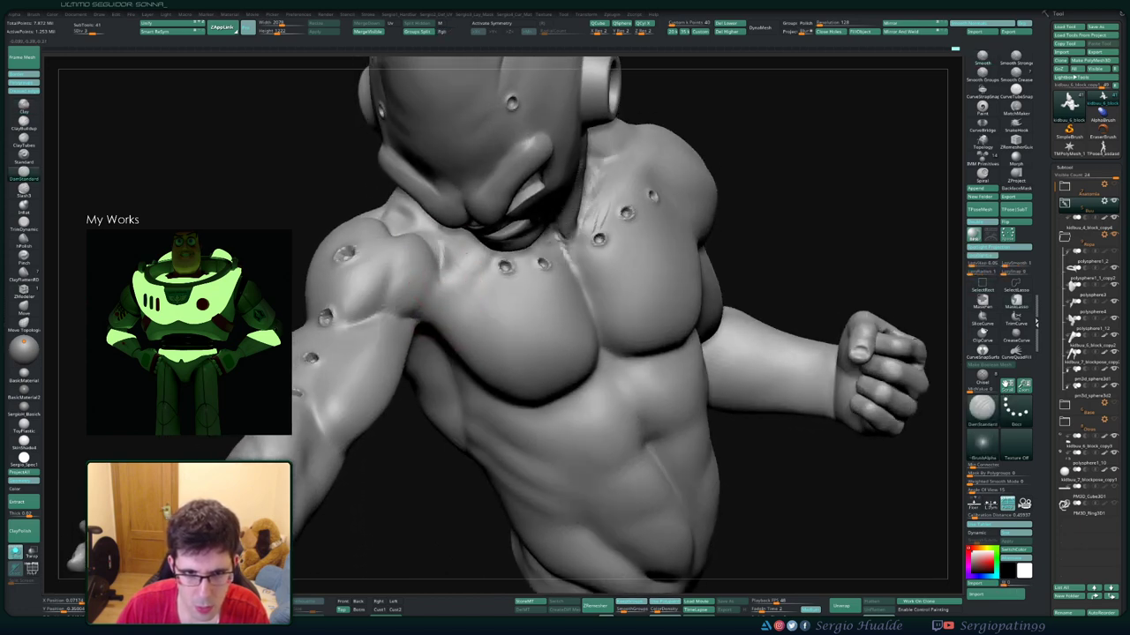
{"action": "key", "text": "shift"}
{"action": "right_click_drag", "start_coordinate": [446, 344], "coordinate": [456, 353]}
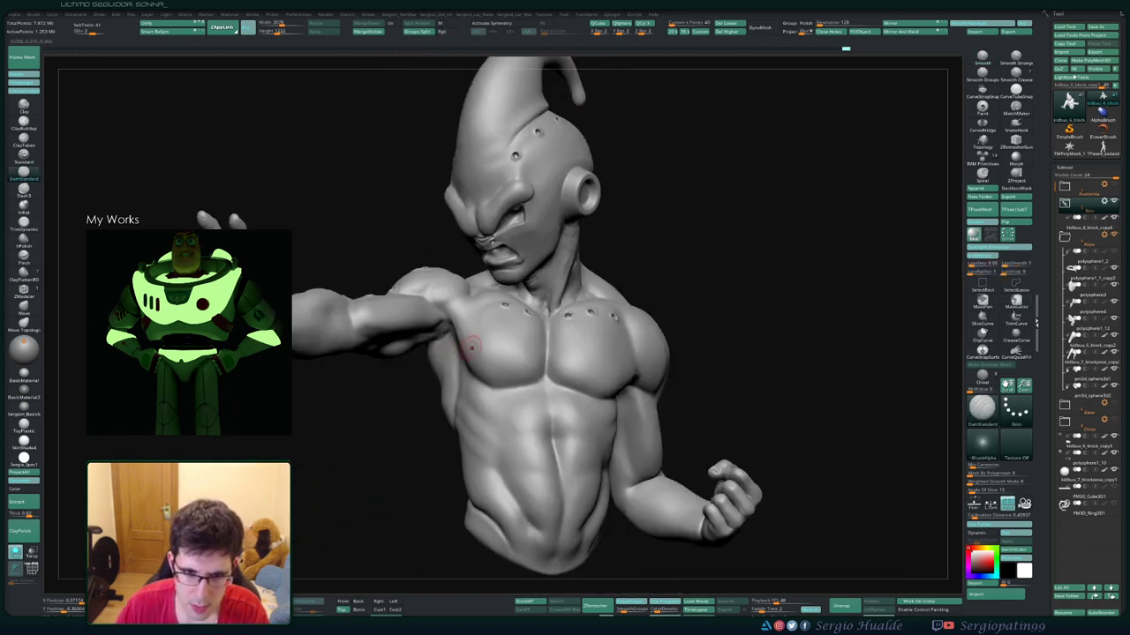
{"action": "right_click_drag", "start_coordinate": [472, 332], "coordinate": [495, 291], "text": "ctrl"}
Build up and smooth the back of the arm with ClayBuildup from the rear view
{"action": "key", "text": "f"}
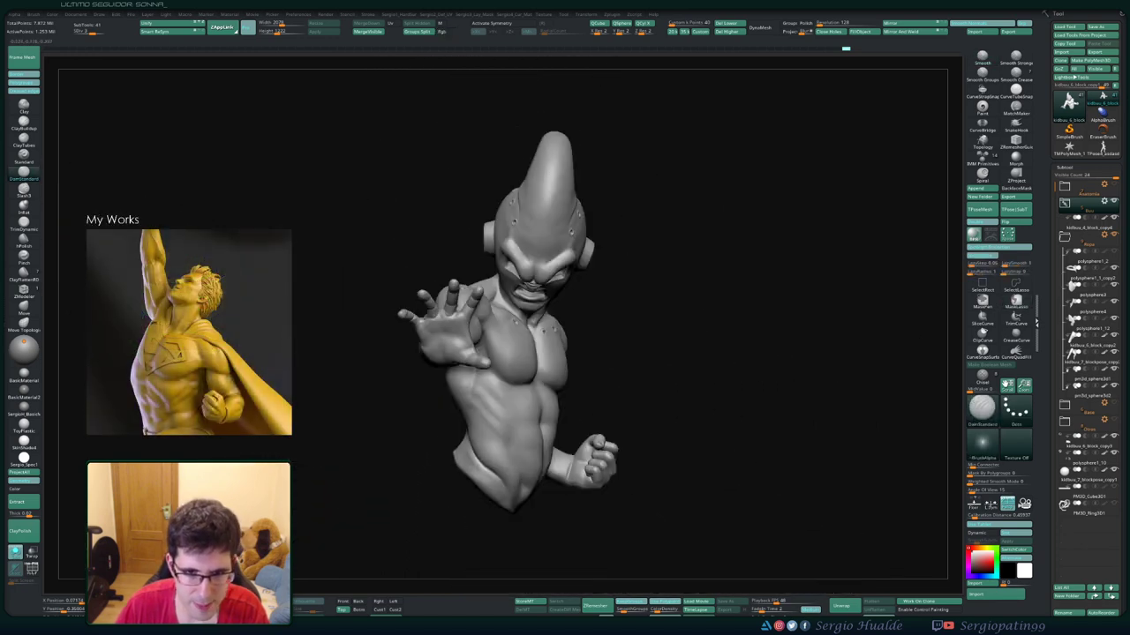
{"action": "mouse_move", "coordinate": [618, 353]}
{"action": "right_mouse_down"}
{"action": "mouse_move", "coordinate": [529, 353]}
{"action": "mouse_move", "coordinate": [565, 335]}
{"action": "mouse_move", "coordinate": [529, 291]}
{"action": "right_mouse_up"}
{"action": "mouse_move", "coordinate": [529, 353]}
{"action": "right_mouse_down"}
{"action": "mouse_move", "coordinate": [671, 318]}
{"action": "mouse_move", "coordinate": [706, 265]}
{"action": "right_mouse_up"}
{"action": "mouse_move", "coordinate": [473, 357]}
{"action": "right_mouse_down"}
{"action": "mouse_move", "coordinate": [436, 355]}
{"action": "mouse_move", "coordinate": [459, 346]}
{"action": "mouse_move", "coordinate": [451, 374]}
{"action": "right_mouse_up"}
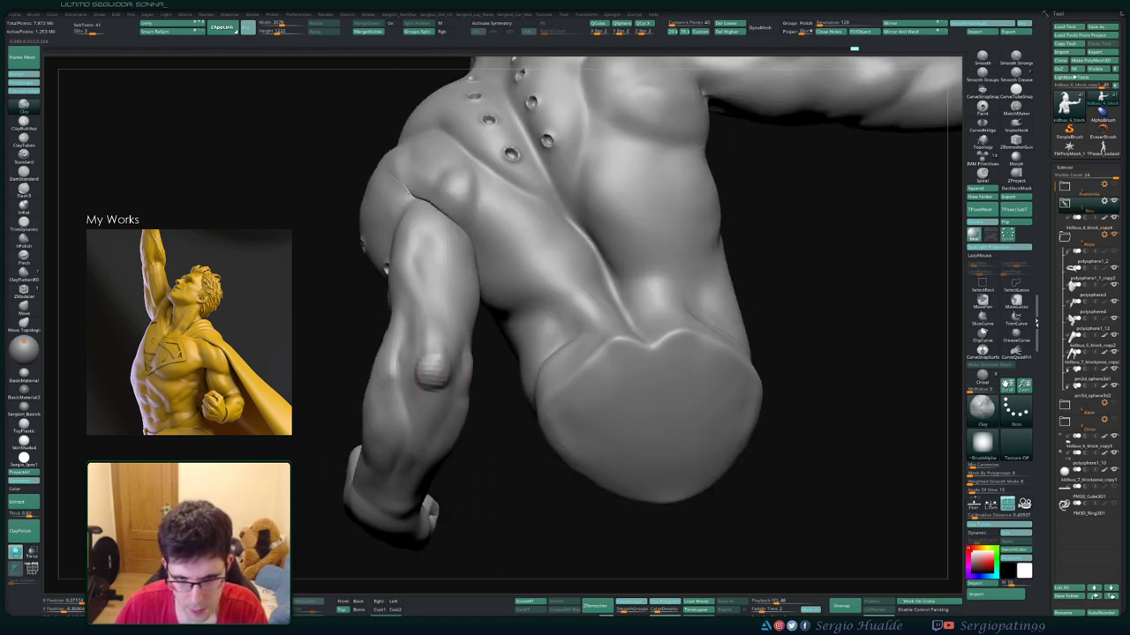
{"action": "mouse_move", "coordinate": [432, 369]}
{"action": "right_mouse_down"}
{"action": "mouse_move", "coordinate": [460, 362]}
{"action": "mouse_move", "coordinate": [323, 315]}
{"action": "mouse_move", "coordinate": [366, 320]}
{"action": "right_mouse_up"}
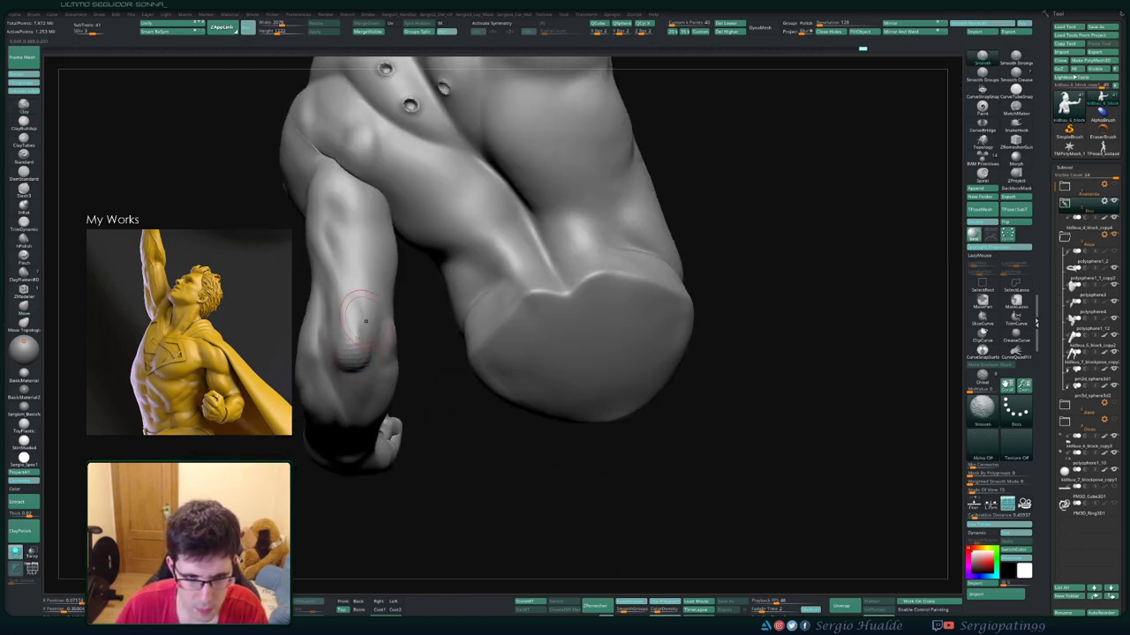
{"action": "key", "text": "shift"}
{"action": "key", "text": "b"}
{"action": "key", "text": "c"}
{"action": "key", "text": "b"}
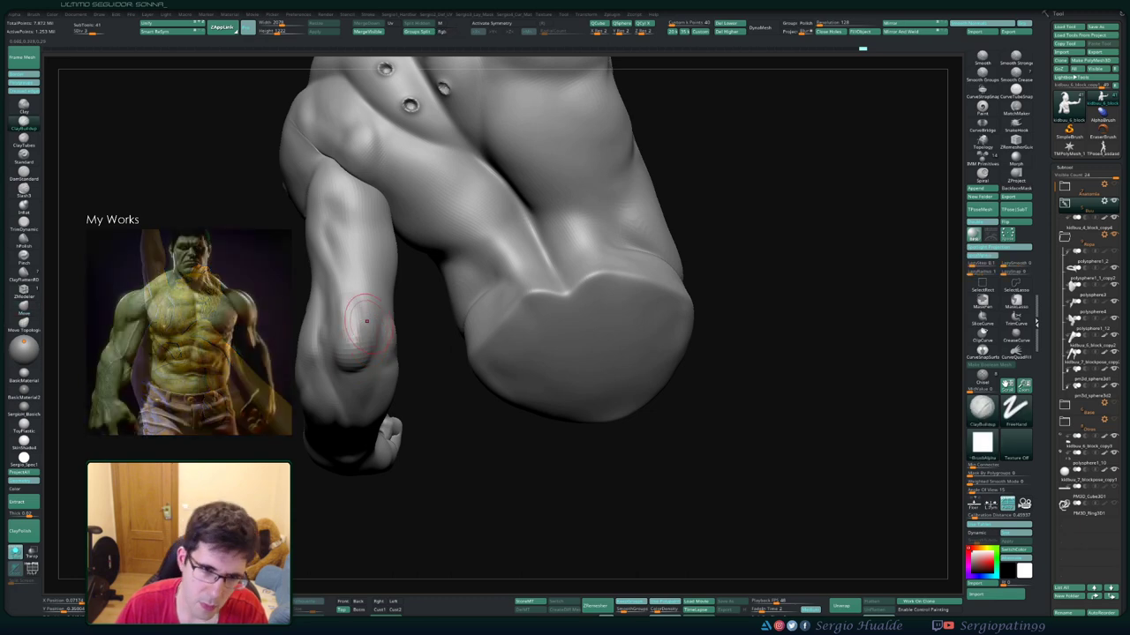
{"action": "key", "text": "shift"}
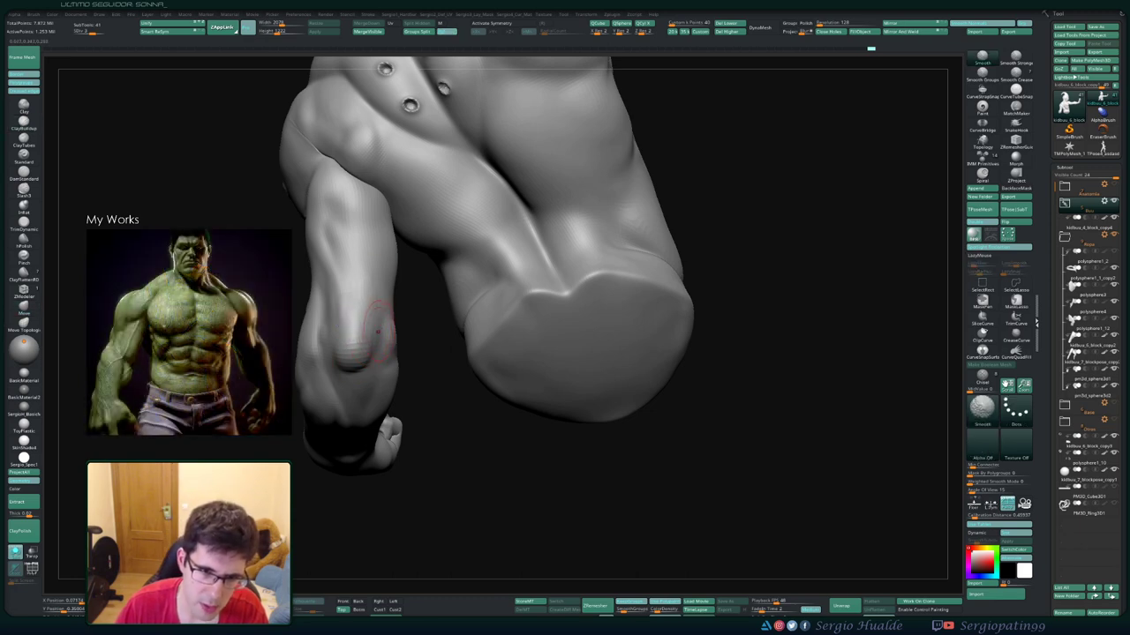
{"action": "mouse_move", "coordinate": [377, 326]}
{"action": "right_mouse_down"}
{"action": "mouse_move", "coordinate": [398, 347]}
{"action": "mouse_move", "coordinate": [377, 346]}
{"action": "mouse_move", "coordinate": [371, 365]}
{"action": "mouse_move", "coordinate": [384, 363]}
{"action": "right_mouse_up"}
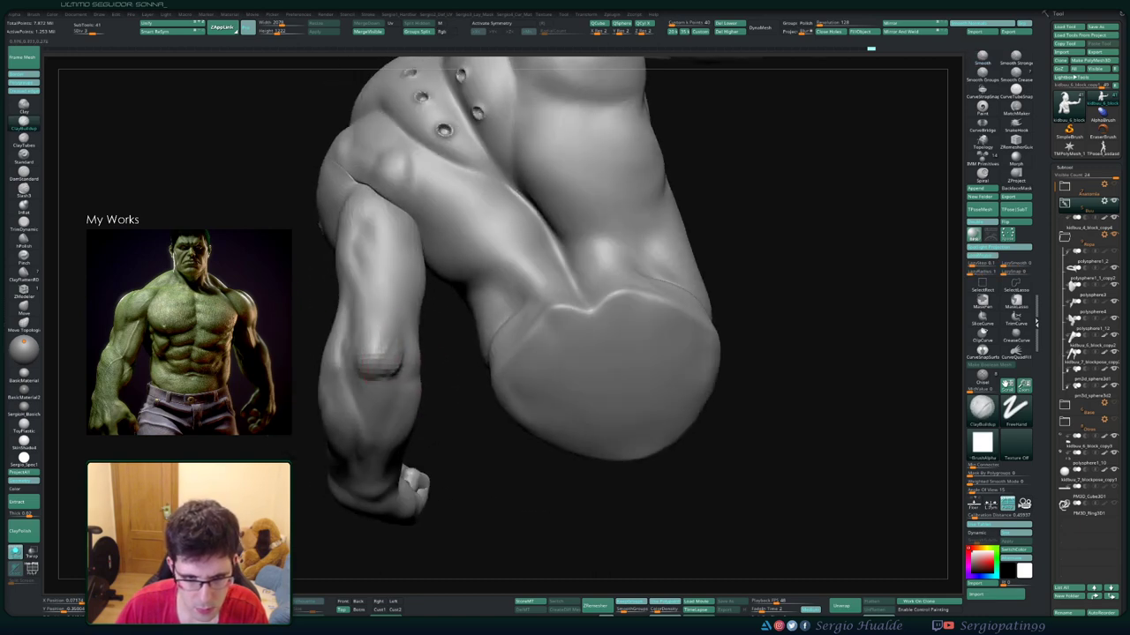
{"action": "key", "text": "shift"}
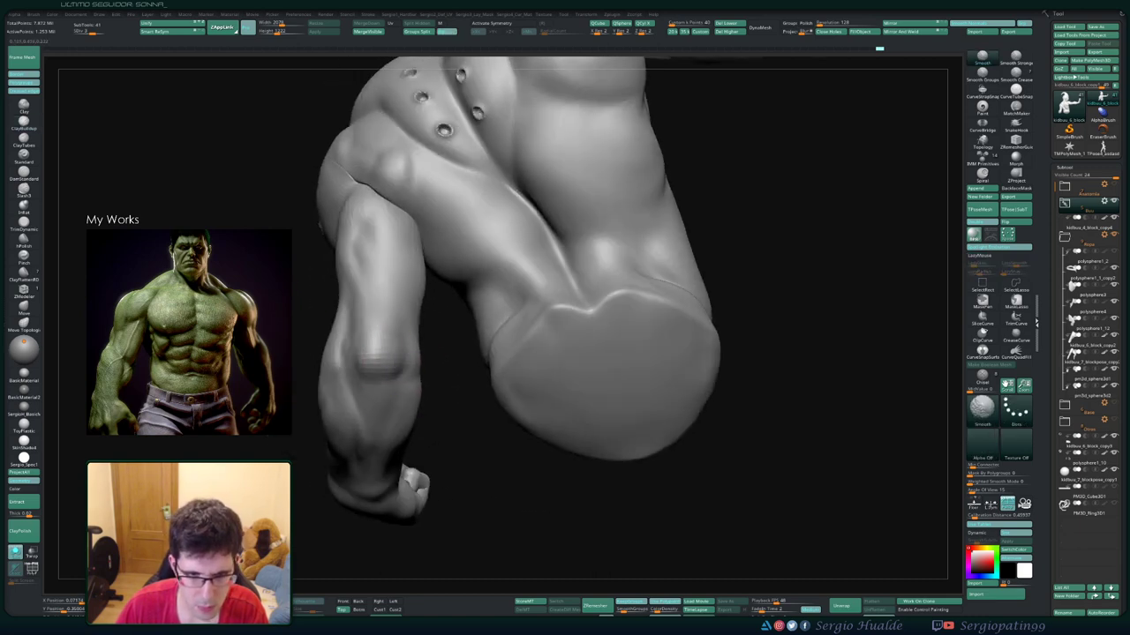
{"action": "right_click_drag", "start_coordinate": [380, 353], "coordinate": [389, 426]}
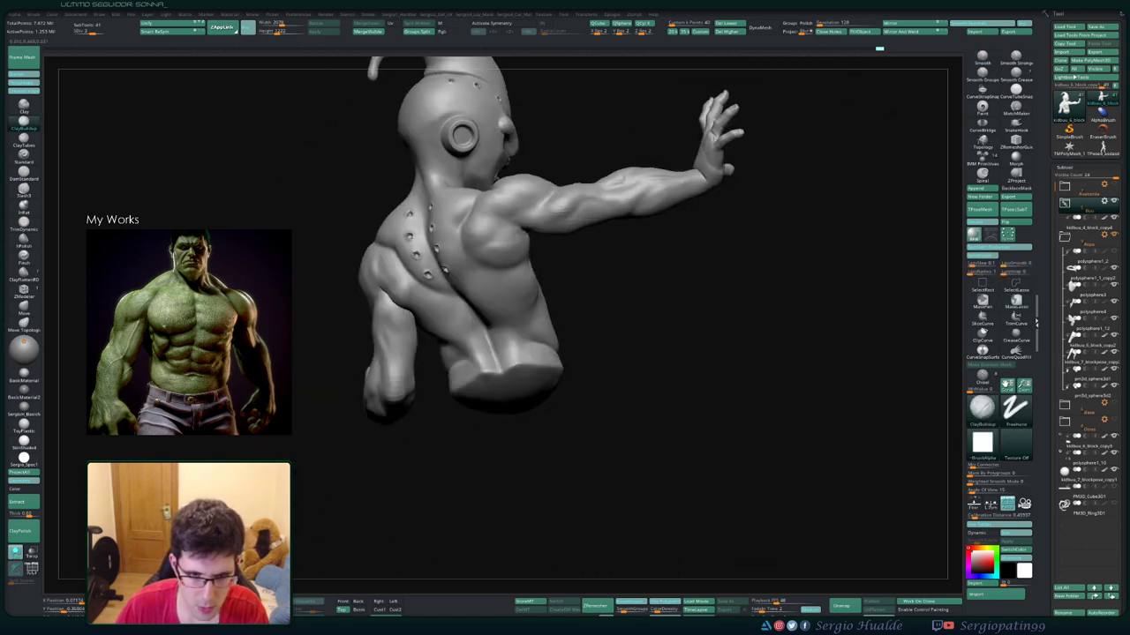
Reshape the elbow with the Move brush, then toggle PolyFrame to inspect the polygroups
{"action": "key", "text": "b"}
{"action": "key", "text": "m"}
{"action": "key", "text": "v"}
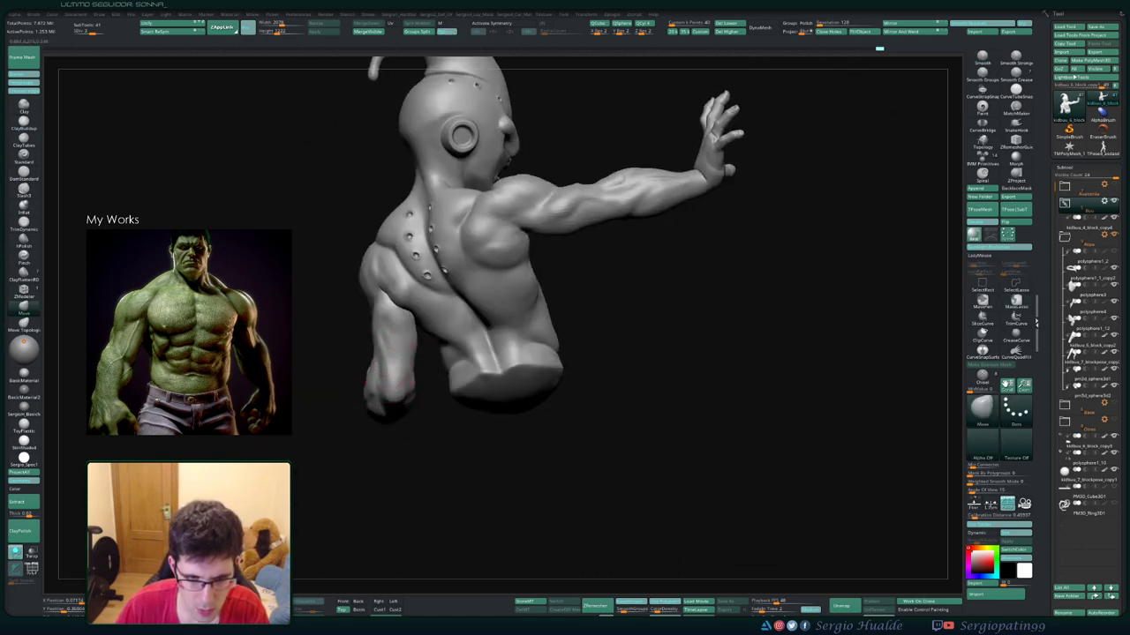
{"action": "right_click_drag", "start_coordinate": [394, 377], "coordinate": [441, 301]}
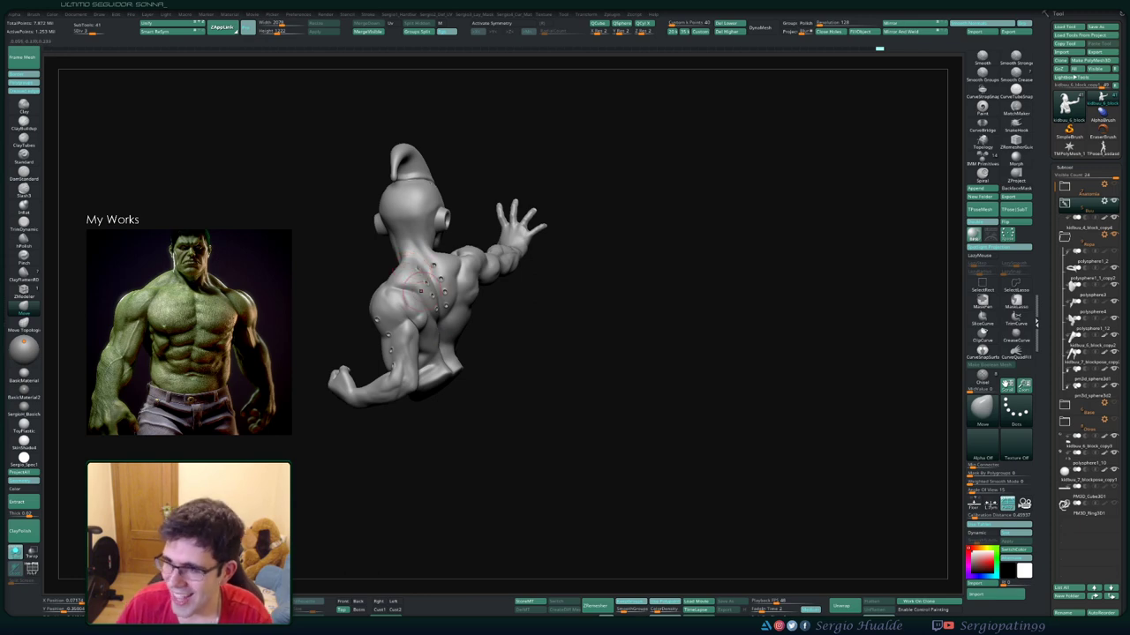
{"action": "mouse_move", "coordinate": [412, 267]}
{"action": "right_mouse_down"}
{"action": "mouse_move", "coordinate": [423, 319]}
{"action": "mouse_move", "coordinate": [417, 299]}
{"action": "mouse_move", "coordinate": [519, 281]}
{"action": "mouse_move", "coordinate": [485, 296]}
{"action": "mouse_move", "coordinate": [472, 388]}
{"action": "mouse_move", "coordinate": [378, 405]}
{"action": "mouse_move", "coordinate": [377, 387]}
{"action": "right_mouse_up"}
{"action": "key", "text": "shift+f"}
{"action": "mouse_move", "coordinate": [380, 435]}
{"action": "right_mouse_down"}
{"action": "mouse_move", "coordinate": [366, 404]}
{"action": "mouse_move", "coordinate": [385, 319]}
{"action": "mouse_move", "coordinate": [437, 332]}
{"action": "mouse_move", "coordinate": [407, 348]}
{"action": "right_mouse_up"}
{"action": "key", "text": "shift+f"}
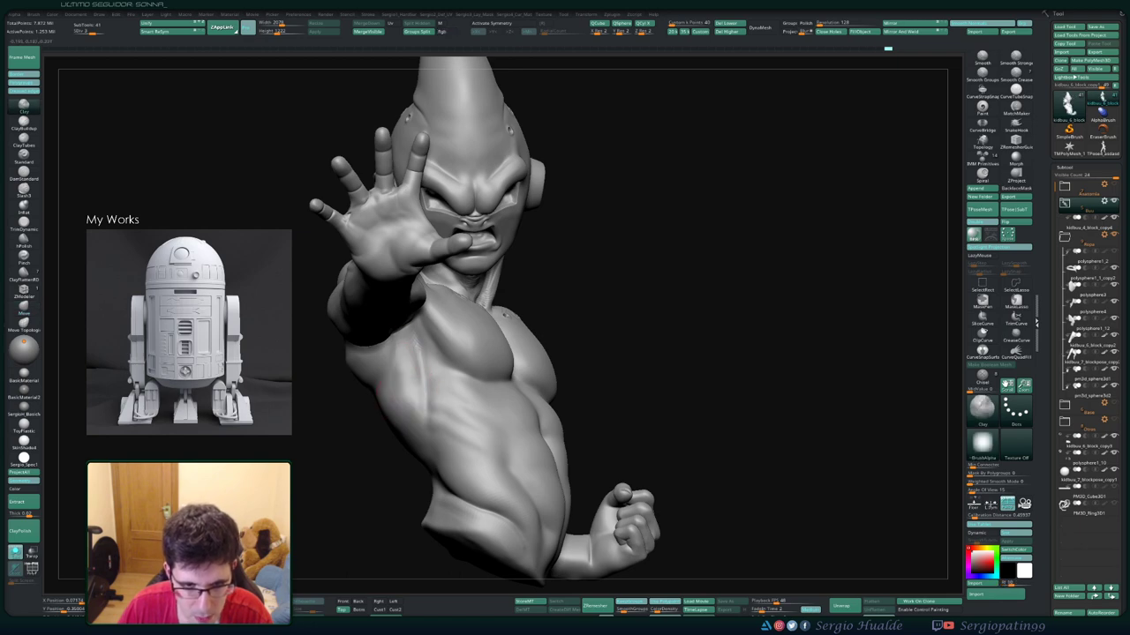
Add ClayBuildup strokes along the side of the chest under the raised arm and smooth them
{"action": "key", "text": "b"}
{"action": "key", "text": "c"}
{"action": "key", "text": "b"}
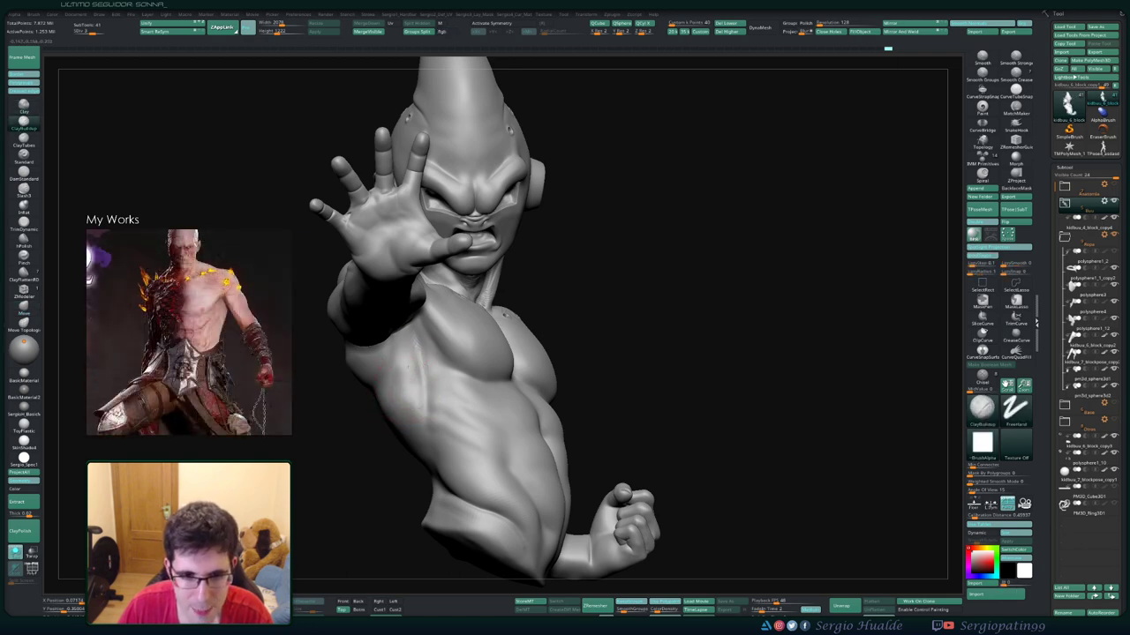
{"action": "right_click_drag", "start_coordinate": [406, 393], "coordinate": [357, 366]}
{"action": "right_click_drag", "start_coordinate": [388, 410], "coordinate": [404, 422]}
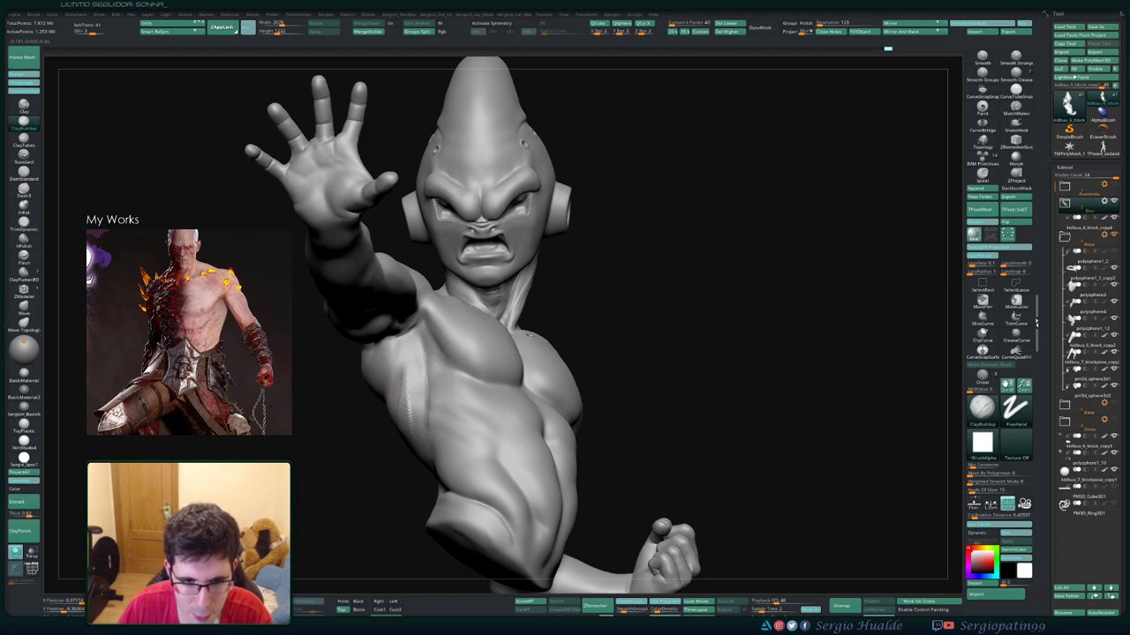
{"action": "right_click_drag", "start_coordinate": [369, 369], "coordinate": [454, 391]}
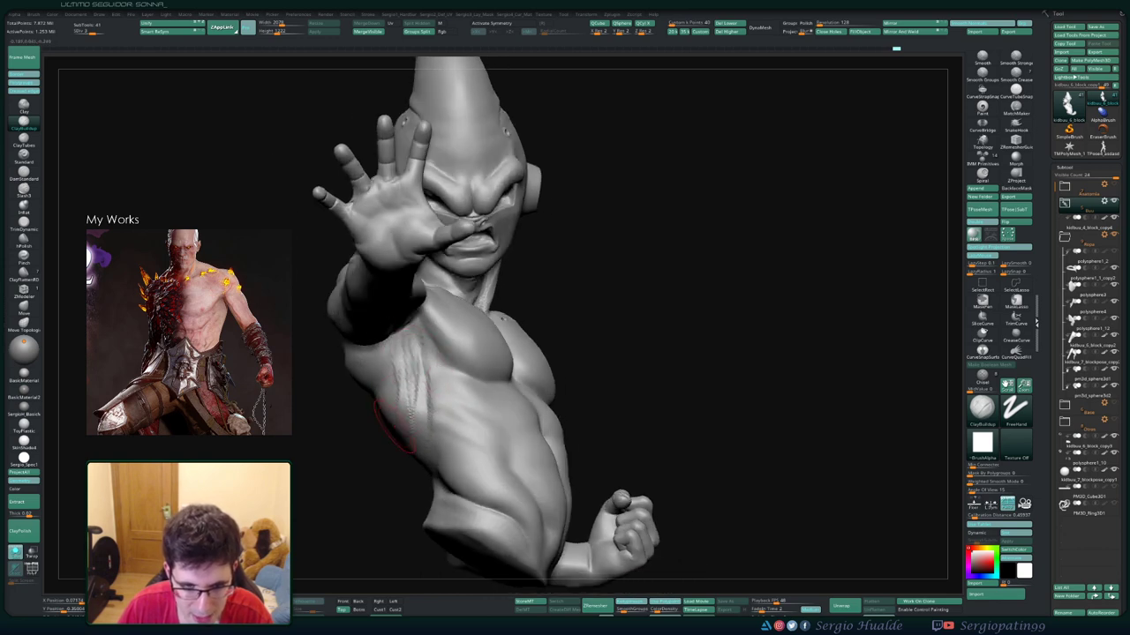
{"action": "key", "text": "shift"}
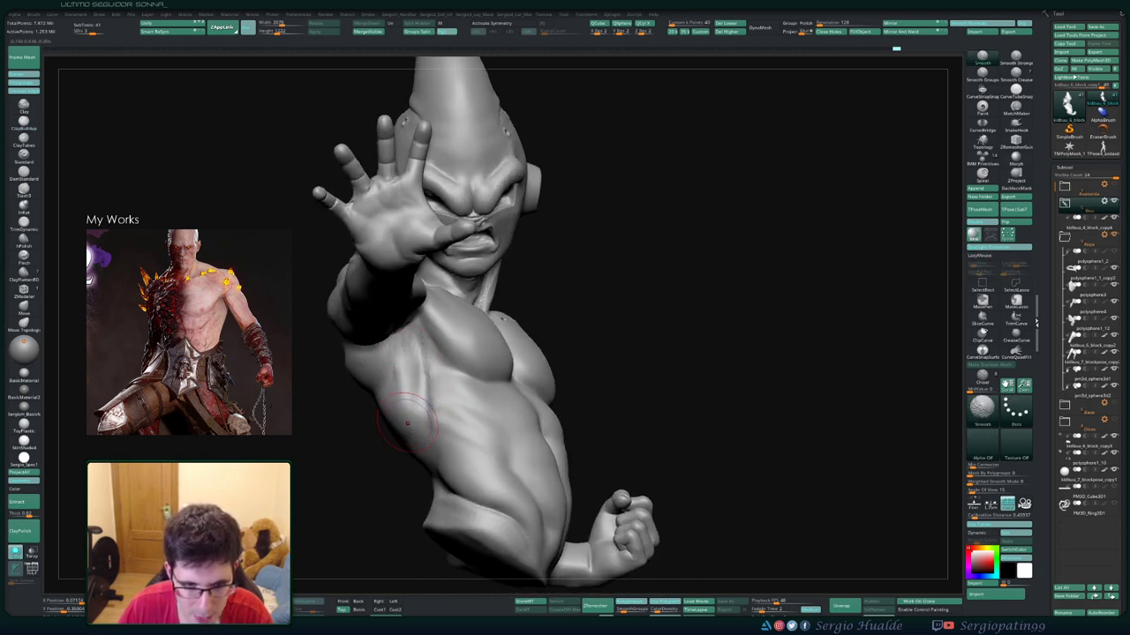
{"action": "mouse_move", "coordinate": [407, 423]}
{"action": "right_mouse_down"}
{"action": "mouse_move", "coordinate": [371, 415]}
{"action": "mouse_move", "coordinate": [437, 408]}
{"action": "right_mouse_up"}
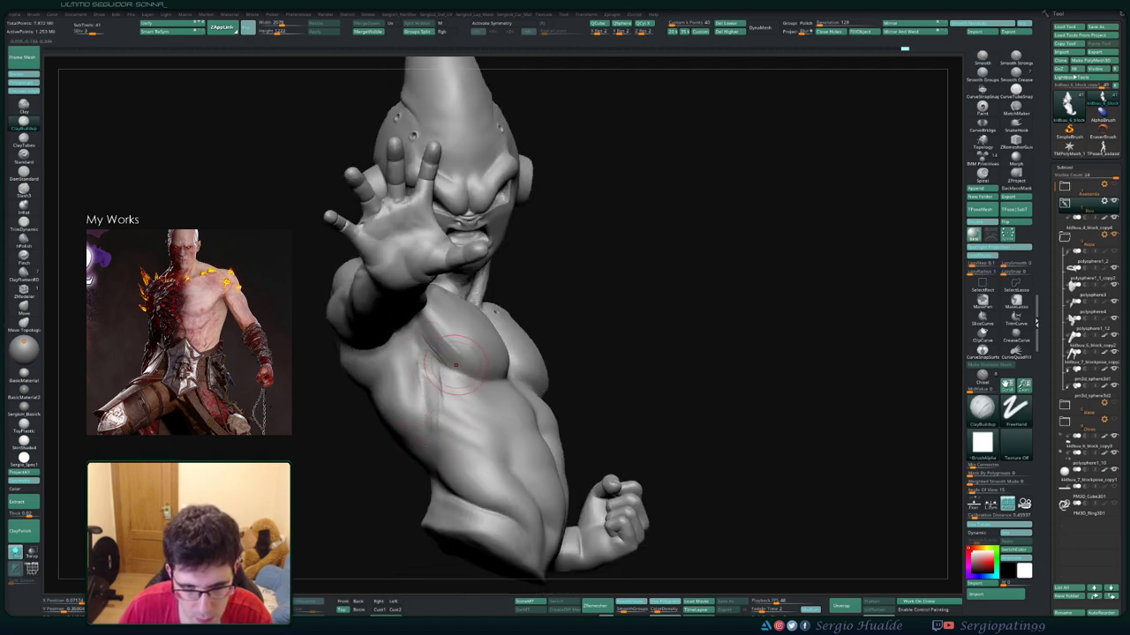
{"action": "right_click_drag", "start_coordinate": [438, 373], "coordinate": [458, 362]}
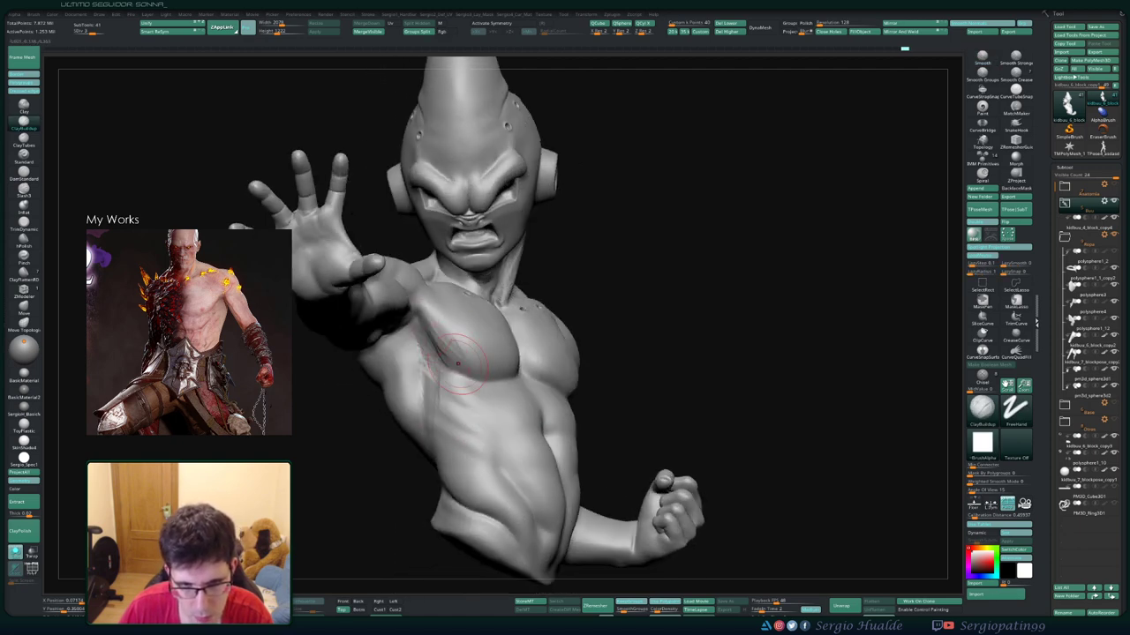
{"action": "mouse_move", "coordinate": [432, 298]}
{"action": "left_mouse_down"}
{"action": "mouse_move", "coordinate": [413, 346]}
{"action": "mouse_move", "coordinate": [424, 349]}
{"action": "left_mouse_up"}
{"action": "mouse_move", "coordinate": [424, 348]}
{"action": "right_mouse_down"}
{"action": "mouse_move", "coordinate": [468, 344]}
{"action": "mouse_move", "coordinate": [455, 331]}
{"action": "mouse_move", "coordinate": [448, 374]}
{"action": "mouse_move", "coordinate": [494, 353]}
{"action": "right_mouse_up"}
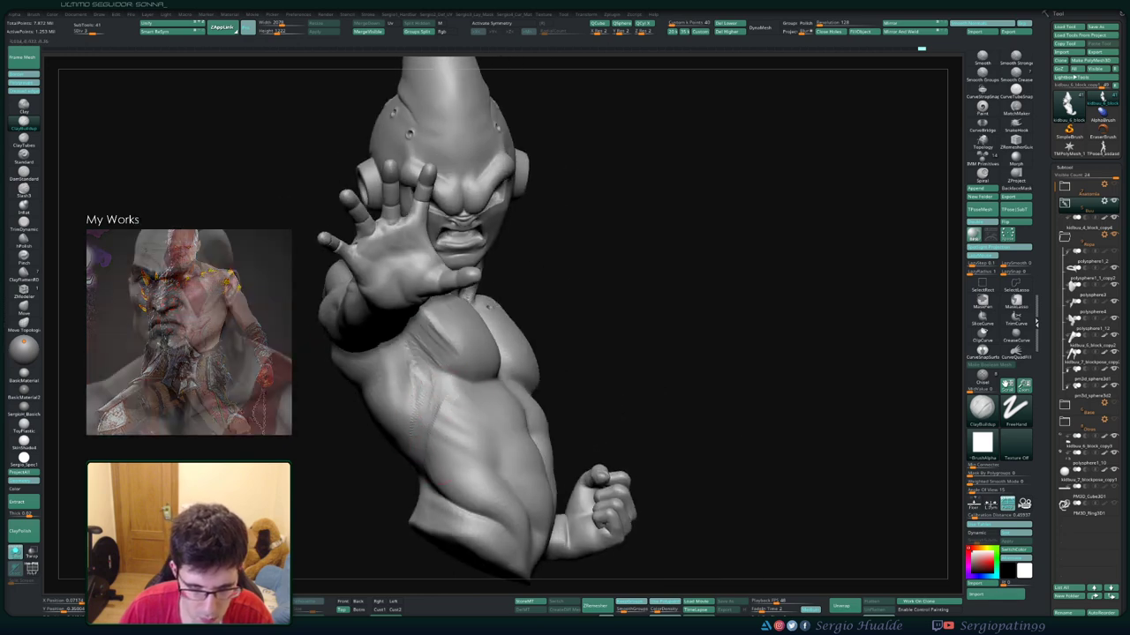
{"action": "mouse_move", "coordinate": [422, 467]}
{"action": "right_mouse_down"}
{"action": "mouse_move", "coordinate": [464, 438]}
{"action": "mouse_move", "coordinate": [448, 445]}
{"action": "mouse_move", "coordinate": [420, 406]}
{"action": "mouse_move", "coordinate": [450, 406]}
{"action": "mouse_move", "coordinate": [497, 347]}
{"action": "mouse_move", "coordinate": [525, 357]}
{"action": "mouse_move", "coordinate": [507, 353]}
{"action": "mouse_move", "coordinate": [481, 379]}
{"action": "mouse_move", "coordinate": [529, 353]}
{"action": "mouse_move", "coordinate": [539, 309]}
{"action": "right_mouse_up"}
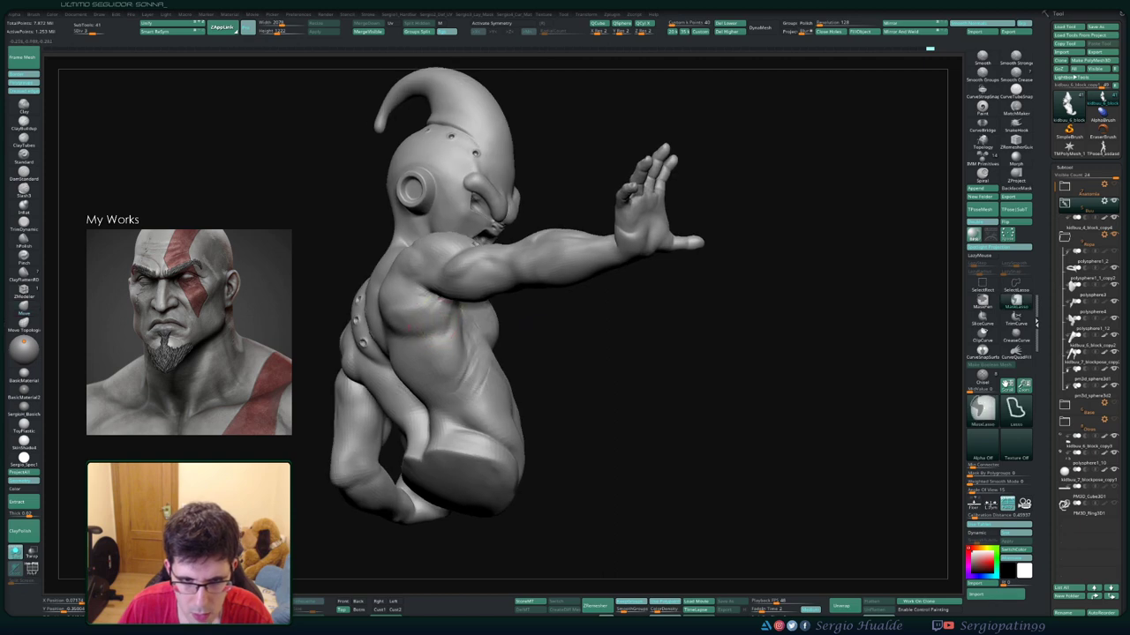
Add ClayBuildup strokes to the rear deltoid and upper back, then smooth them
{"action": "mouse_move", "coordinate": [415, 322]}
{"action": "right_mouse_down"}
{"action": "mouse_move", "coordinate": [448, 333]}
{"action": "mouse_move", "coordinate": [486, 296]}
{"action": "mouse_move", "coordinate": [441, 315]}
{"action": "mouse_move", "coordinate": [393, 305]}
{"action": "mouse_move", "coordinate": [415, 265]}
{"action": "mouse_move", "coordinate": [450, 303]}
{"action": "mouse_move", "coordinate": [406, 360]}
{"action": "mouse_move", "coordinate": [437, 330]}
{"action": "right_mouse_up"}
{"action": "key", "text": "b"}
{"action": "key", "text": "d"}
{"action": "key", "text": "s"}
{"action": "right_click", "coordinate": [406, 360]}
{"action": "key", "text": "b"}
{"action": "key", "text": "c"}
{"action": "key", "text": "b"}
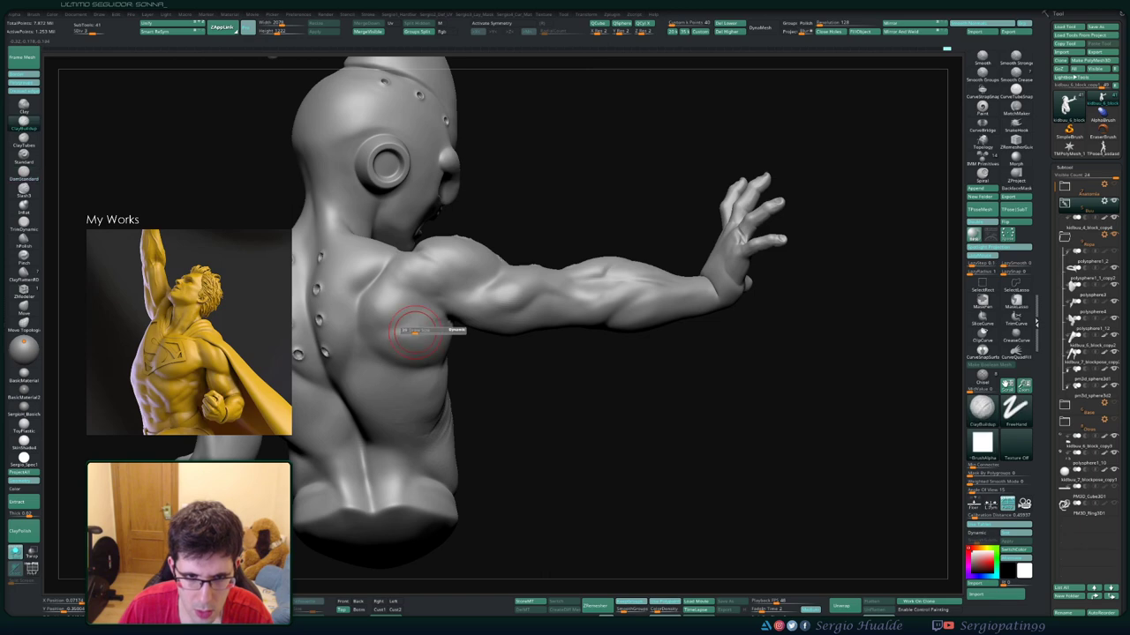
{"action": "mouse_move", "coordinate": [406, 296]}
{"action": "left_mouse_down"}
{"action": "mouse_move", "coordinate": [412, 279]}
{"action": "mouse_move", "coordinate": [448, 302]}
{"action": "left_mouse_up"}
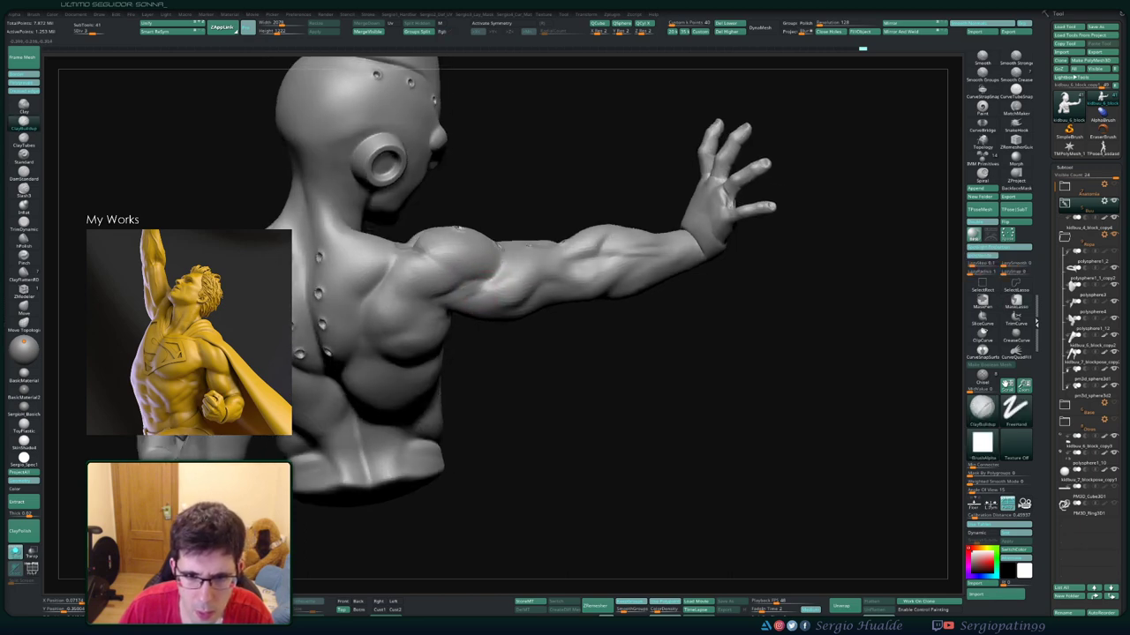
{"action": "key", "text": "shift"}
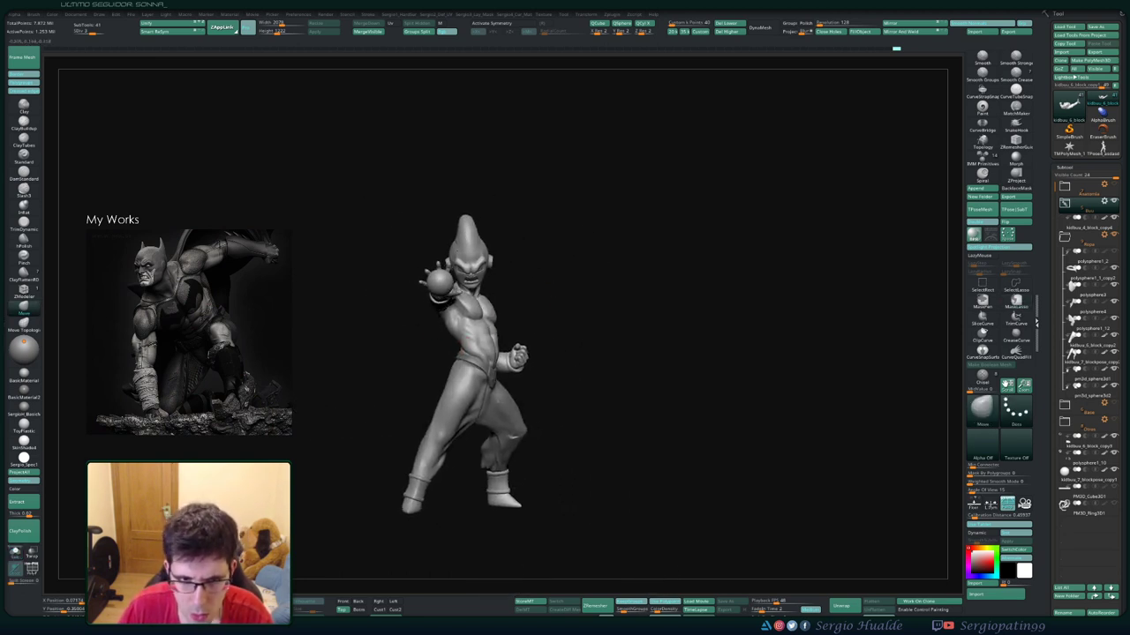
Inspect the full figure from back, front and side, then select the Move brush (B-M-V)
{"action": "mouse_move", "coordinate": [475, 329]}
{"action": "left_mouse_down"}
{"action": "mouse_move", "coordinate": [521, 336]}
{"action": "mouse_move", "coordinate": [473, 284]}
{"action": "left_mouse_up"}
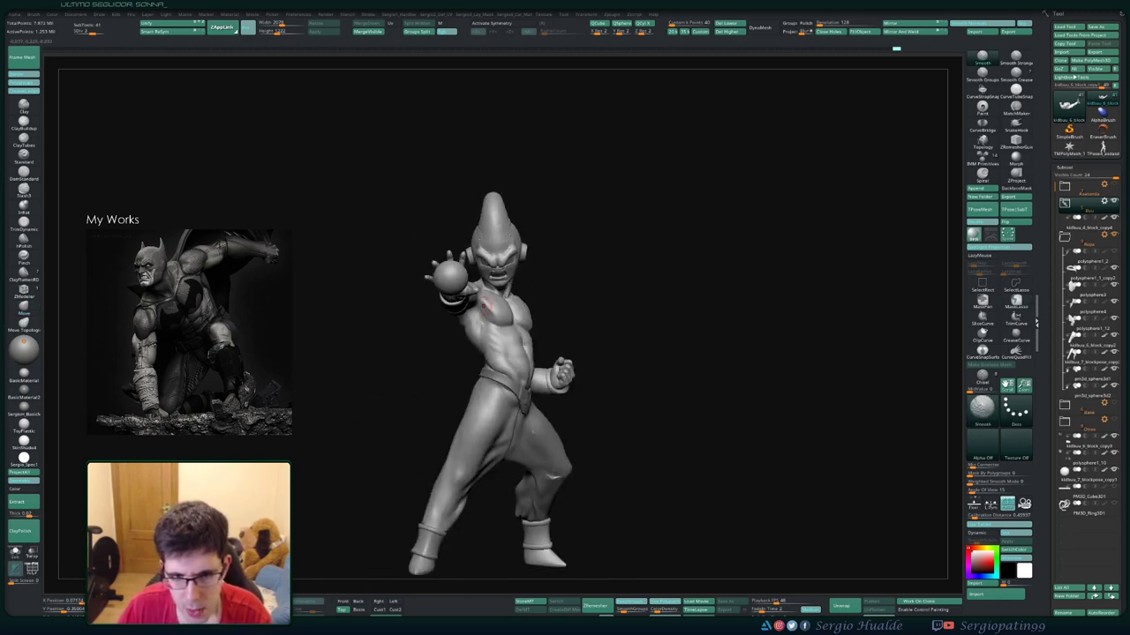
{"action": "mouse_move", "coordinate": [483, 306]}
{"action": "left_mouse_down"}
{"action": "mouse_move", "coordinate": [533, 309]}
{"action": "mouse_move", "coordinate": [514, 312]}
{"action": "left_mouse_up"}
{"action": "right_click_drag", "start_coordinate": [514, 312], "coordinate": [504, 319], "text": "ctrl"}
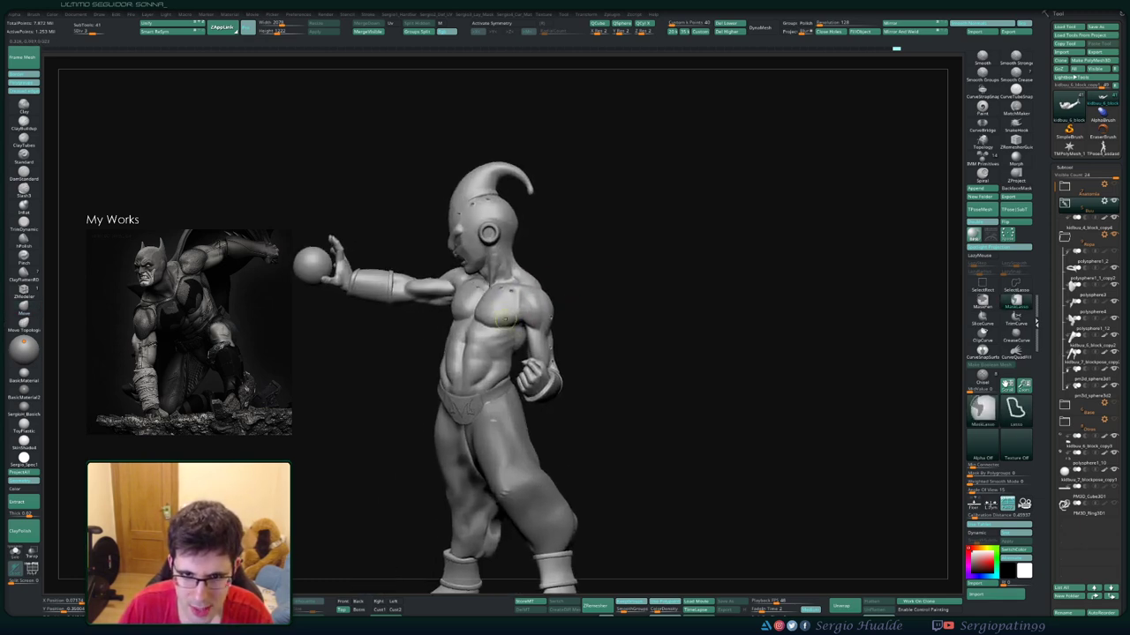
{"action": "key", "text": "b"}
{"action": "key", "text": "m"}
{"action": "key", "text": "v"}
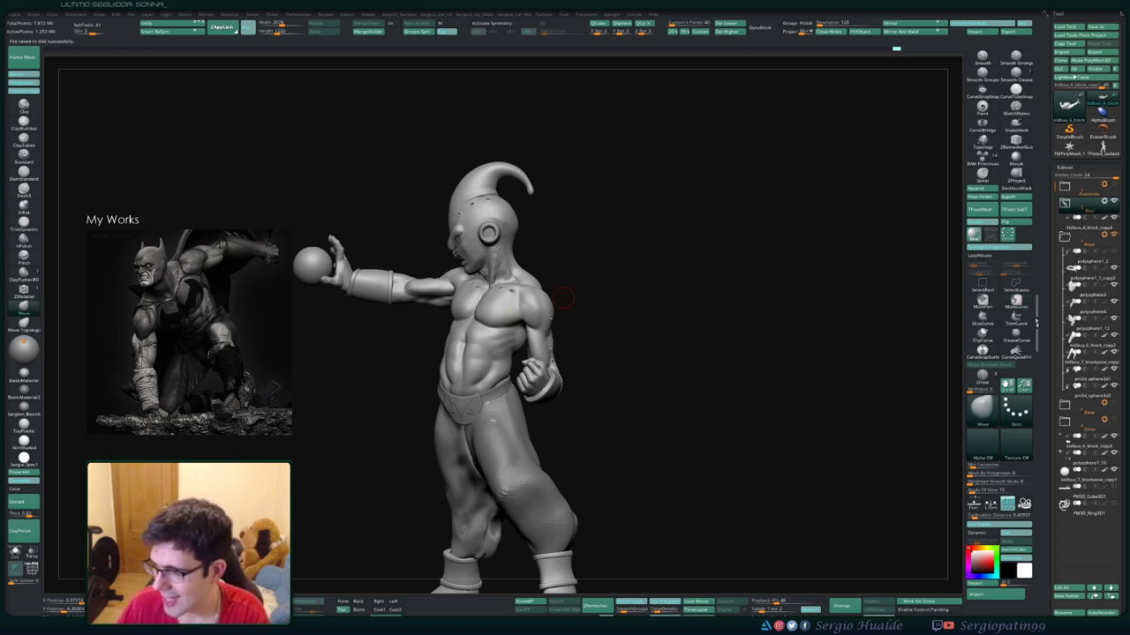